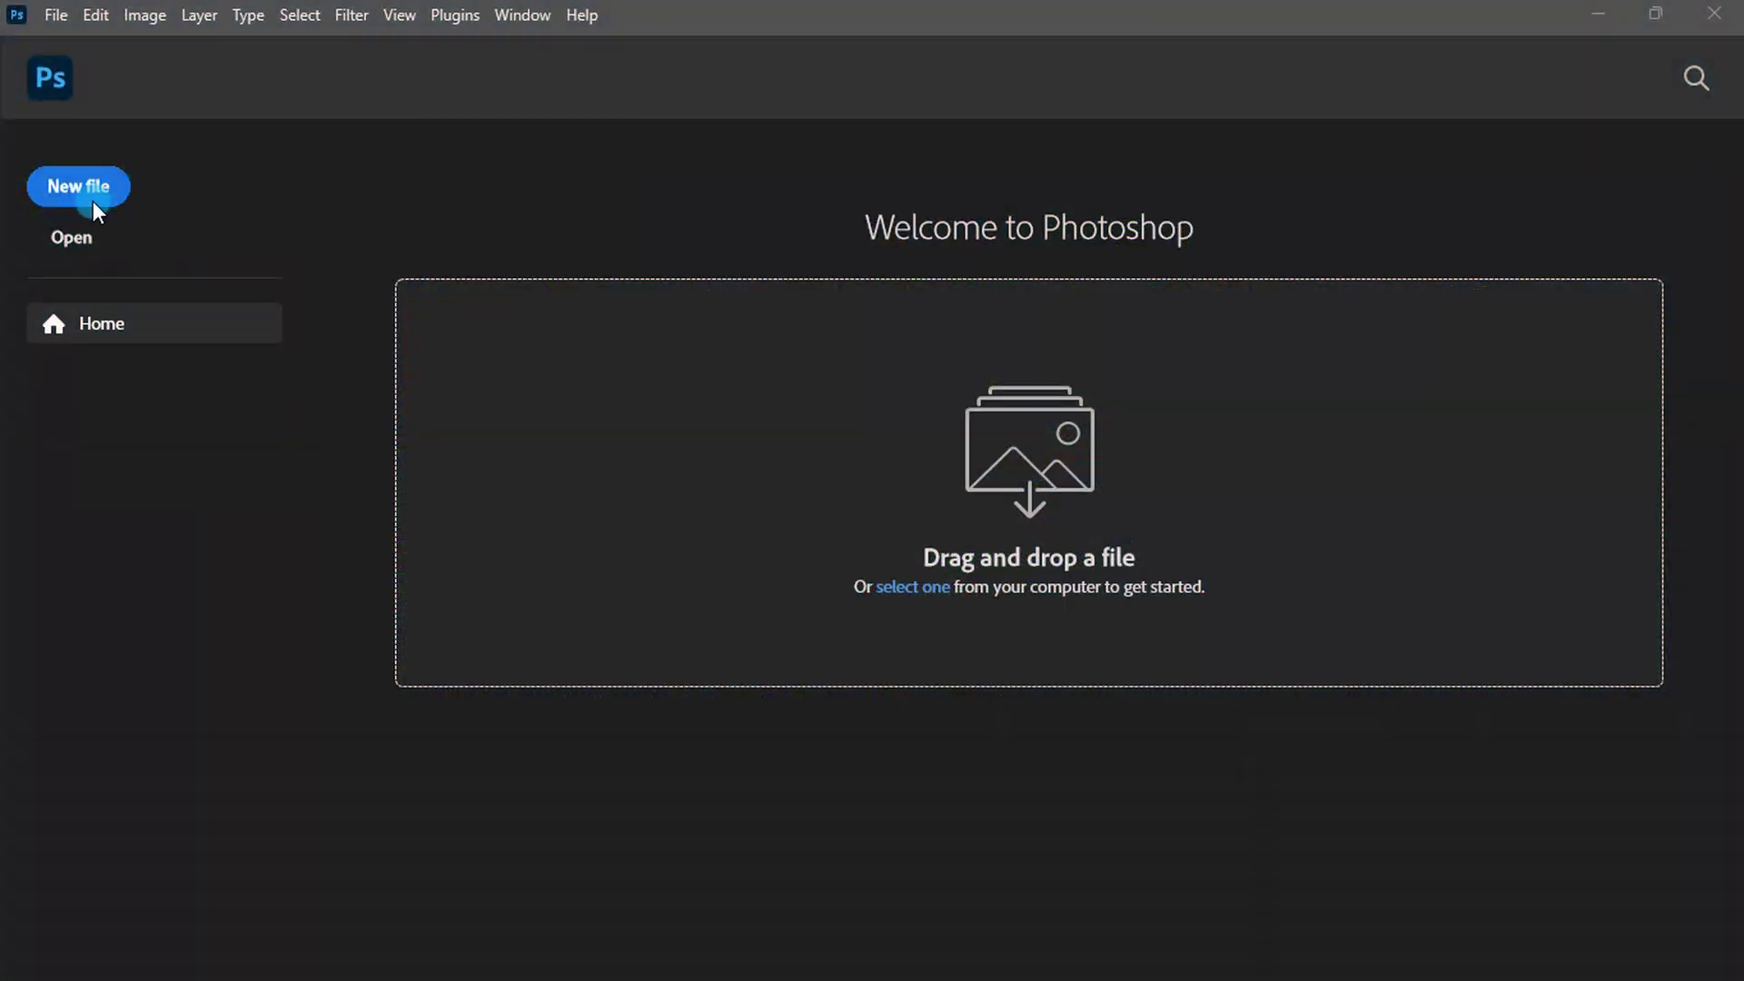
- Create a blank A4 print document named 'Summer Pool Party Flyer' at 300 ppi
left_click(94, 199)
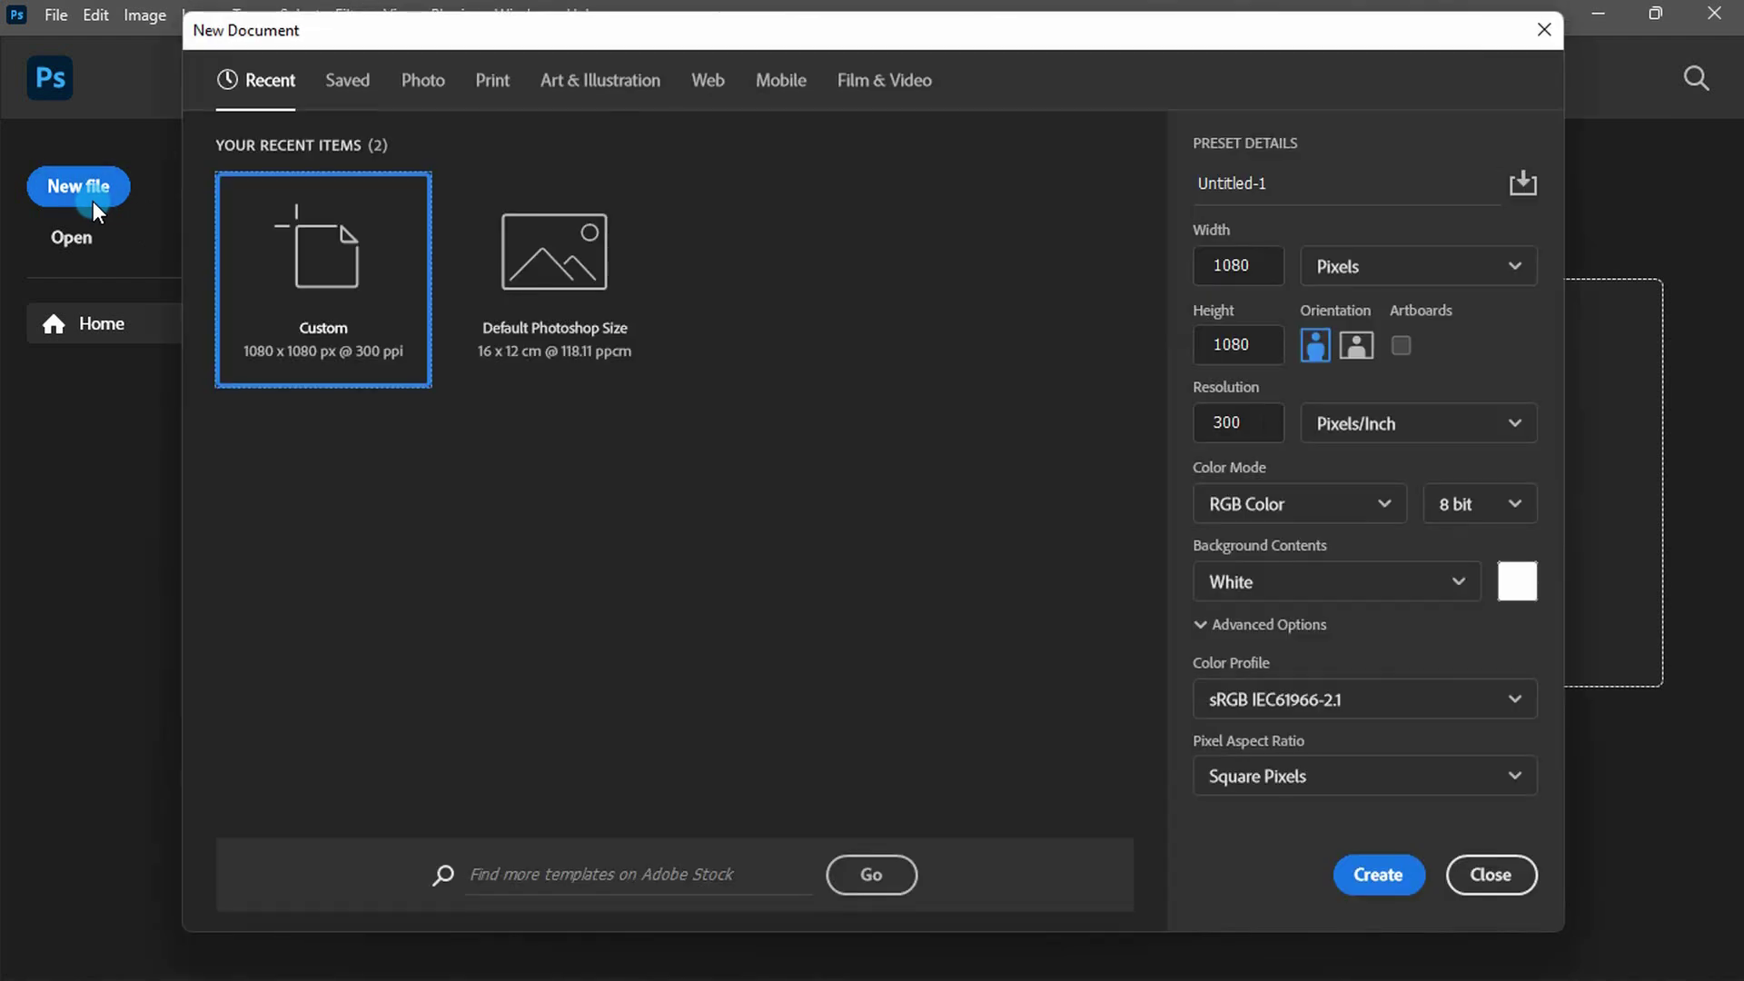
left_click(487, 84)
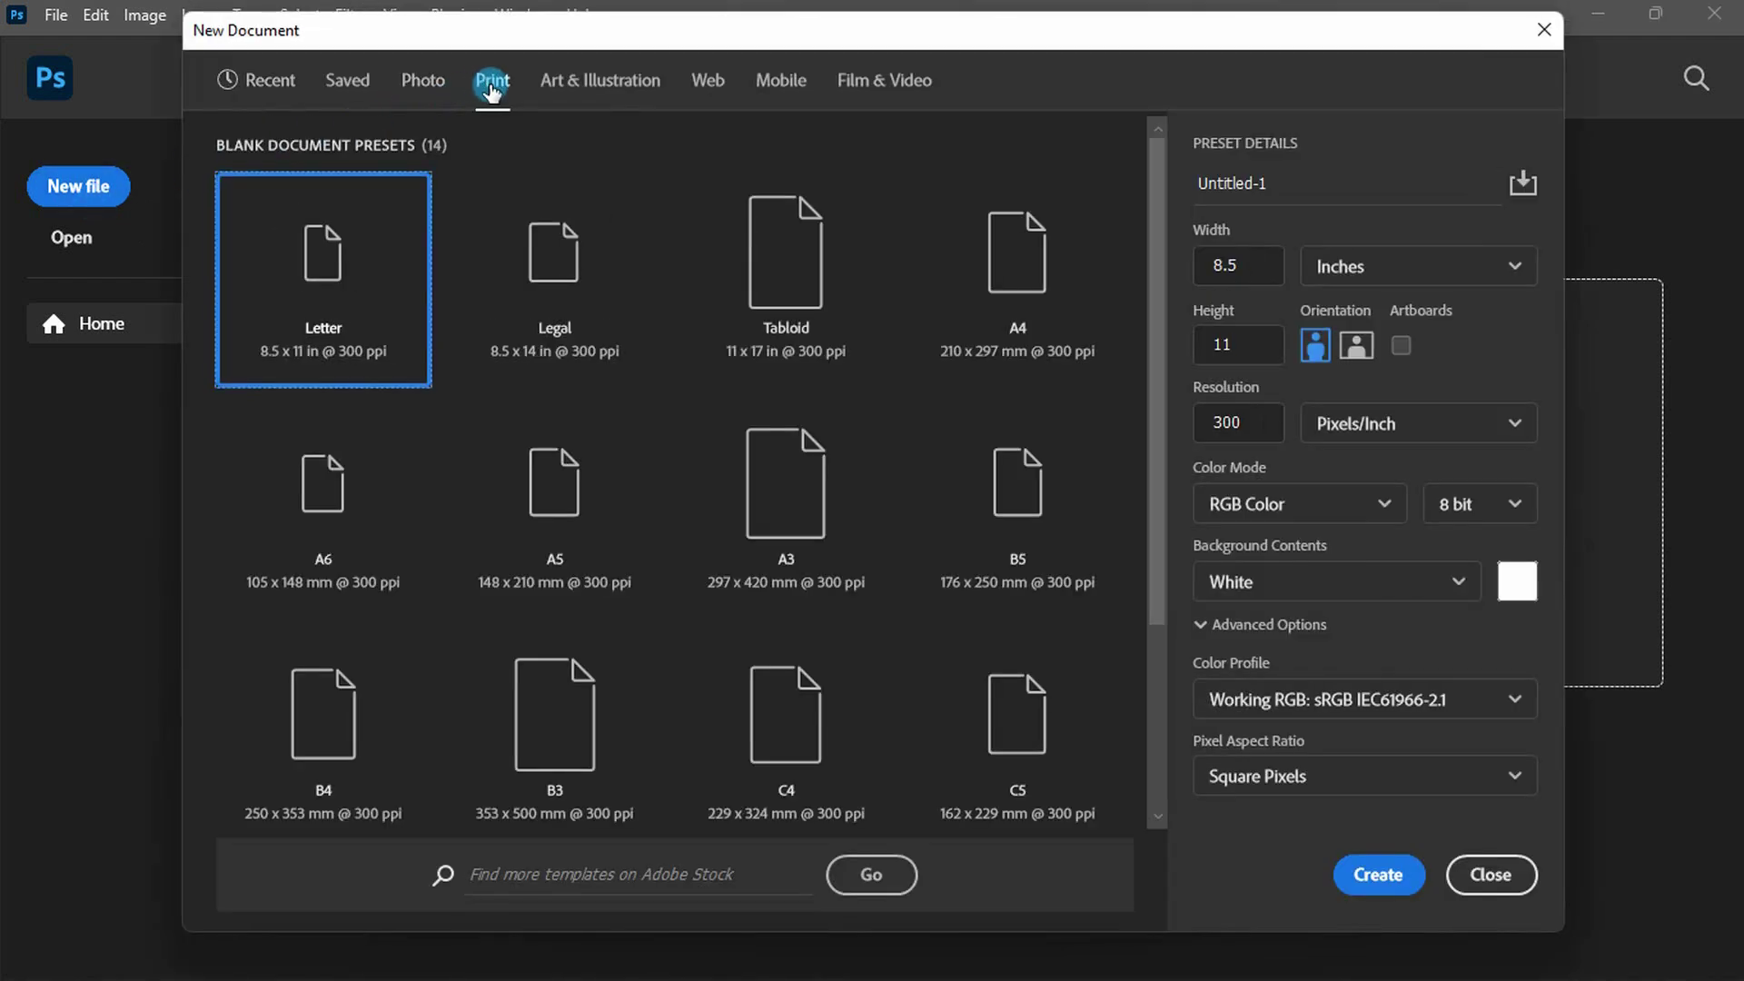
left_click(1017, 272)
left_click(1212, 186)
type("Summer Pool Party Flyer")
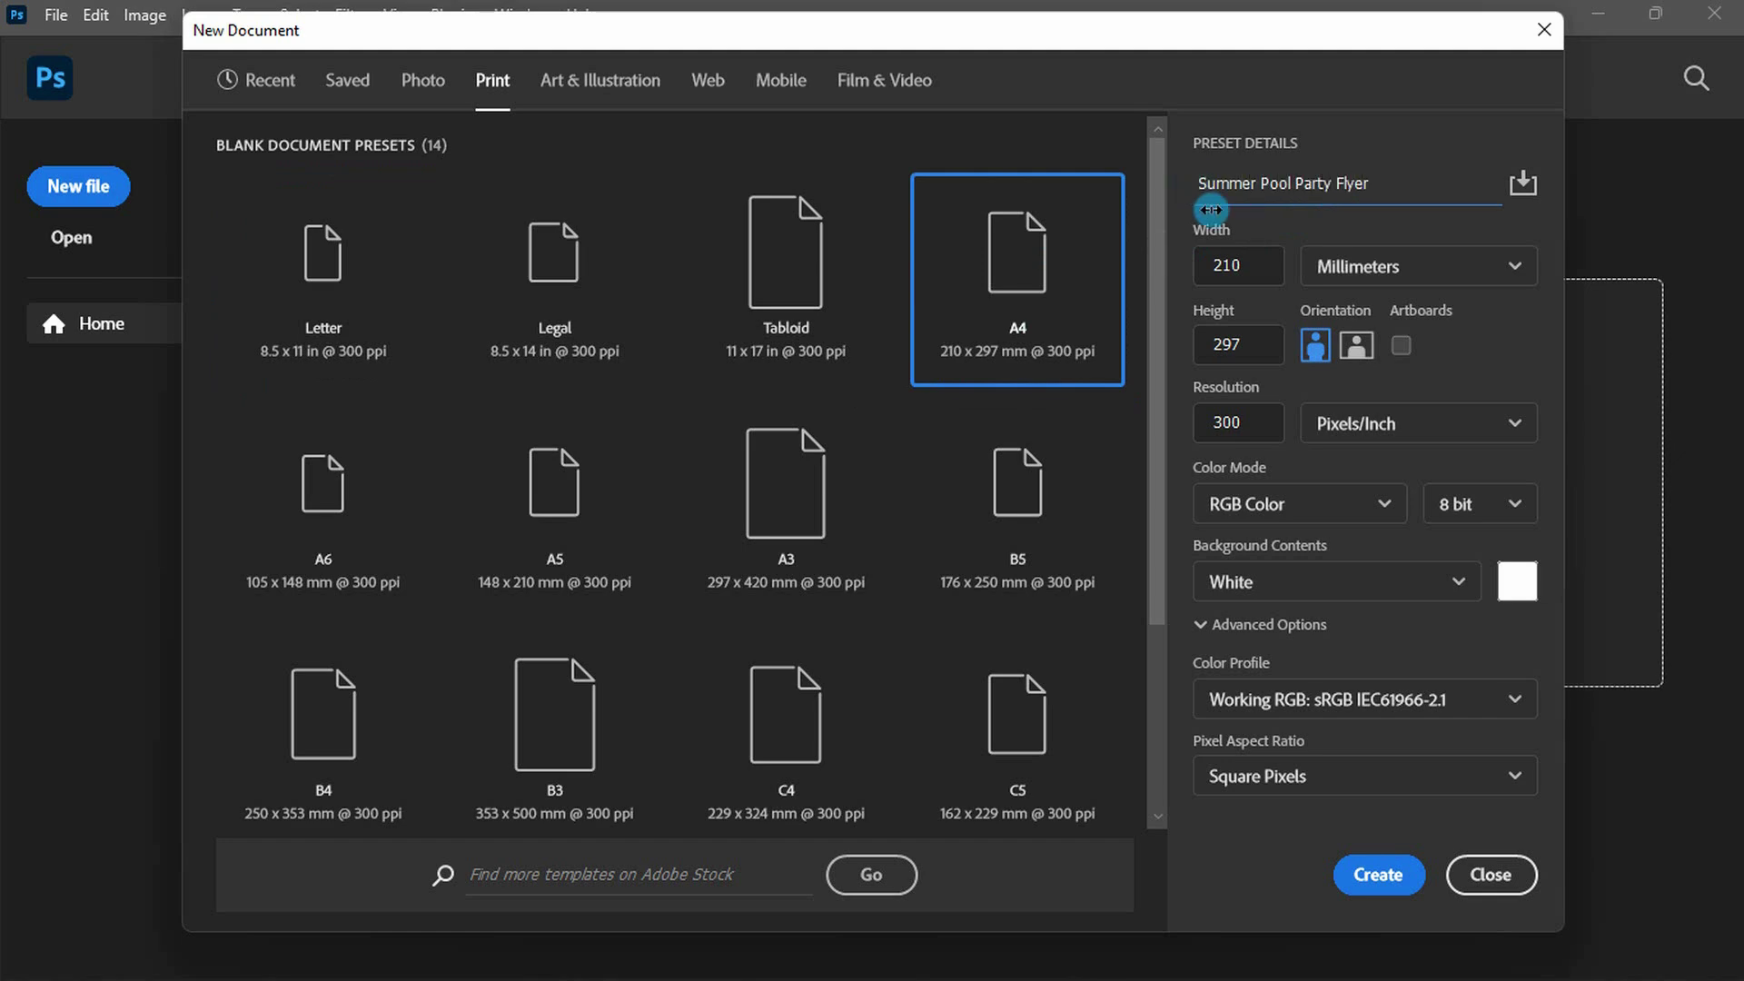
left_click(1370, 872)
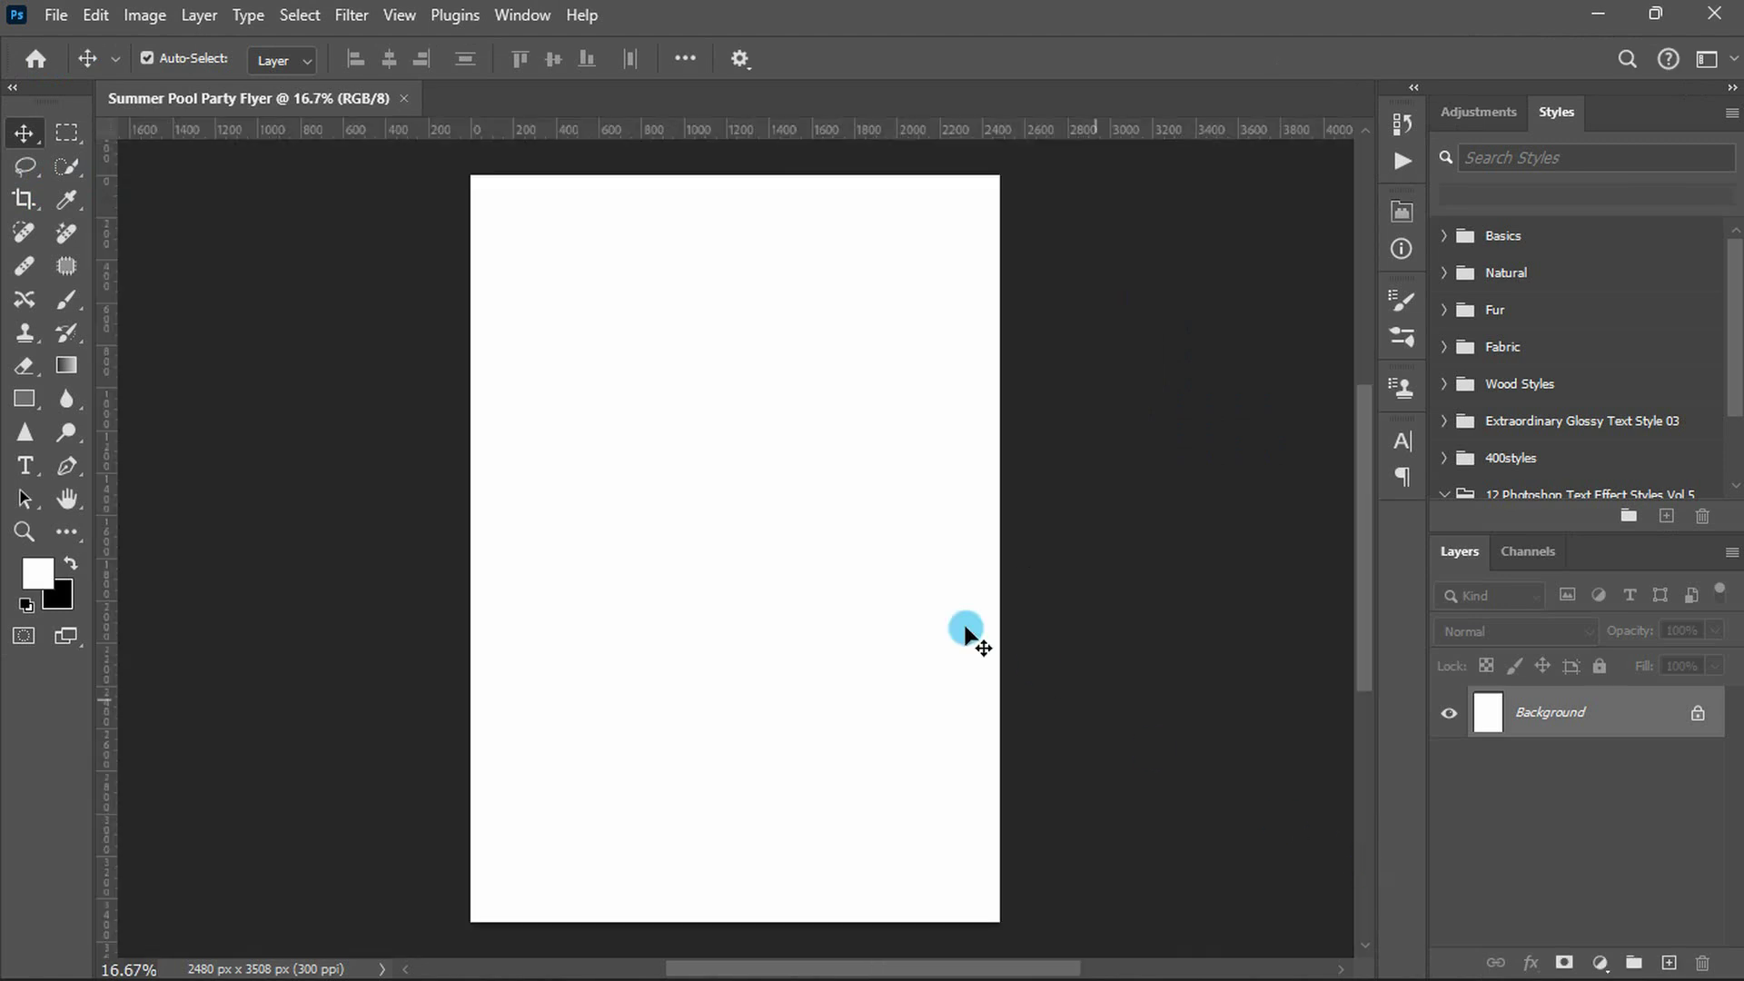
- Place the ocean photo and mask its lower part with a gradient fading to white
left_click_drag(733, 527, 734, 549)
key("Return")
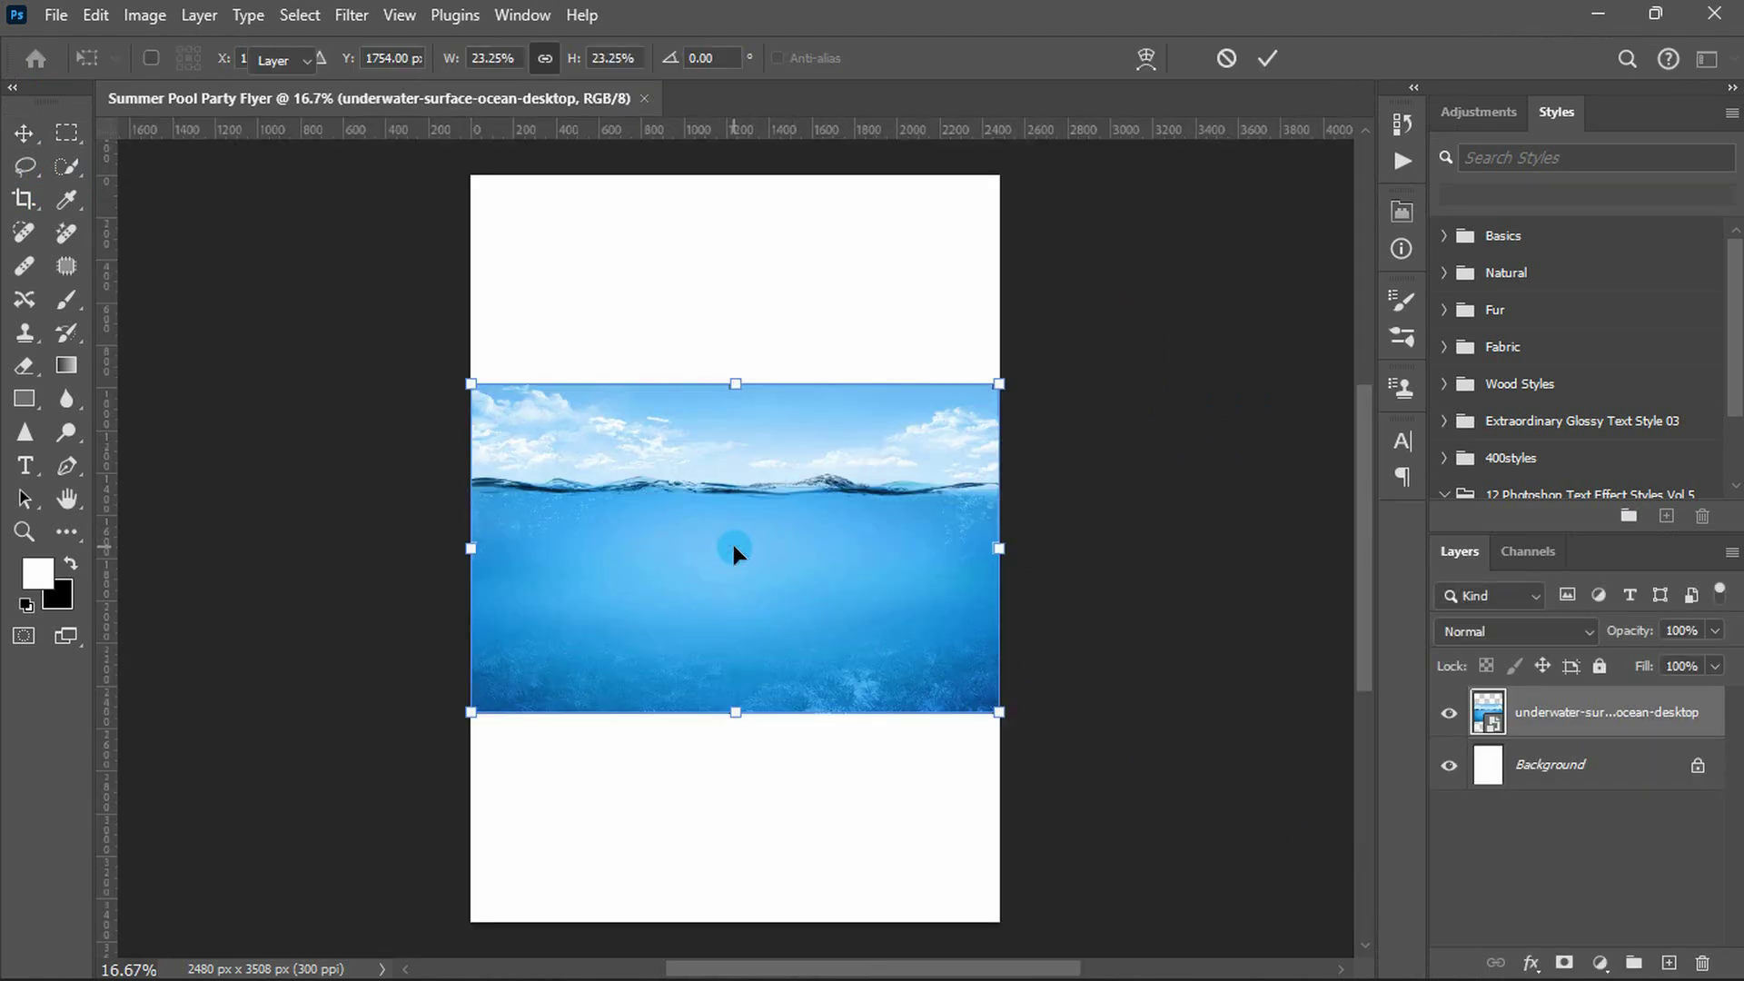
left_click(1559, 963)
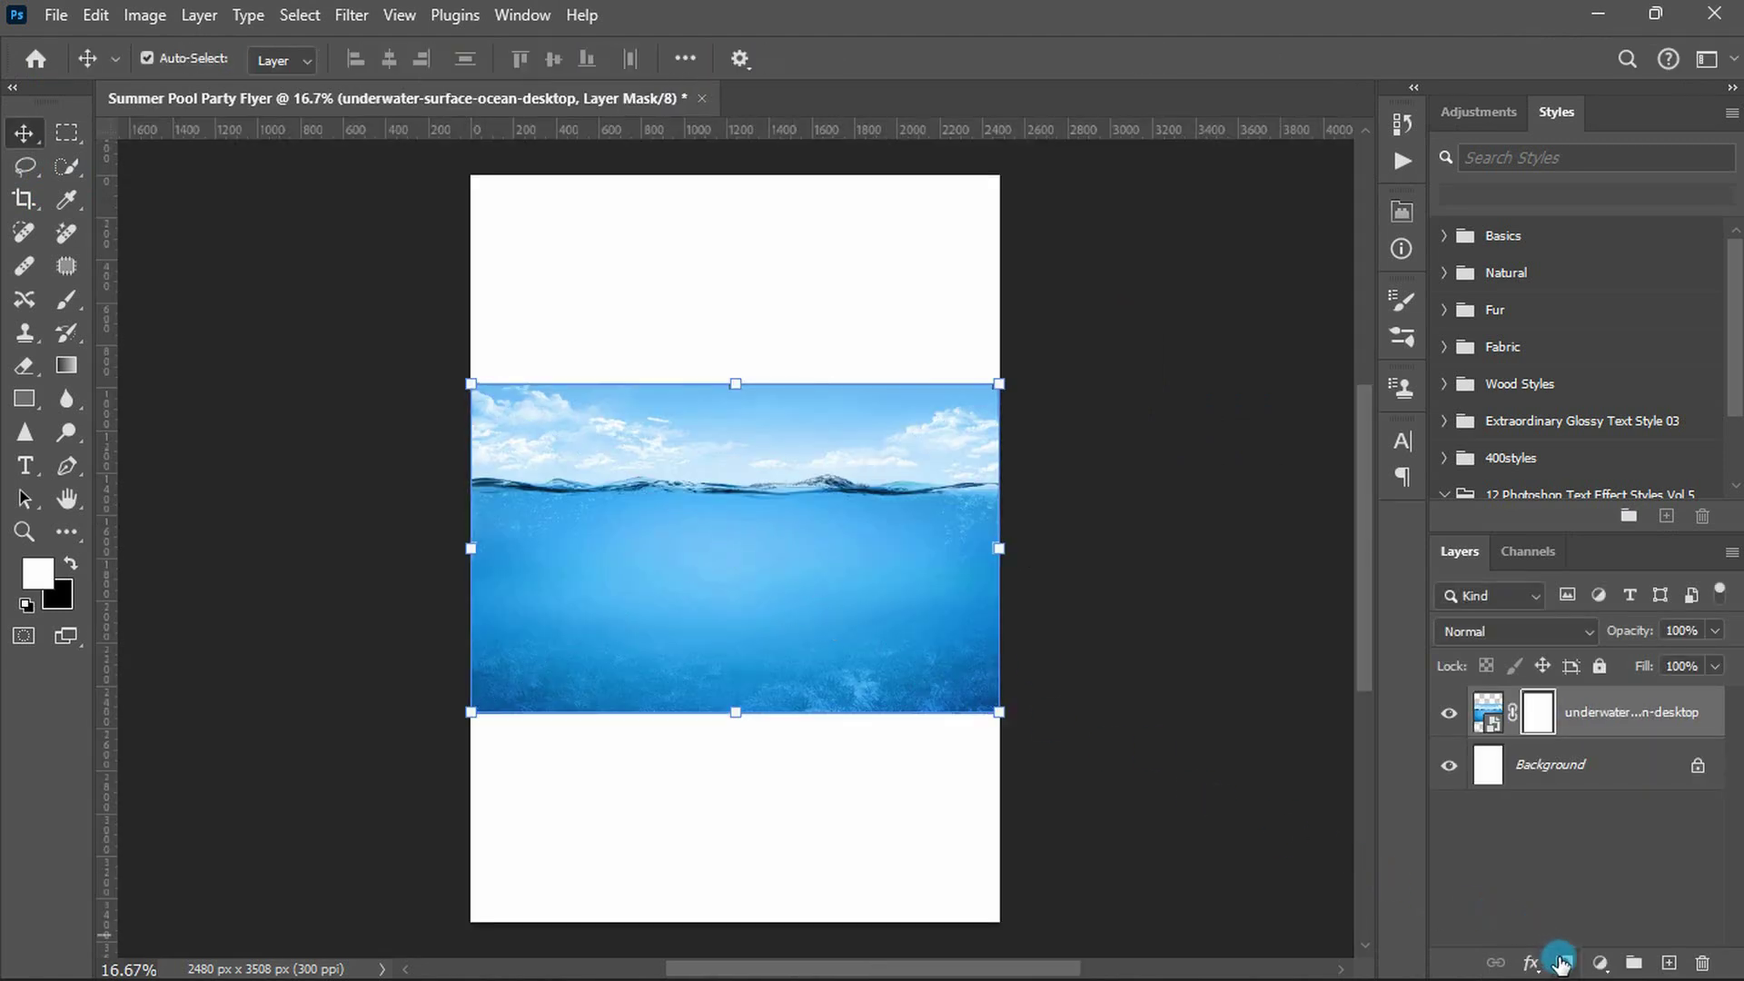
left_click(60, 370)
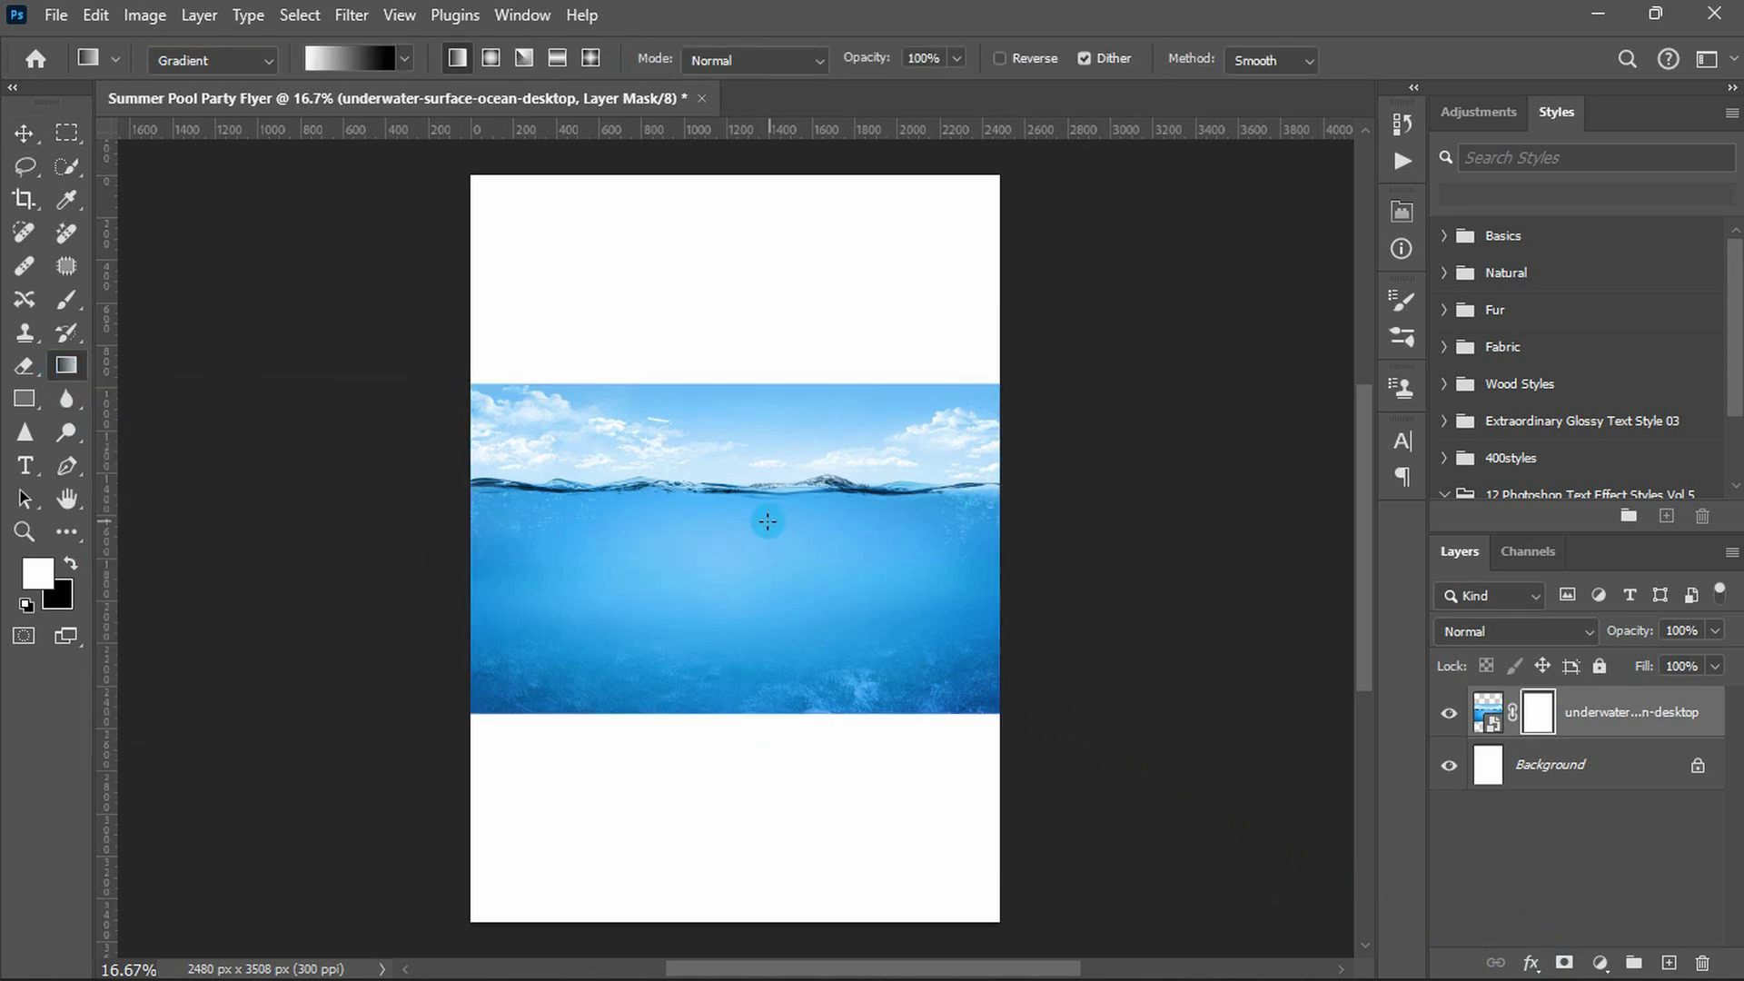
mouse_move(743, 515)
left_mouse_down()
mouse_move(737, 625)
mouse_move(736, 545)
left_mouse_up()
- Select the sky above the waterline and the page top, and hide them in the mask
left_click(80, 176)
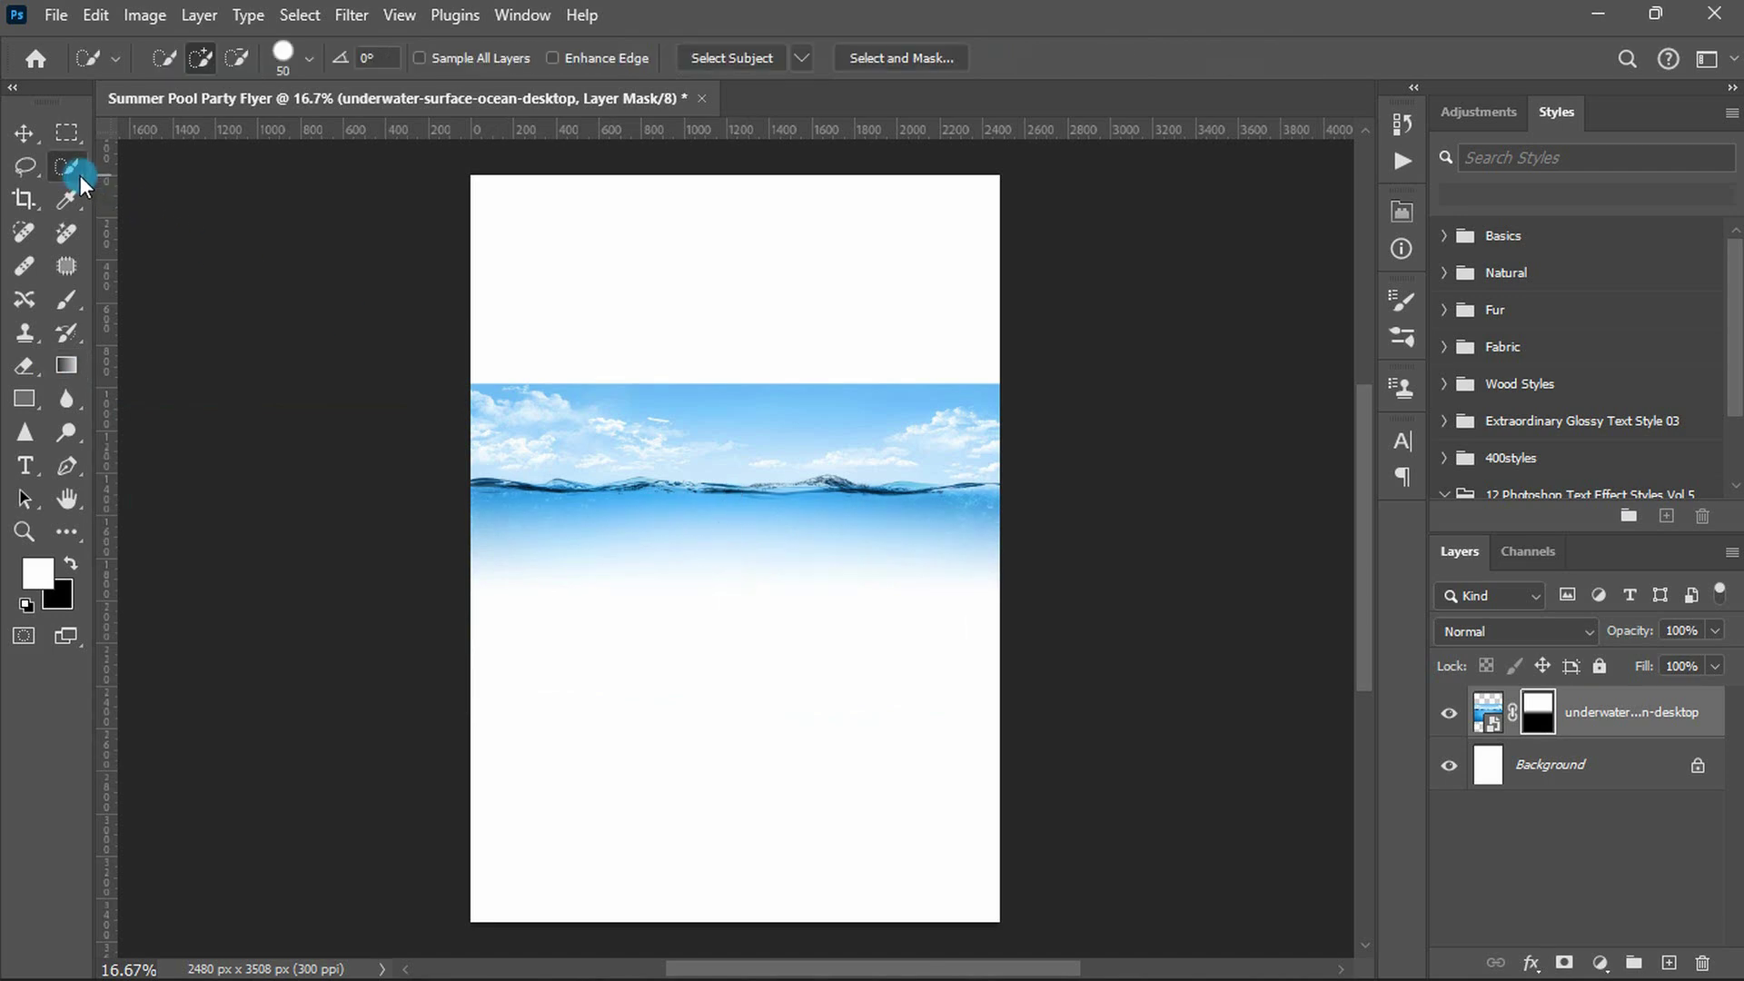
left_click_drag(624, 415, 685, 413)
left_click(729, 487, "alt")
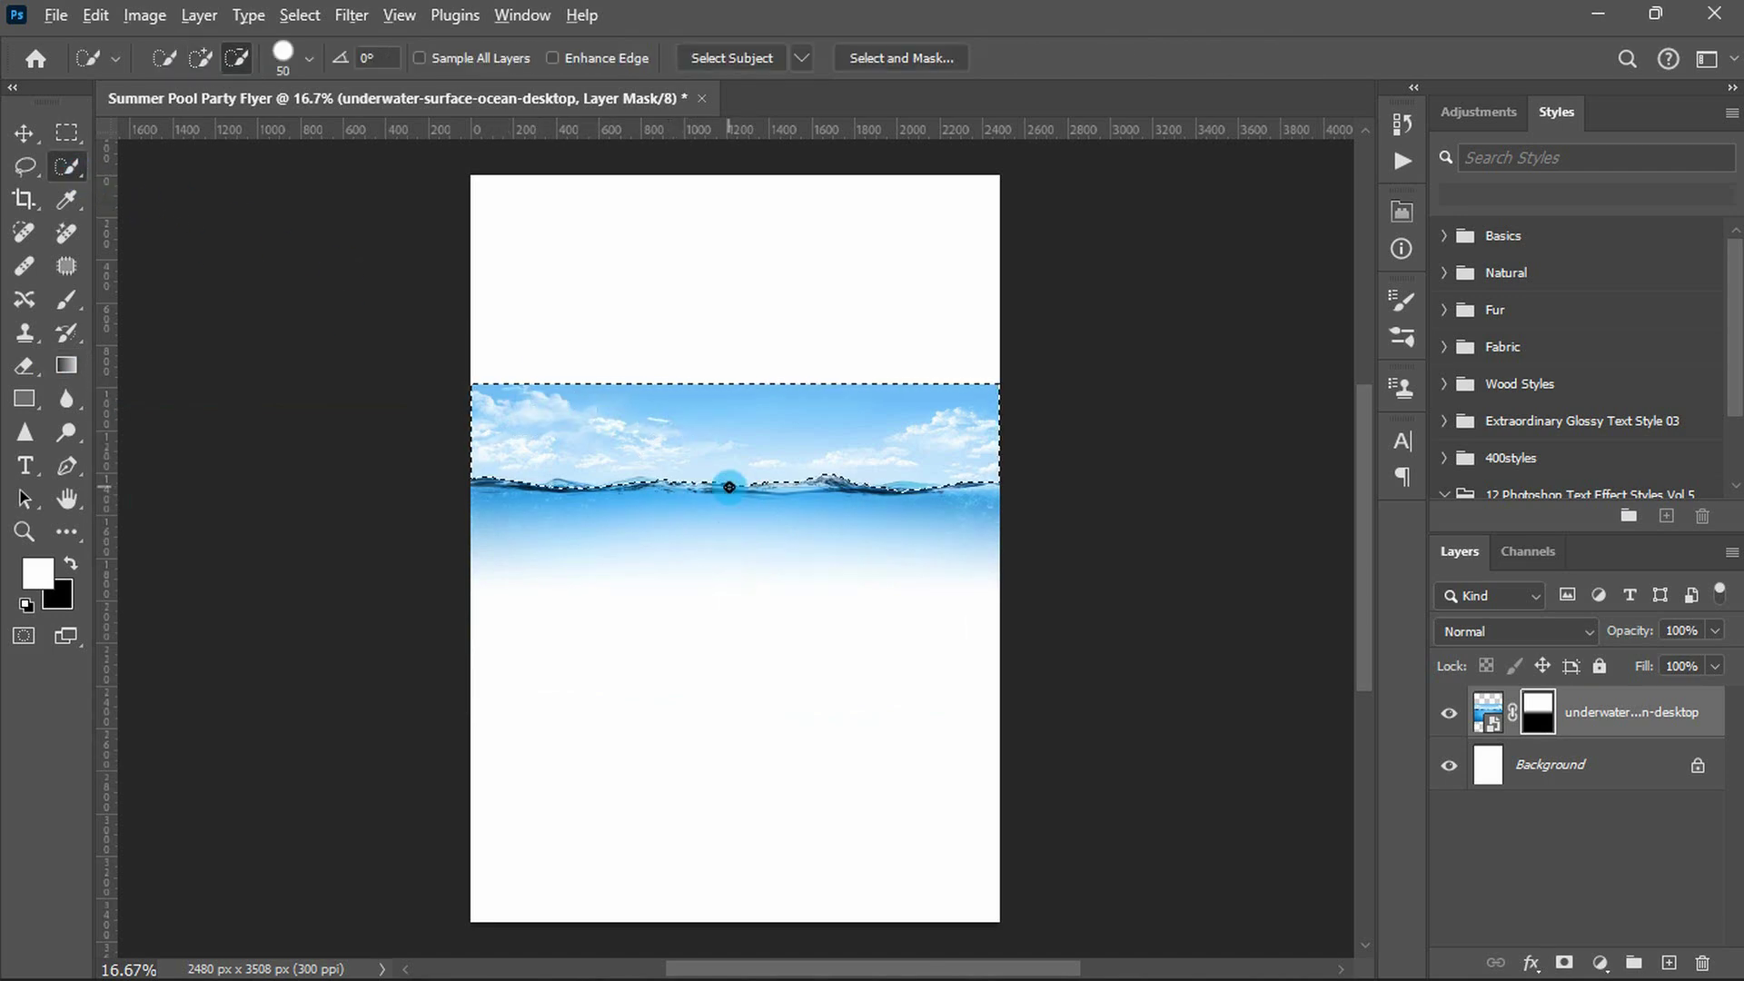
scroll(729, 487, "up", 2)
scroll(718, 490, "up", 2)
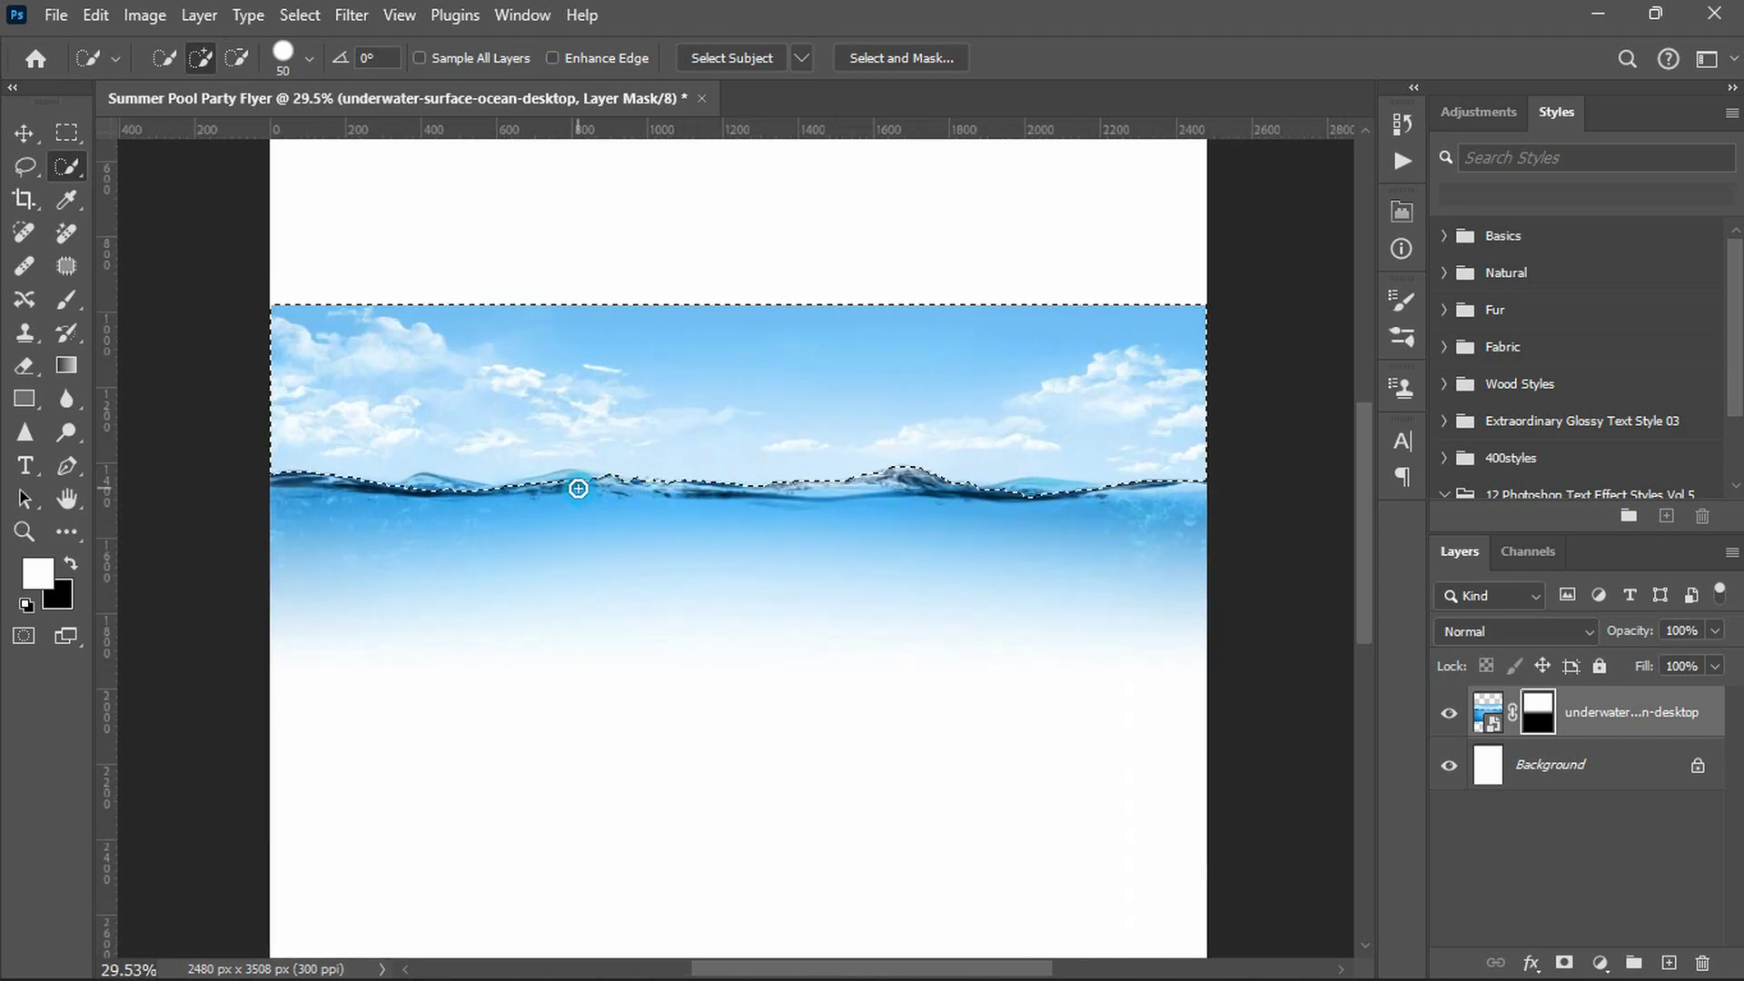
scroll(569, 487, "up", 1)
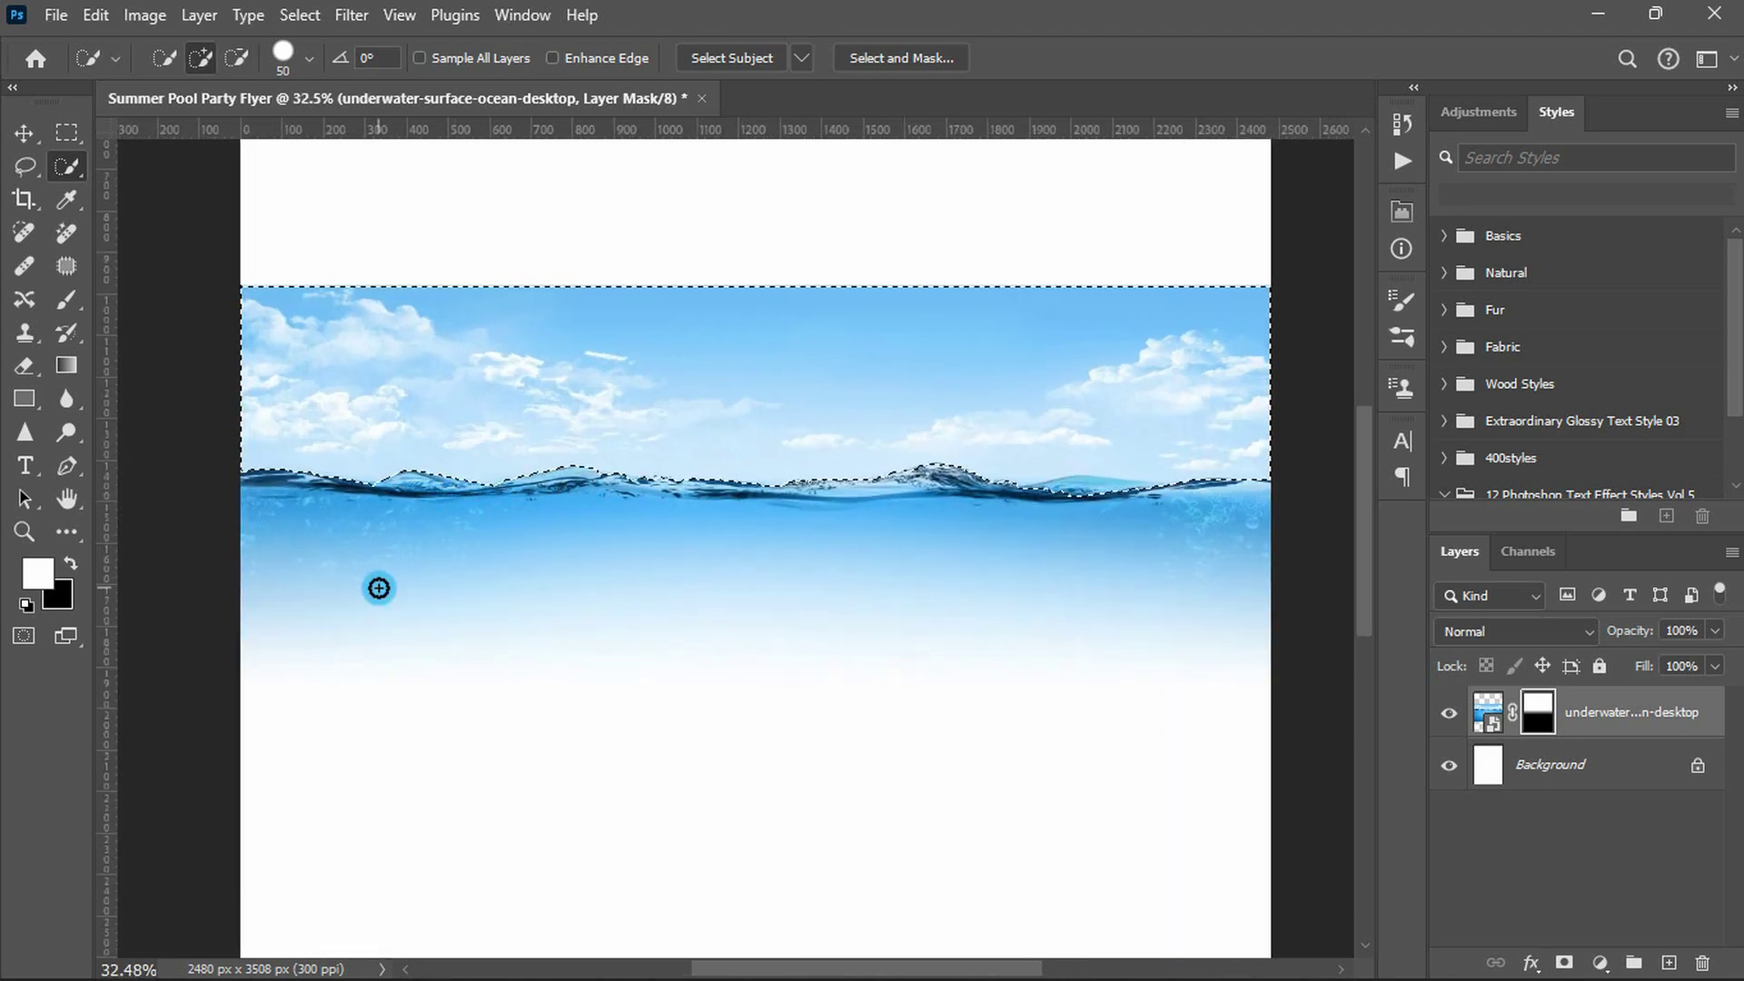
left_click_drag(1054, 490, 1157, 495)
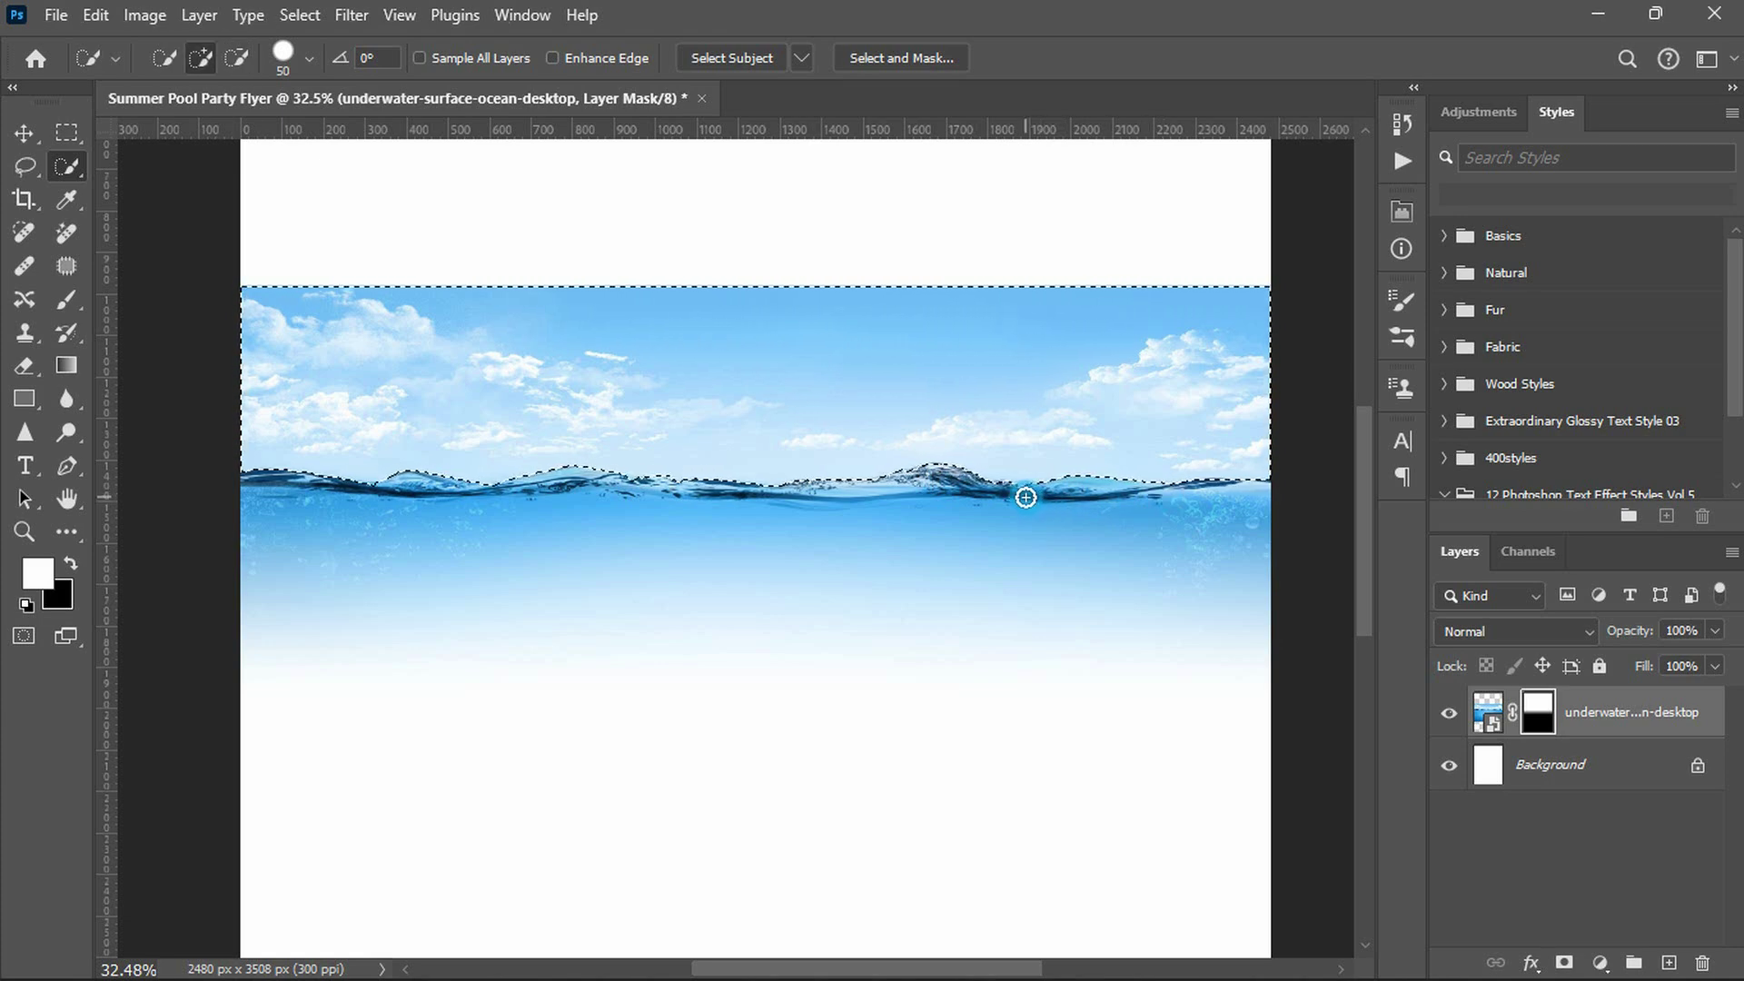
scroll(1026, 497, "down", 2)
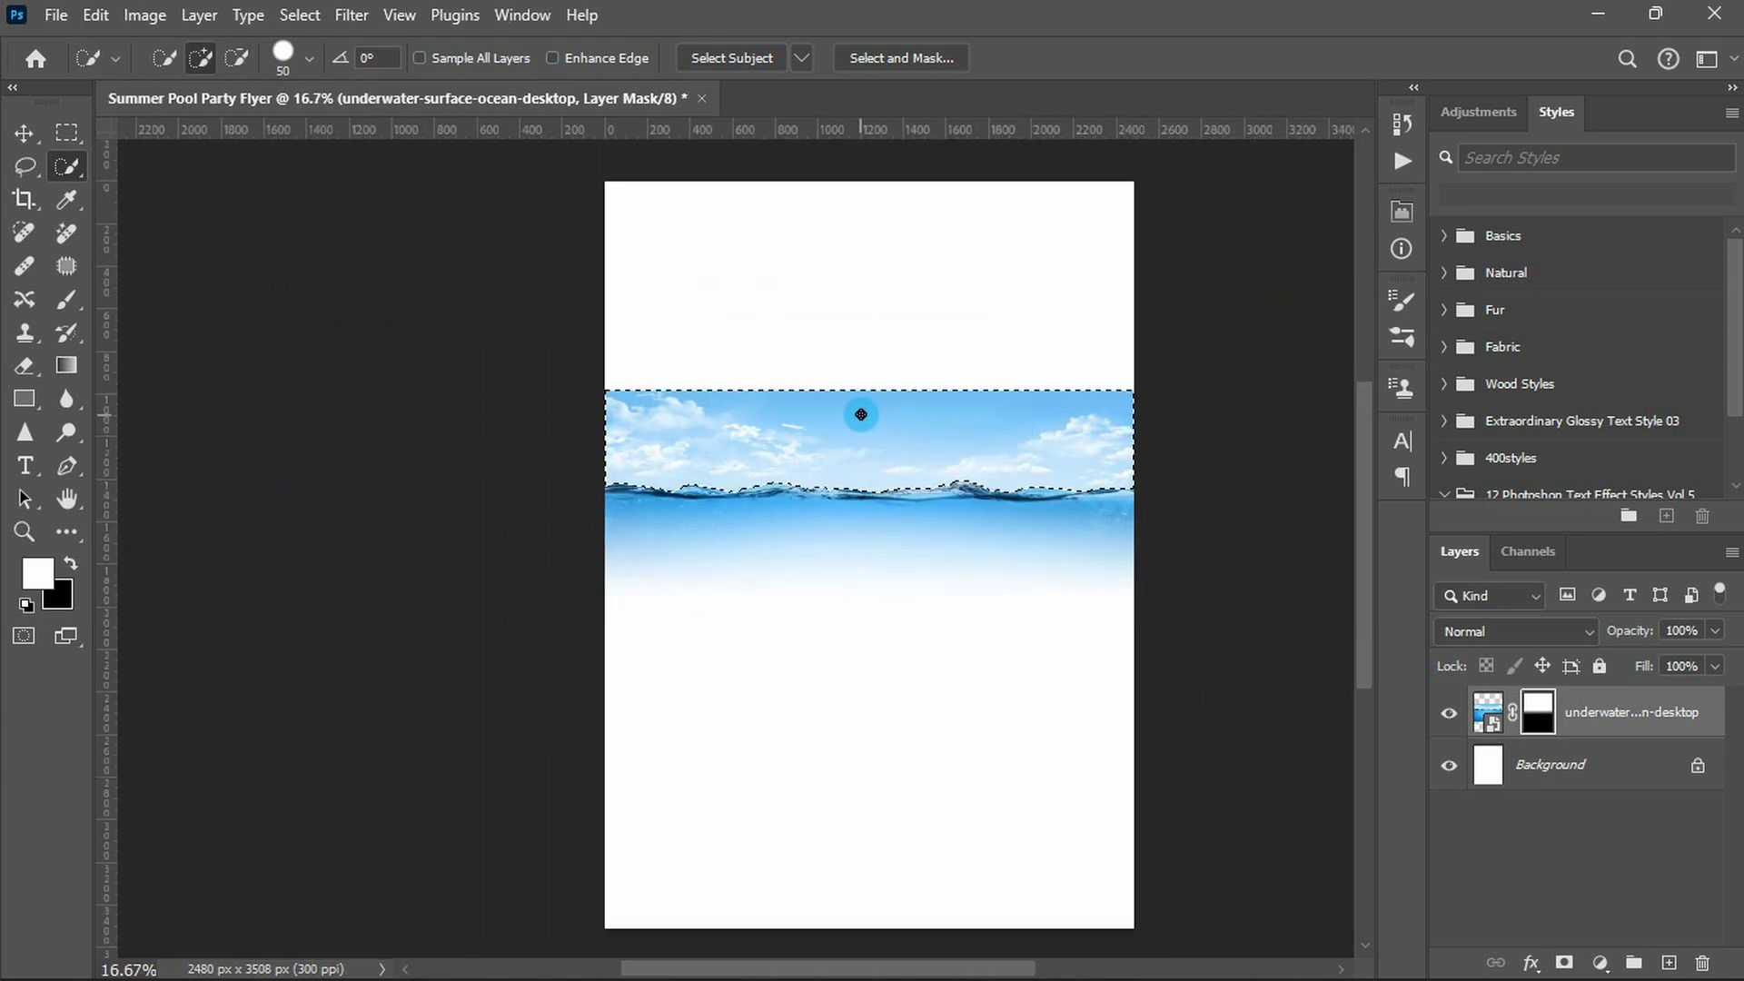
left_click(60, 132)
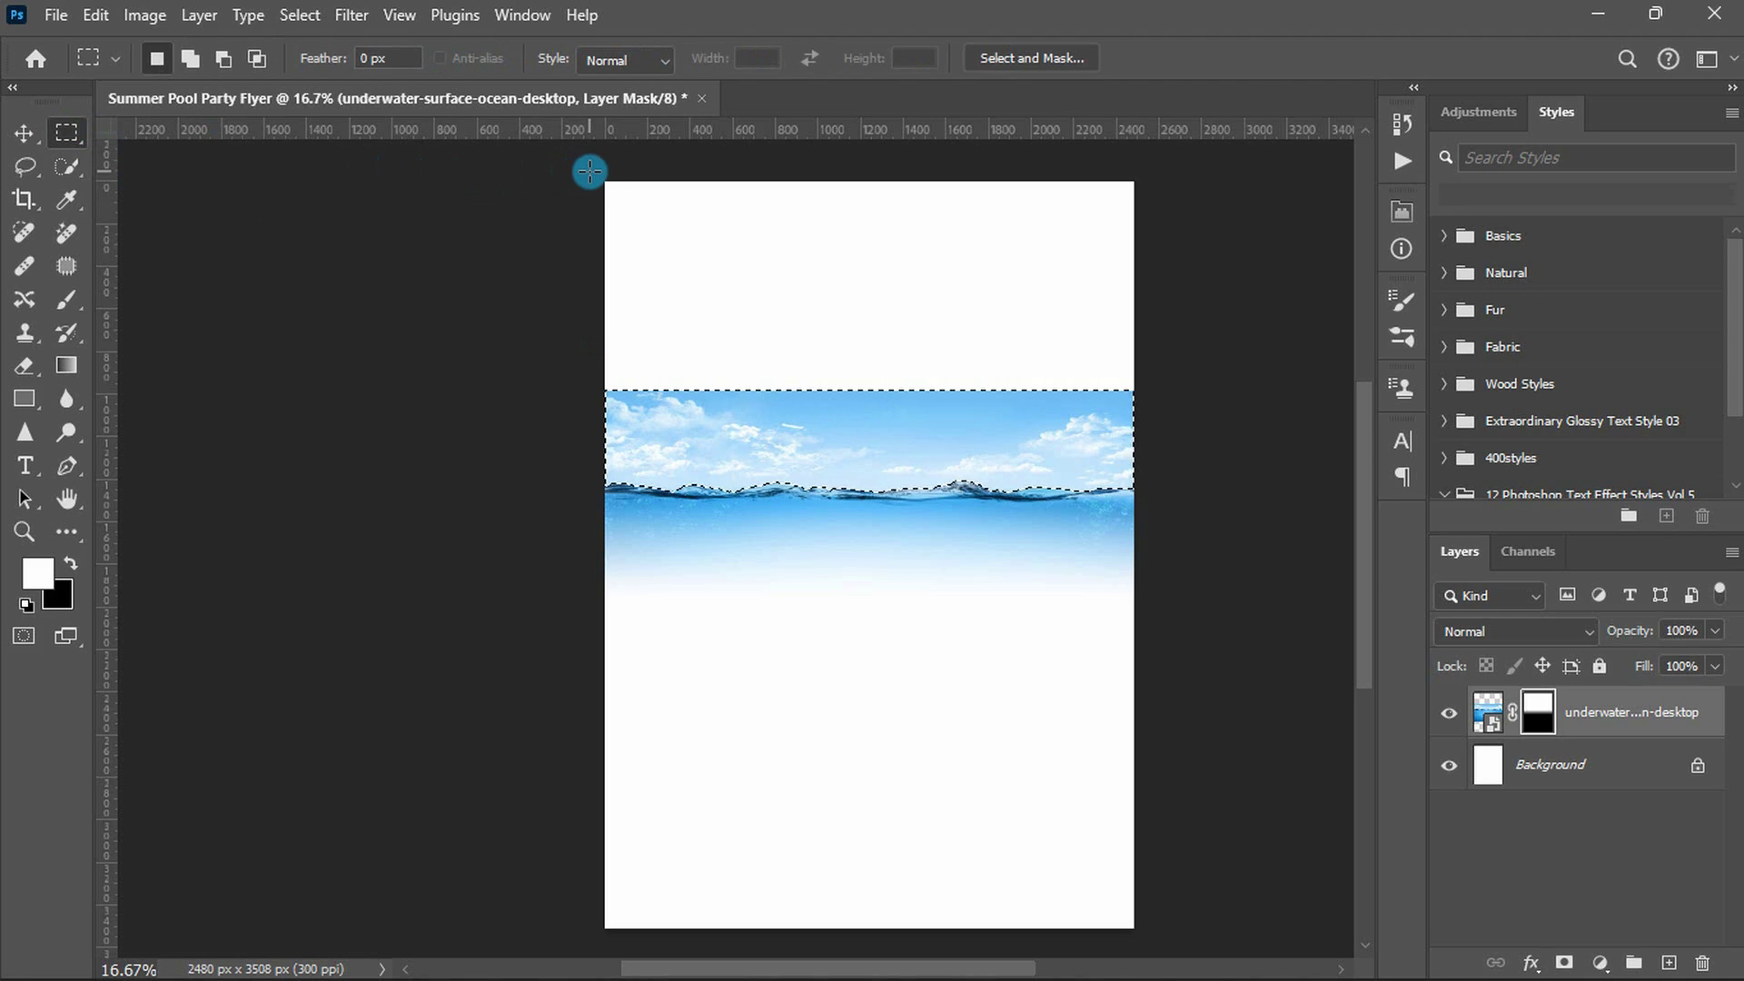
left_click_drag(596, 173, 1163, 411)
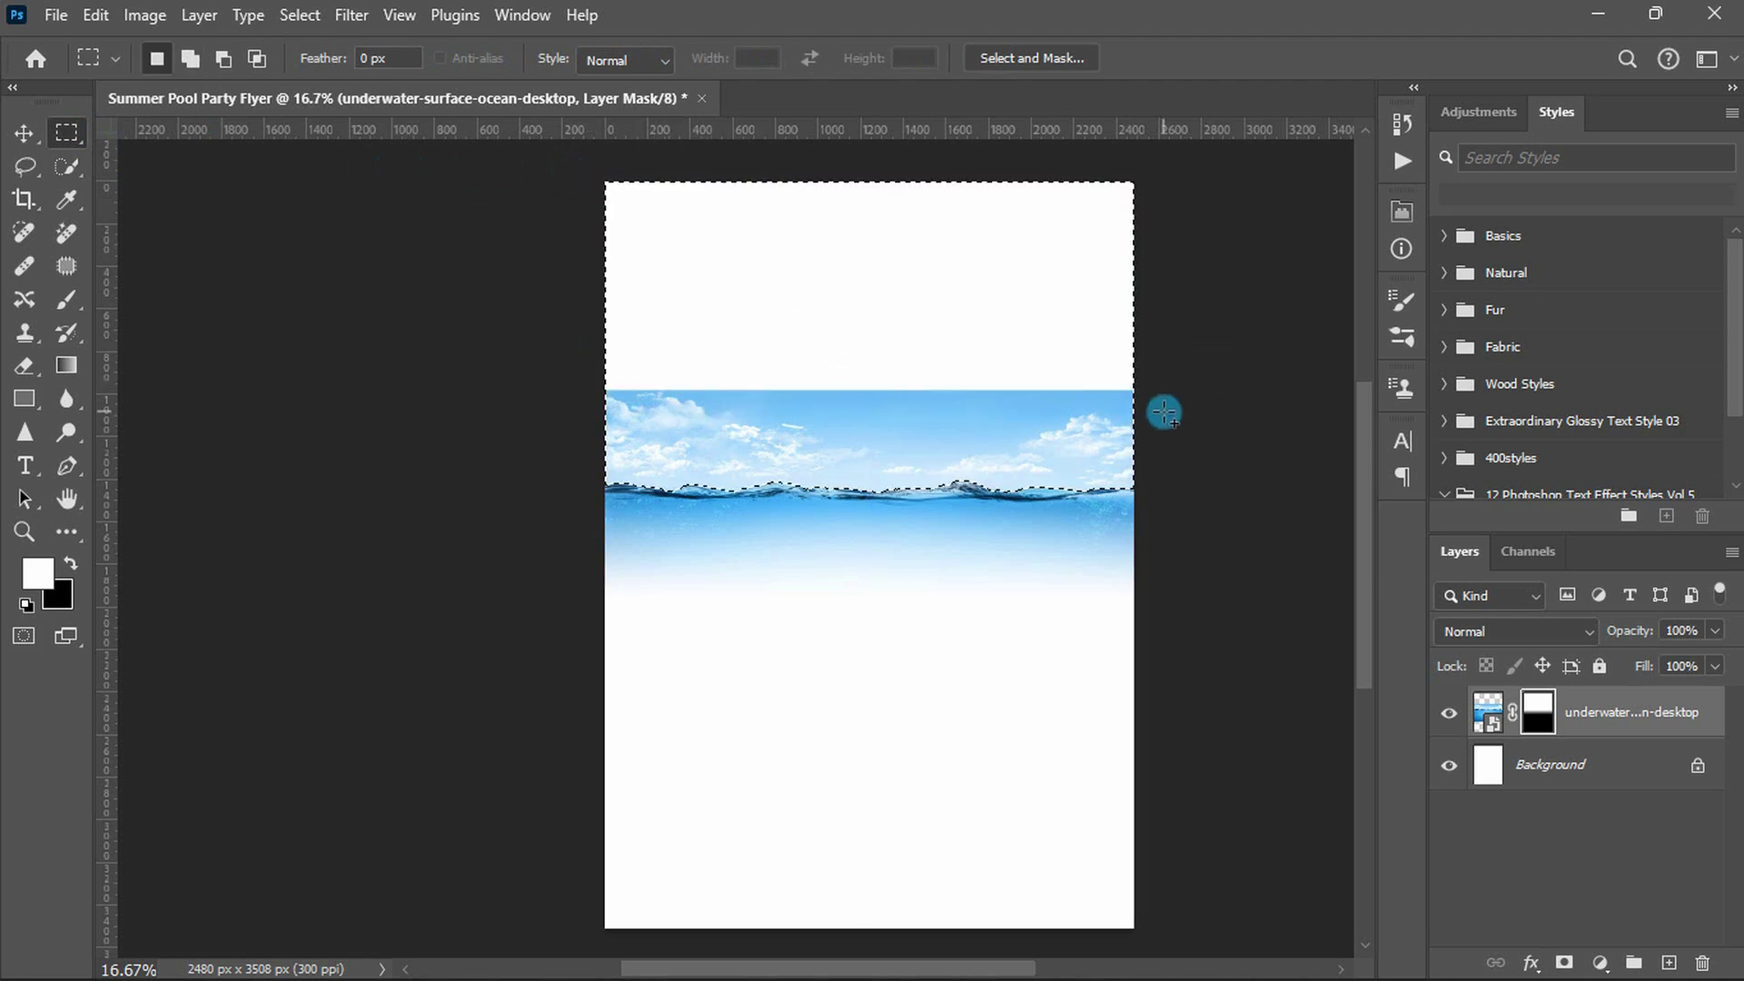
key("Delete")
key("ctrl+d")
- Free Transform the ocean-surface strip lower, into the middle of the page
key("v")
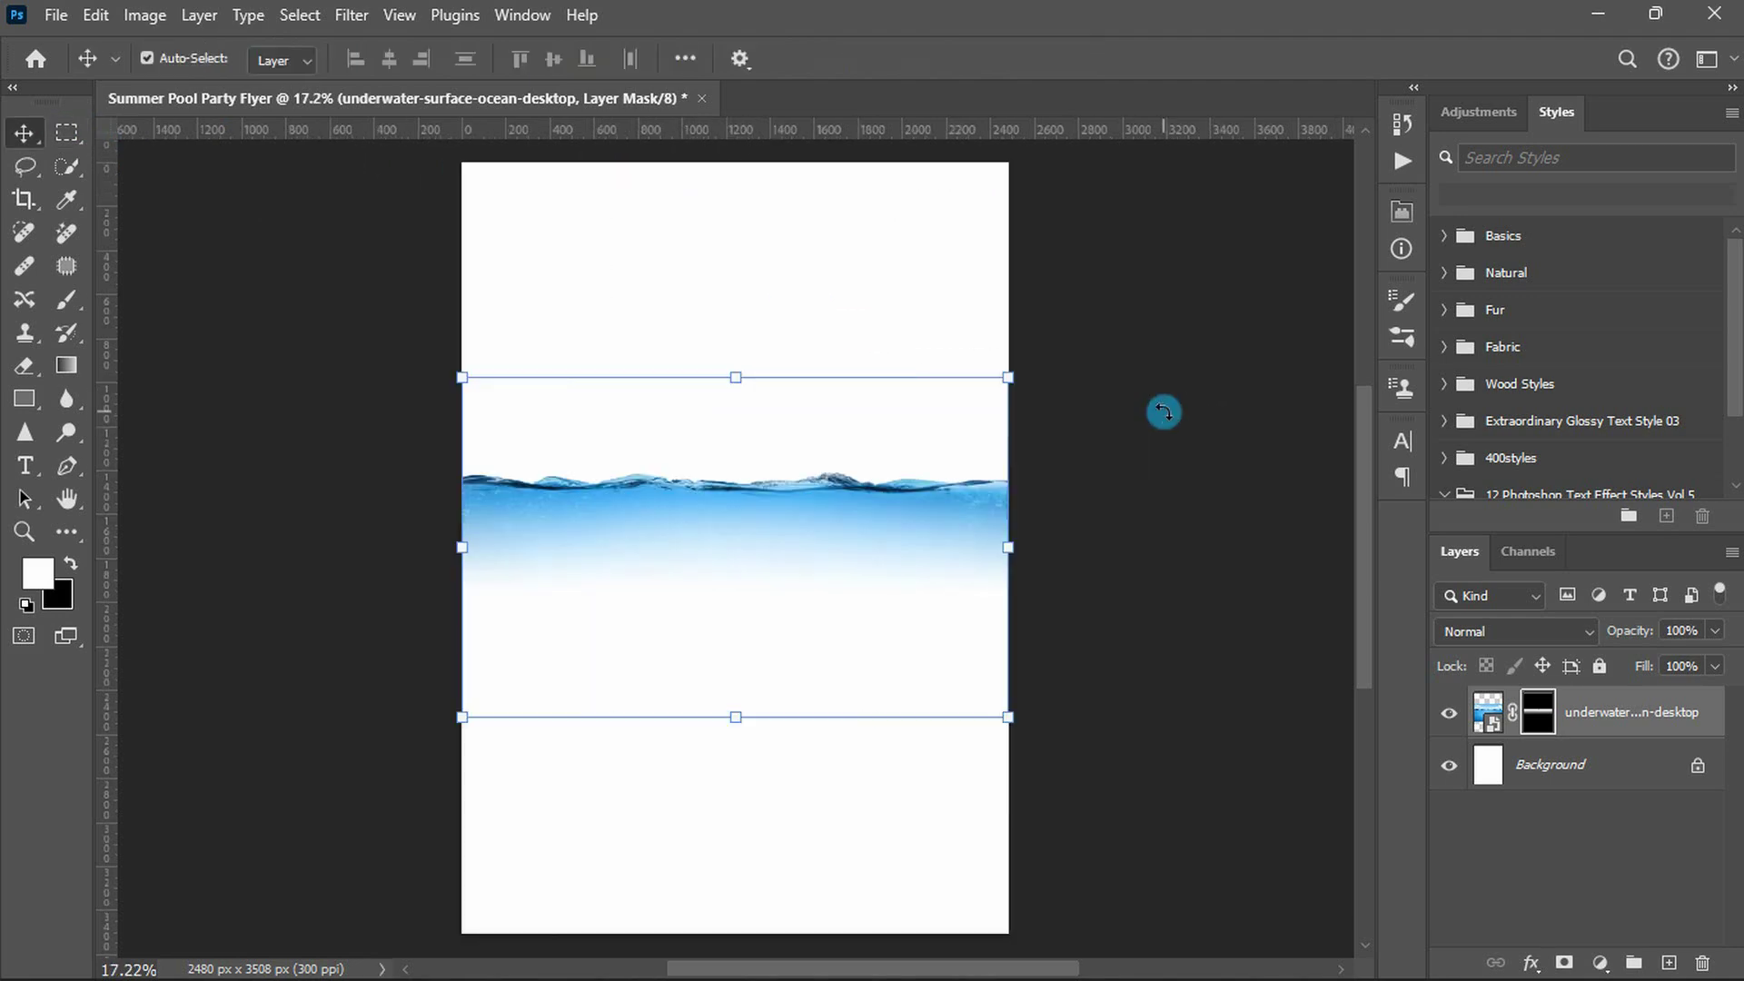
key("ctrl+t")
left_click_drag(743, 554, 739, 599)
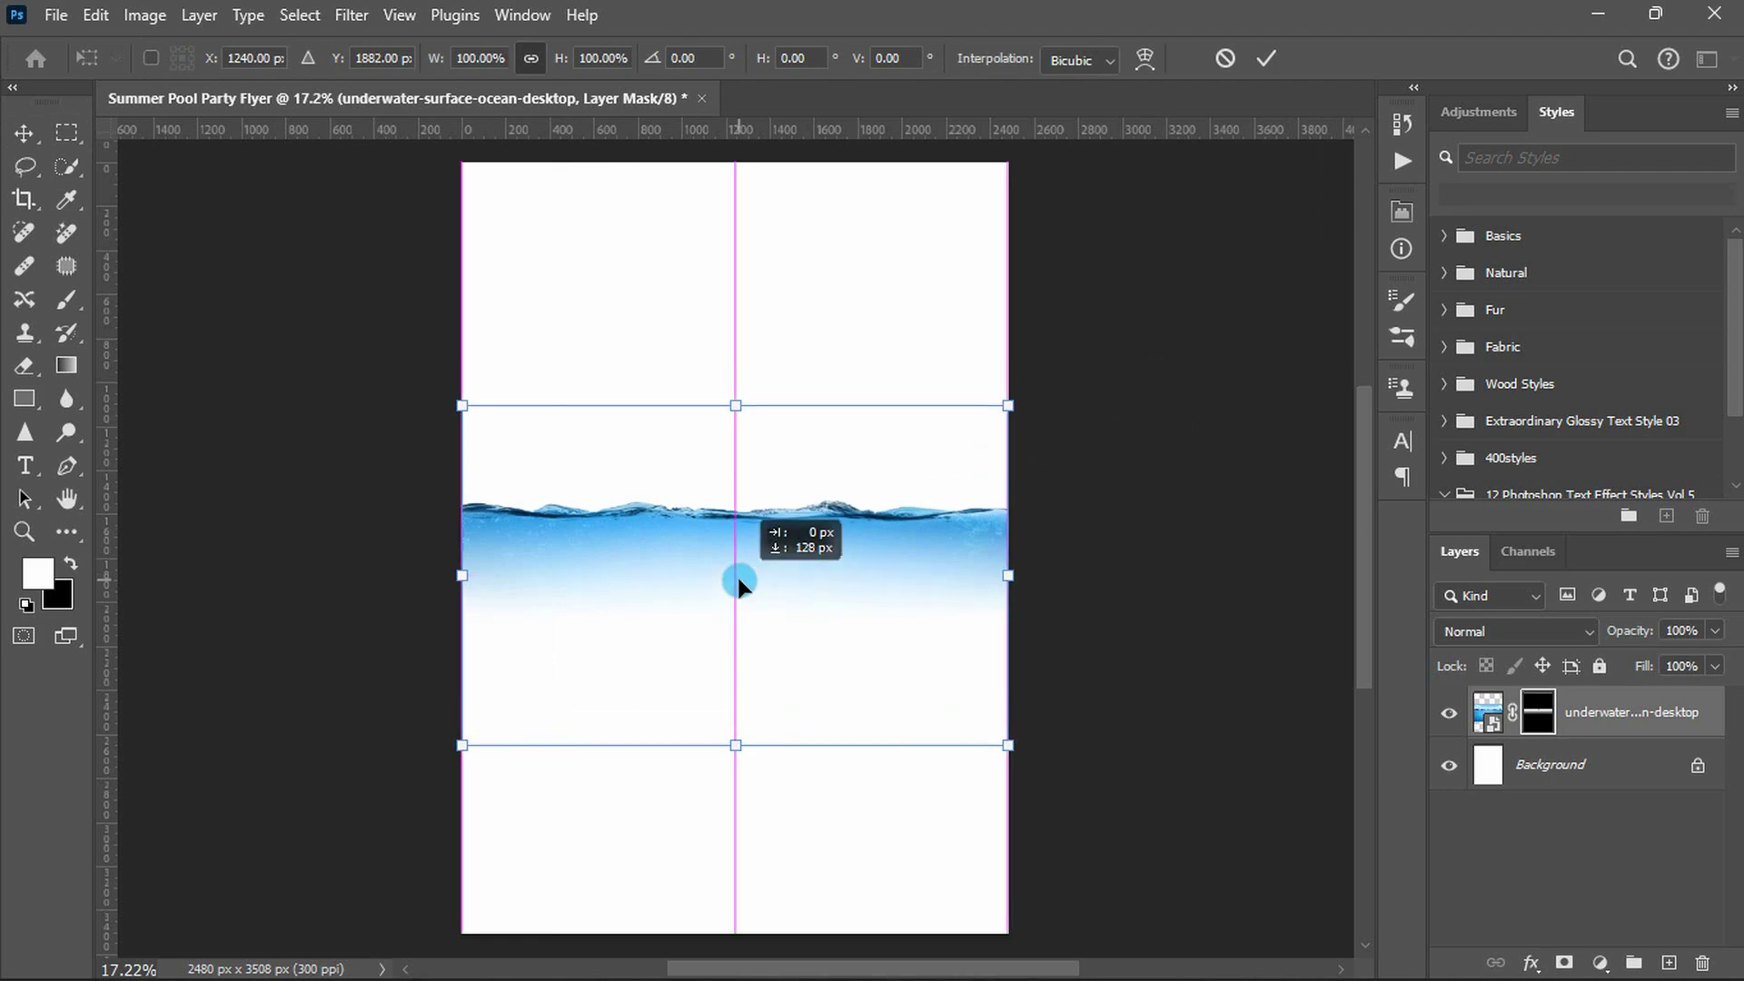
left_click_drag(738, 532, 739, 527)
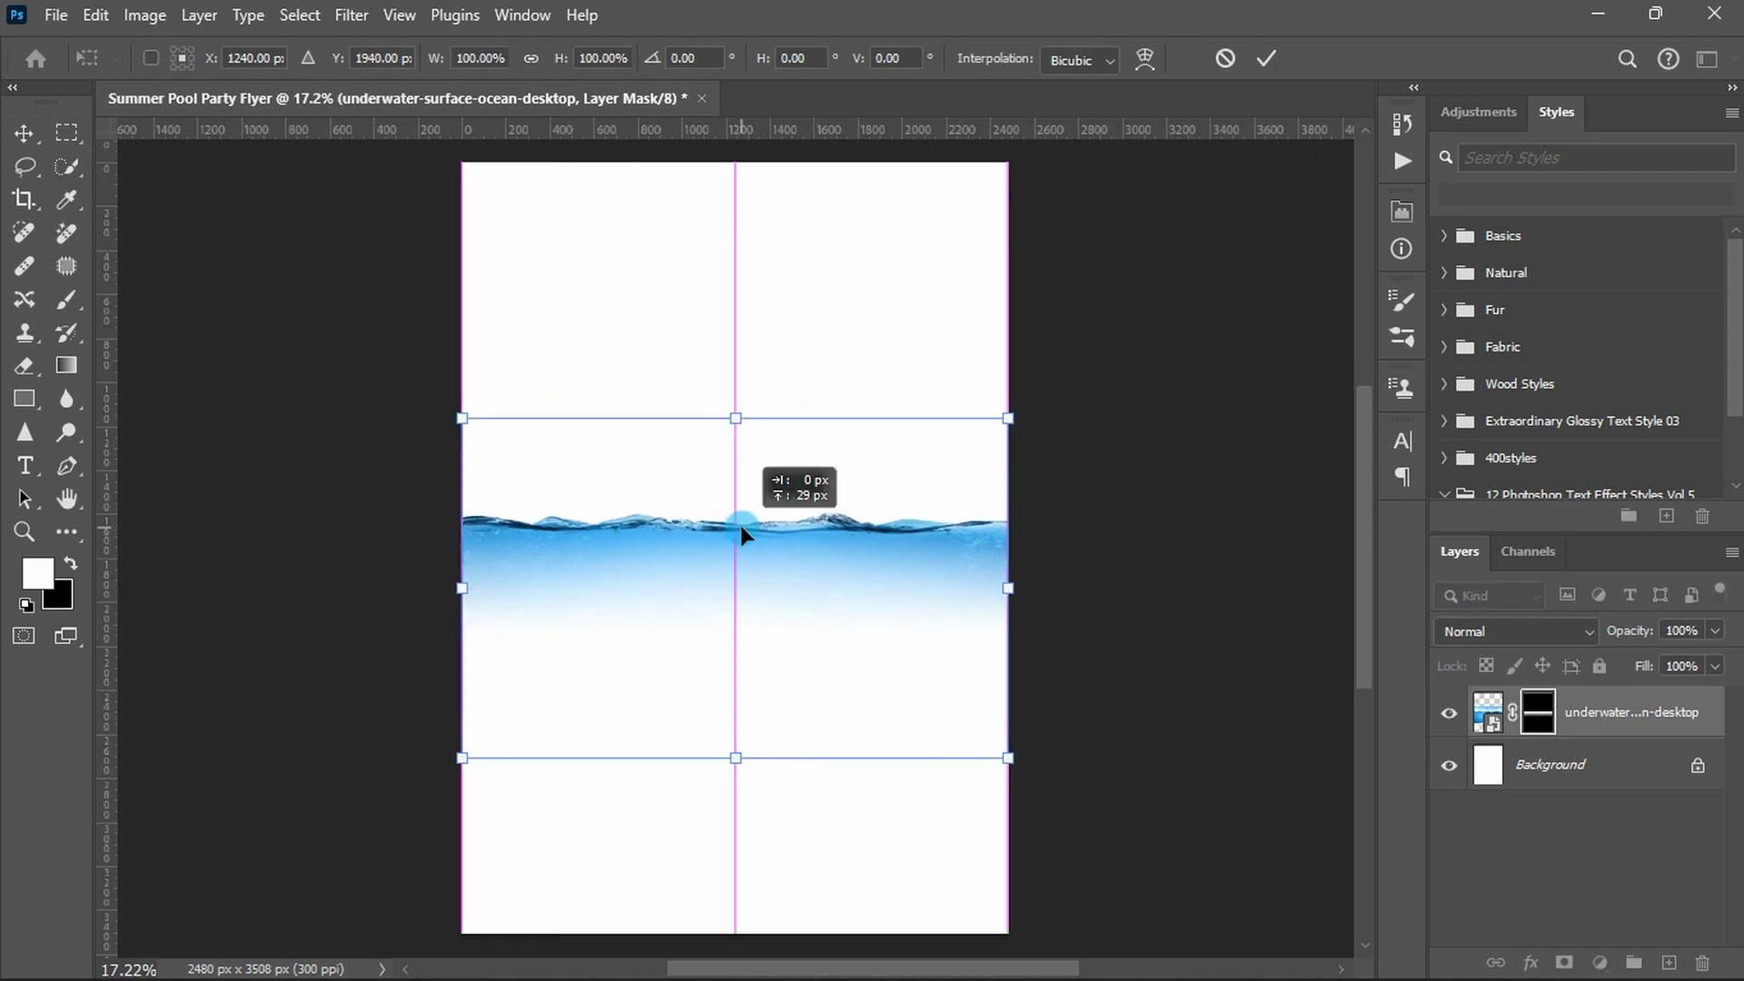
key("Return")
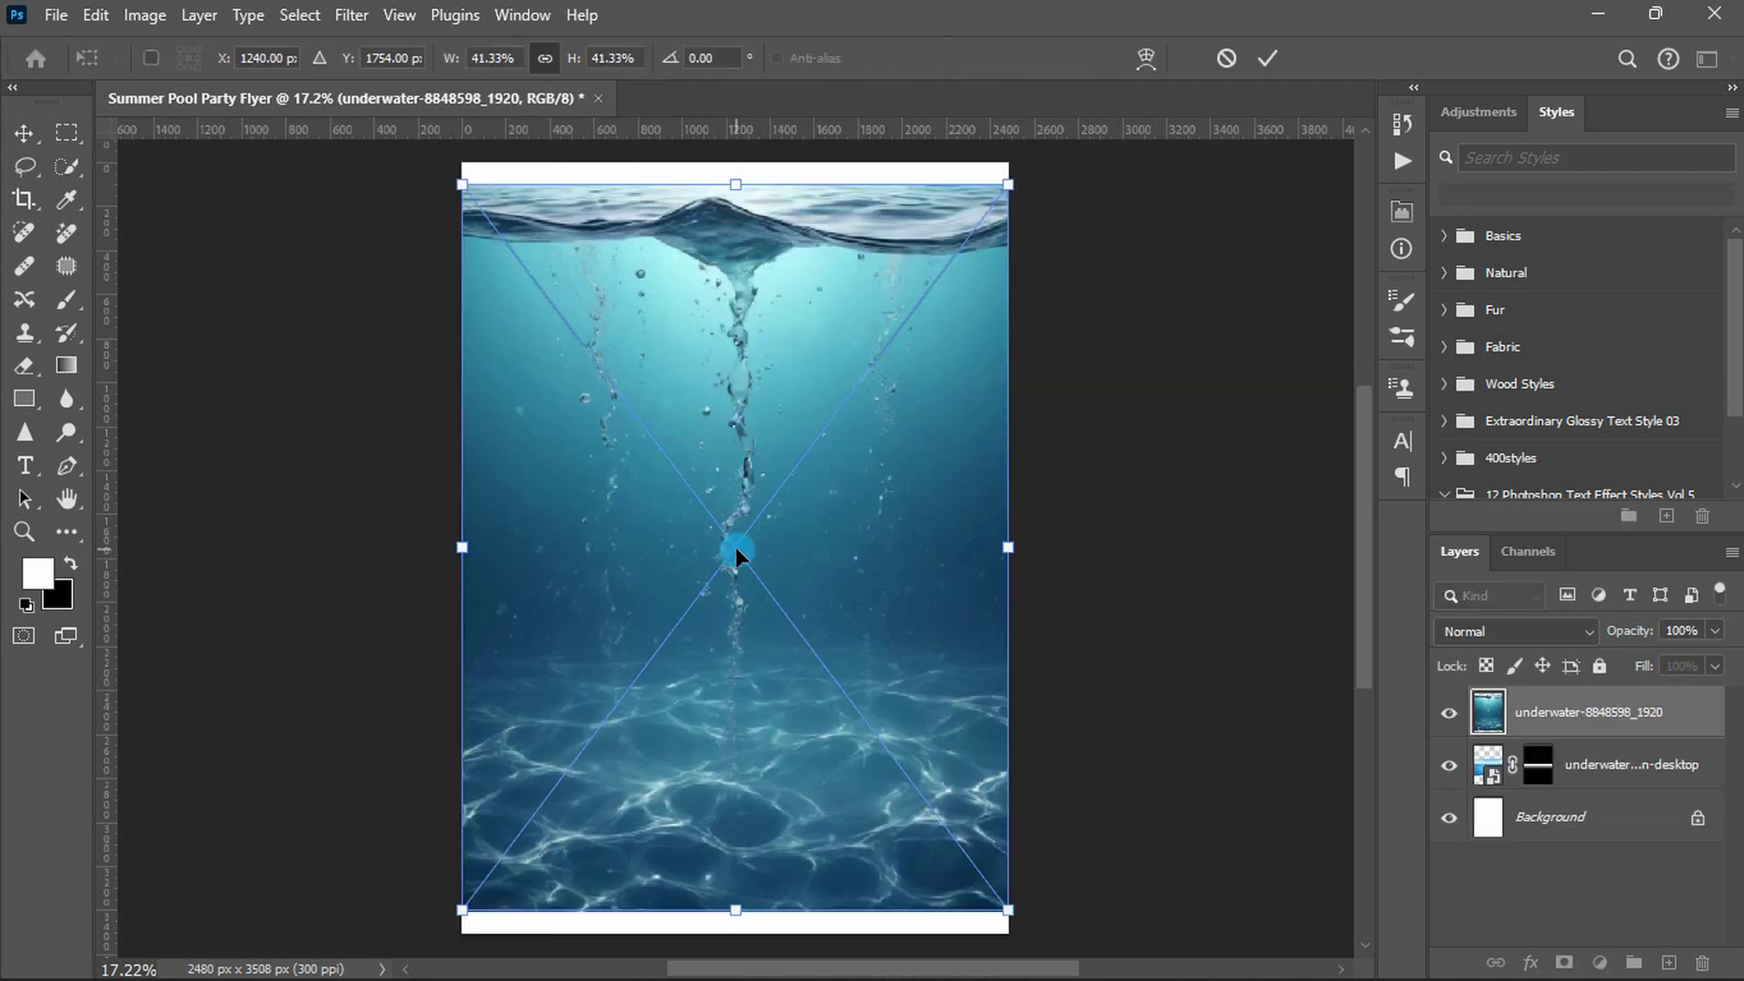
- Place a second underwater photo at the page bottom, its top faded to white with a gradient mask
left_click_drag(736, 165, 720, 705)
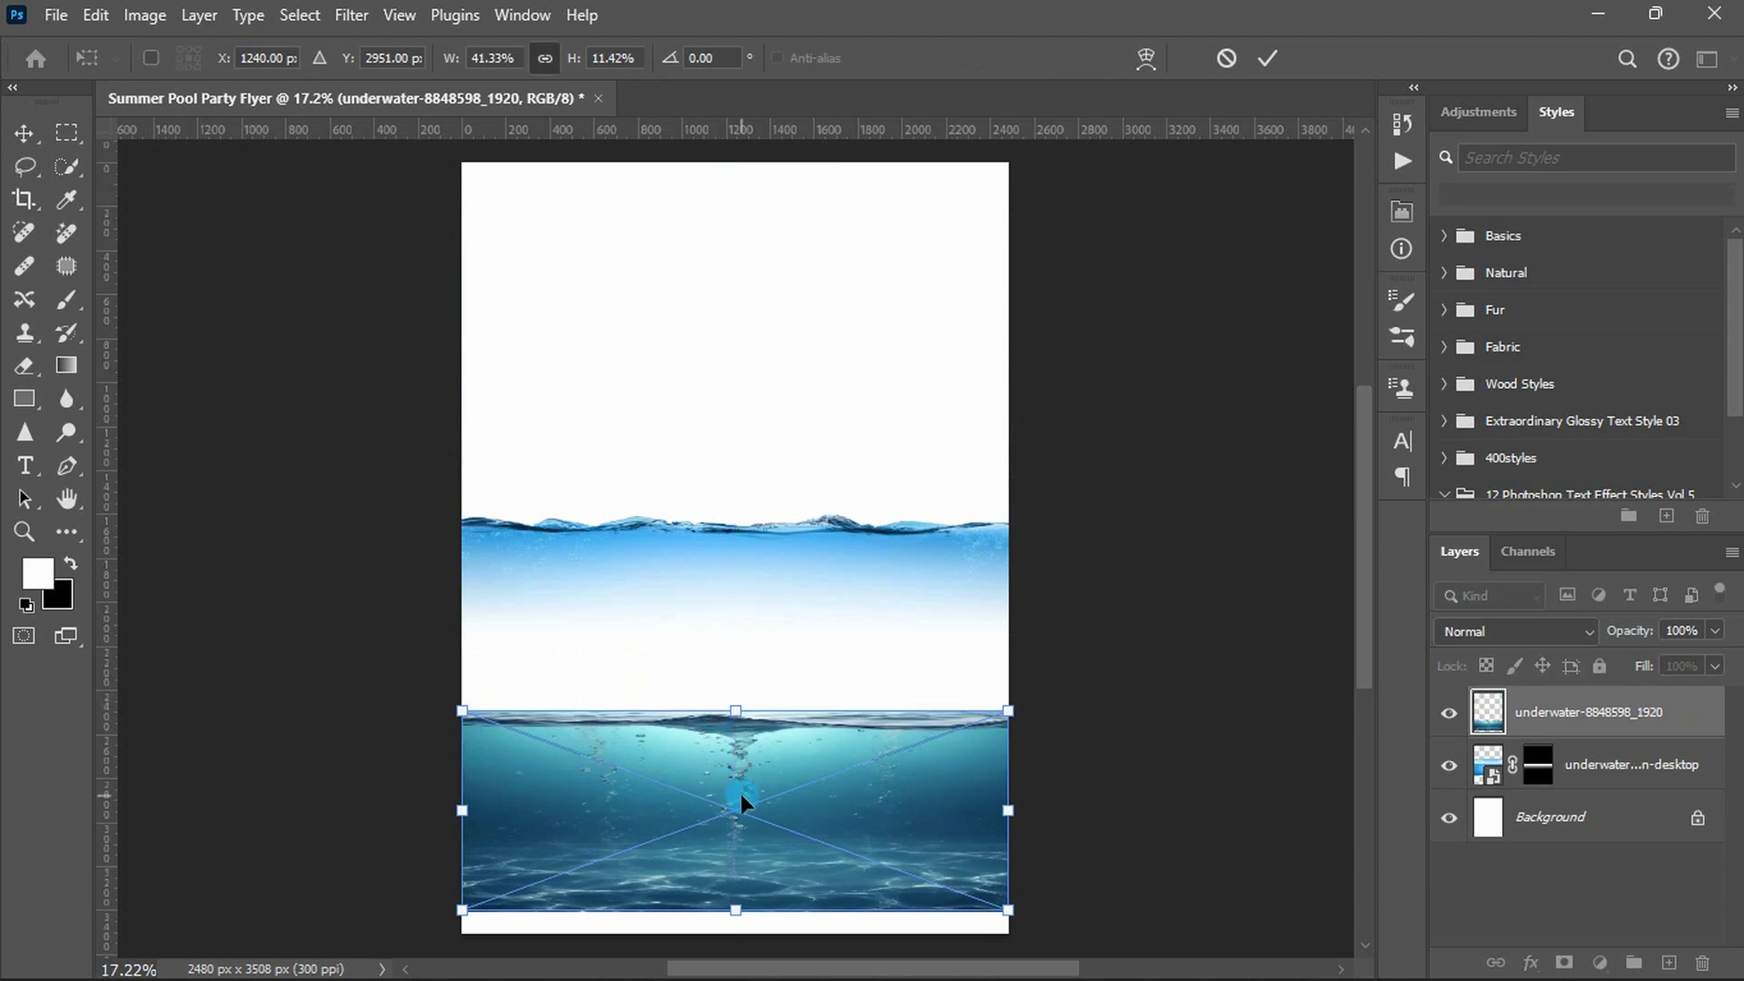
left_click_drag(739, 798, 739, 820)
key("Return")
left_click(1561, 963)
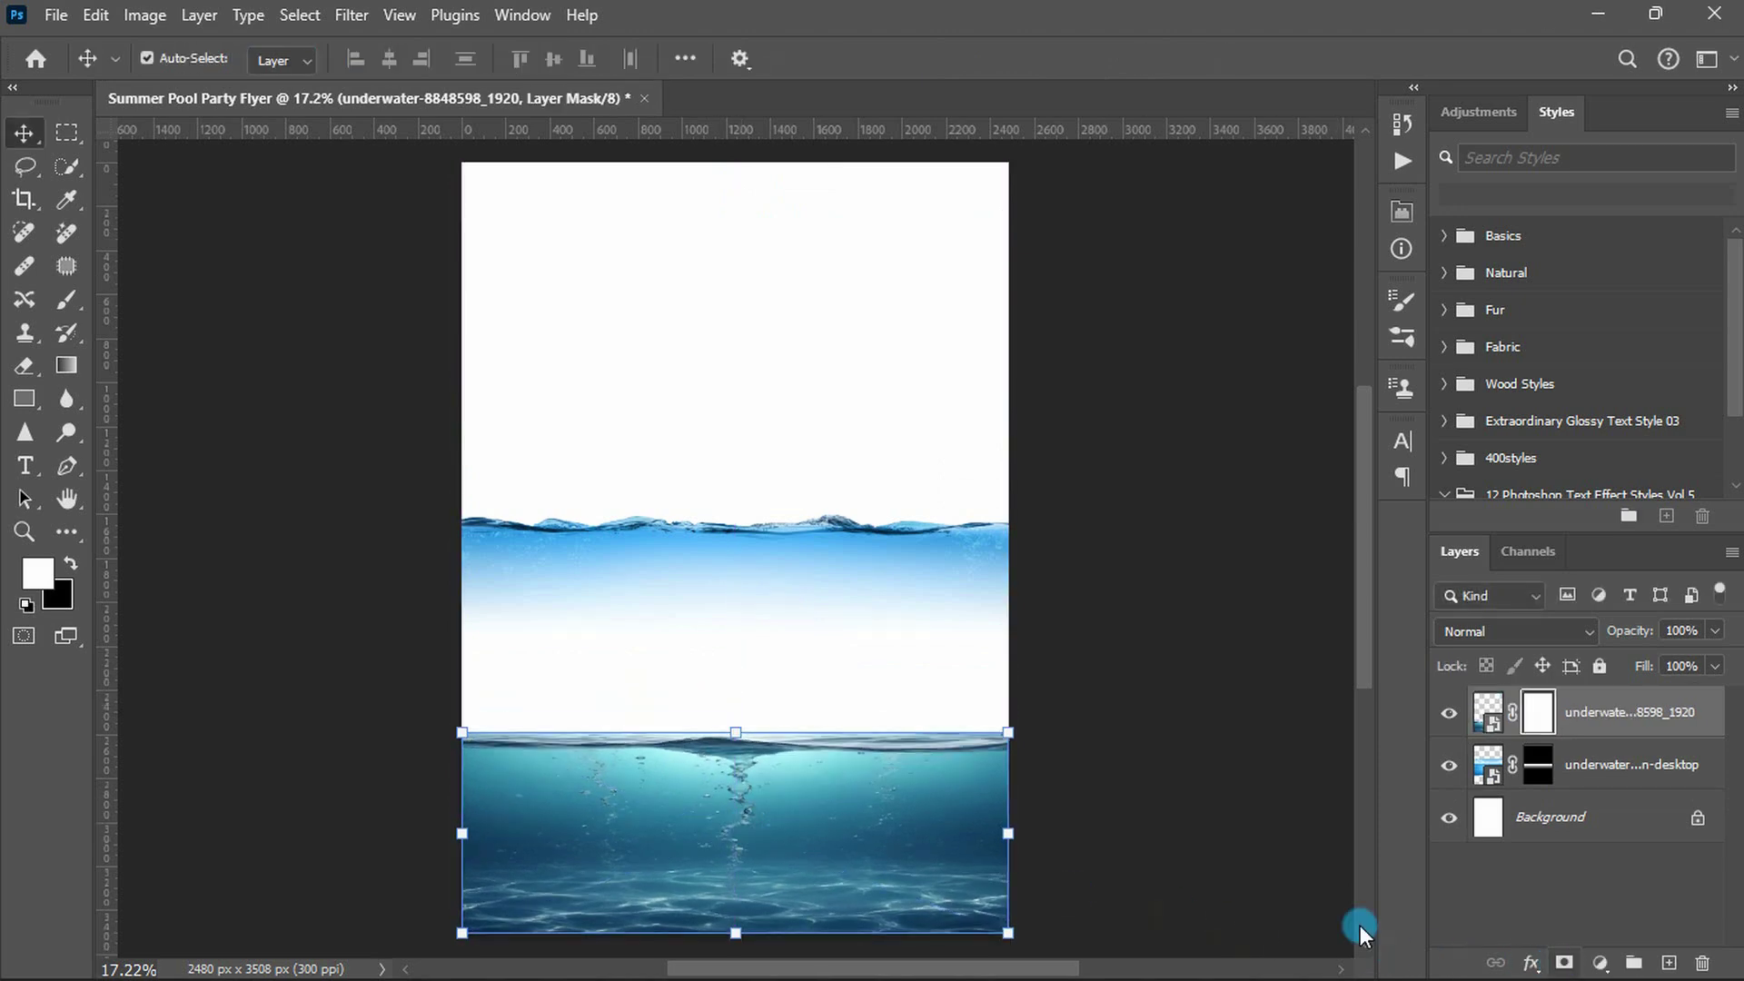
key("g")
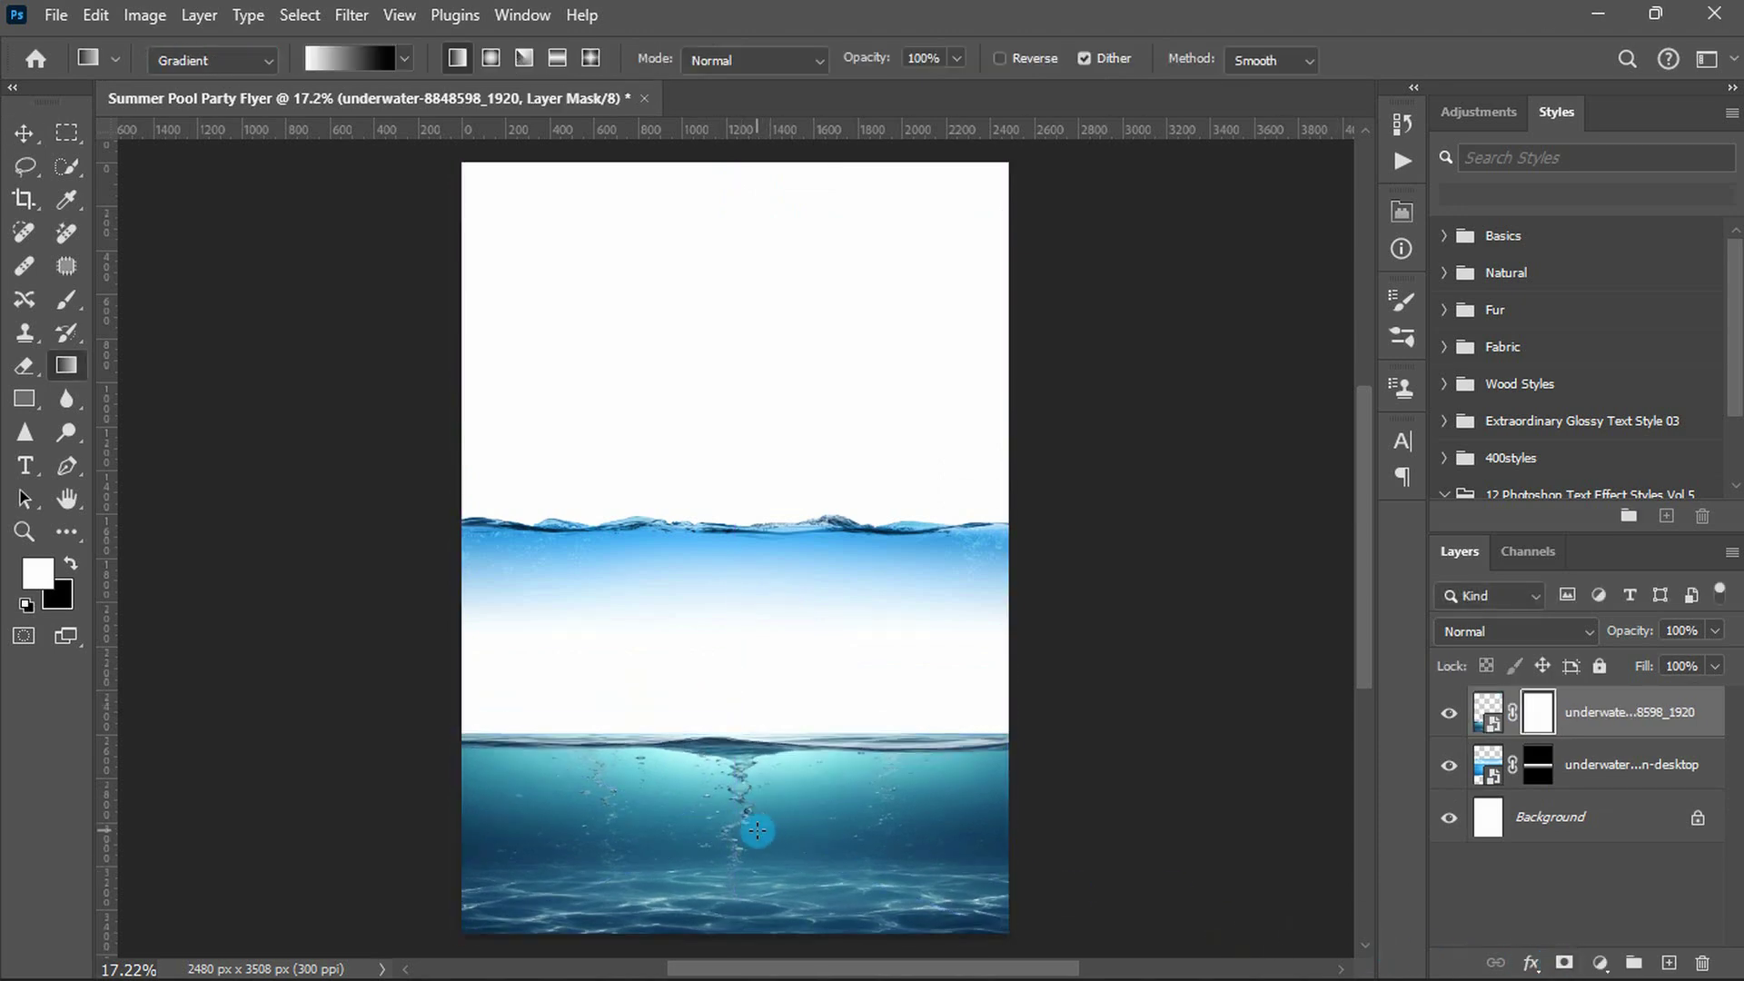
left_click_drag(724, 898, 725, 820)
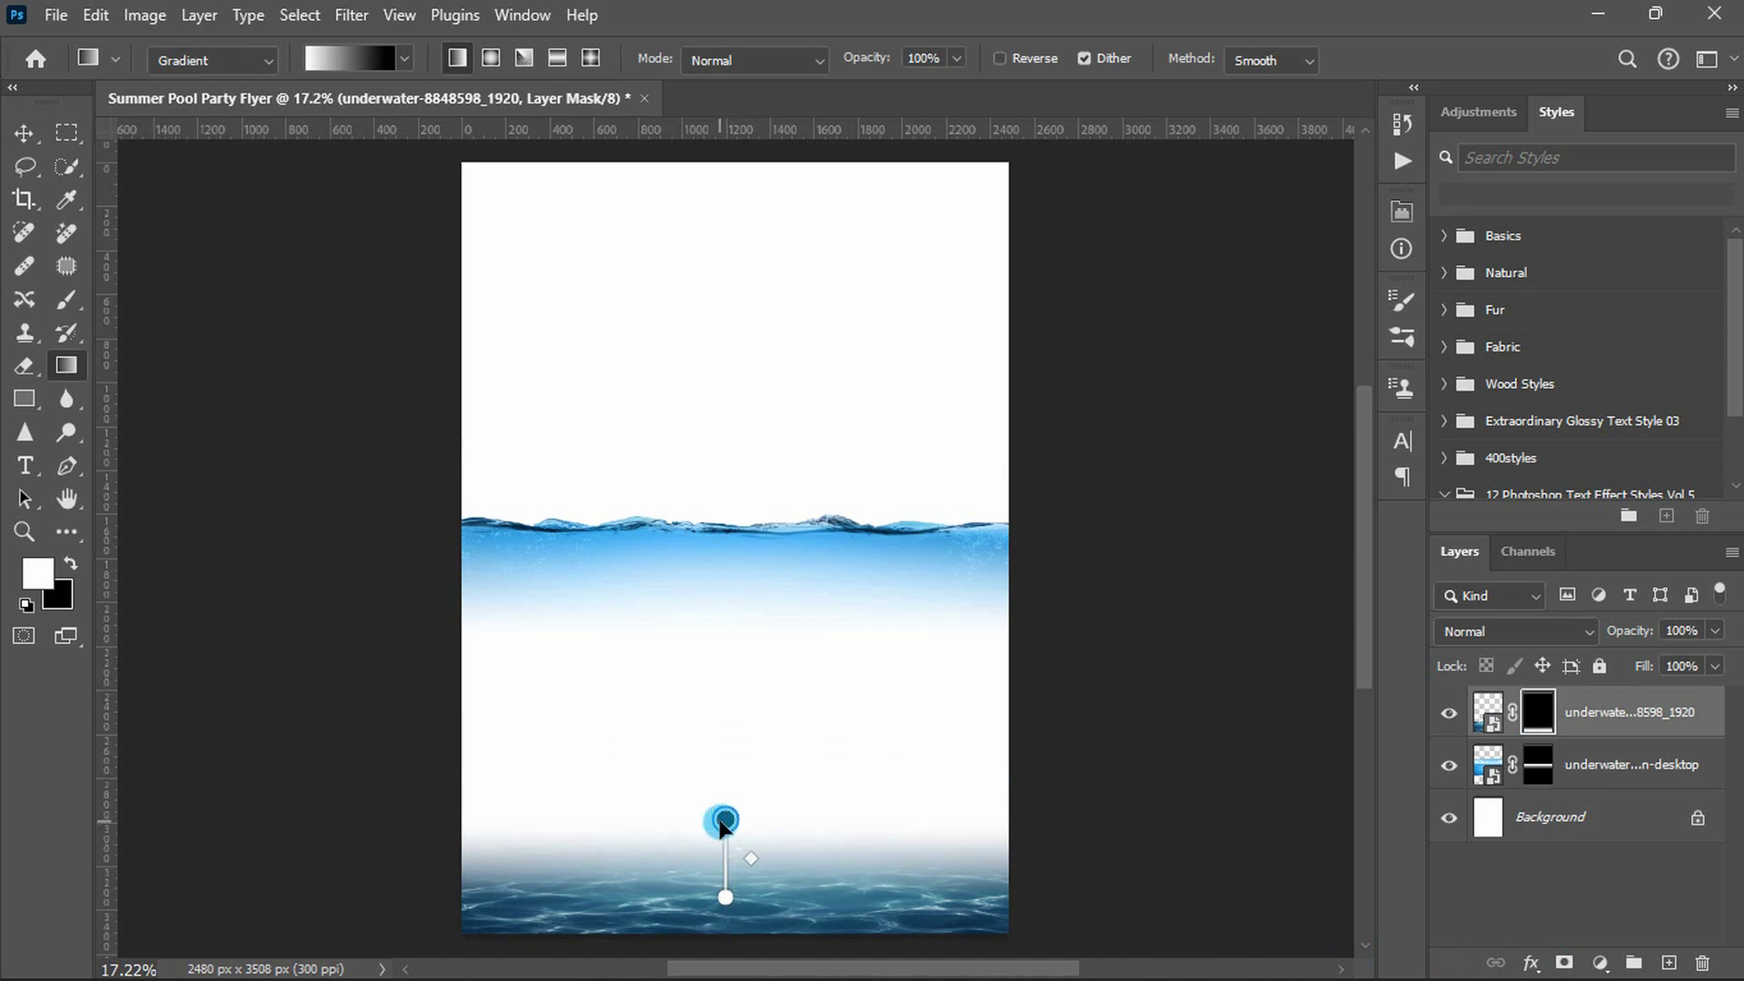
key("v")
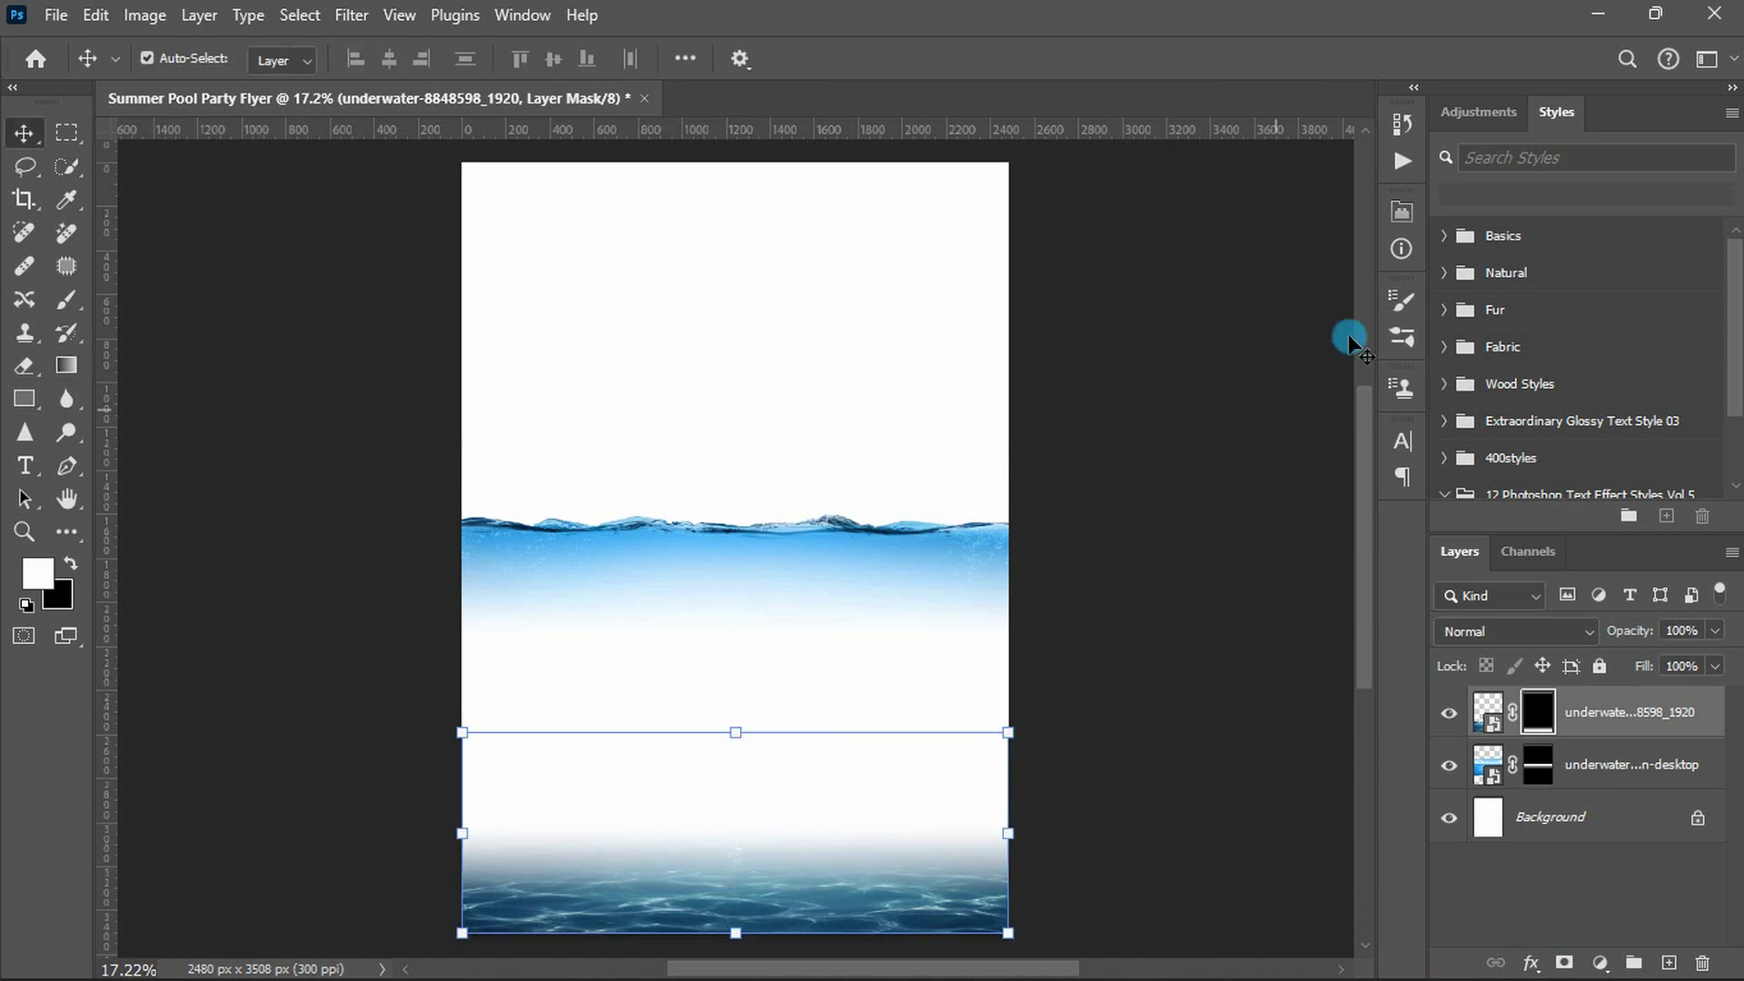
- Add a clipped Color Balance layer with Highlights Cyan–Red −35 and Yellow–Blue +35
left_click(1484, 115)
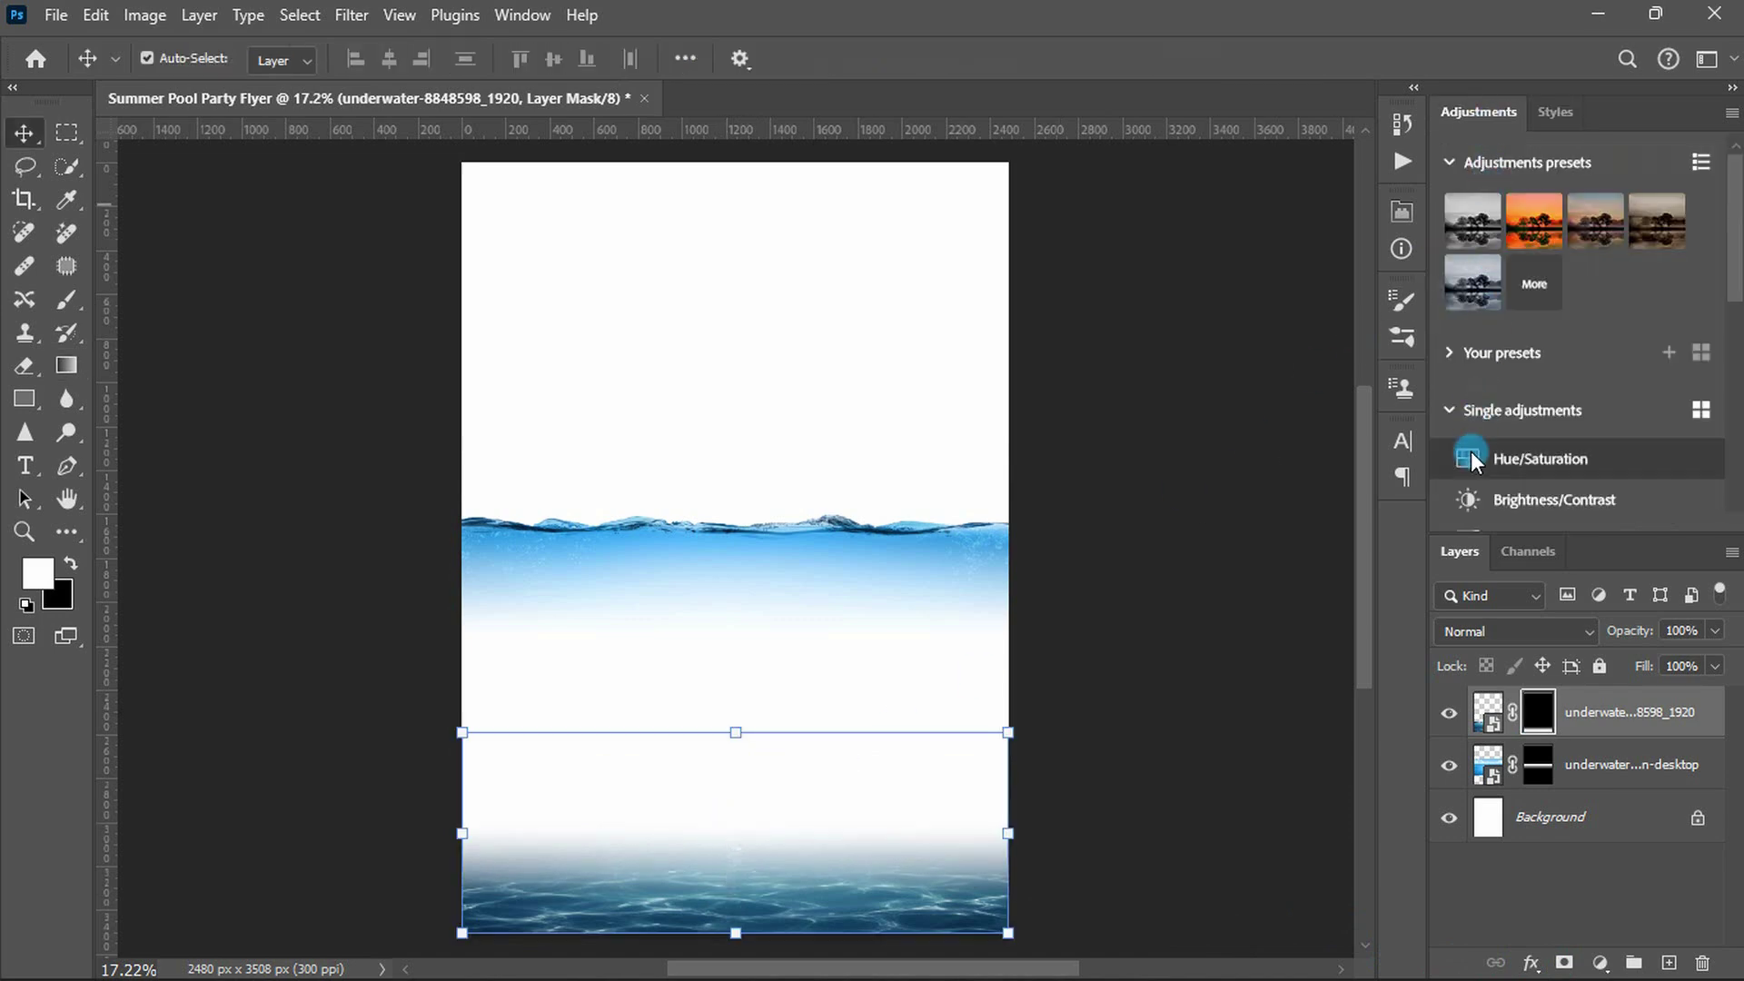
scroll(1469, 450, "down", 3)
scroll(1470, 451, "down", 3)
left_click(1473, 367)
left_click(1181, 658)
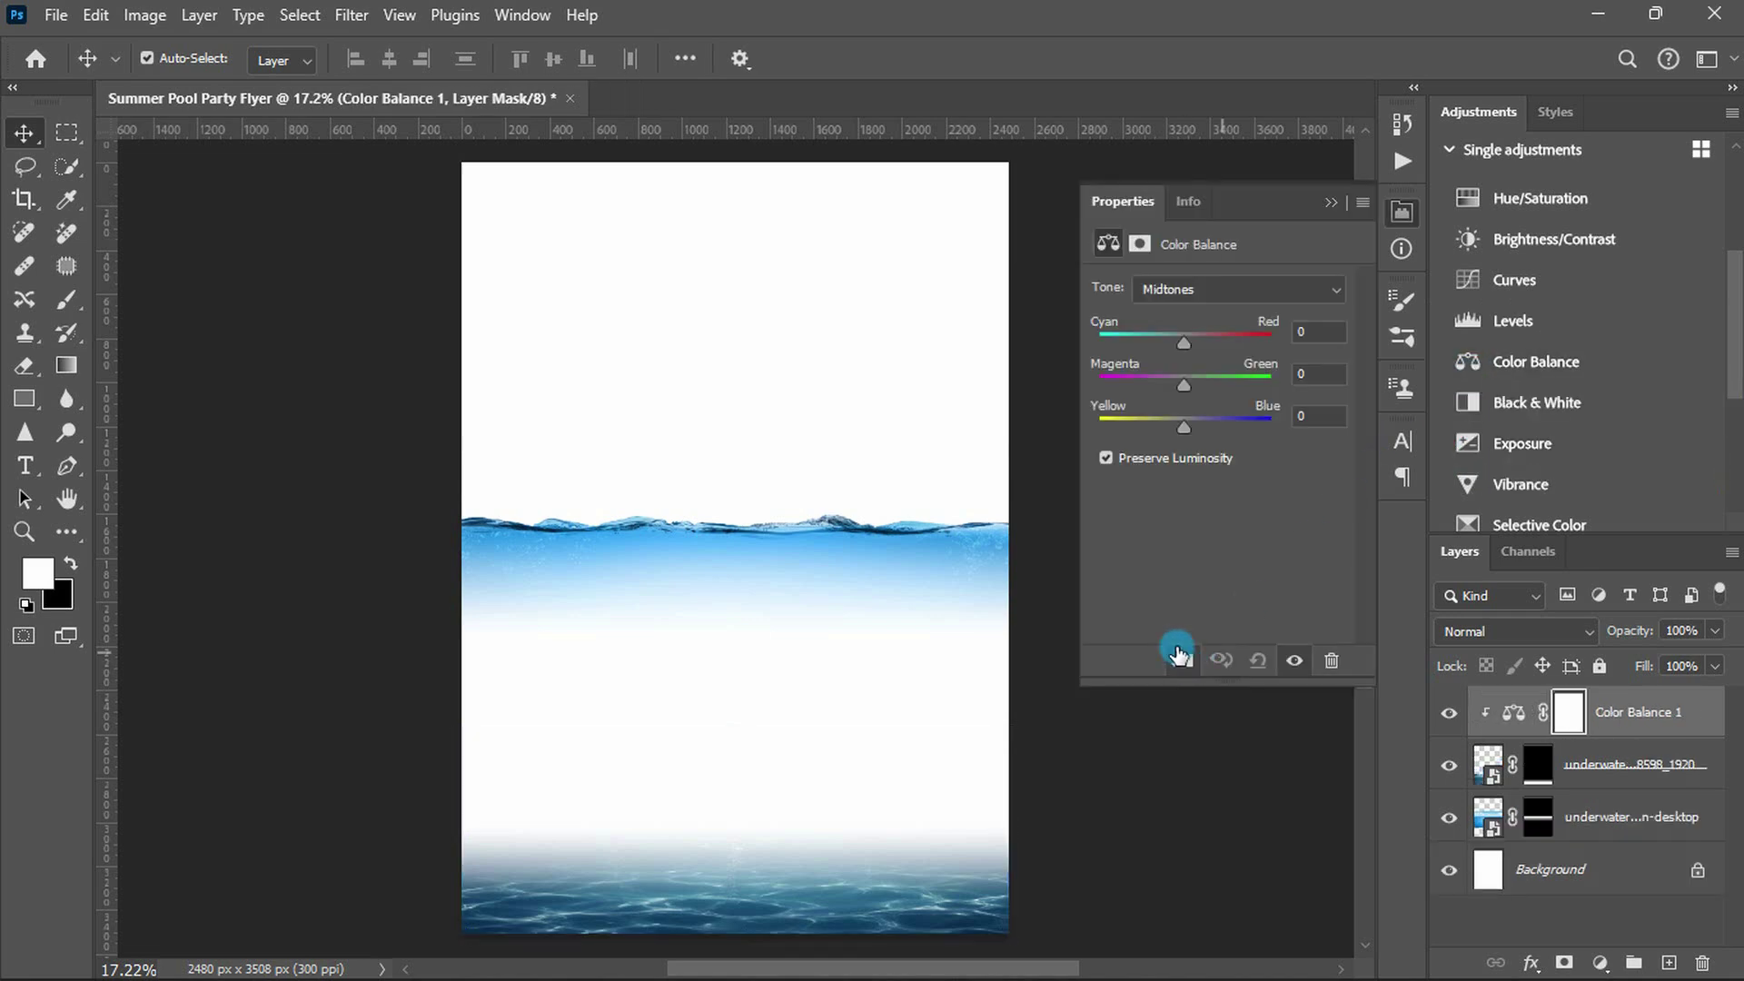
left_click(1176, 296)
left_click(1176, 353)
type("35")
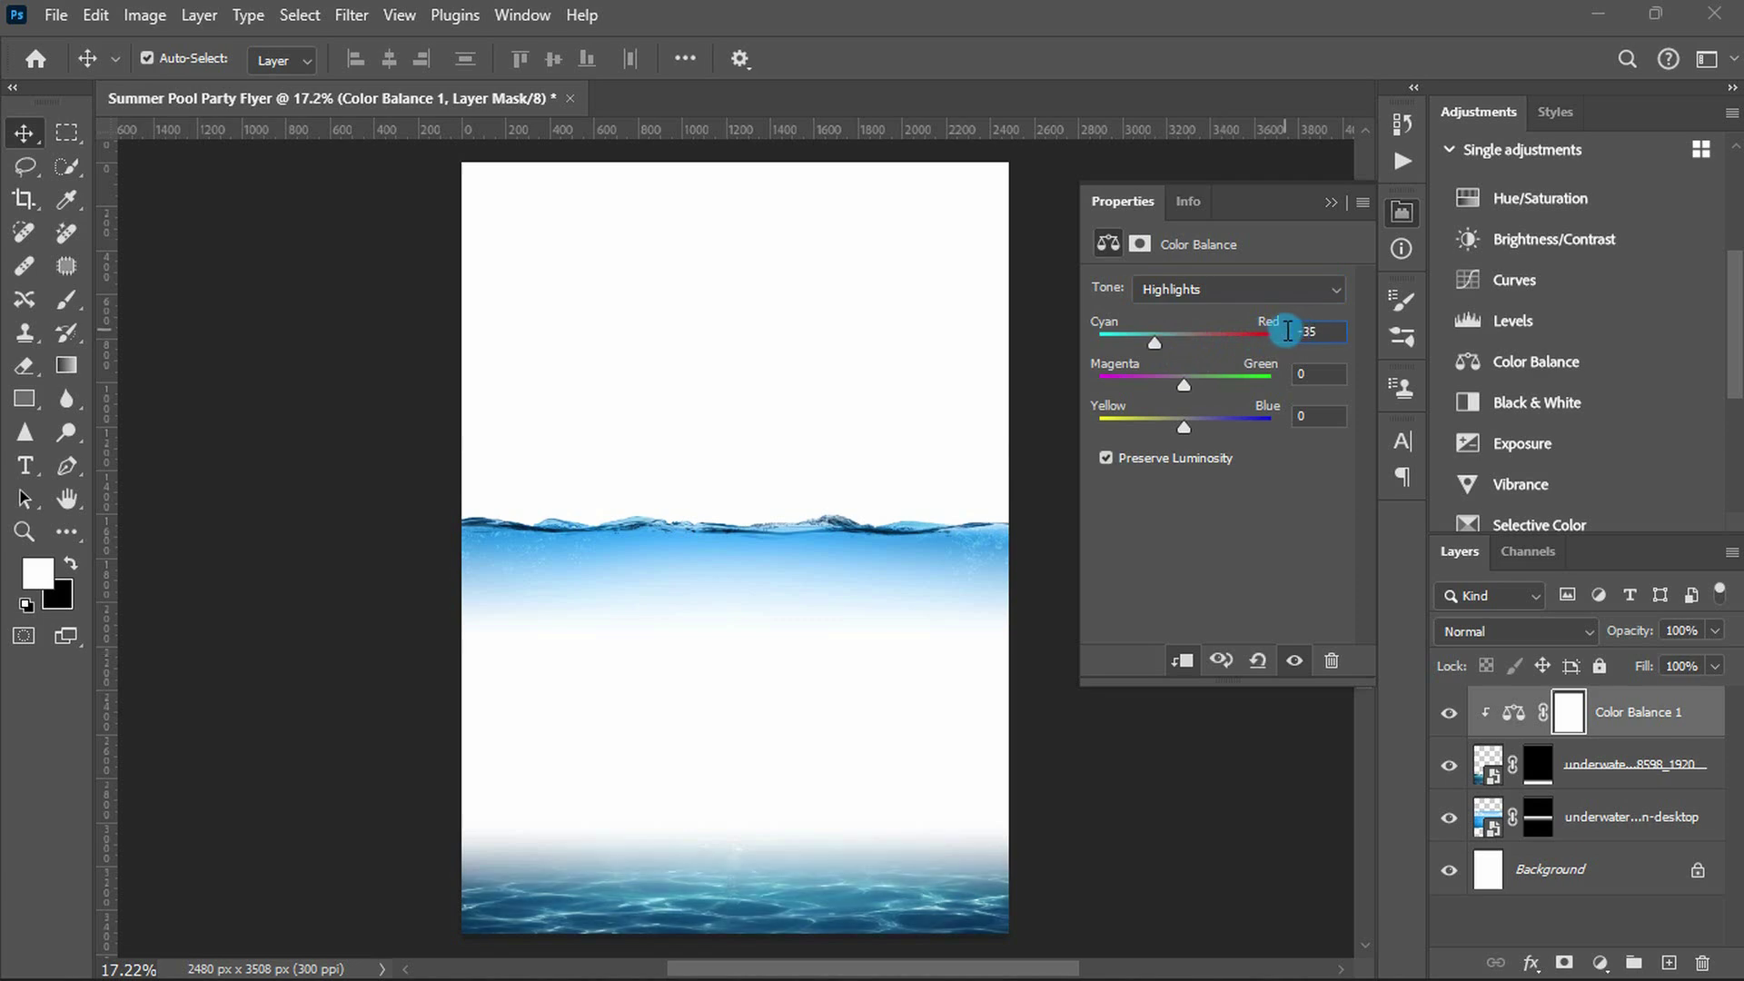
type("+35")
left_click_drag(1064, 468, 734, 543)
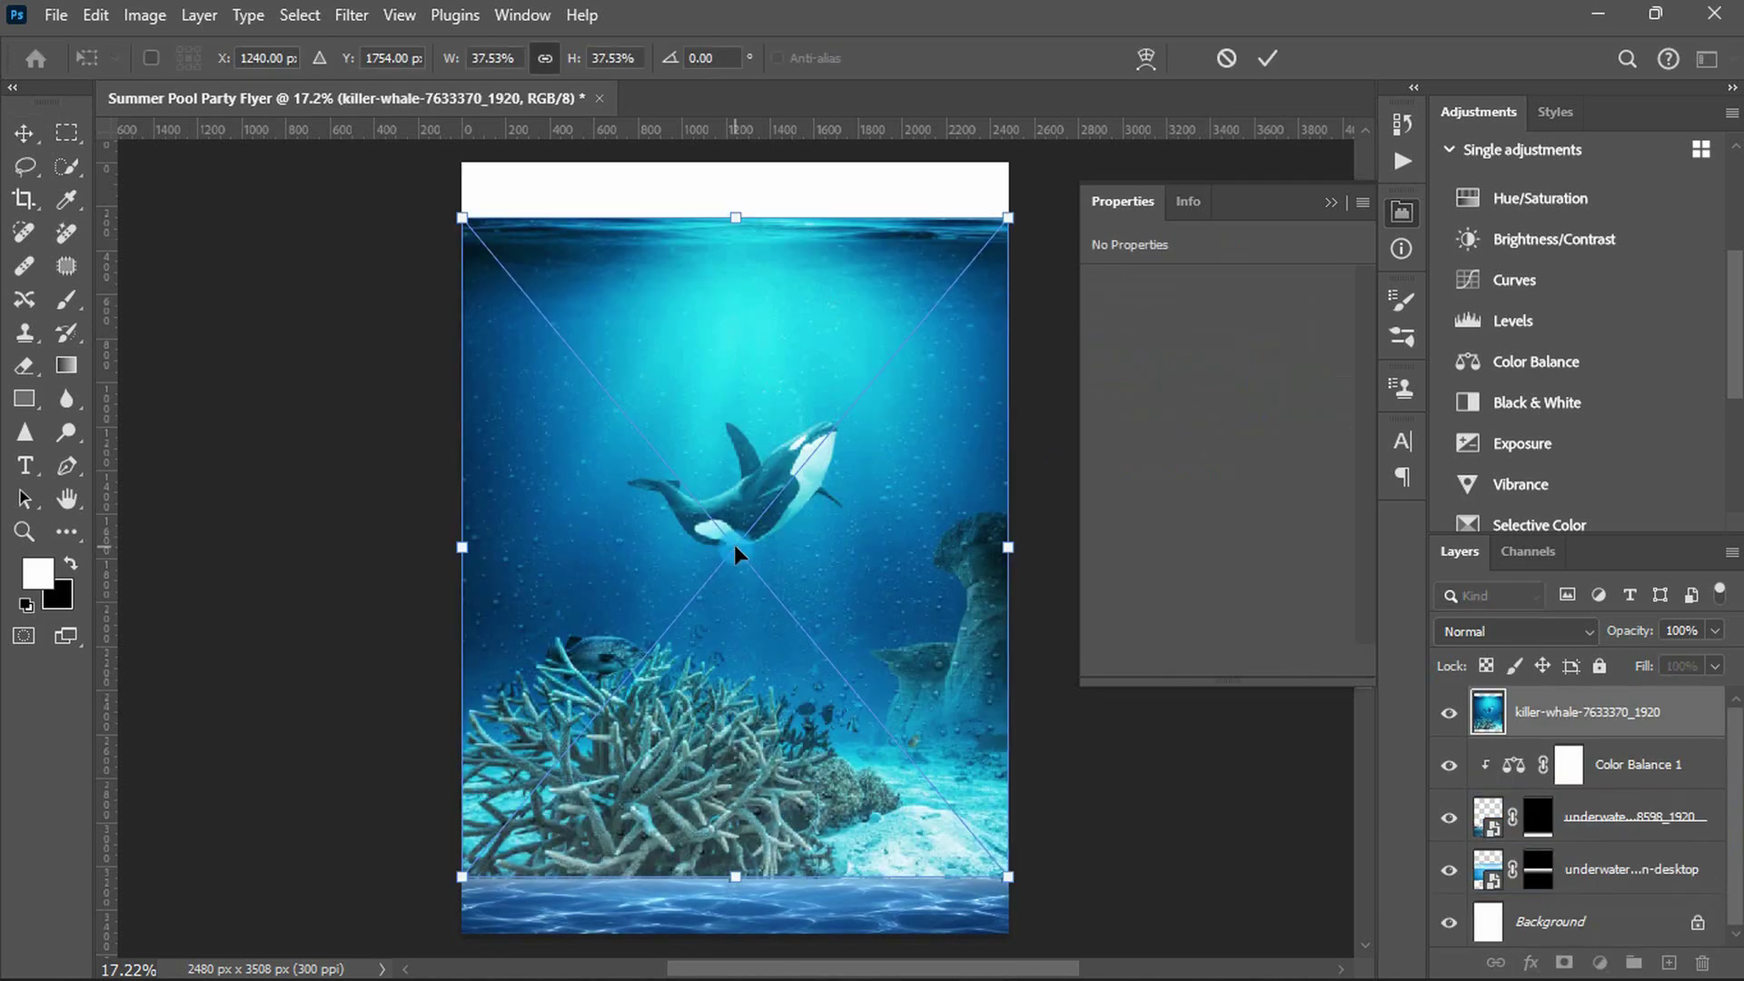
- Rasterize the killer-whale photo, then erase the orca and the right-hand rock with the Remove tool
key("Return")
right_click(1574, 712)
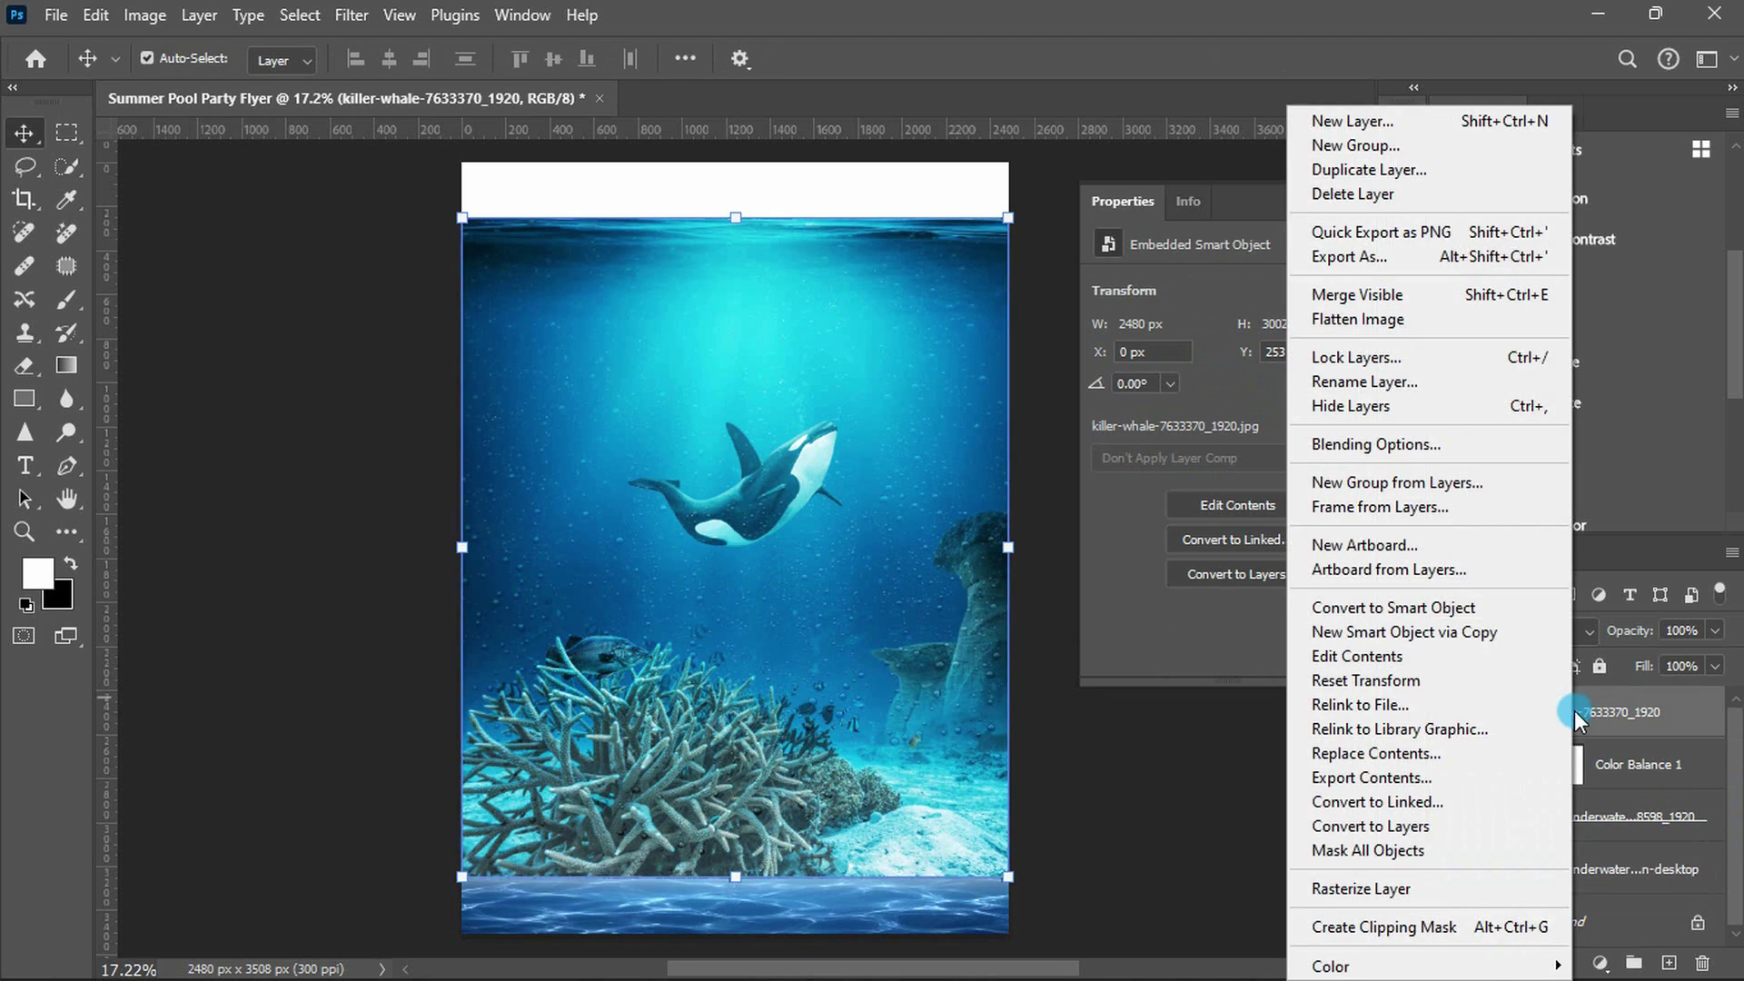
left_click(1539, 888)
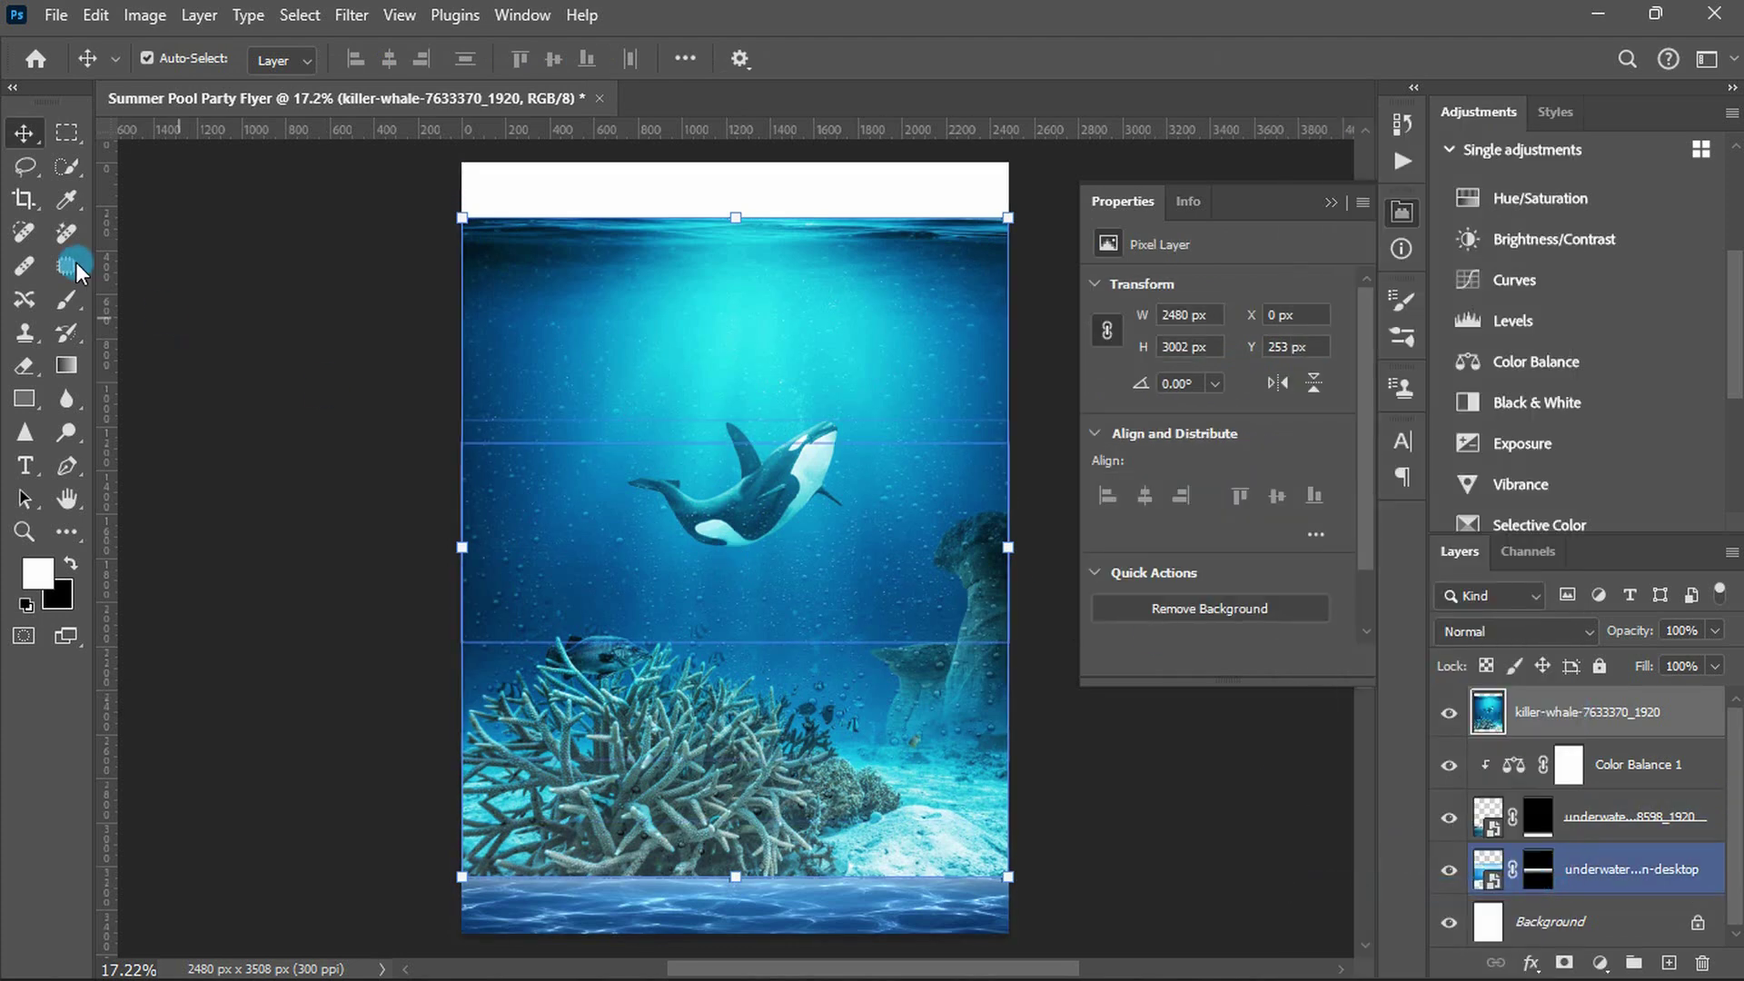
left_click(60, 240)
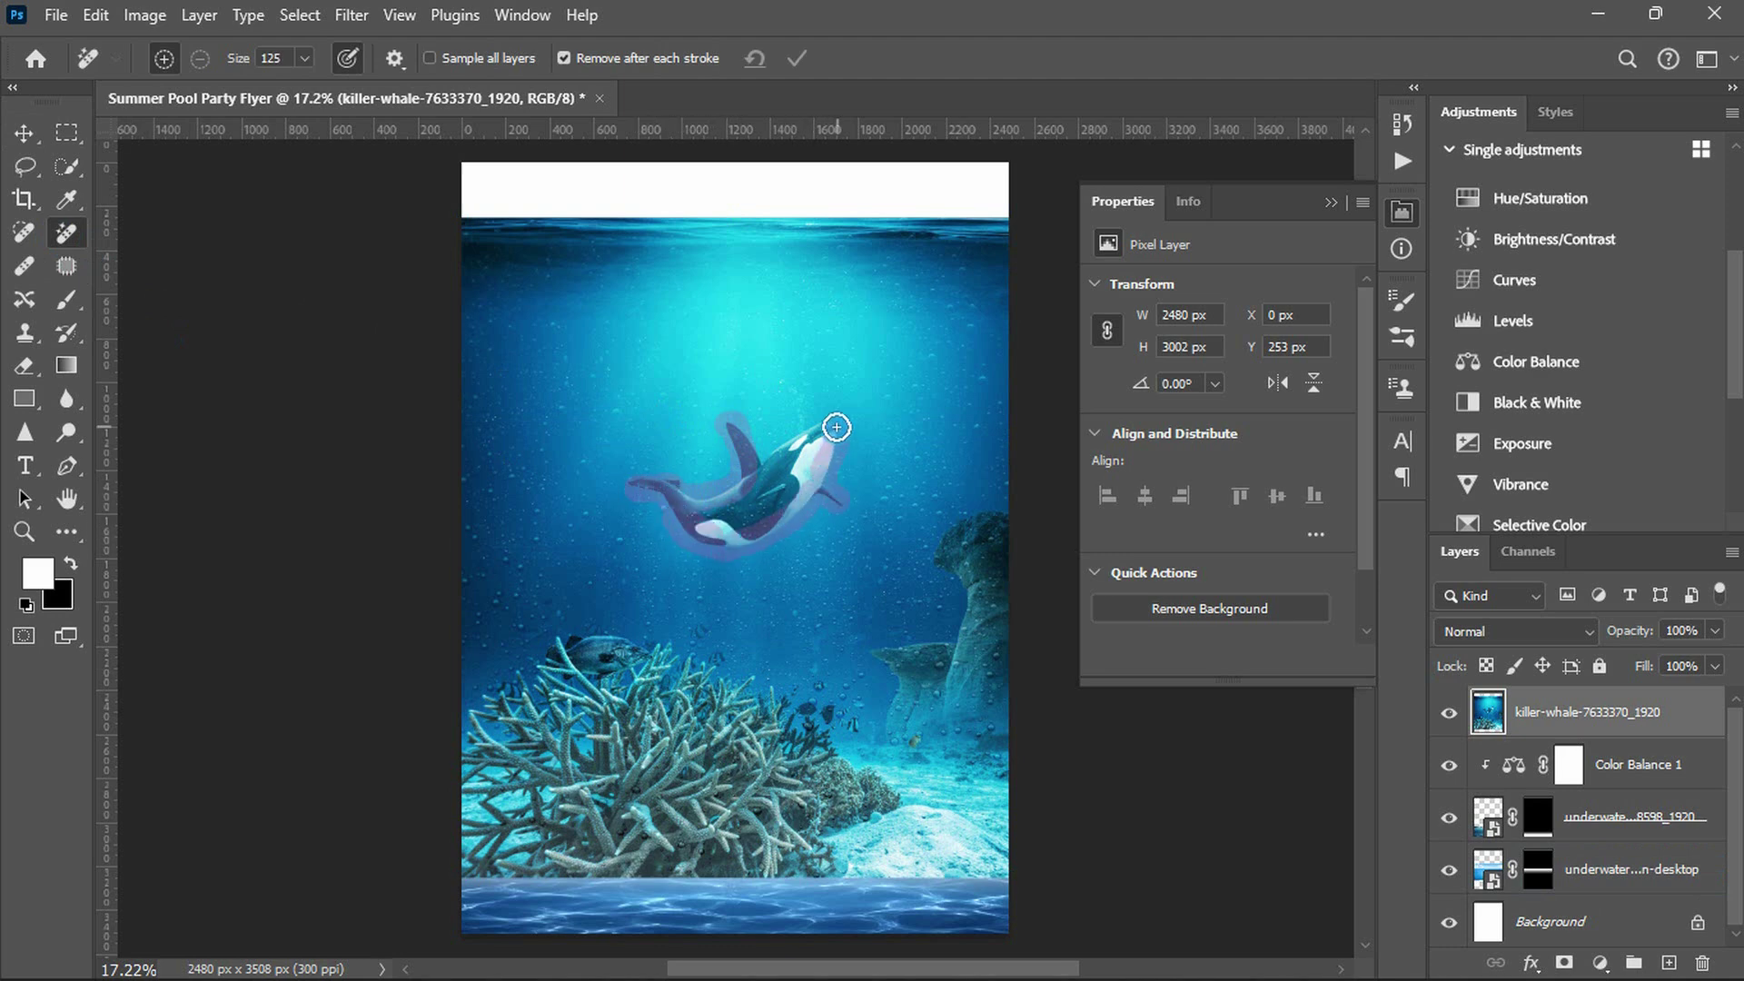
mouse_move(739, 498)
left_mouse_down()
mouse_move(761, 512)
mouse_move(746, 527)
left_mouse_up()
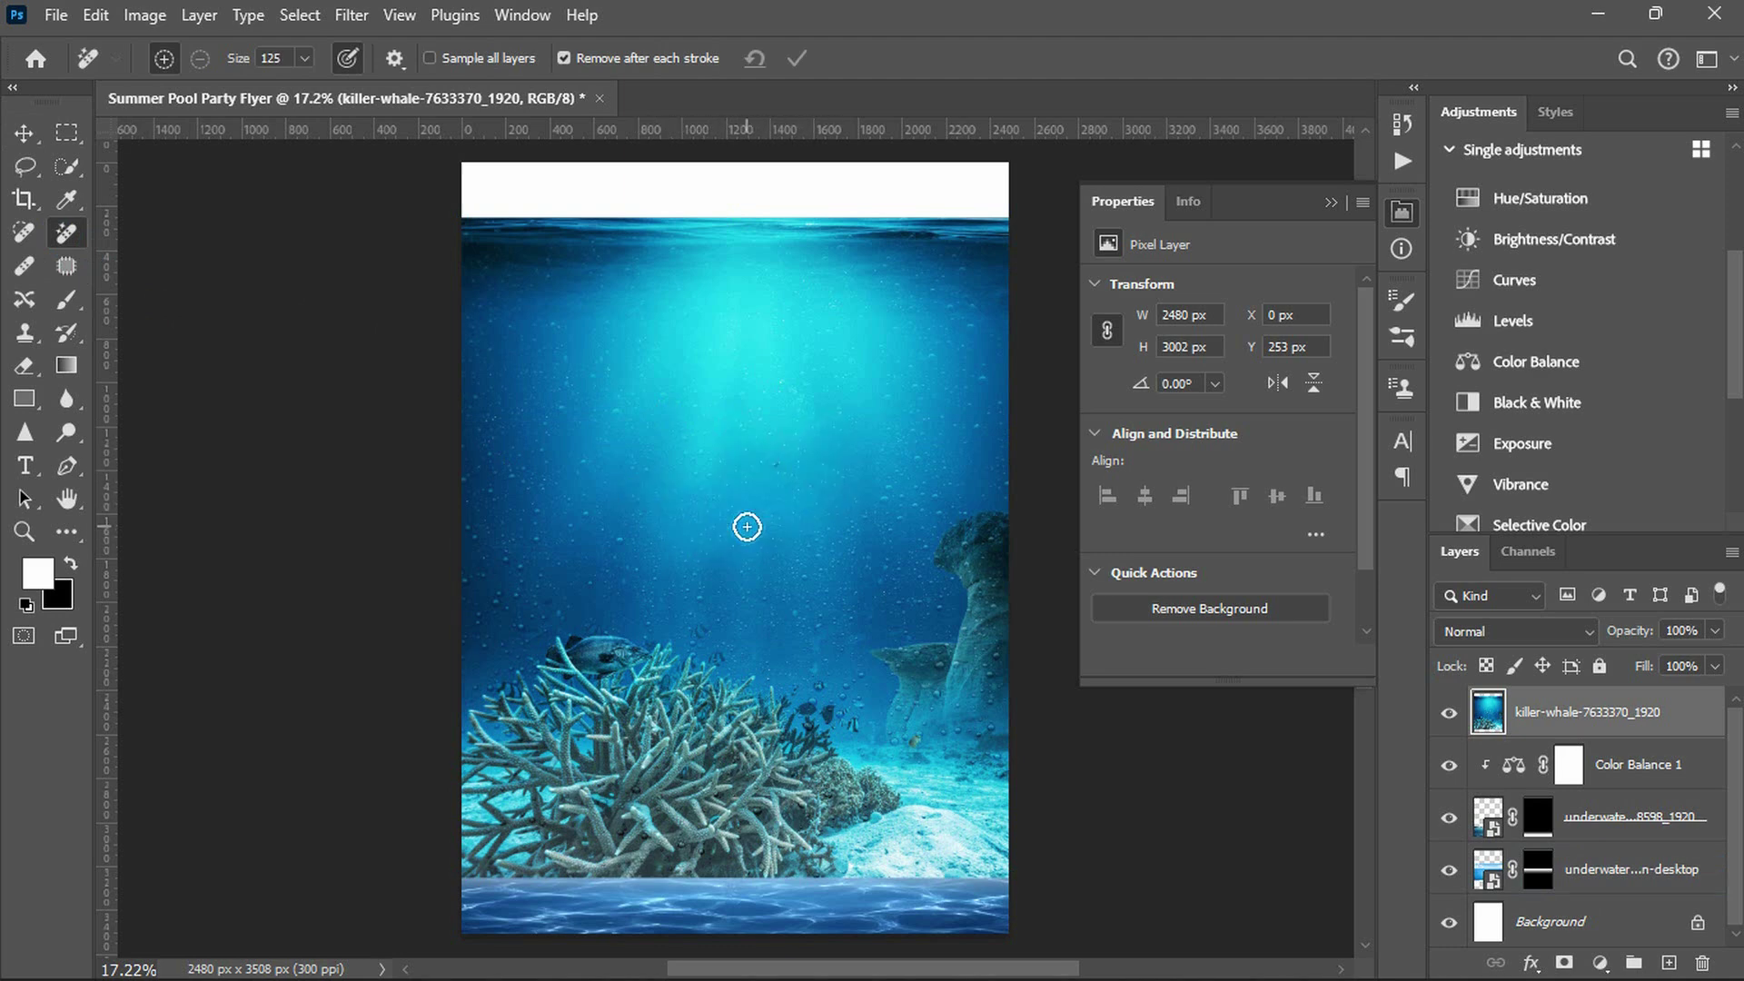
left_click_drag(1012, 515, 941, 563)
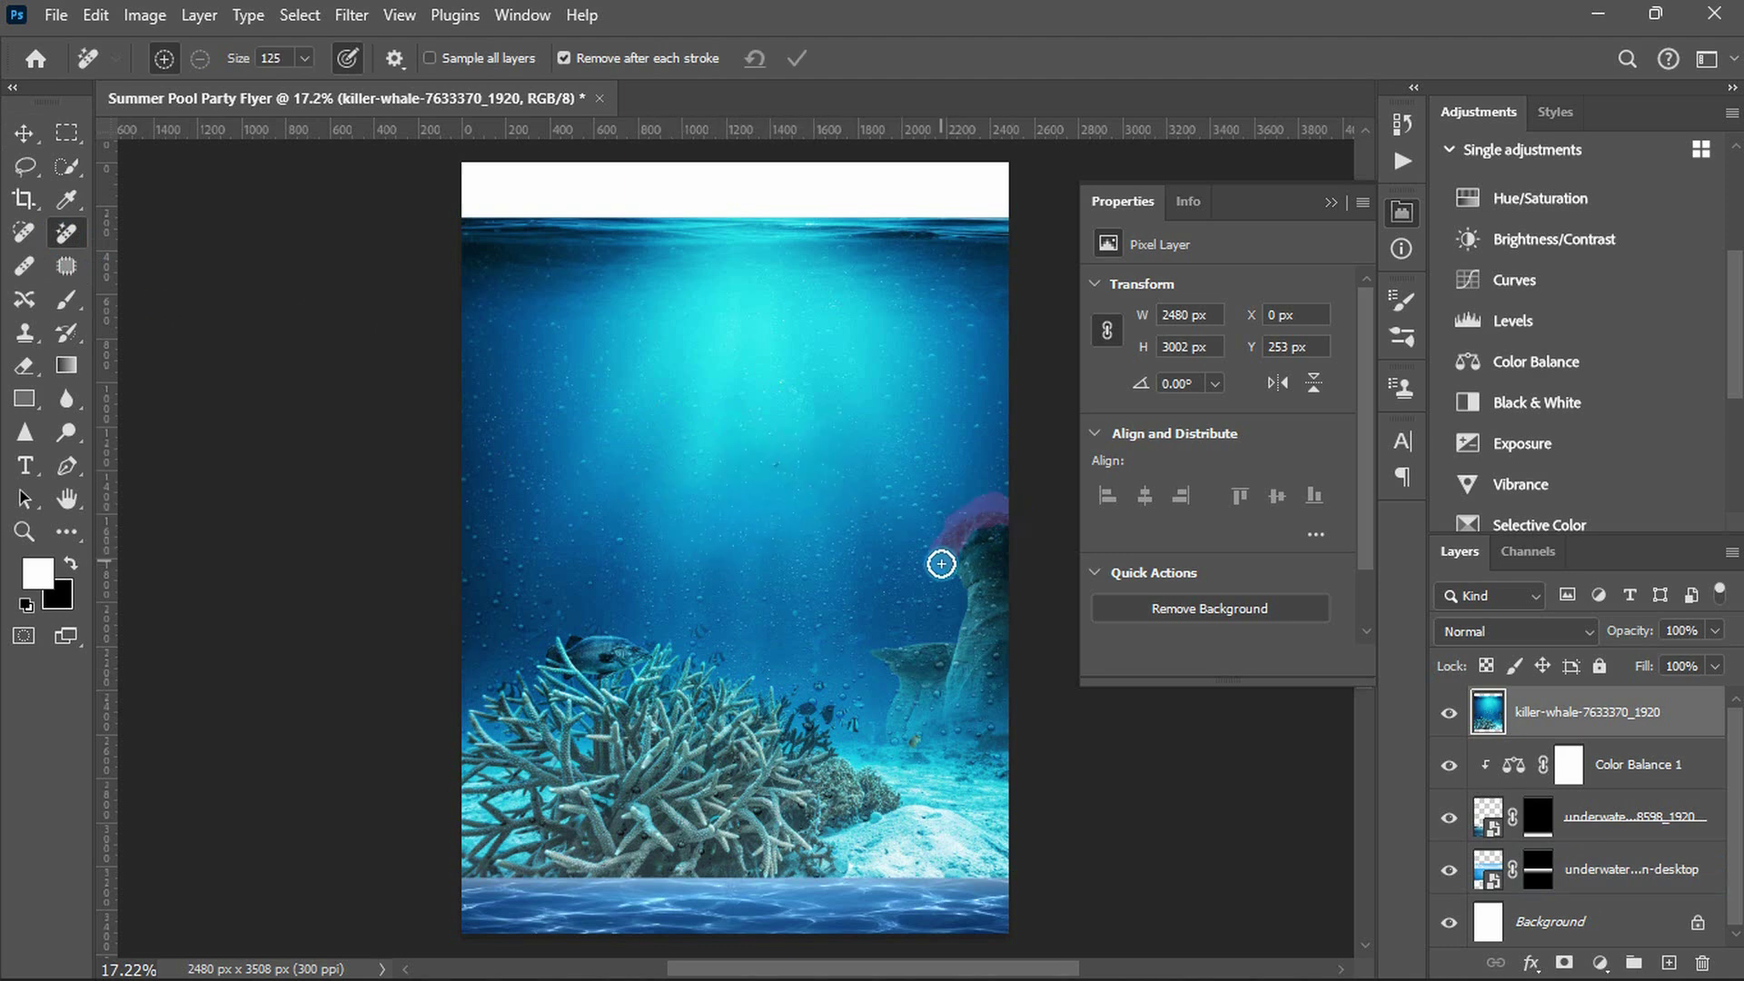
mouse_move(895, 674)
left_mouse_down()
mouse_move(1004, 681)
mouse_move(975, 560)
left_mouse_up()
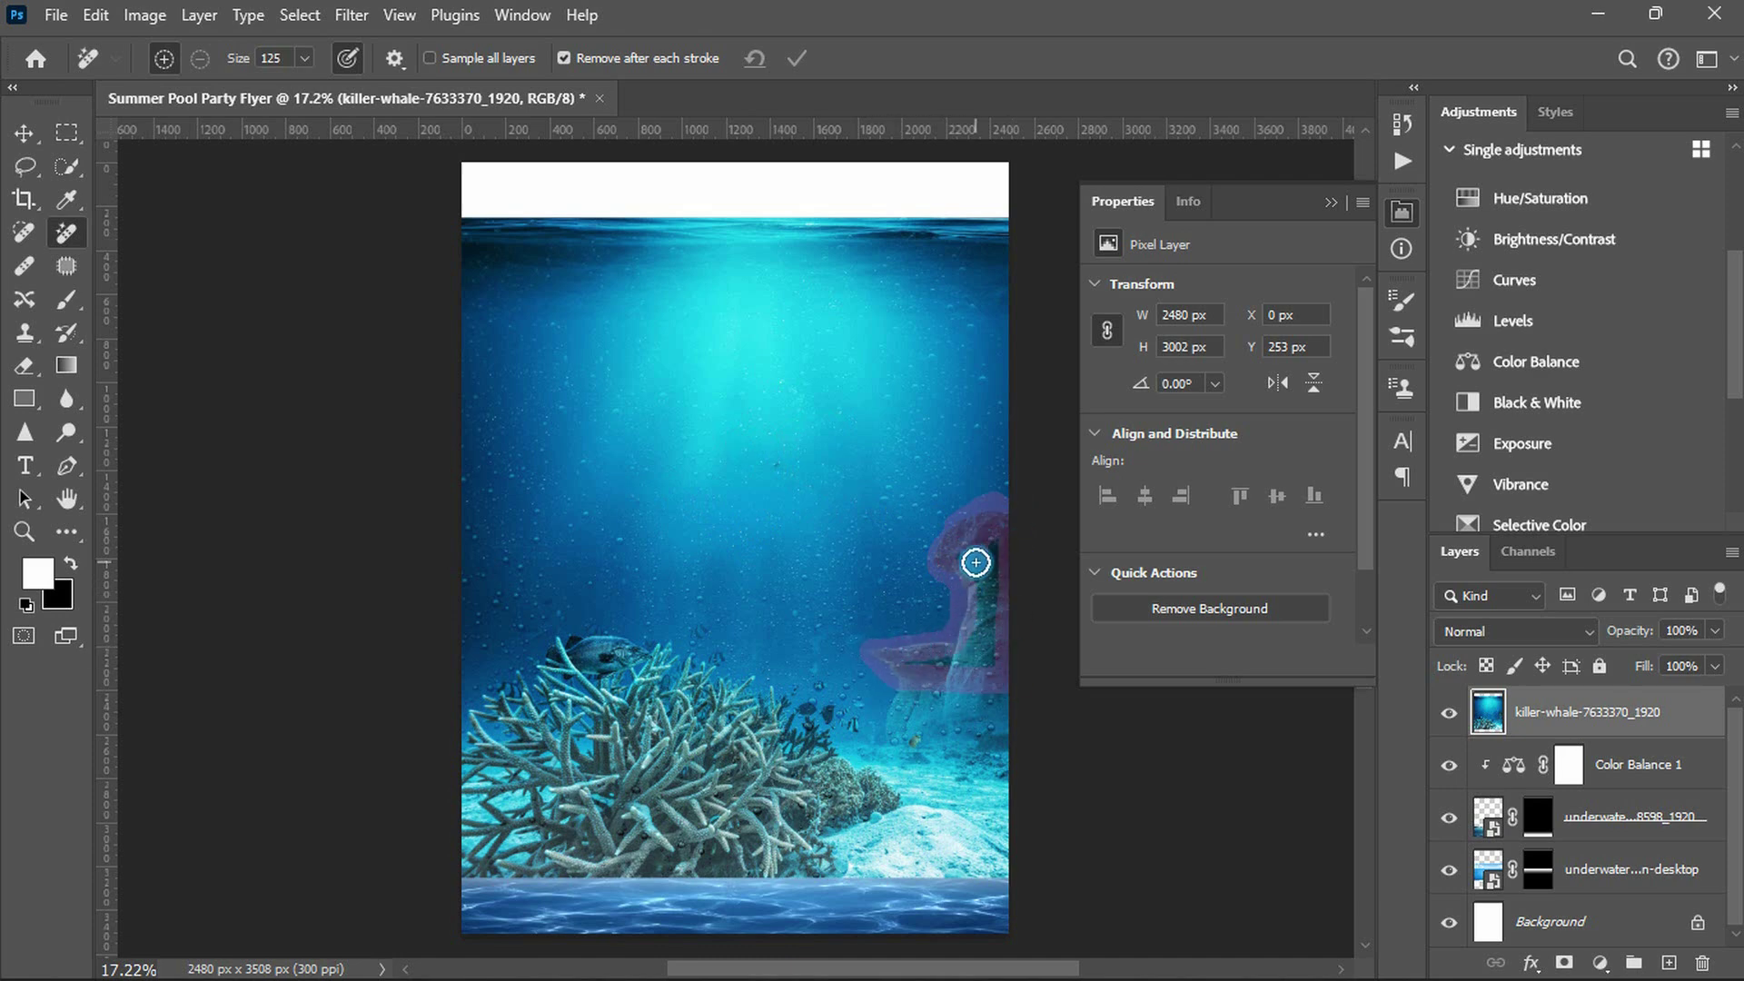
key("v")
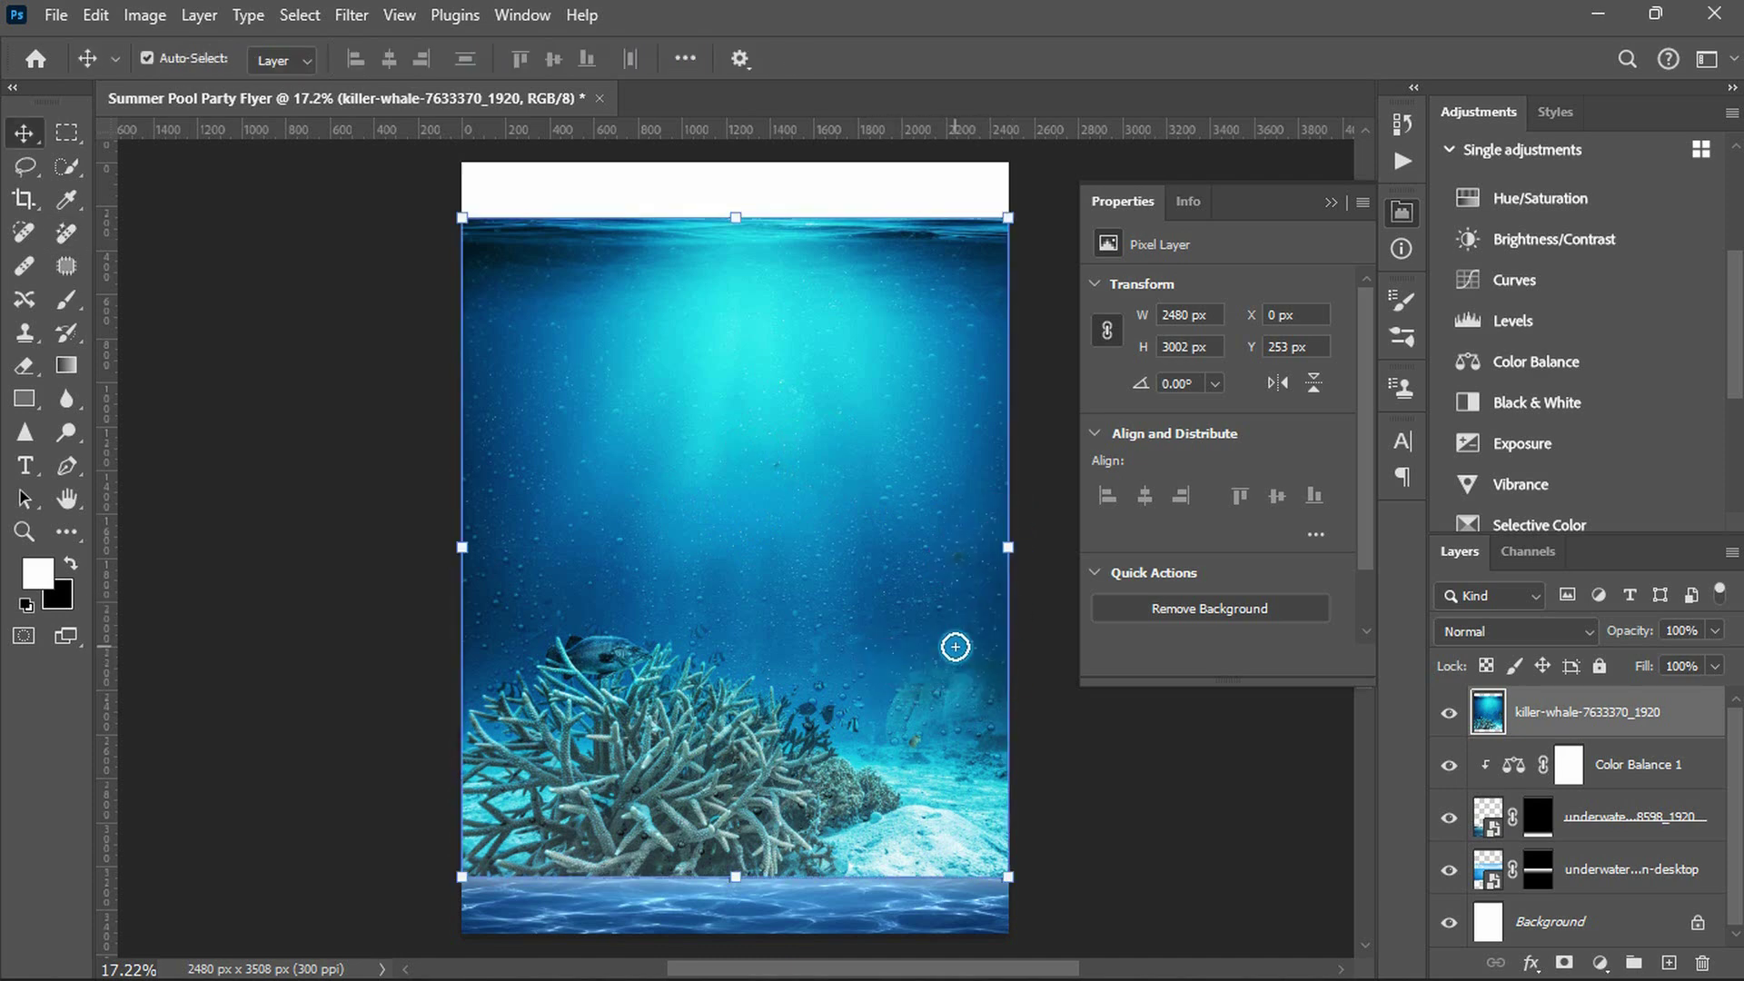
- Mask the killer-whale layer with a gradient so its lower half fades out
left_click(1564, 959)
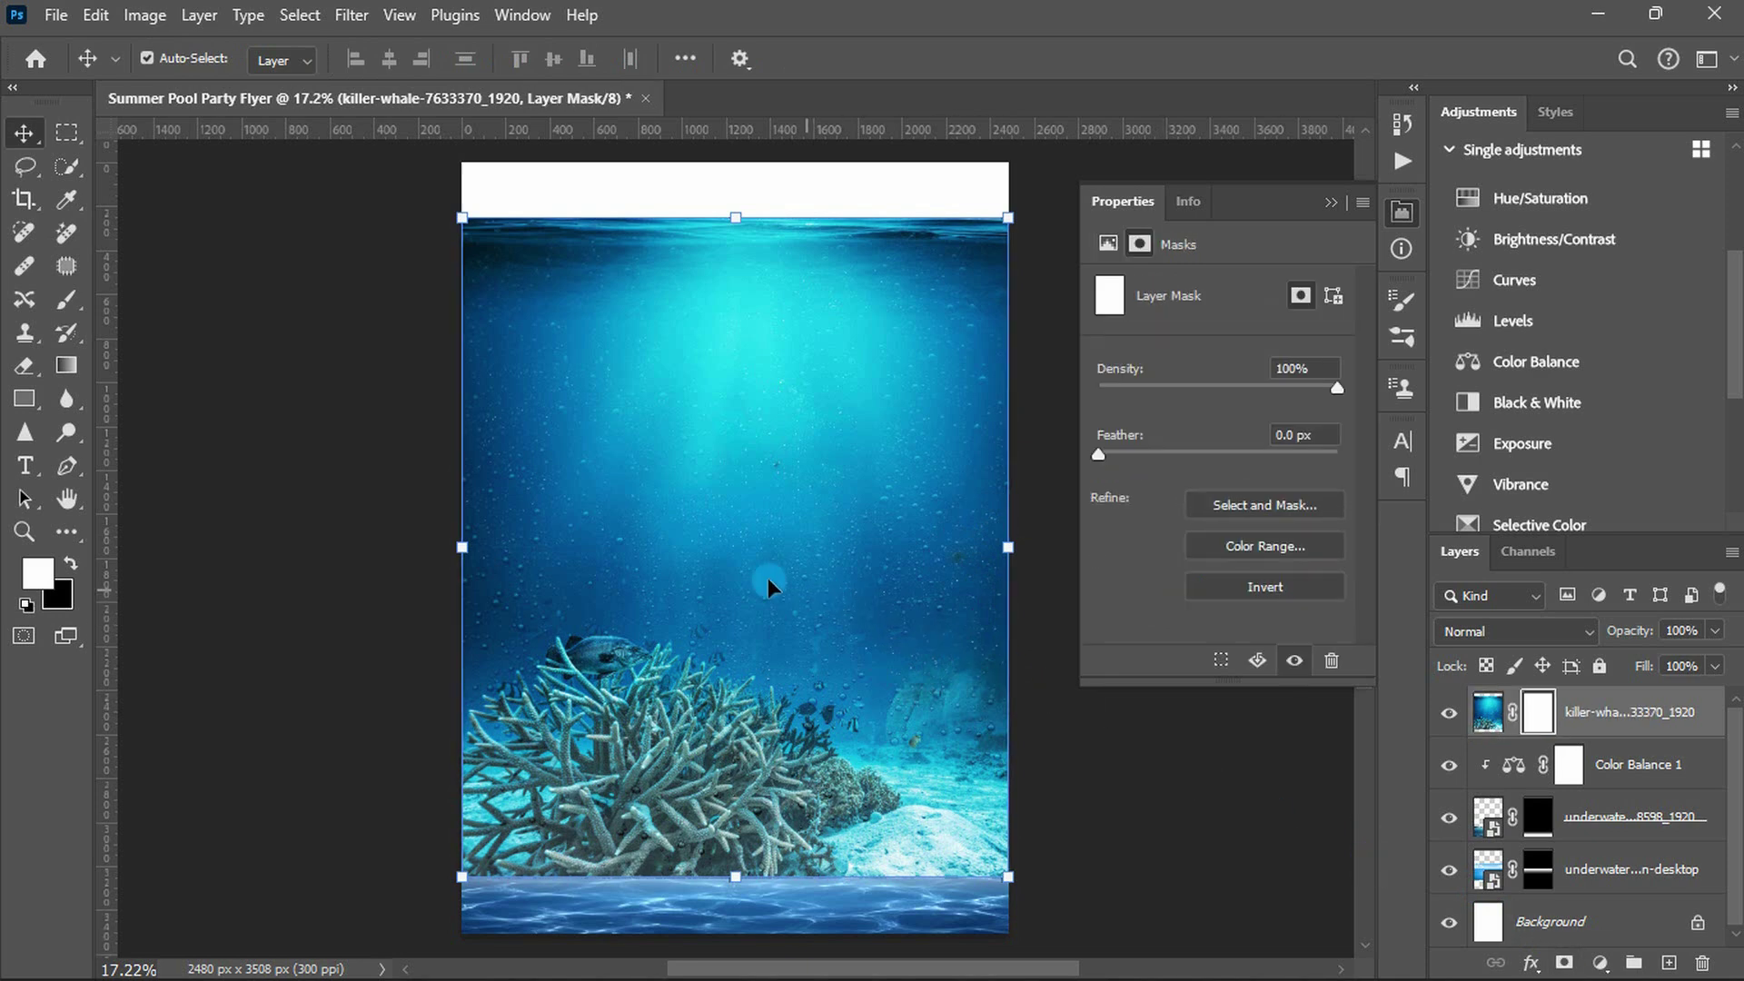
key("g")
left_click_drag(742, 571, 742, 665)
left_click_drag(742, 571, 733, 556)
left_click_drag(752, 654, 733, 660)
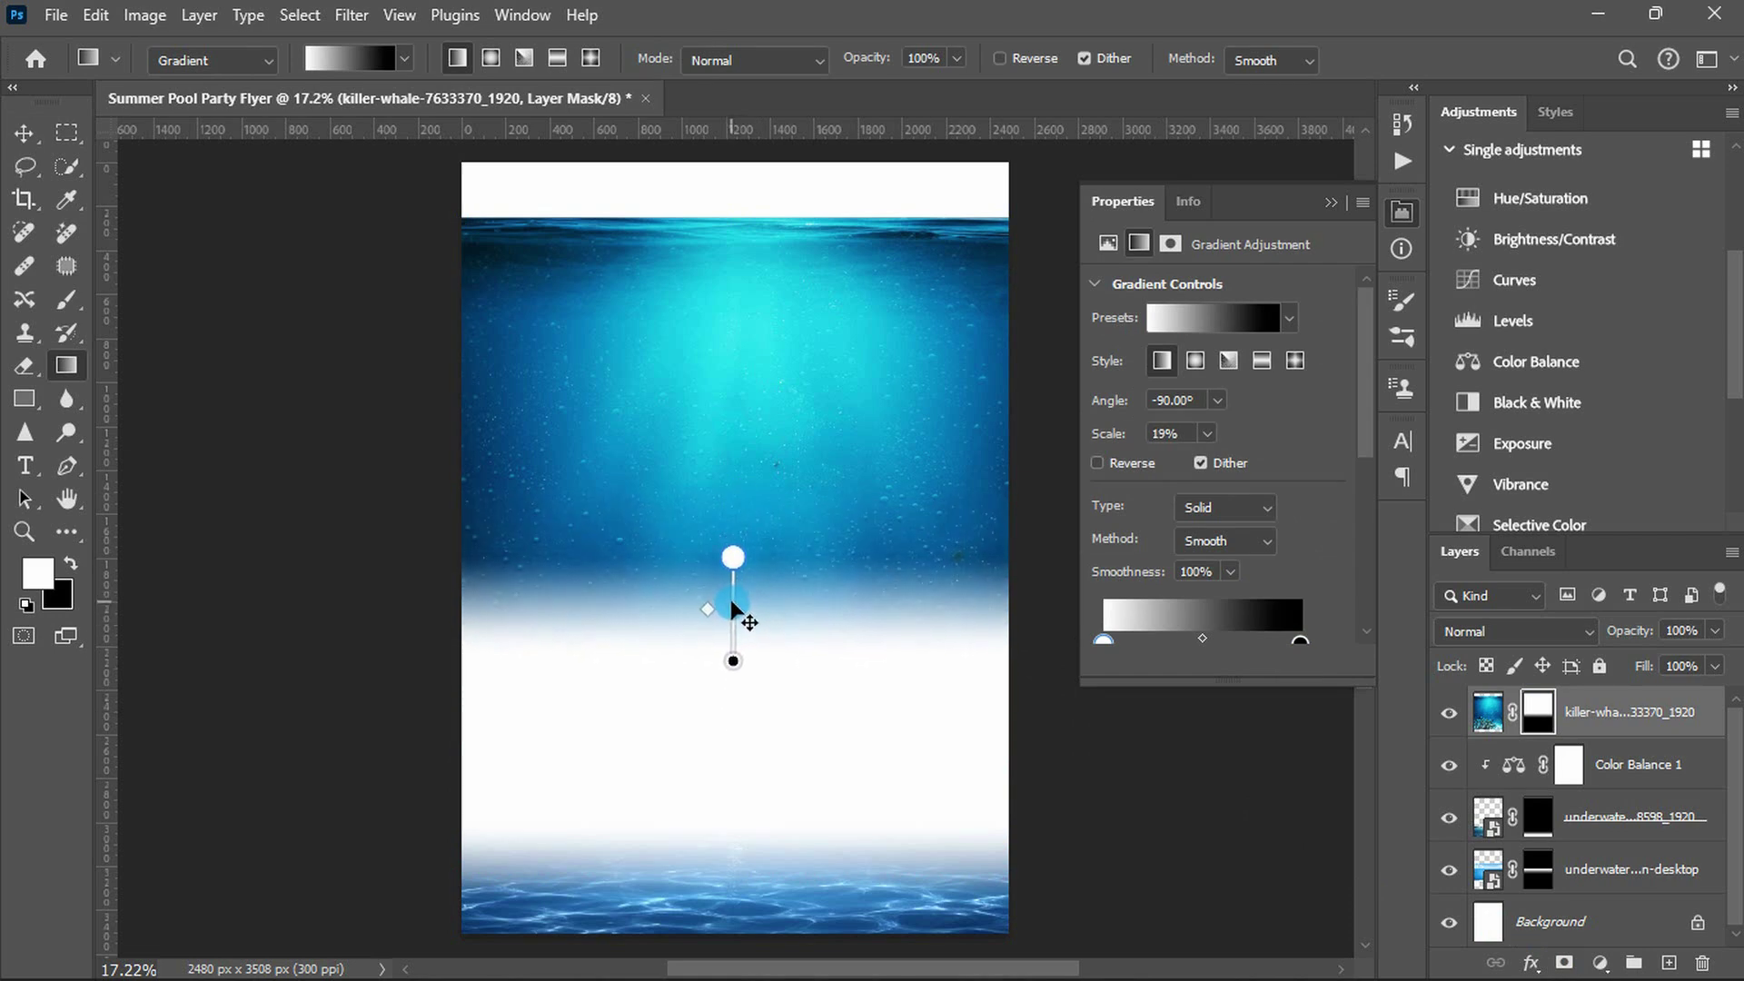
- Move the underwater scene down to mid-page and stretch it taller from its top edge
key("v")
key("ctrl+t")
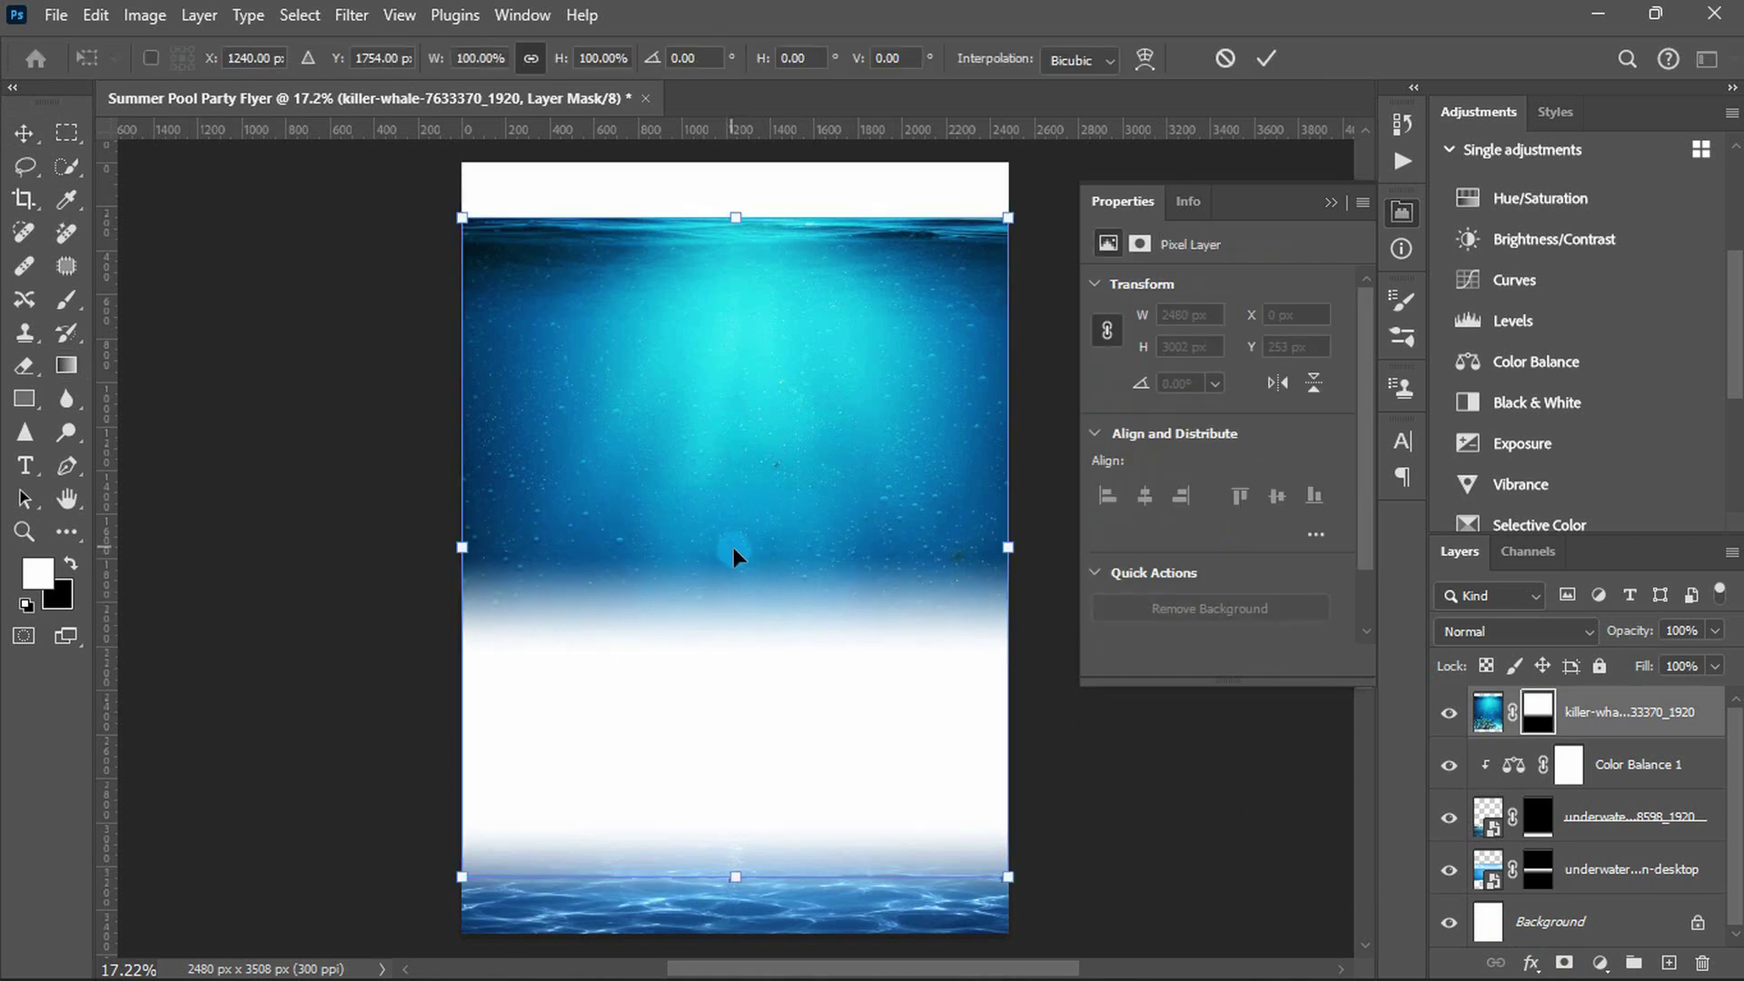
left_click_drag(730, 543, 718, 869)
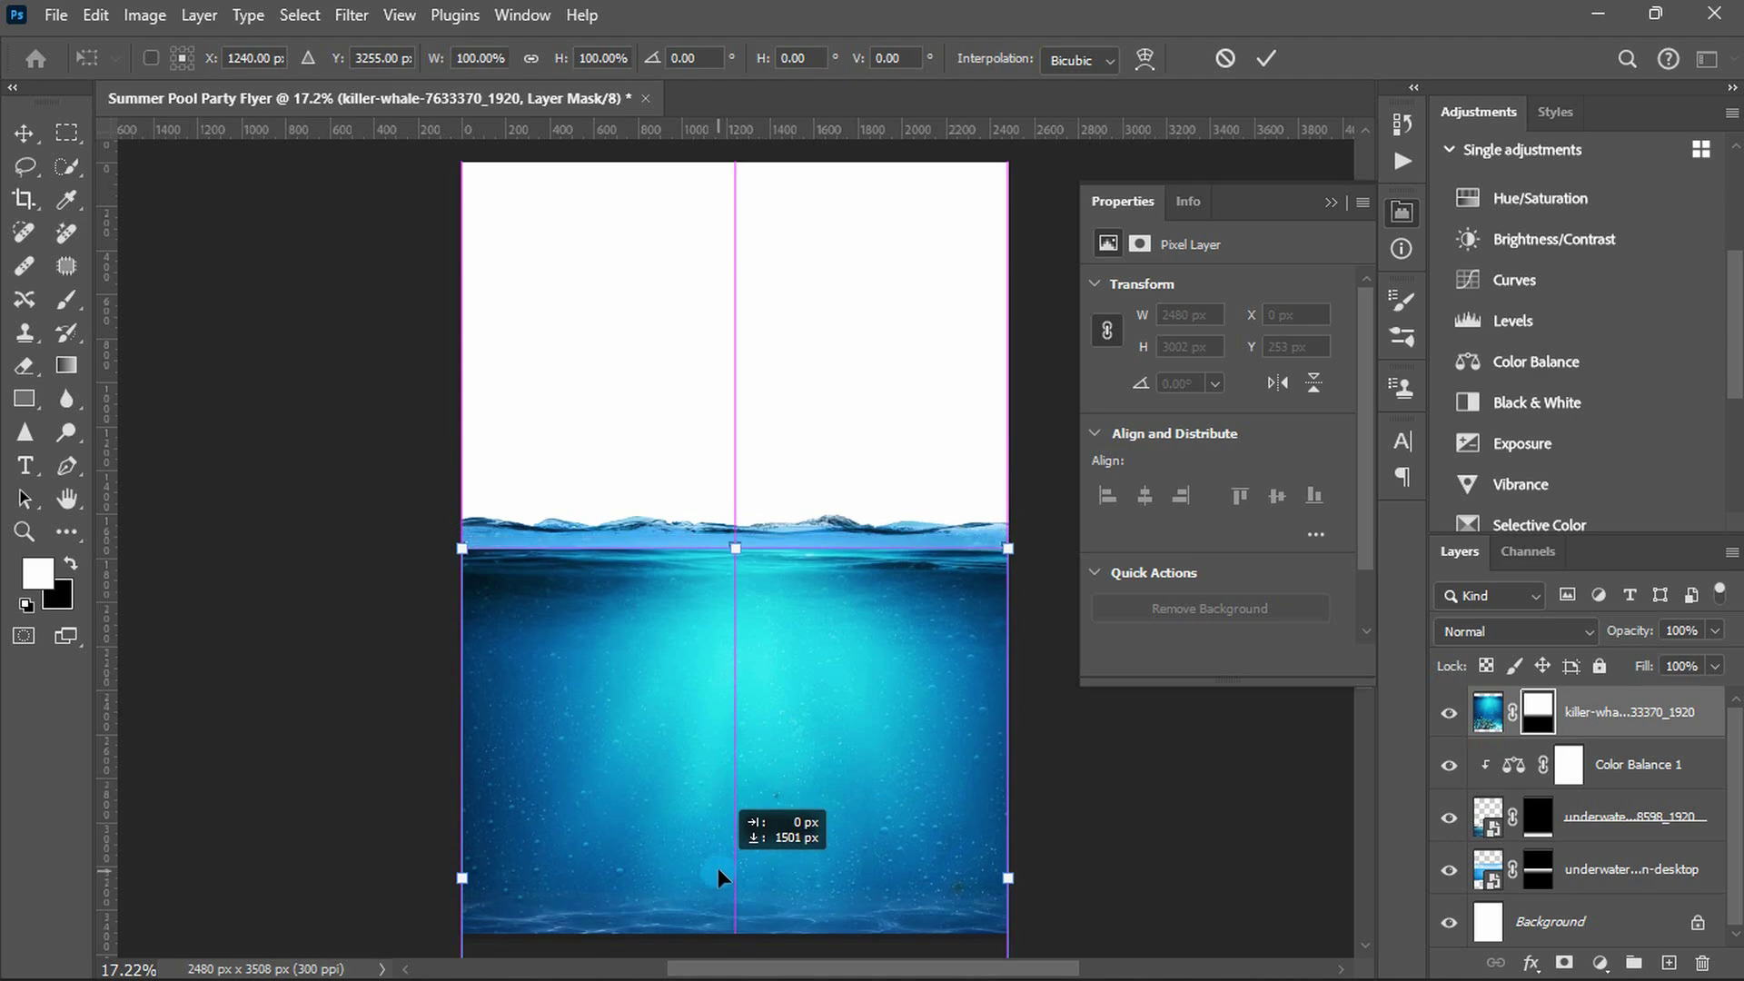
left_click_drag(718, 869, 717, 863)
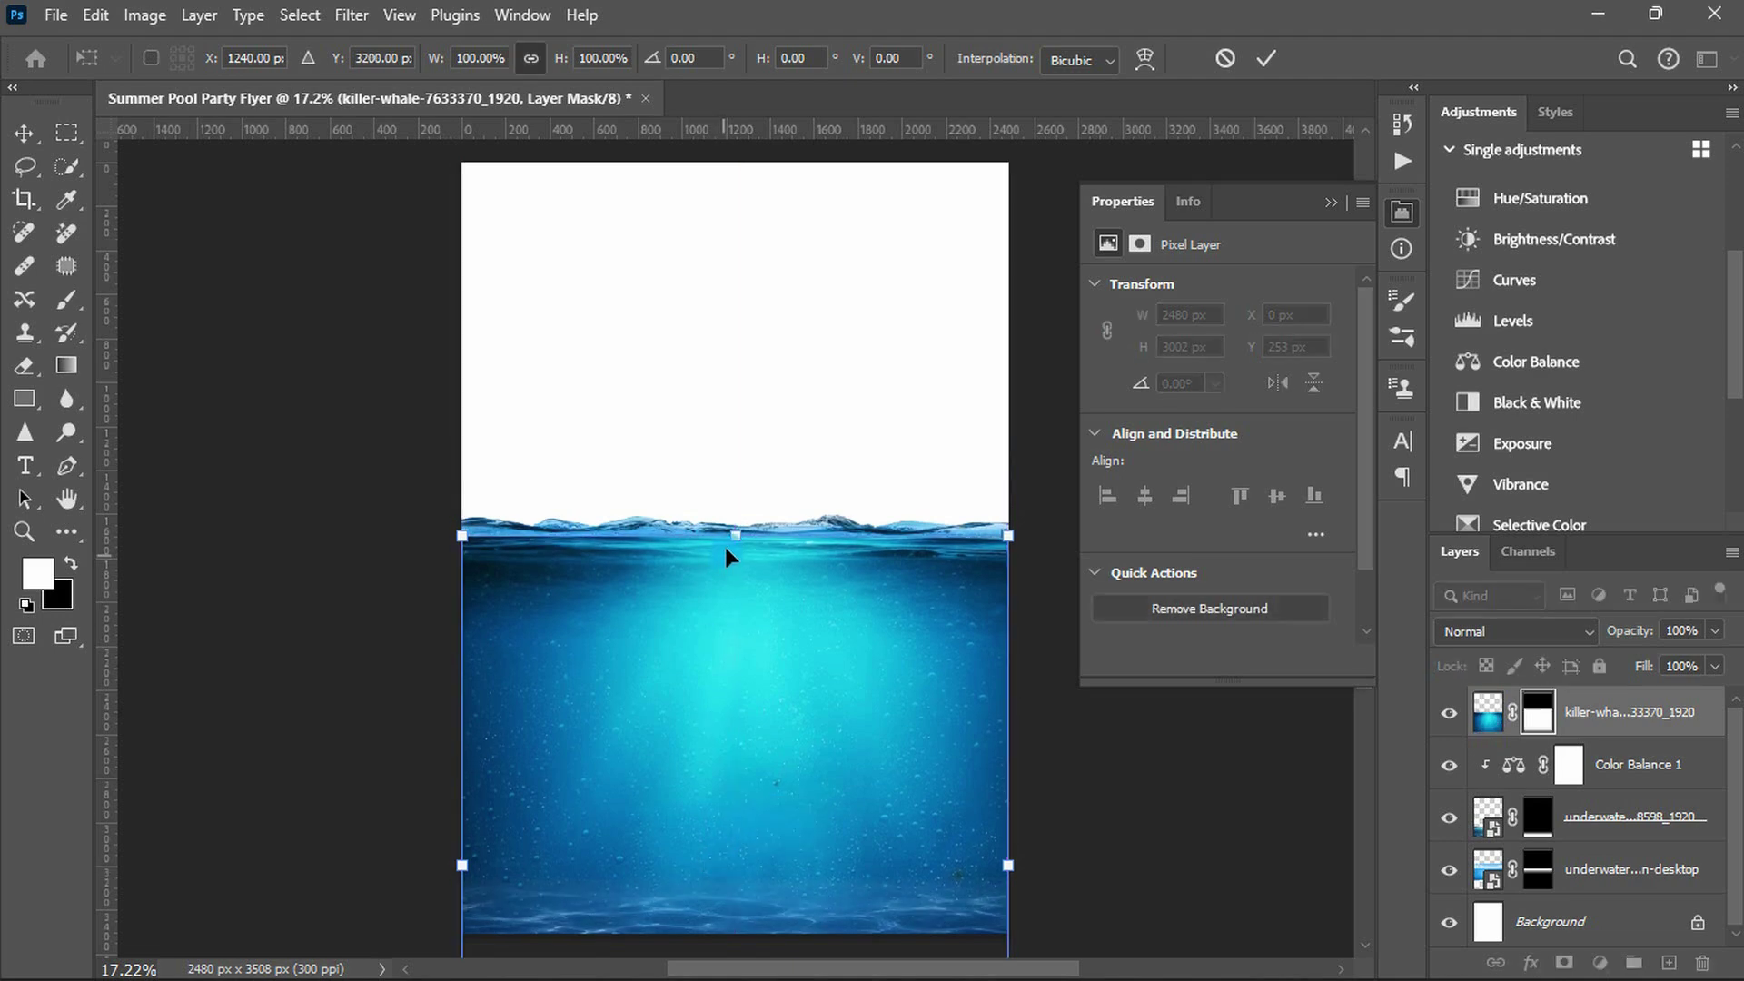
left_click_drag(736, 536, 738, 448)
key("Return")
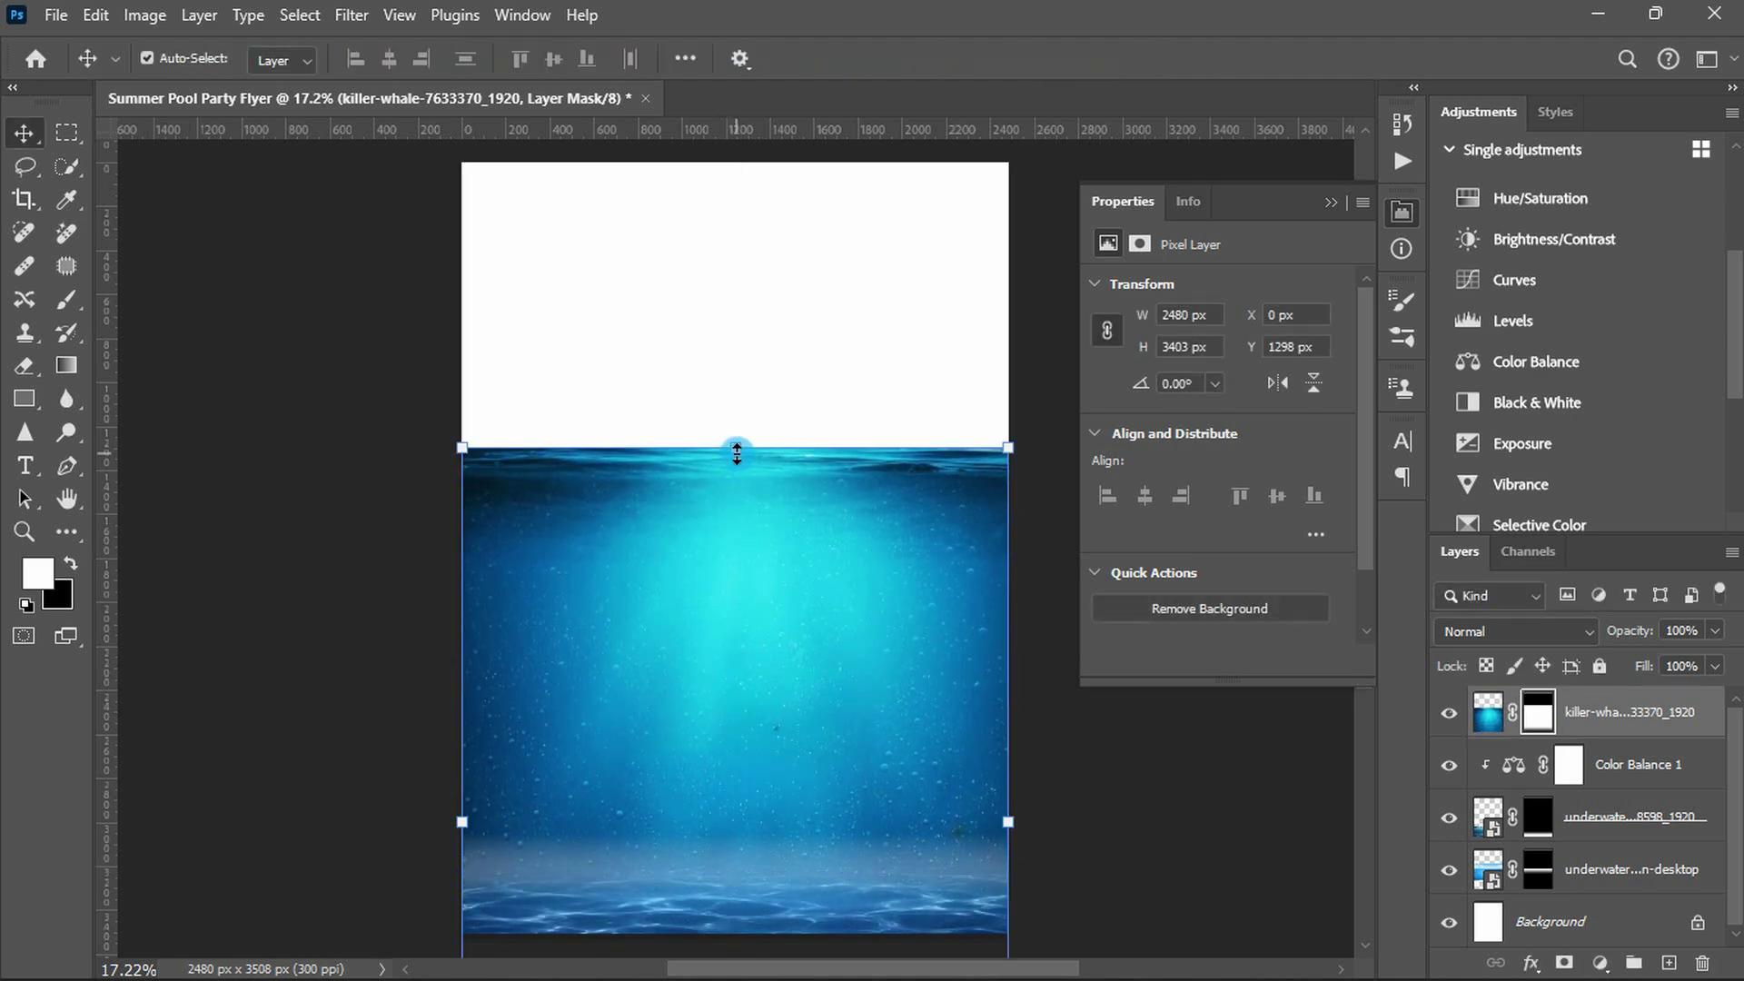
- Move the top three layers beneath the wave layer and shift the killer-whale layer further down
left_click(1644, 828, "shift")
left_click_drag(1644, 833, 1645, 885)
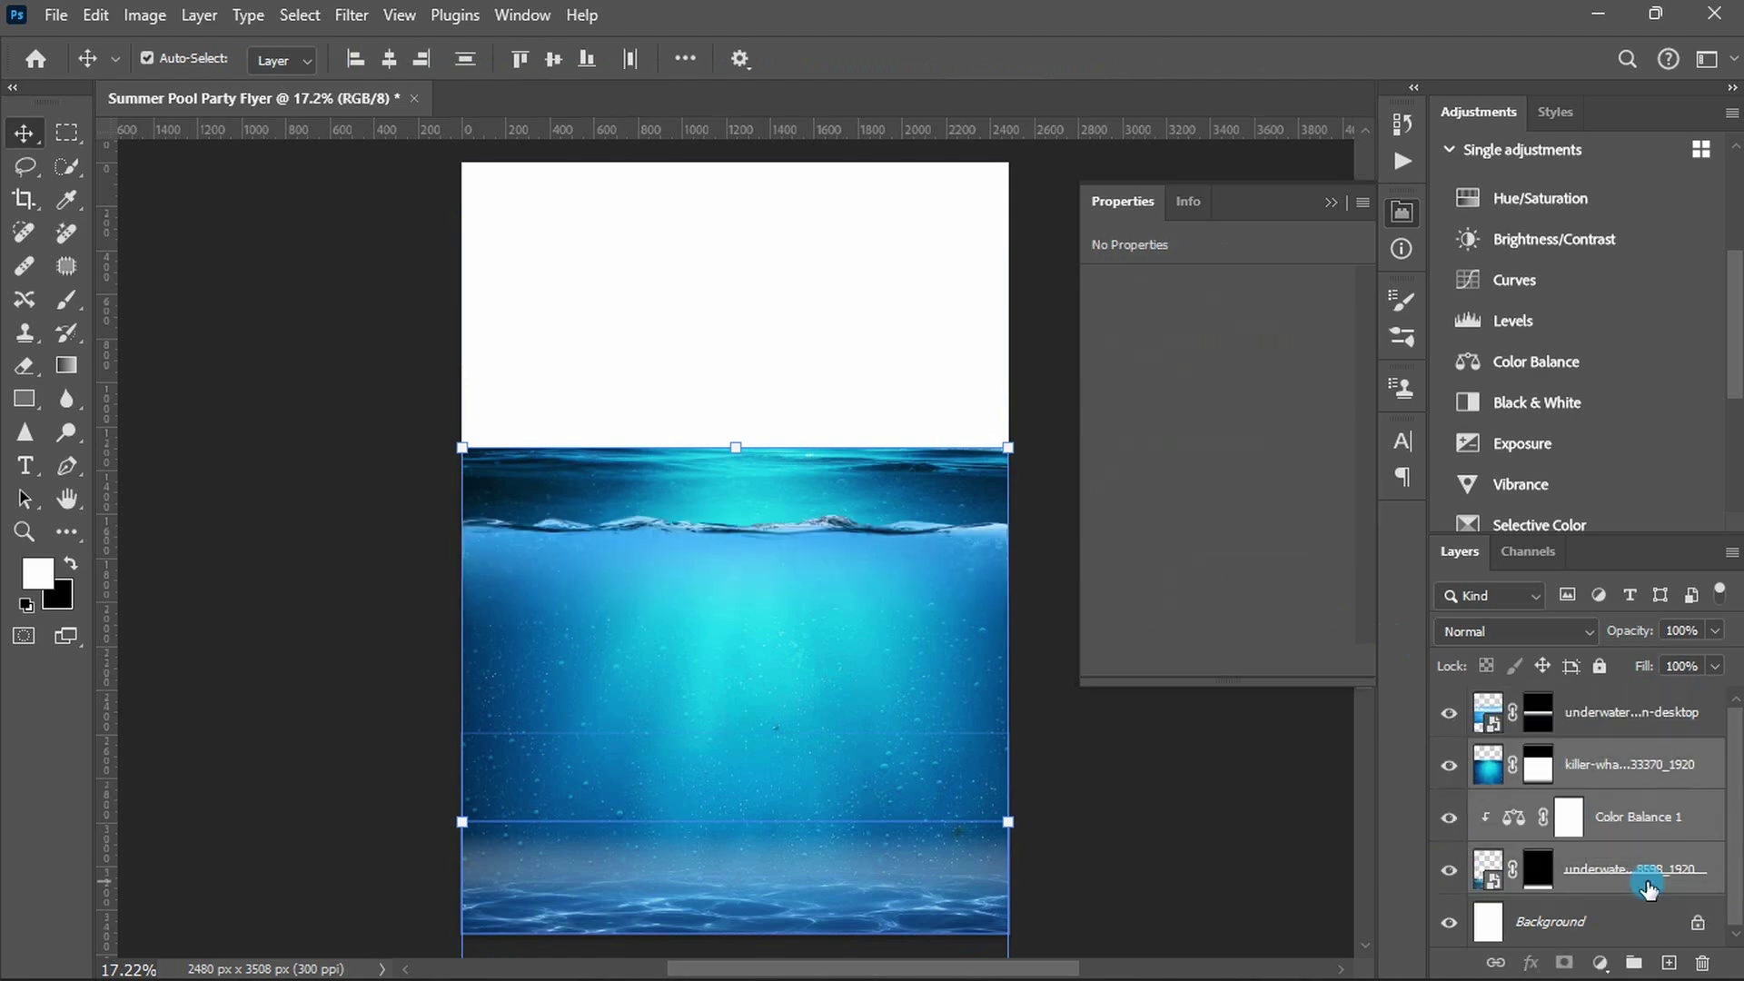
left_click(1646, 768)
key("ctrl+t")
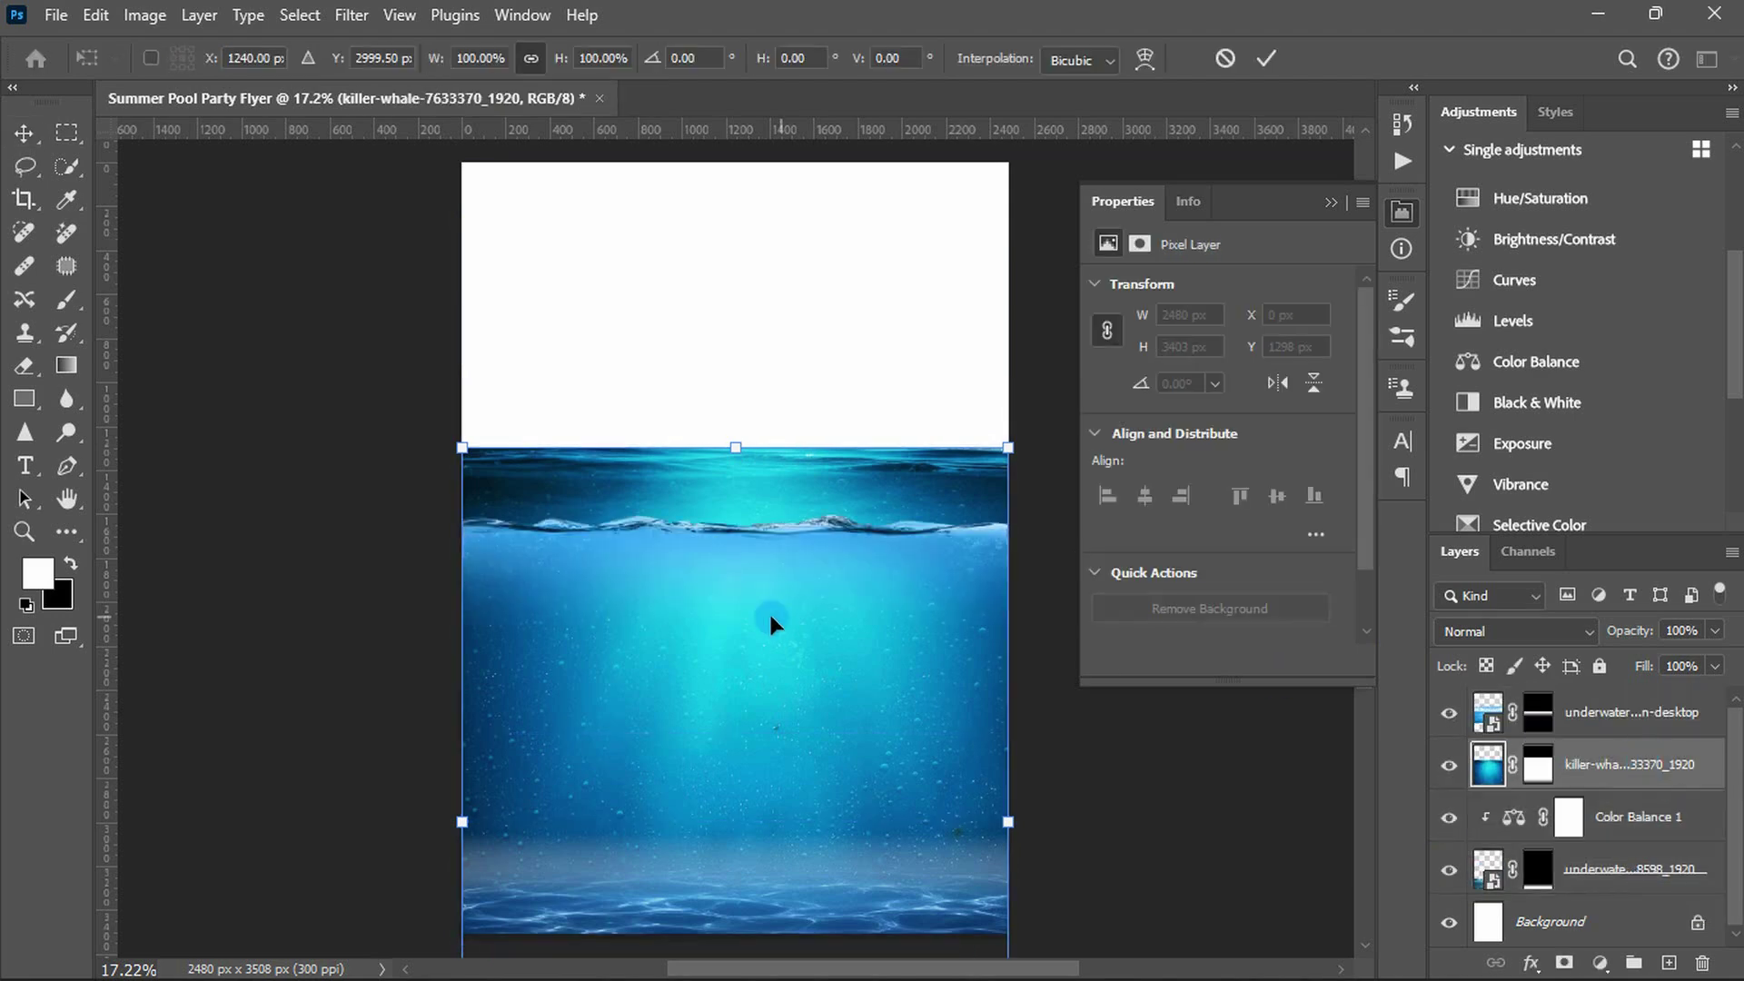
left_click_drag(740, 617, 733, 660)
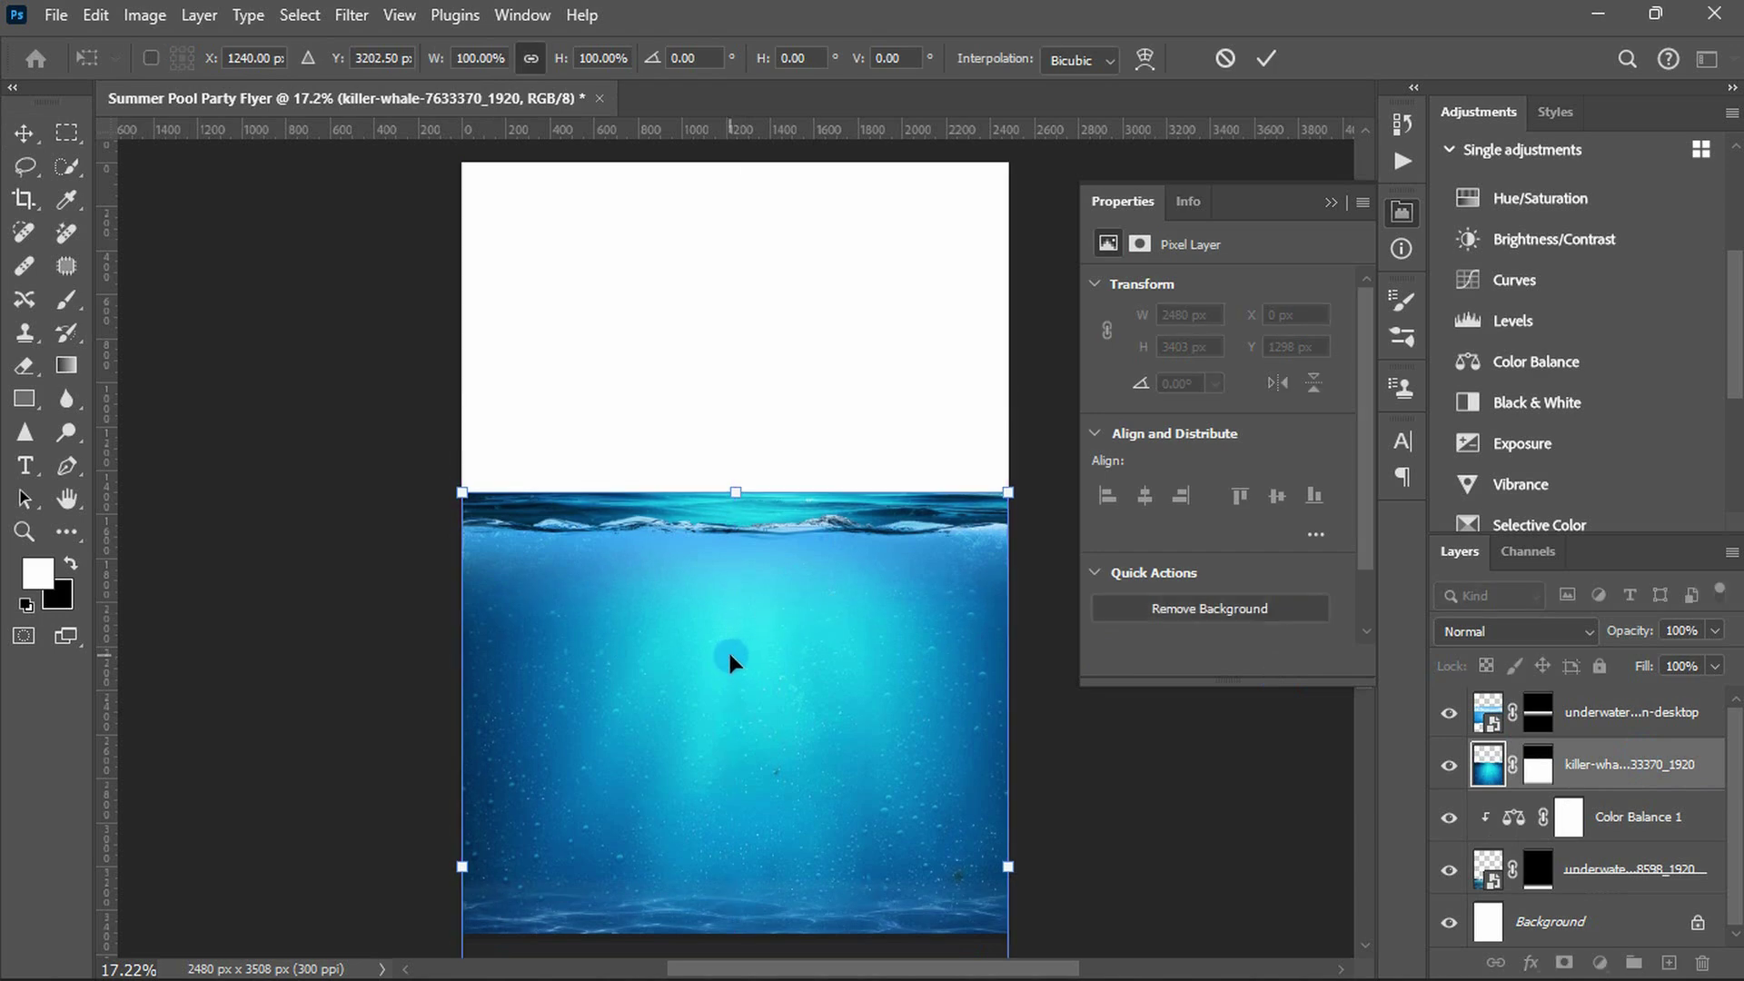
key("Return")
- Load the wave layer's mask as a selection and target the killer-whale layer's mask
left_click(1625, 712)
left_click(1538, 712, "ctrl")
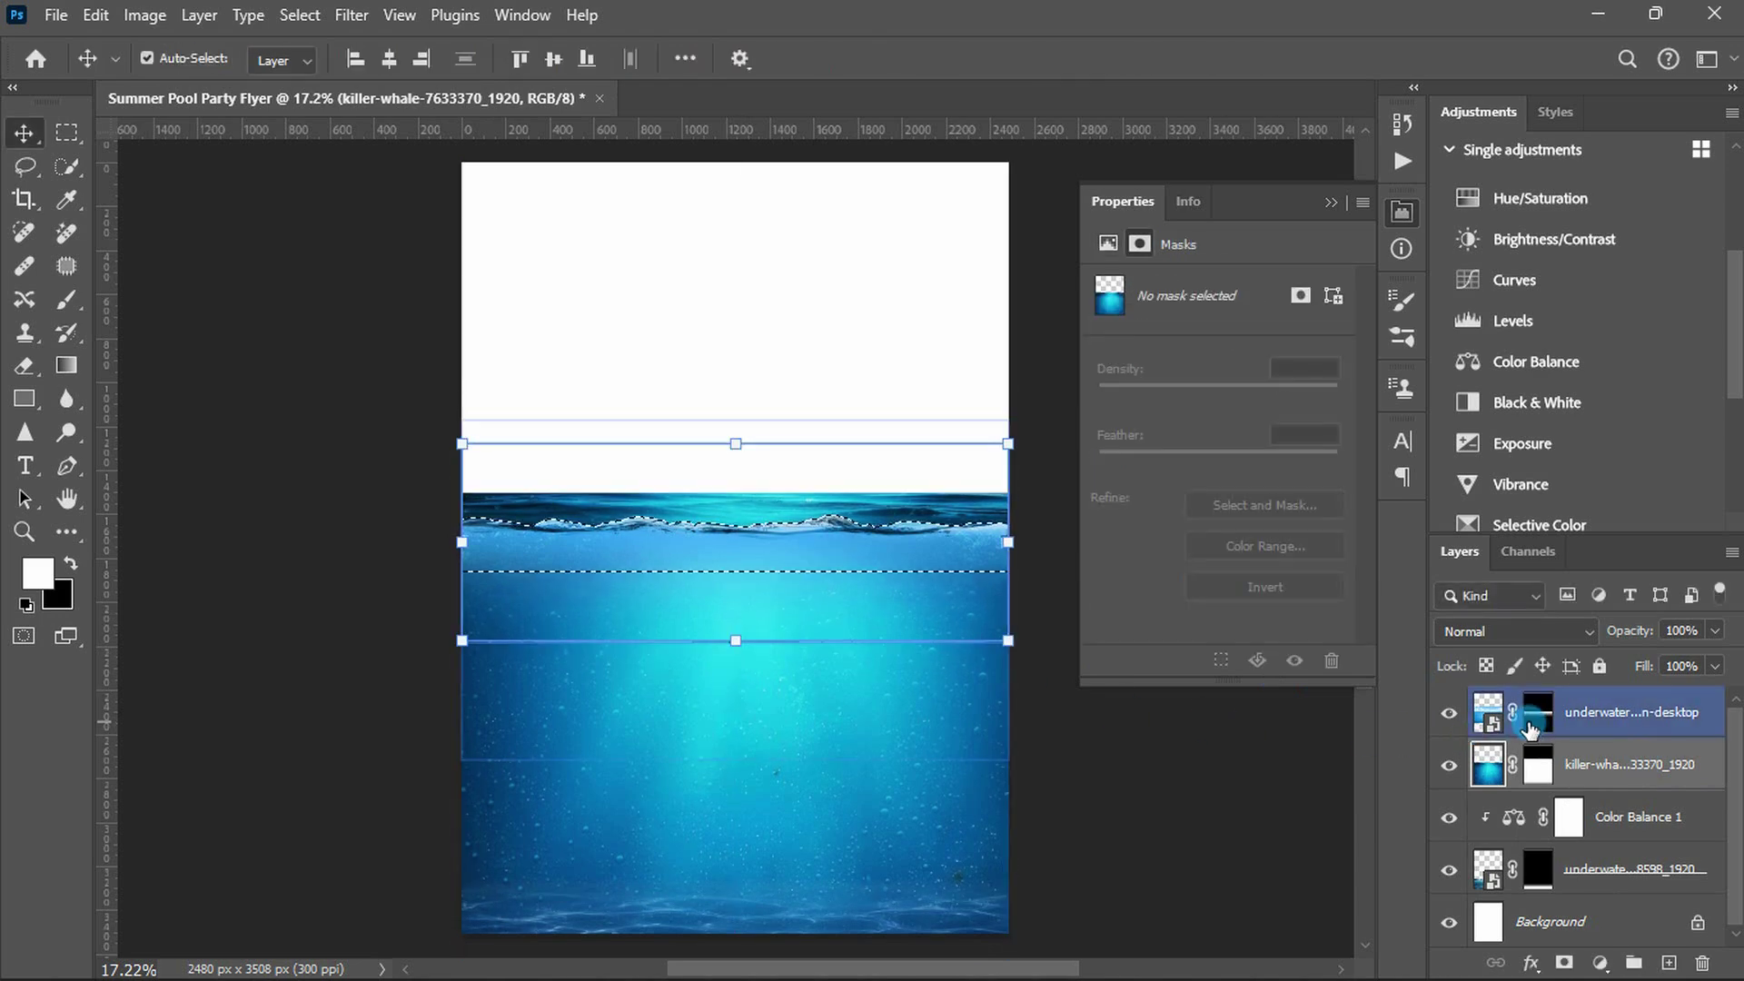
left_click(1538, 777)
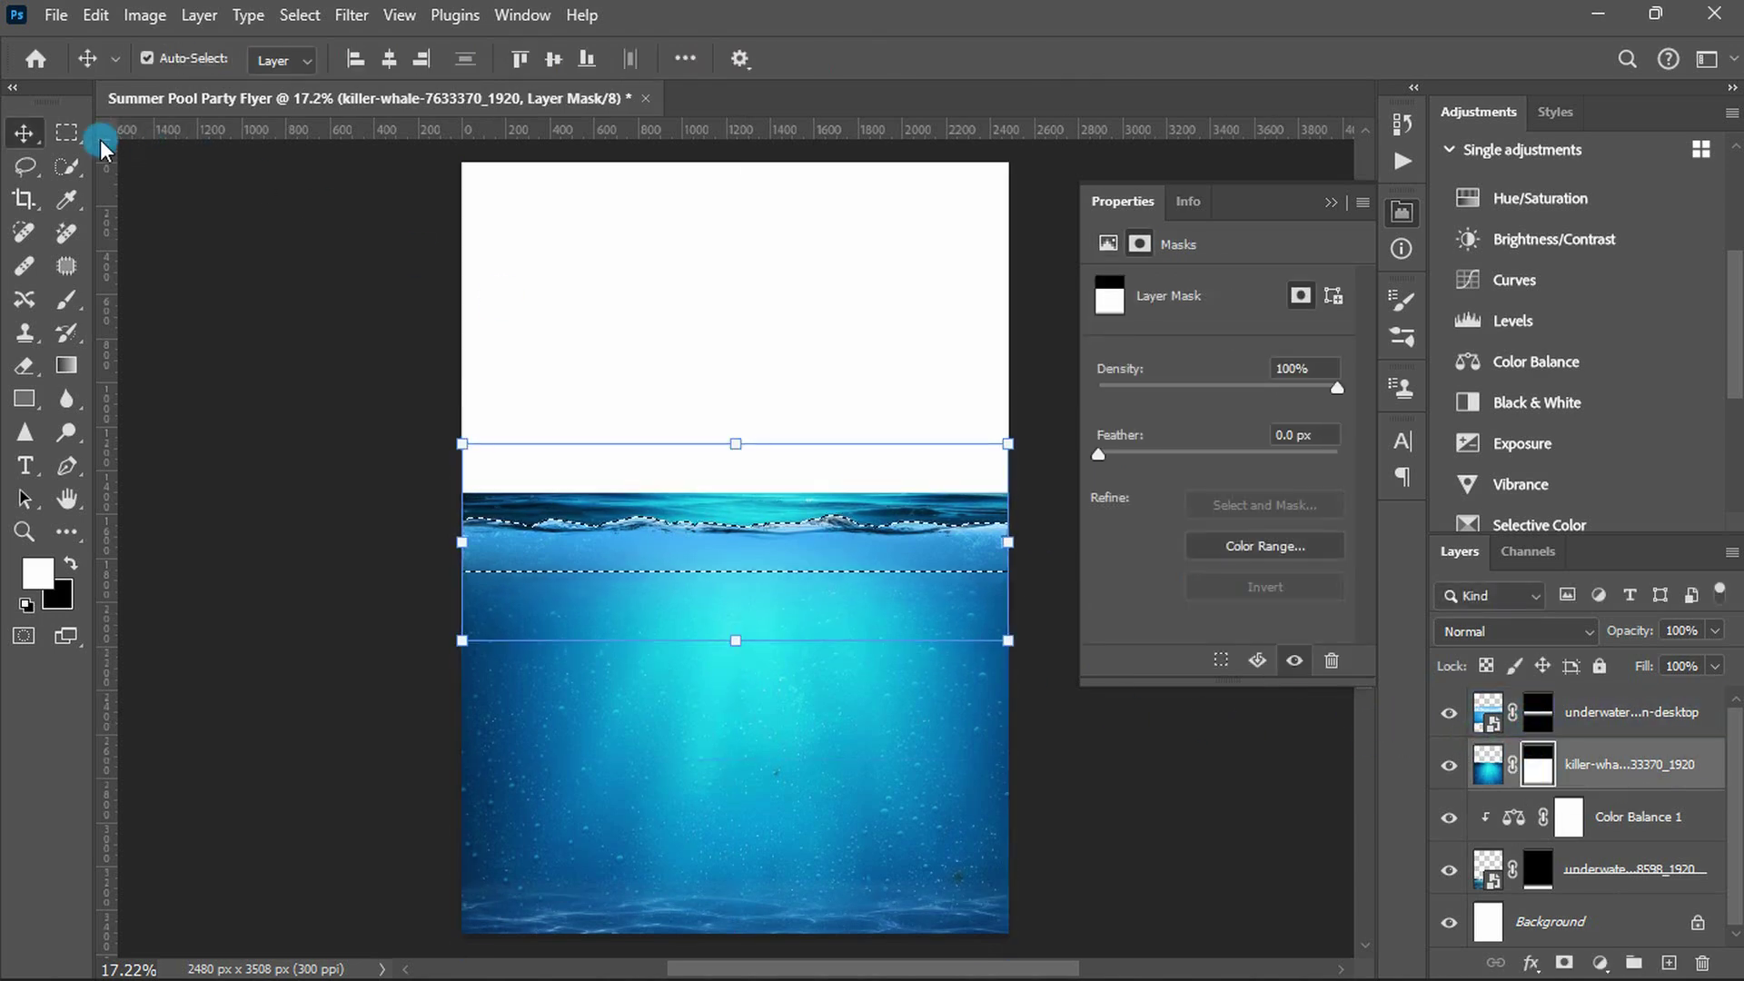
- Invert the selection, subtract the lower page, and fill the mask black above the waves
left_click(75, 139)
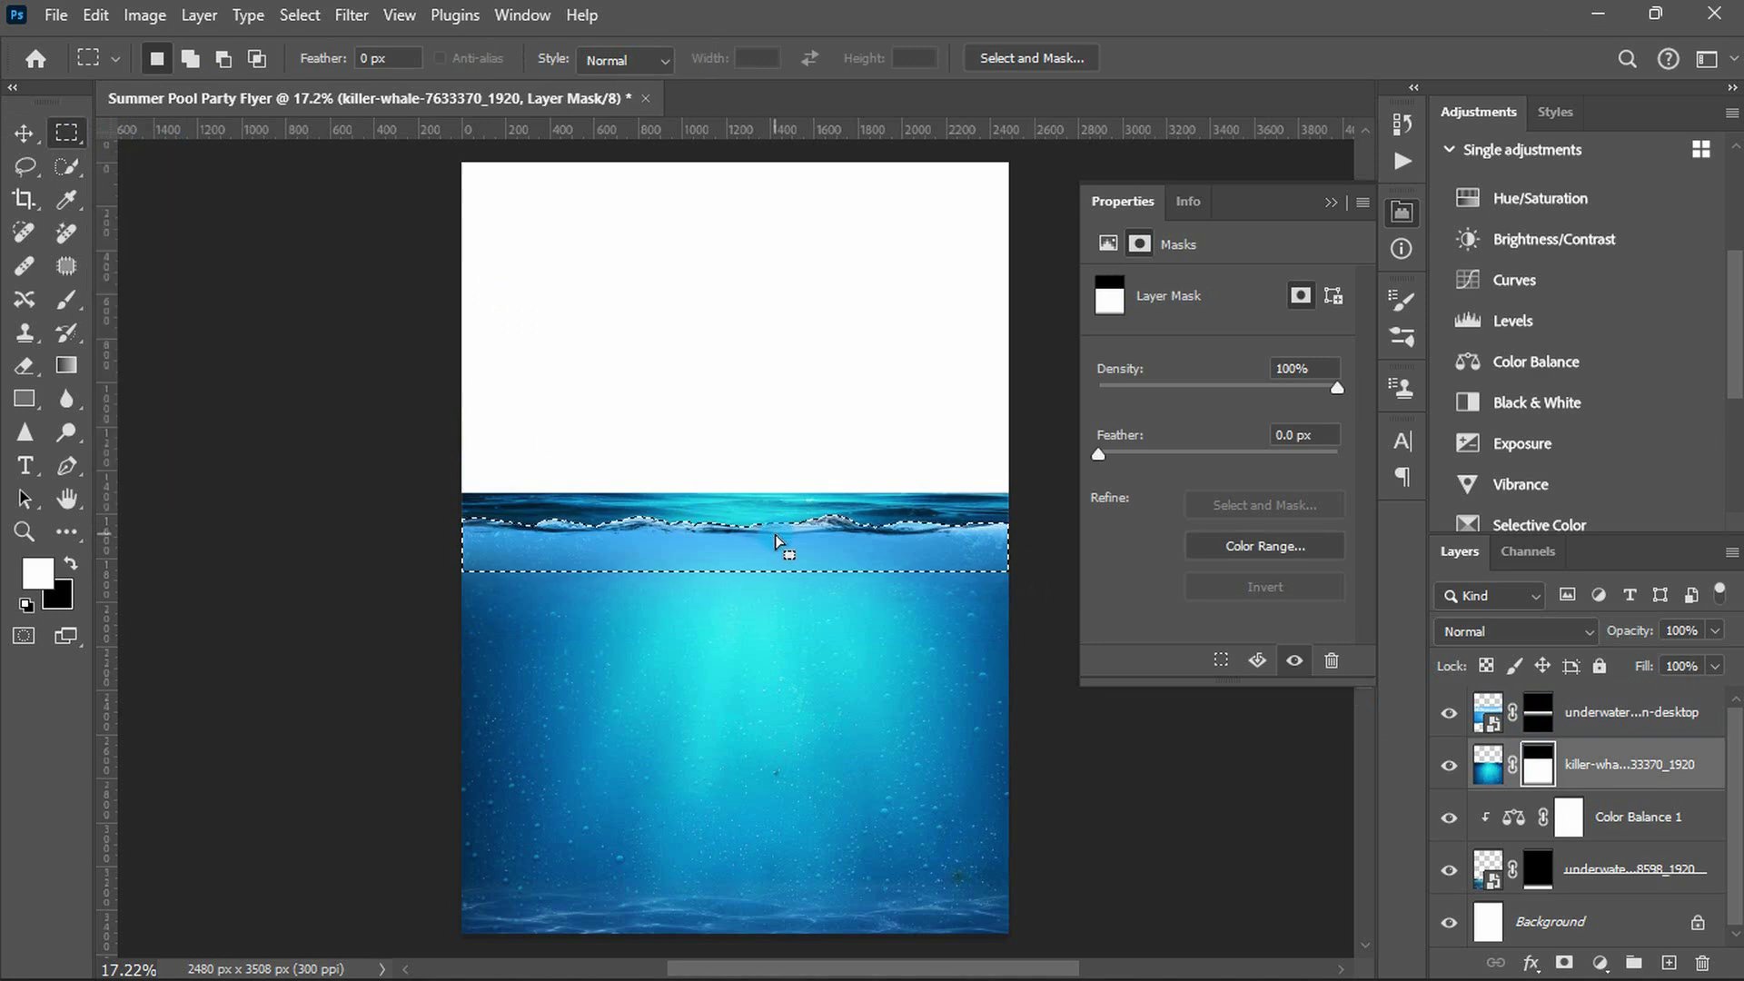
right_click(779, 507)
left_click(786, 434)
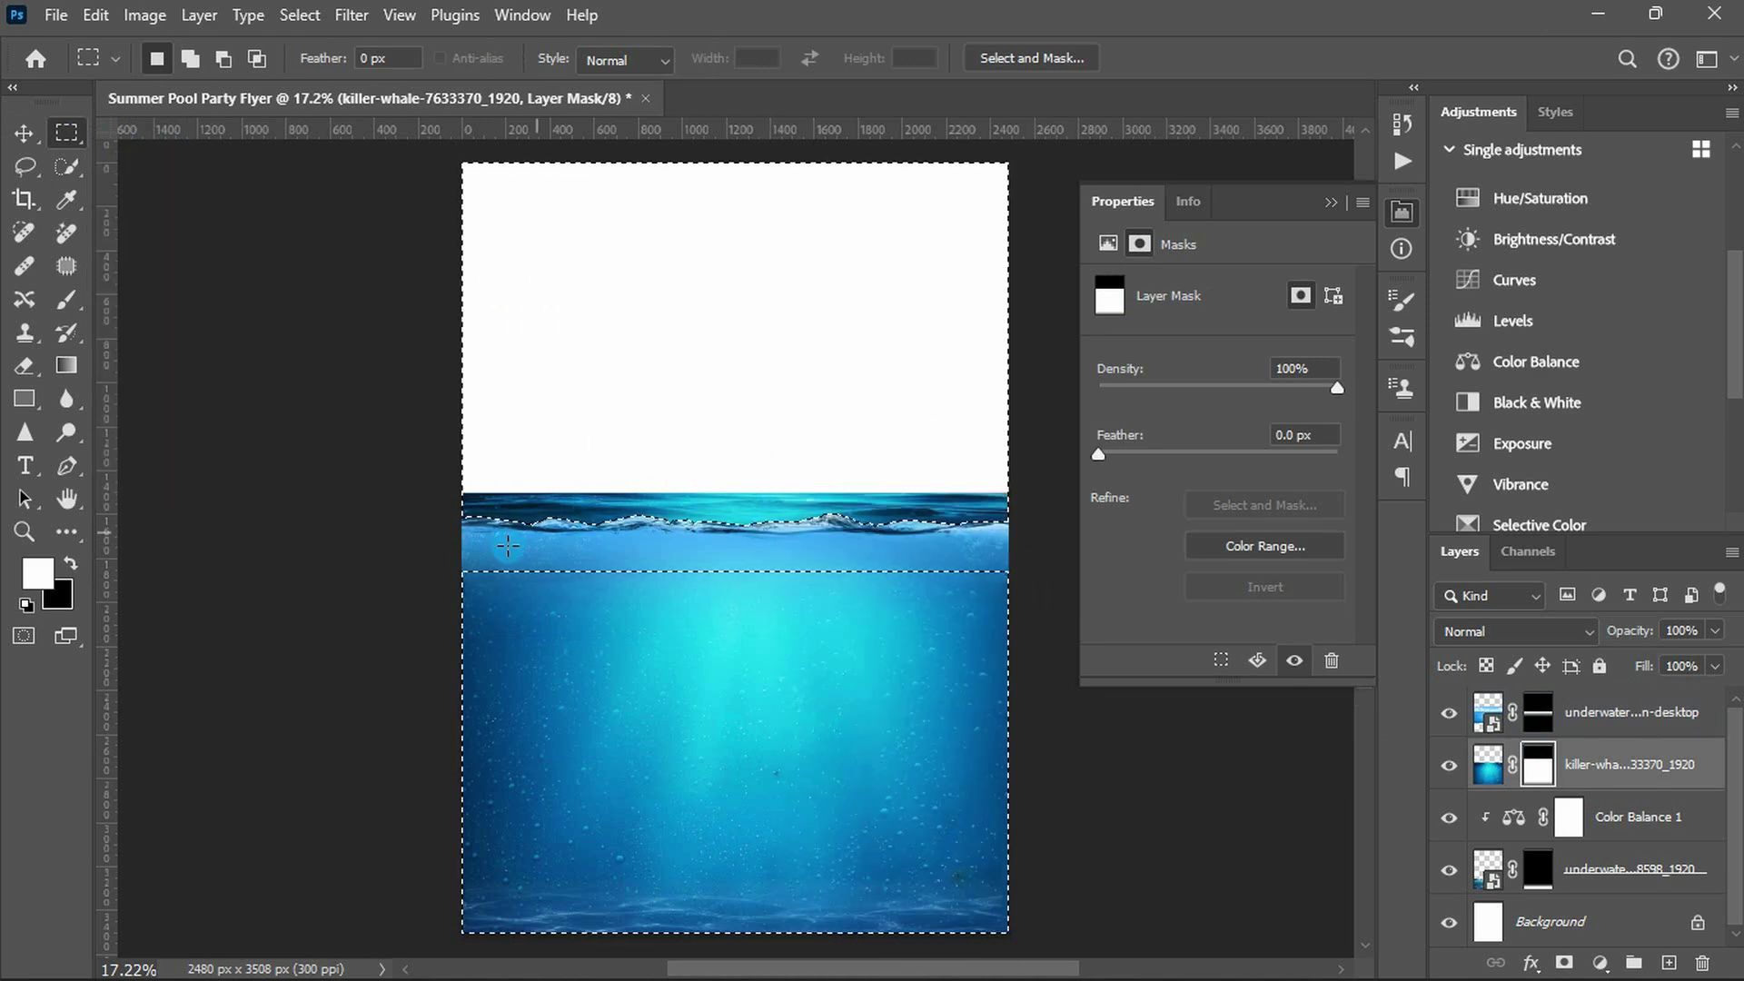
mouse_move(462, 569)
left_mouse_down()
mouse_move(591, 695)
mouse_move(1040, 935)
left_mouse_up()
key("Delete")
key("ctrl+d")
- Paint black along the mask's bottom to blend the layer into the rippled seabed
left_click(1535, 770, "alt")
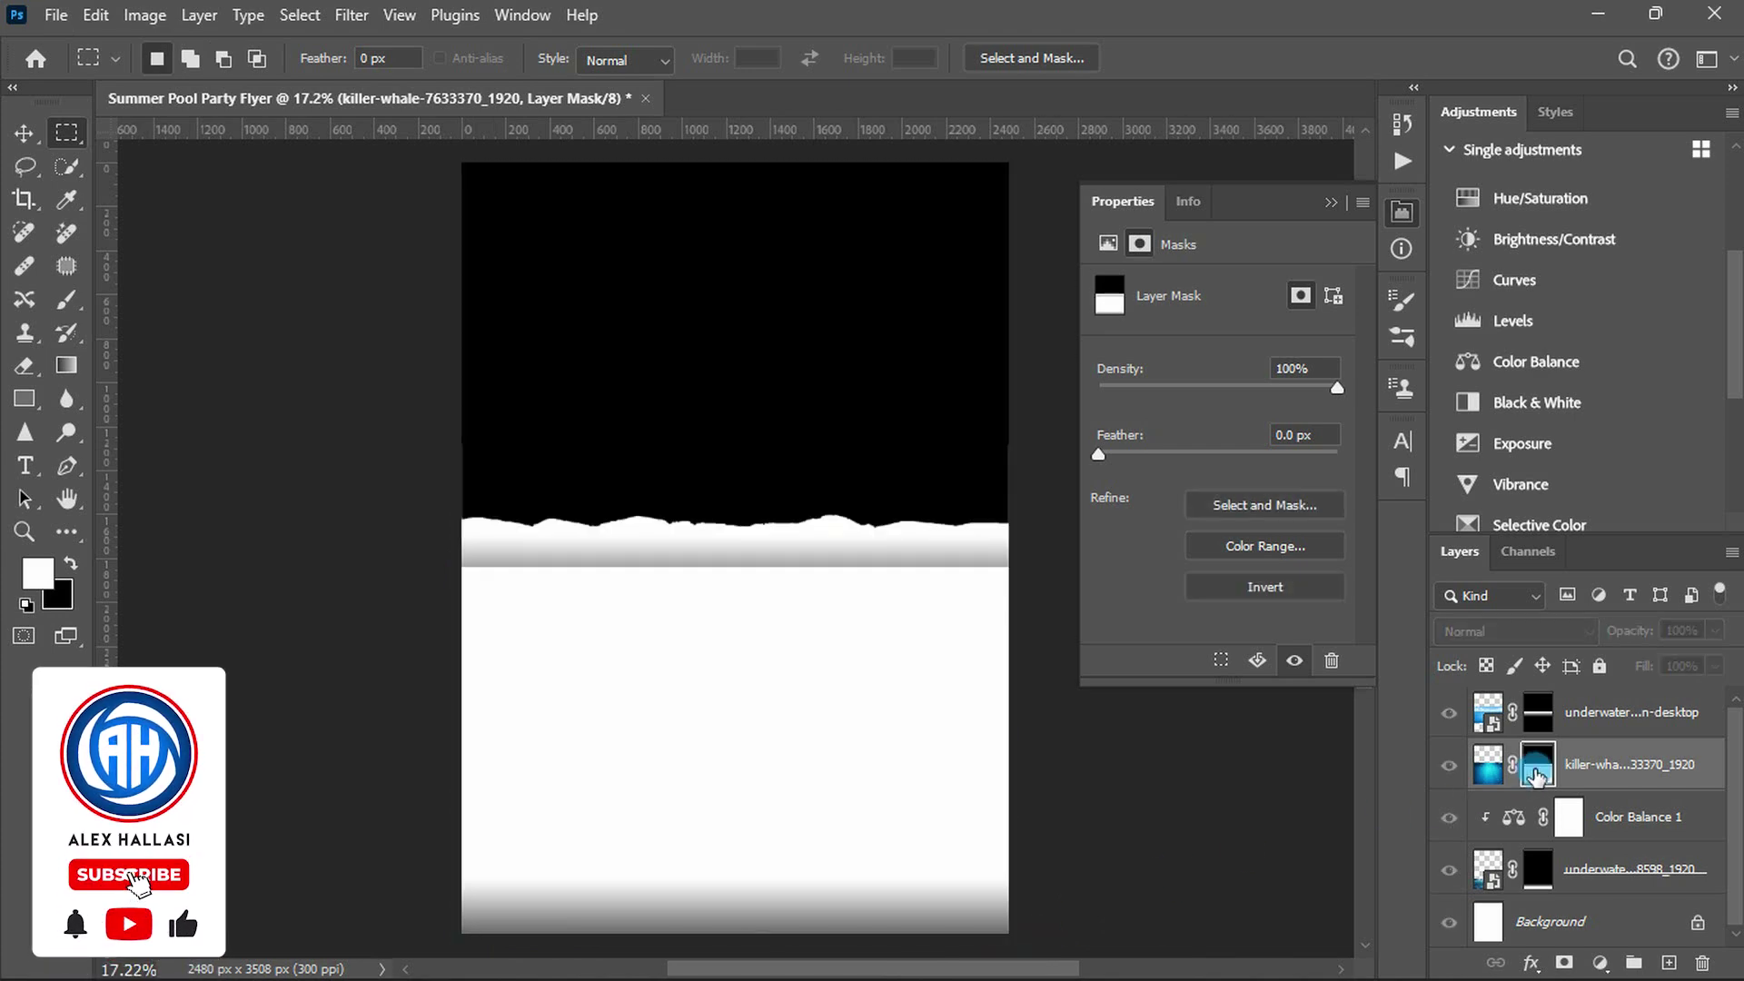
key("b")
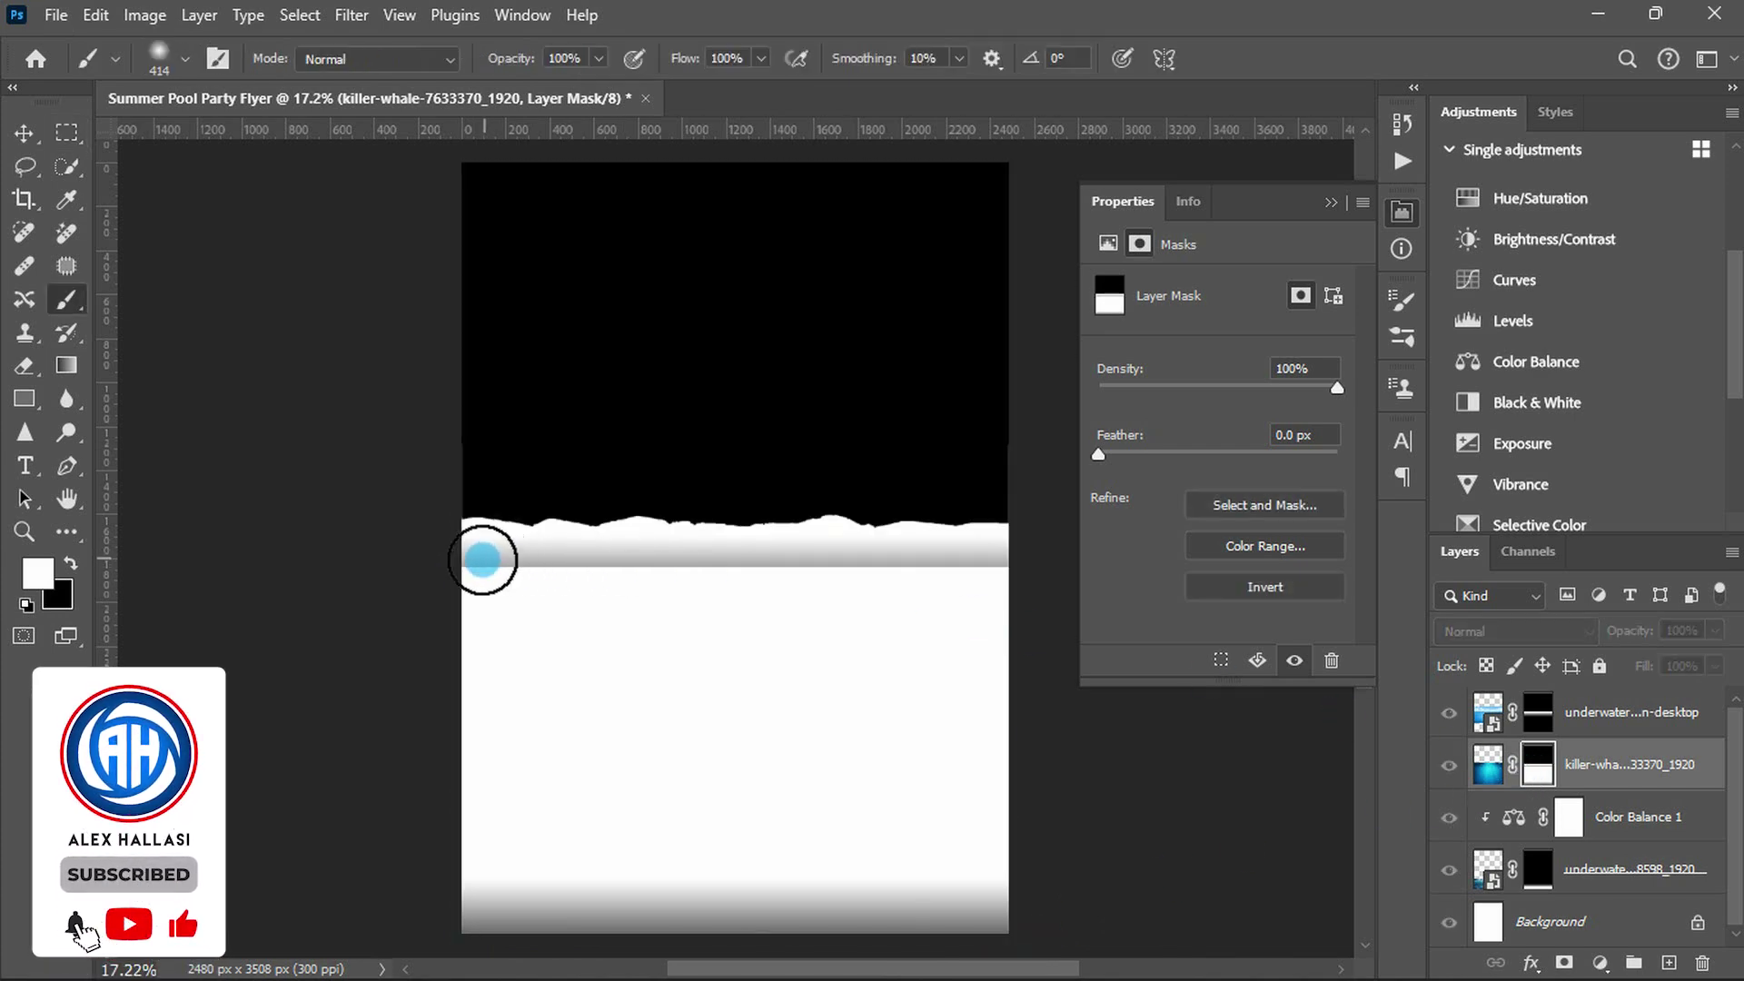
key("bracketleft")
key("bracketleft")
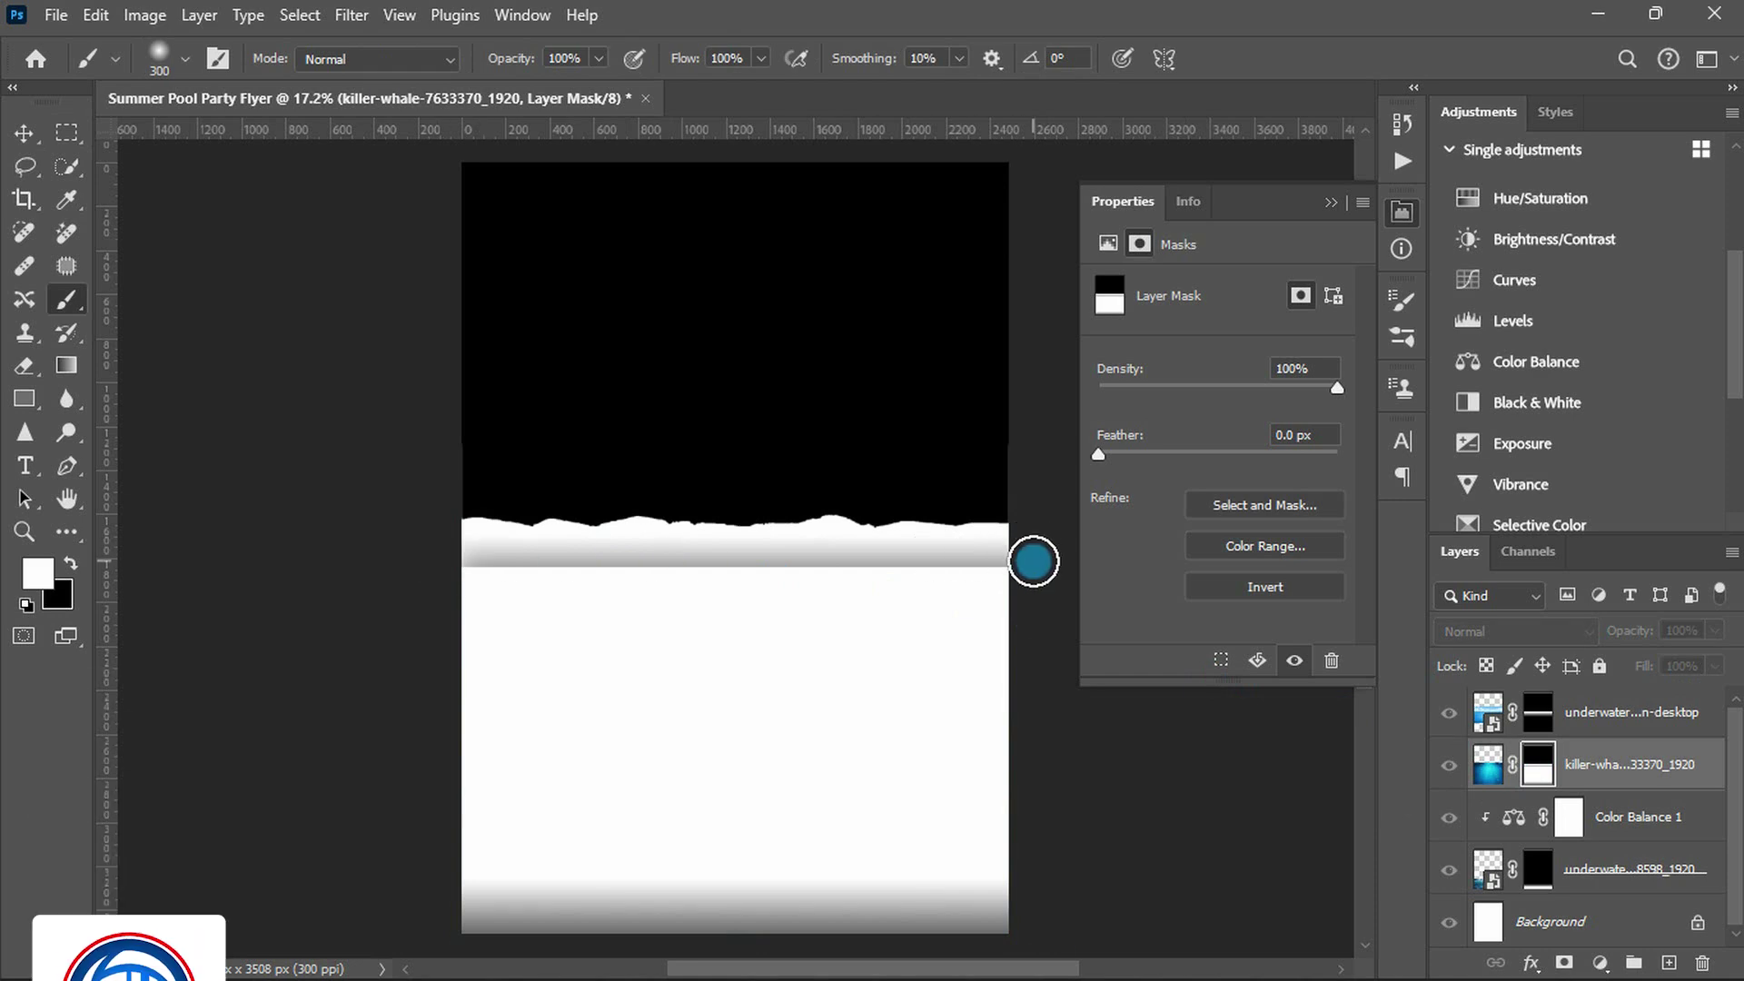
left_click(1540, 768, "alt")
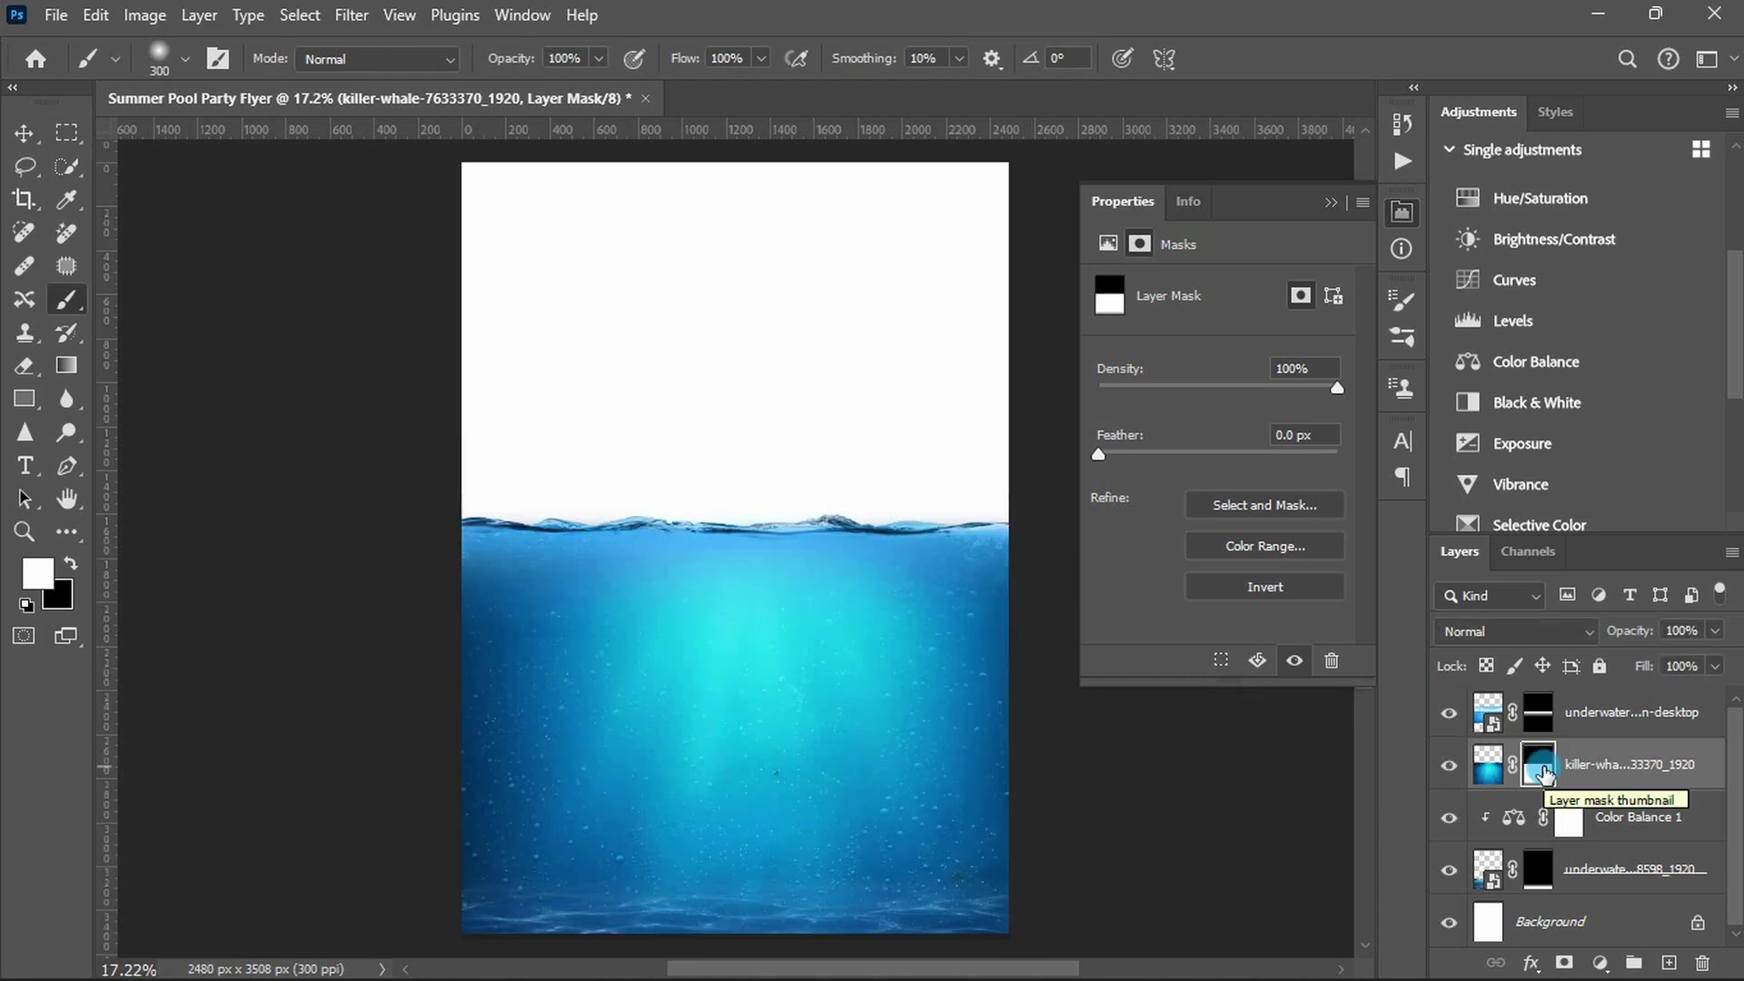
key("x")
key("bracketright")
key("bracketright")
key("bracketright")
left_click_drag(467, 910, 1020, 911)
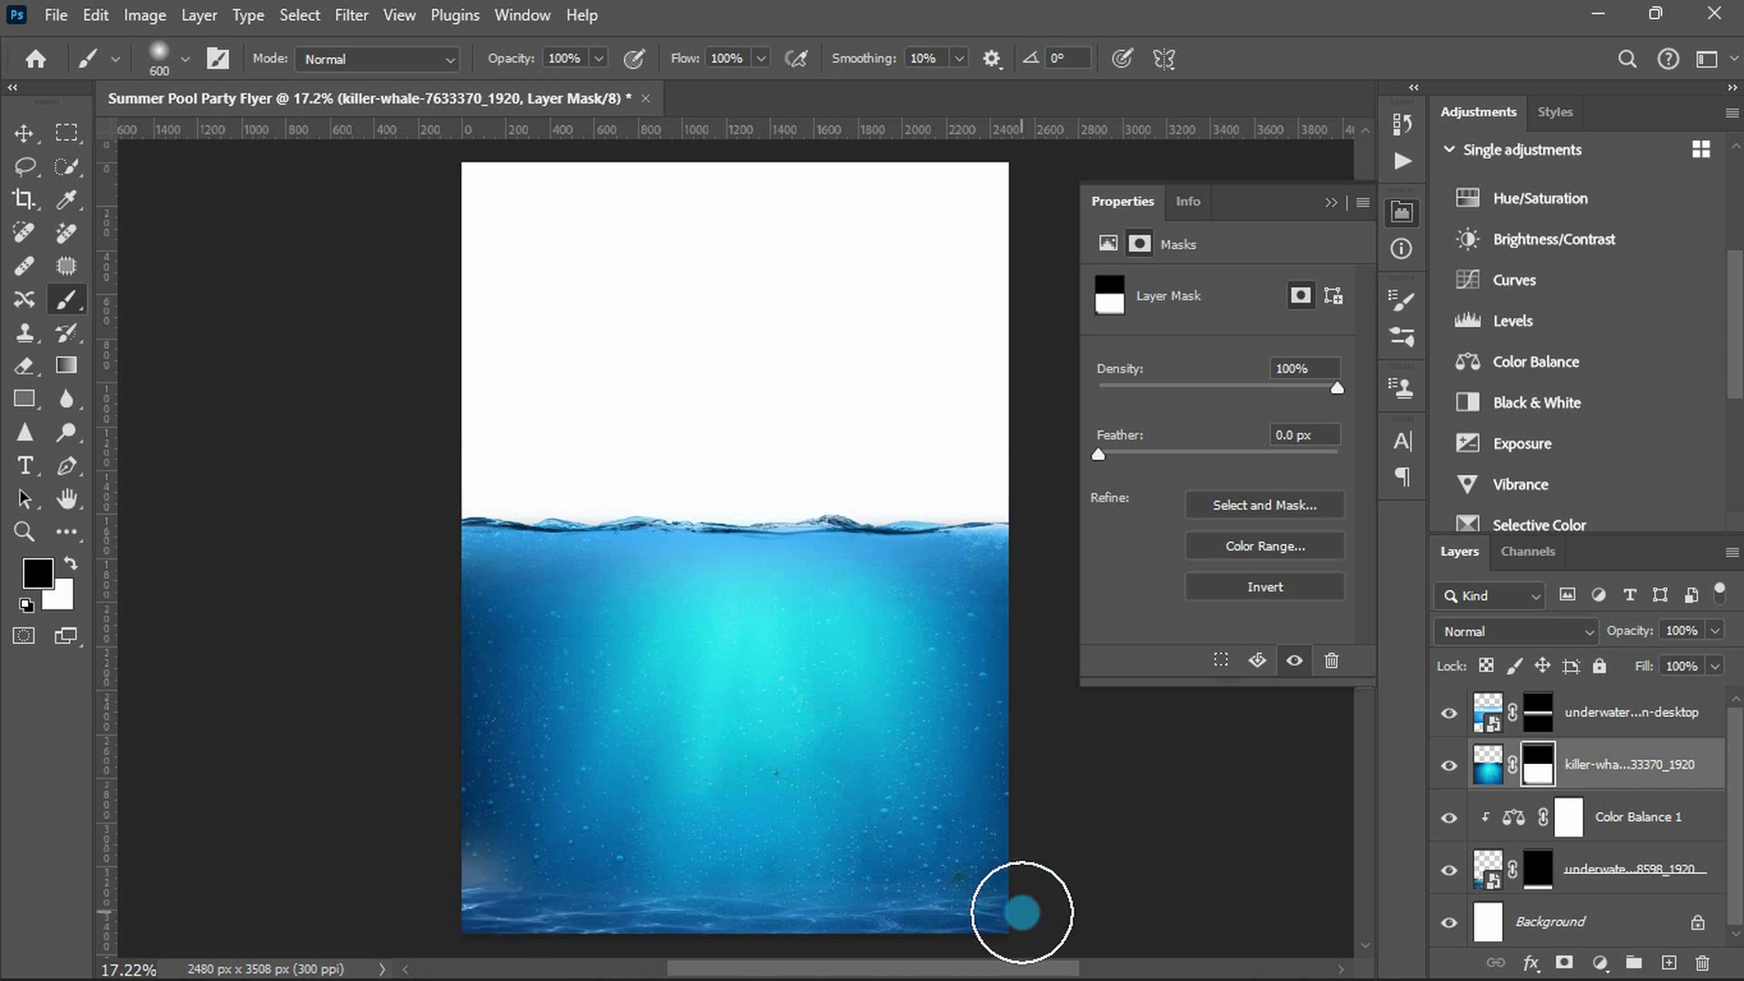
left_click(1481, 763)
- Stretch the killer-whale water layer to about 111% height (3789 px), past the page bottom
key("v")
key("ctrl+t")
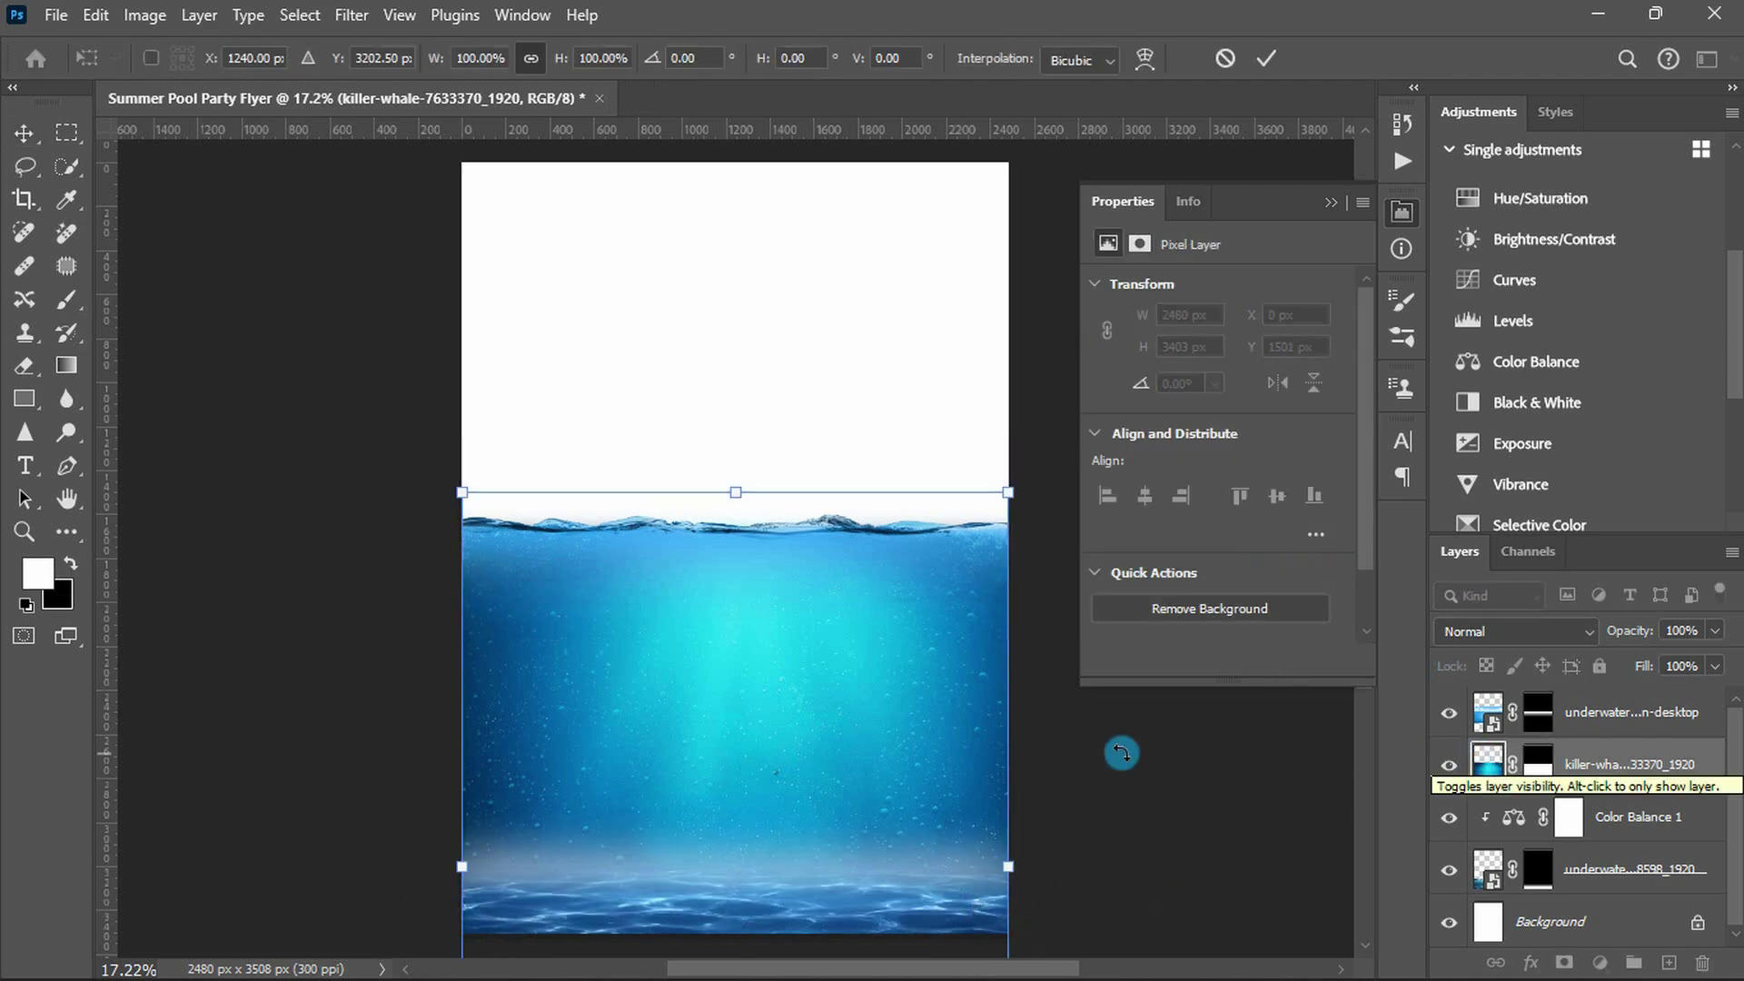
key("ctrl+0")
scroll(740, 771, "down", 3)
scroll(735, 763, "down", 3)
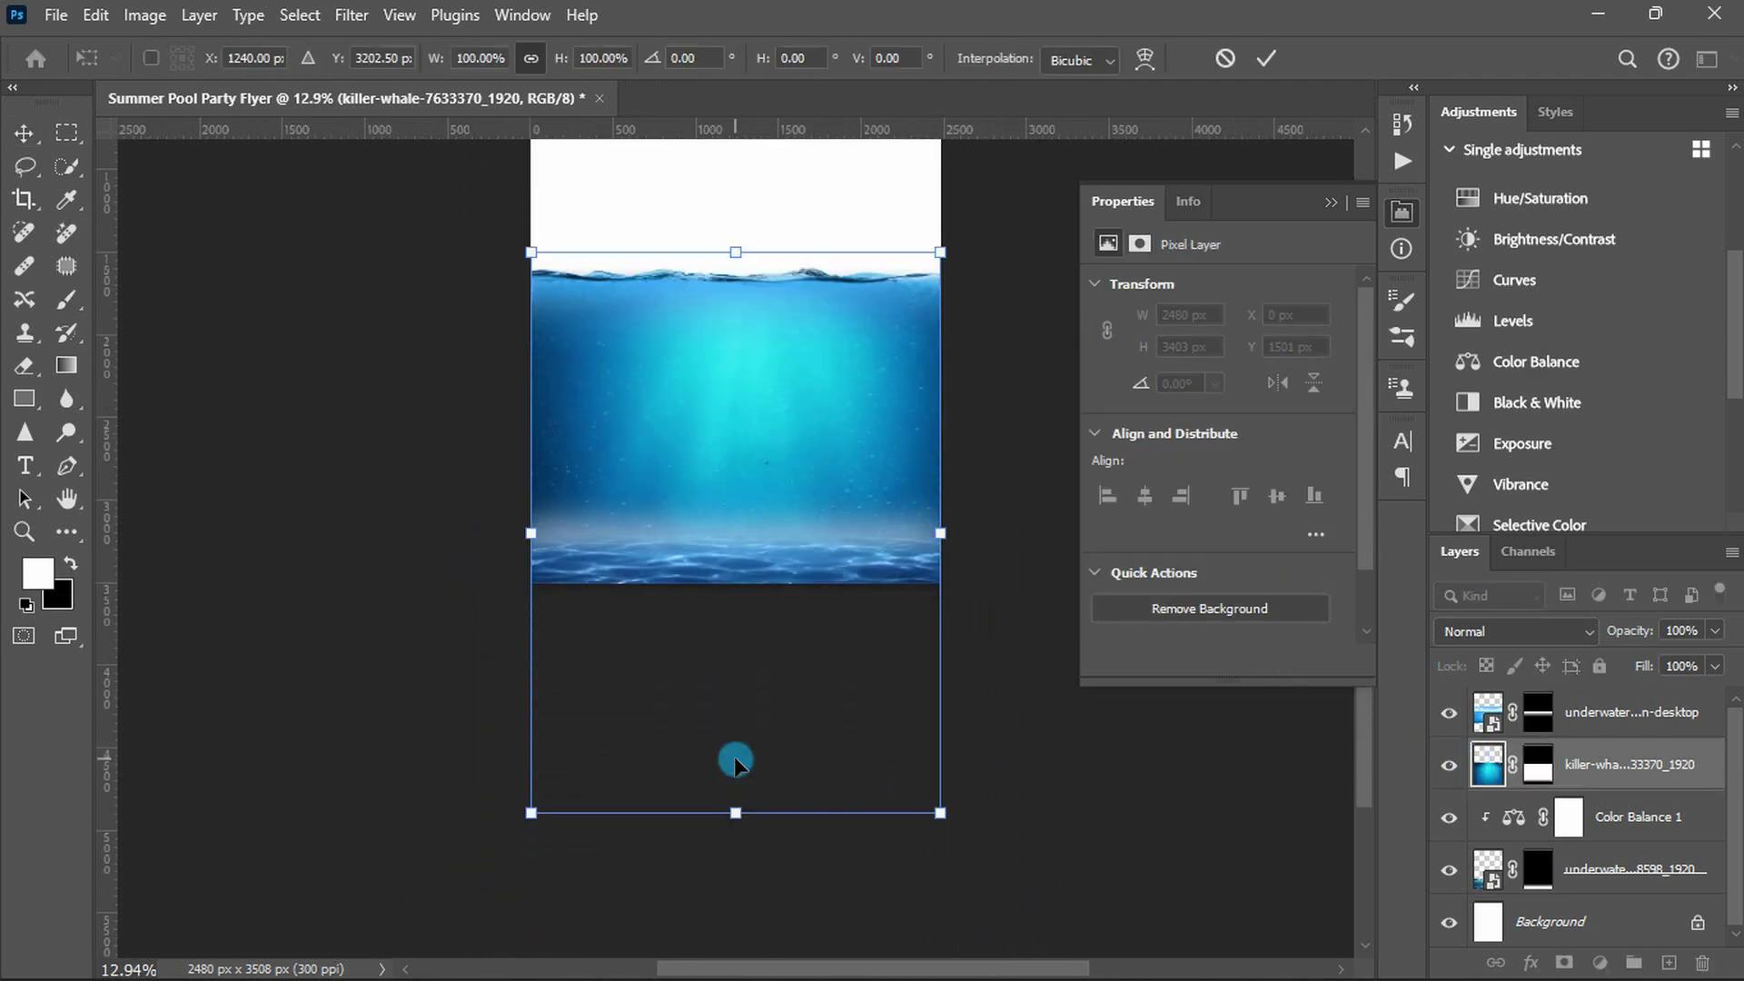
left_click_drag(742, 811, 736, 875)
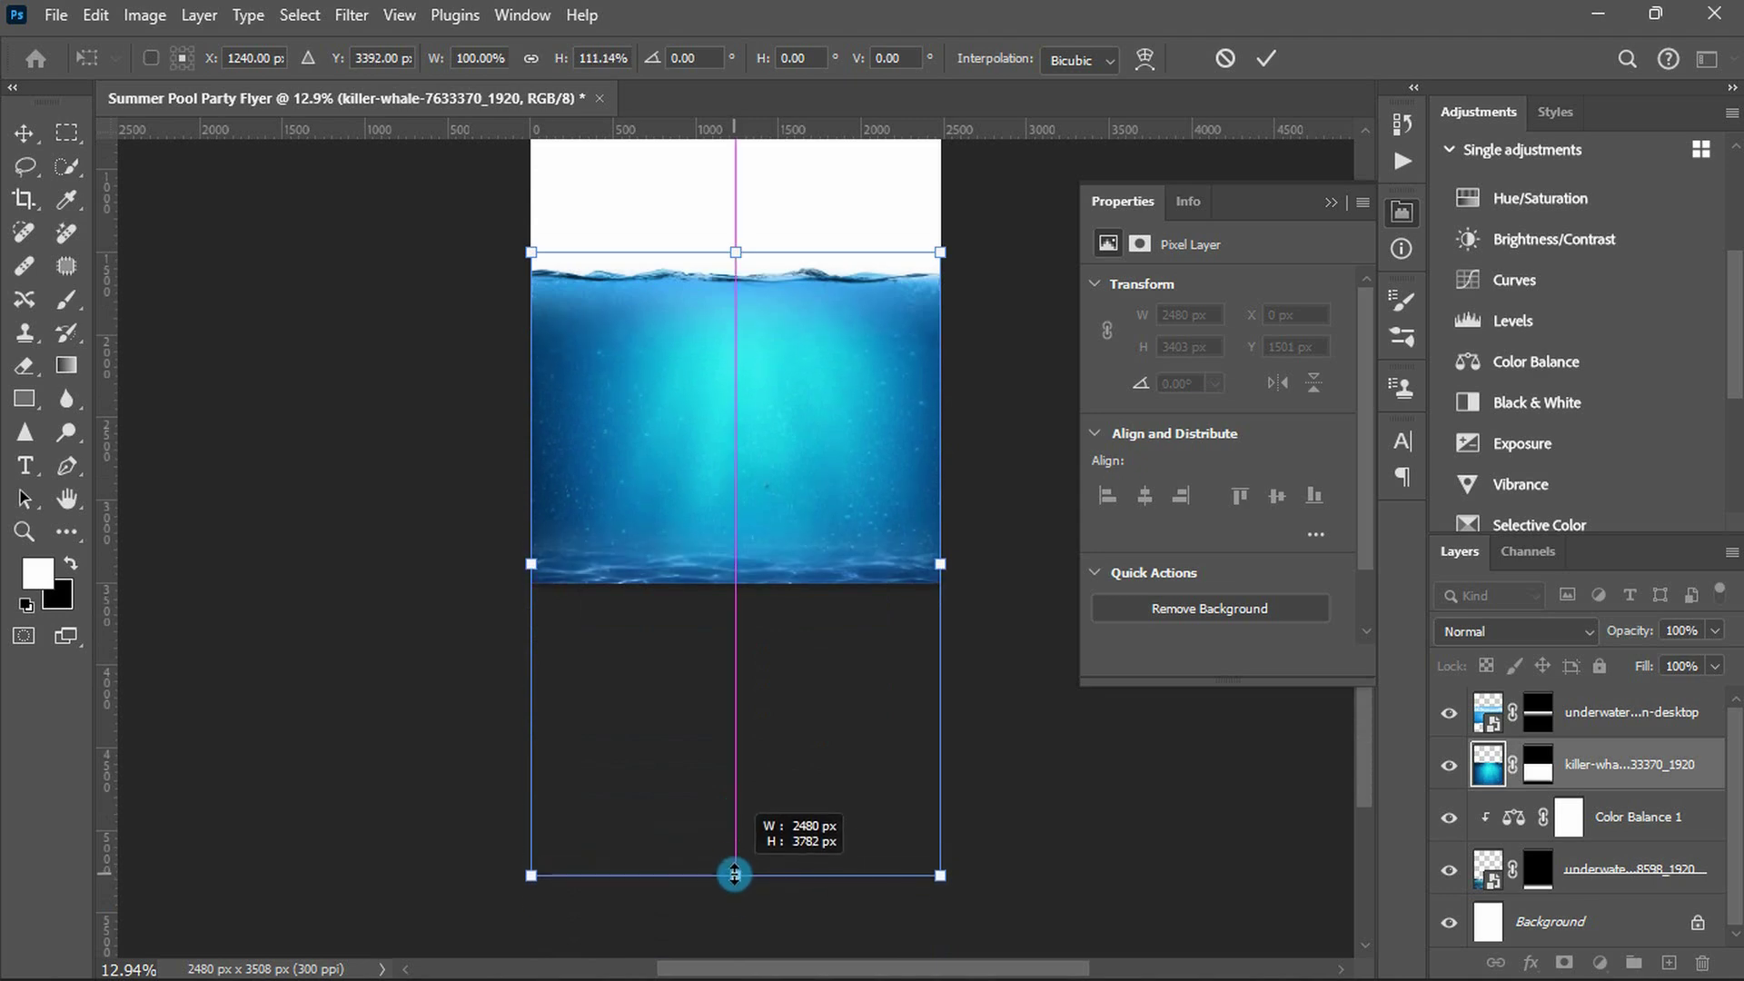
key("Return")
scroll(736, 875, "down", 2)
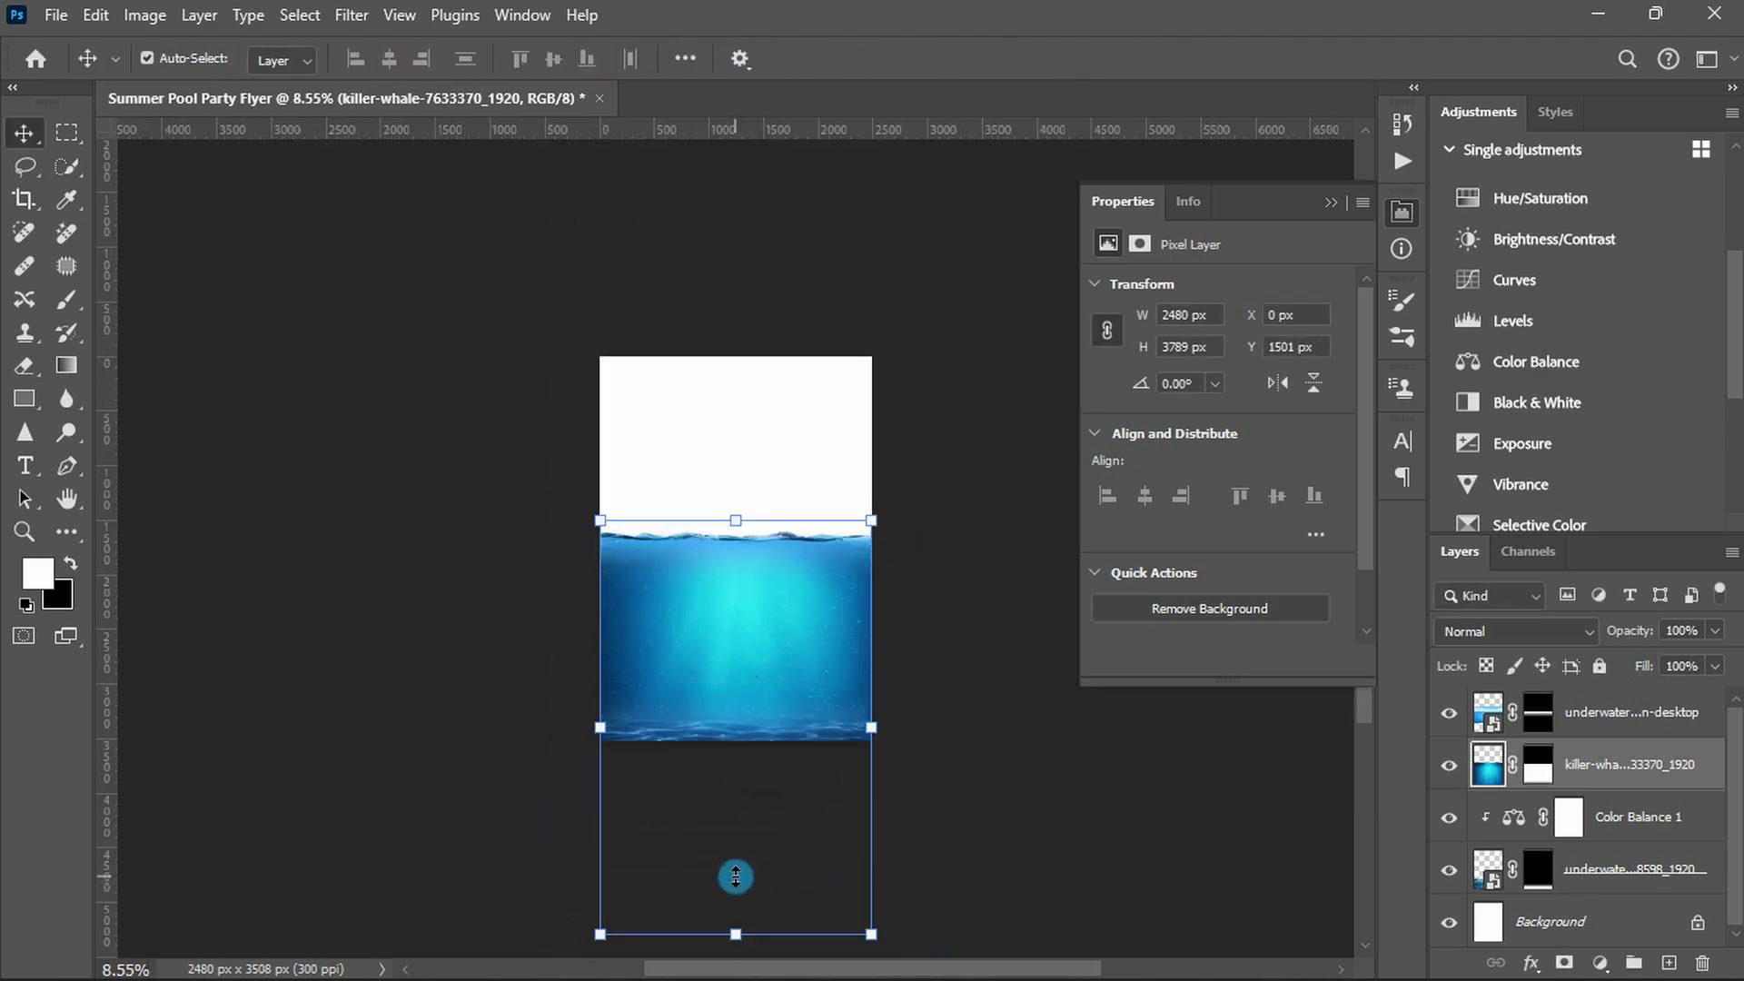
key("ctrl+0")
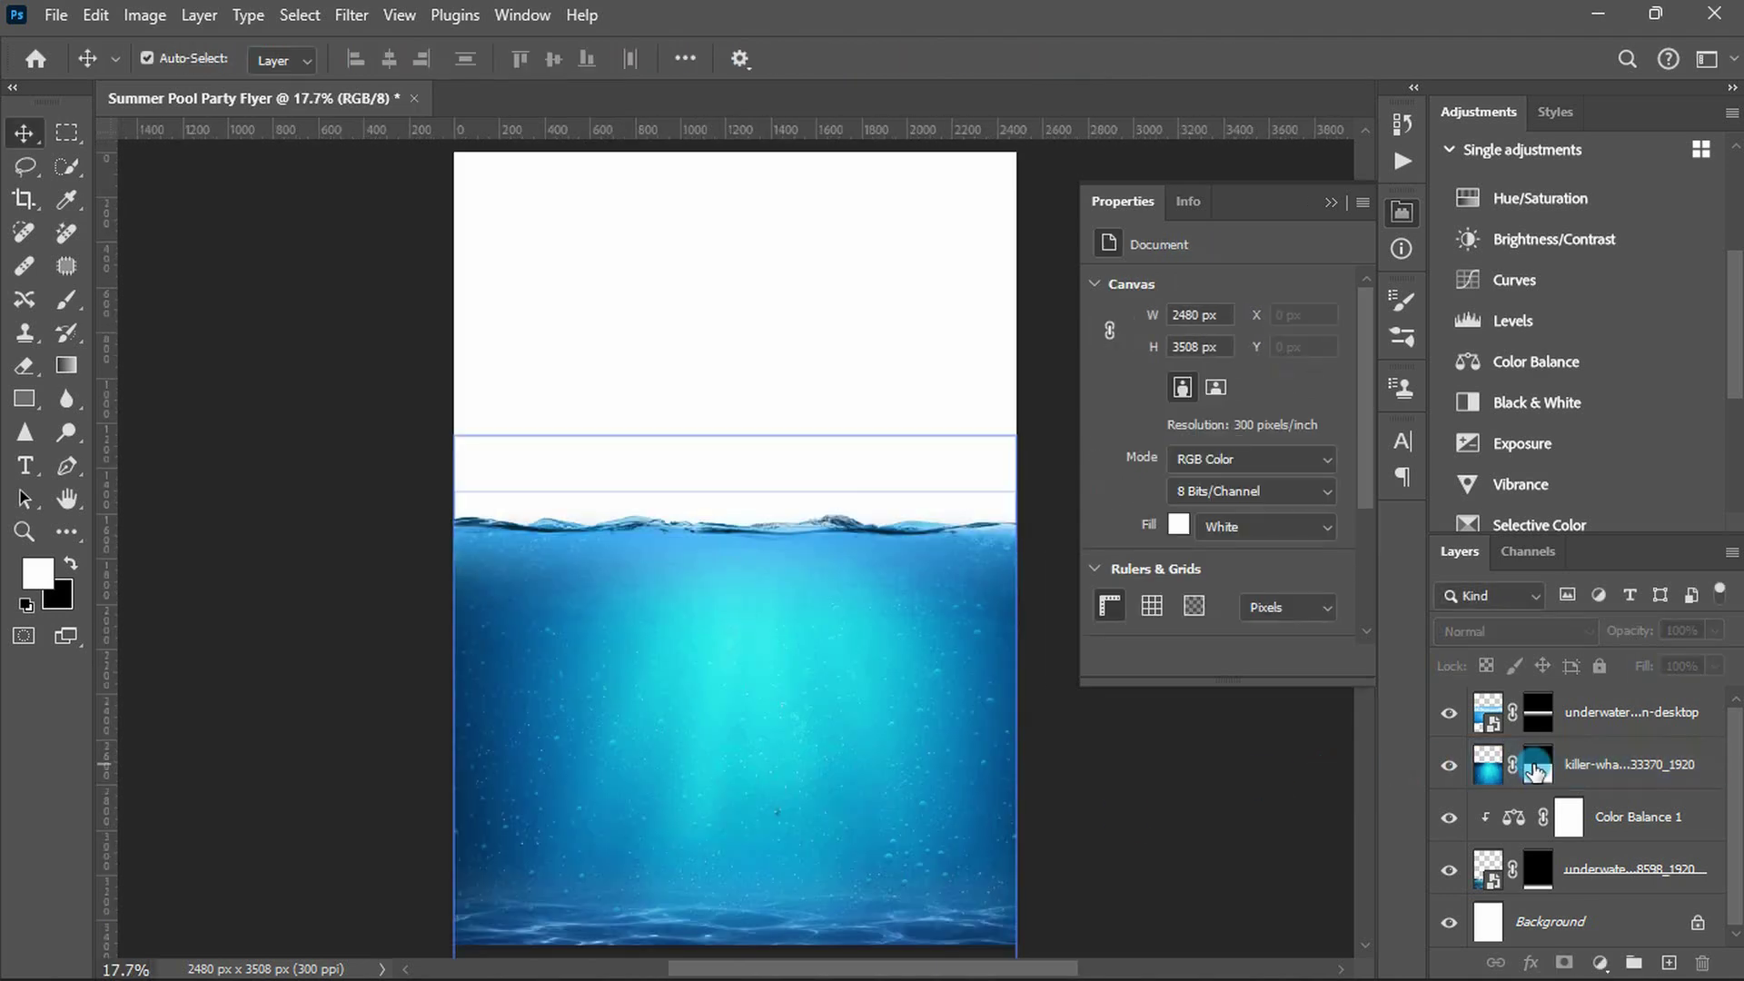
- Set up a large black brush at 50% opacity on the killer-whale layer mask
left_click(1535, 765)
key("b")
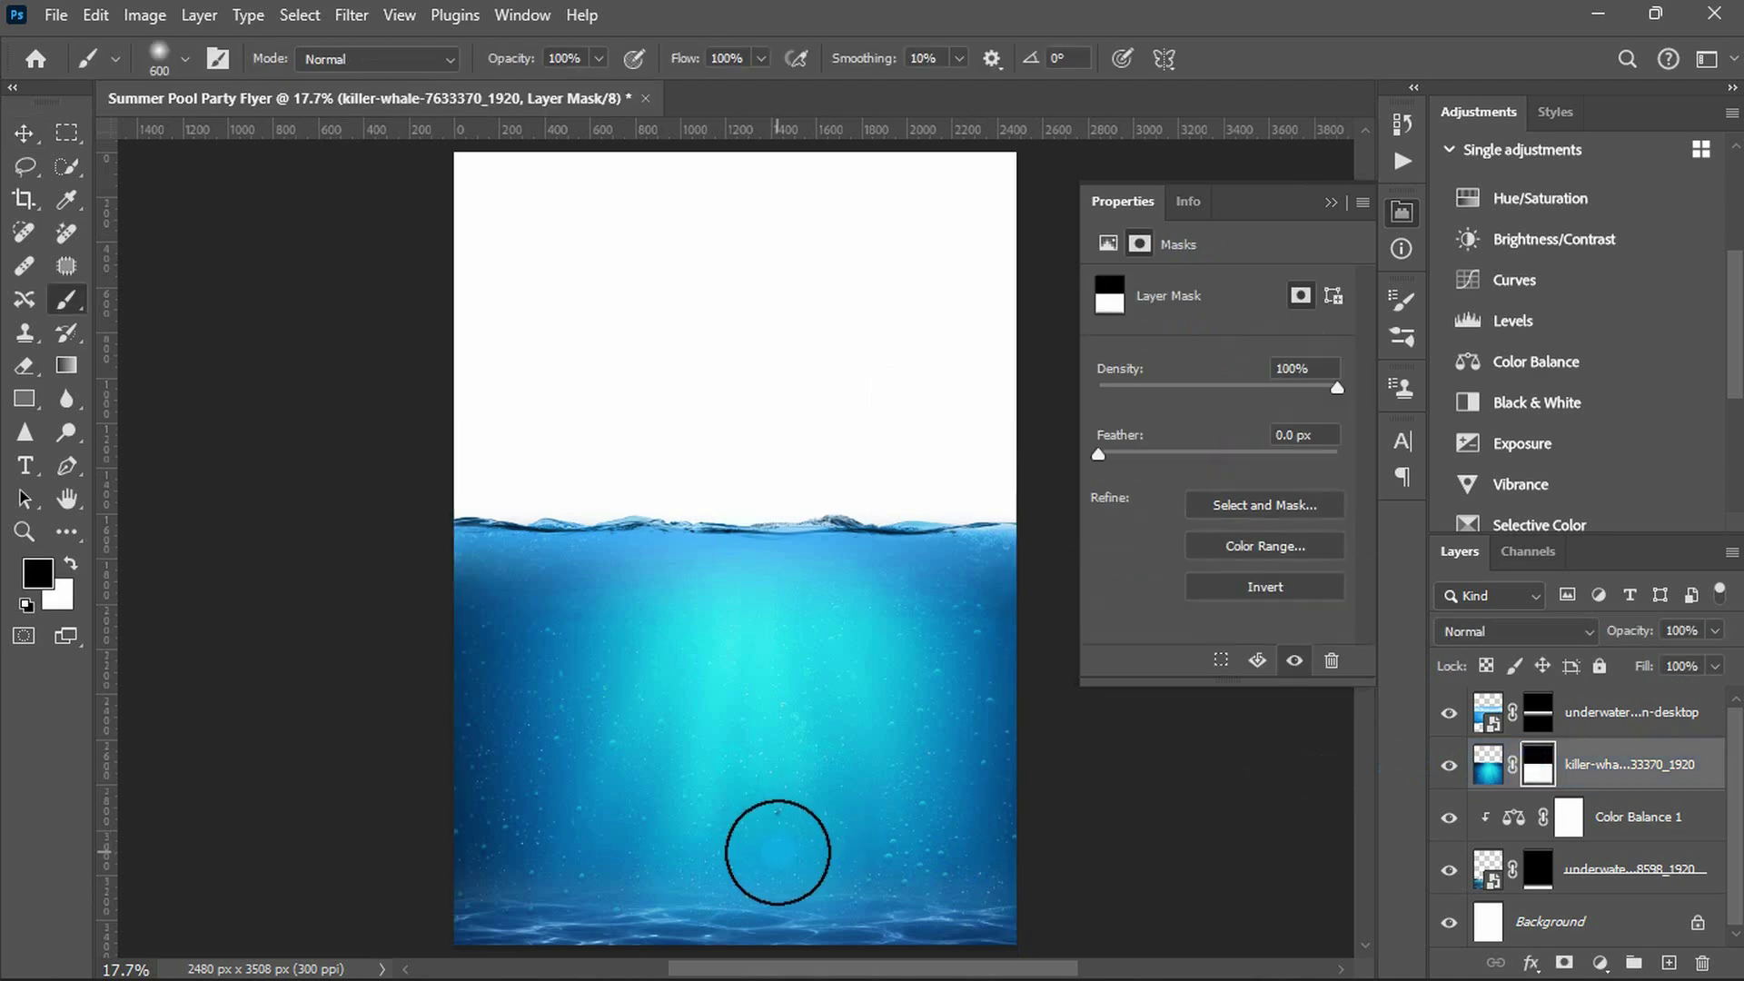
type("50")
key("Return")
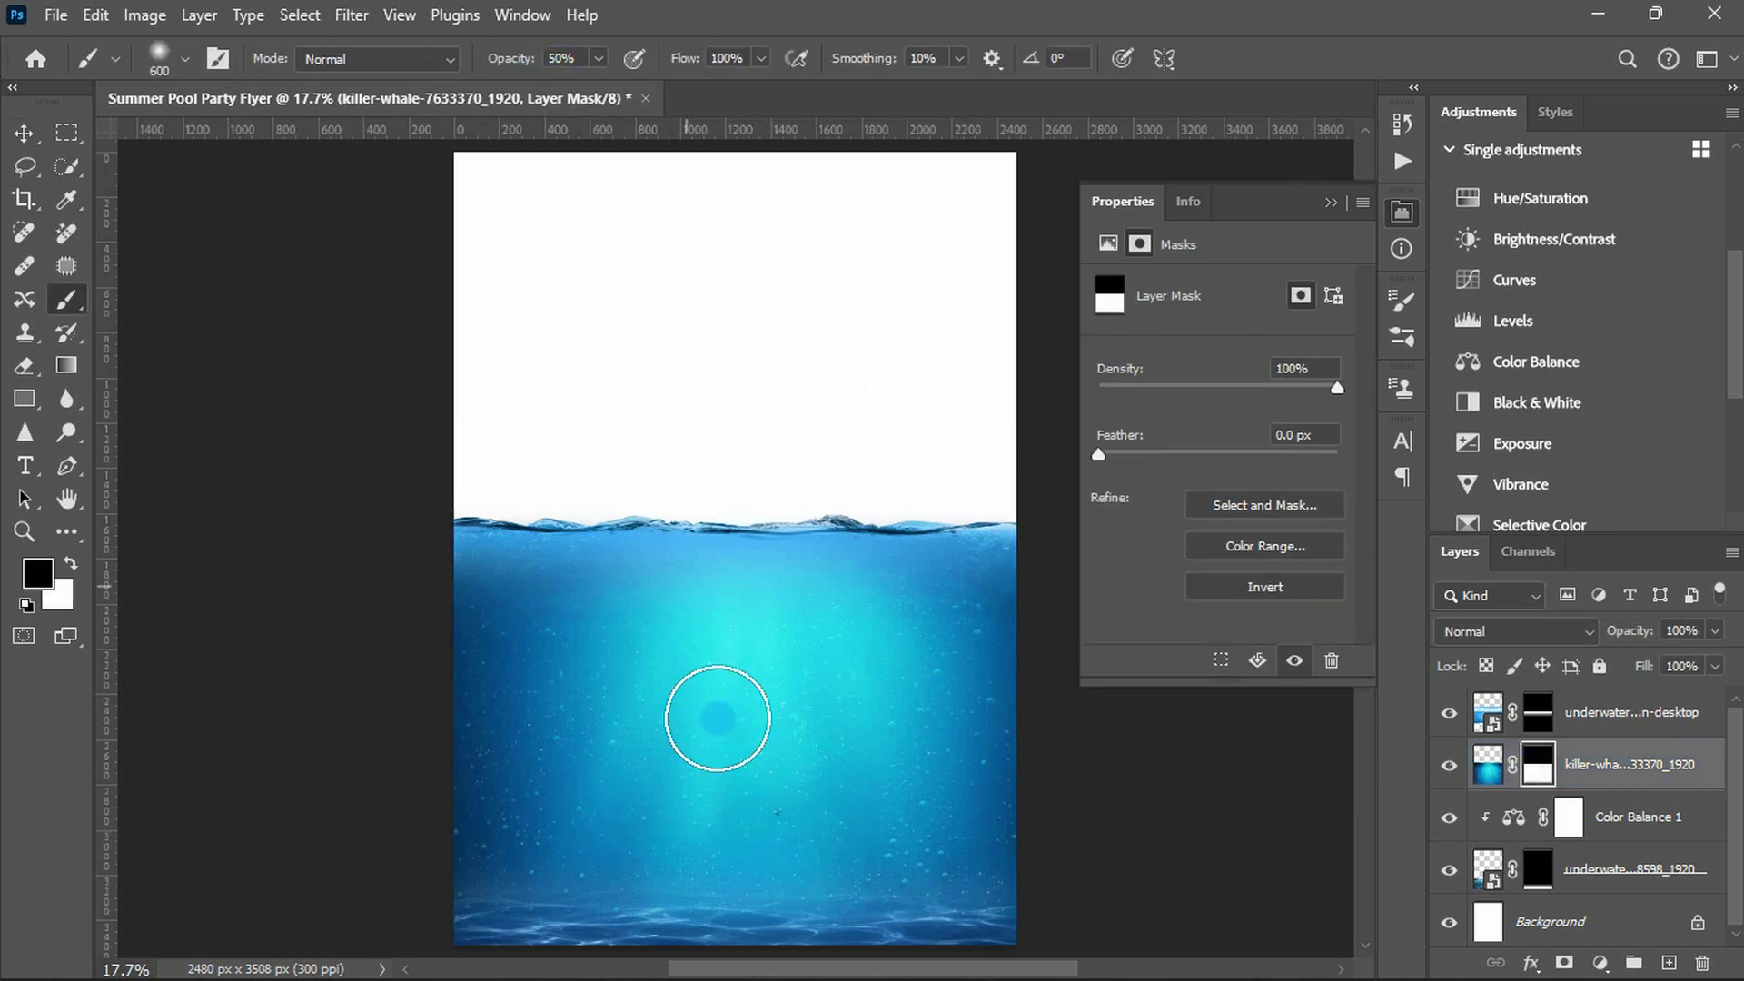
key("x")
key("bracketright")
key("bracketright")
key("bracketright")
key("bracketright")
key("bracketright")
key("bracketright")
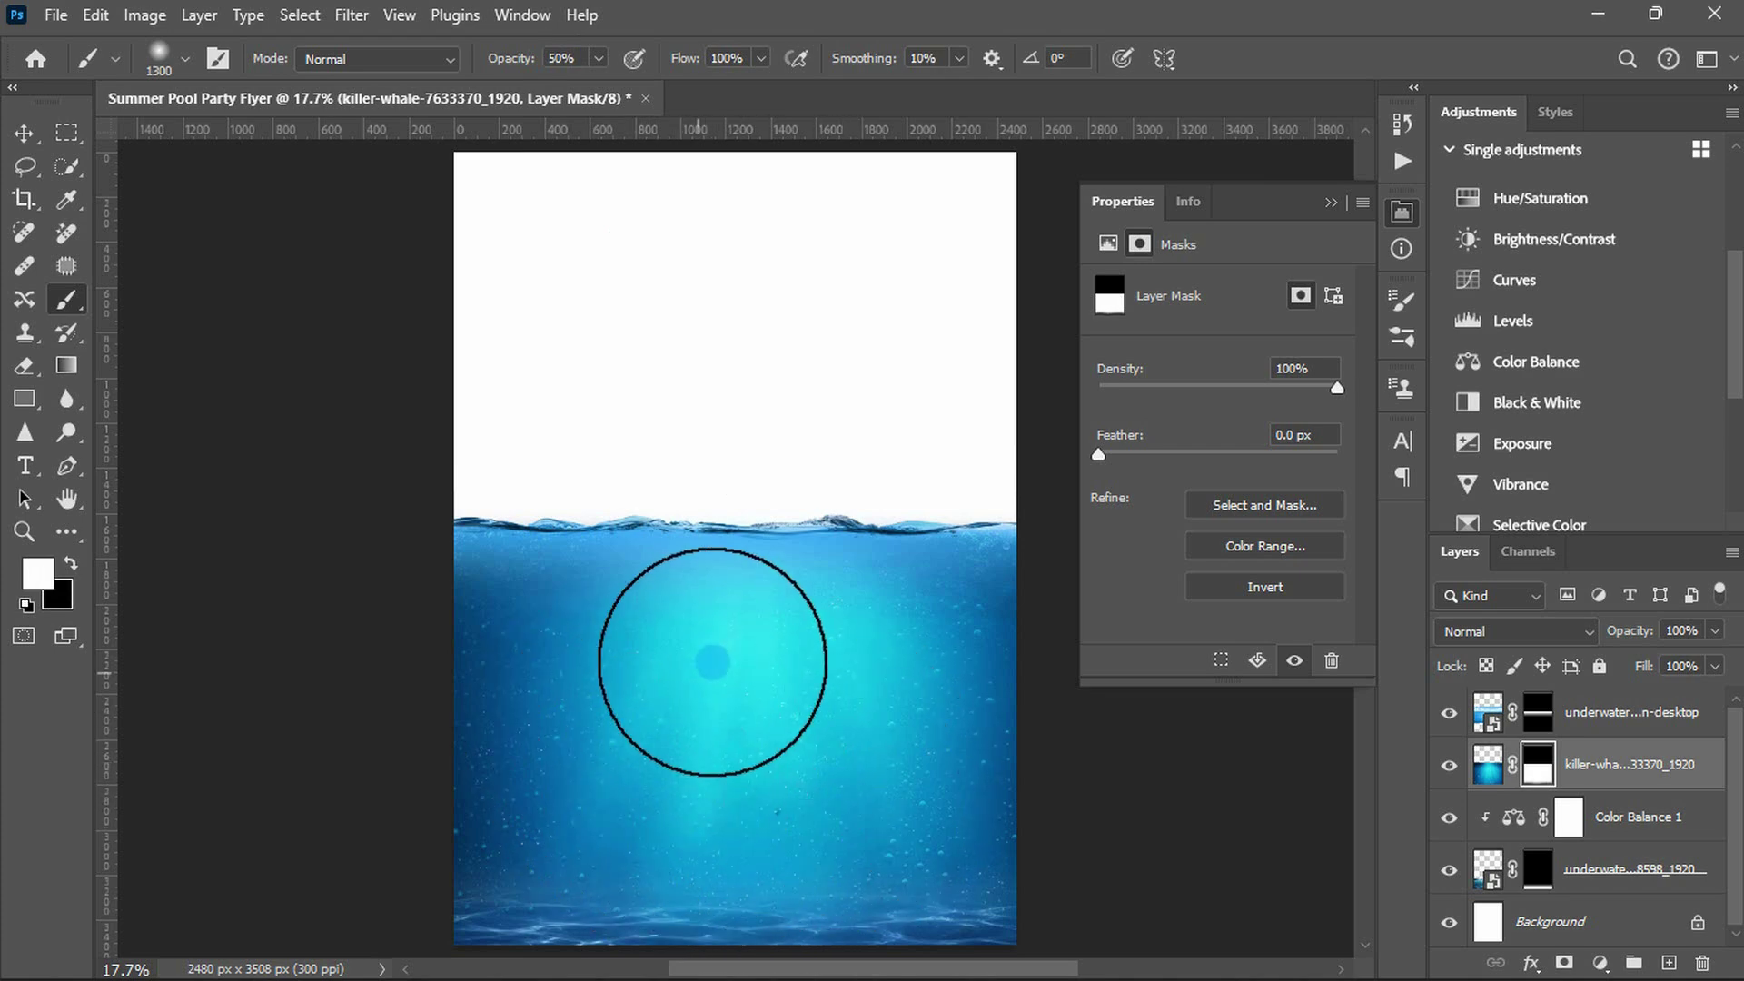
- Place the sunset image as an embedded layer above the top water-surface layer
key("v")
left_click(1544, 713)
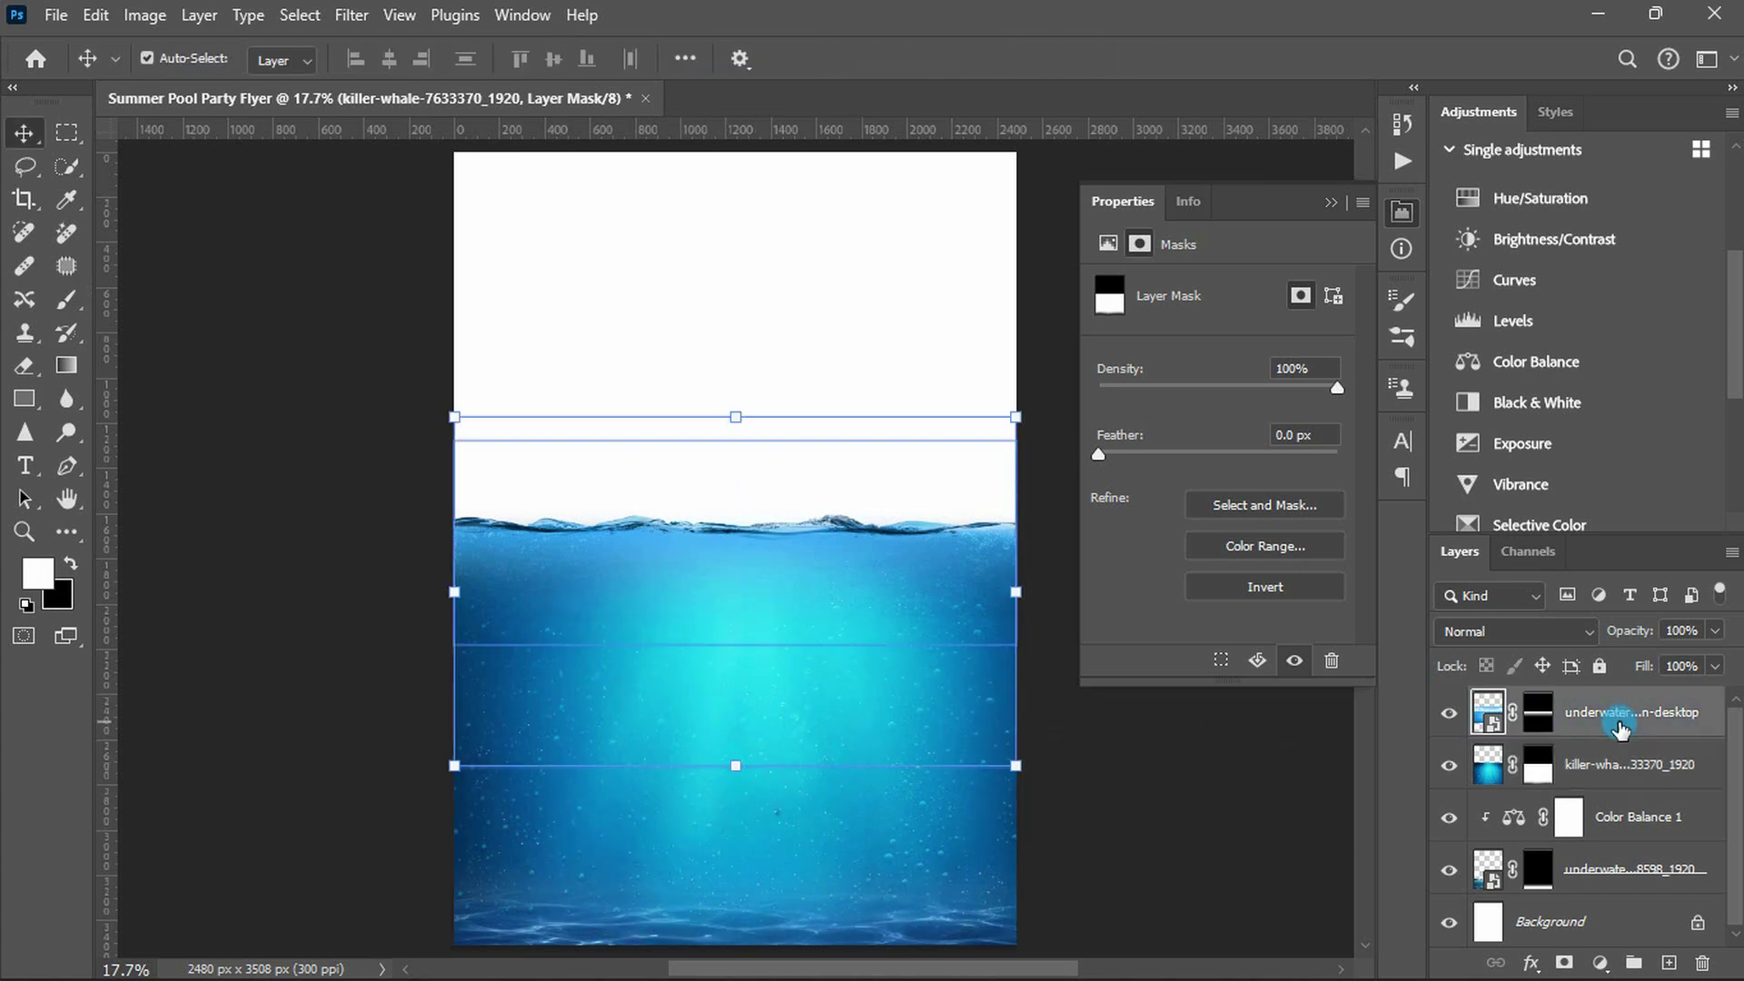
key("Return")
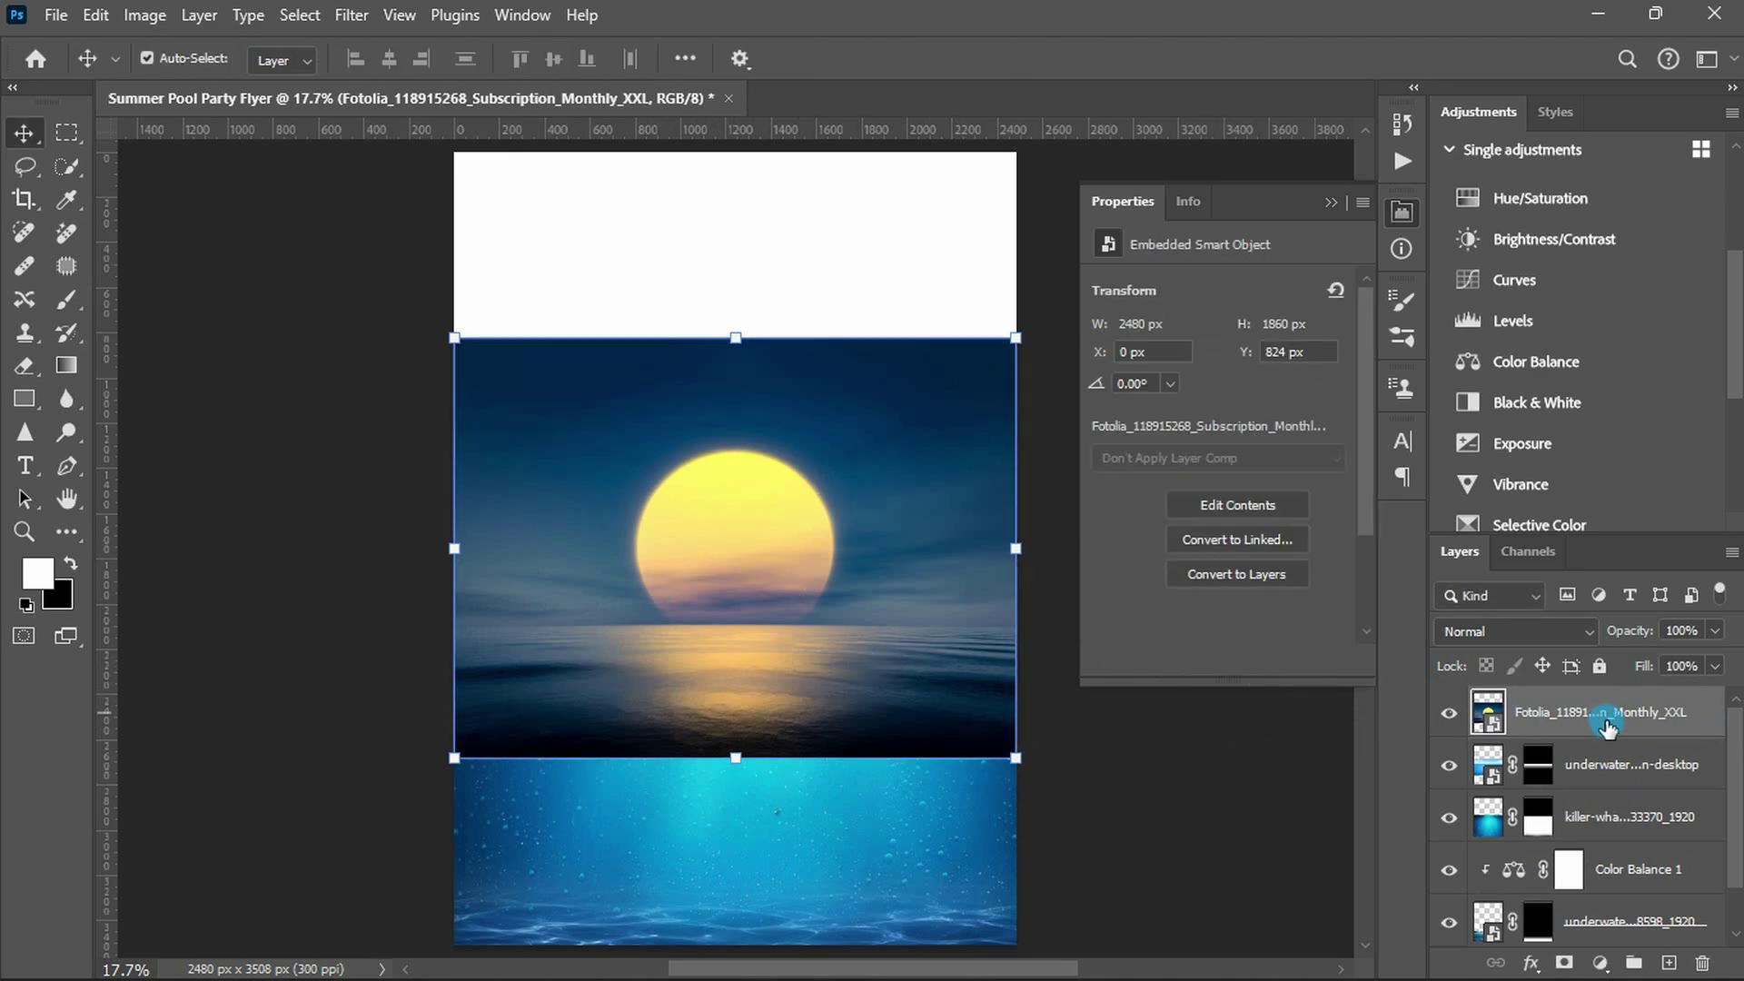
- Move the sunset layer just above Background and stretch it over the page top to 2984 × 2238 px
left_click_drag(1606, 724, 1610, 916)
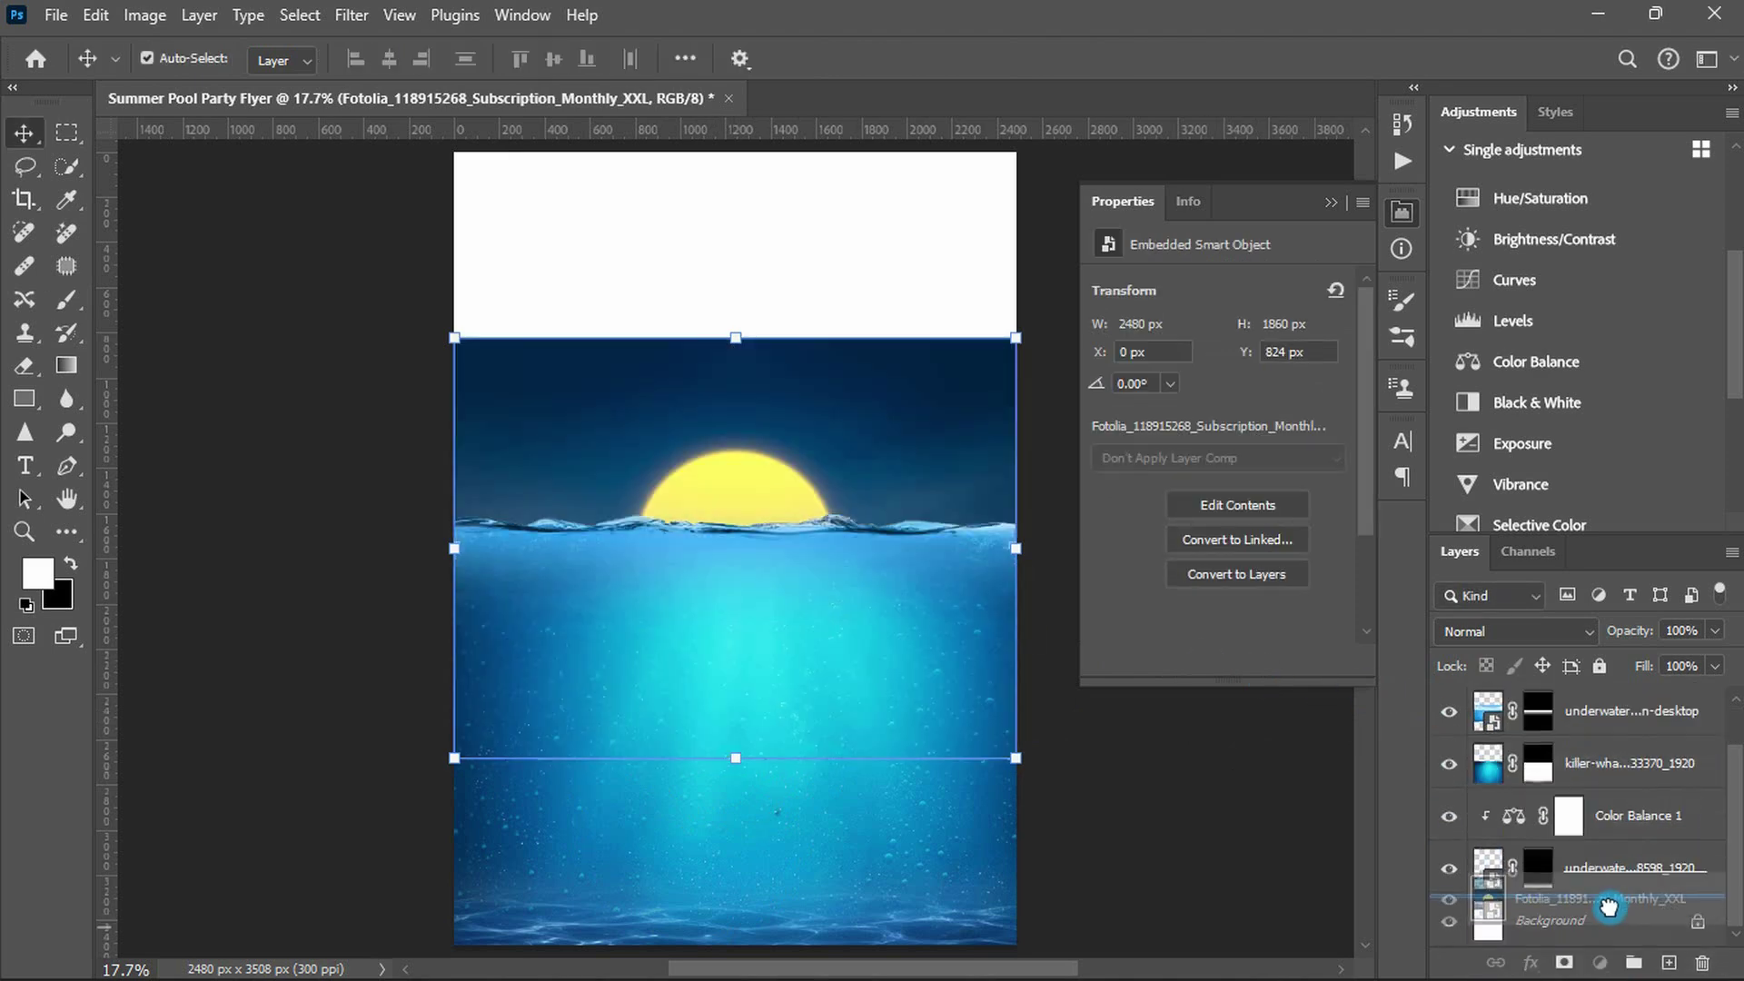
key("ctrl+t")
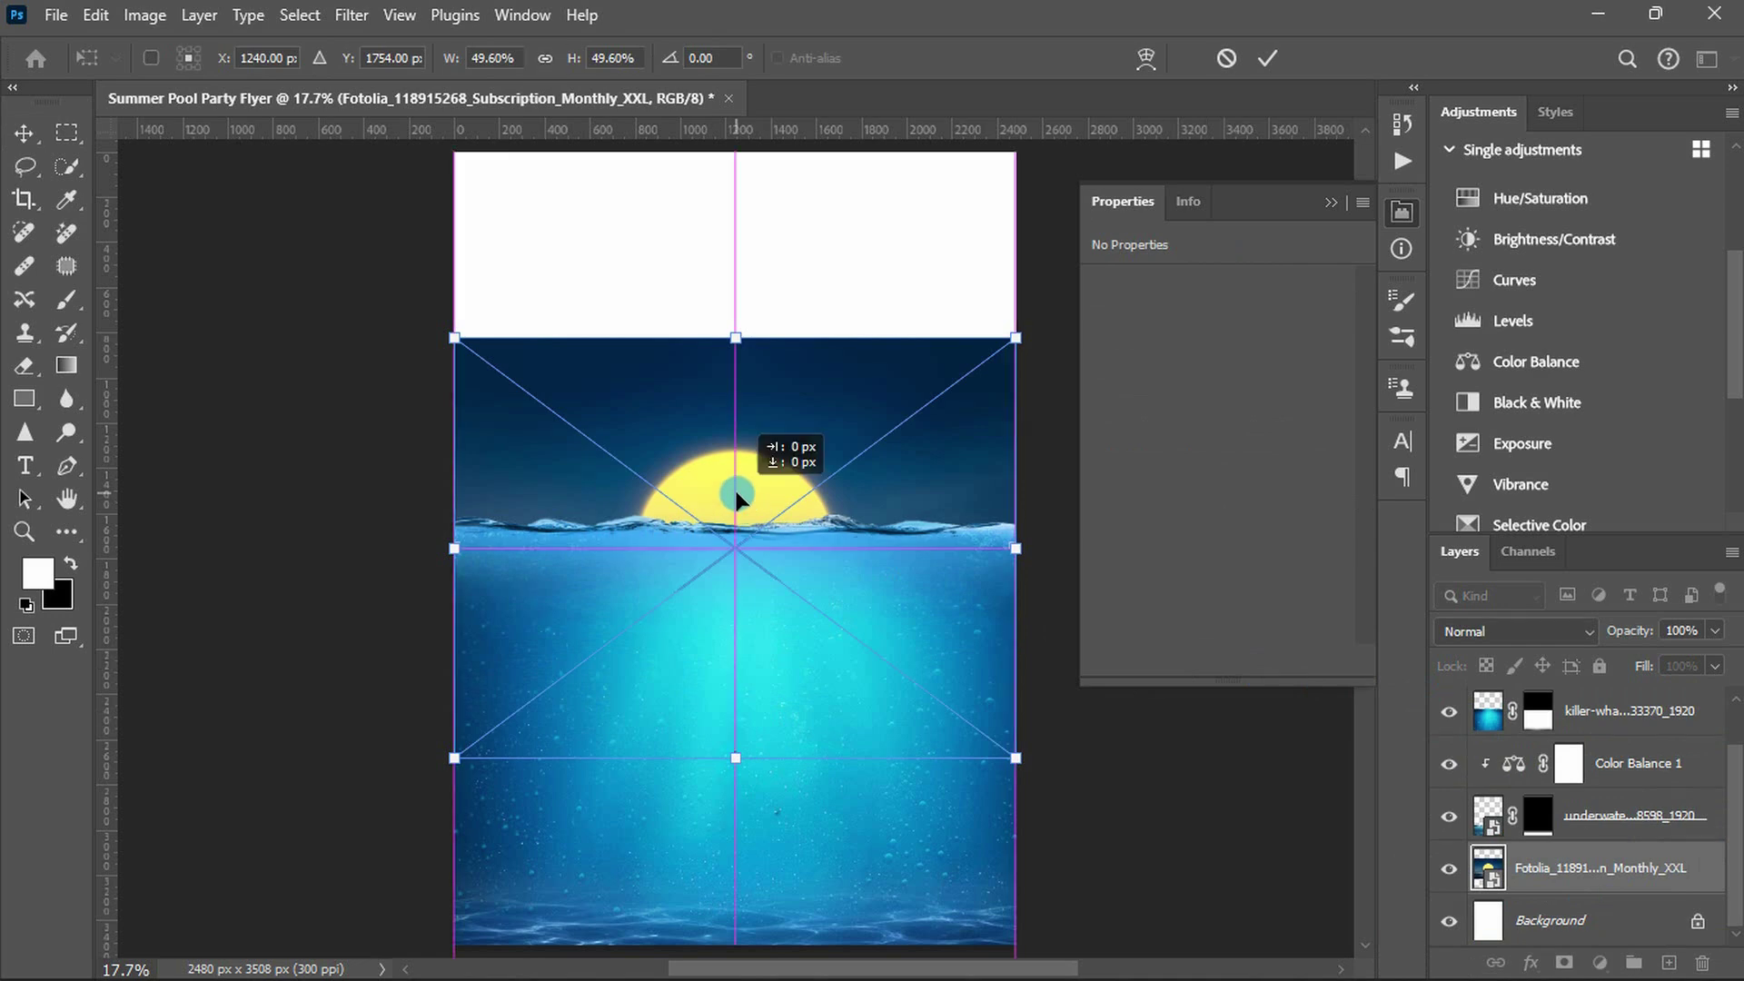
left_click_drag(738, 498, 735, 313)
left_click_drag(735, 574, 737, 659)
key("Return")
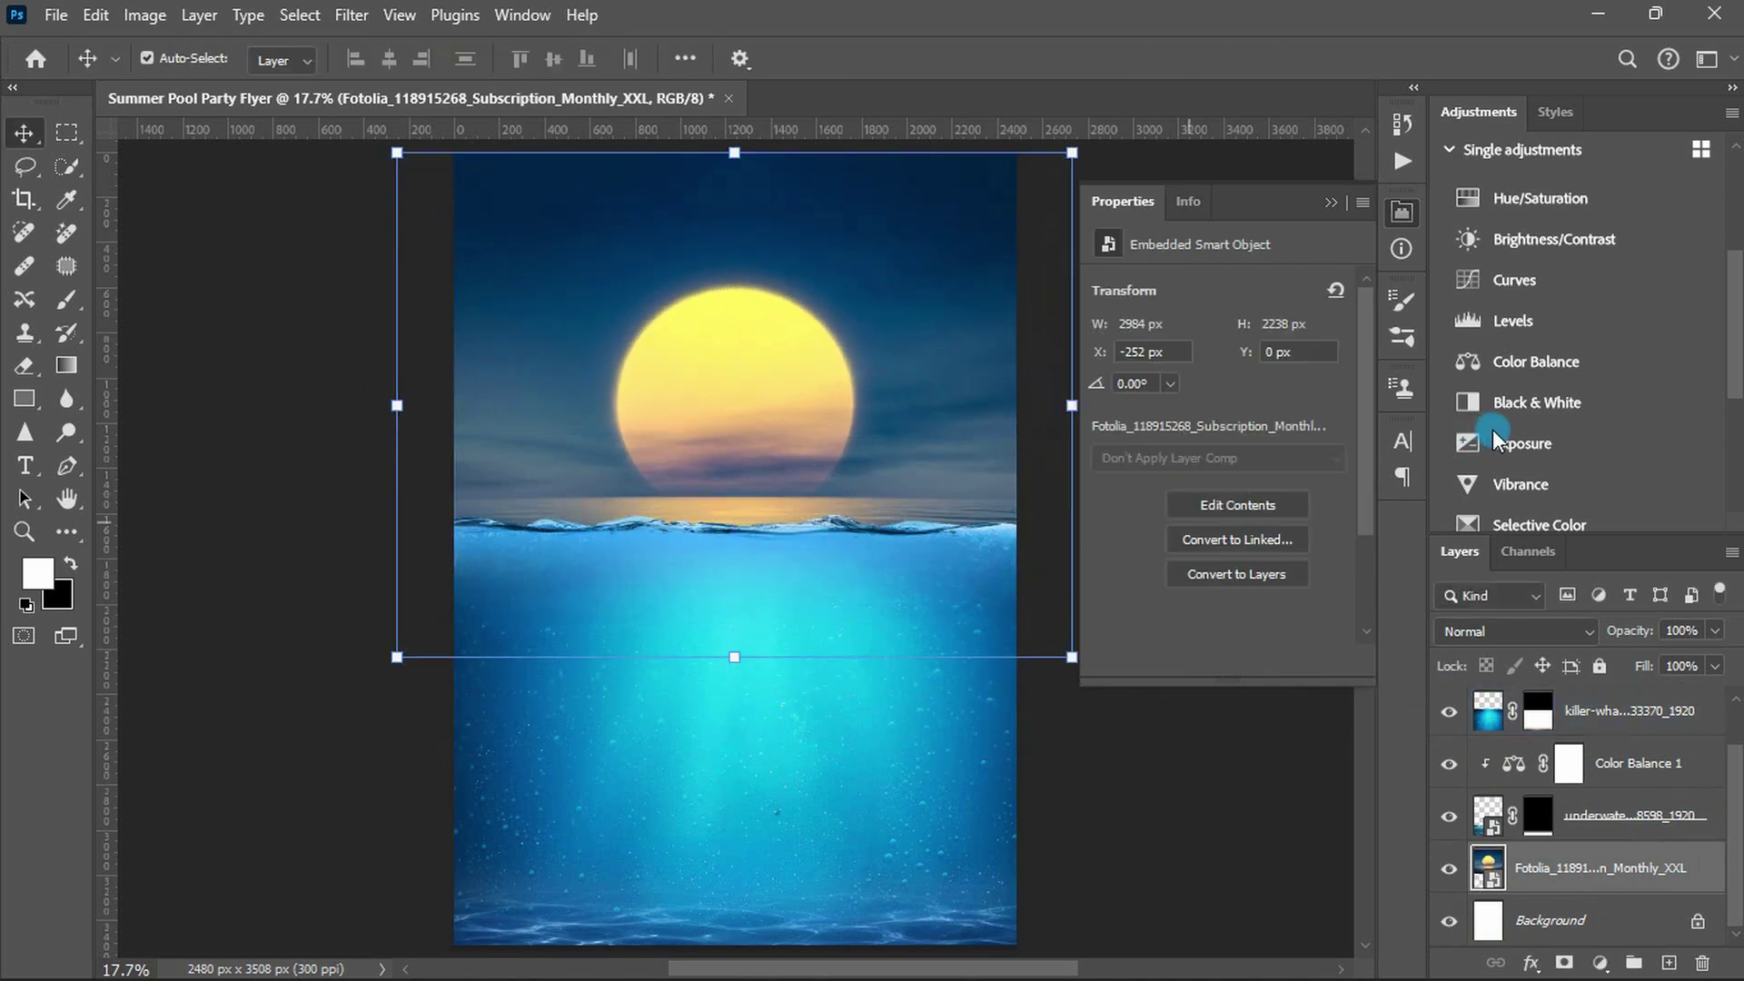
scroll(1496, 437, "down", 3)
- Add a Color Lookup adjustment using Crisp_Winter.look to the sunset
scroll(1496, 437, "down", 2)
left_click(1496, 438)
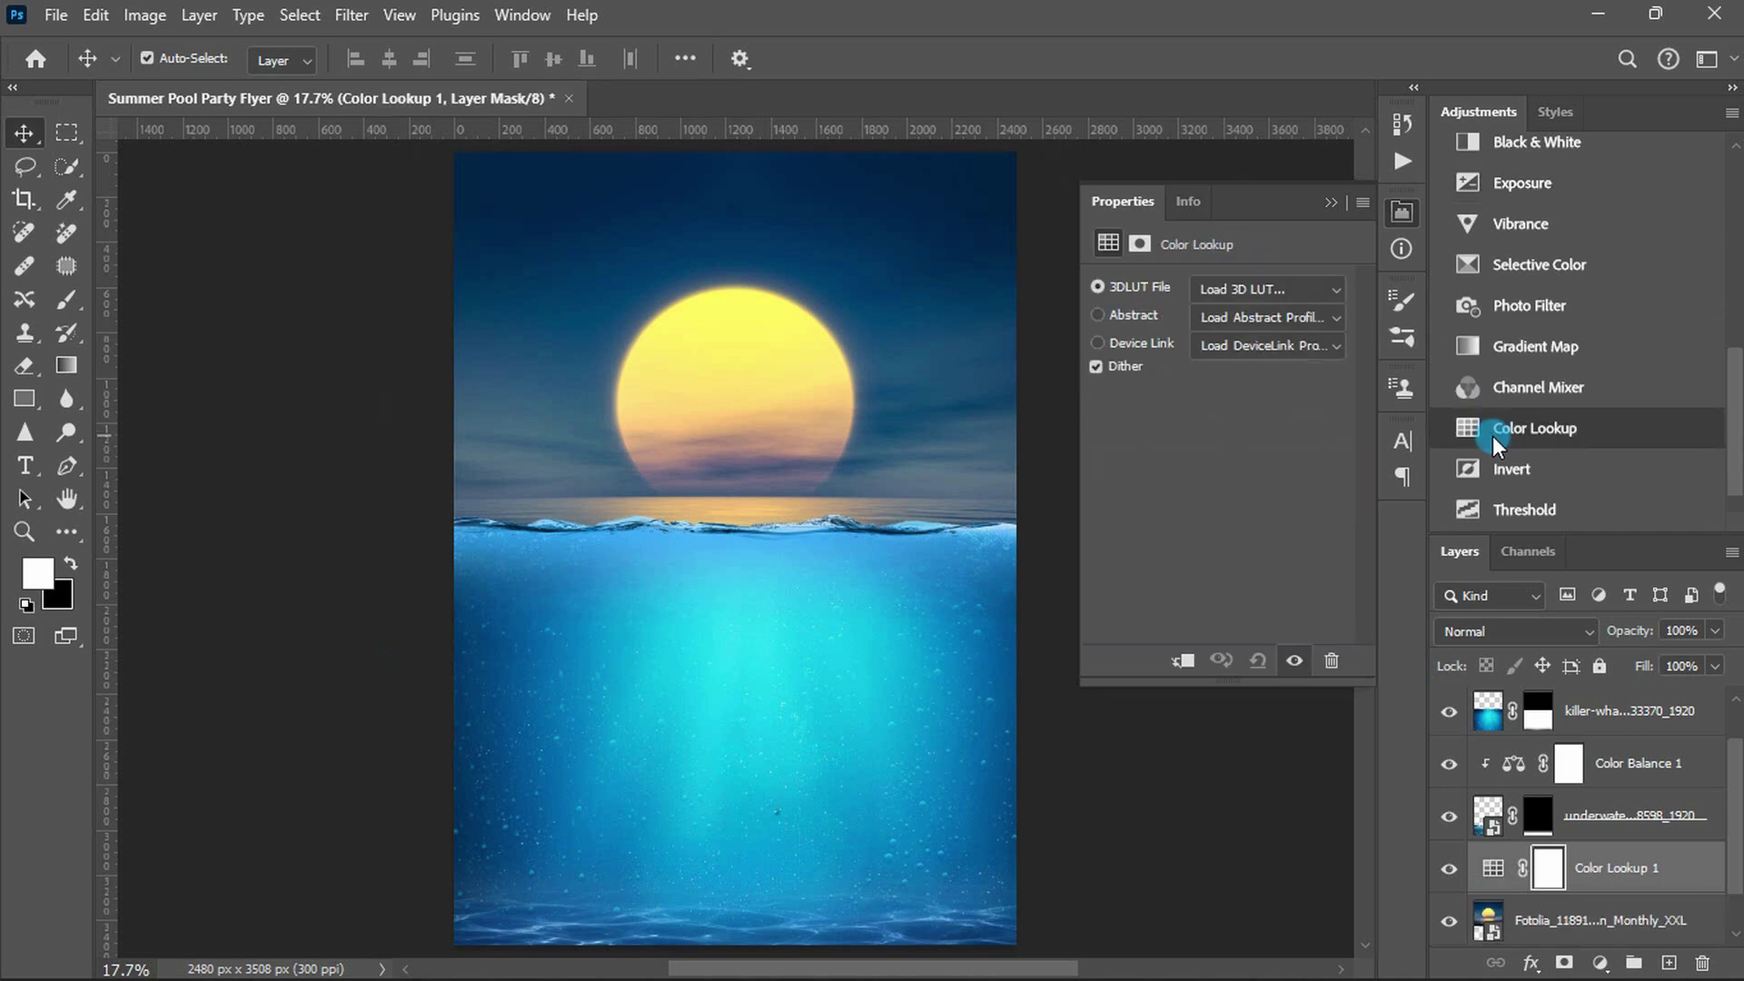
left_click(1283, 283)
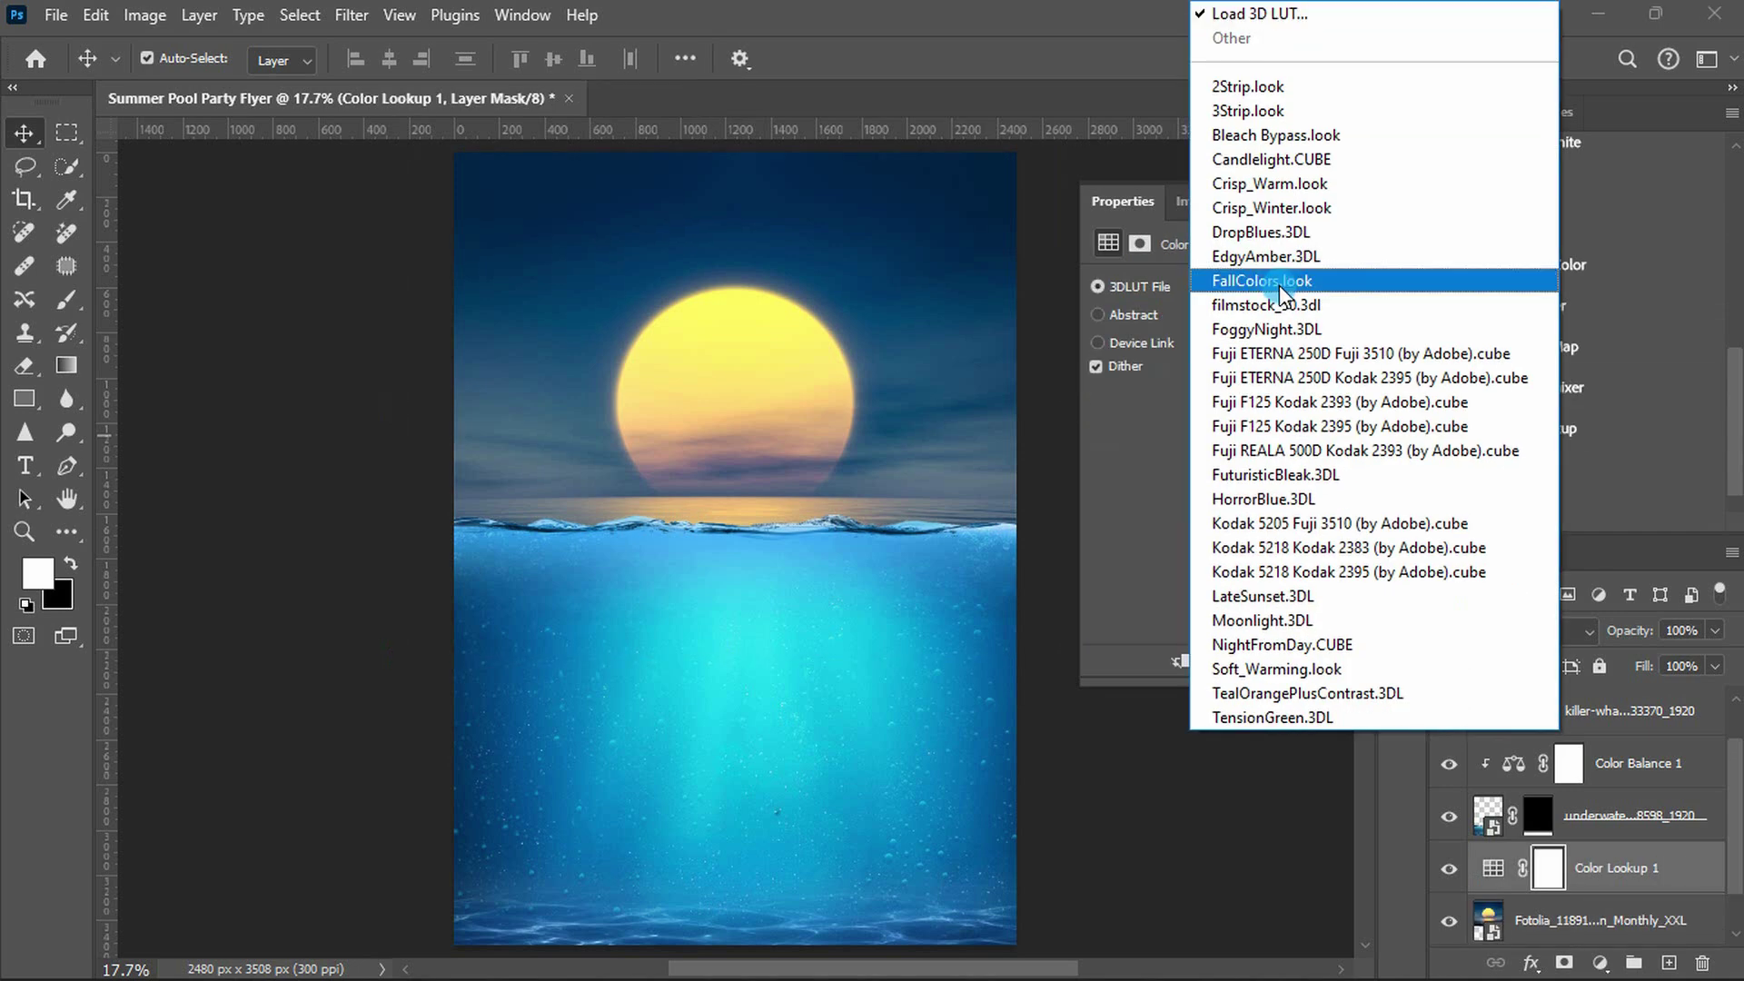
left_click(1280, 214)
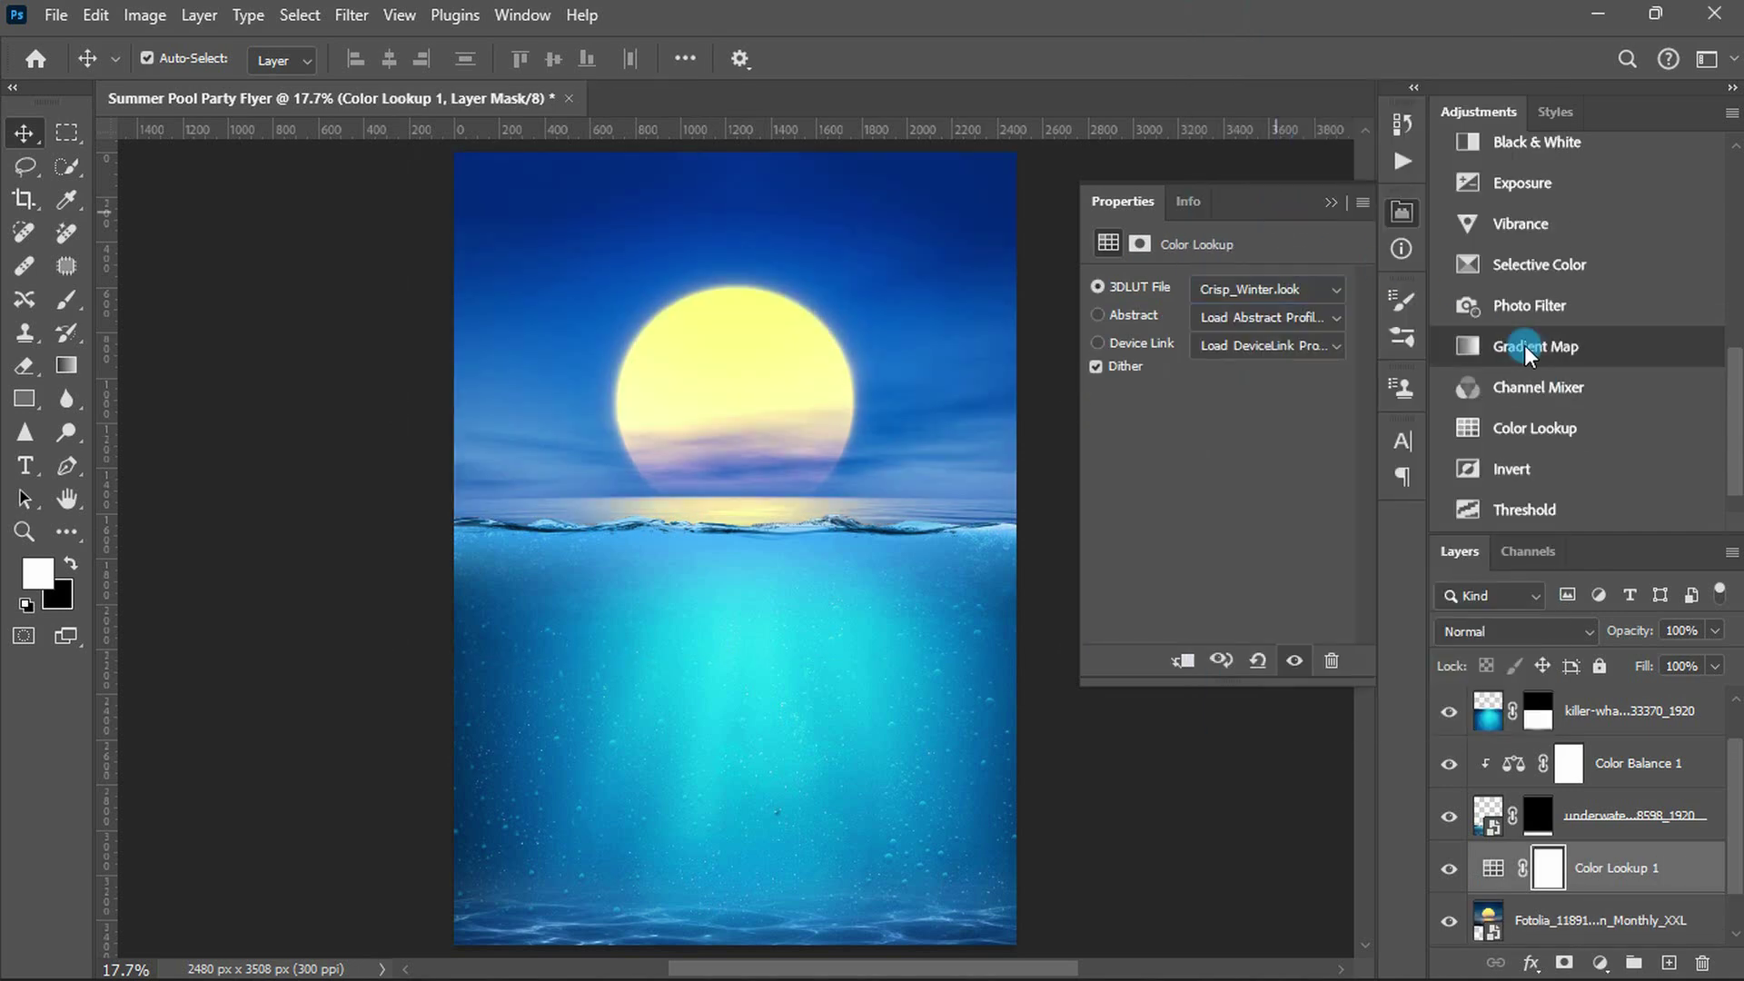
- Add a Brightness/Contrast adjustment with brightness 50 and contrast 25
scroll(1517, 350, "up", 3)
scroll(1525, 354, "up", 2)
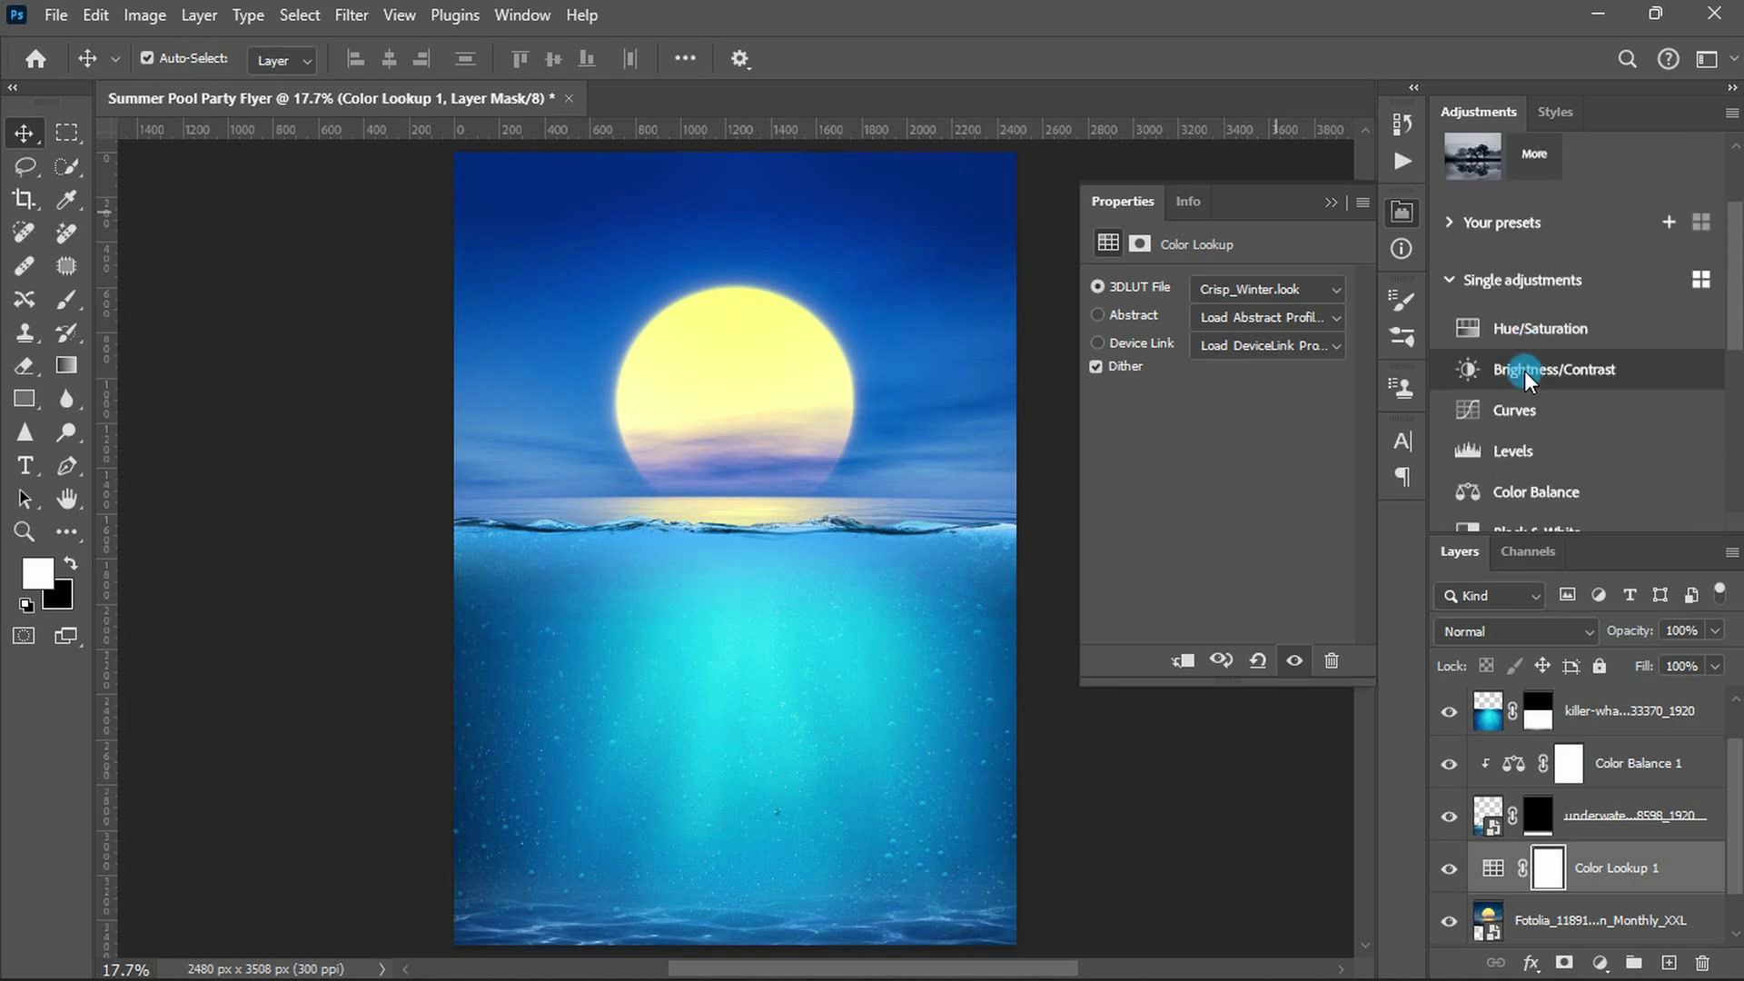
left_click(1527, 370)
type("50")
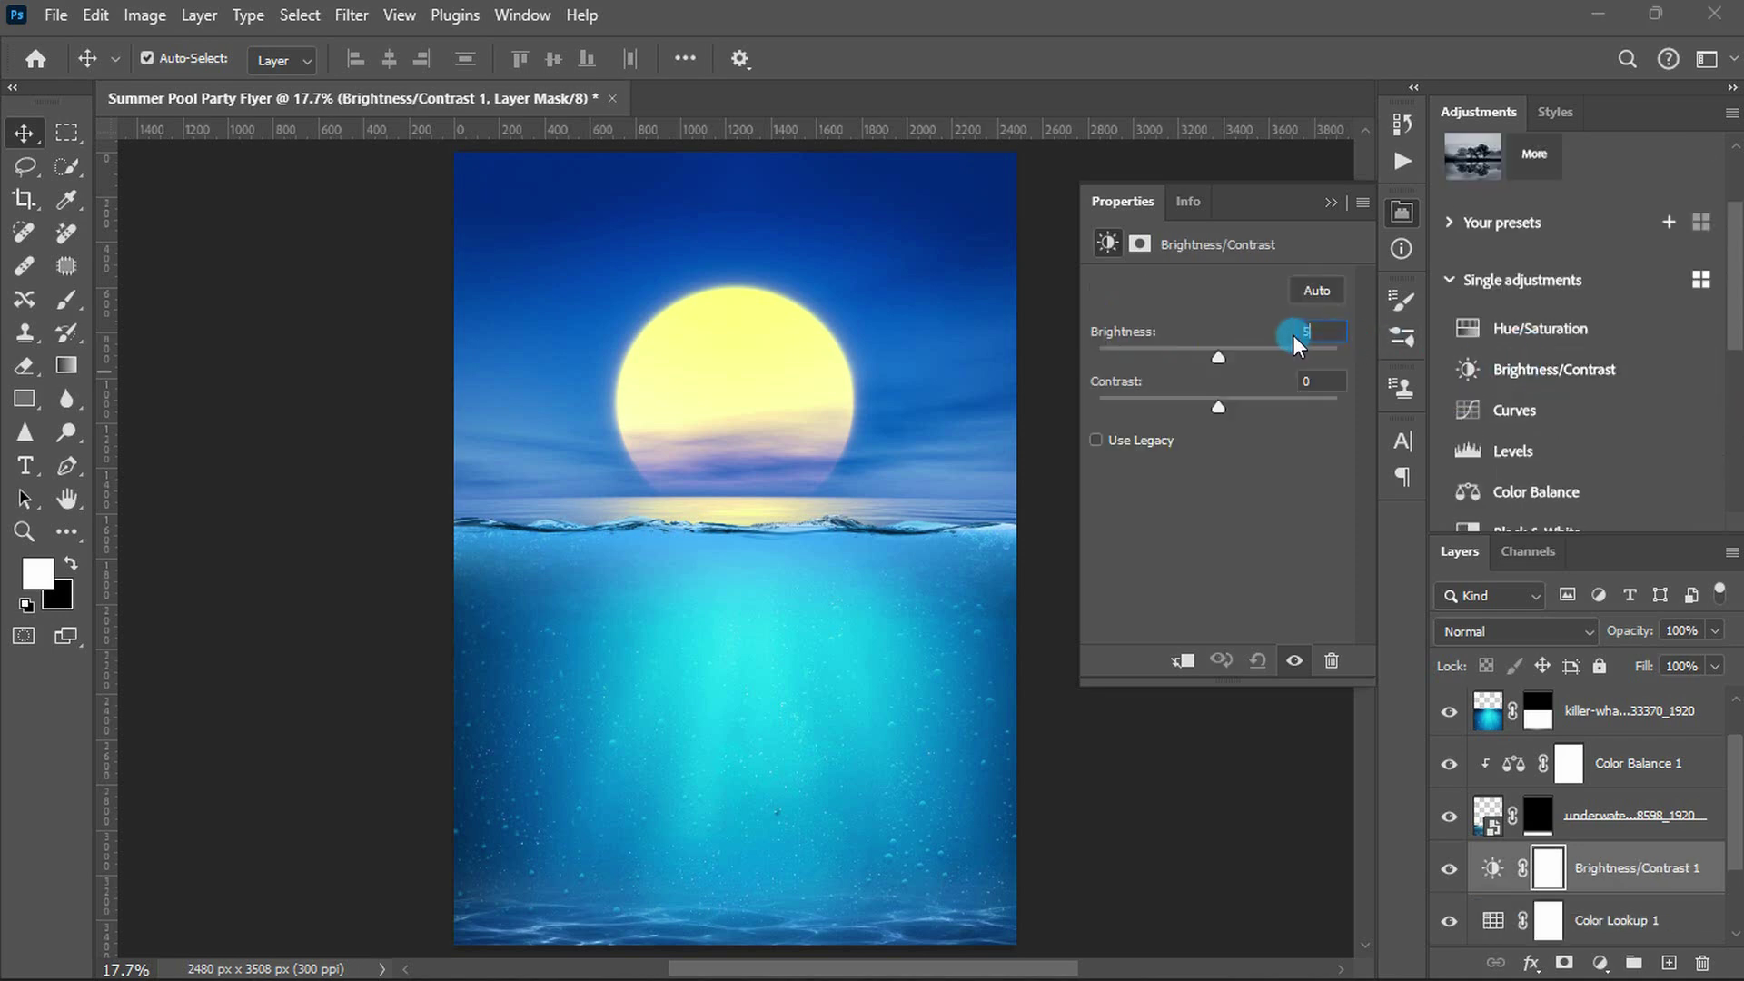
key("Tab")
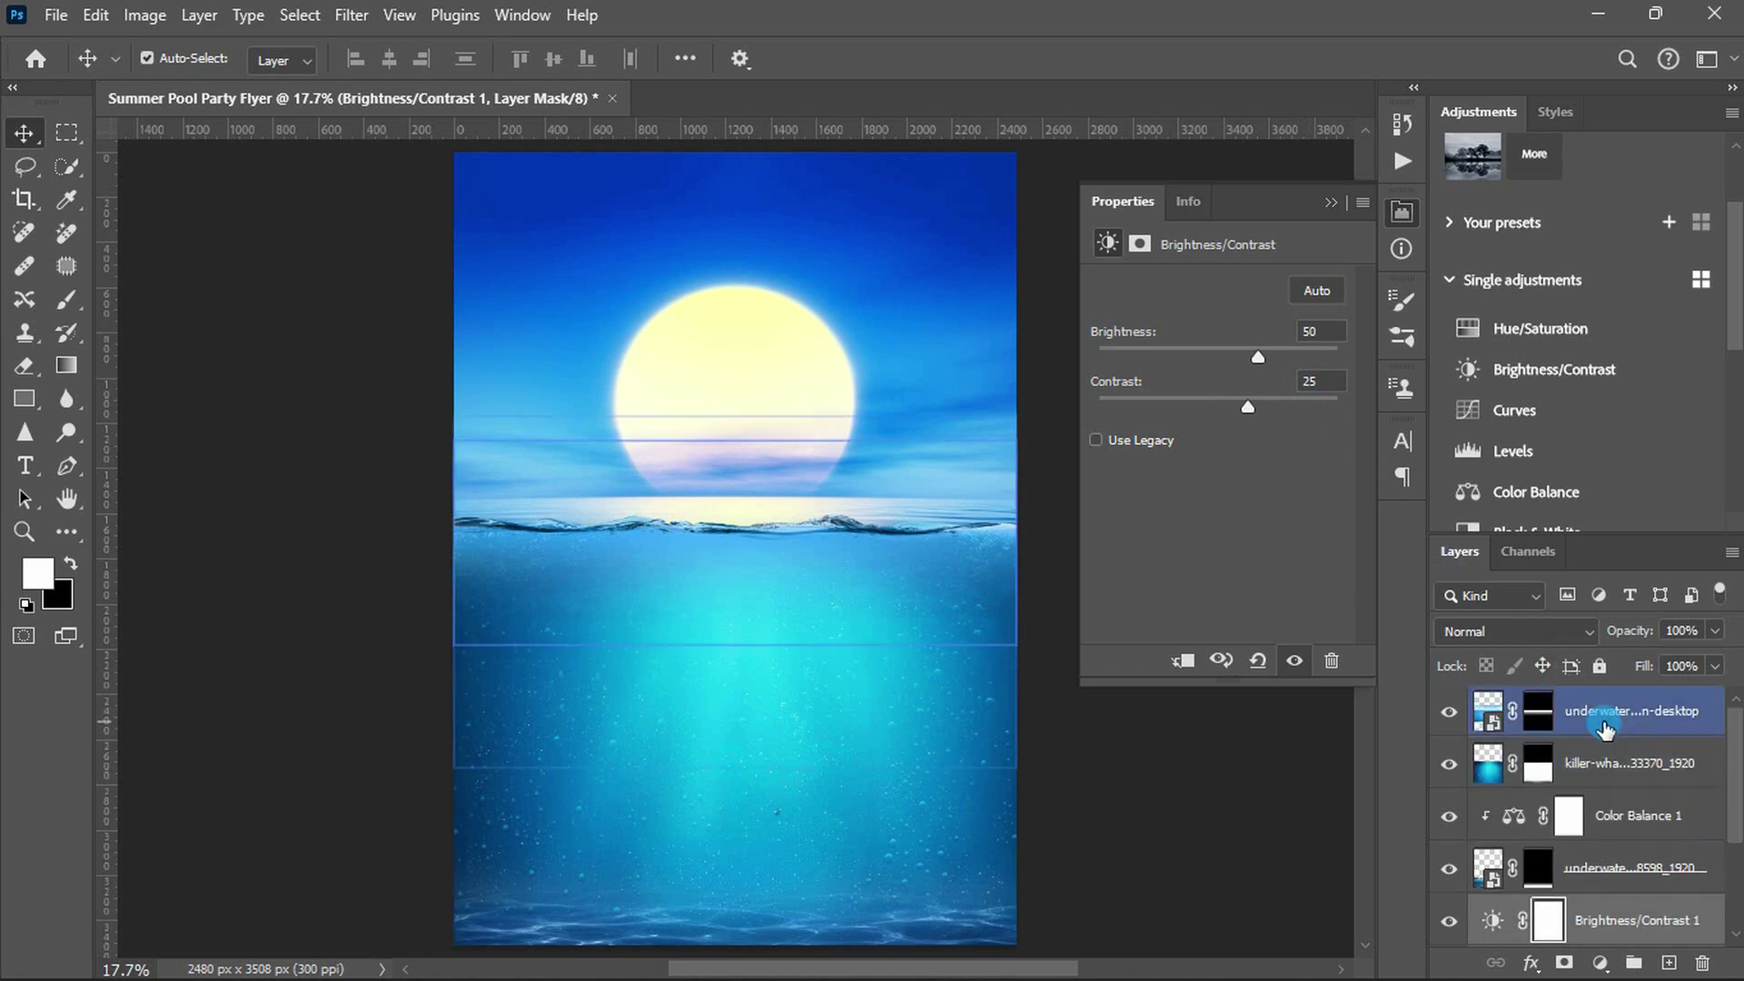
left_click(1538, 717)
left_click(1122, 627)
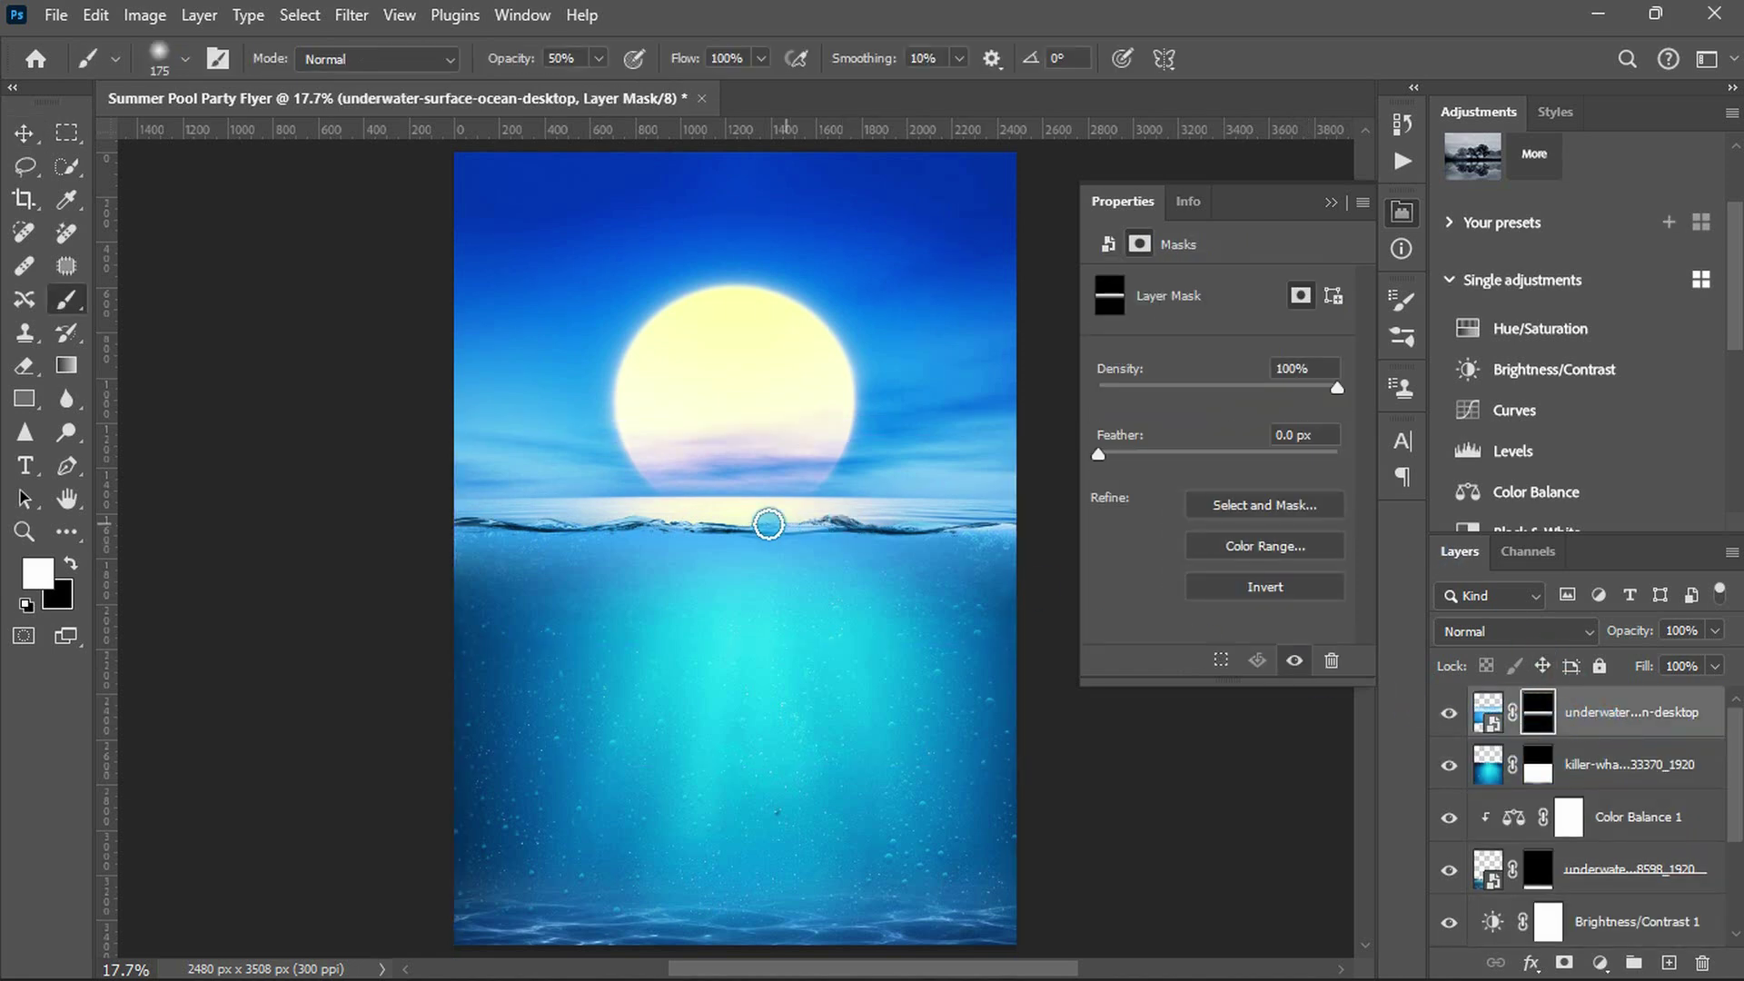
- Adjust the brush size and opacity, then paint black along the waterline on the surface layer's mask
scroll(740, 518, "up", 3)
key("bracketleft")
key("bracketleft")
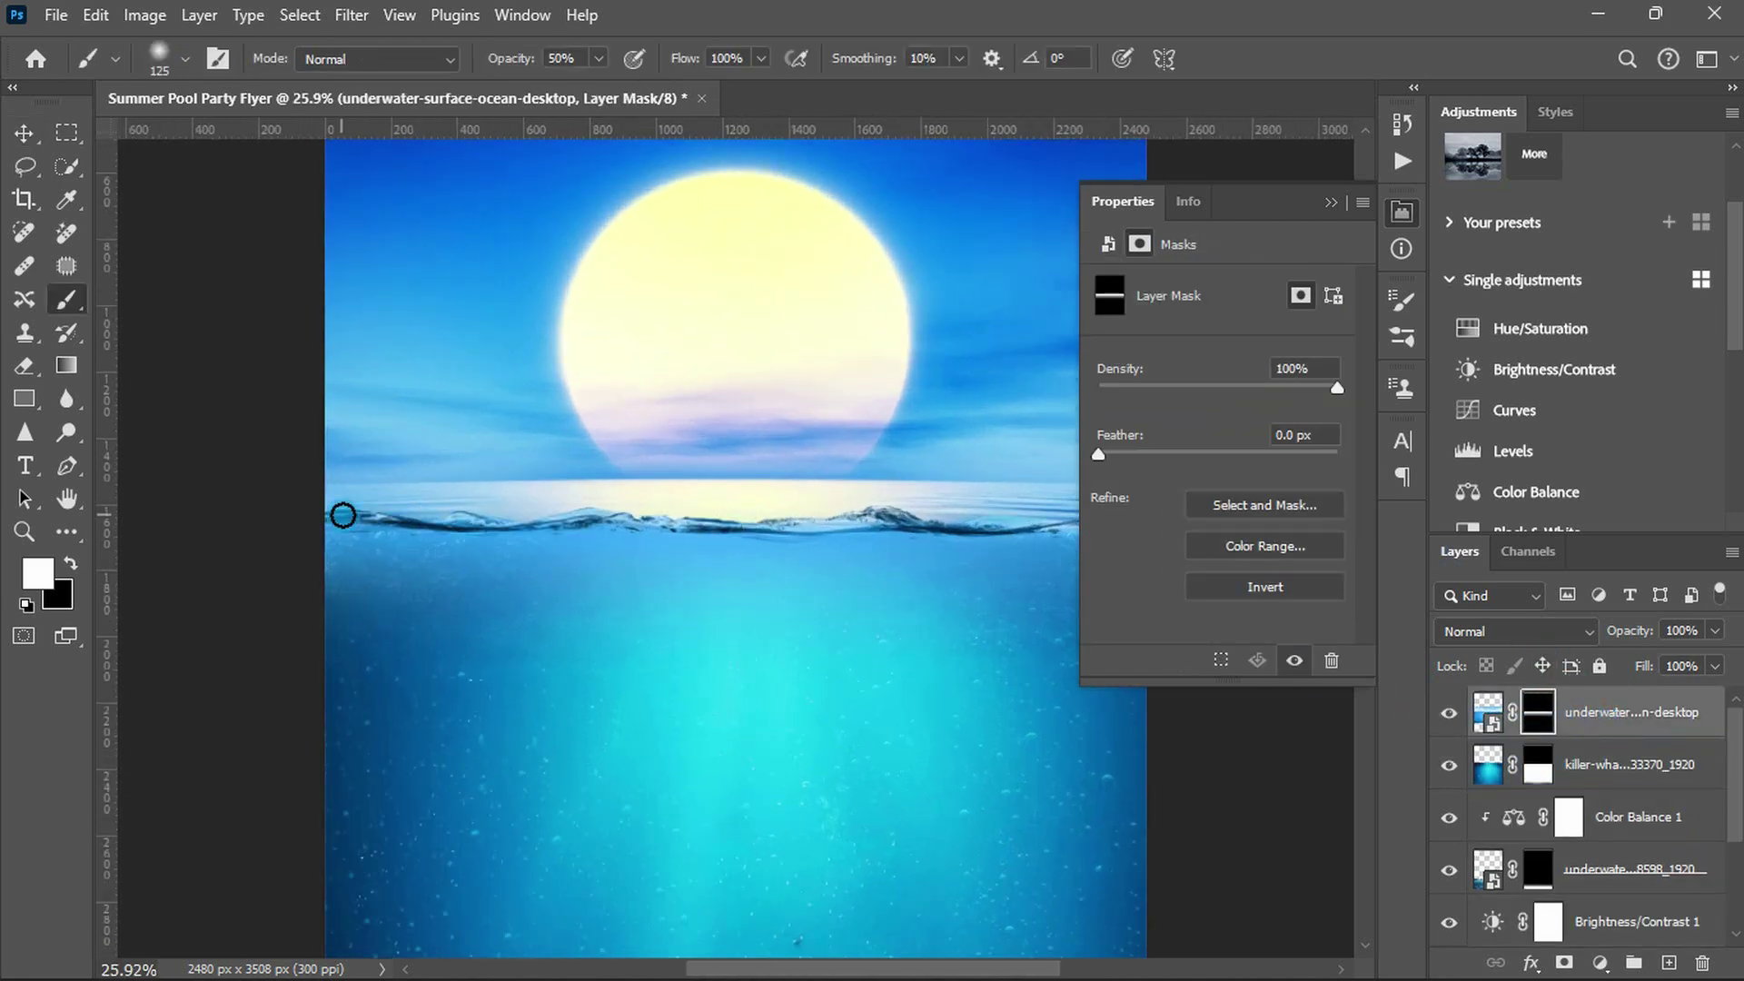
key("bracketright")
key("bracketright")
scroll(869, 515, "down", 1)
key("bracketright")
key("bracketright")
key("bracketright")
key("7")
key("5")
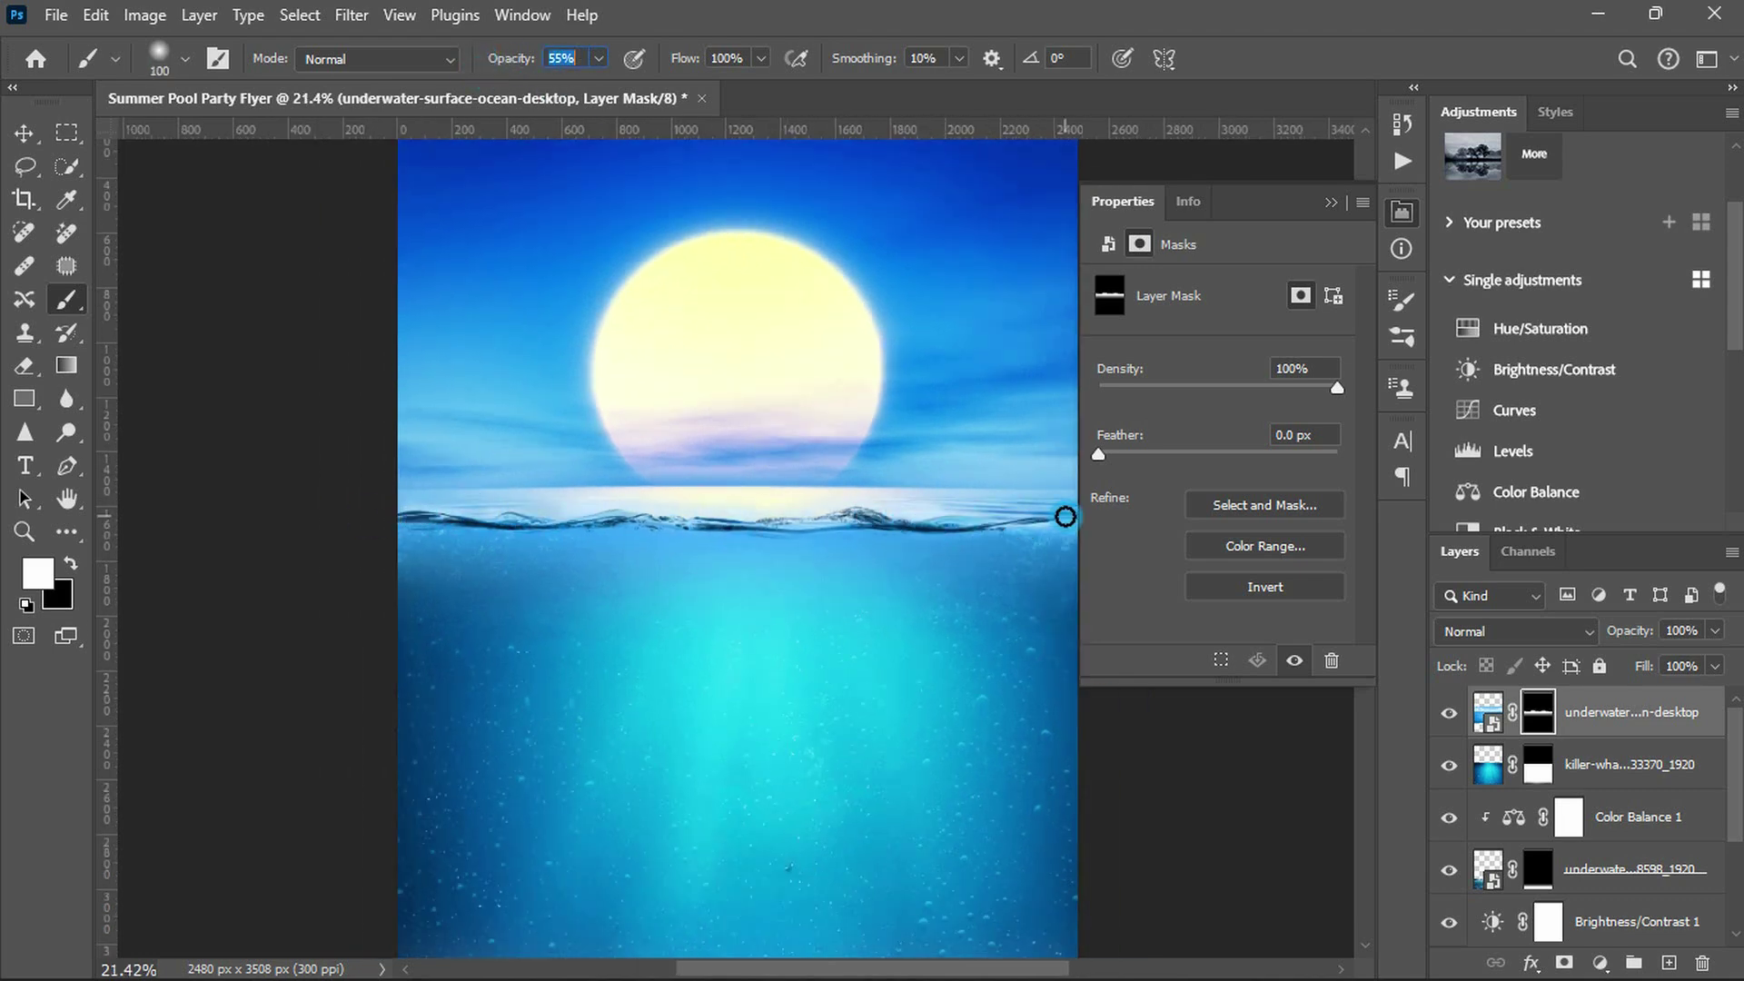
key("bracketright")
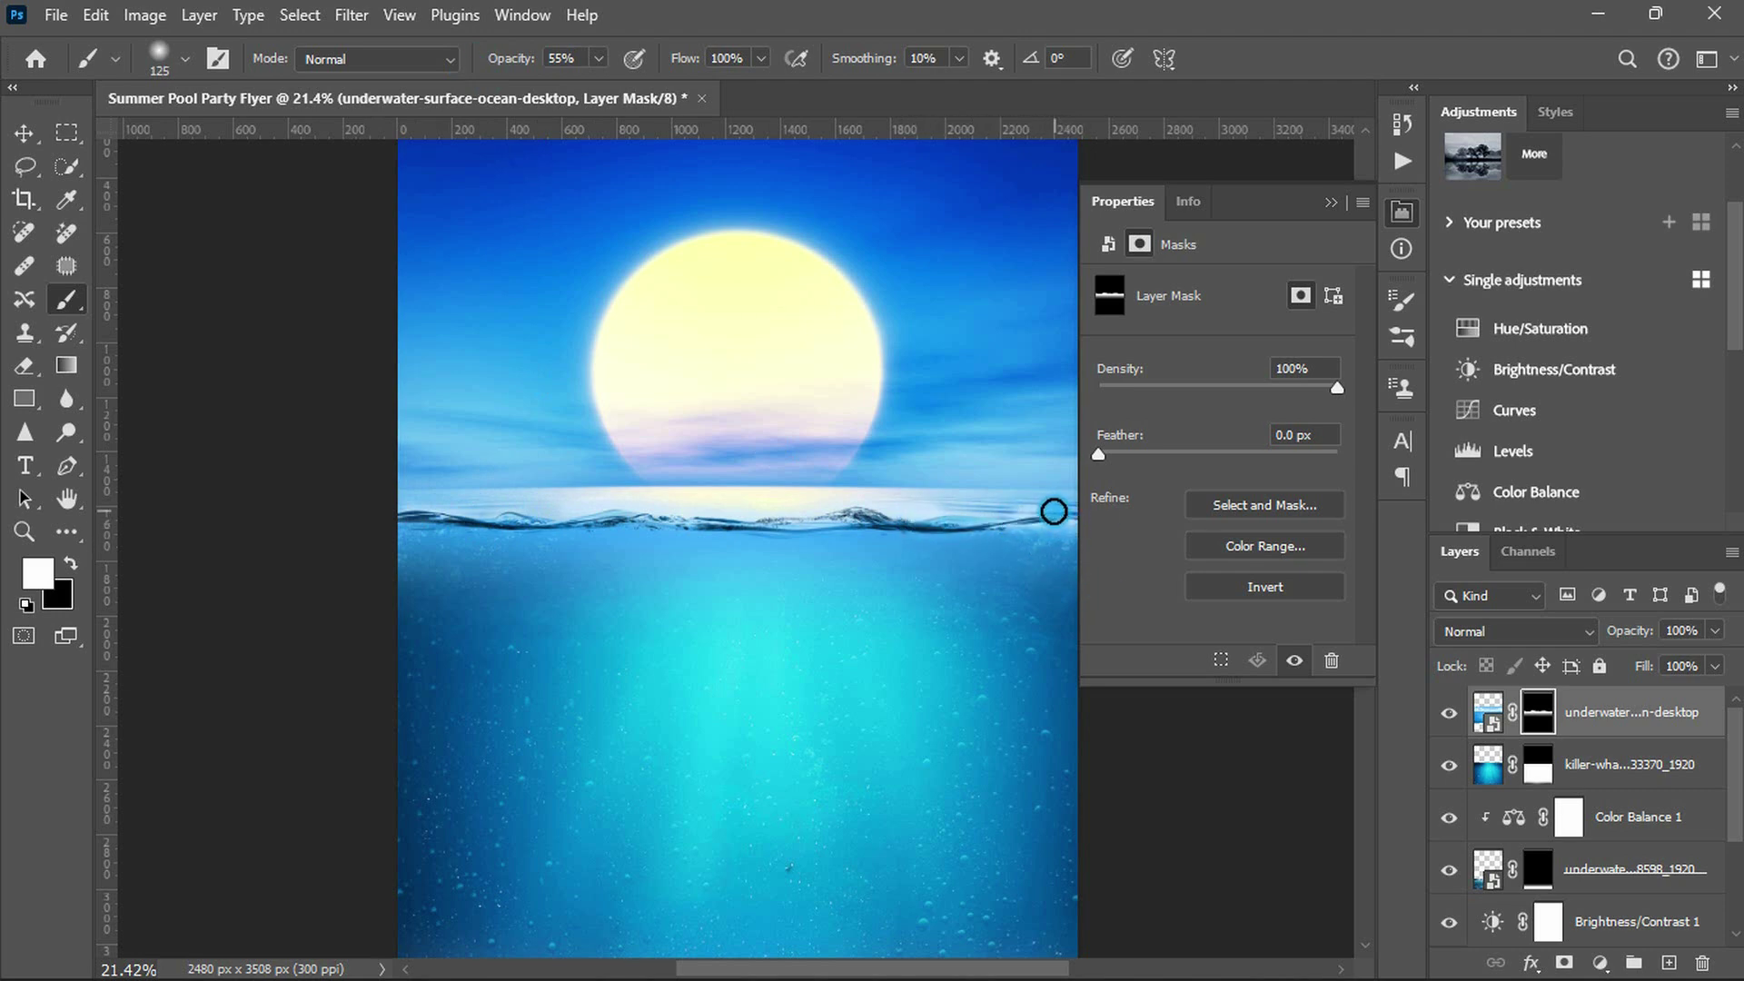
key("x")
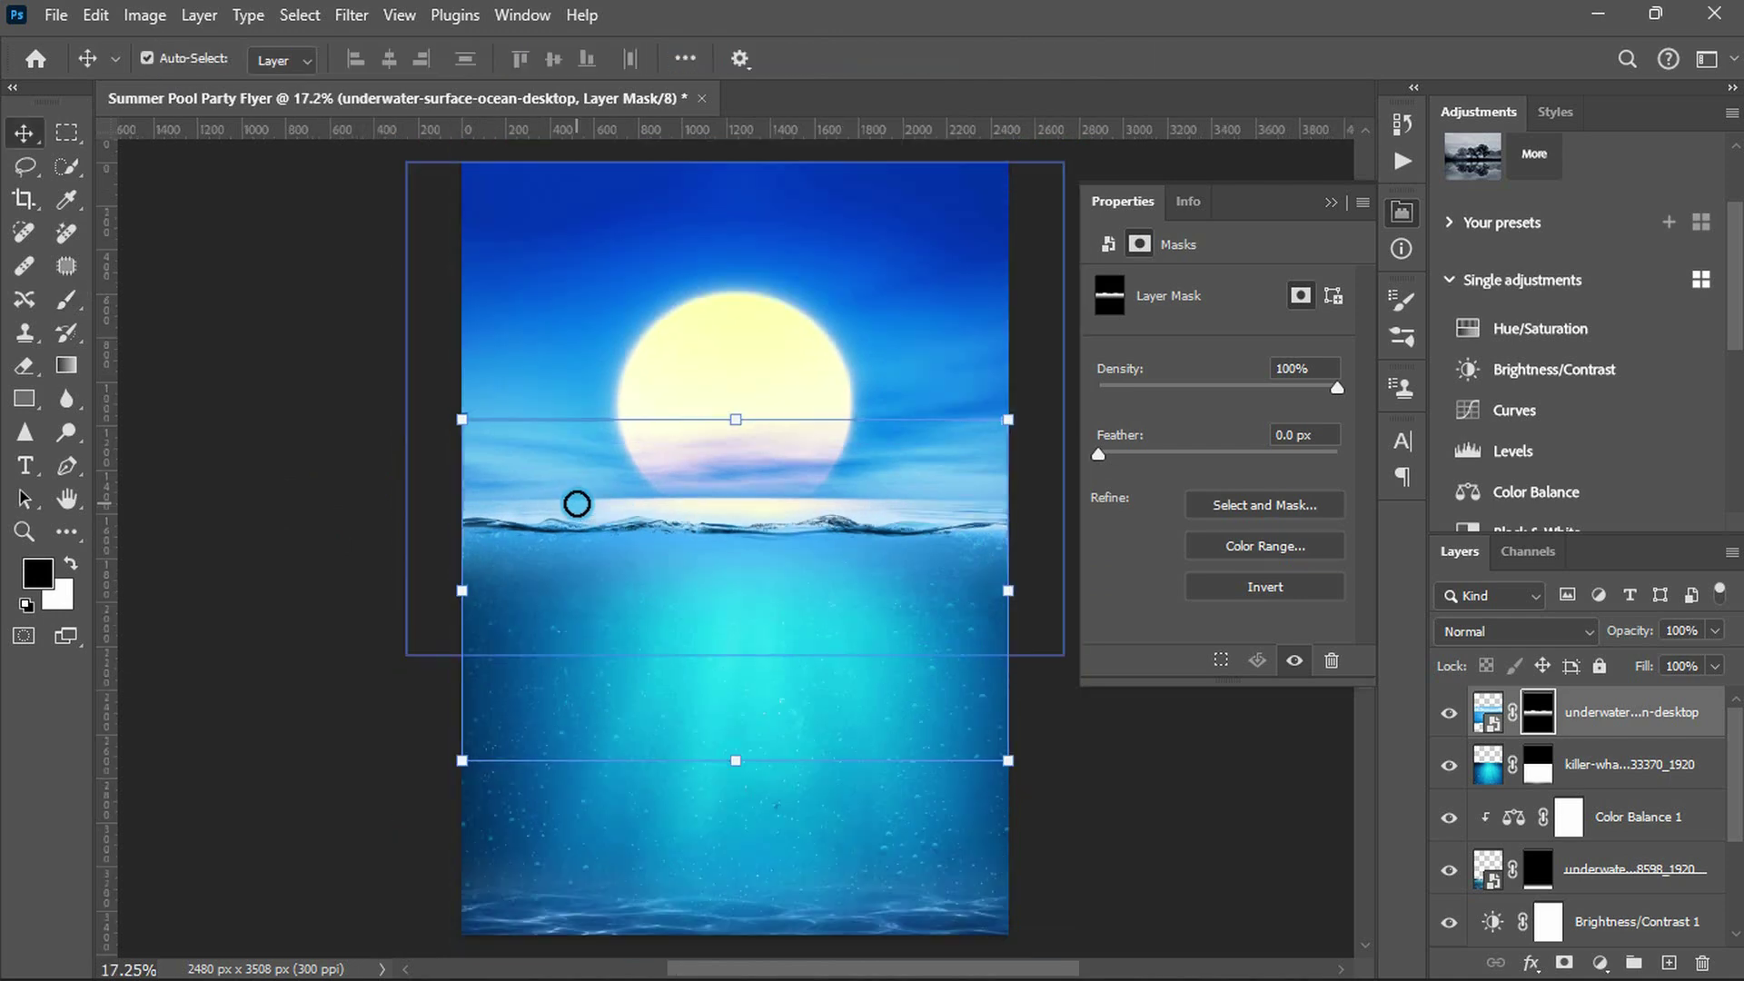
- Rasterize the palm leaves layer and copy its right-hand fronds onto a new Layer 1
right_click(1541, 705)
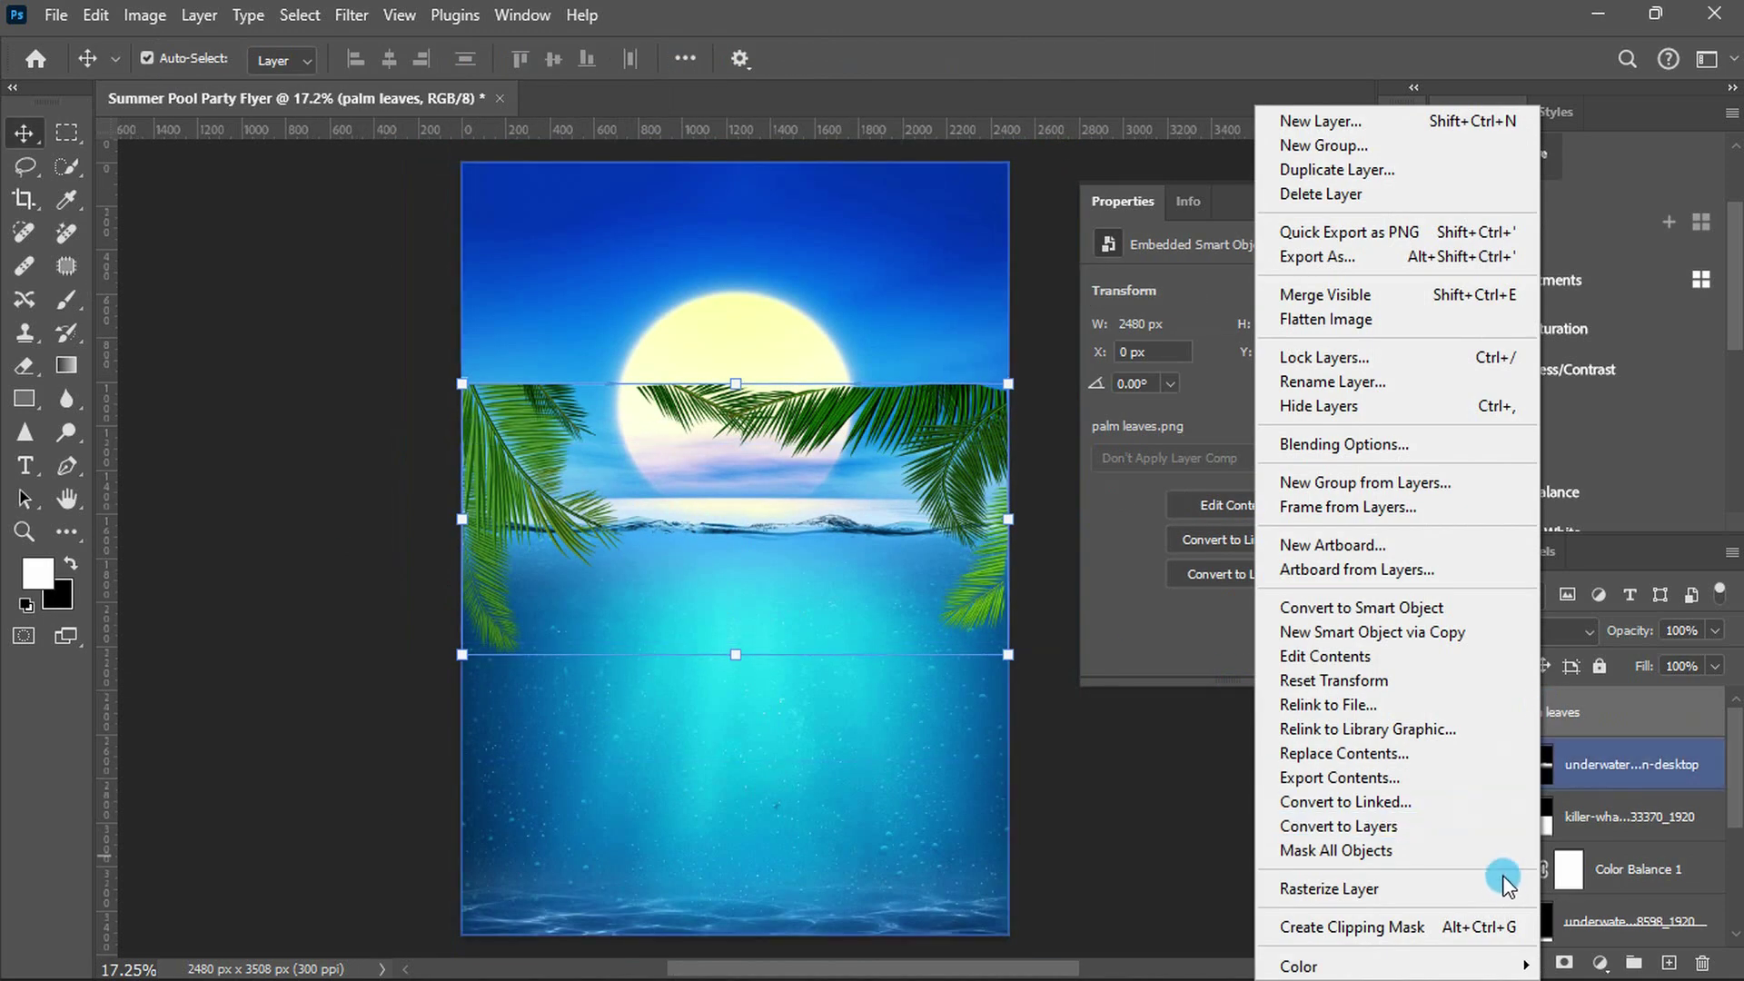
left_click(1501, 879)
left_click(1490, 717, "ctrl")
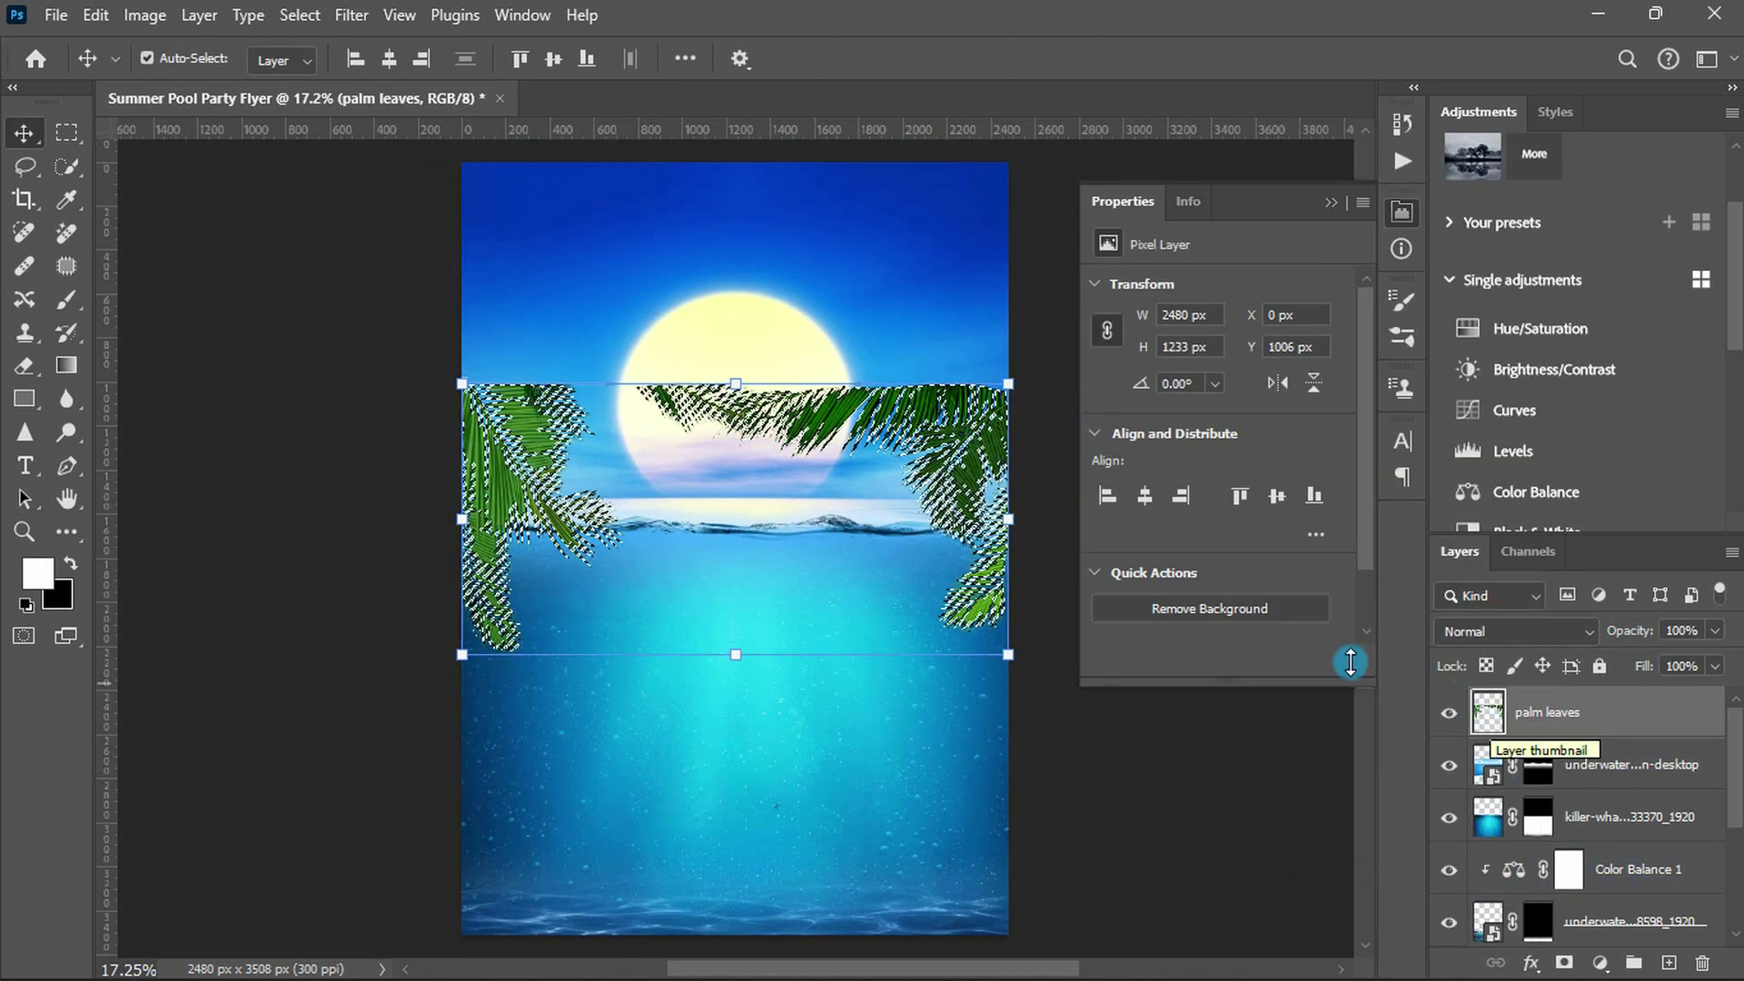
key("m")
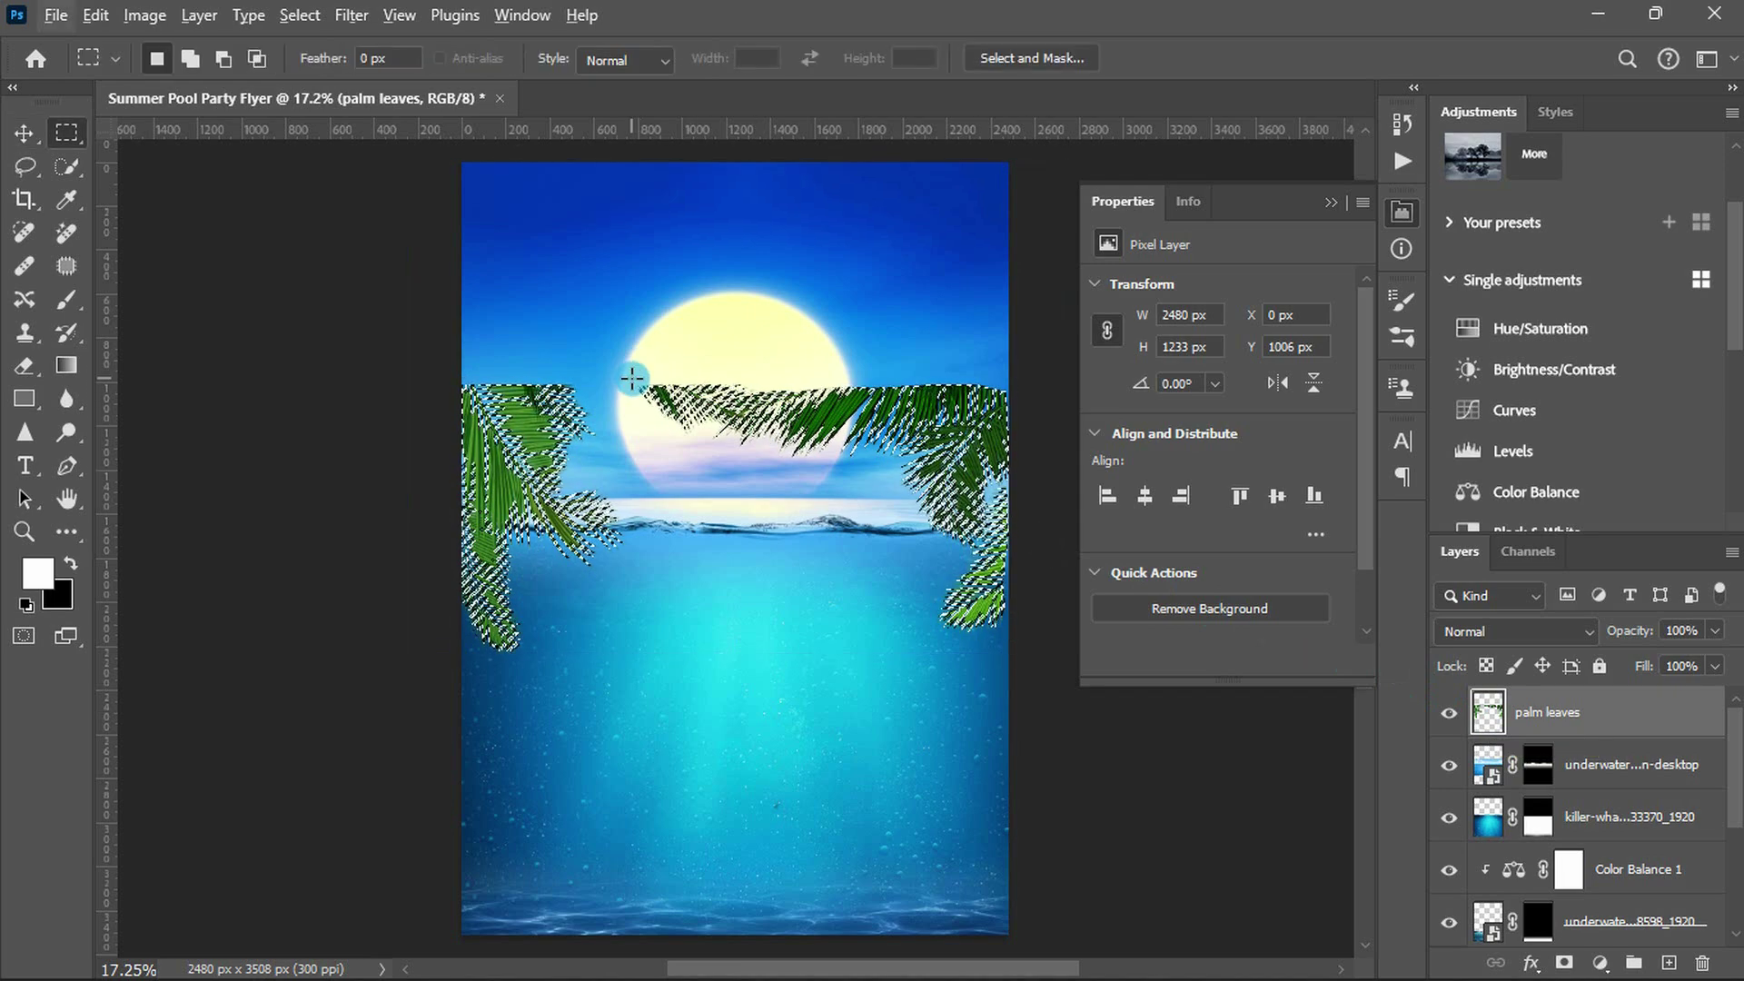
mouse_move(631, 379)
left_mouse_down()
mouse_move(639, 564)
mouse_move(378, 708)
left_mouse_up()
right_click(903, 398)
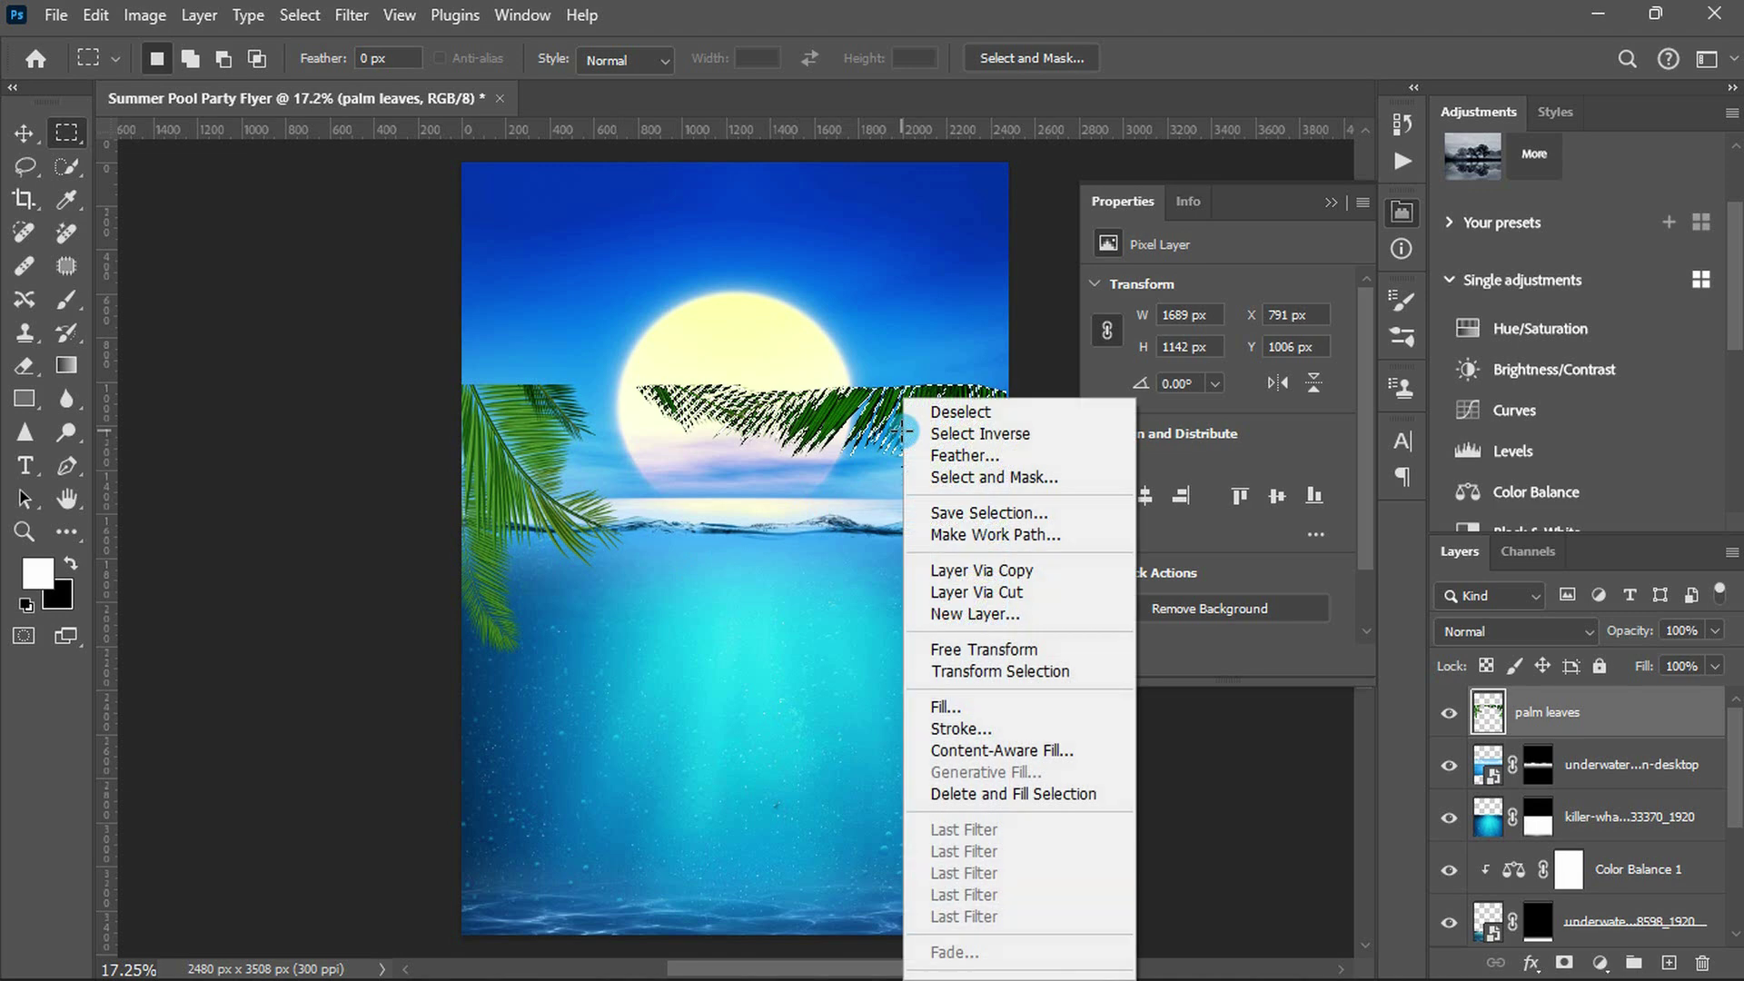
left_click(963, 570)
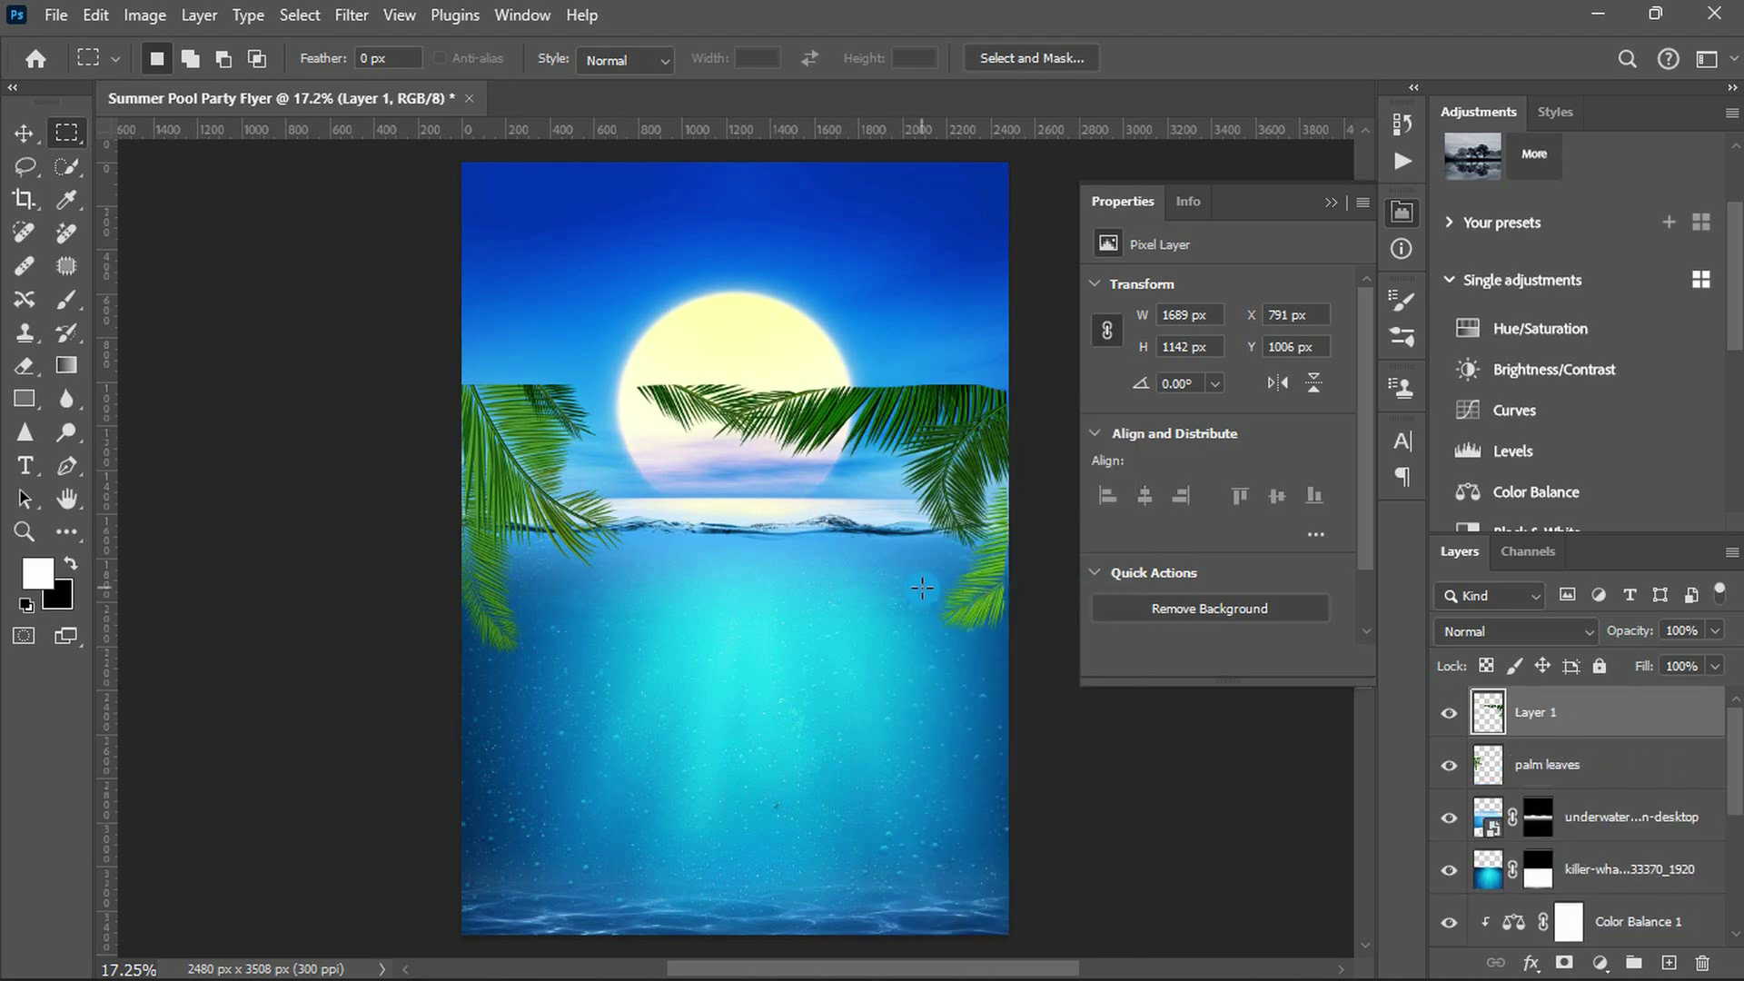
- Move the left palm fronds up into the top-left corner
key("ctrl+t")
left_click_drag(556, 517, 556, 290)
key("Return")
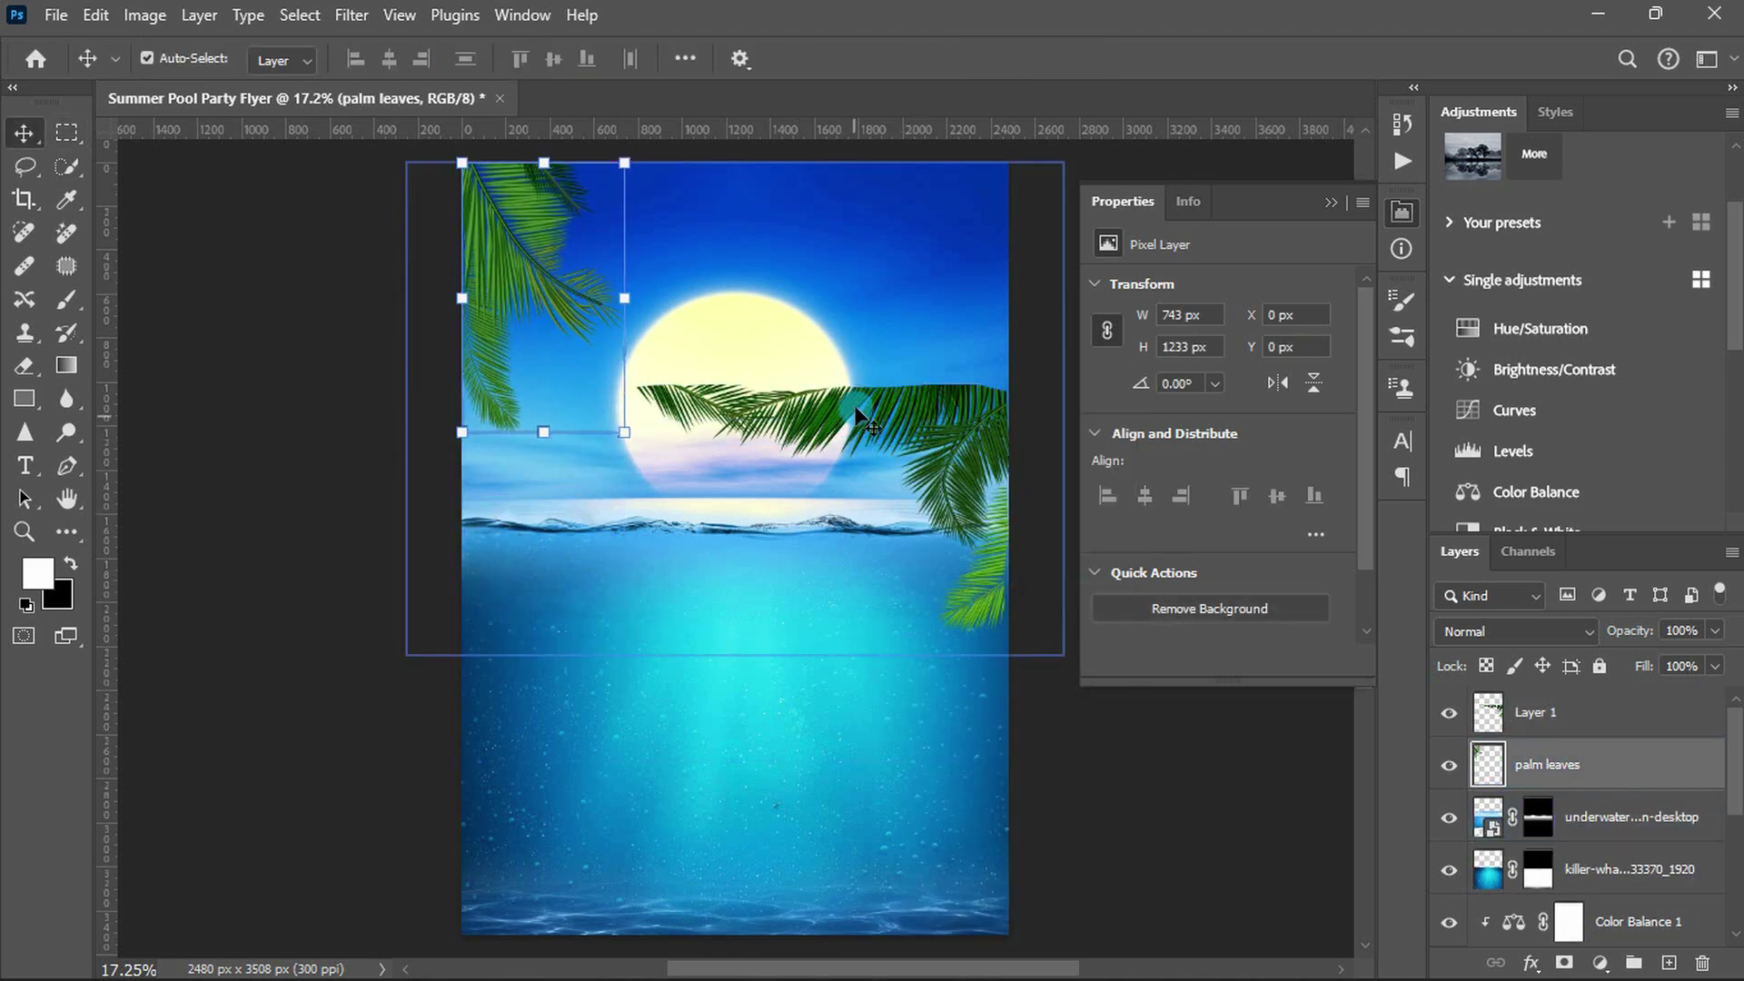
- Enlarge, tilt and nudge the Layer 1 fronds into the top-right corner
left_click(1535, 712)
key("ctrl+t")
left_click_drag(840, 401, 840, 193)
left_click_drag(636, 418, 502, 472)
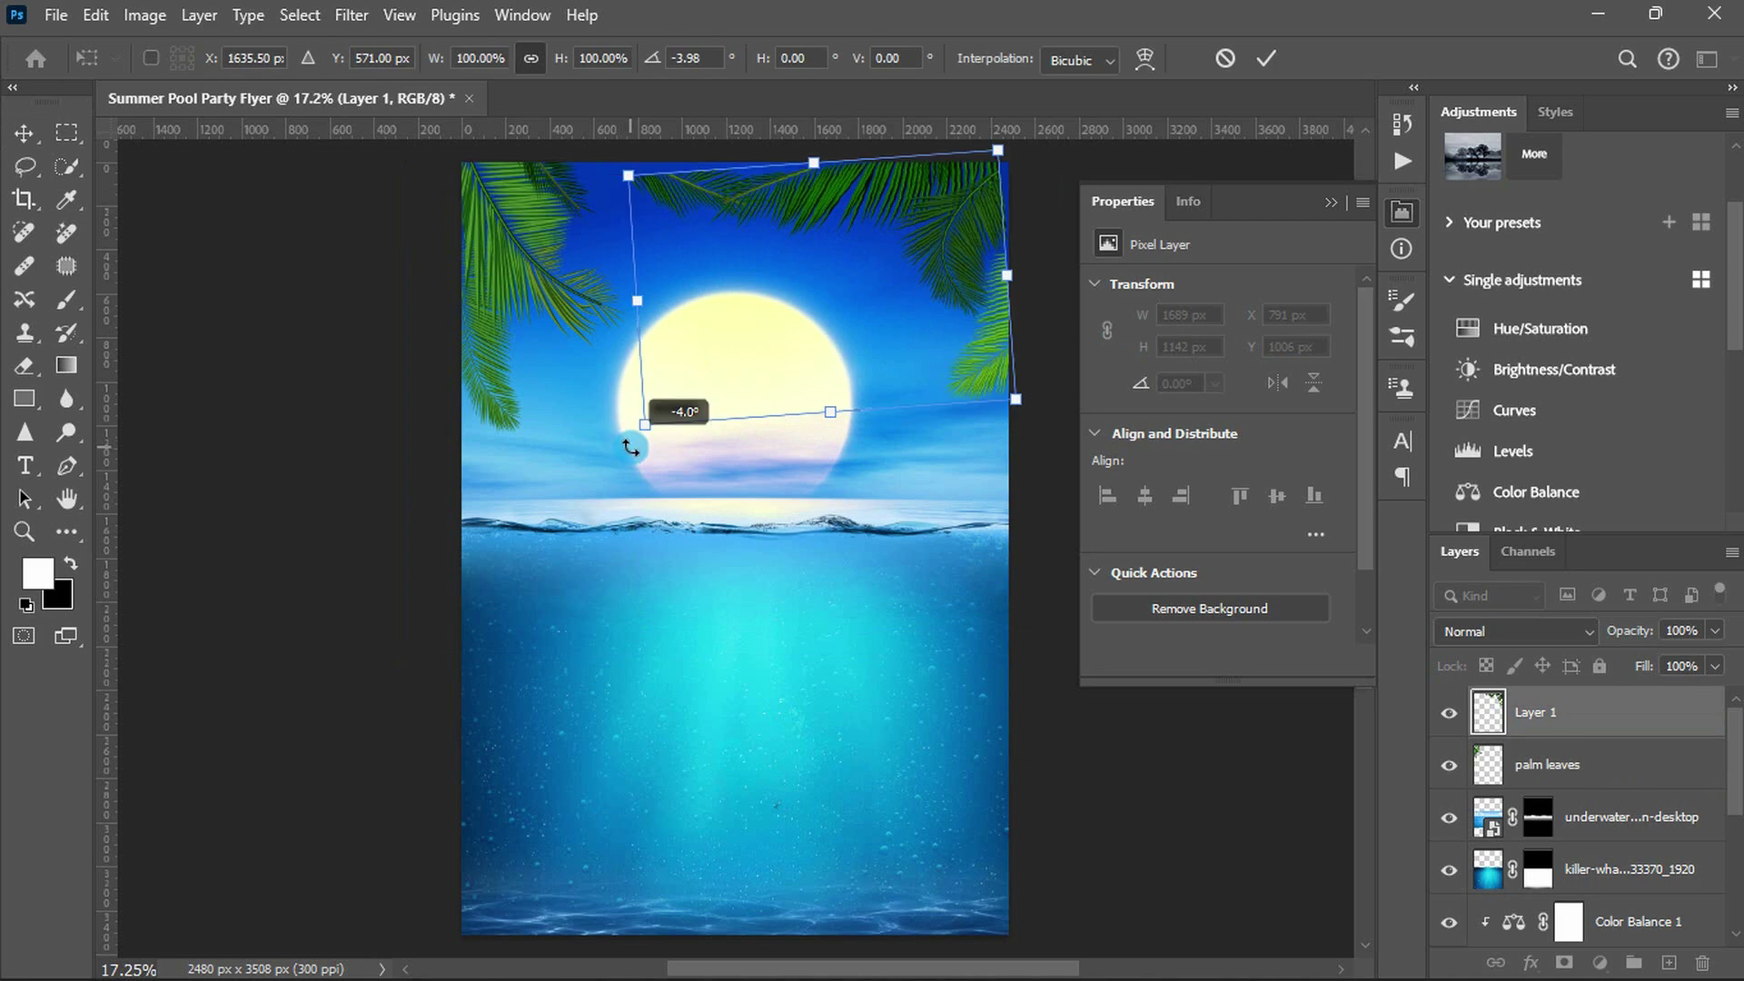
left_click_drag(1071, 219, 1018, 182)
left_click_drag(1043, 319, 962, 196)
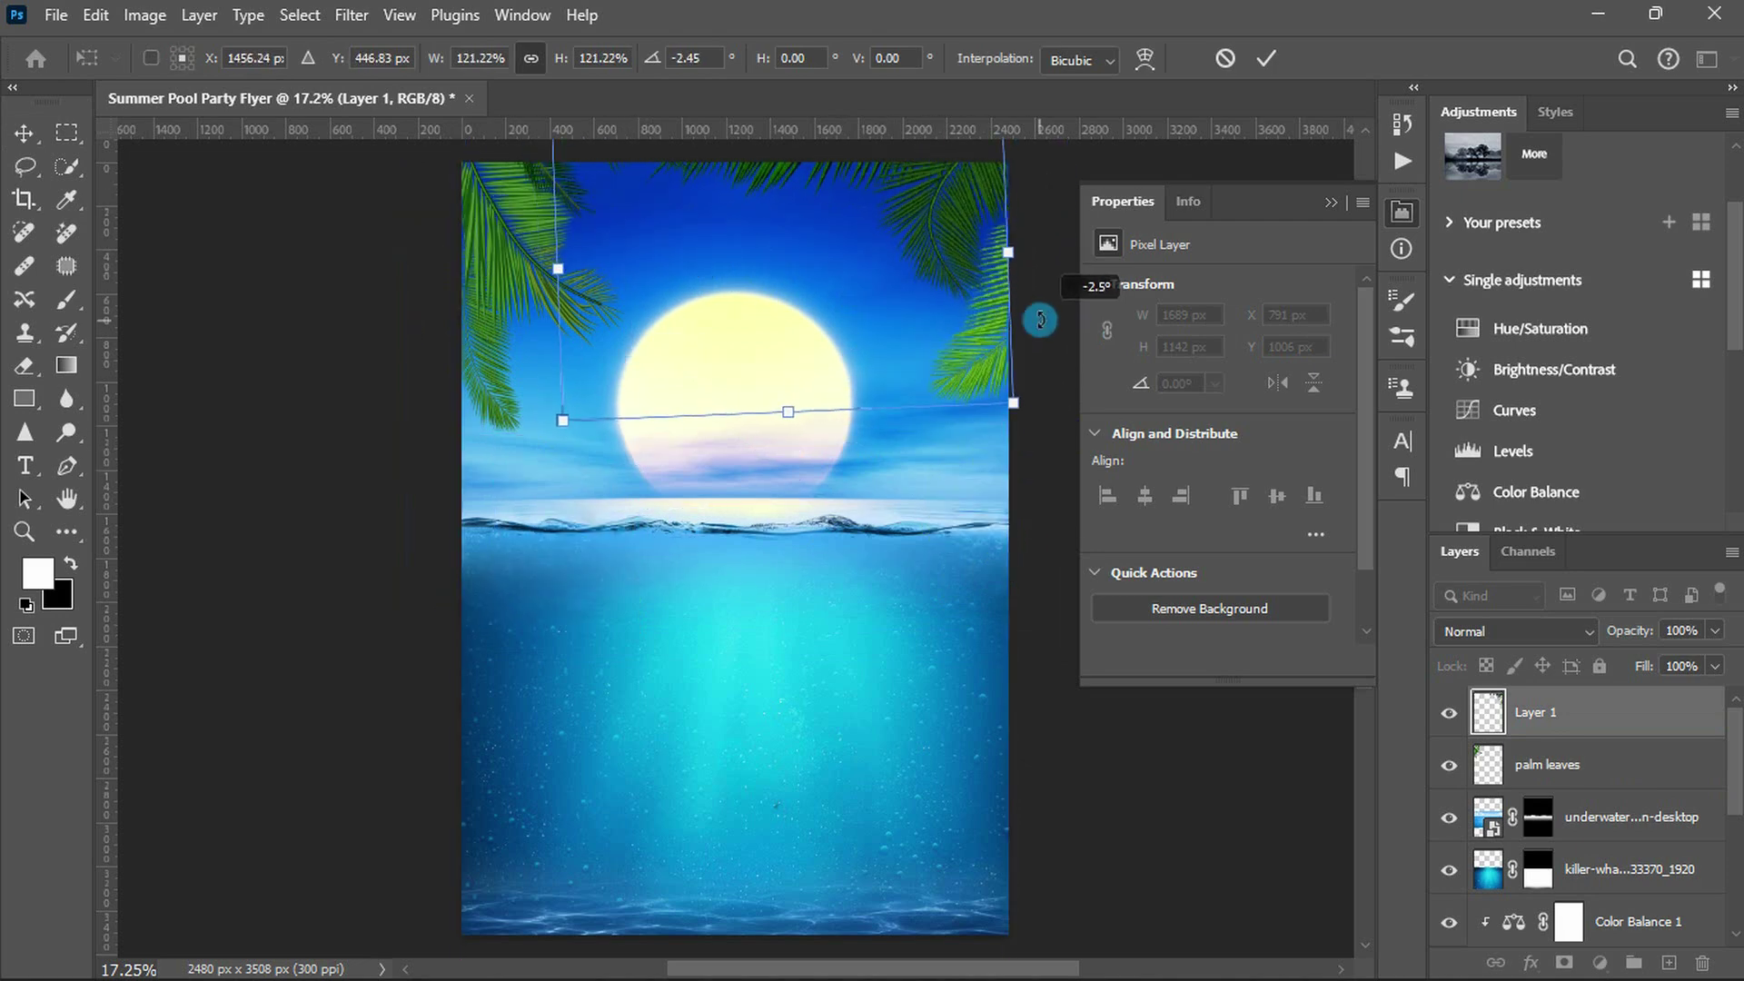
mouse_move(1032, 378)
left_mouse_down()
mouse_move(778, 432)
mouse_move(950, 407)
left_mouse_up()
key("Up")
key("Up")
key("Up")
key("Left")
key("Left")
key("Left")
key("Up")
key("Return")
left_click(493, 298)
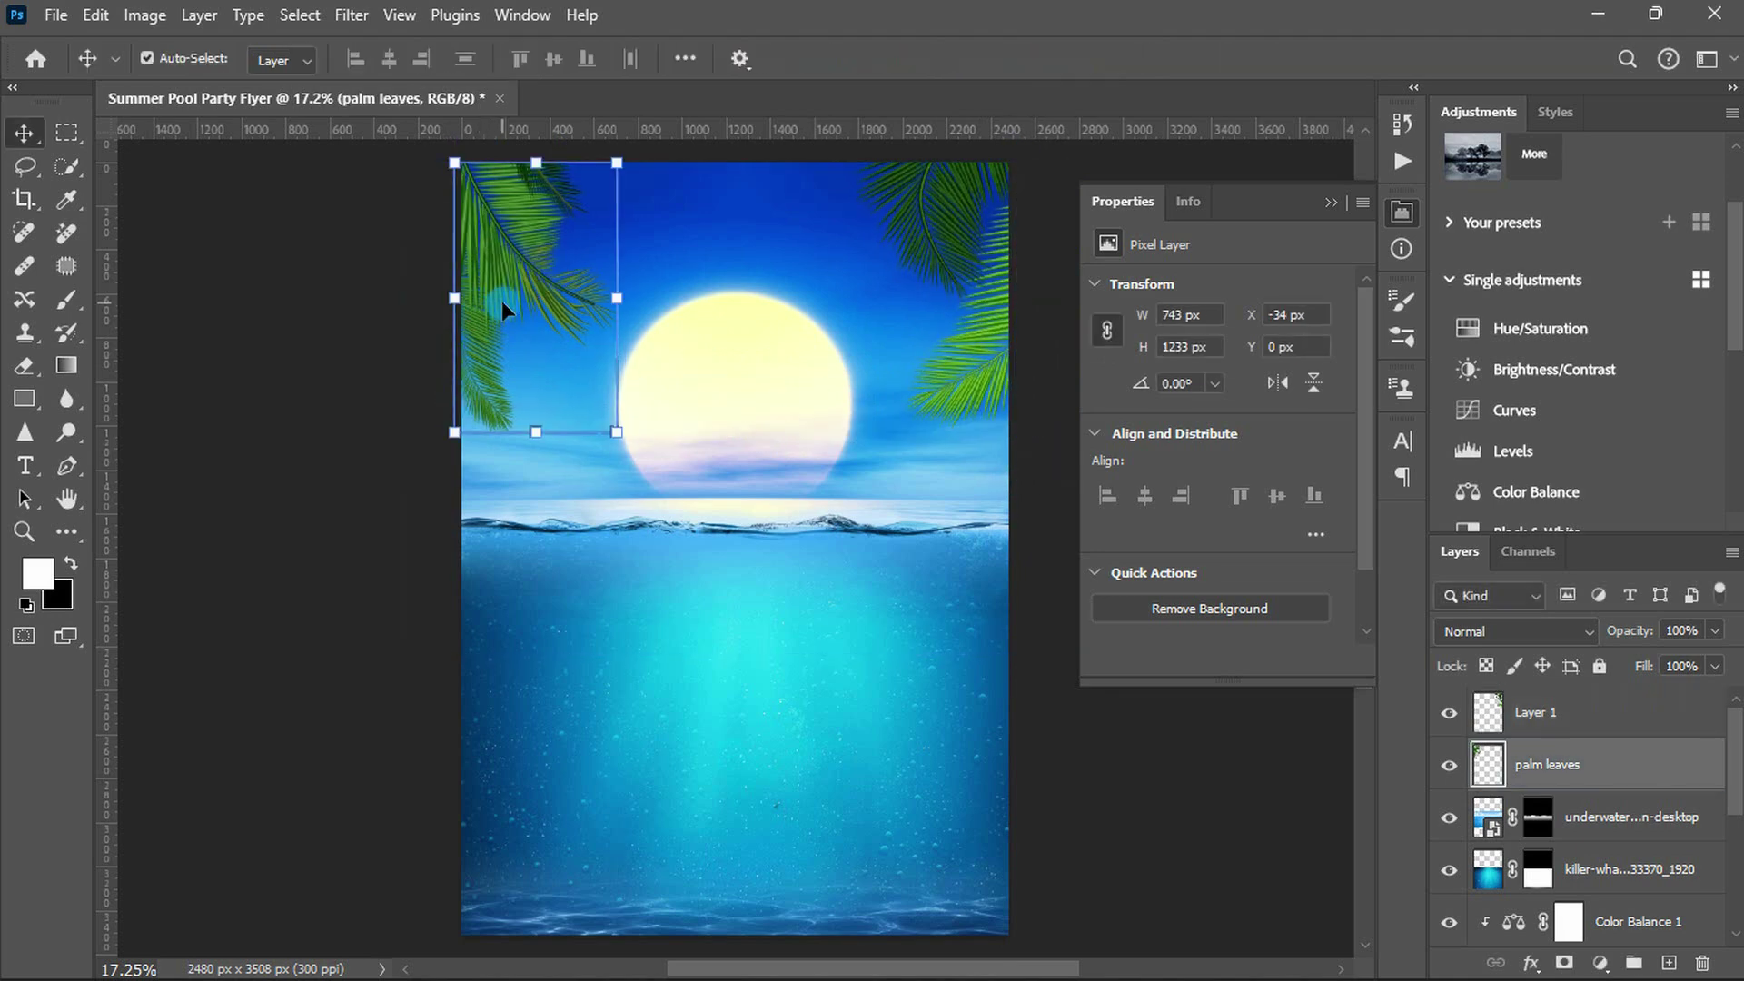
- Add a Color Balance on the palm leaves with Highlights at +50, +70, −40
scroll(1560, 384, "down", 3)
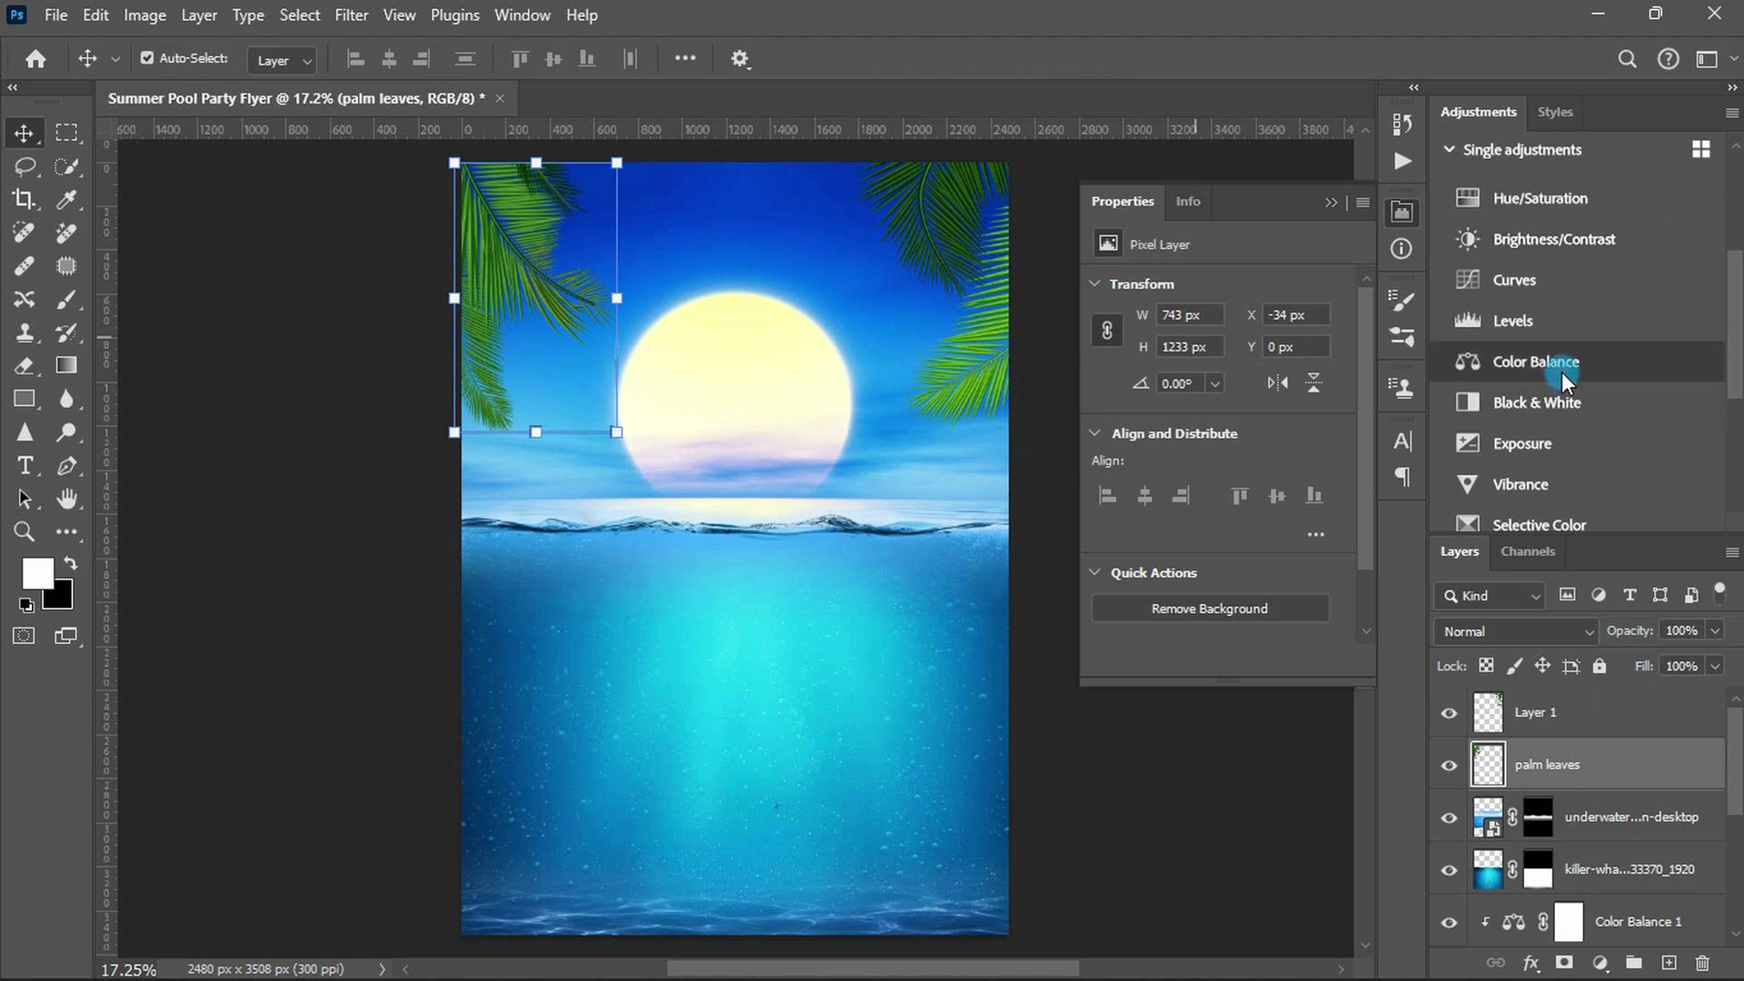
left_click(1562, 367)
left_click(1172, 297)
left_click(1173, 361)
left_click(1316, 336)
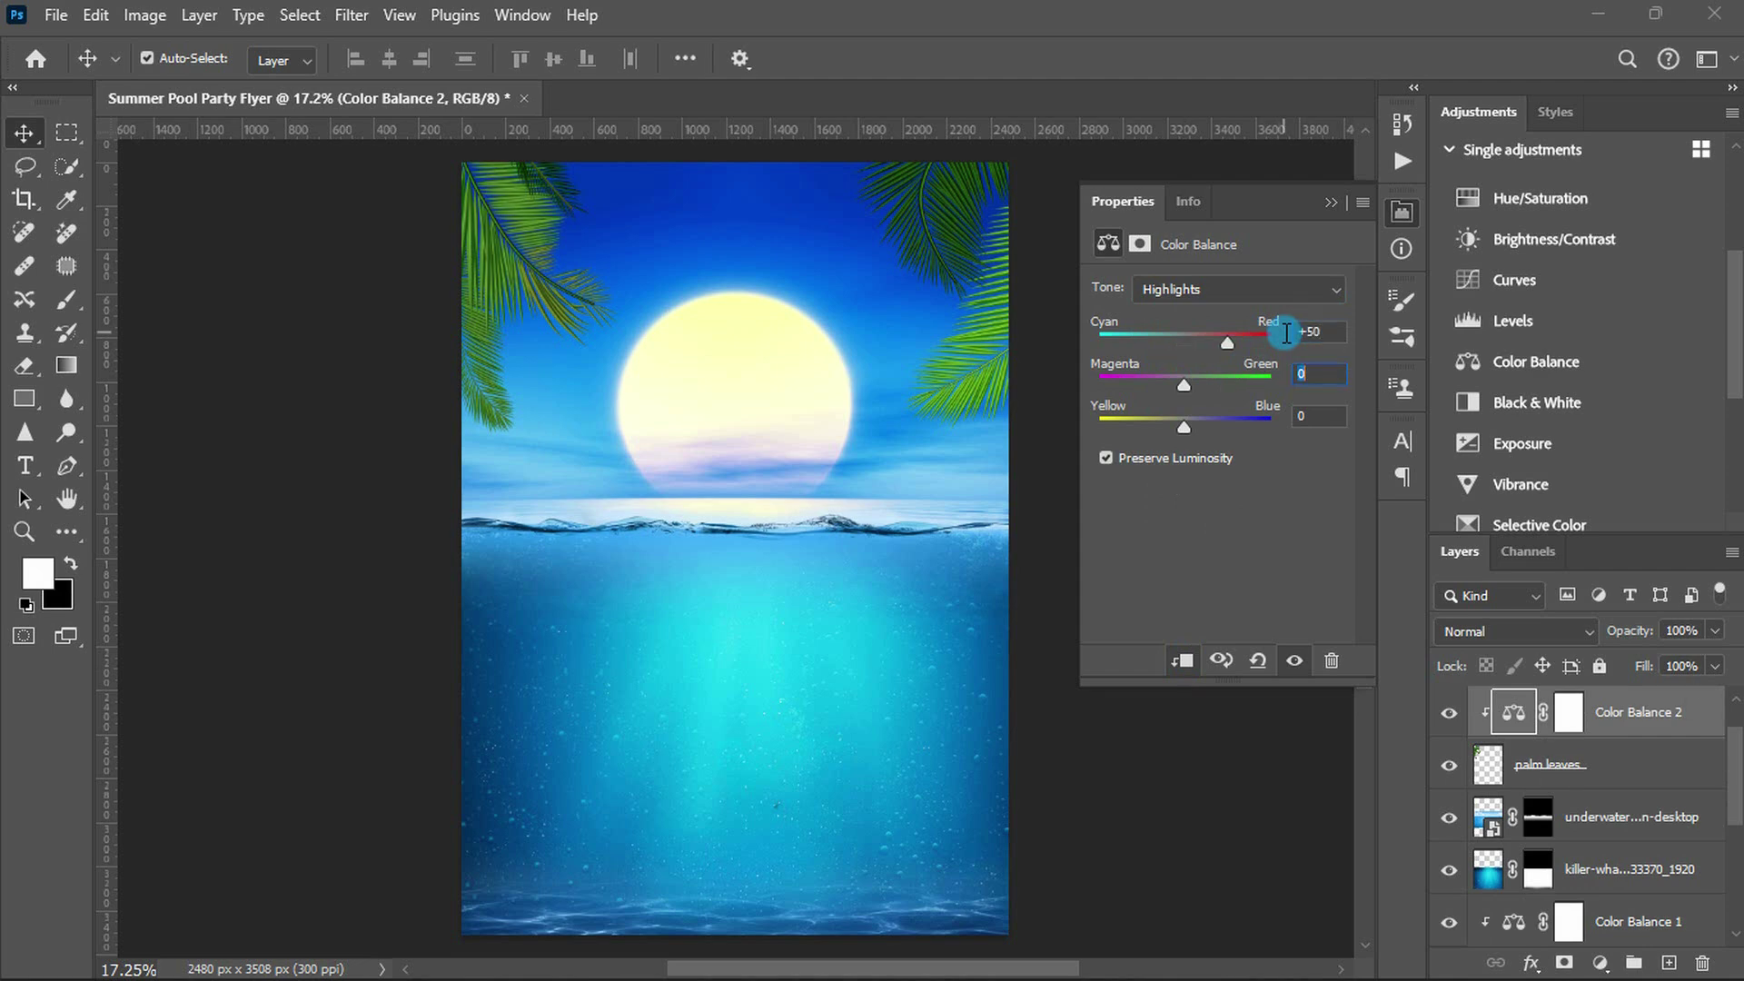
type("70")
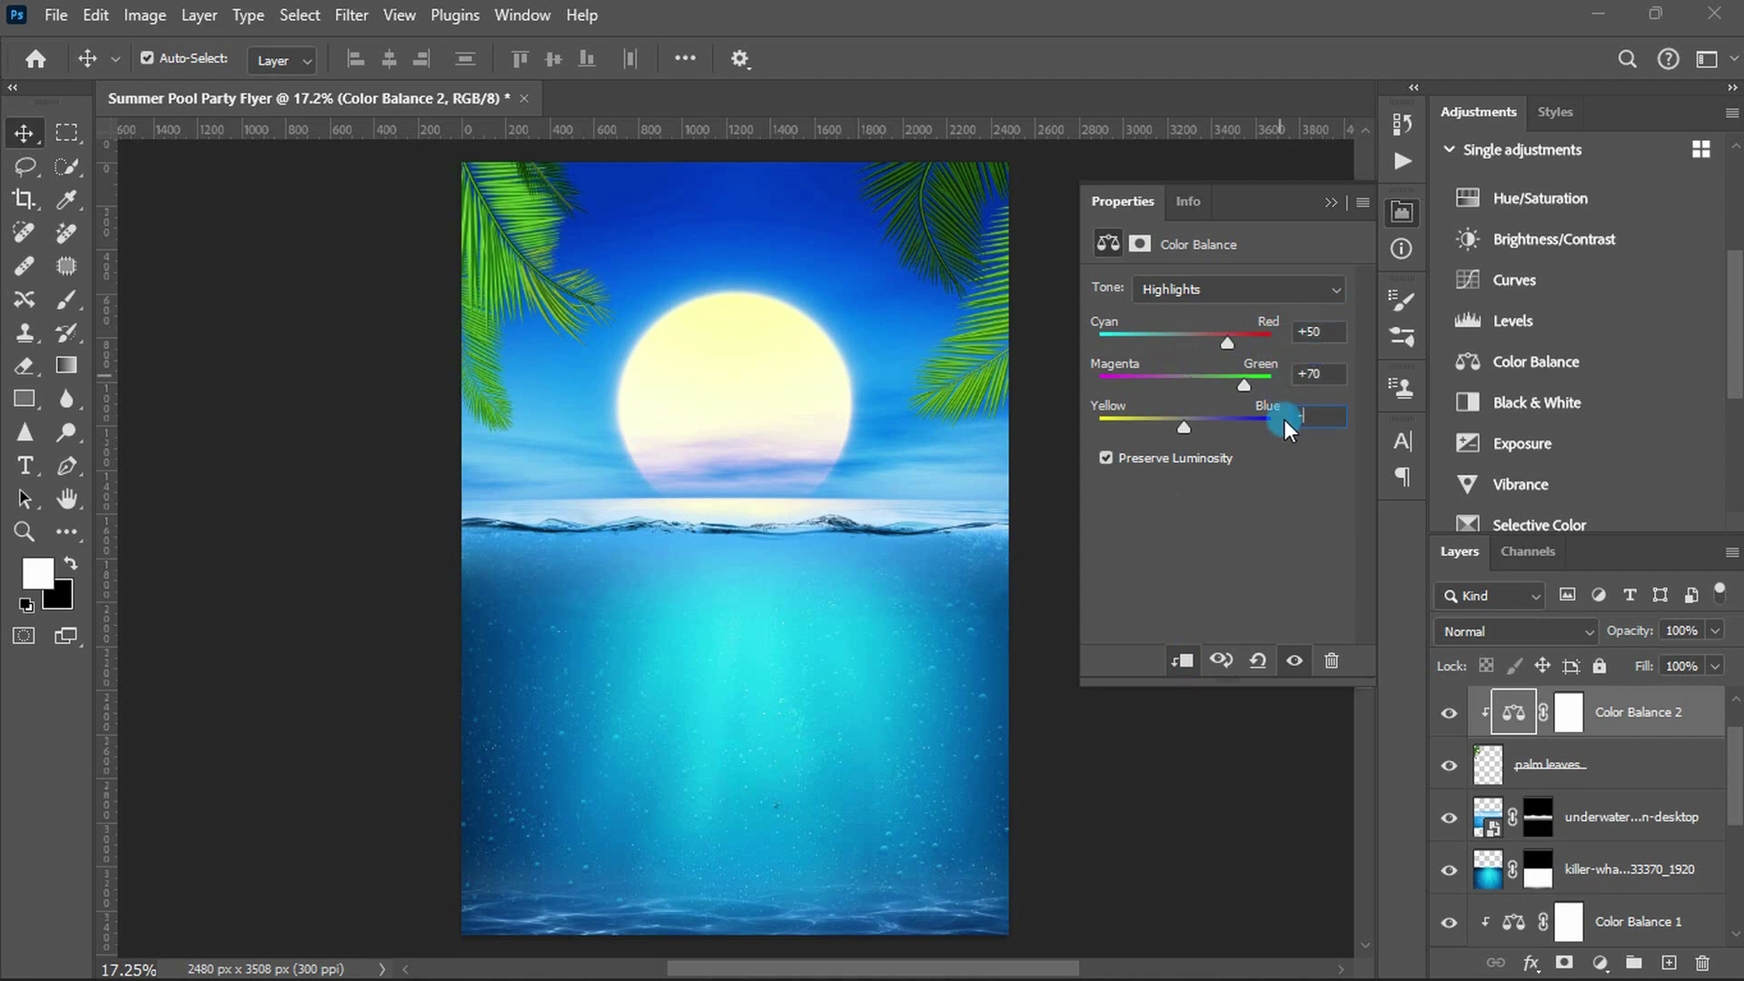
type("-40")
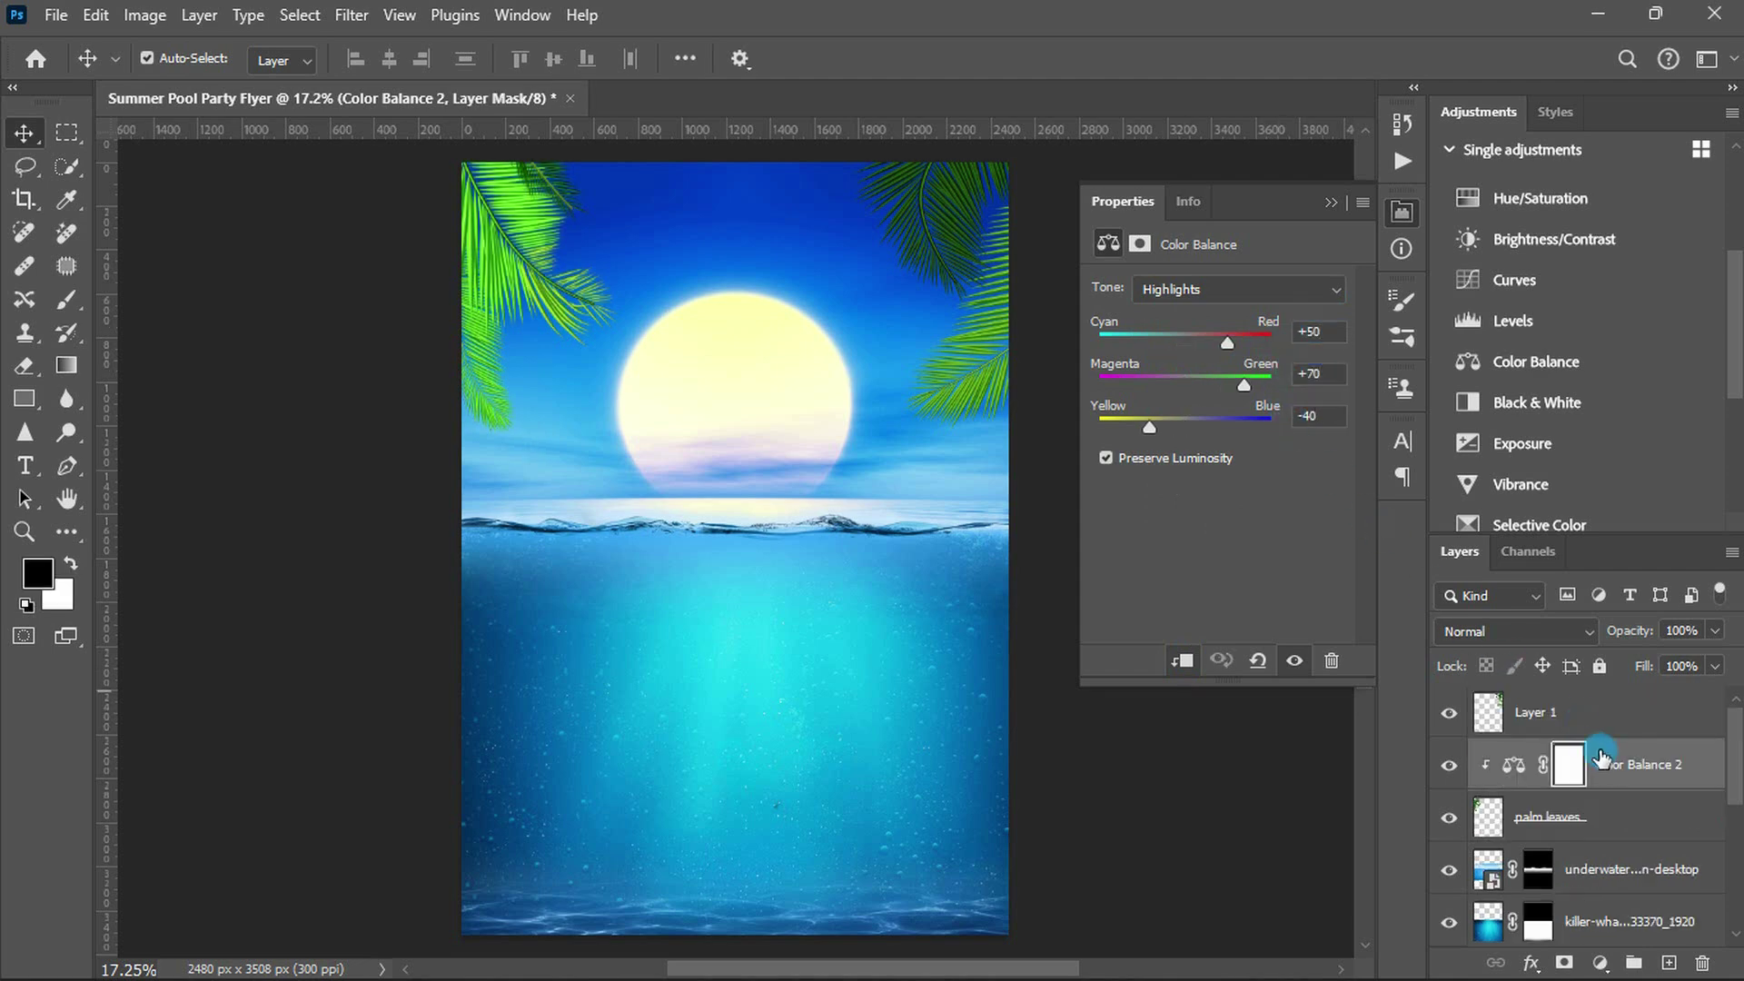
- Duplicate that Color Balance above Layer 1, clip it, and drag in the beach portrait
left_click_drag(1600, 756, 1606, 701)
right_click(1610, 695)
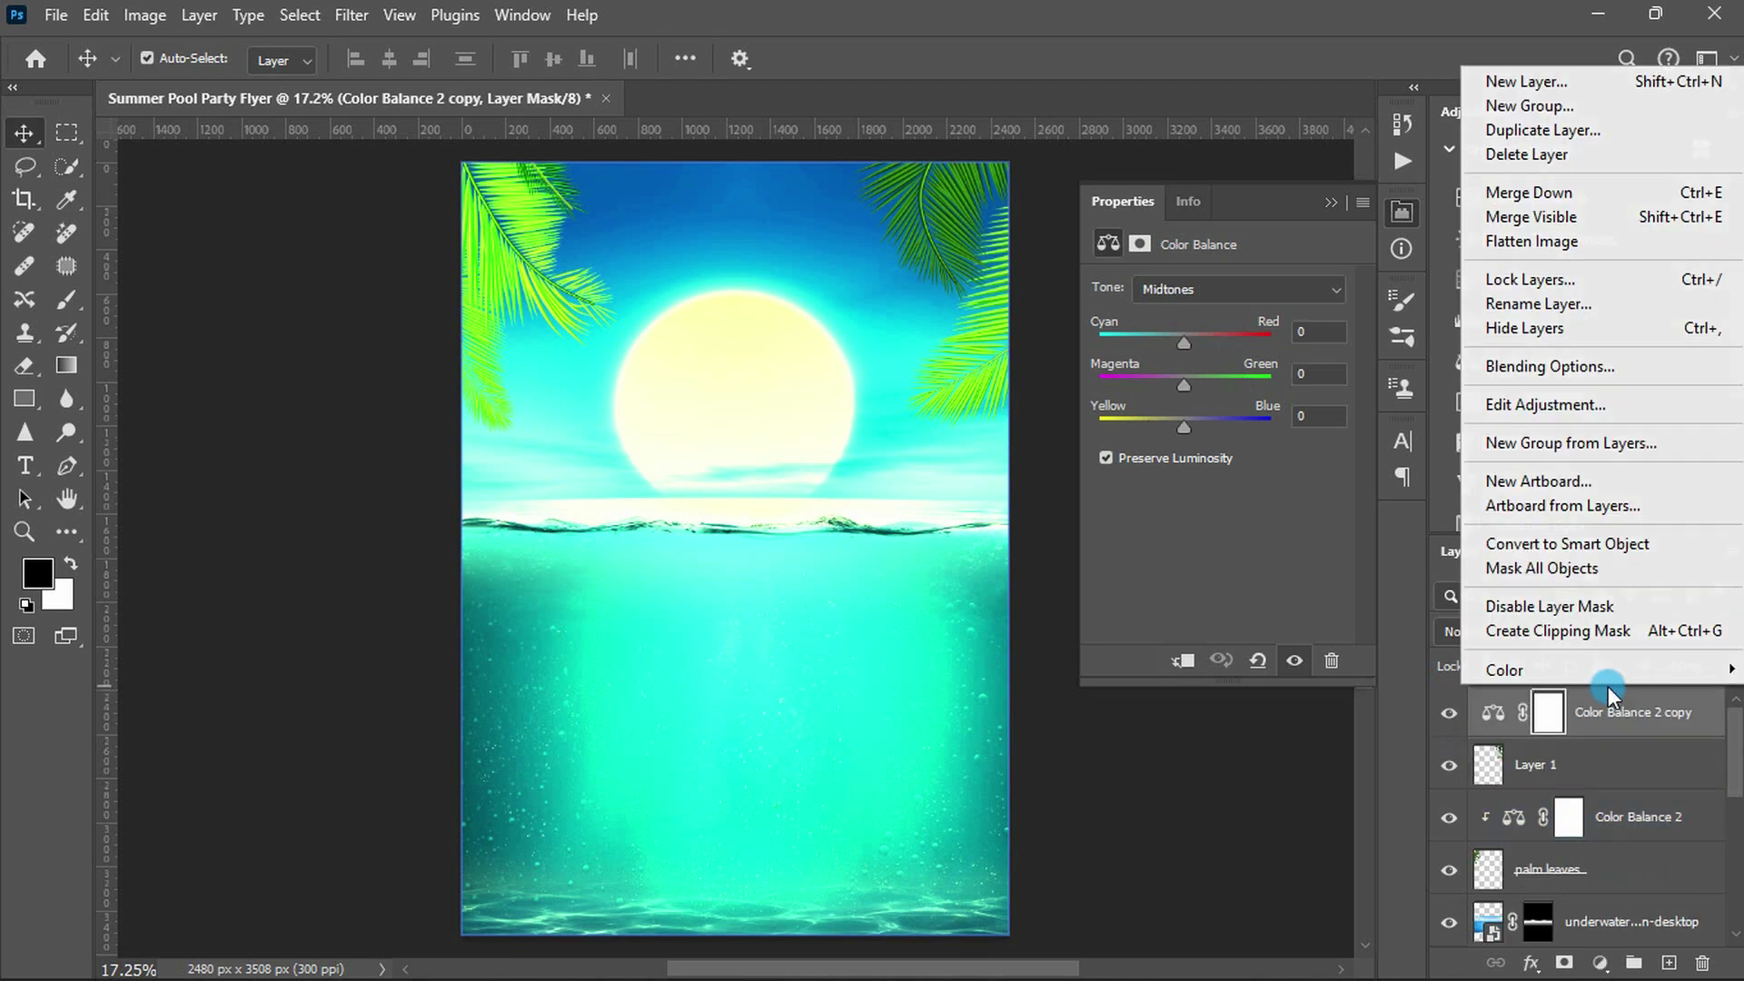
left_click(1558, 631)
left_click_drag(1494, 627, 733, 543)
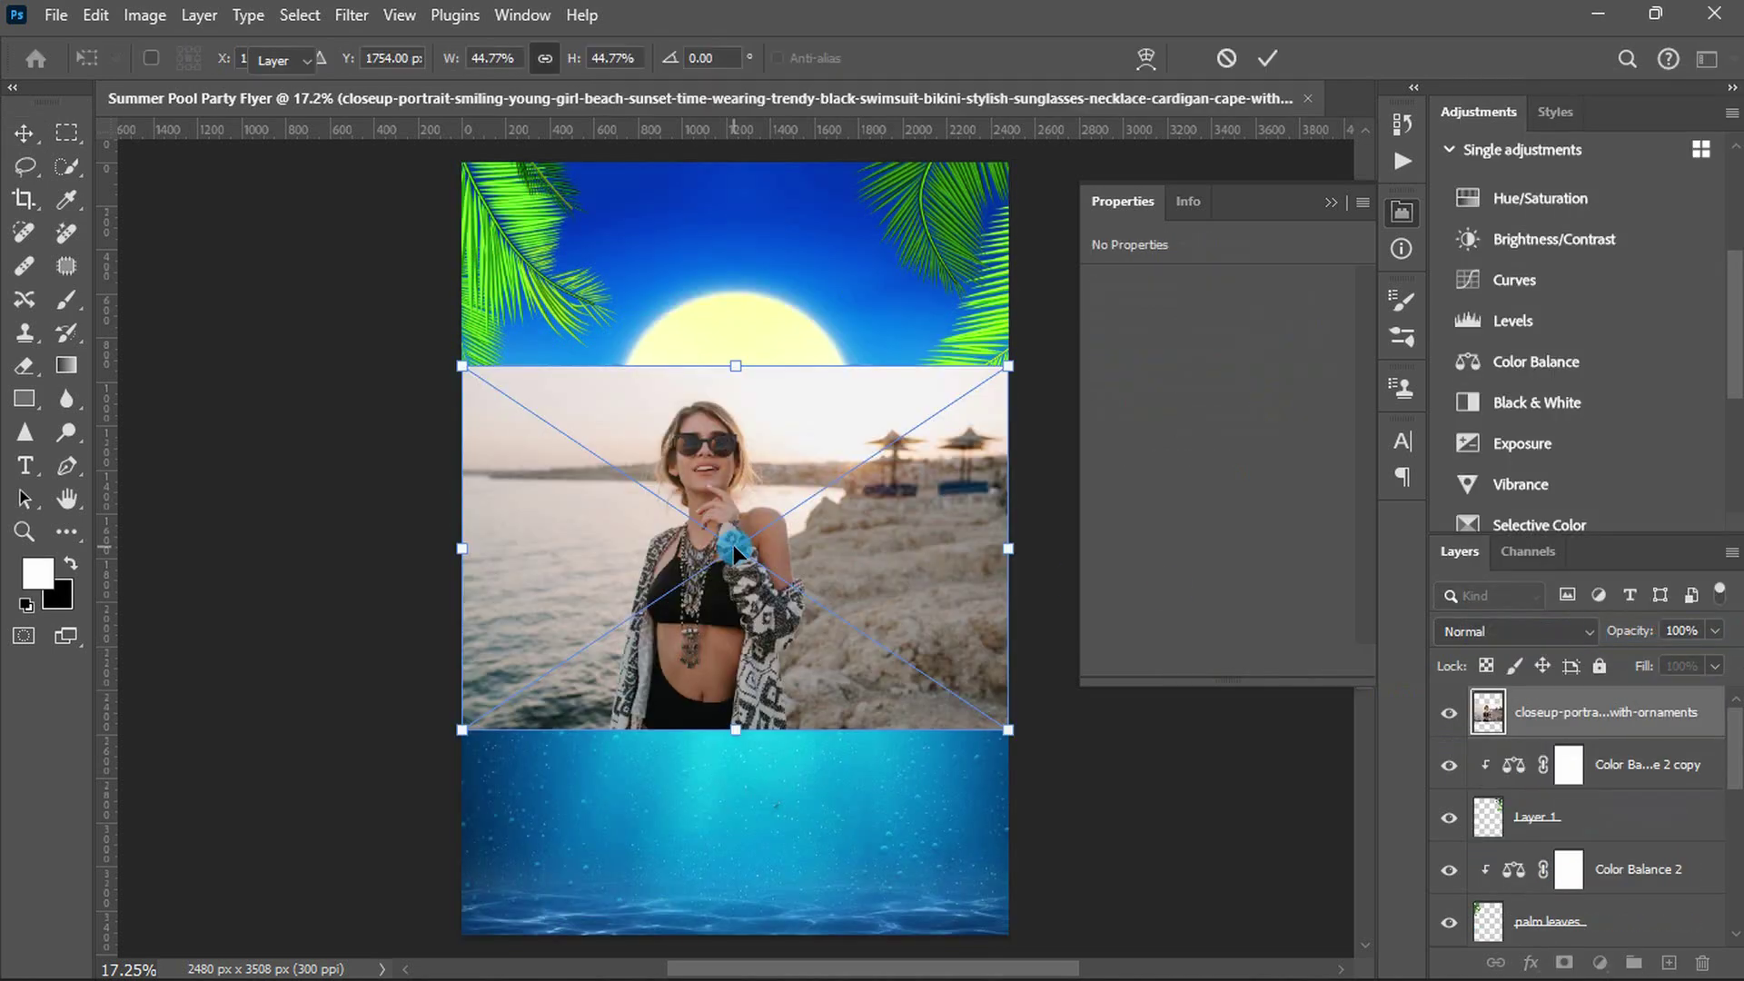
- Commit the placed portrait, show only its layer, and start Select and Mask
key("Return")
left_click(1448, 716, "alt")
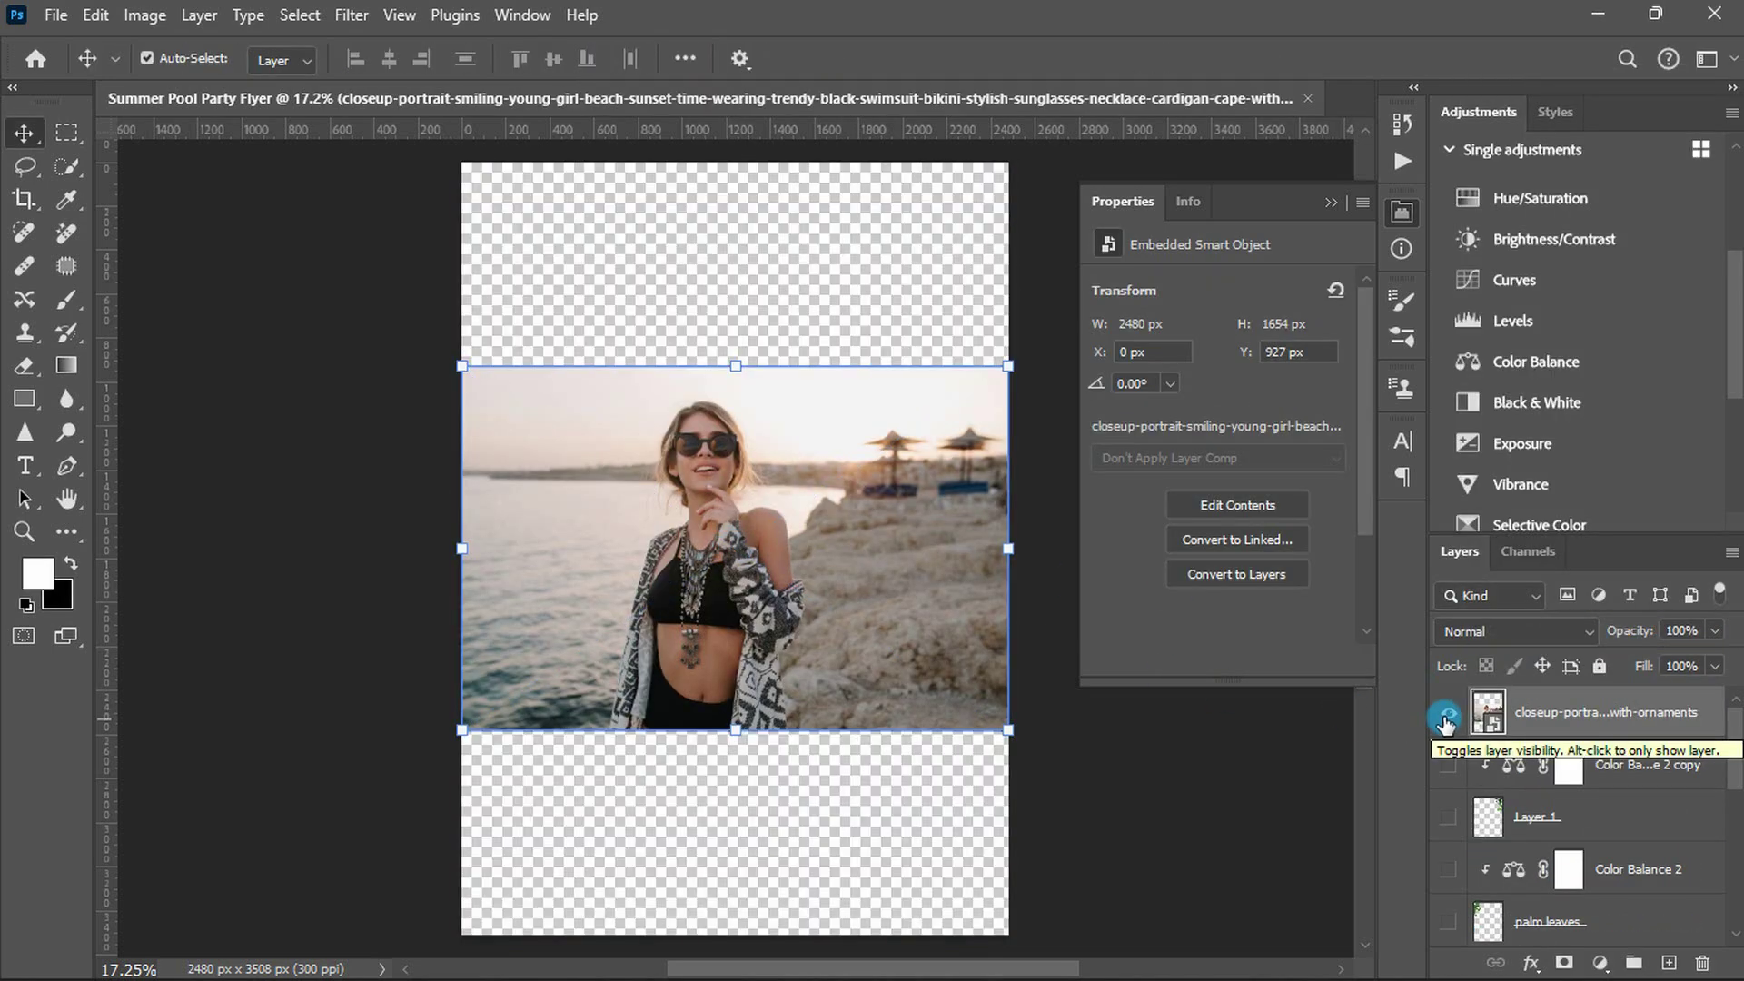
left_click(299, 15)
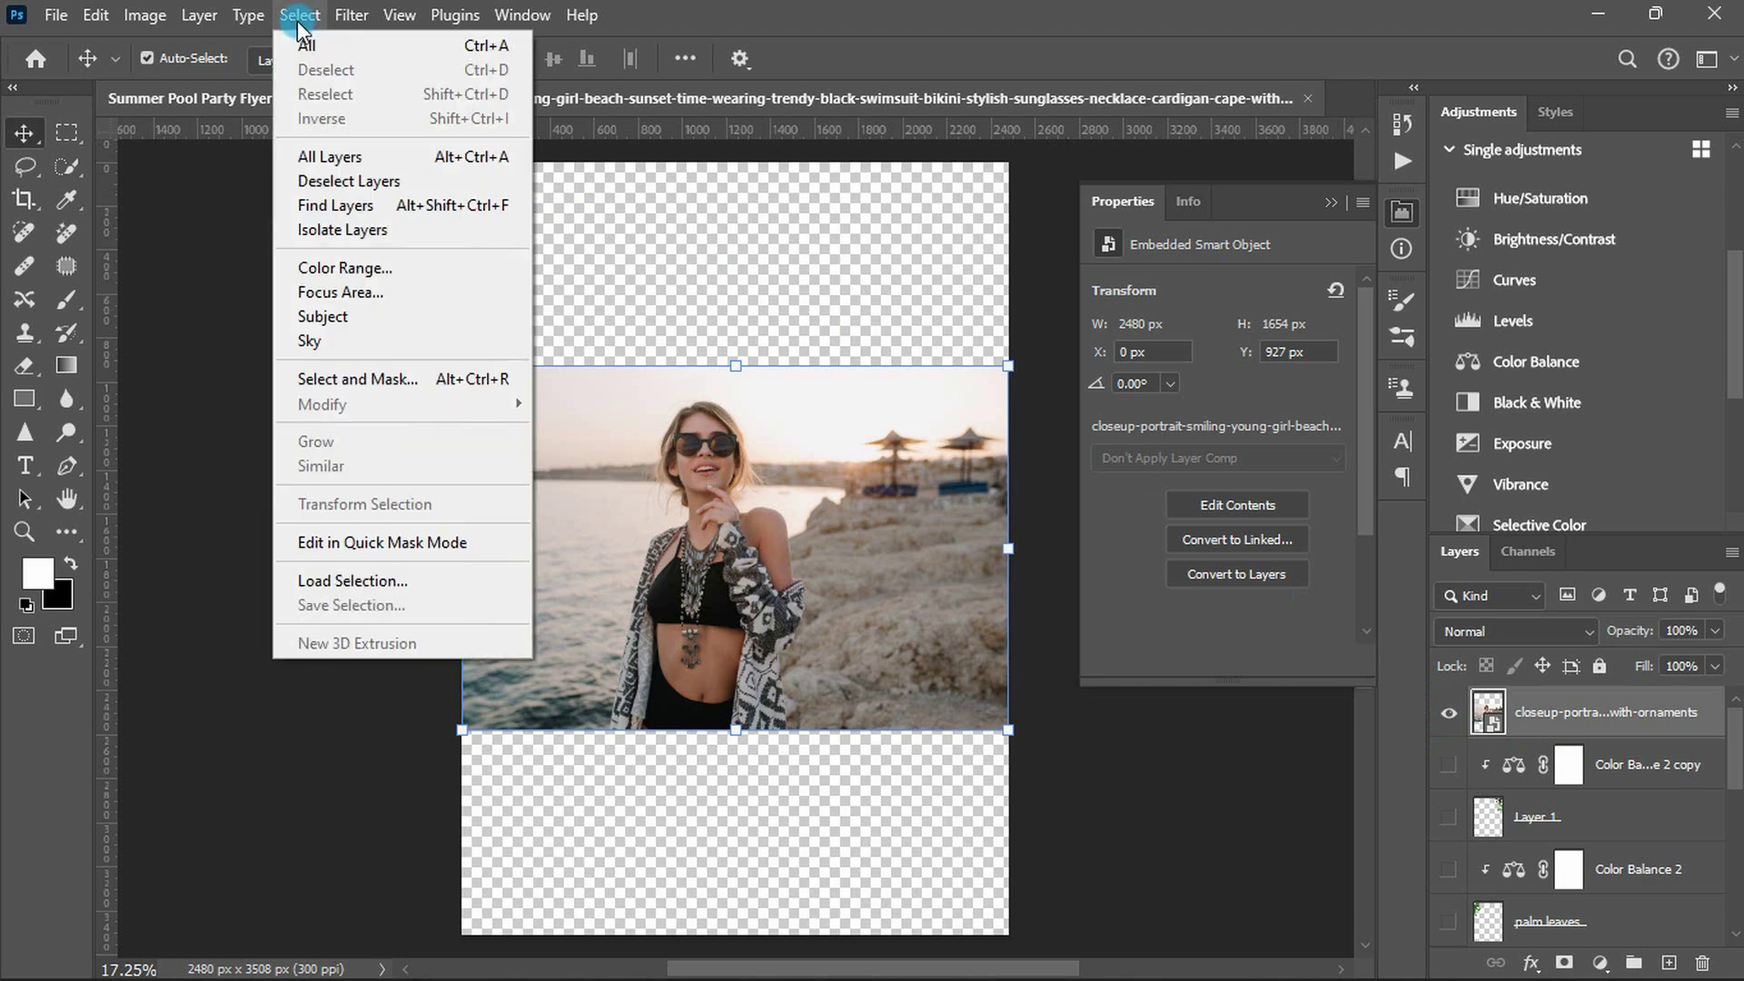
left_click(285, 374)
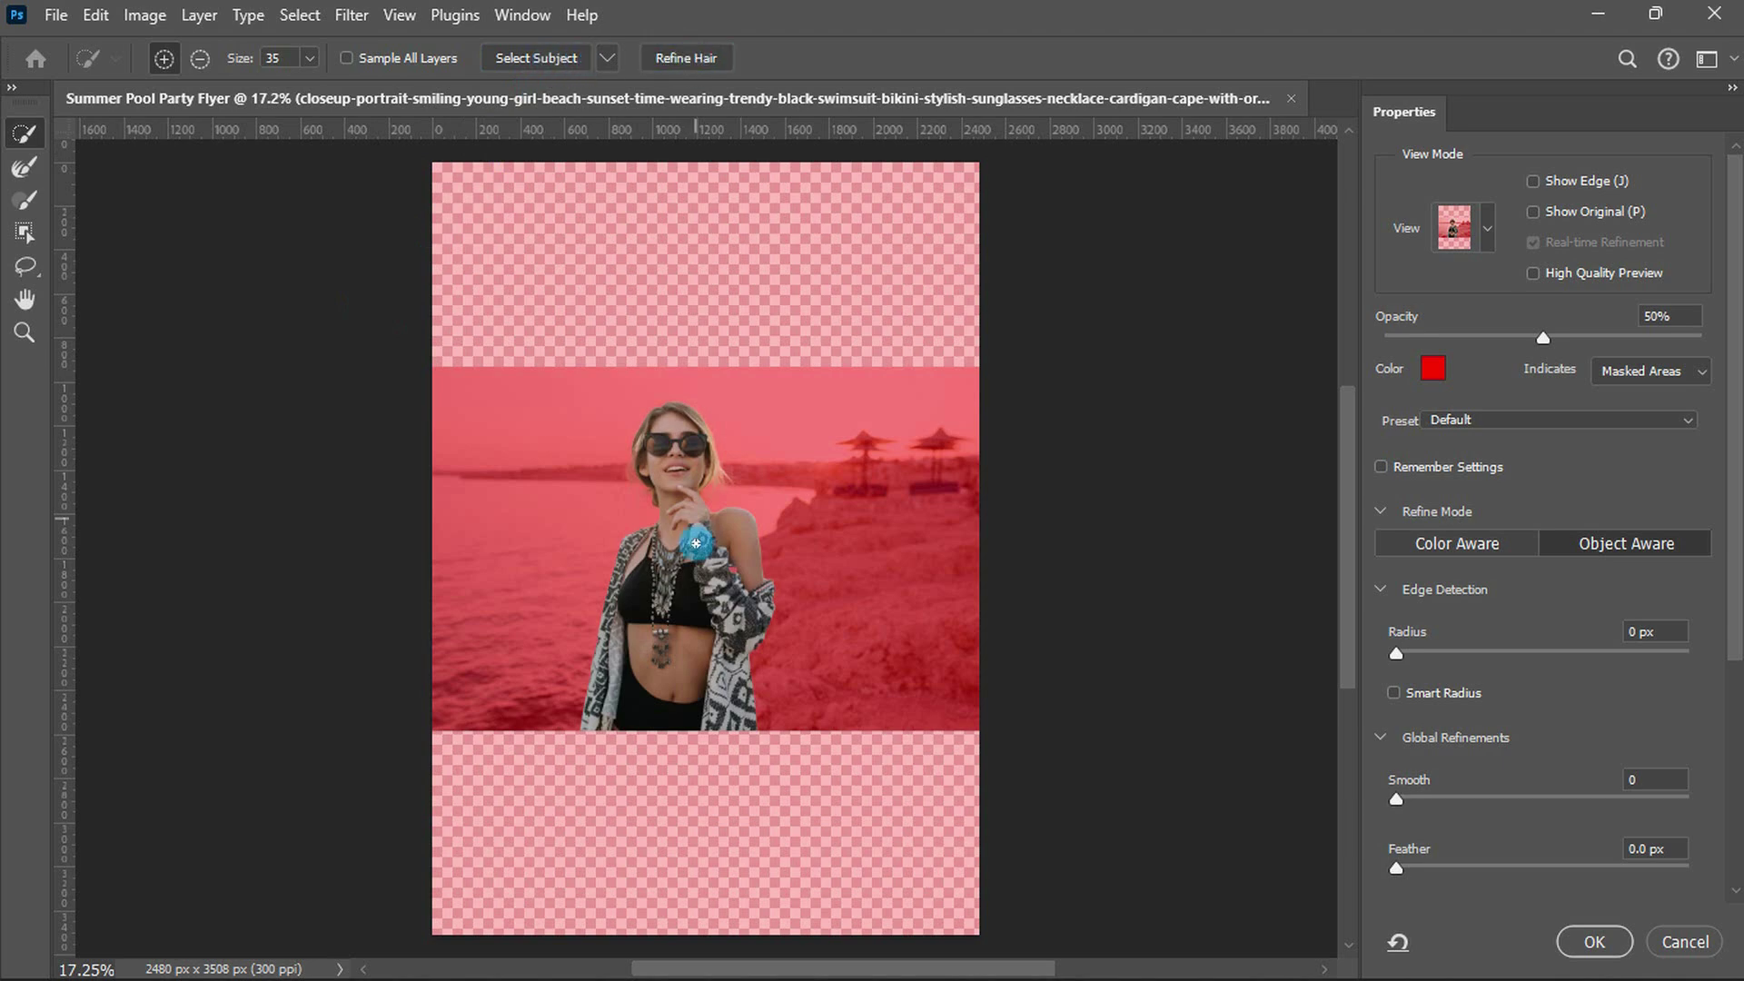
- Refine the selection edge around the woman, accept it, and show all layers again
scroll(696, 564, "up", 2)
scroll(696, 564, "up", 2)
scroll(696, 564, "up", 1)
key("alt")
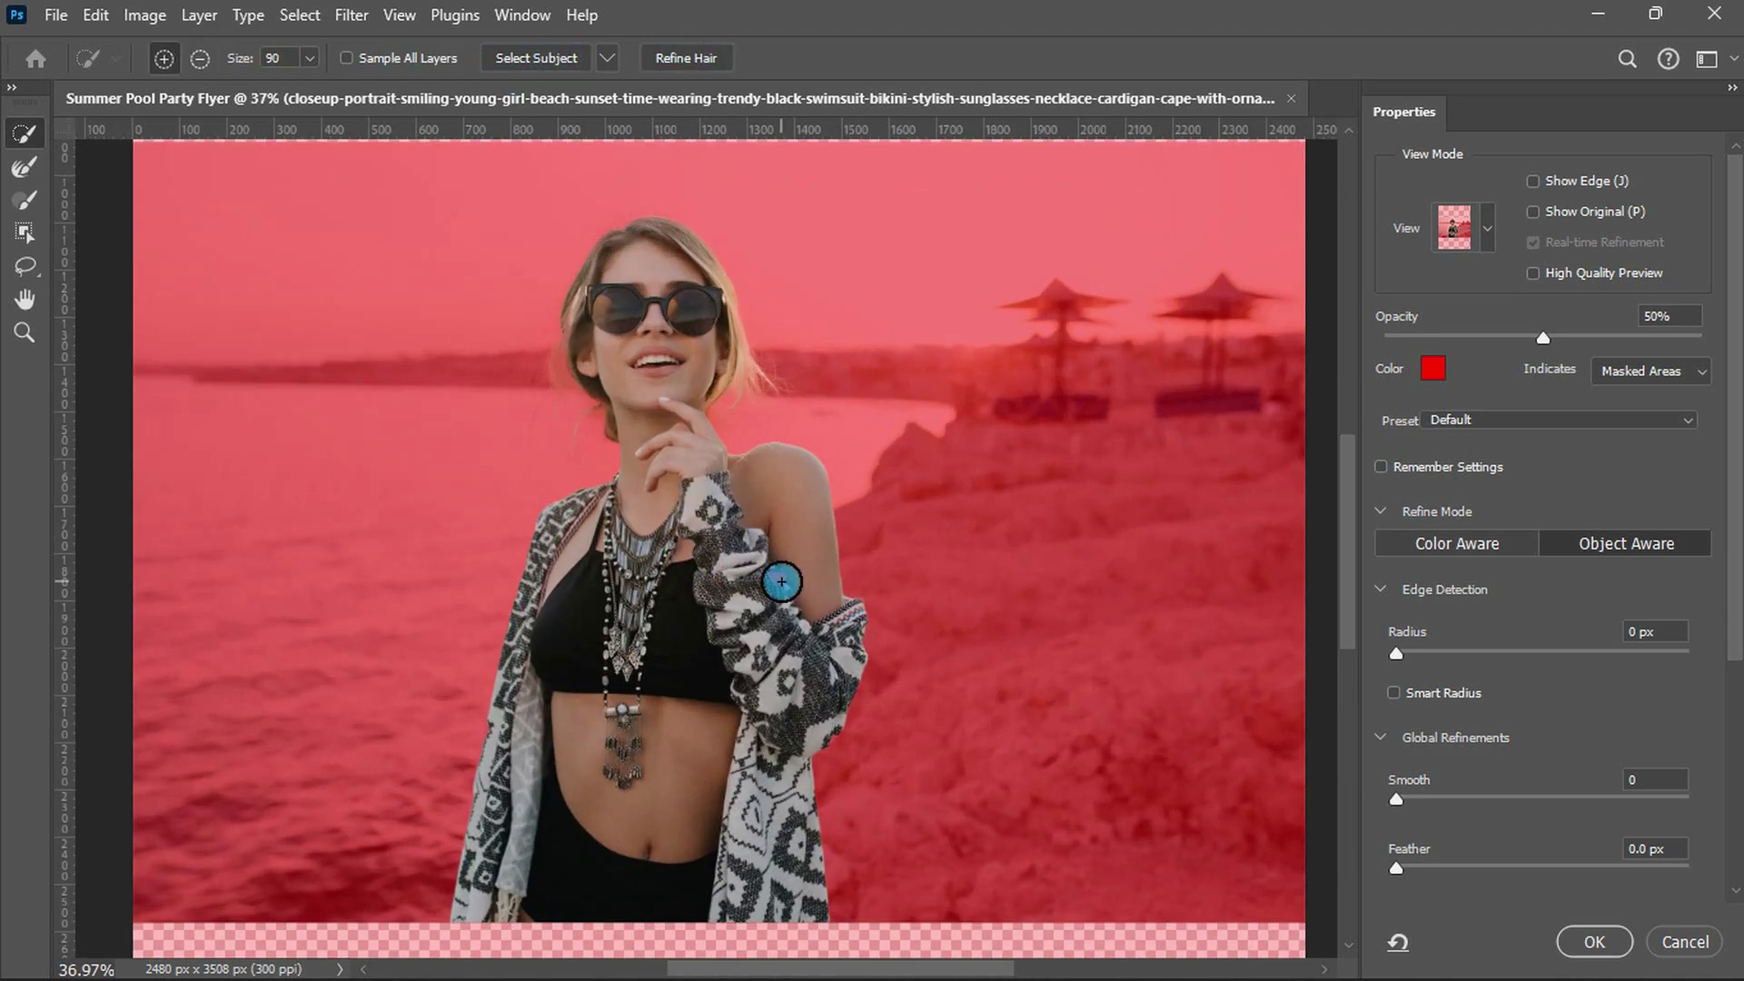
left_click(779, 580)
key("ctrl+z")
scroll(780, 581, "down", 5)
left_click(1576, 940)
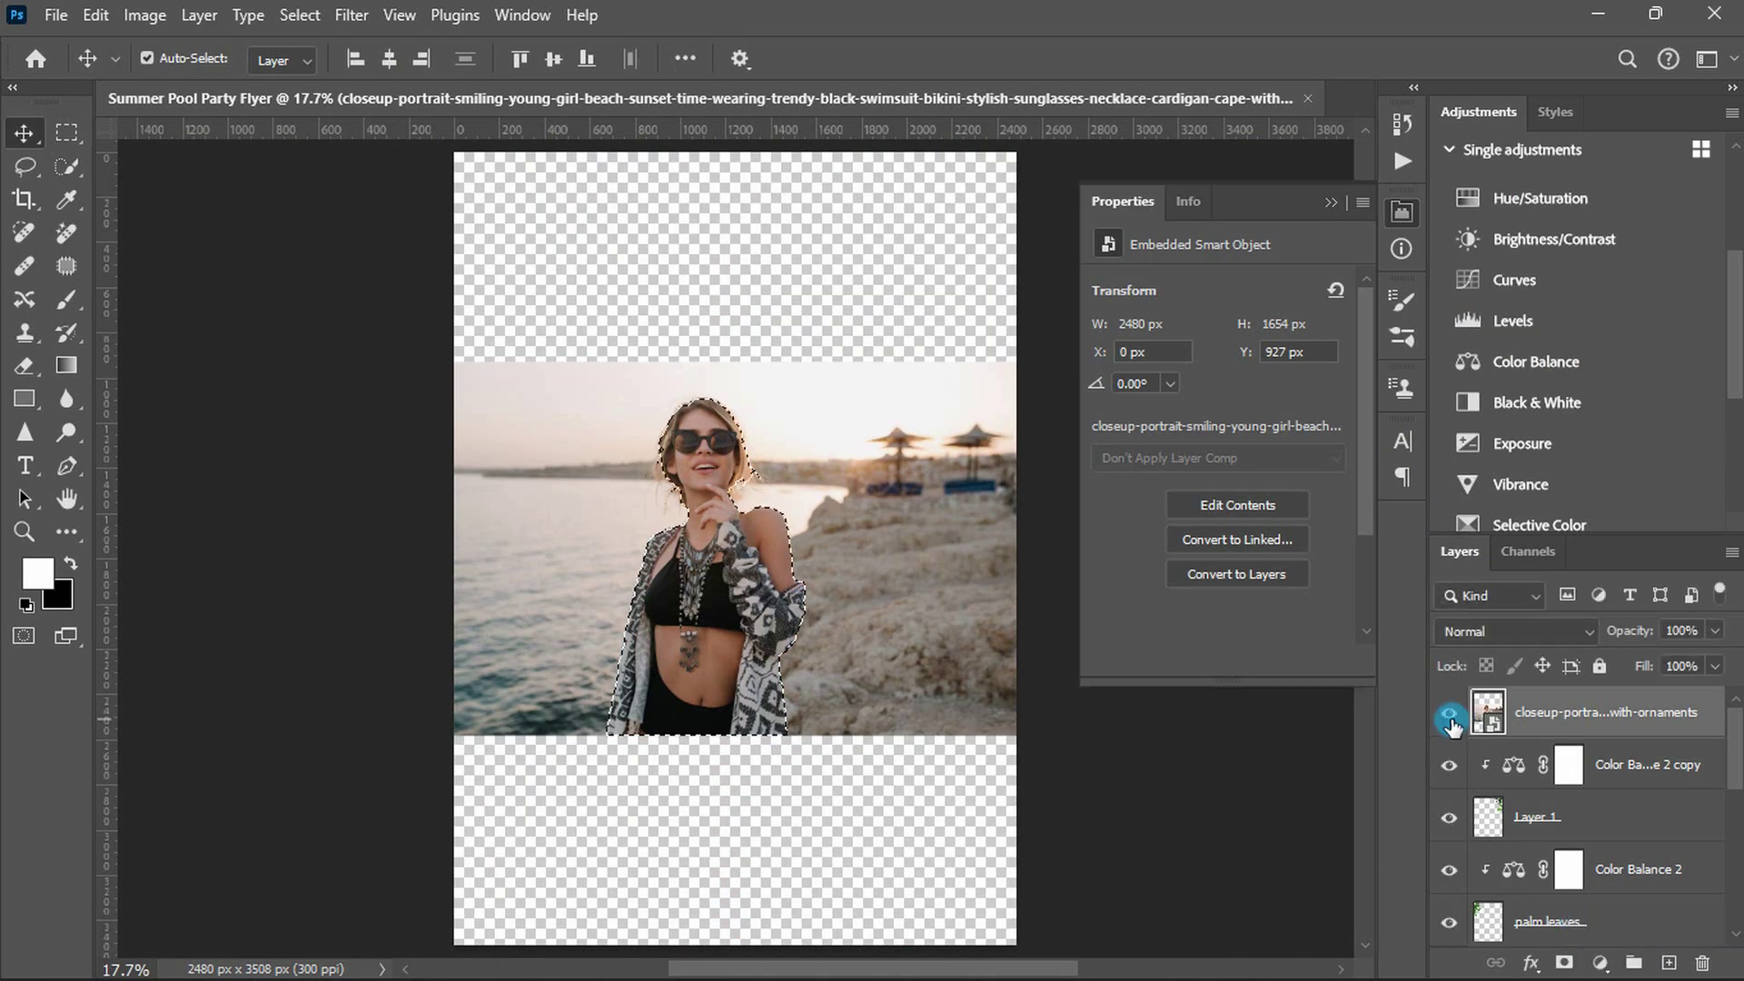
left_click(1451, 717, "alt")
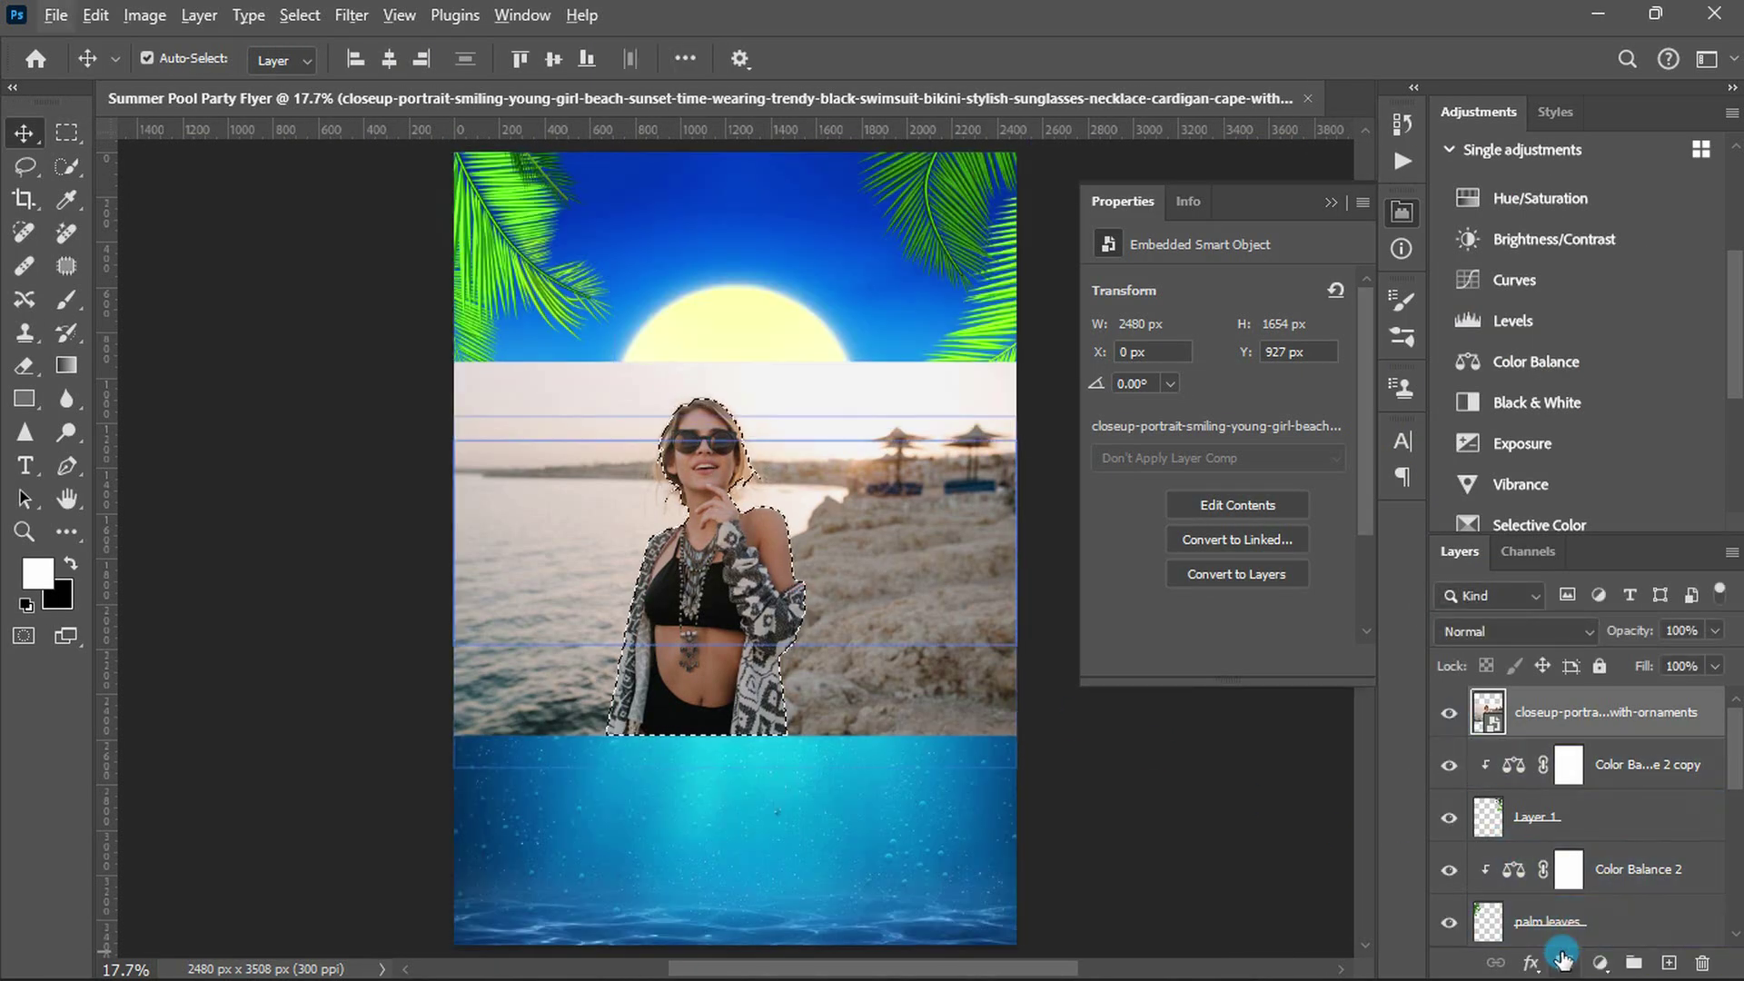
- Mask the photo to the woman and move her up in front of the sun
left_click(1562, 960)
mouse_move(726, 543)
left_mouse_down()
mouse_move(724, 336)
mouse_move(767, 636)
left_mouse_up()
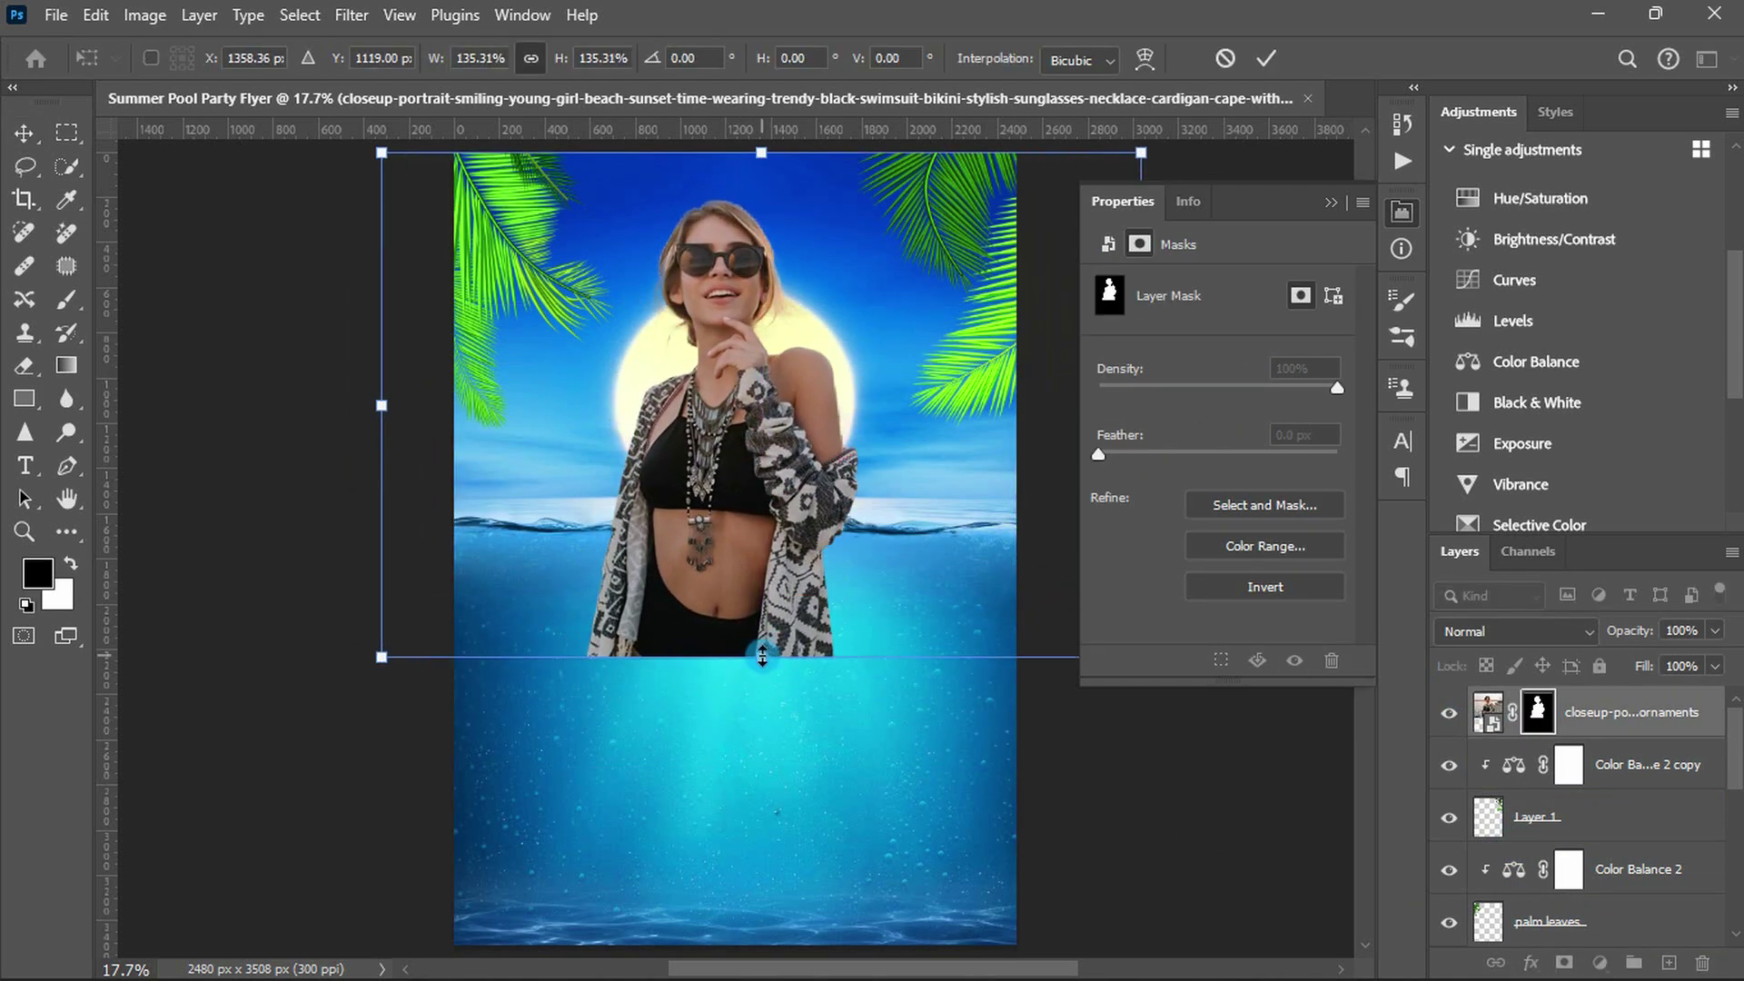
key("Return")
- Fill her mask black below the waterline, then add a Brightness/Contrast layer
left_click(1588, 808)
scroll(1588, 808, "down", 3)
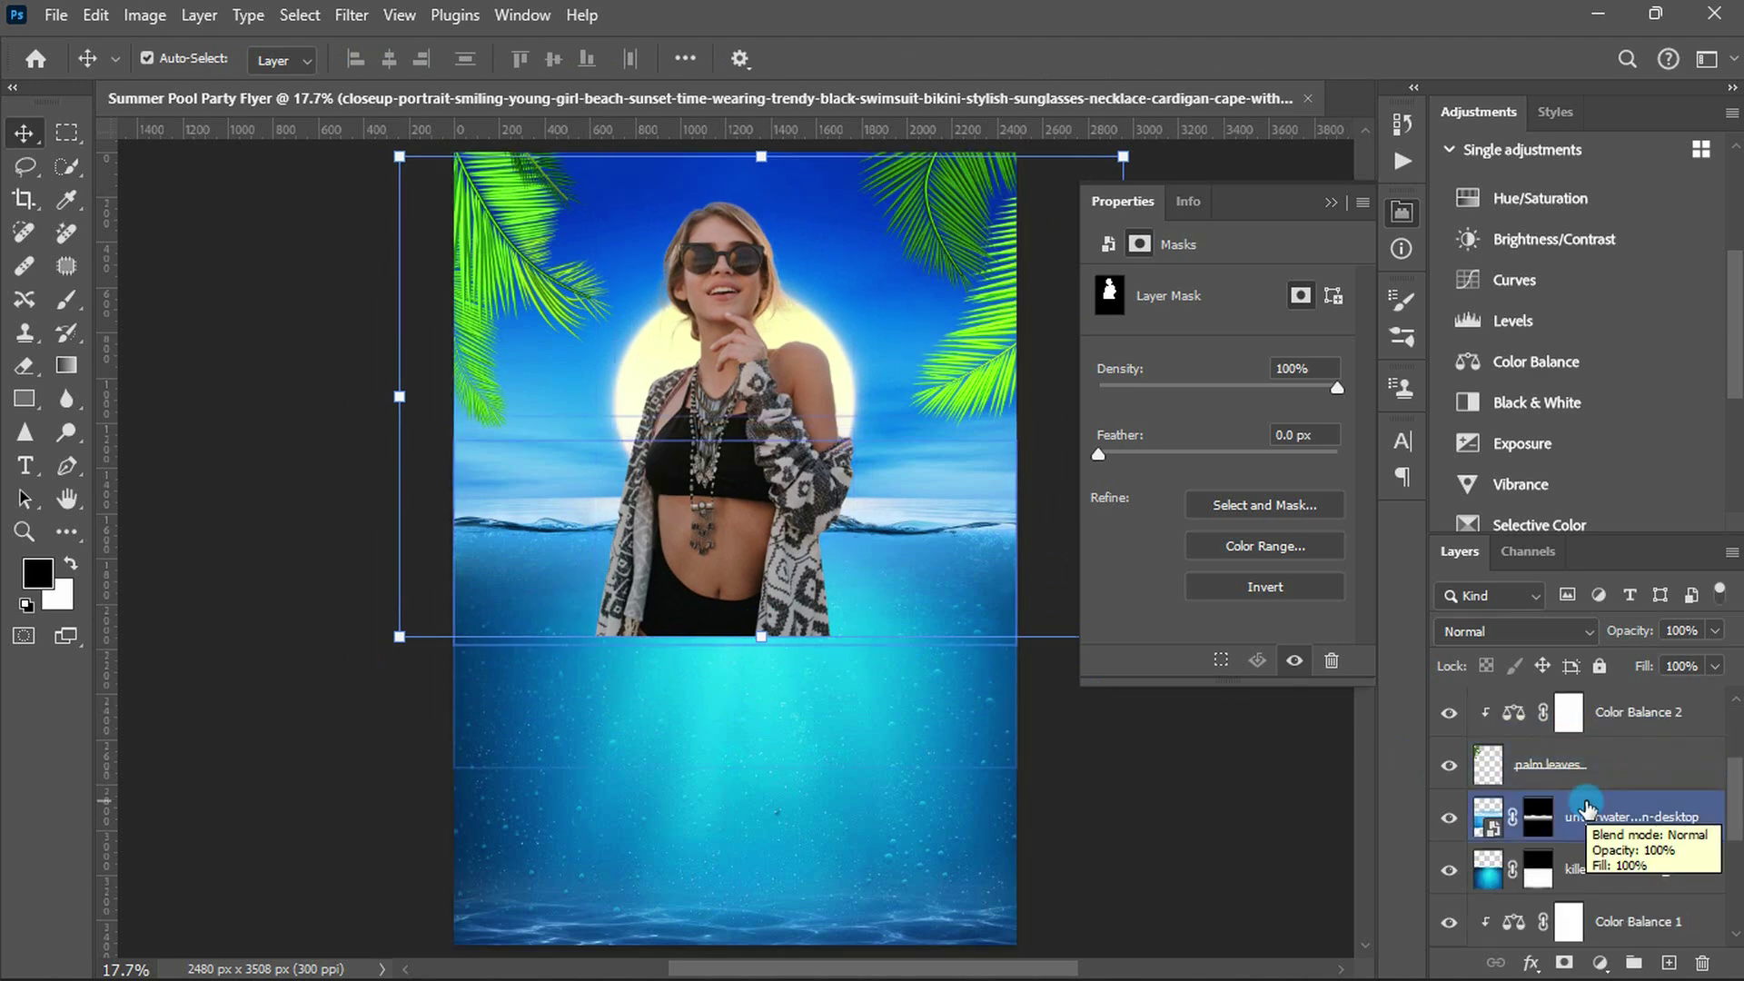
left_click(1533, 828, "ctrl")
scroll(1535, 829, "up", 2)
scroll(1535, 845, "up", 1)
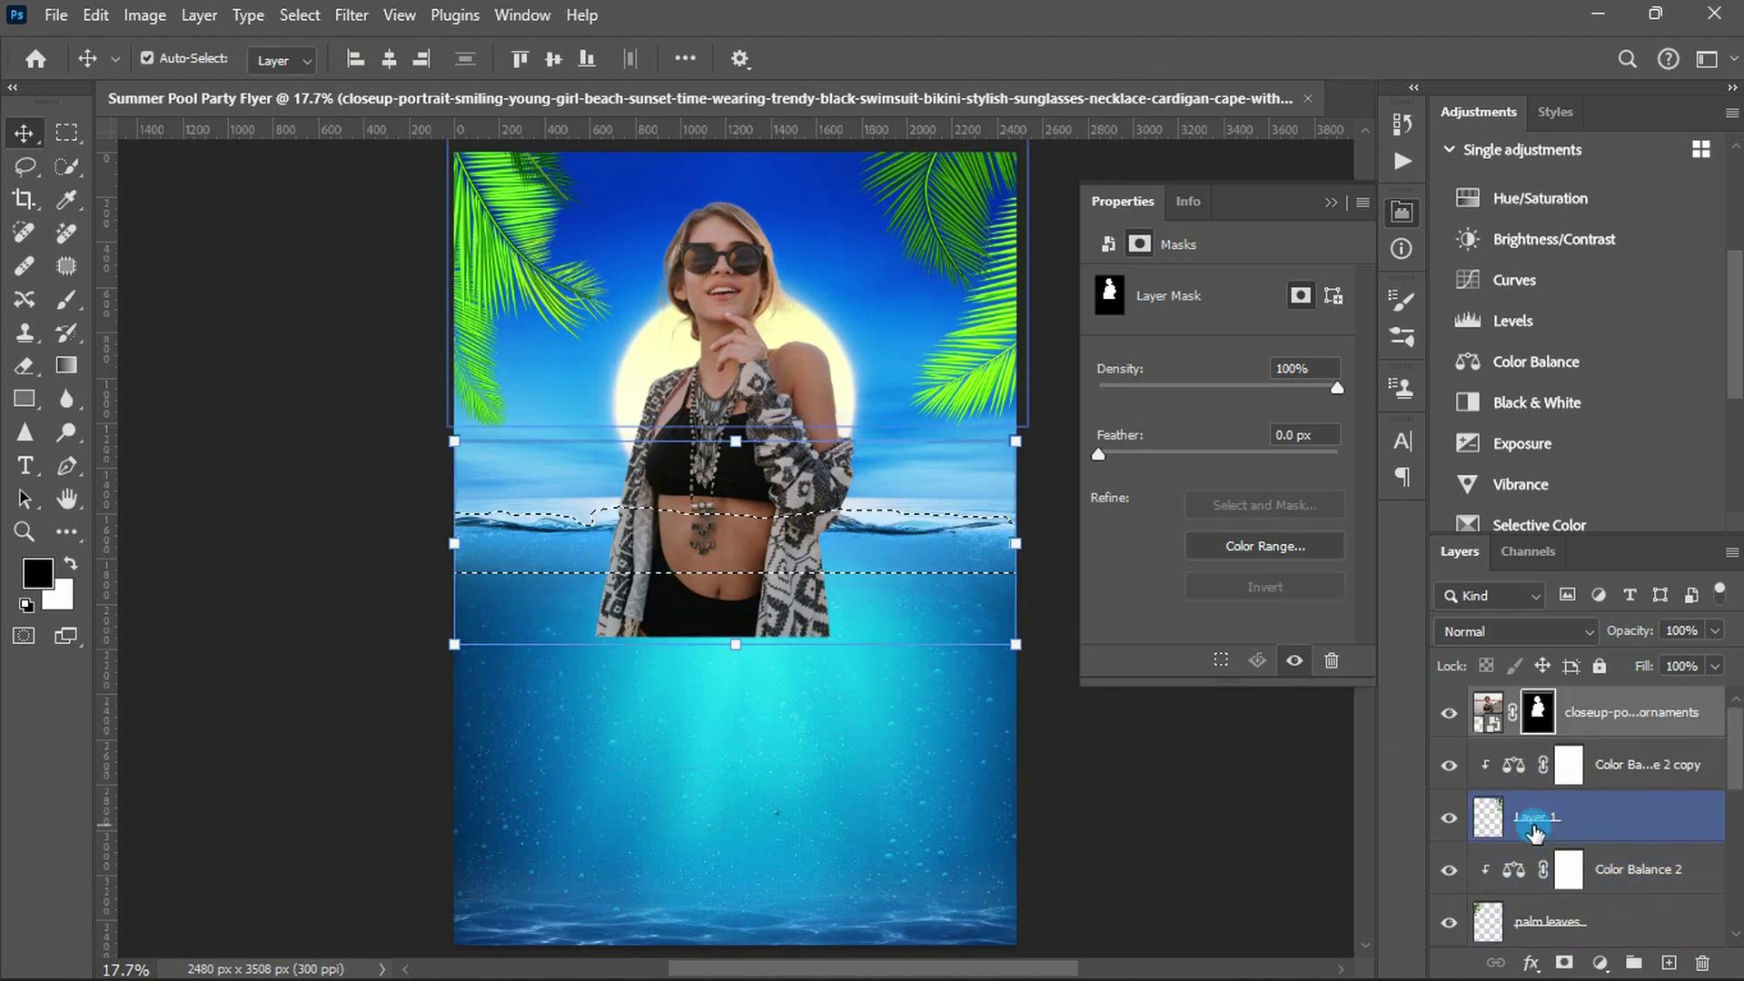
key("m")
left_click_drag(454, 543, 1027, 654)
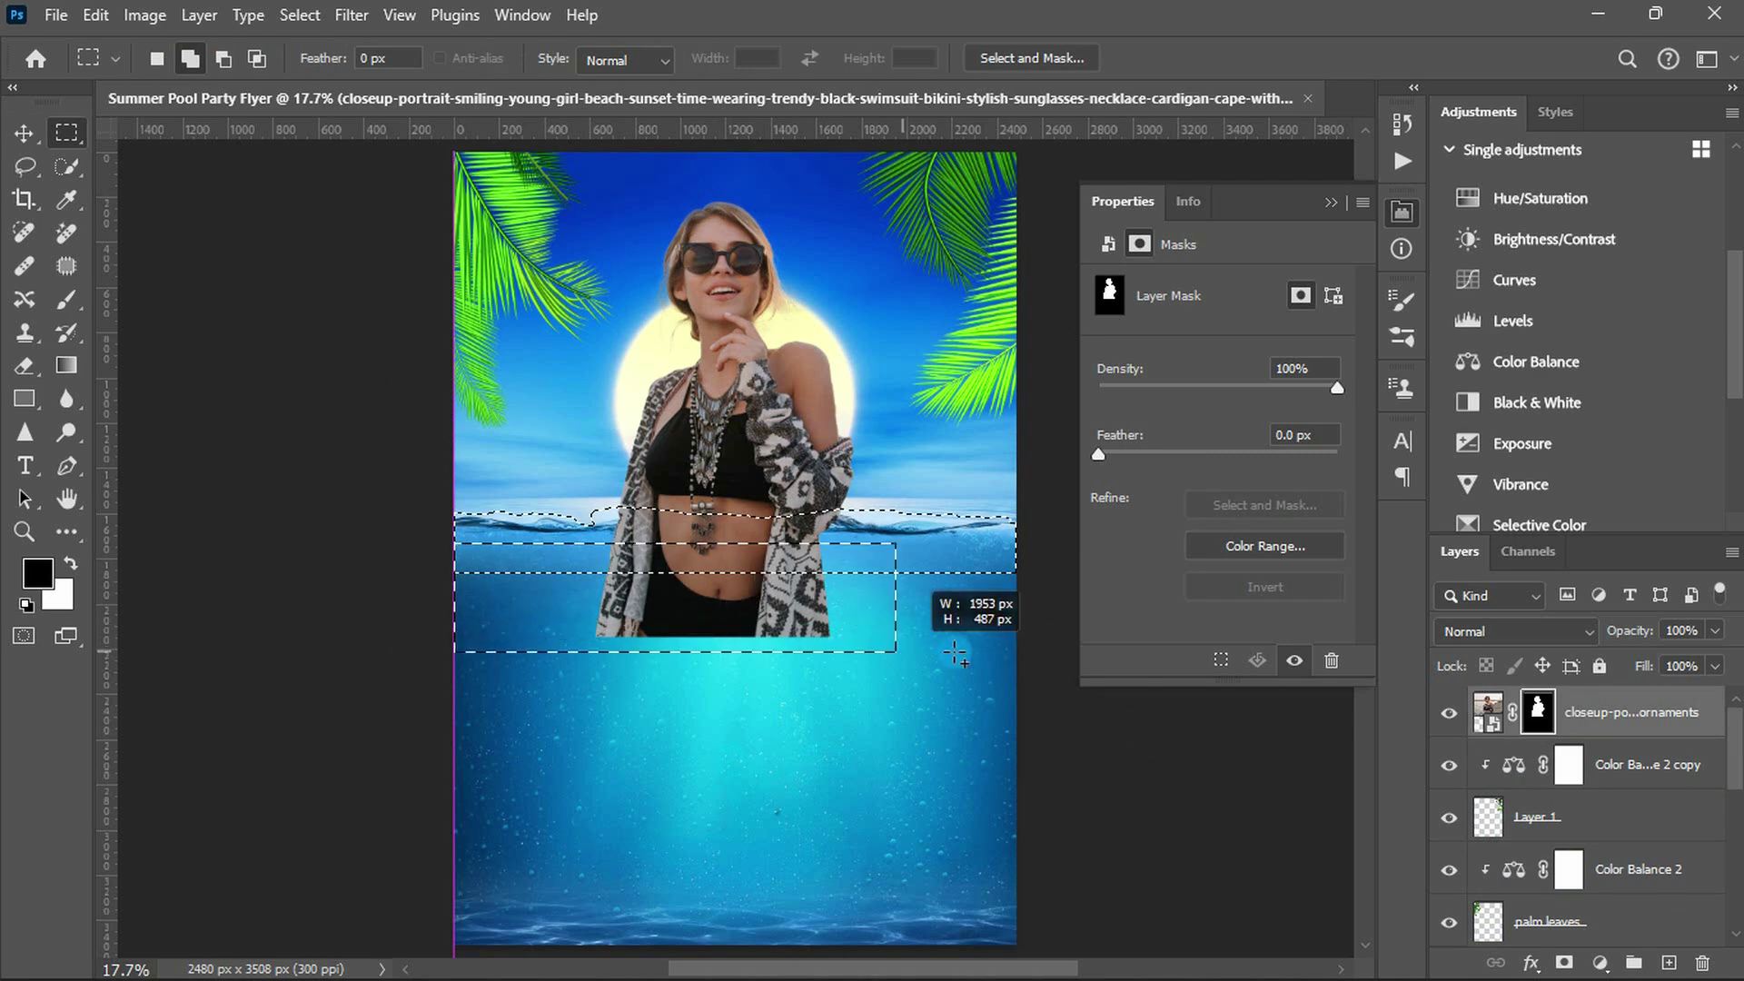
key("alt+BackSpace")
key("ctrl+d")
key("v")
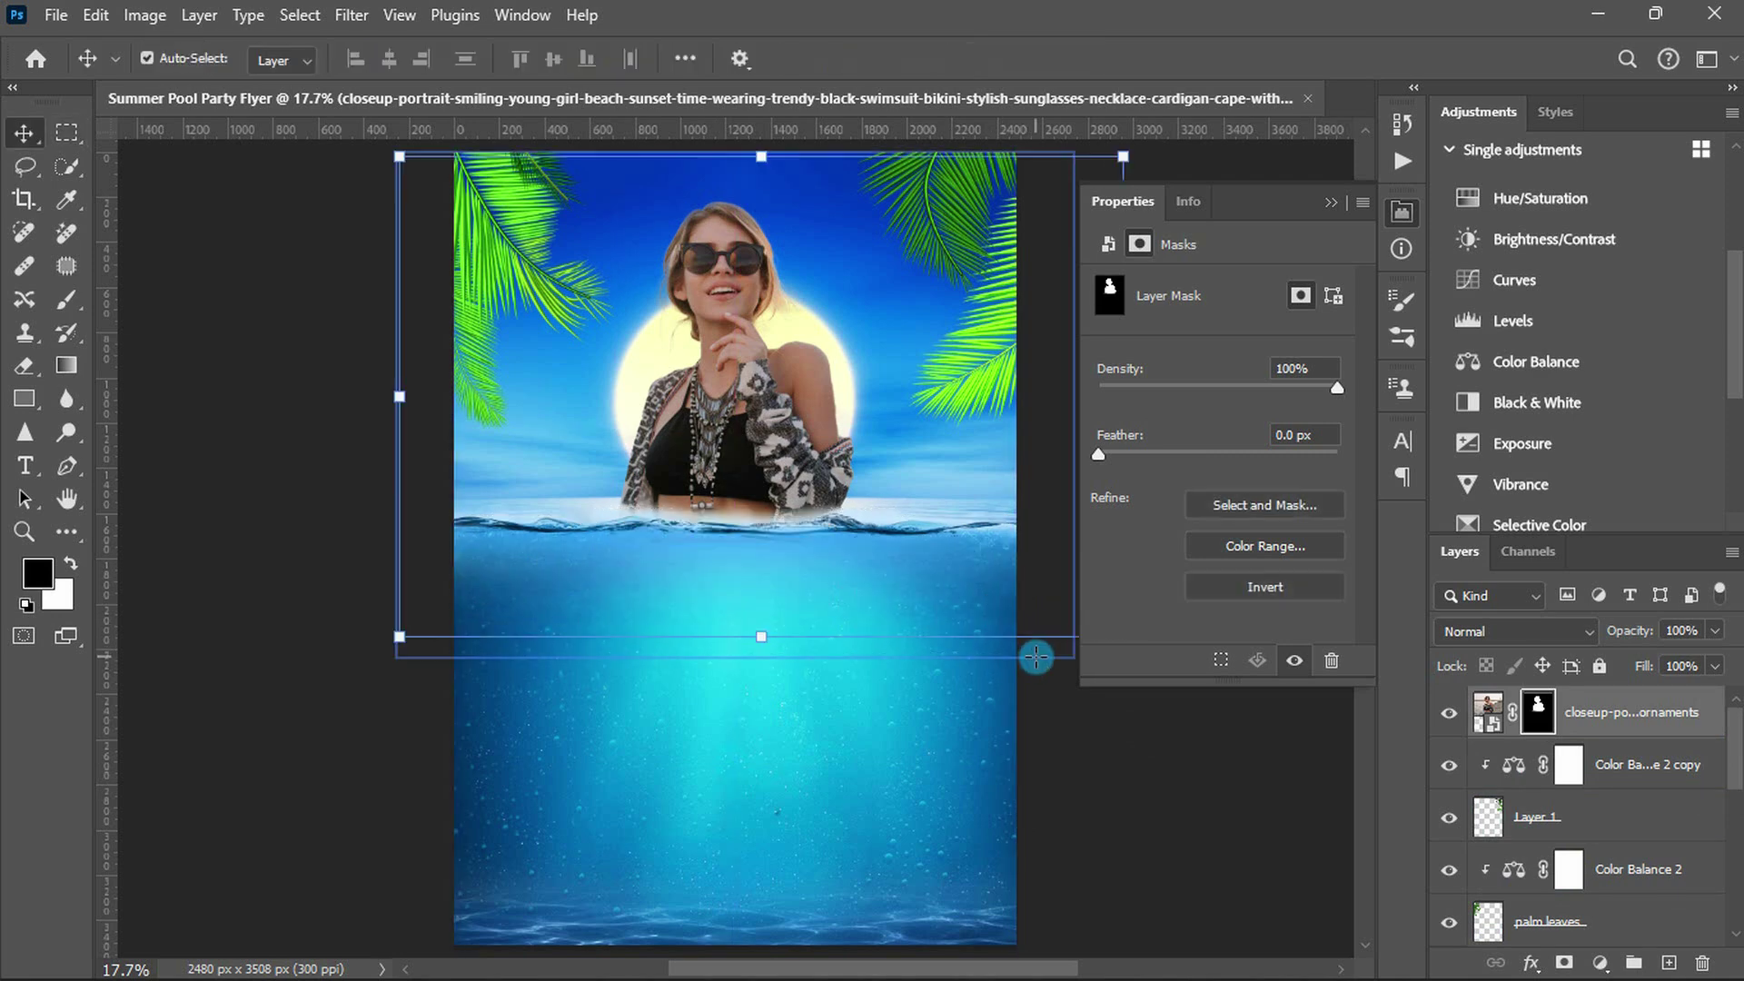
scroll(1500, 356, "up", 3)
left_click(1500, 363)
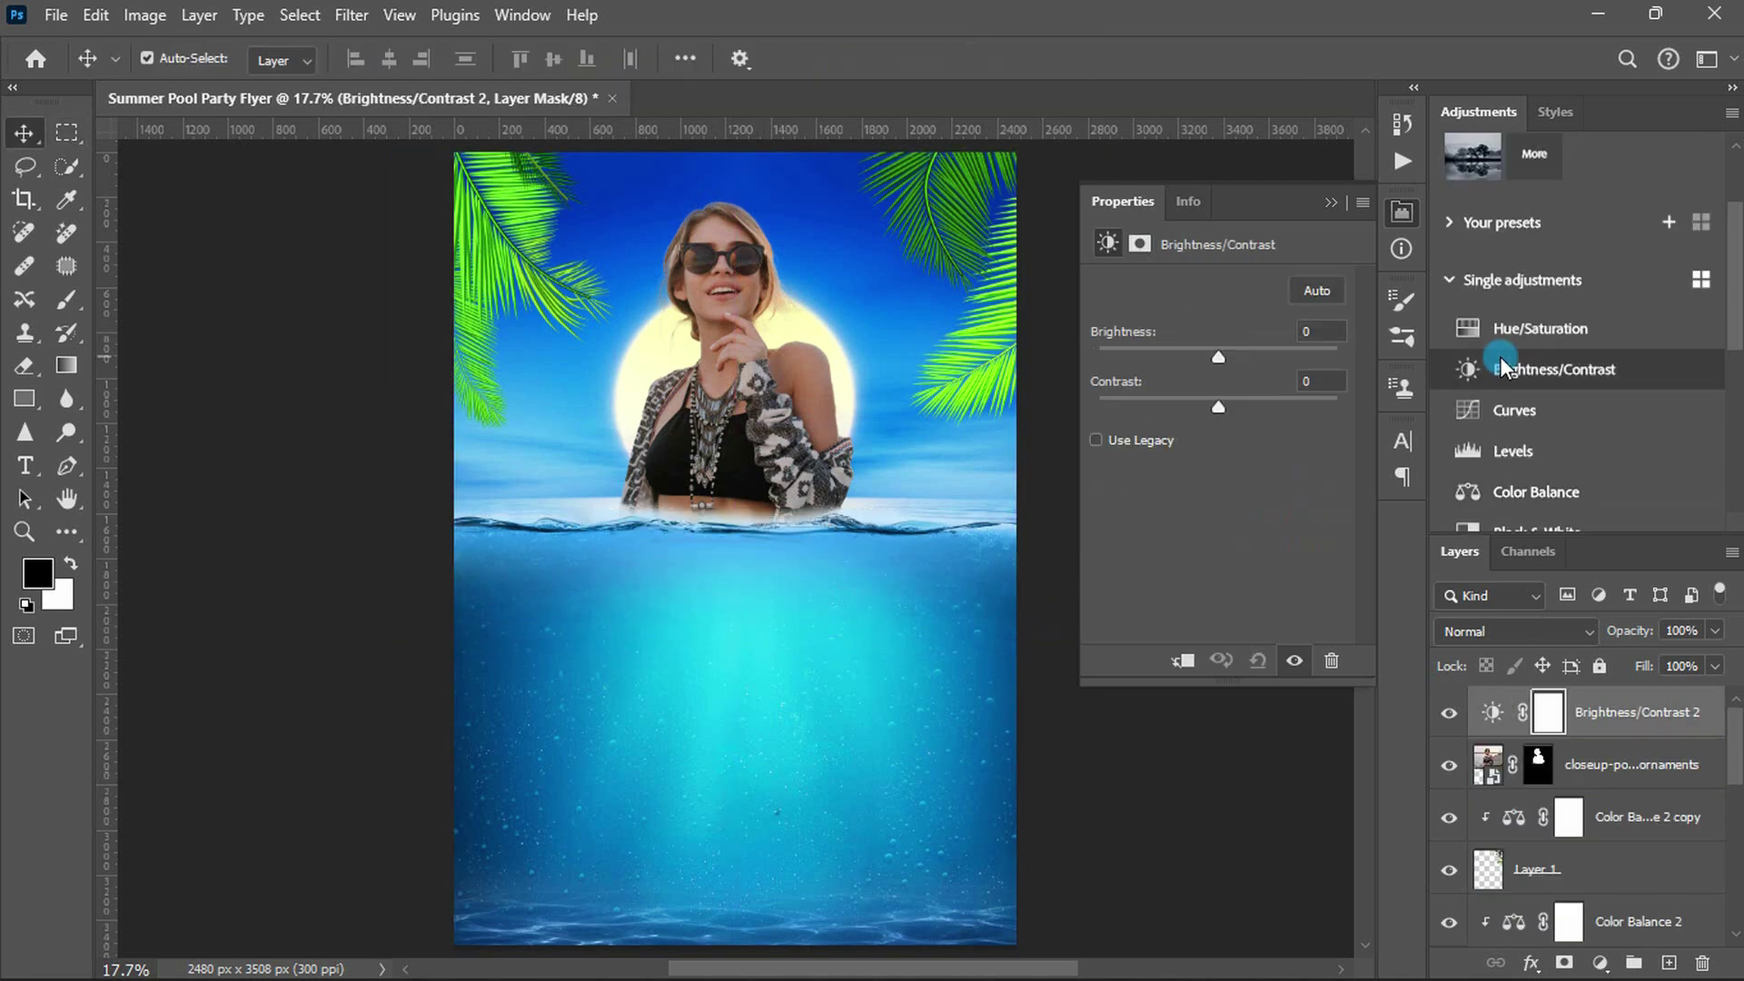
- Clip the Brightness/Contrast to the woman's photo and set Brightness to 80
left_click(1178, 663)
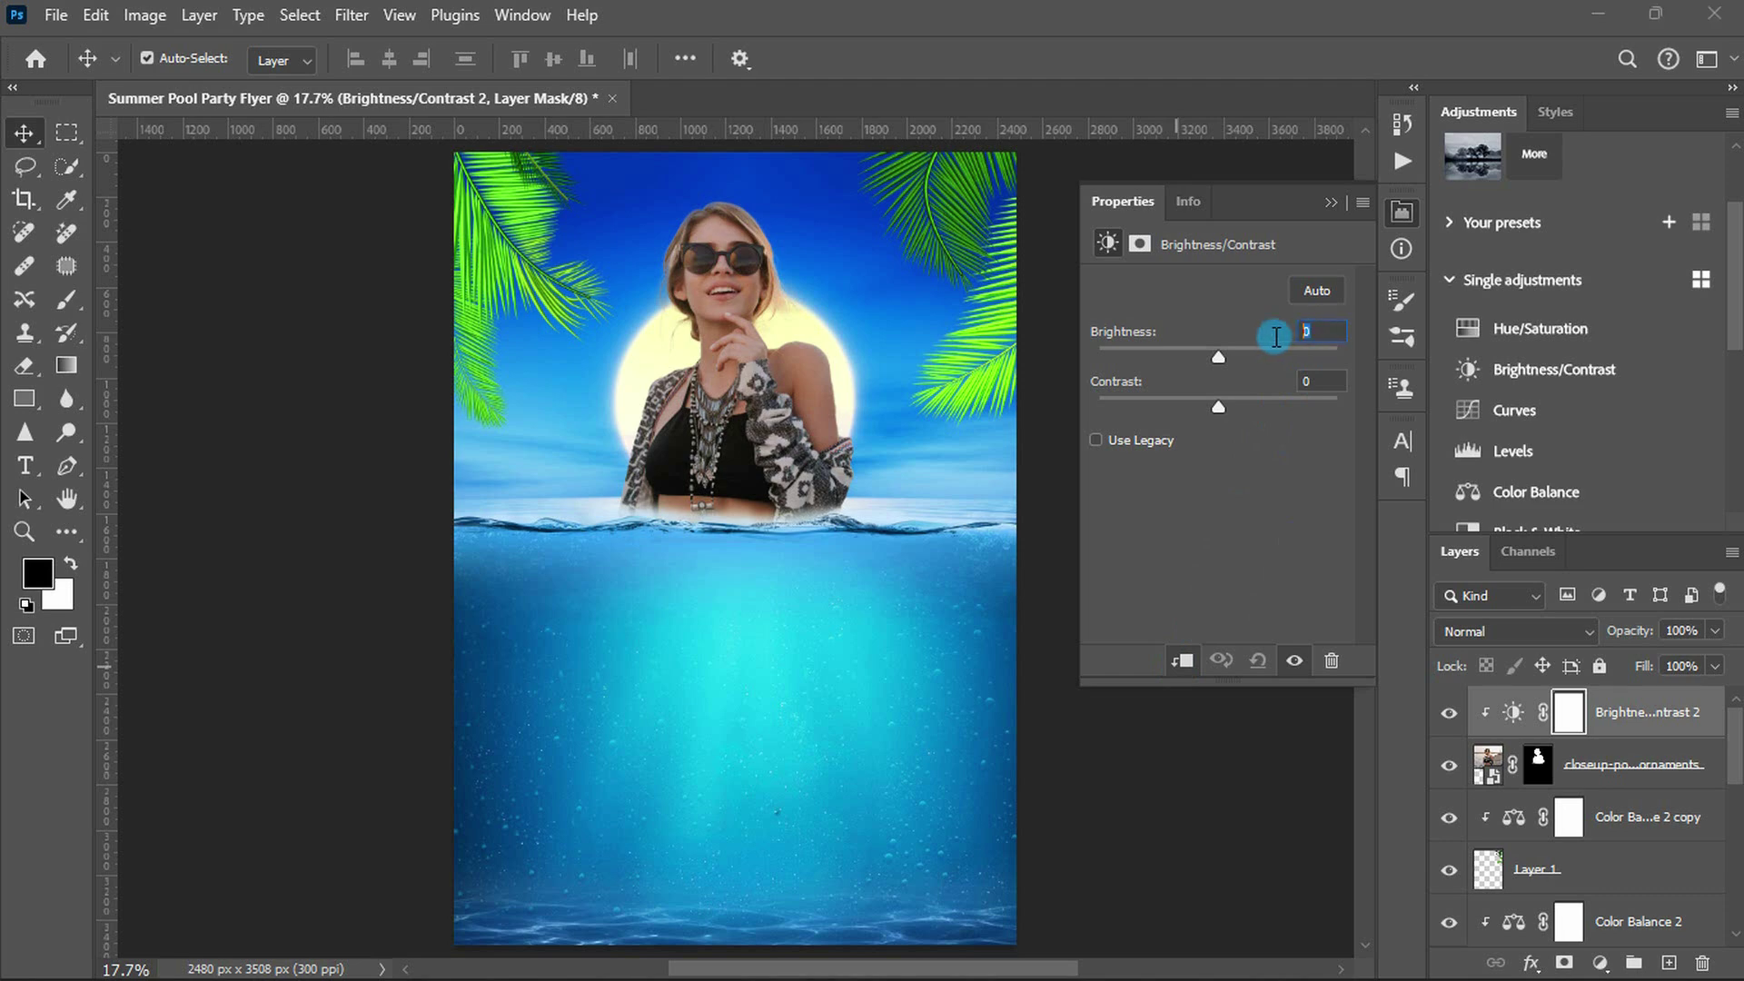
type("80")
key("Return")
scroll(1511, 343, "down", 3)
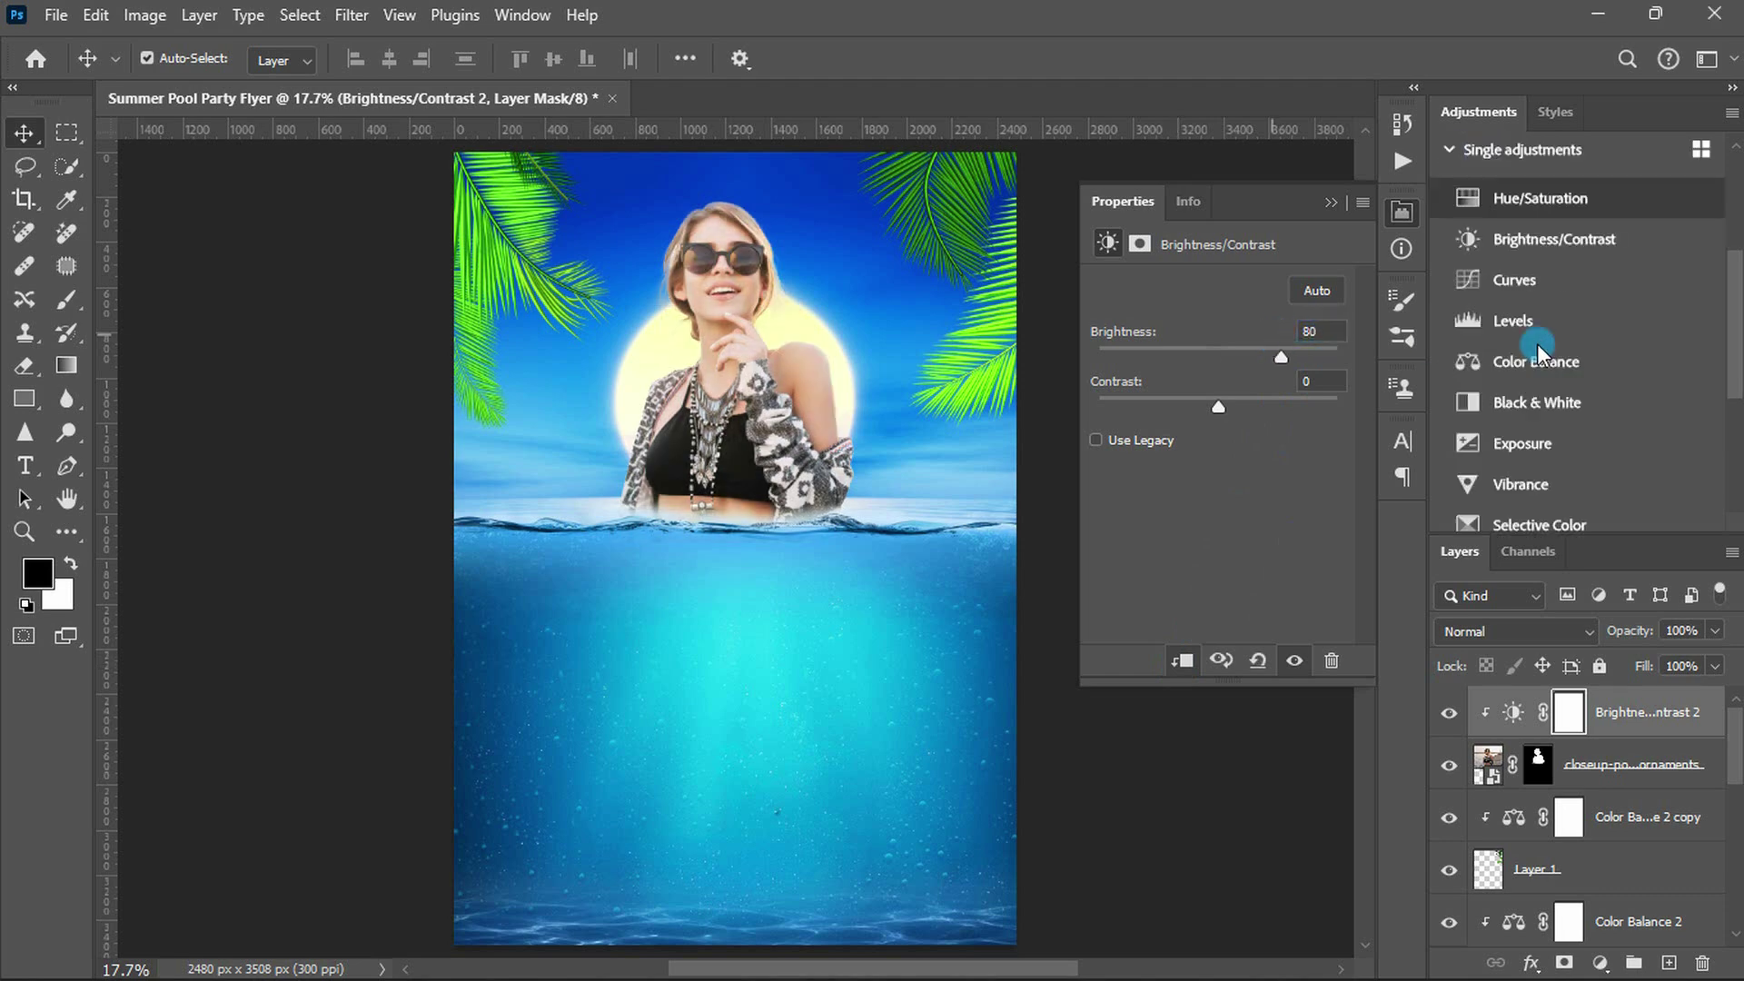
- Add a clipped Color Balance with Highlights Cyan/Red +20 and Yellow/Blue −12
left_click(1542, 362)
left_click(1180, 663)
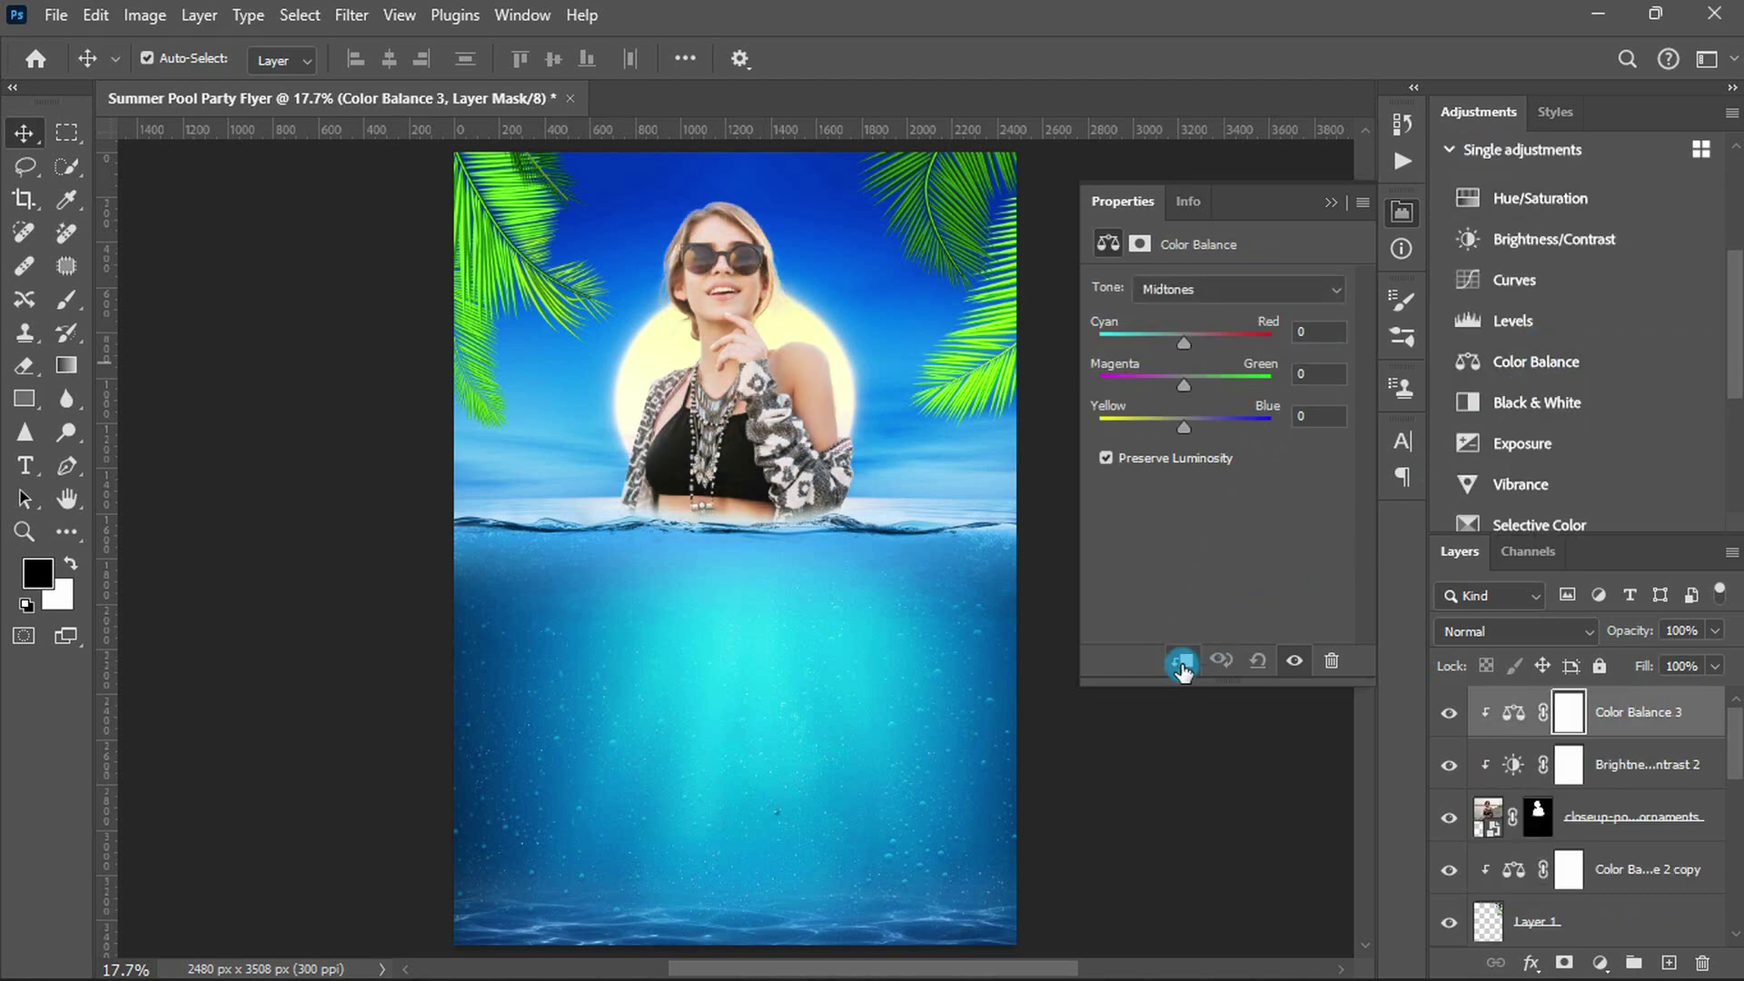
left_click(1185, 289)
left_click(1178, 356)
left_click(1321, 333)
type("+20")
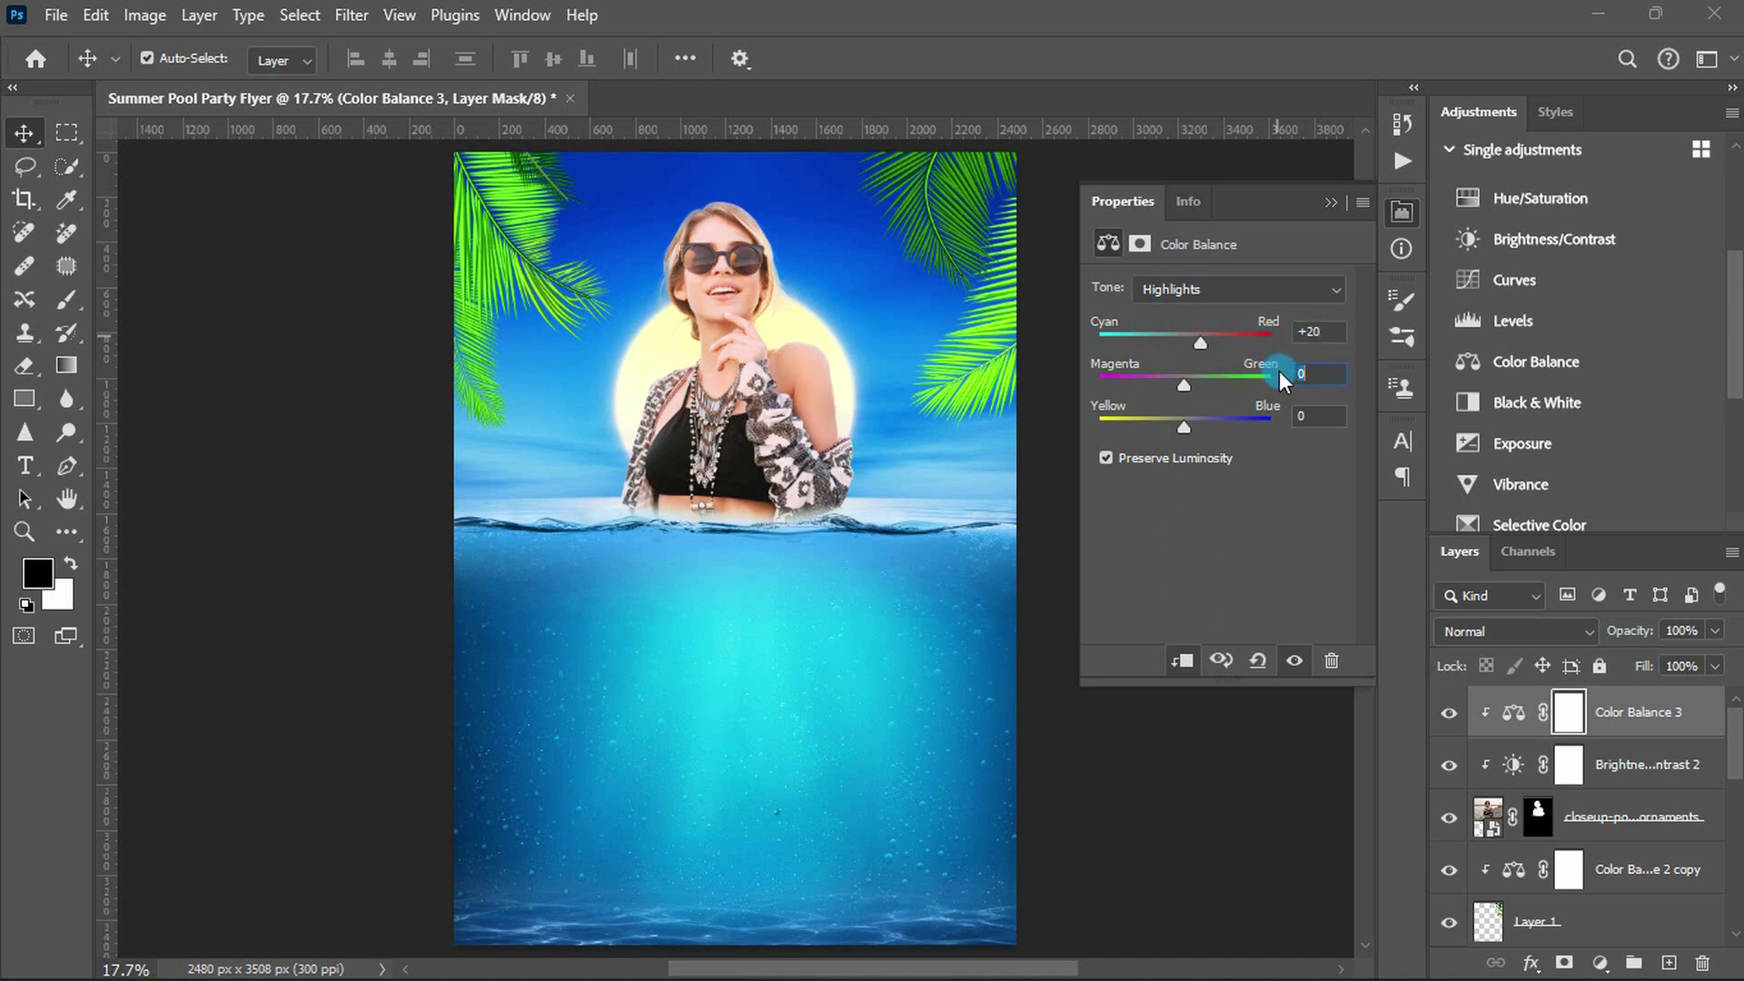
type("-12")
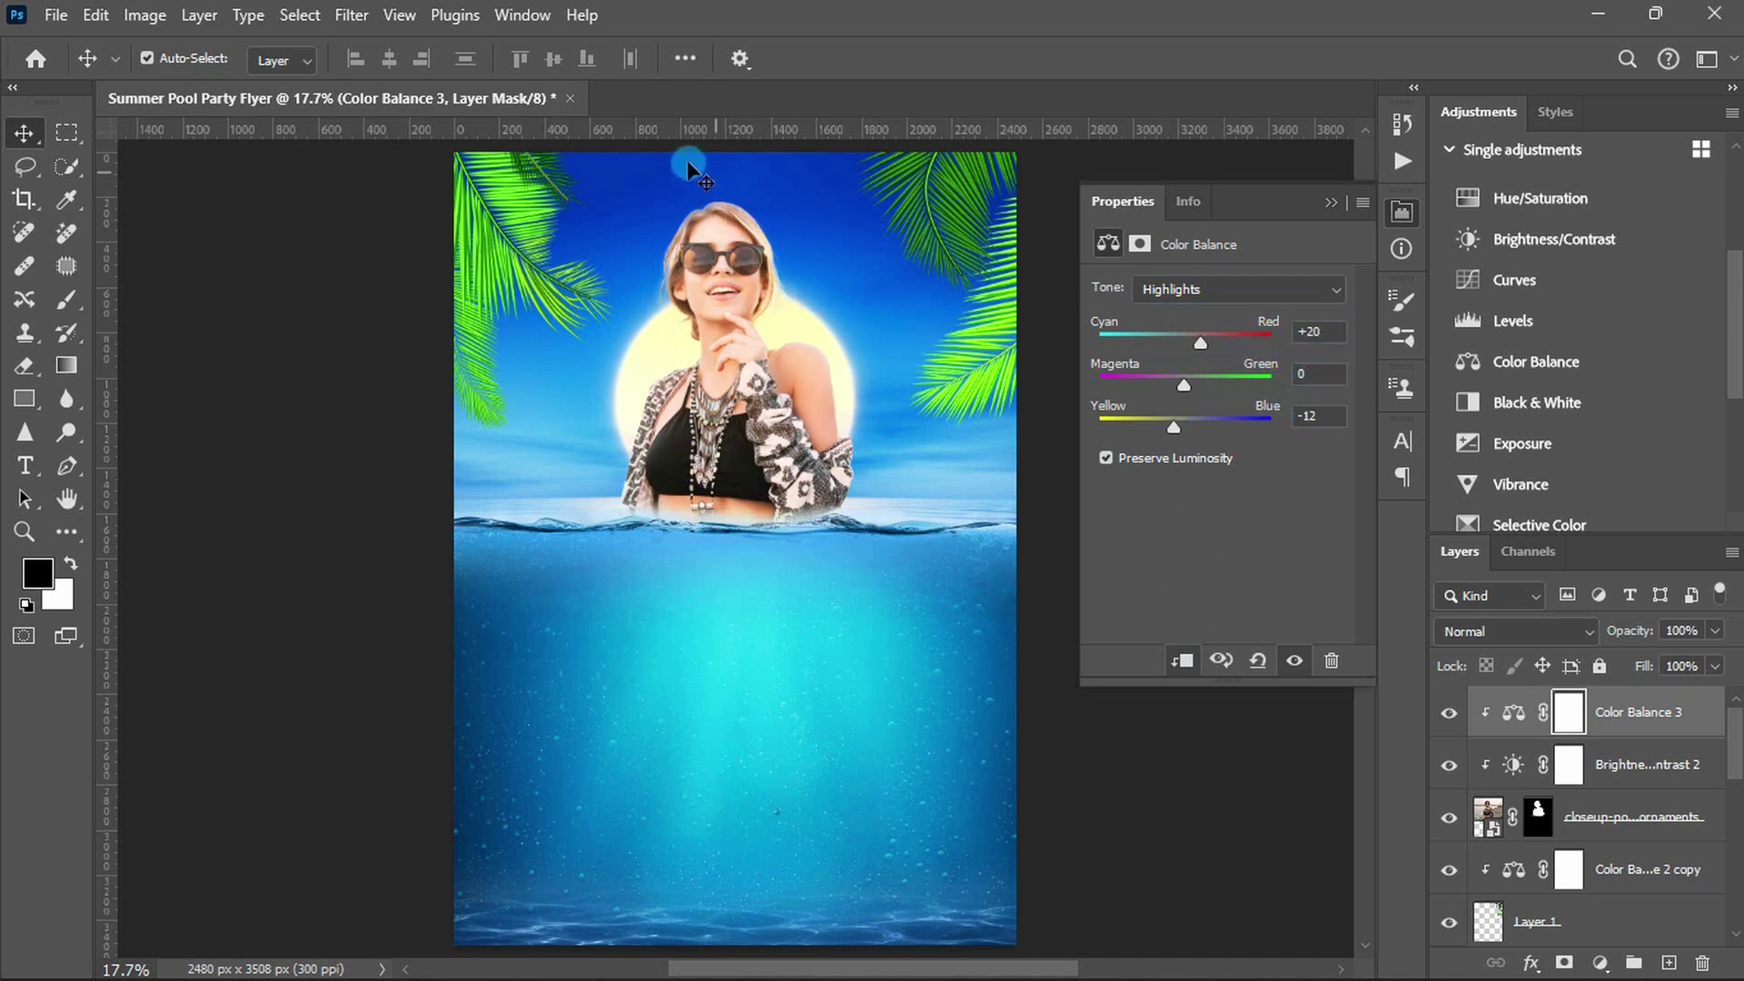
type("t")
left_click(686, 176)
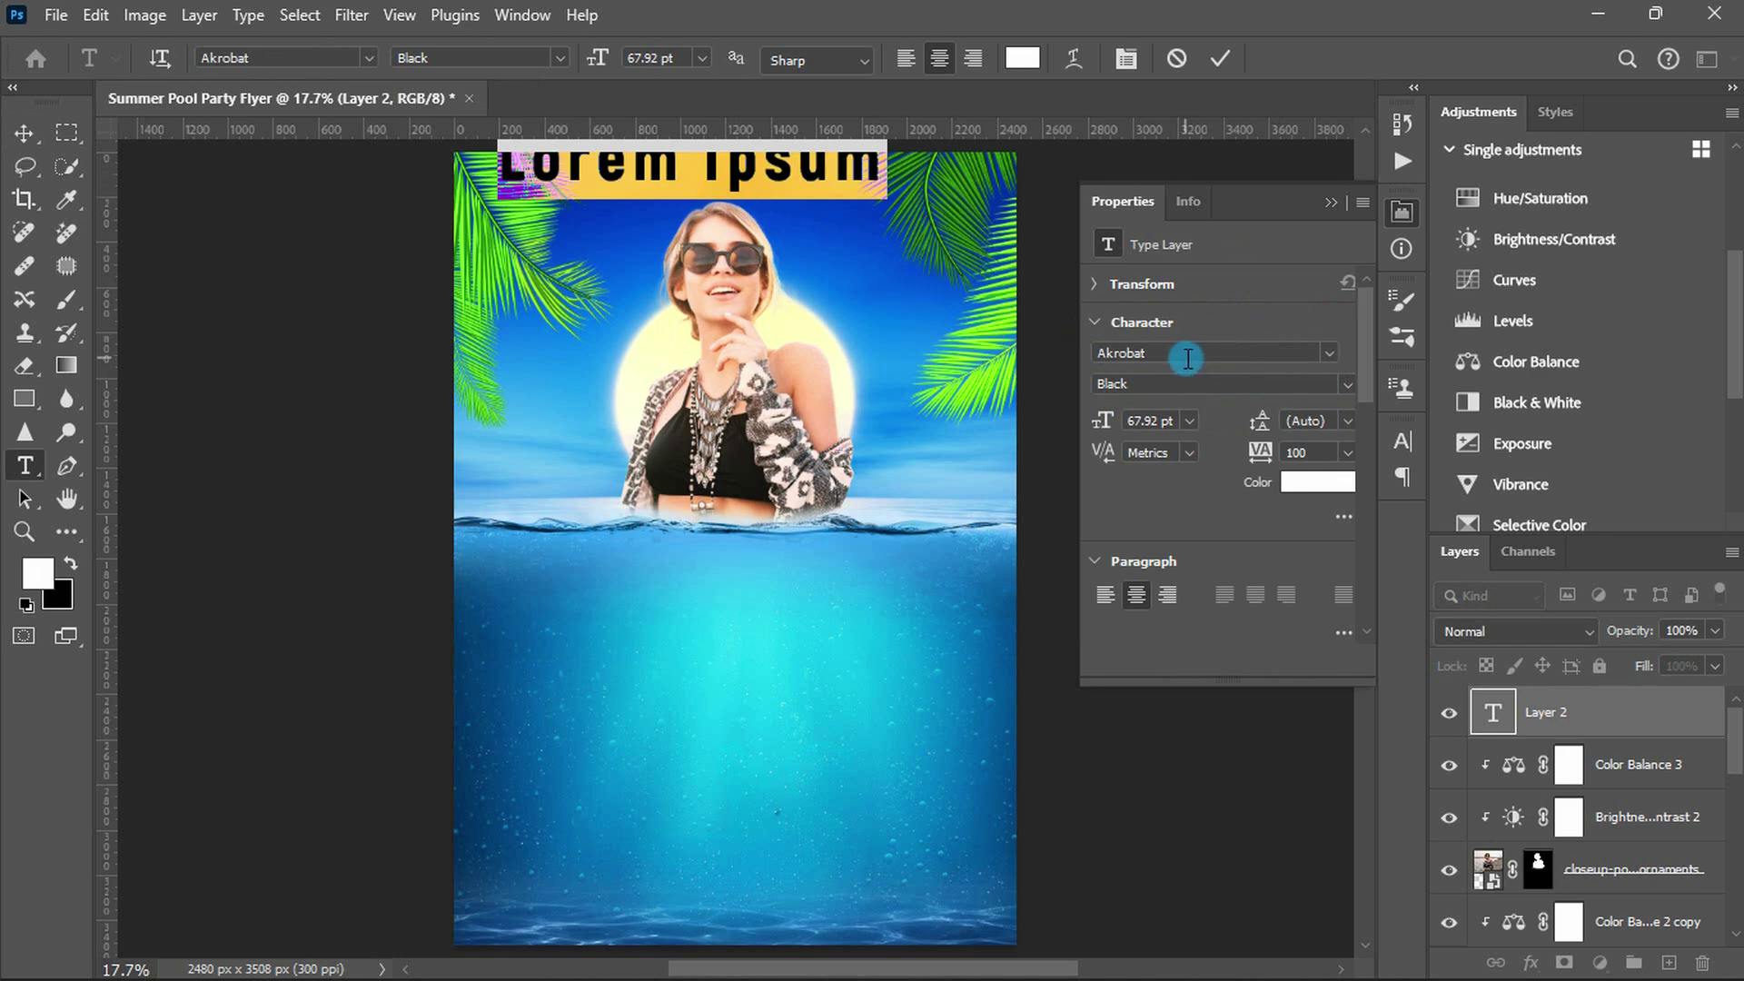
- Add a 'SUMMER CLUB PRESENTS' heading in Archivo Black 17 pt, centred on the page
type("Archivo Black")
key("Tab")
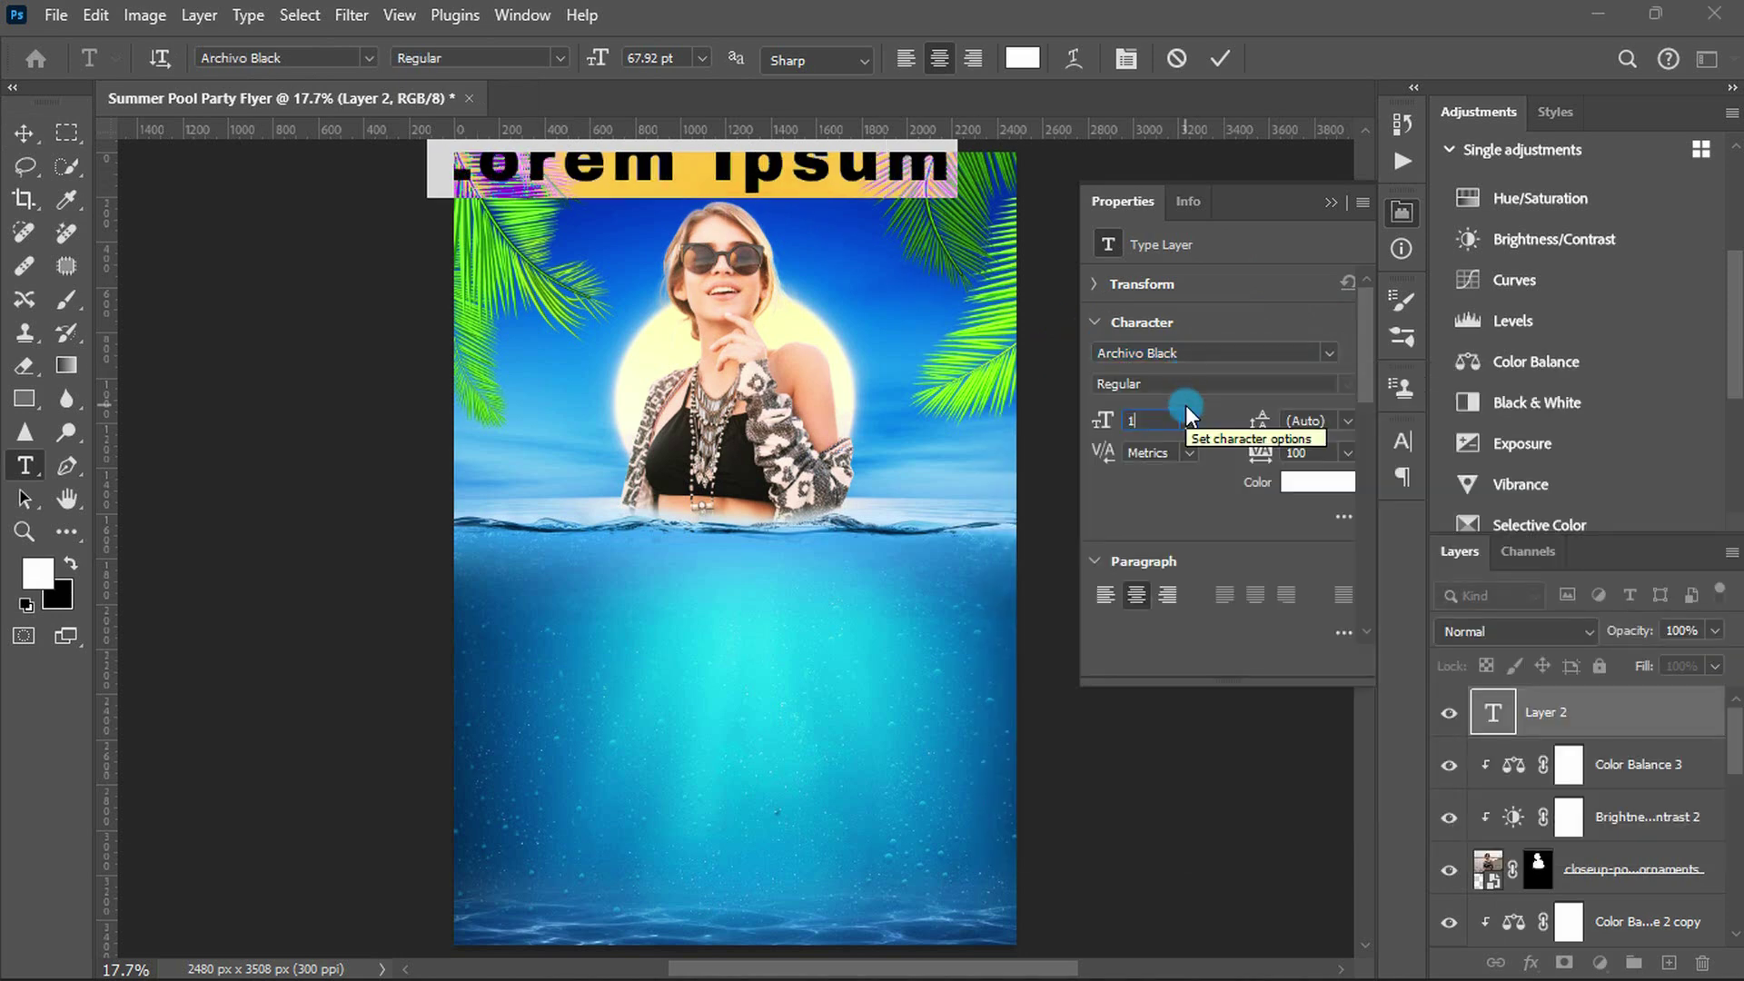
type("7")
key("Return")
key("Return")
type("PRESENTS")
key("ctrl+Return")
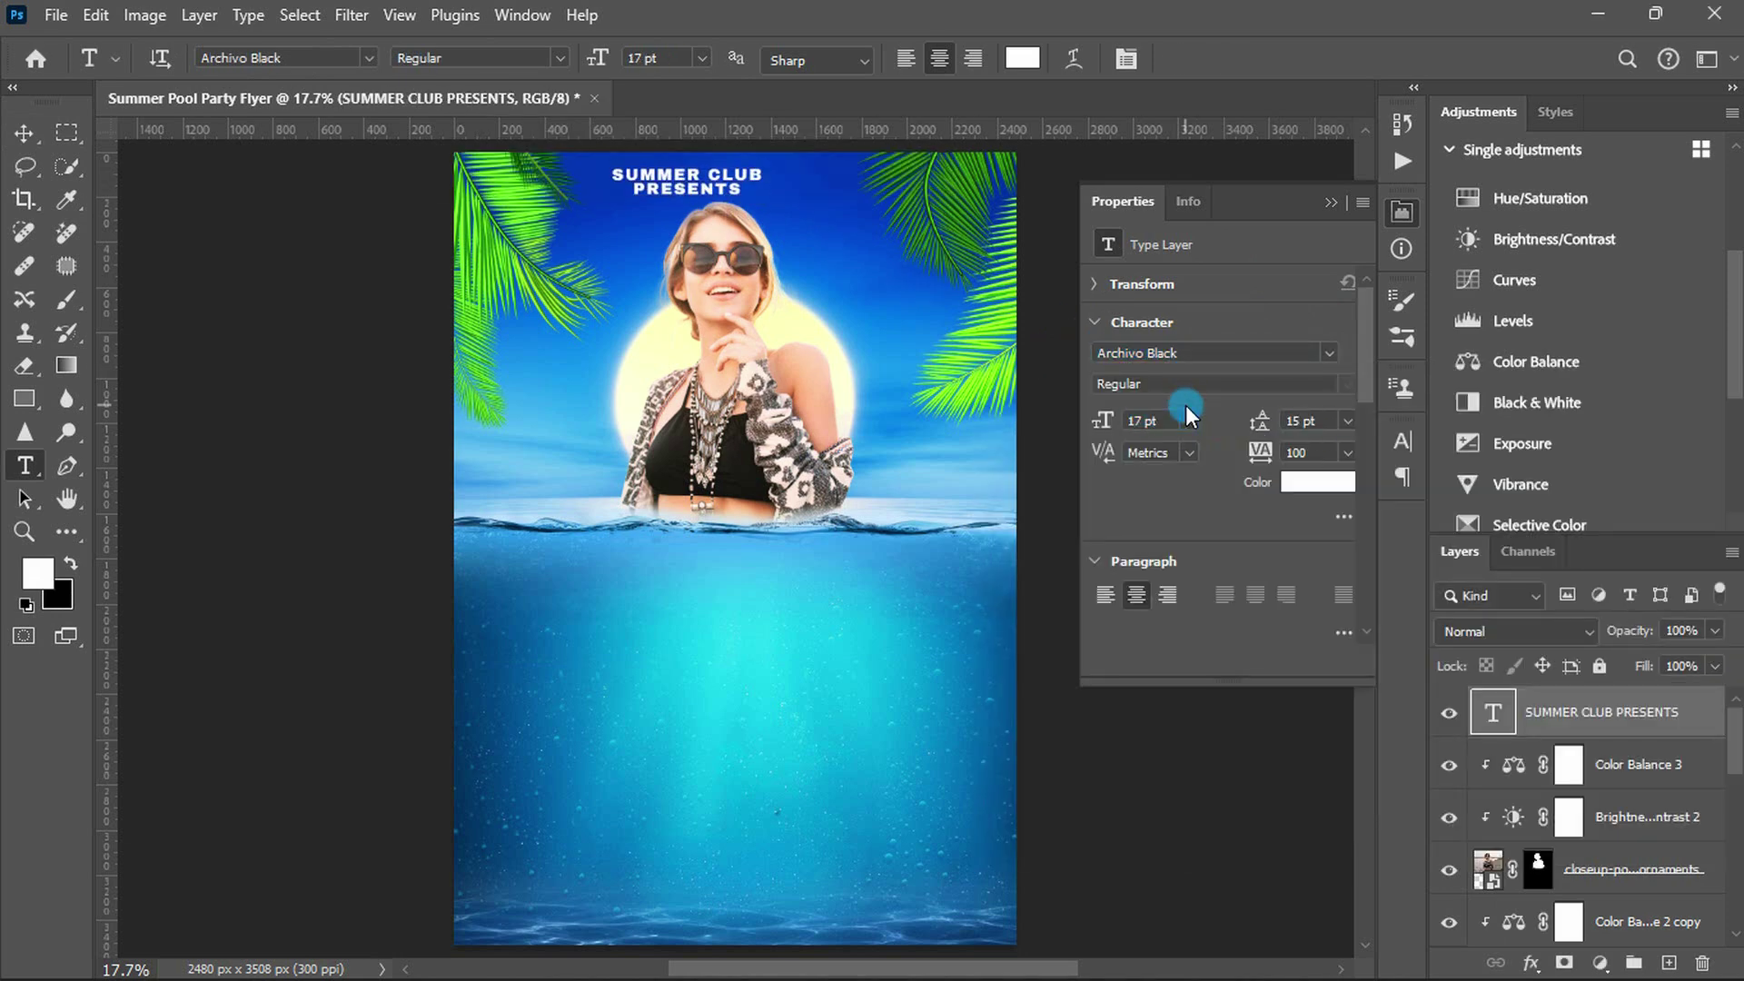
key("v")
key("ctrl+a")
left_click(391, 60)
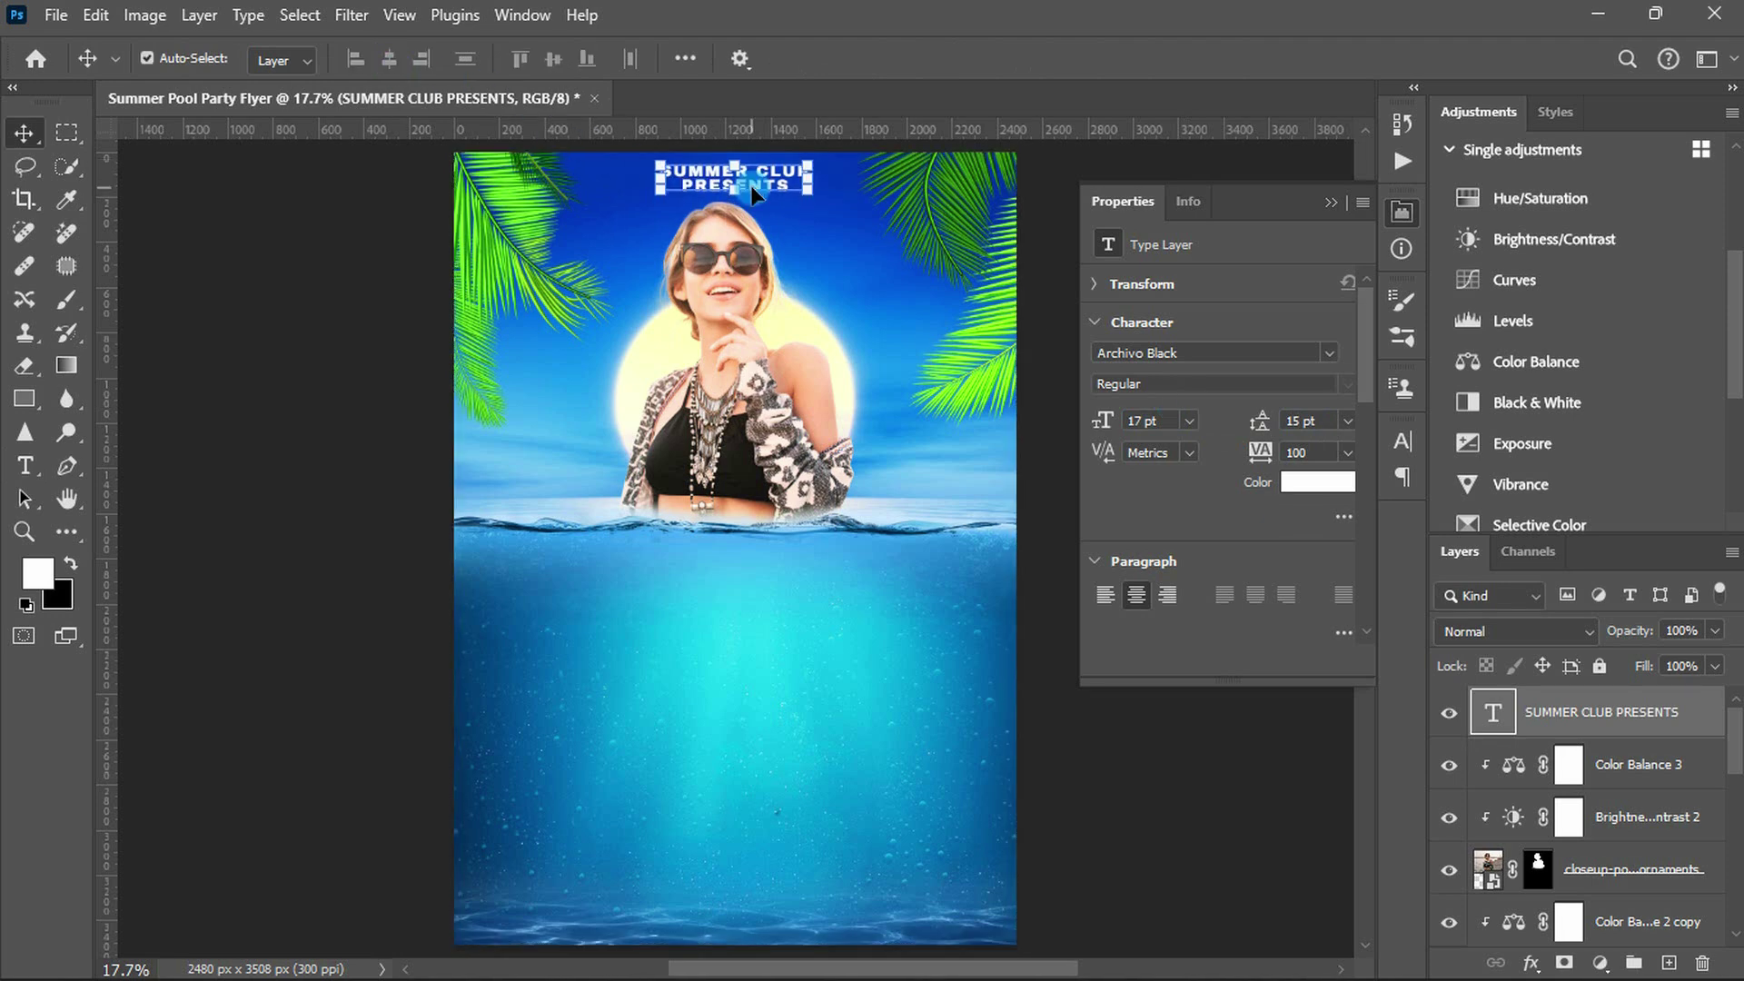
- Add a 'POOL' title in Impact 220 pt with tracking 0 mid-flyer
key("t")
left_click(738, 633)
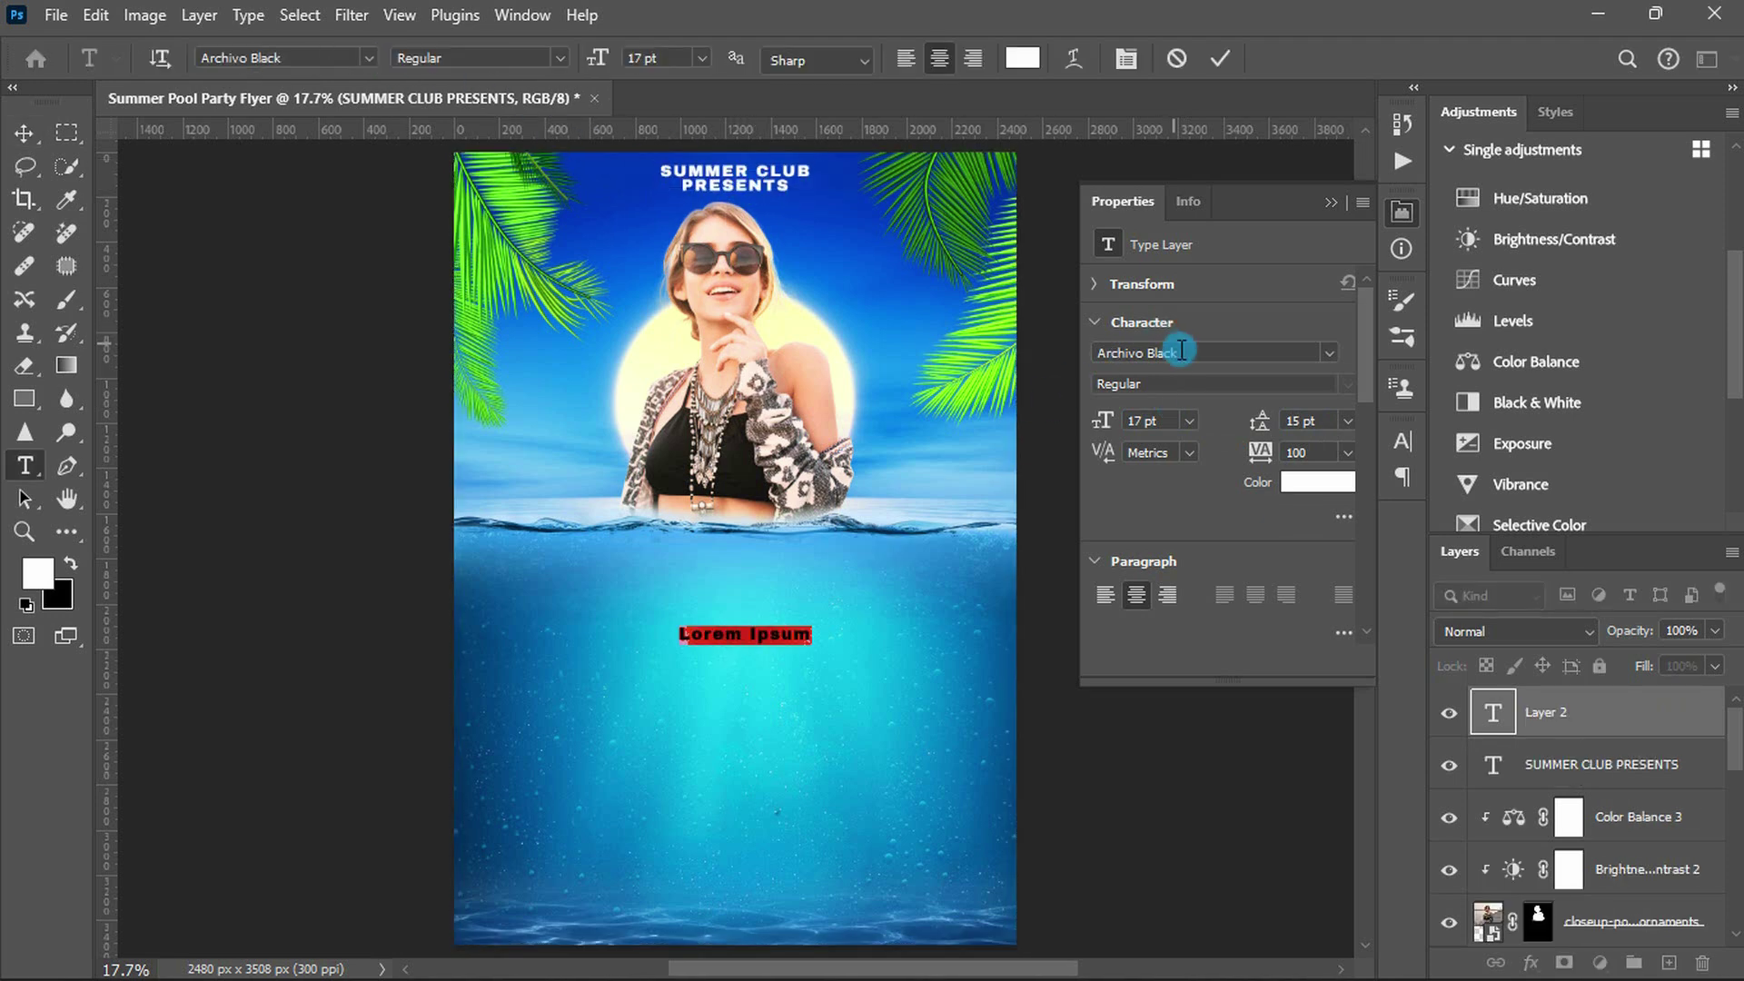
left_click(1181, 349)
type("impact")
key("Return")
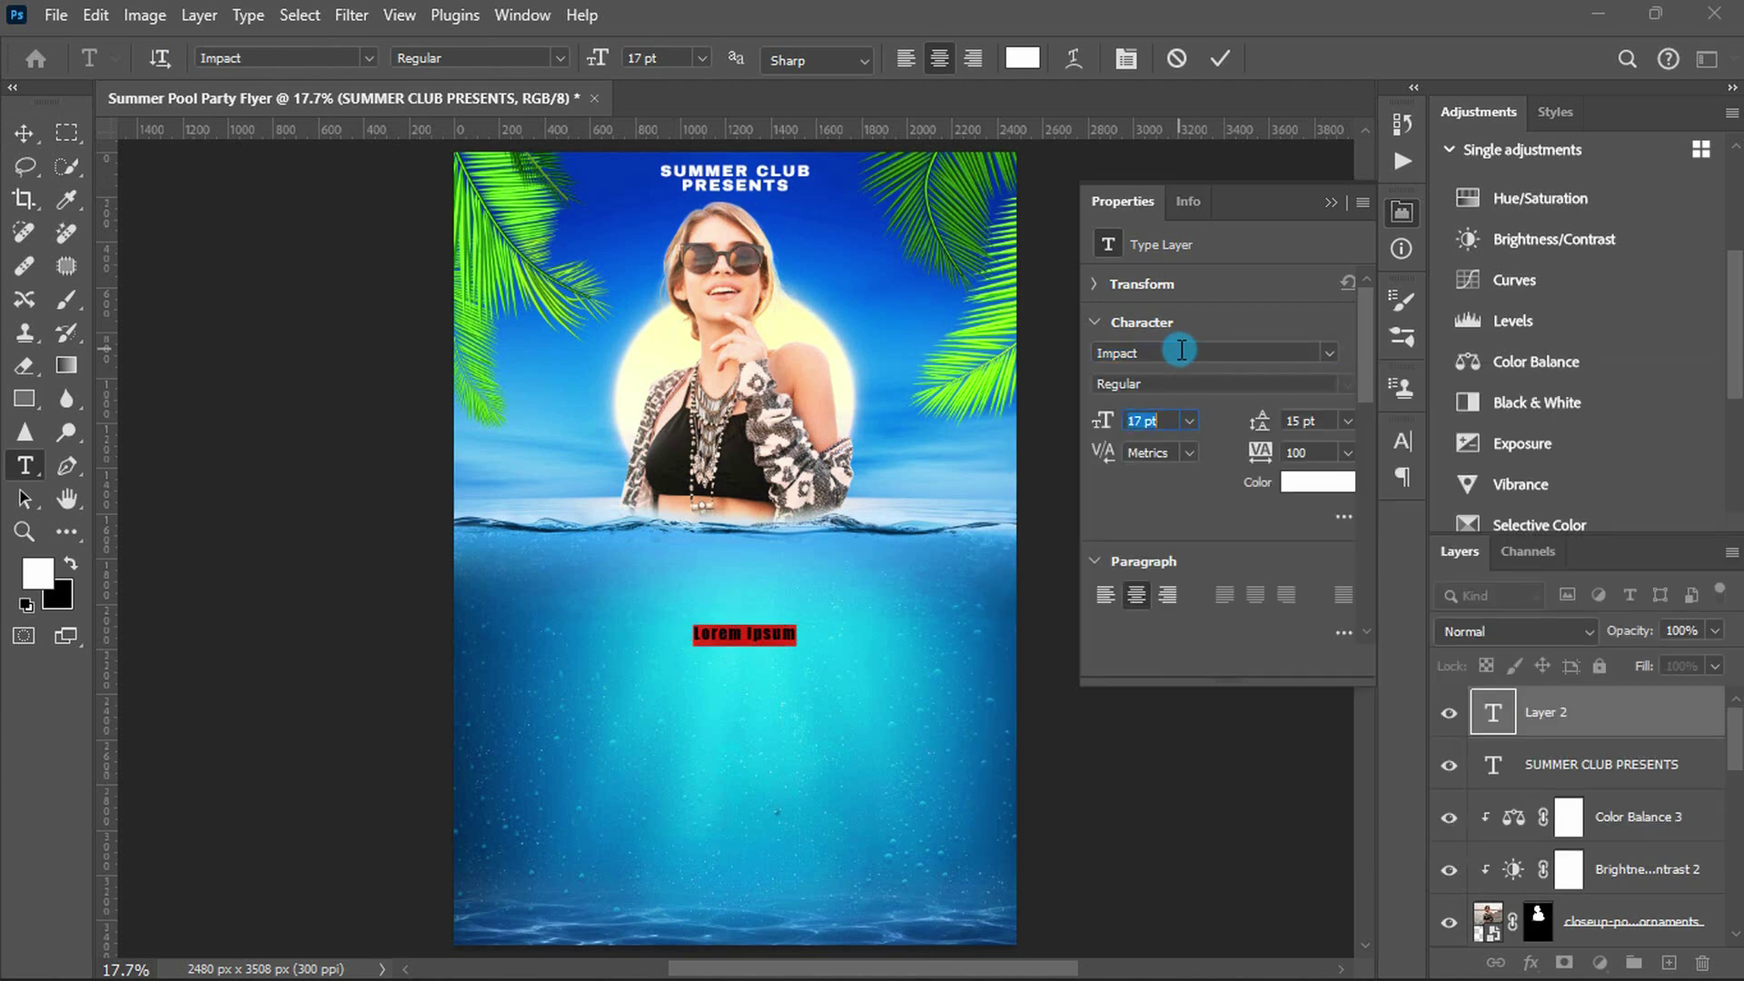
type("220")
key("Return")
type("POOL")
key("ctrl+a")
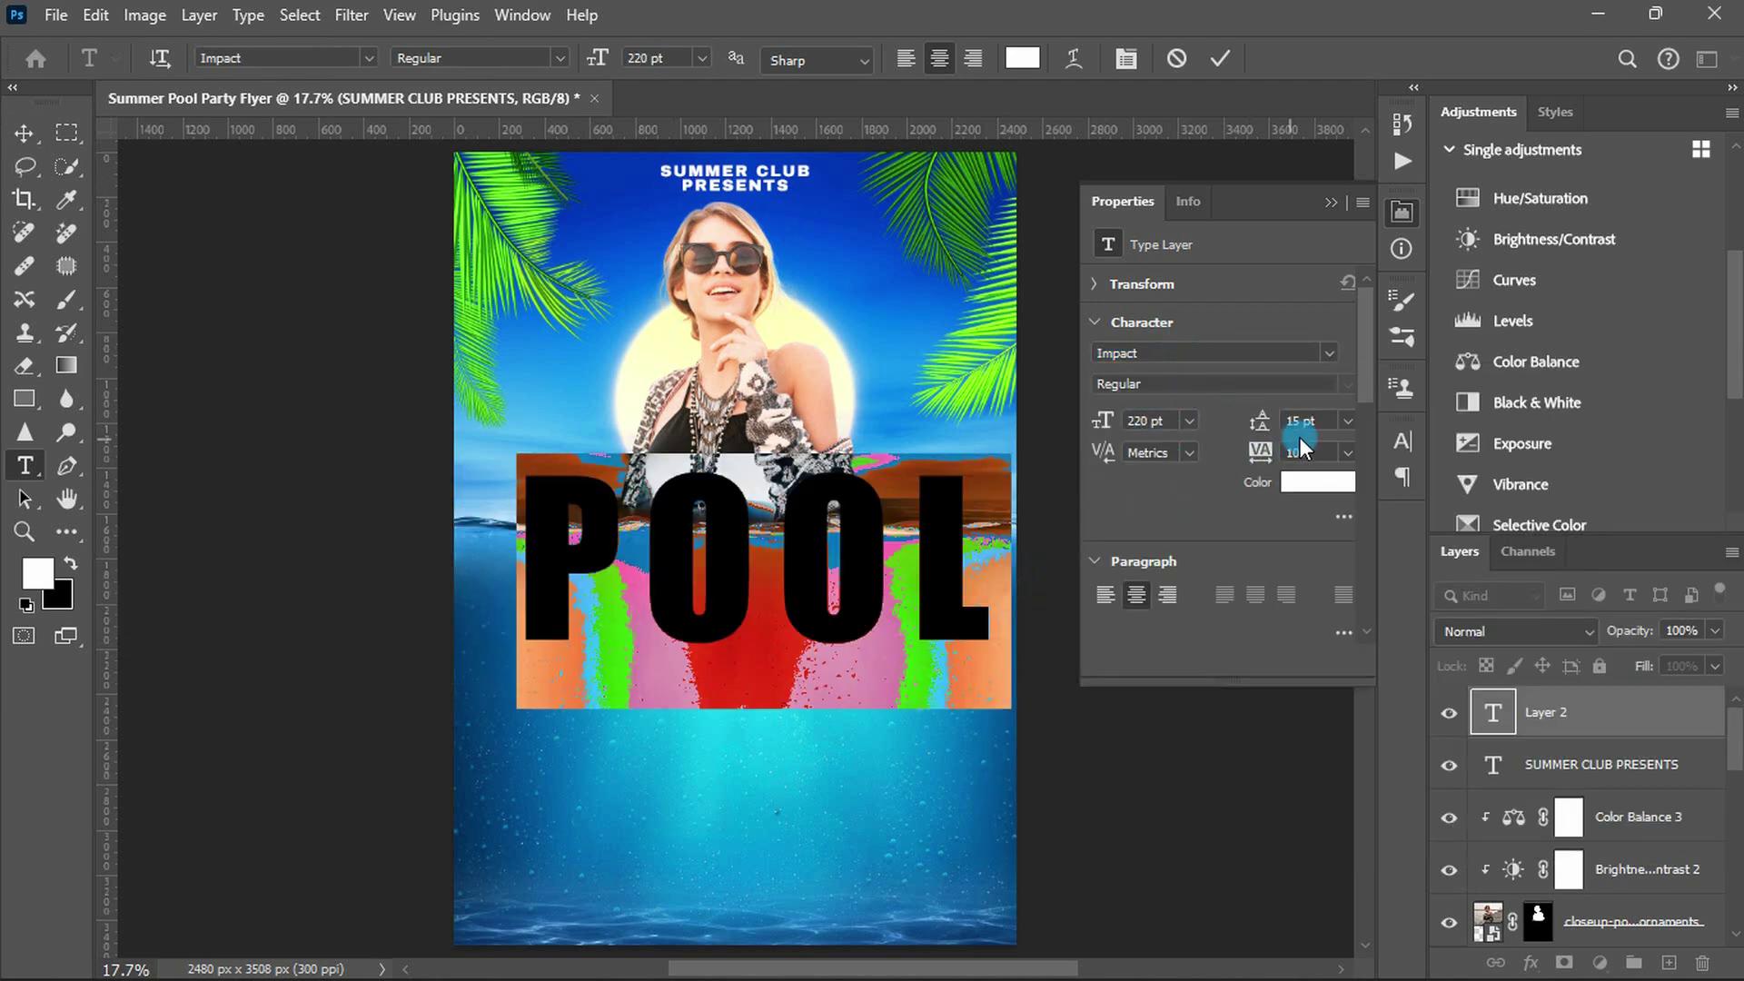
type("0")
key("Return")
key("ctrl+Return")
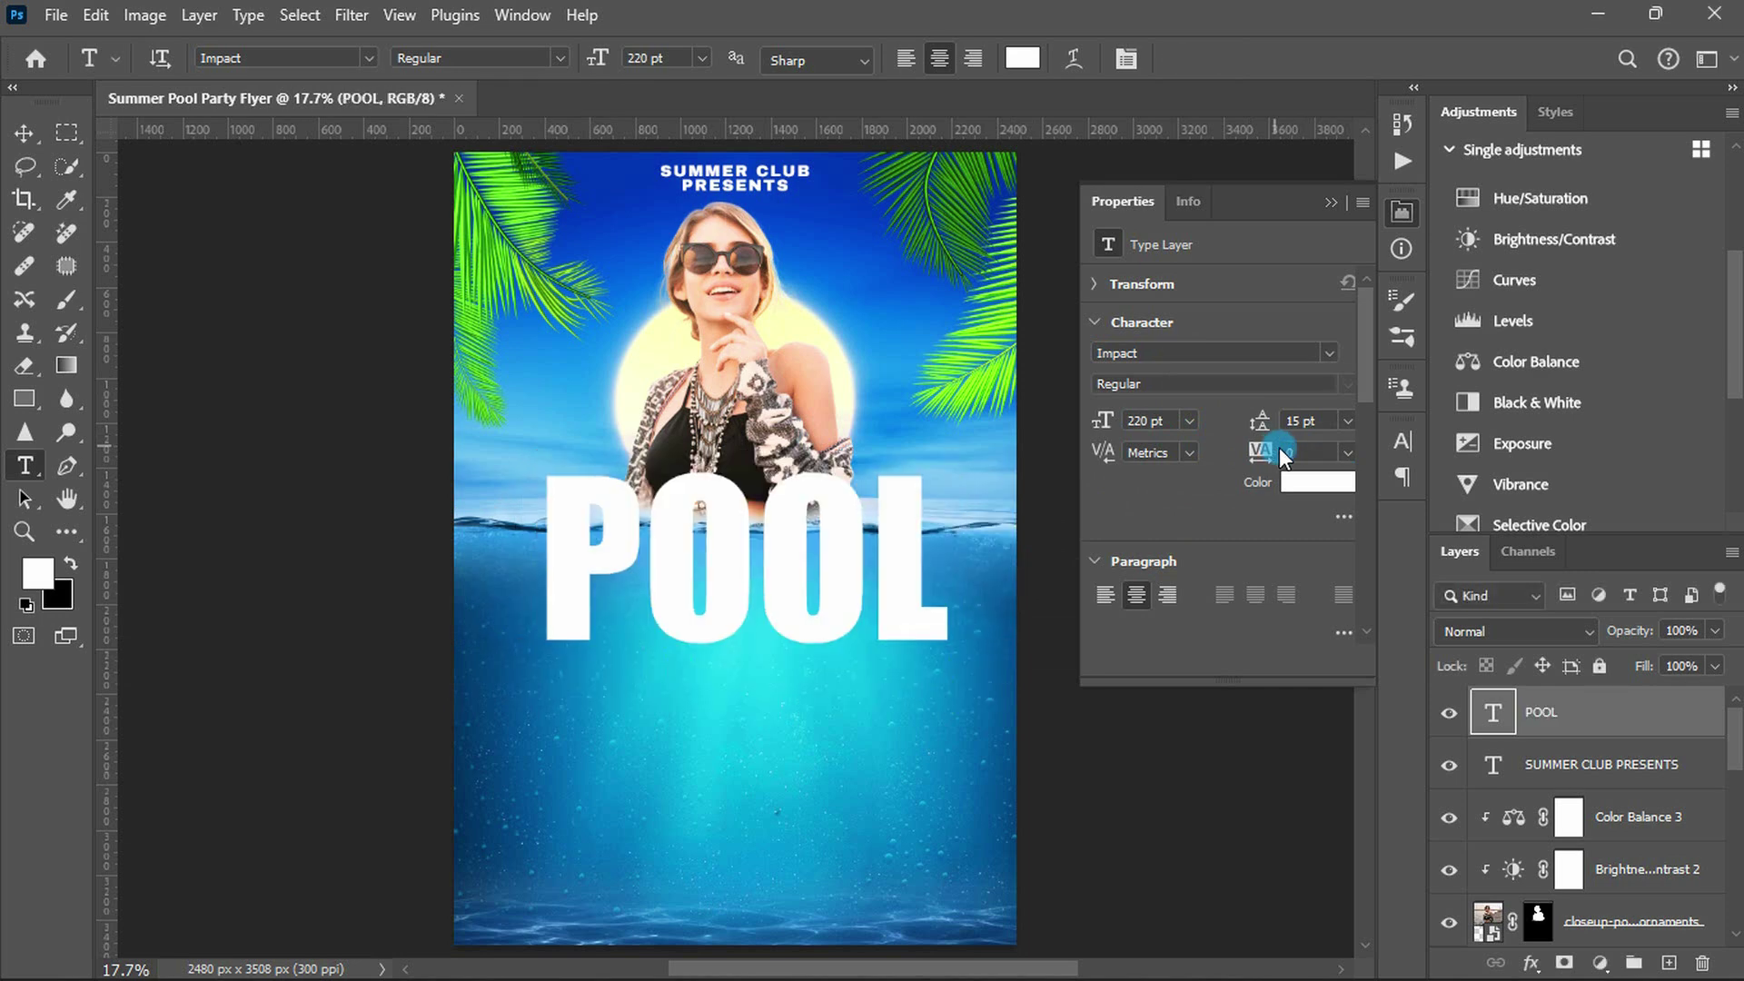
left_click(1537, 113)
- Apply the blue water style from '12 Photoshop Text Effect Styles Vol 5' to POOL, removing Outer Glow
scroll(1537, 401, "down", 2)
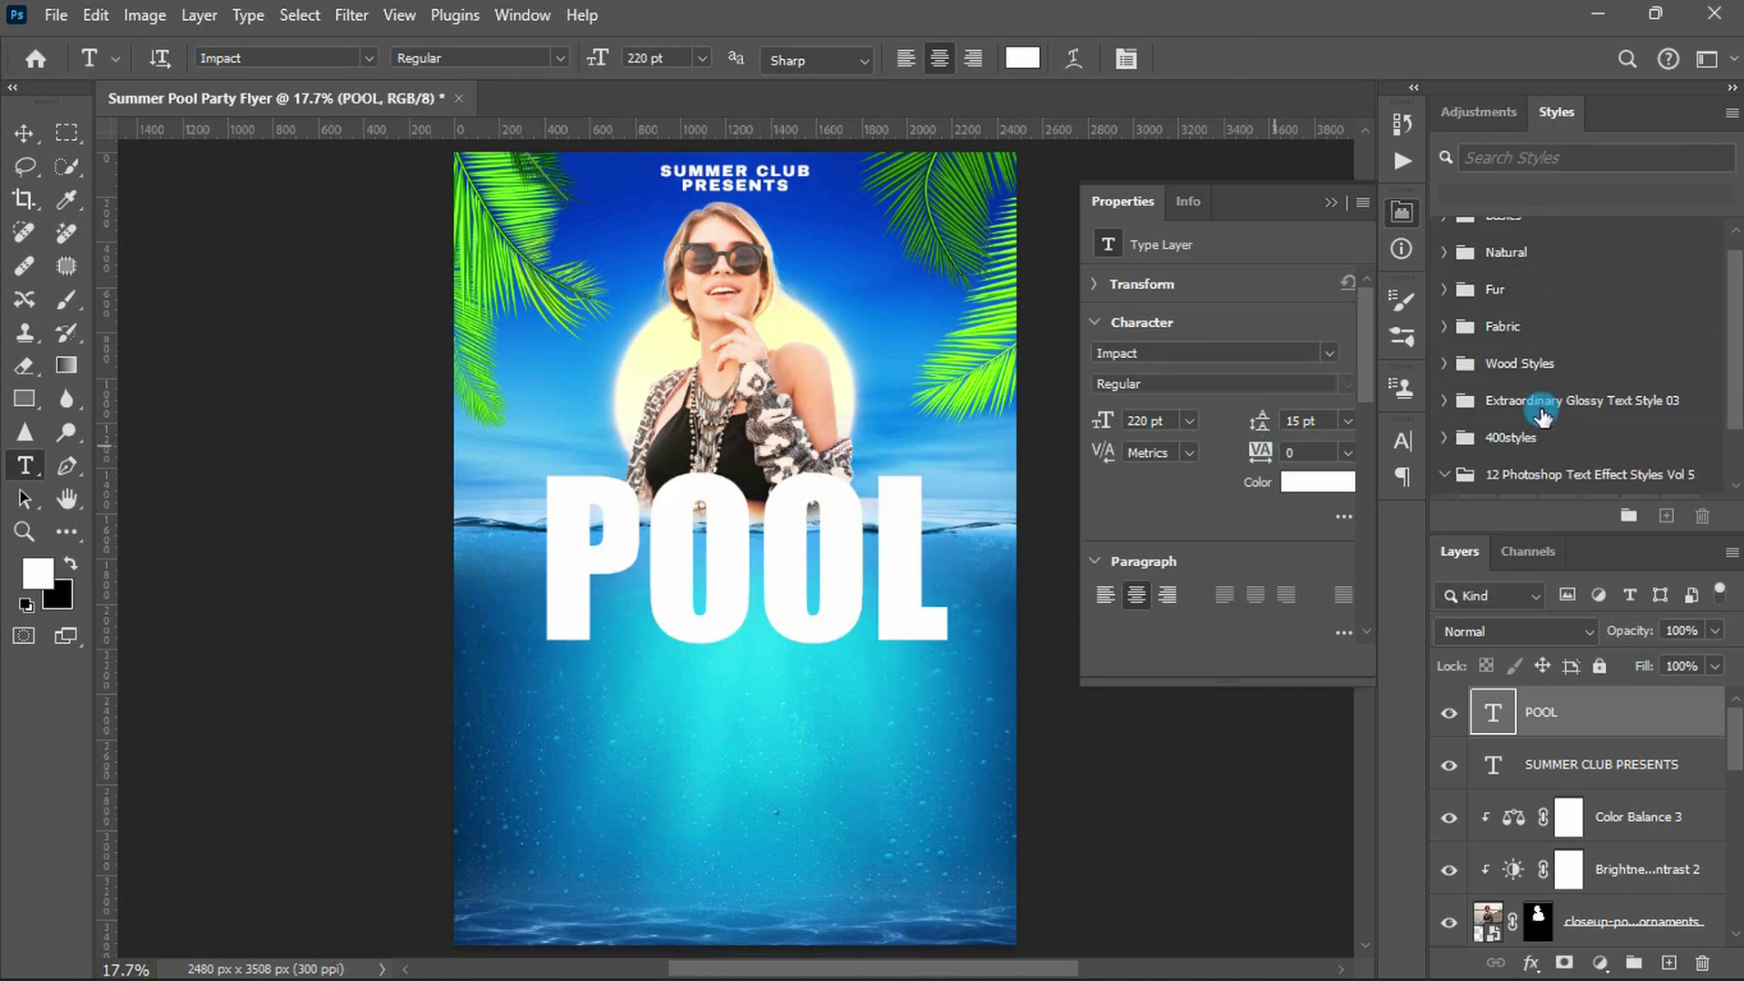
left_click(1540, 405)
left_click(1517, 440)
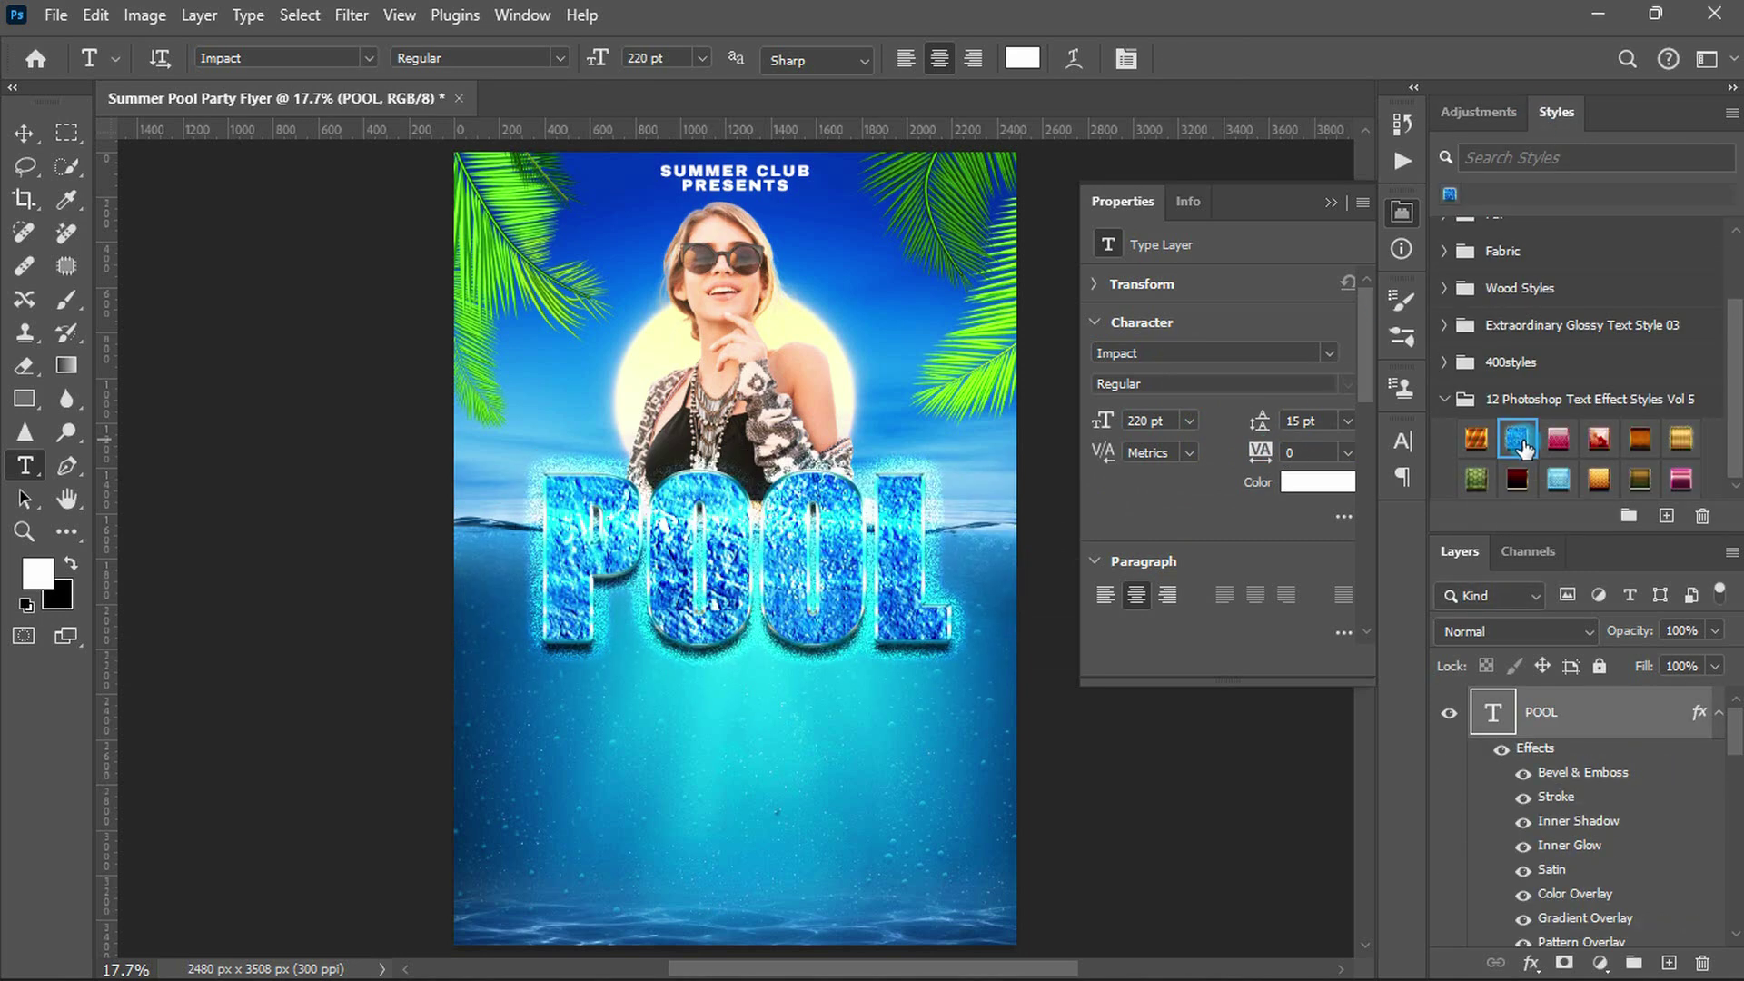
double_click(1537, 780)
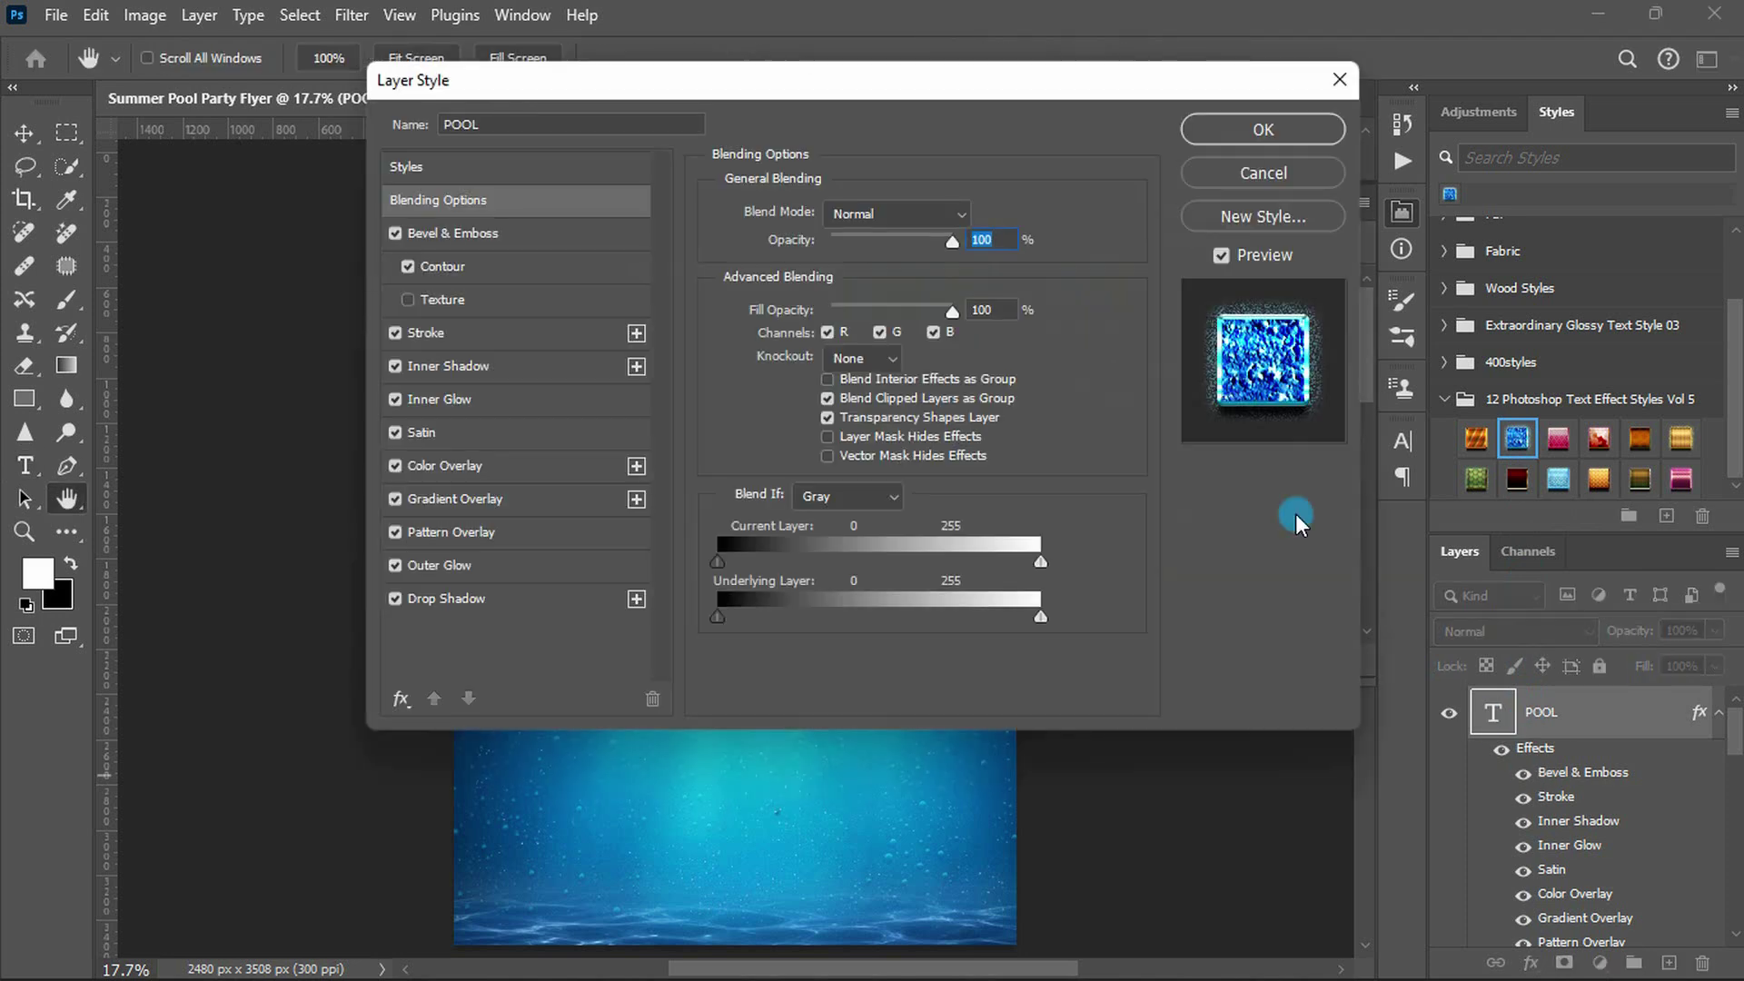
left_click_drag(889, 80, 1355, 86)
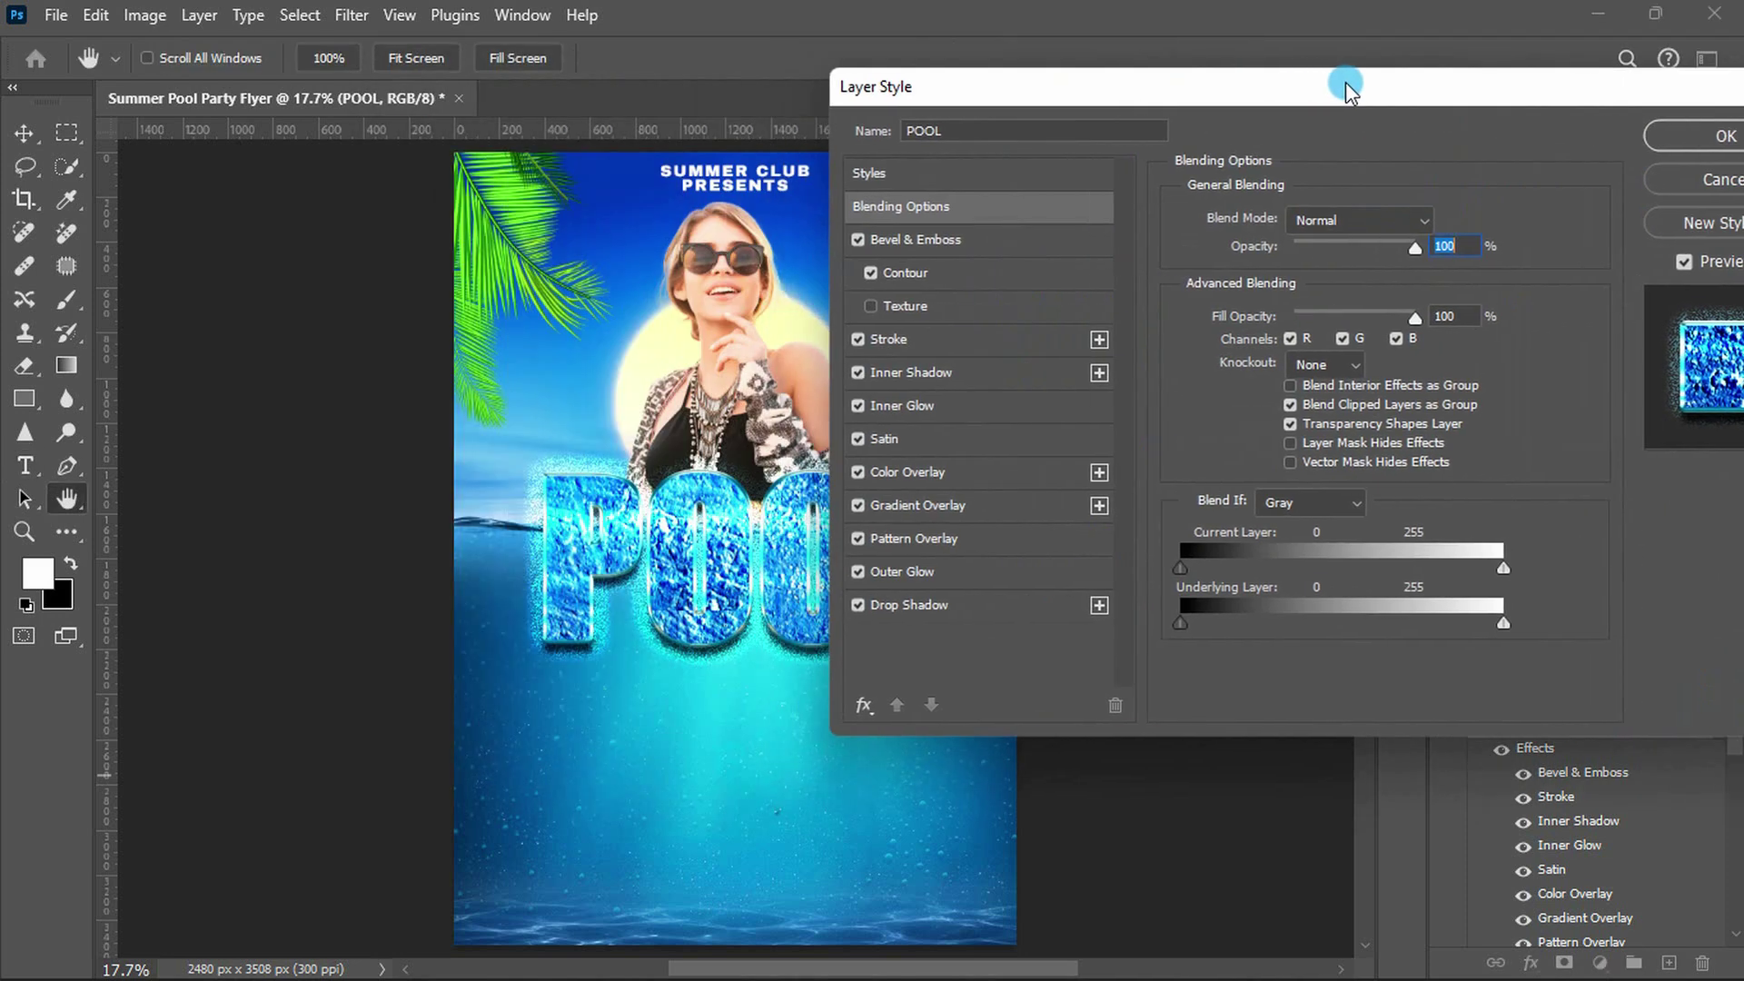
left_click(957, 606)
left_click(952, 567)
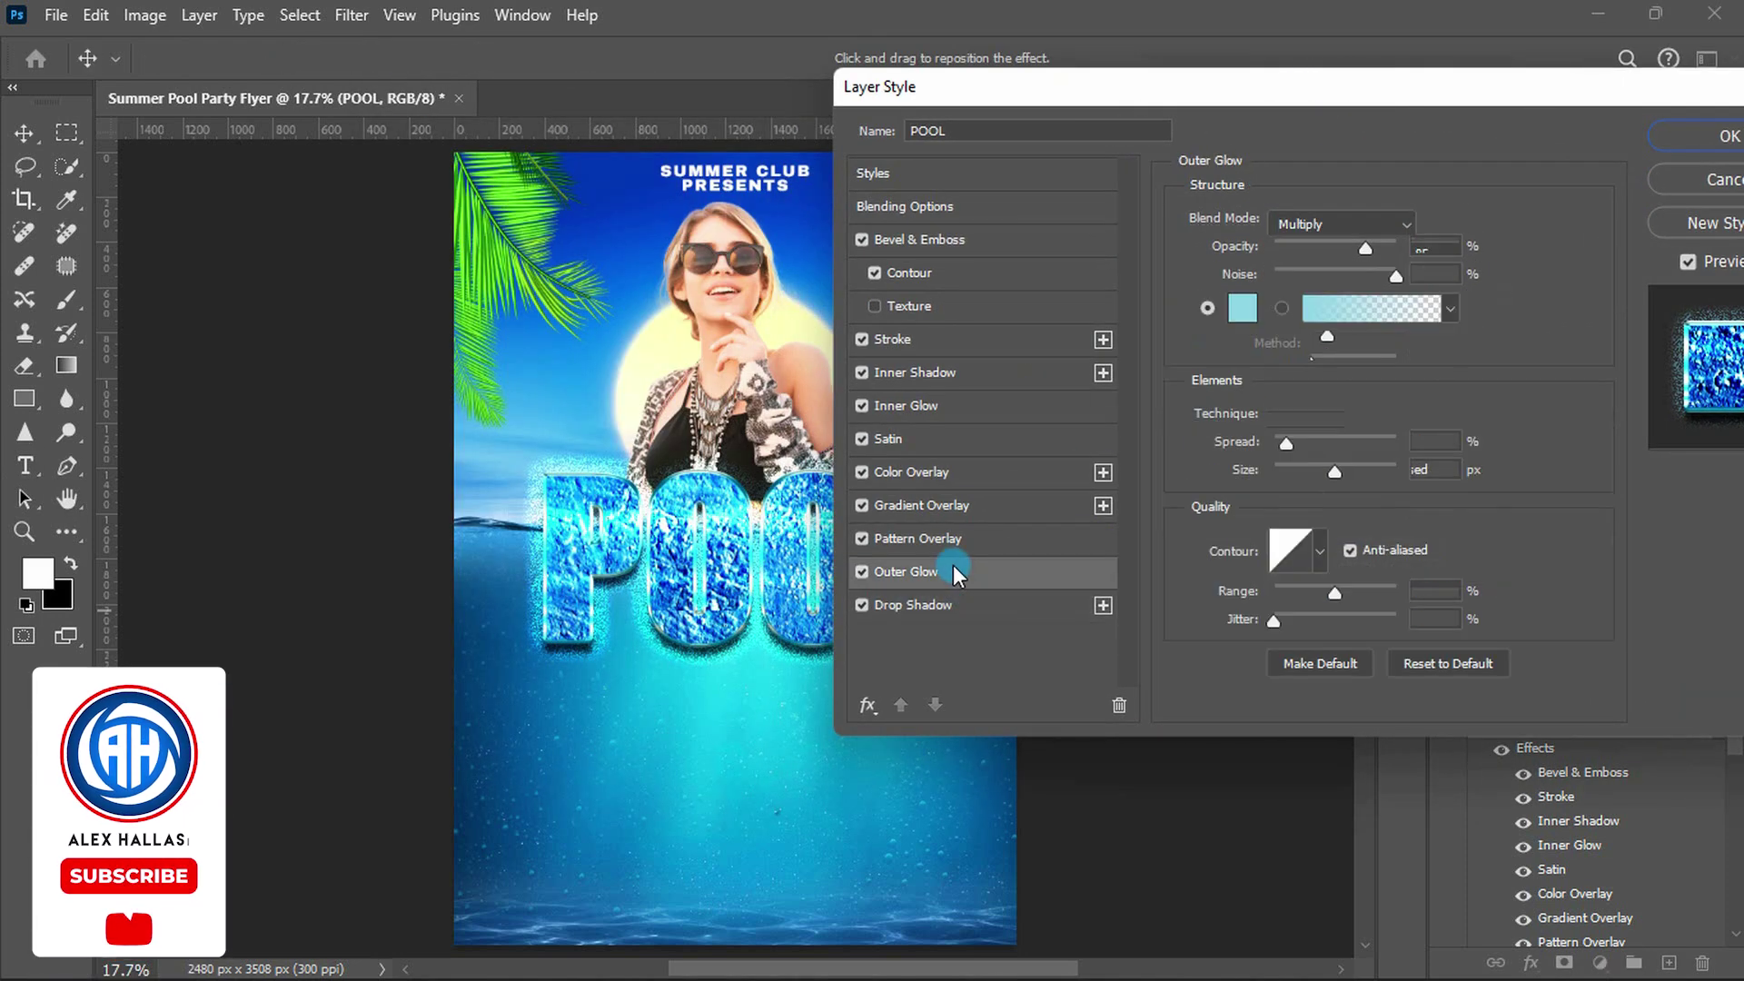
left_click(860, 571)
left_click(1119, 705)
- Set POOL's drop shadow: Normal, #0008ab, opacity 100, distance 25, spread 100, size 7
left_click(1023, 570)
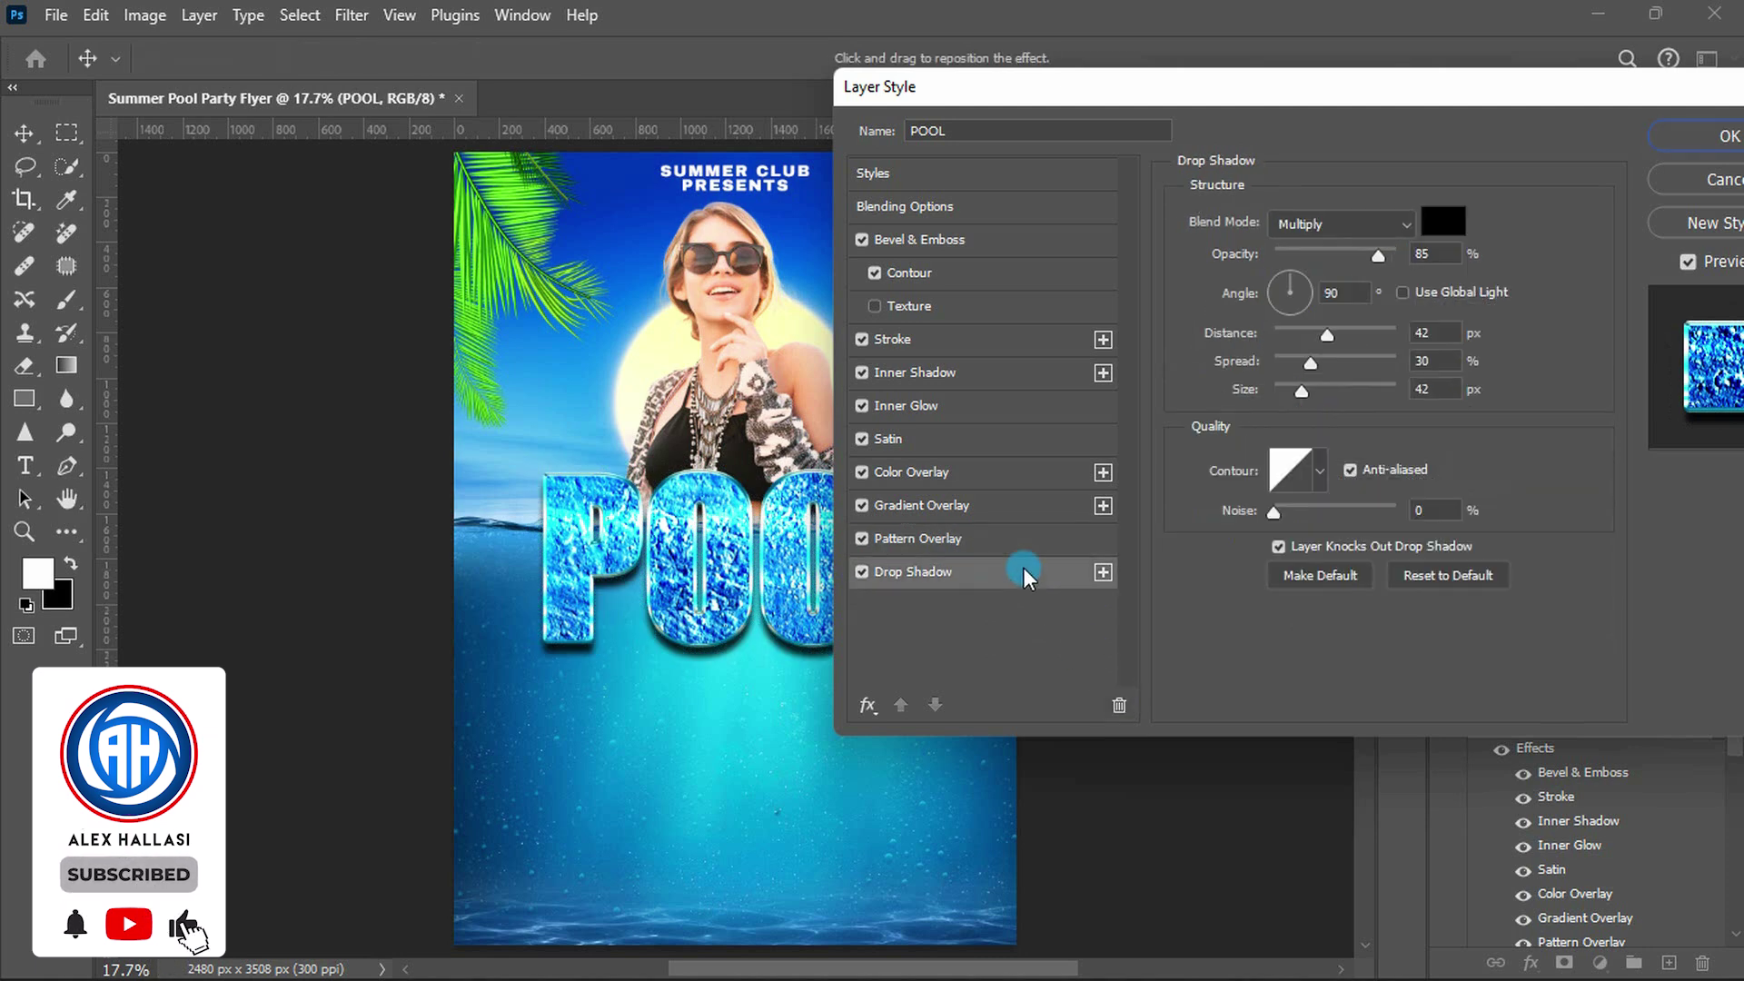
left_click(1333, 226)
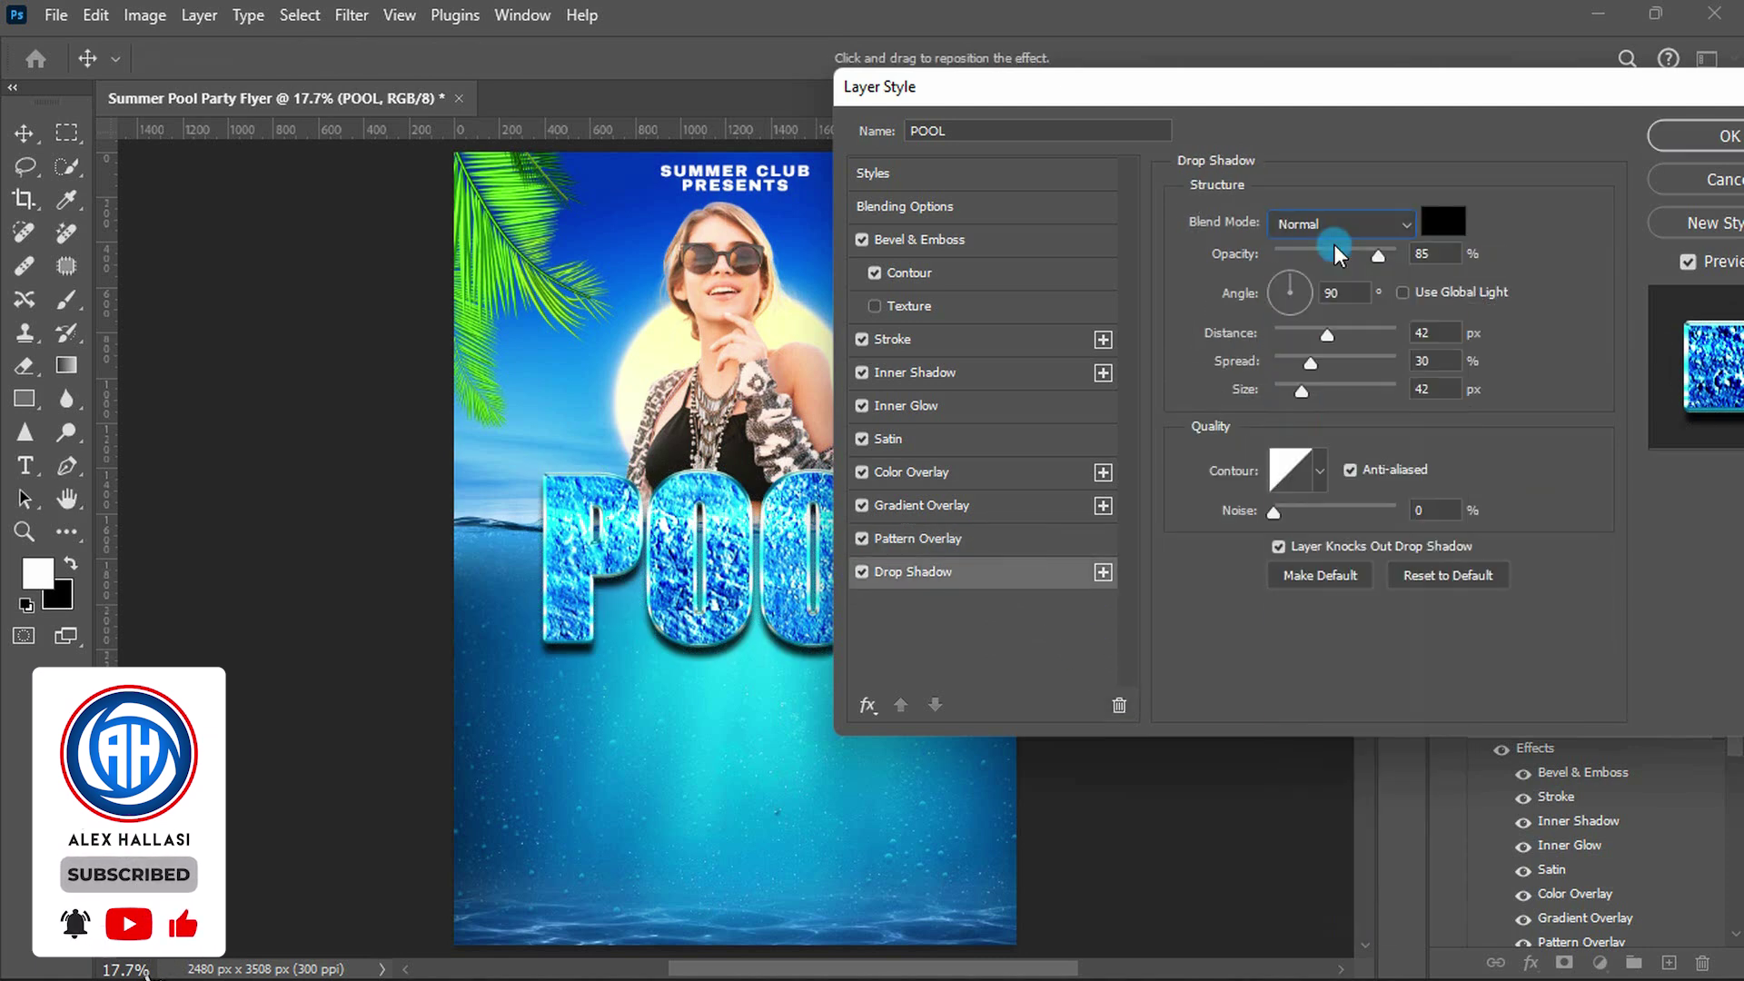
left_click(1443, 219)
type("0008ab")
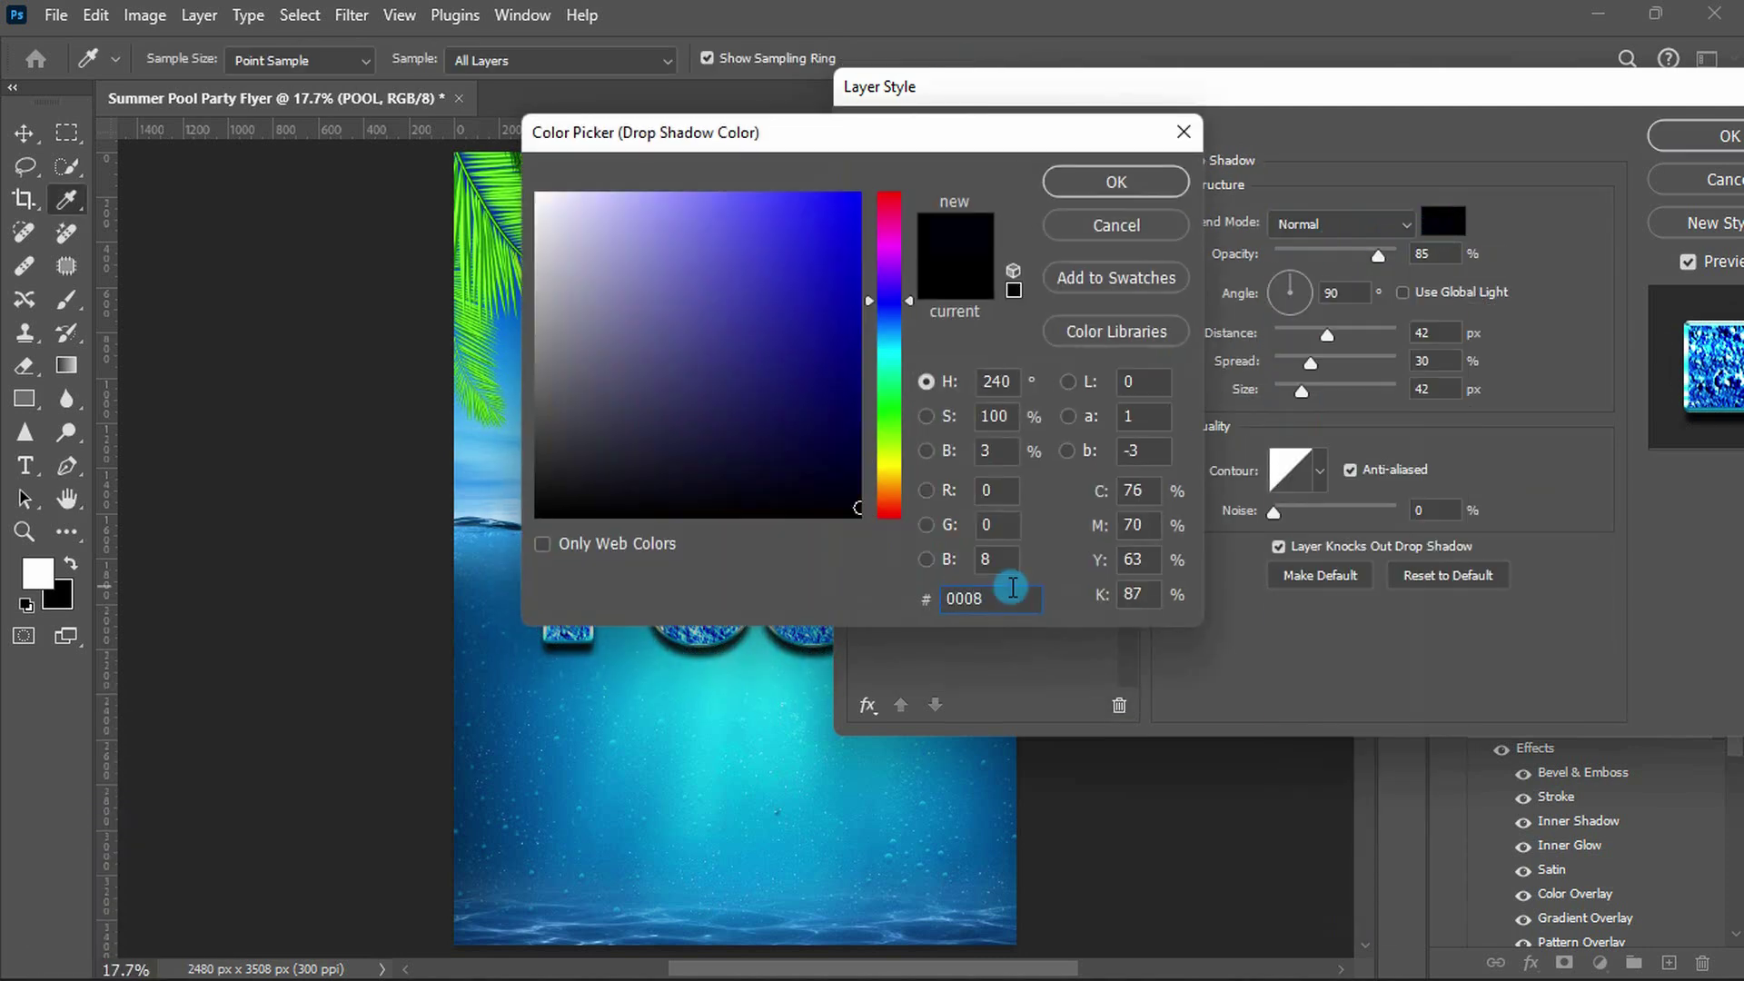
key("Return")
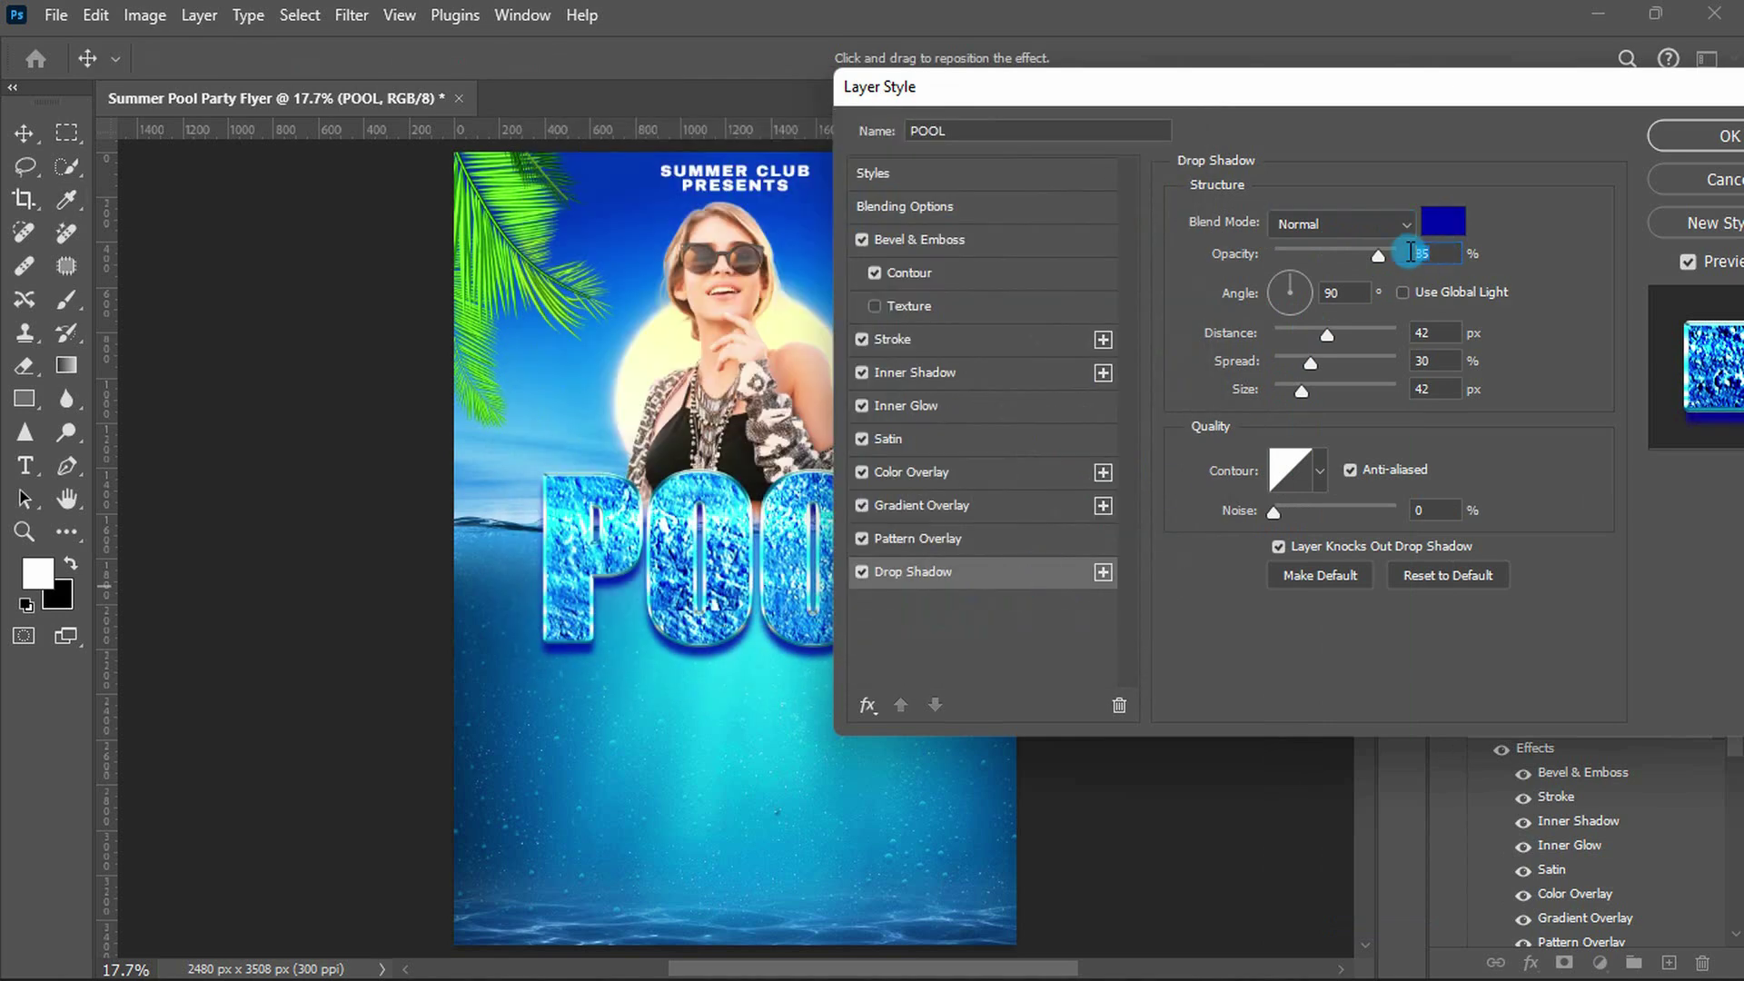
type("100")
left_click(1403, 292)
left_click(1416, 332)
type("25")
left_click(1410, 361)
type("100")
left_click(1407, 389)
type("7")
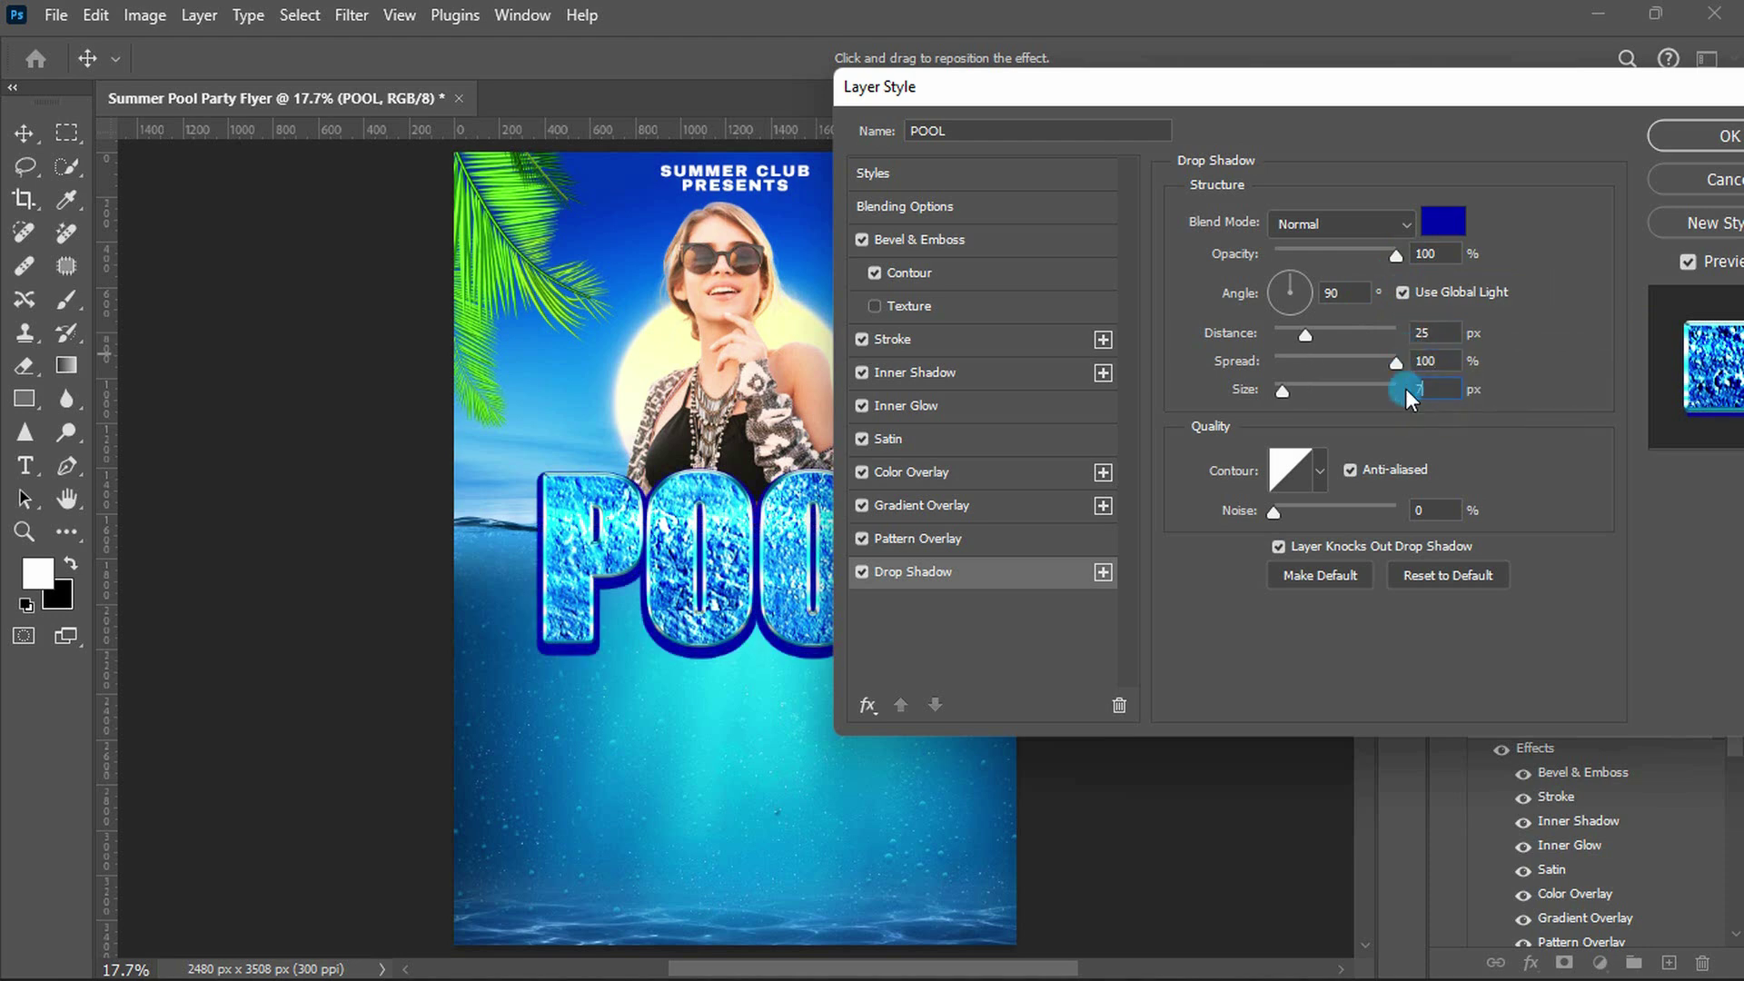
- Turn off Satin, set the stroke to 6 px, and make the bevel an Inner Bevel
left_click(933, 438)
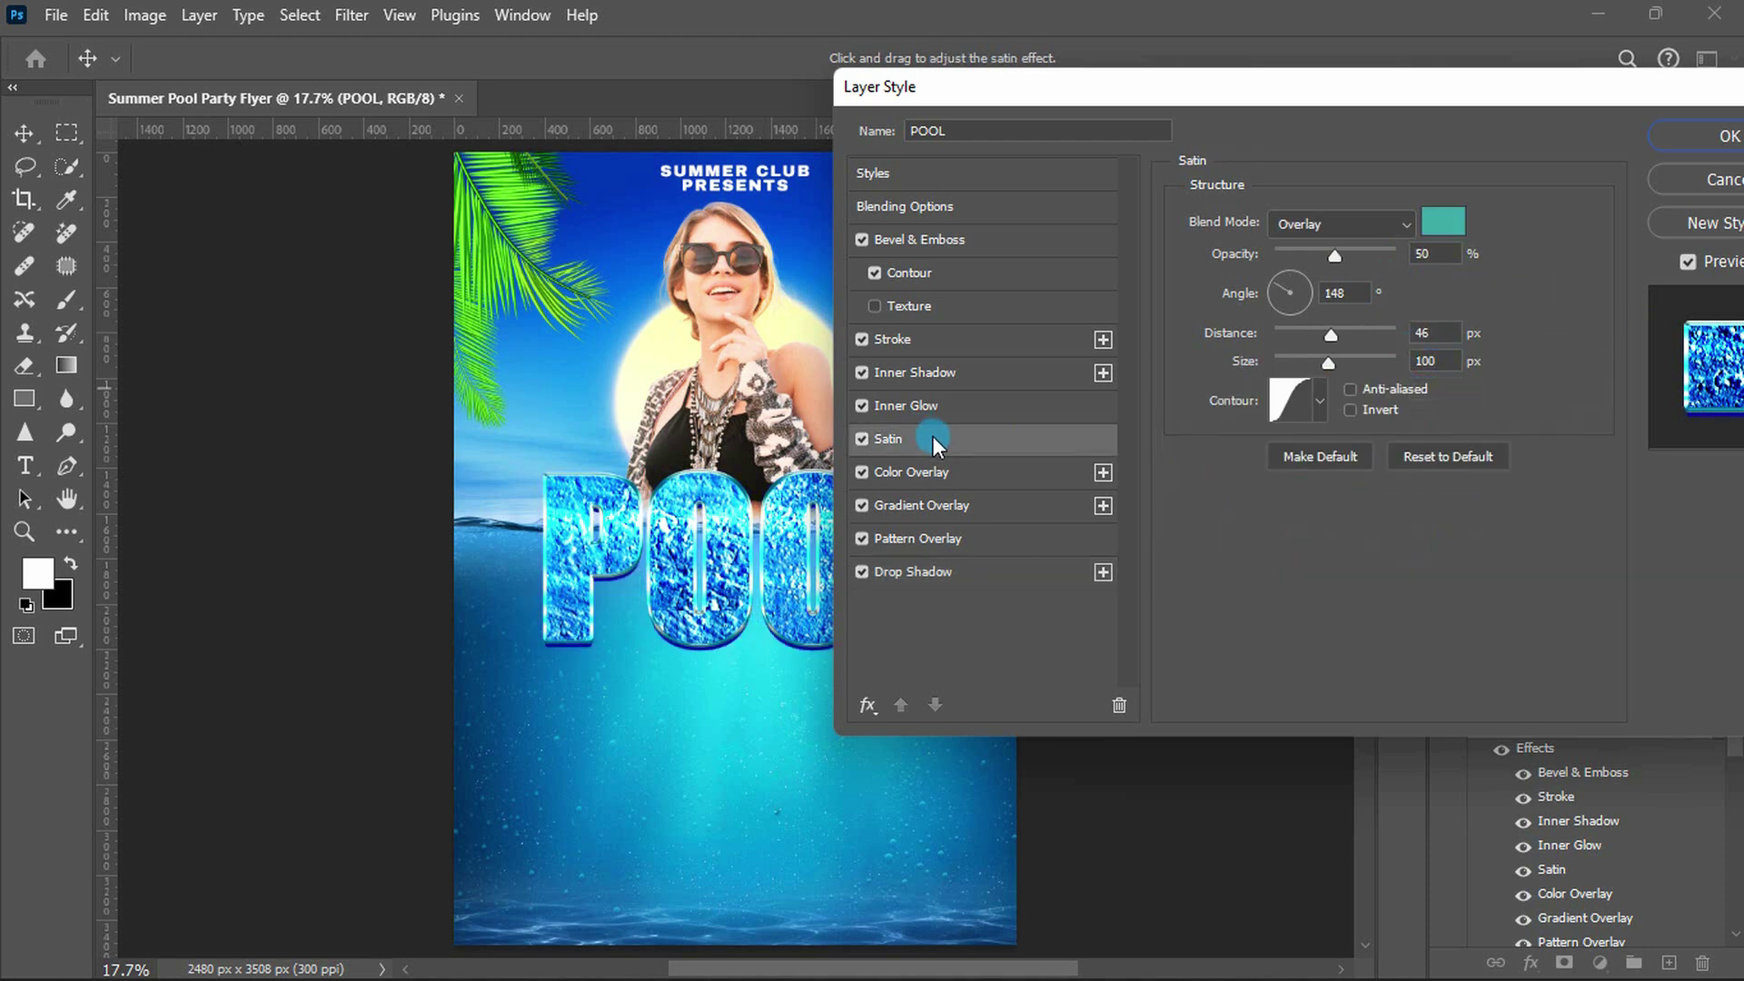
left_click(1119, 705)
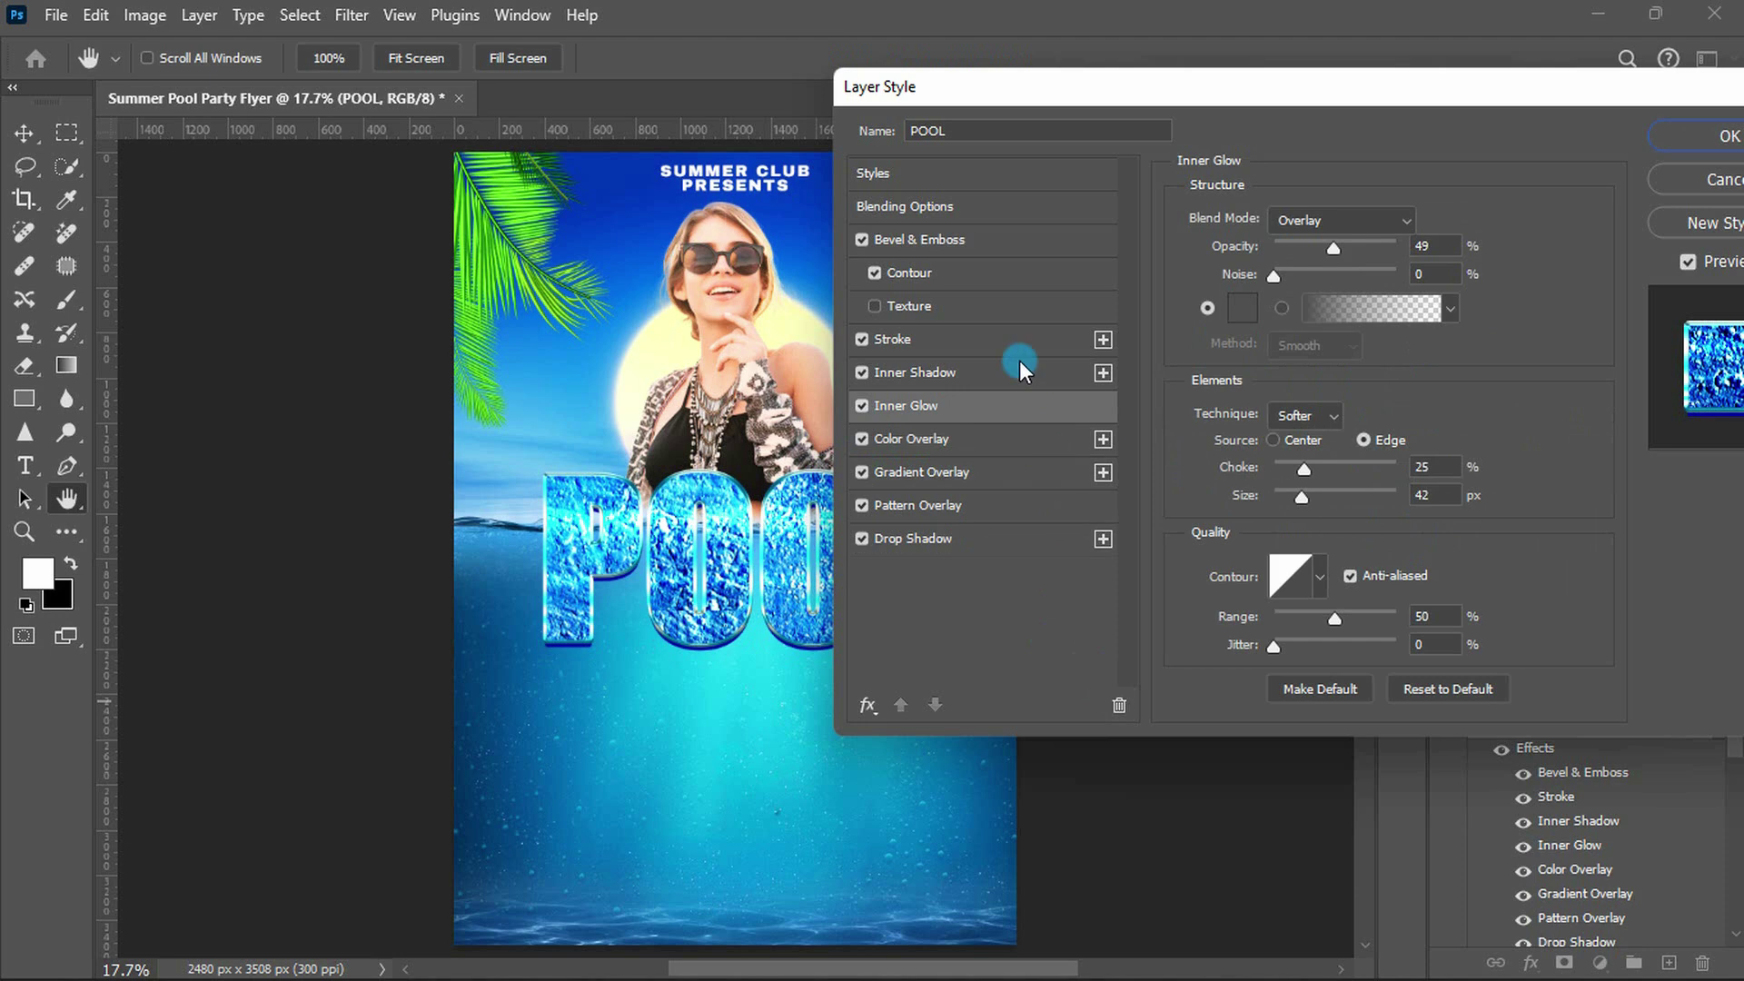
left_click(1005, 345)
double_click(1406, 216)
type("6")
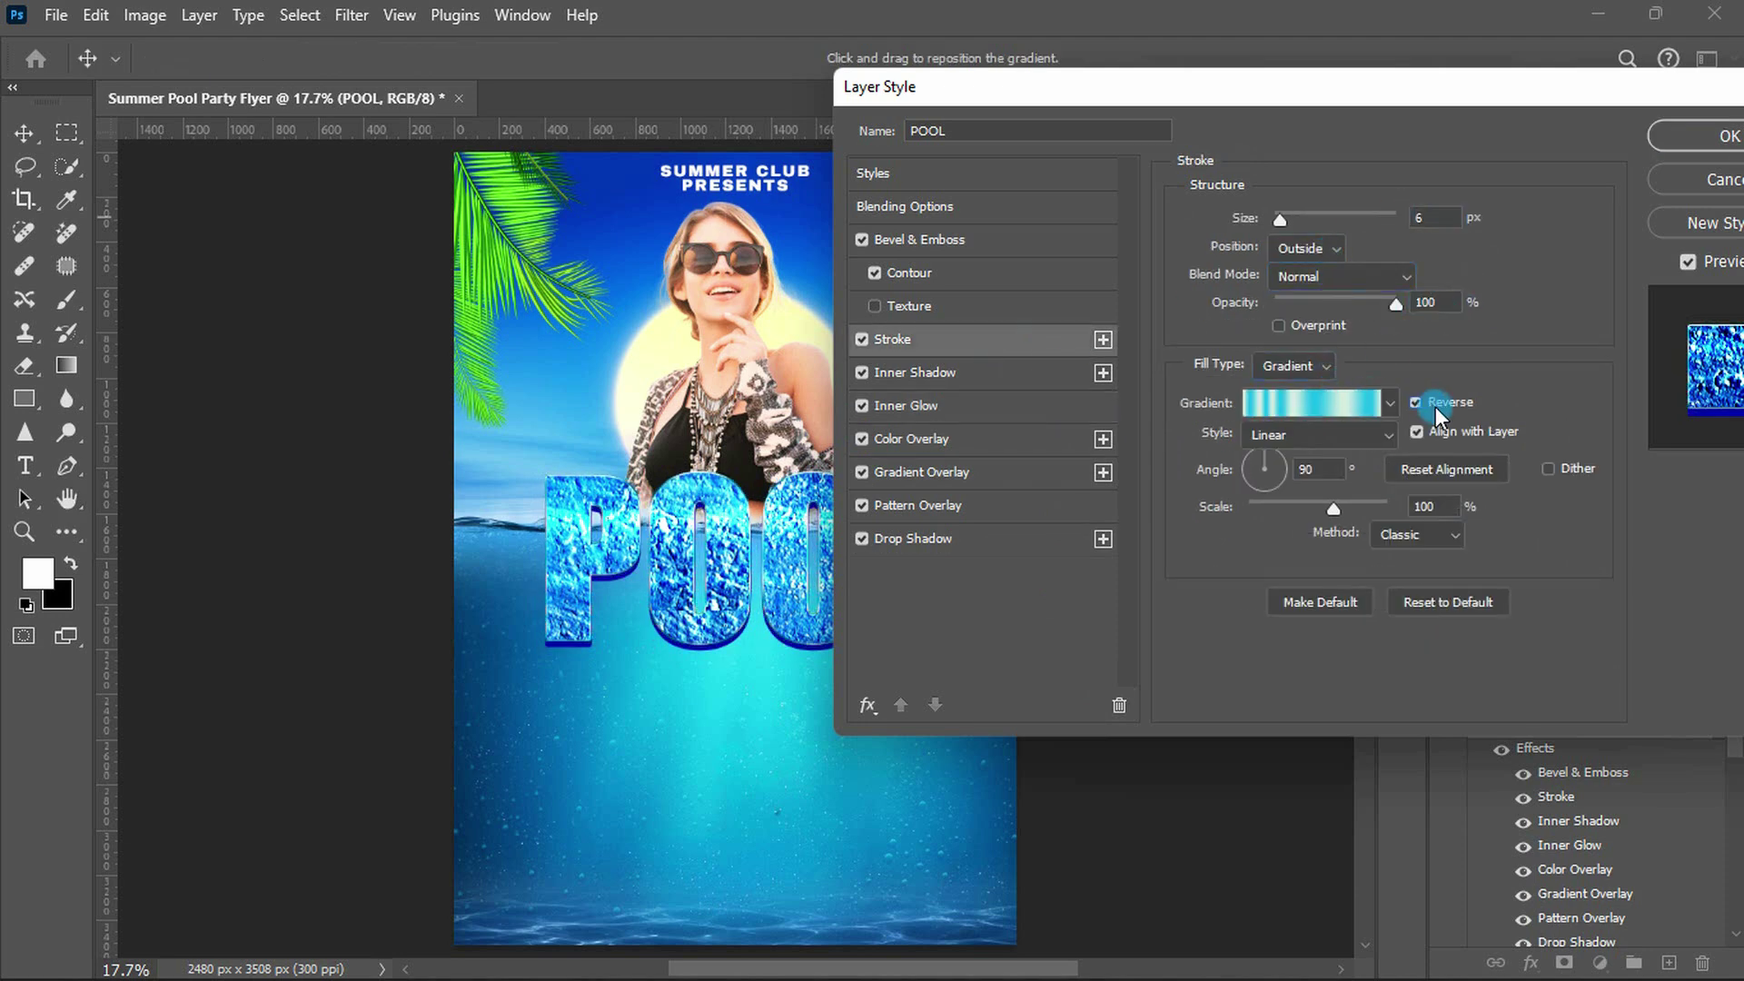
left_click(1402, 443)
key("Tab")
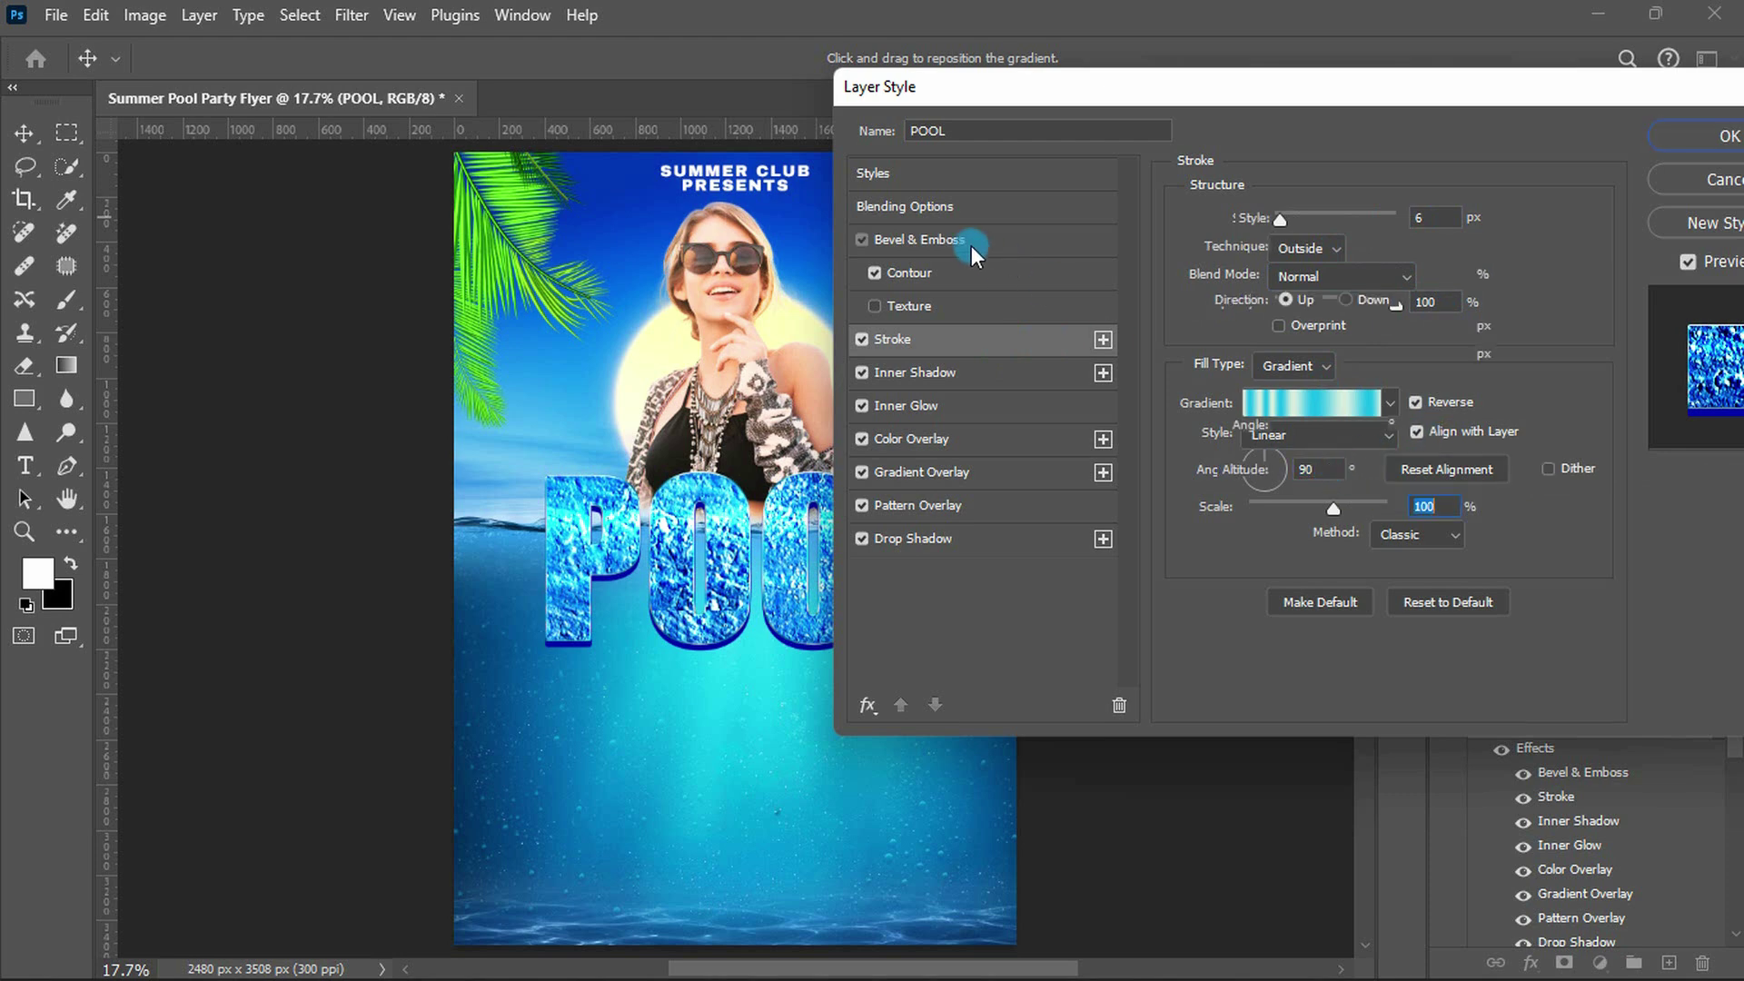
left_click(963, 241)
left_click(1381, 220)
left_click(1318, 266)
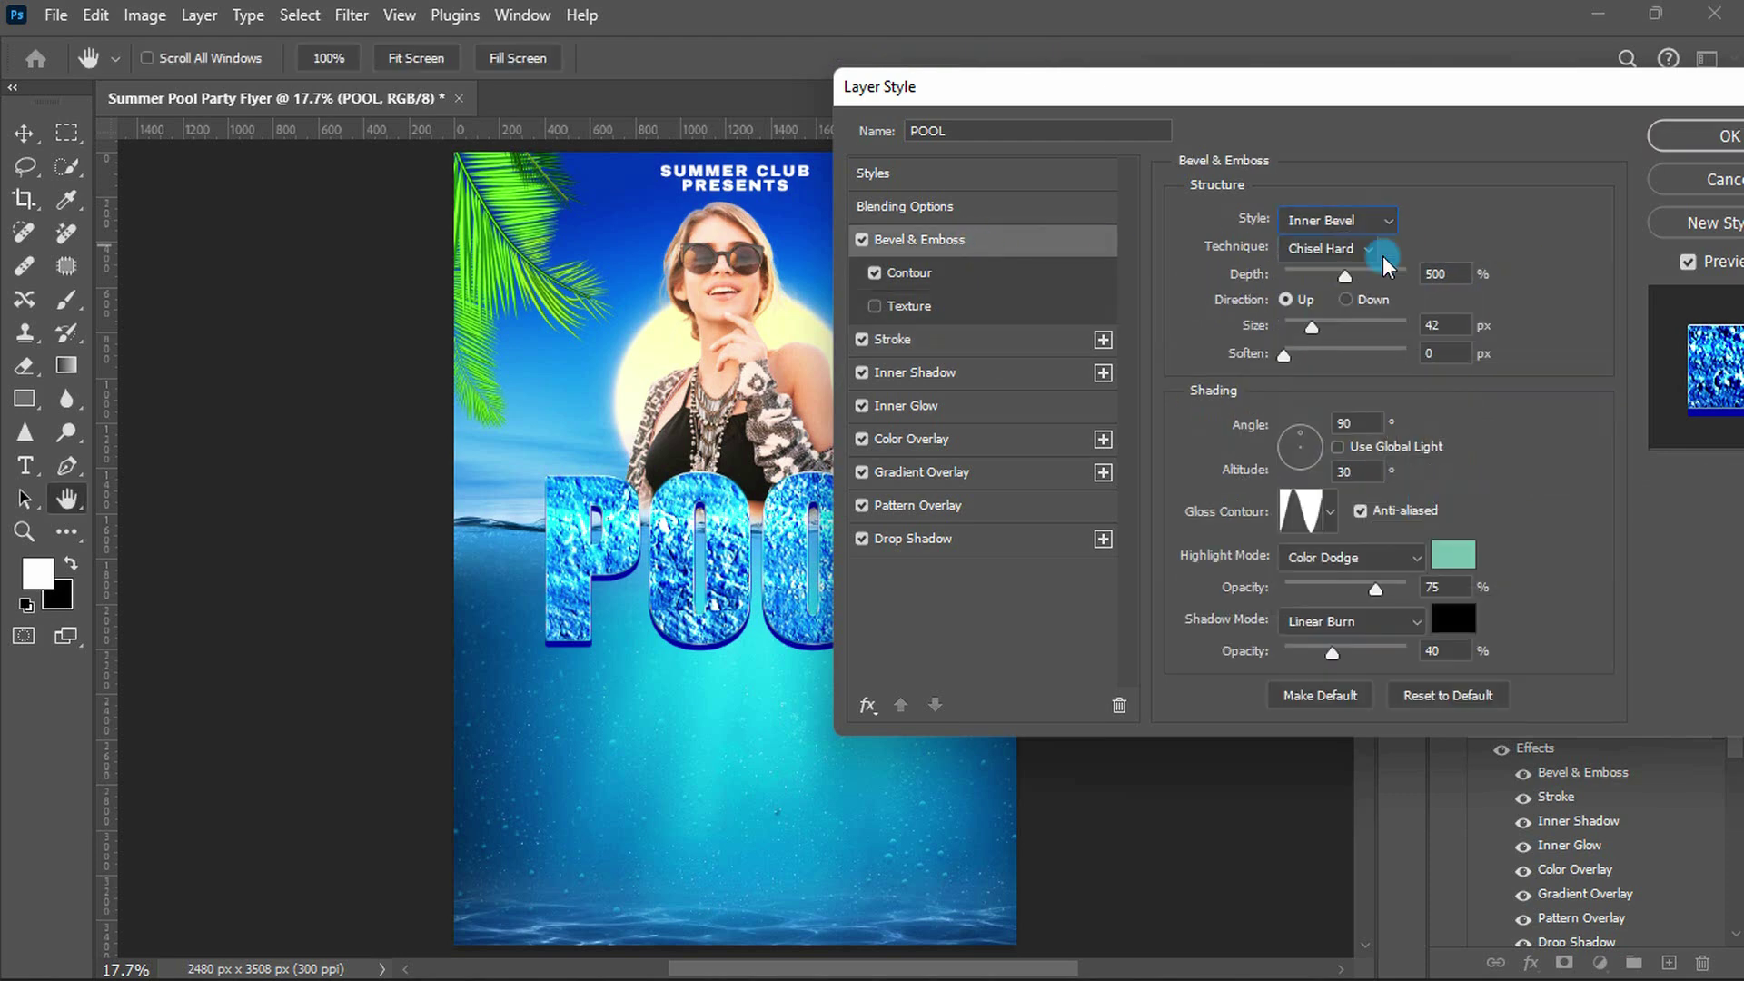
- Make POOL's bevel Smooth with depth 100, size 5 px and global light
left_click(1353, 271)
double_click(1434, 277)
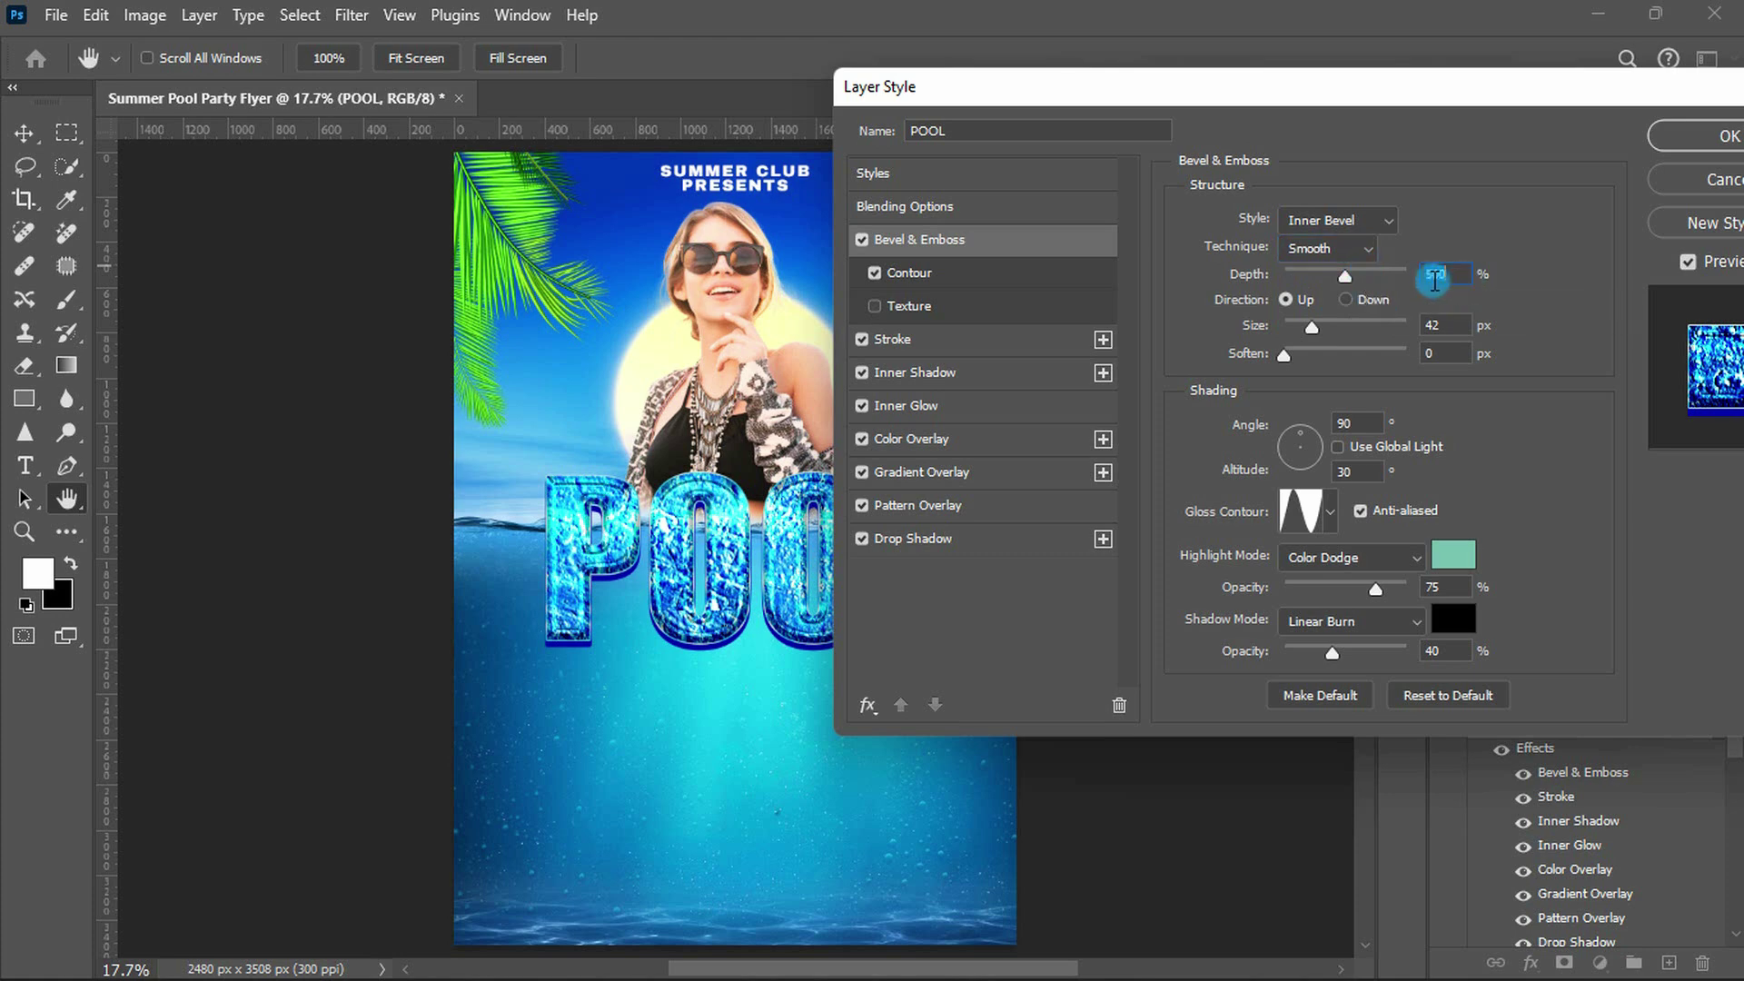
type("100")
left_click(1301, 300)
double_click(1426, 325)
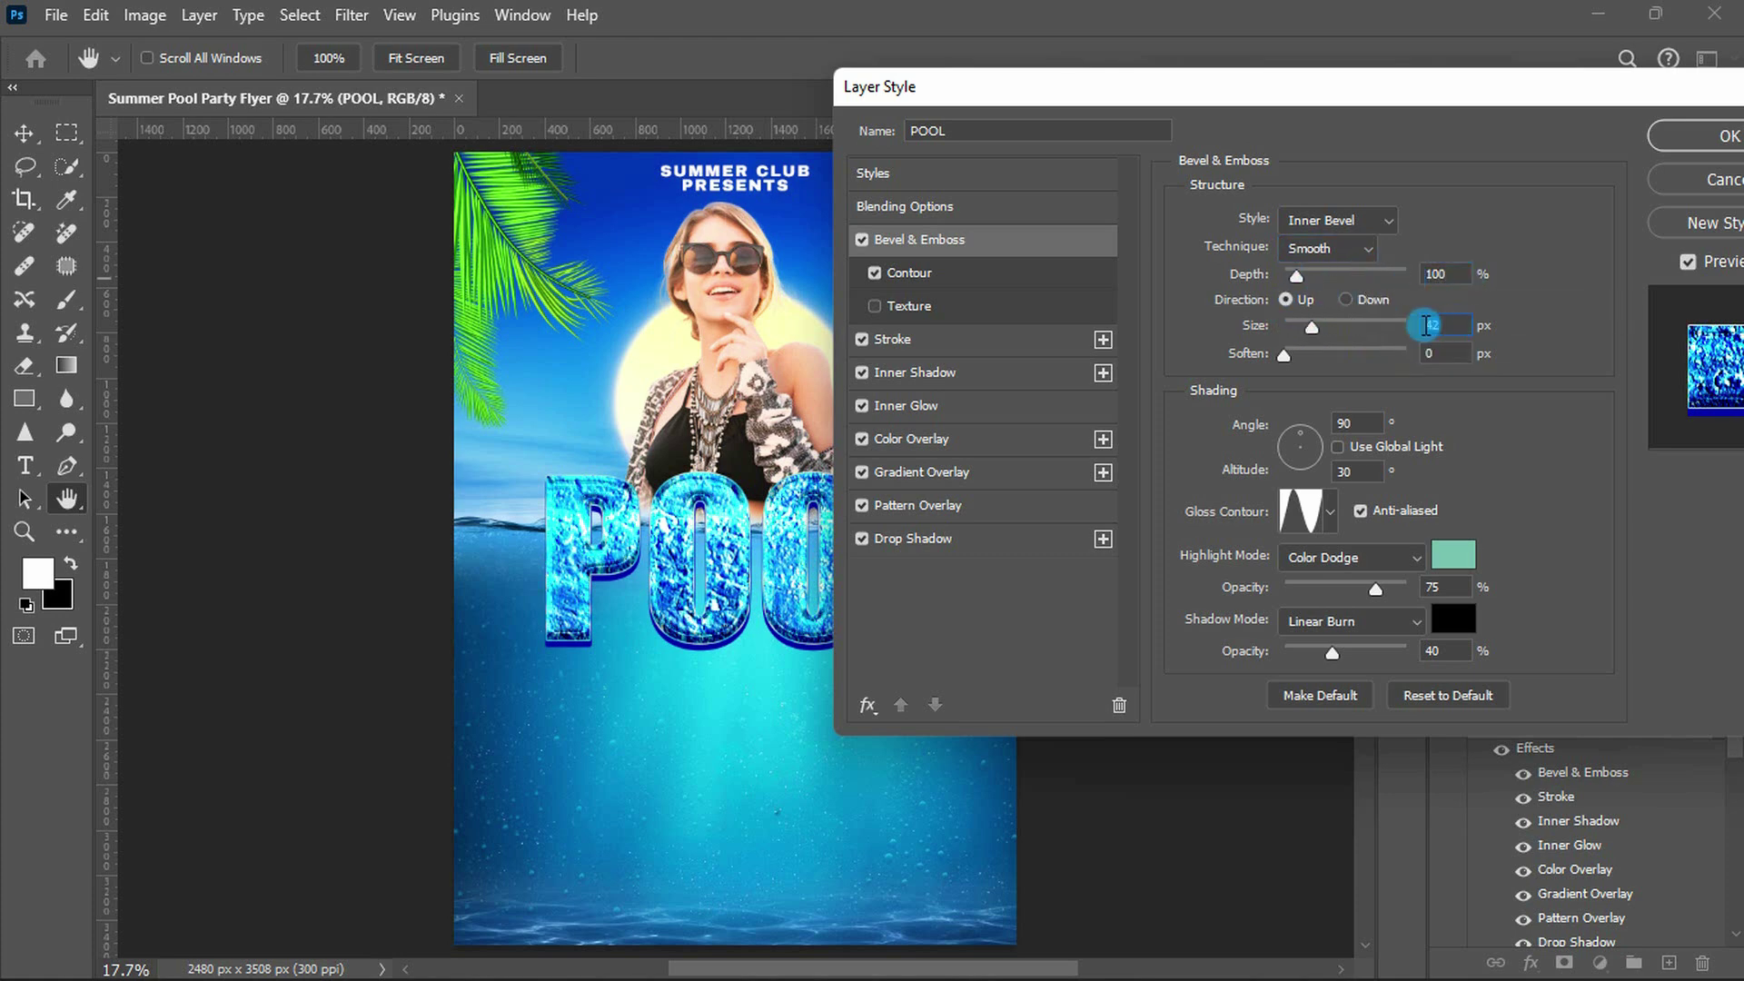
type("5")
key("Tab")
left_click(1338, 447)
- Give the bevel a Linear gloss contour without anti-aliasing and a white Screen highlight
left_click(1327, 520)
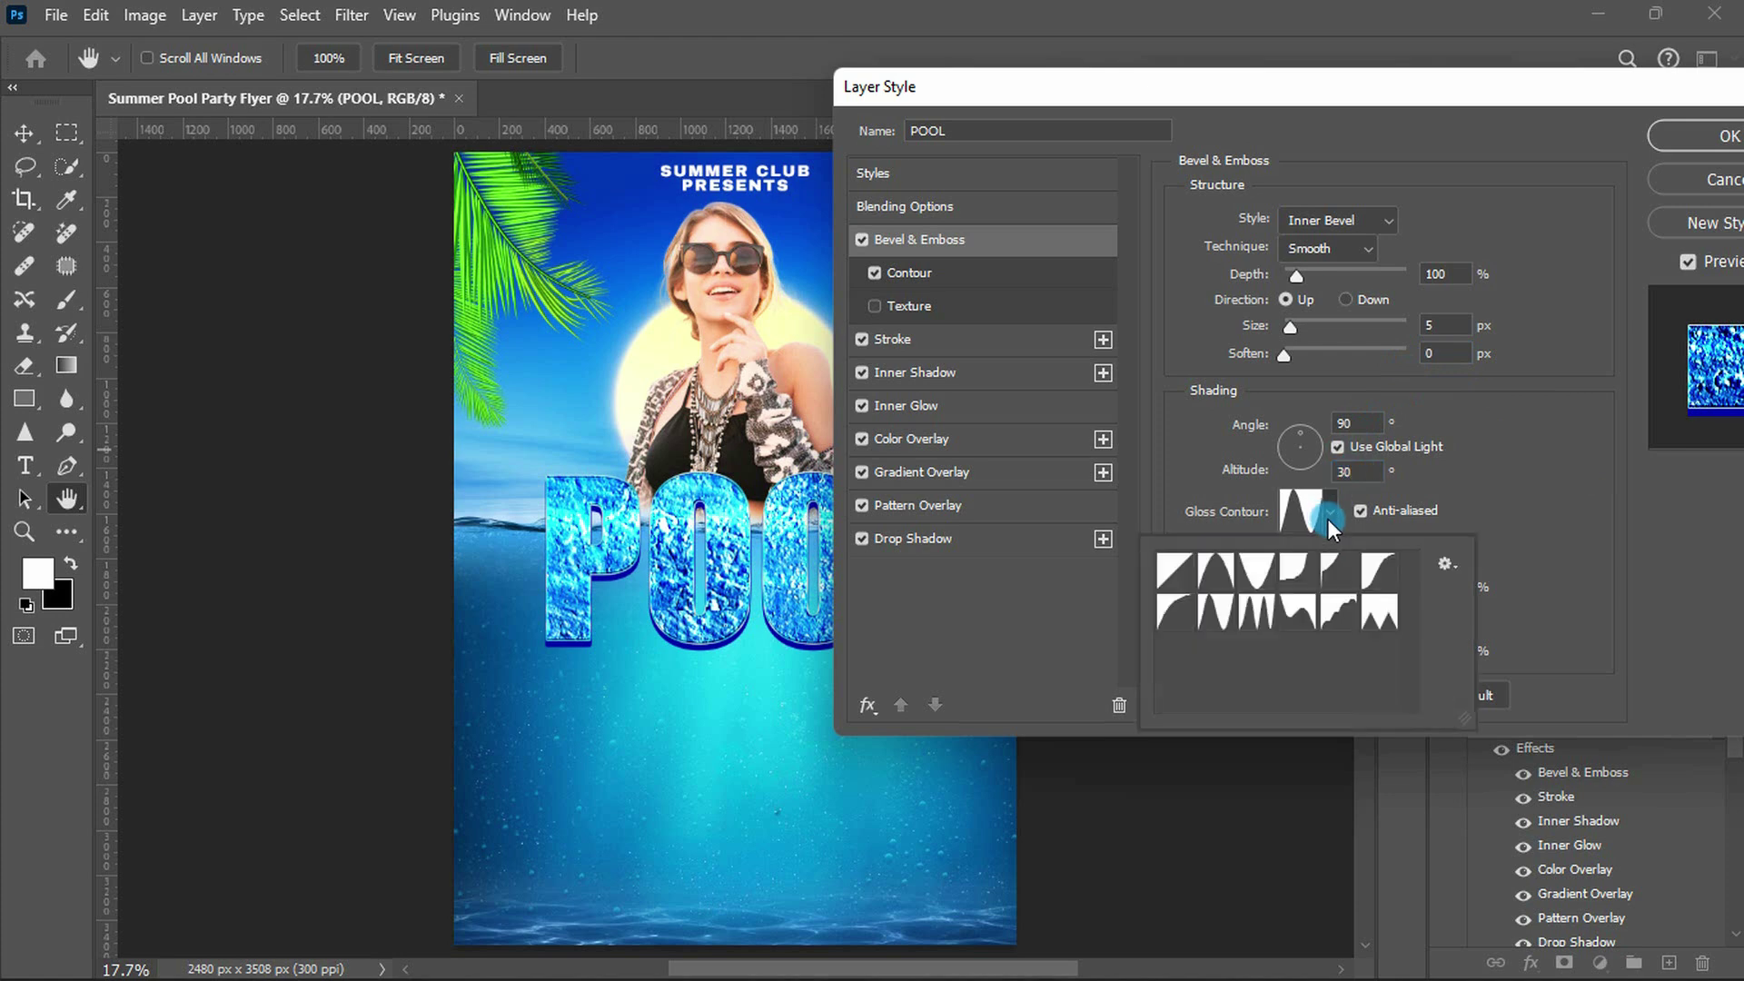
left_click(1181, 578)
left_click(1330, 511)
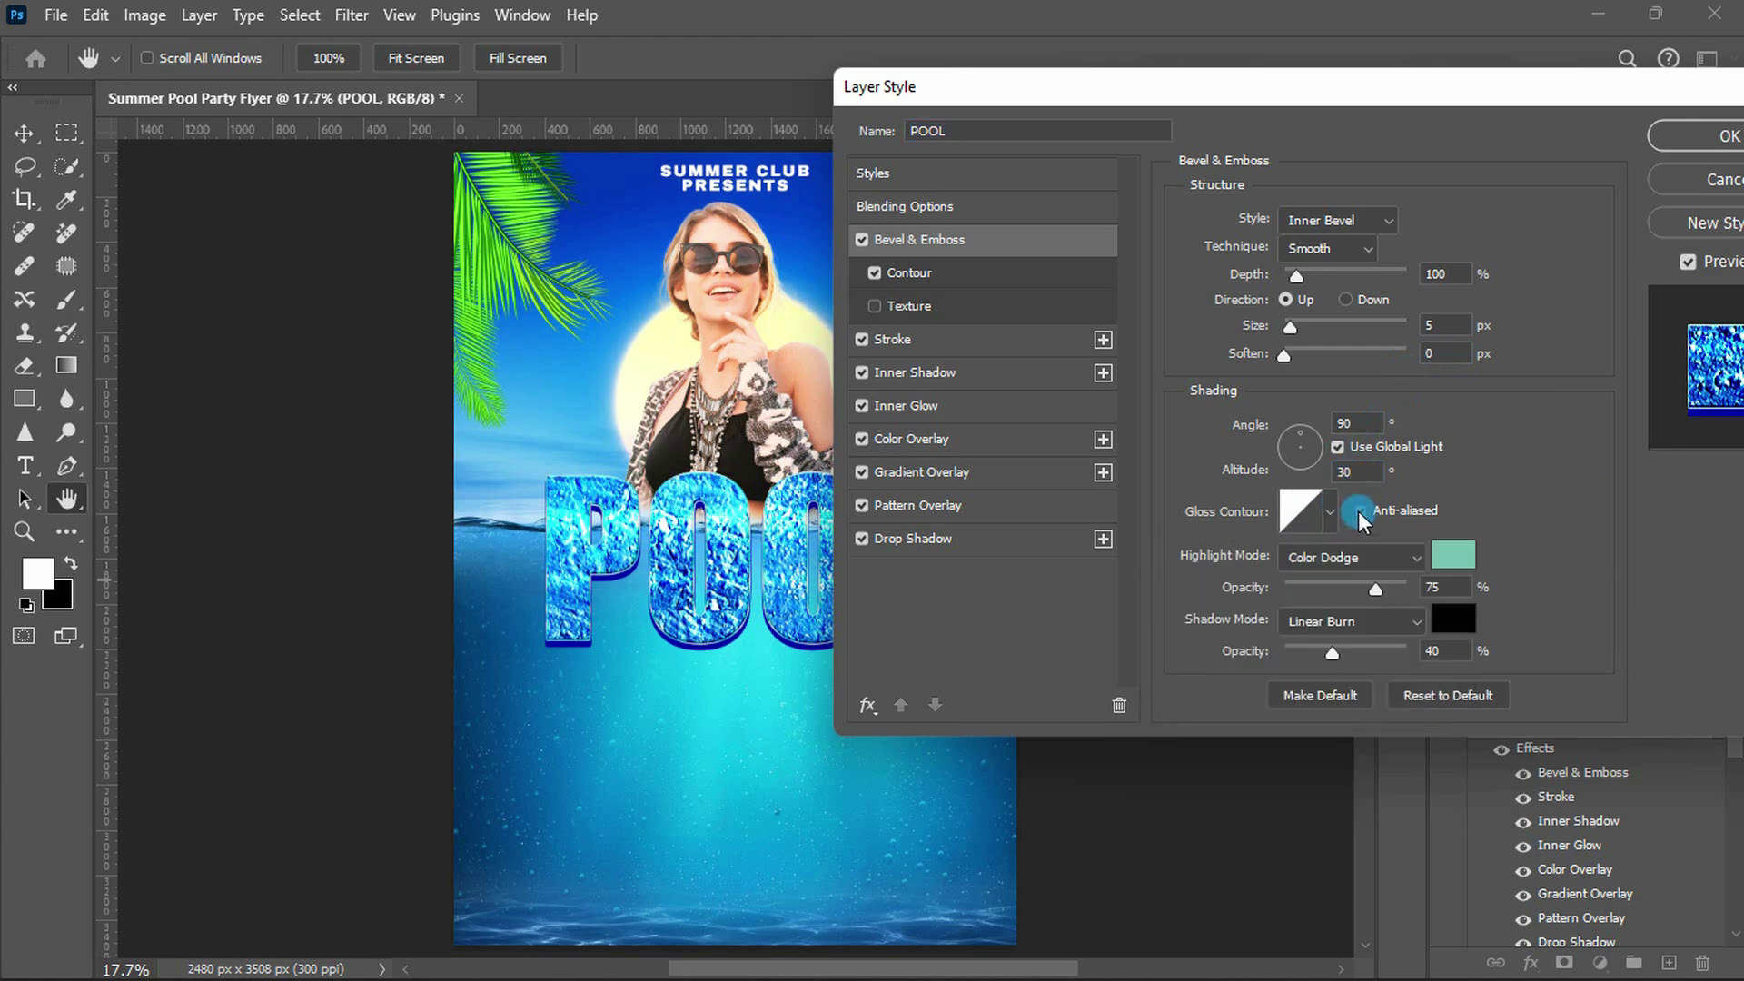
left_click(1452, 555)
left_click_drag(563, 215, 535, 191)
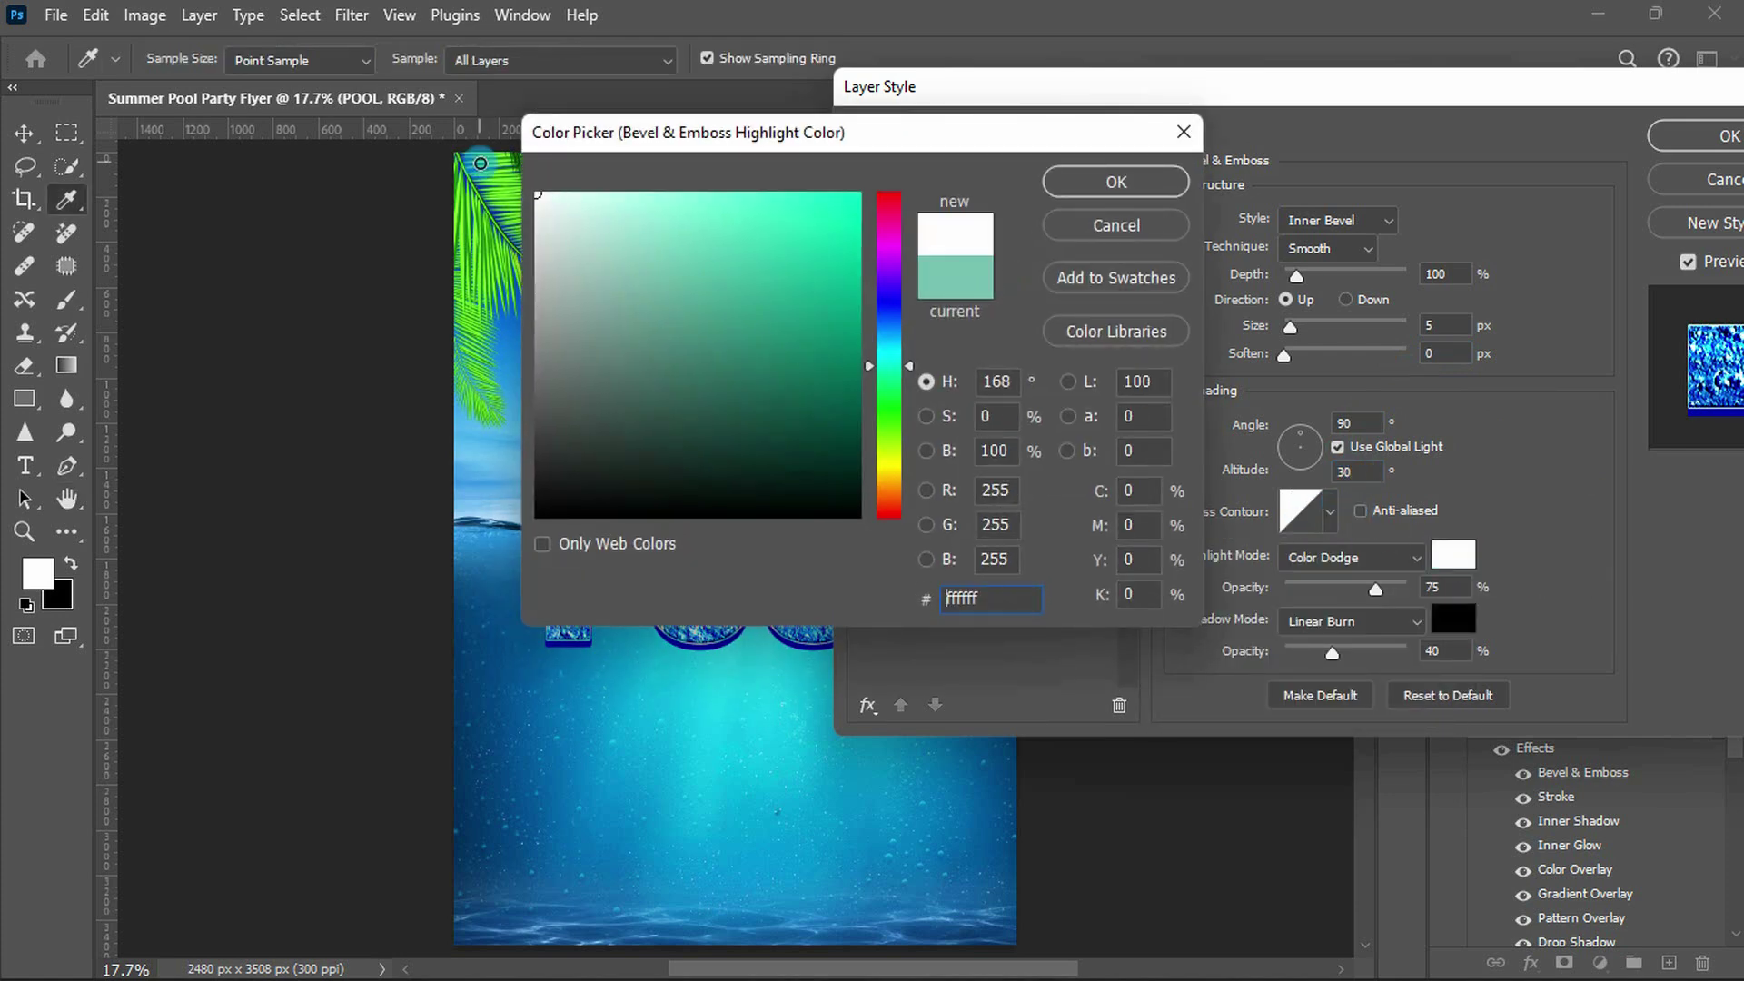
left_click(1117, 182)
left_click(1350, 557)
left_click(1350, 501)
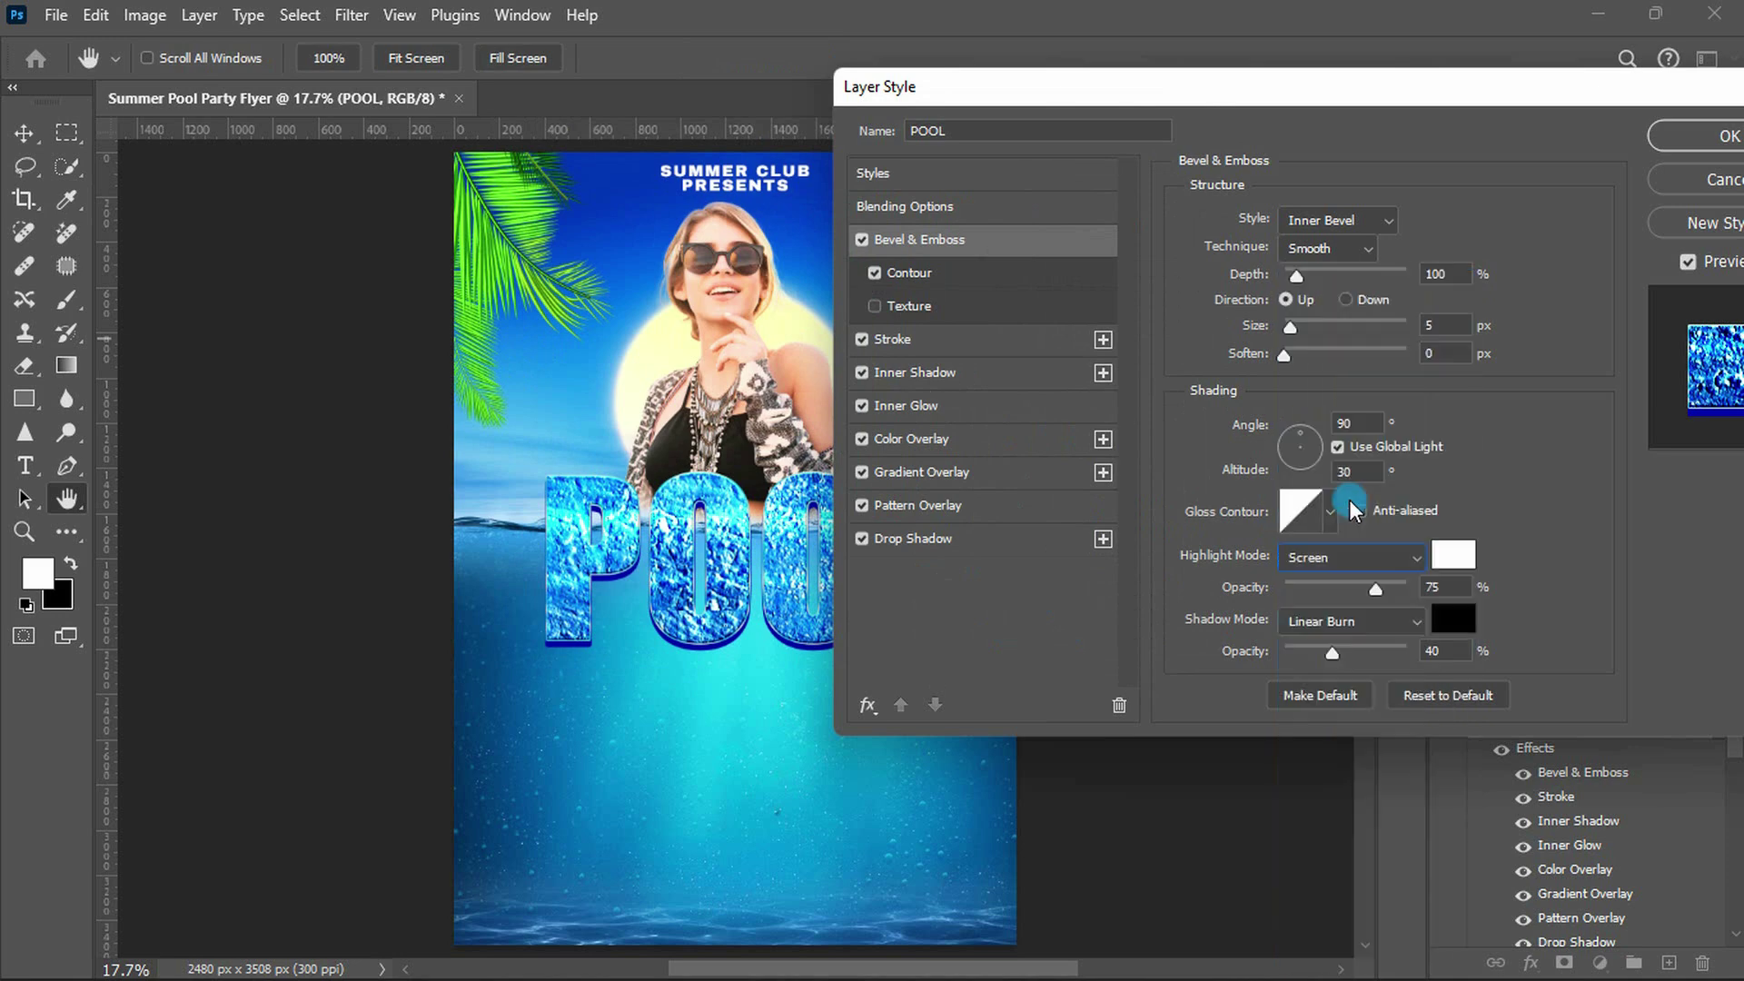
- Set the bevel shadow to Multiply, keeping its colour and 75% opacity
left_click(1454, 625)
key("Return")
left_click(1403, 619)
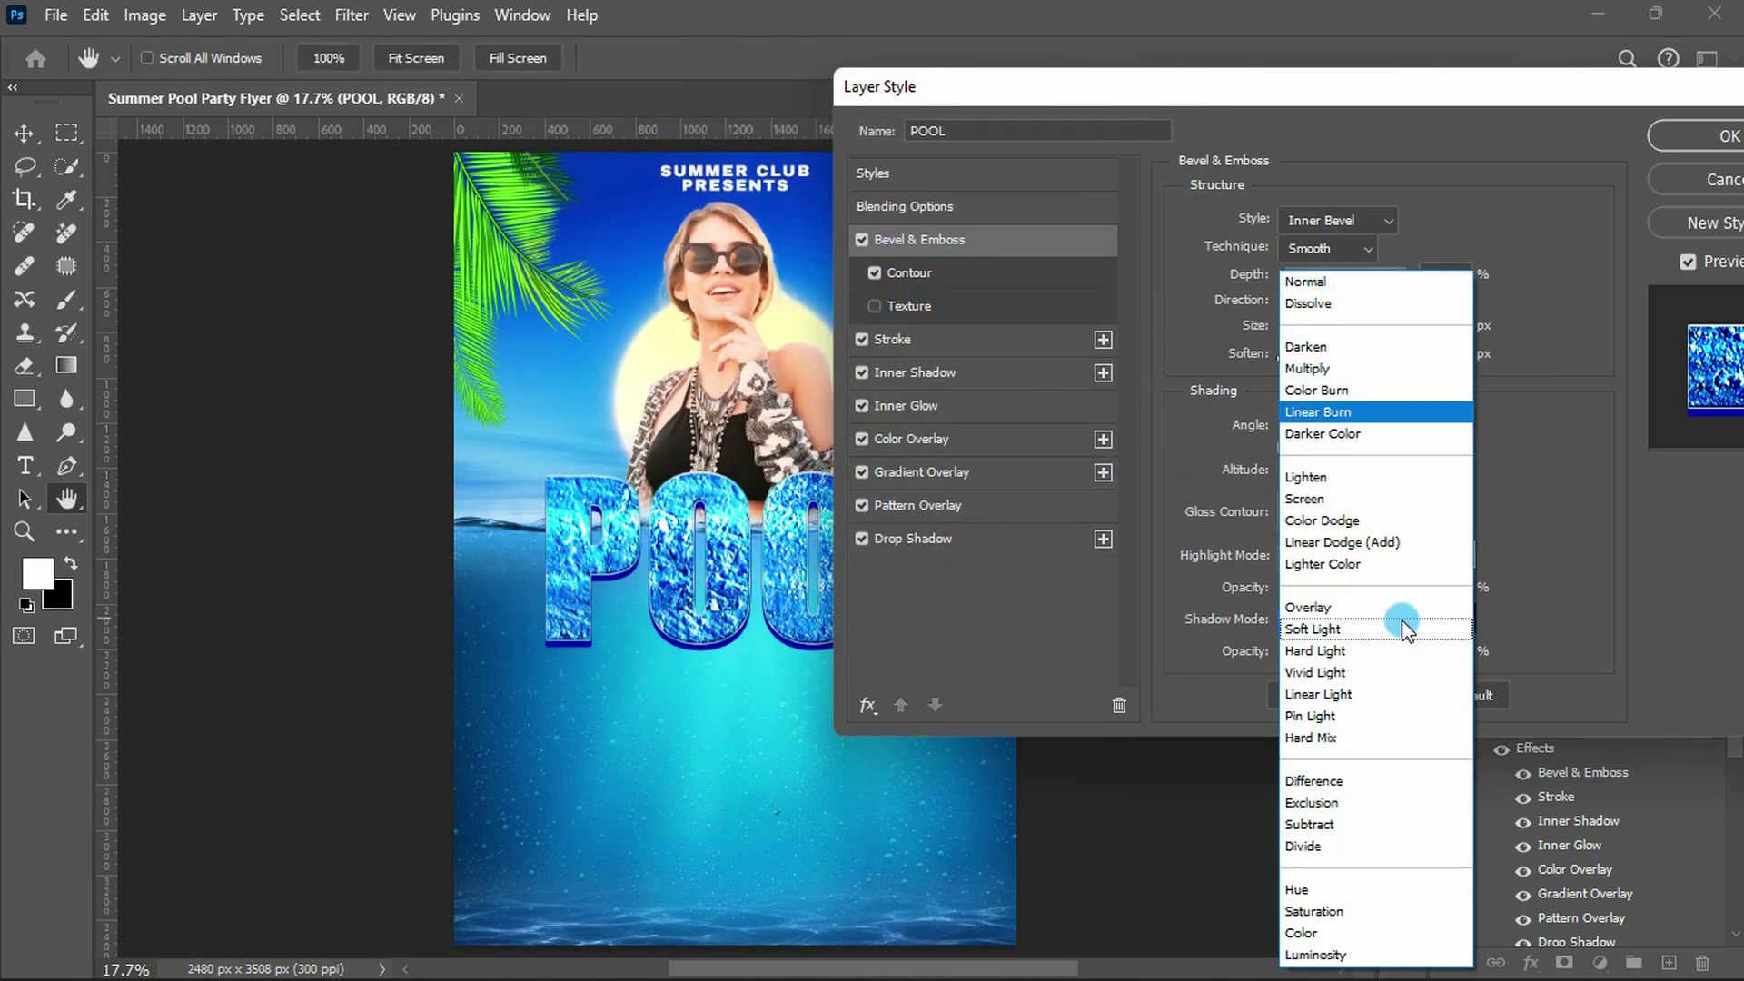
left_click(1376, 369)
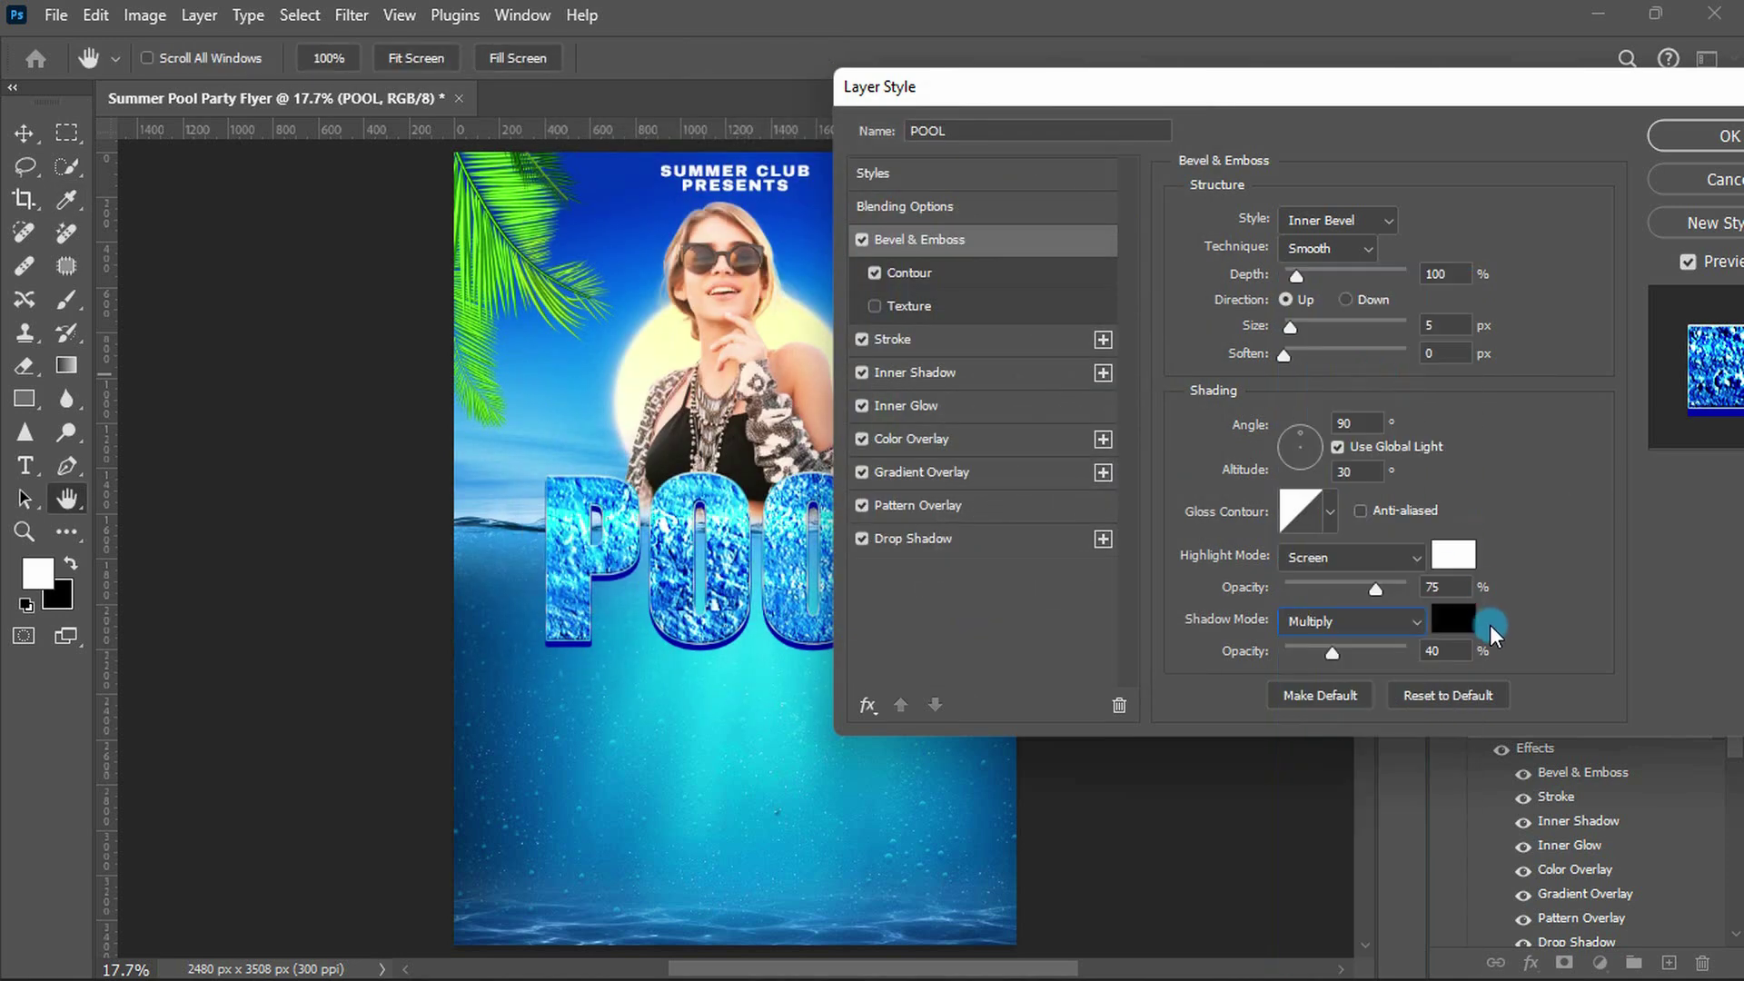
left_click_drag(1452, 648, 1413, 655)
- Apply a new bevel Contour shape without anti-aliasing and accept the layer style
left_click(1017, 273)
left_click(1290, 229)
left_click(1177, 289)
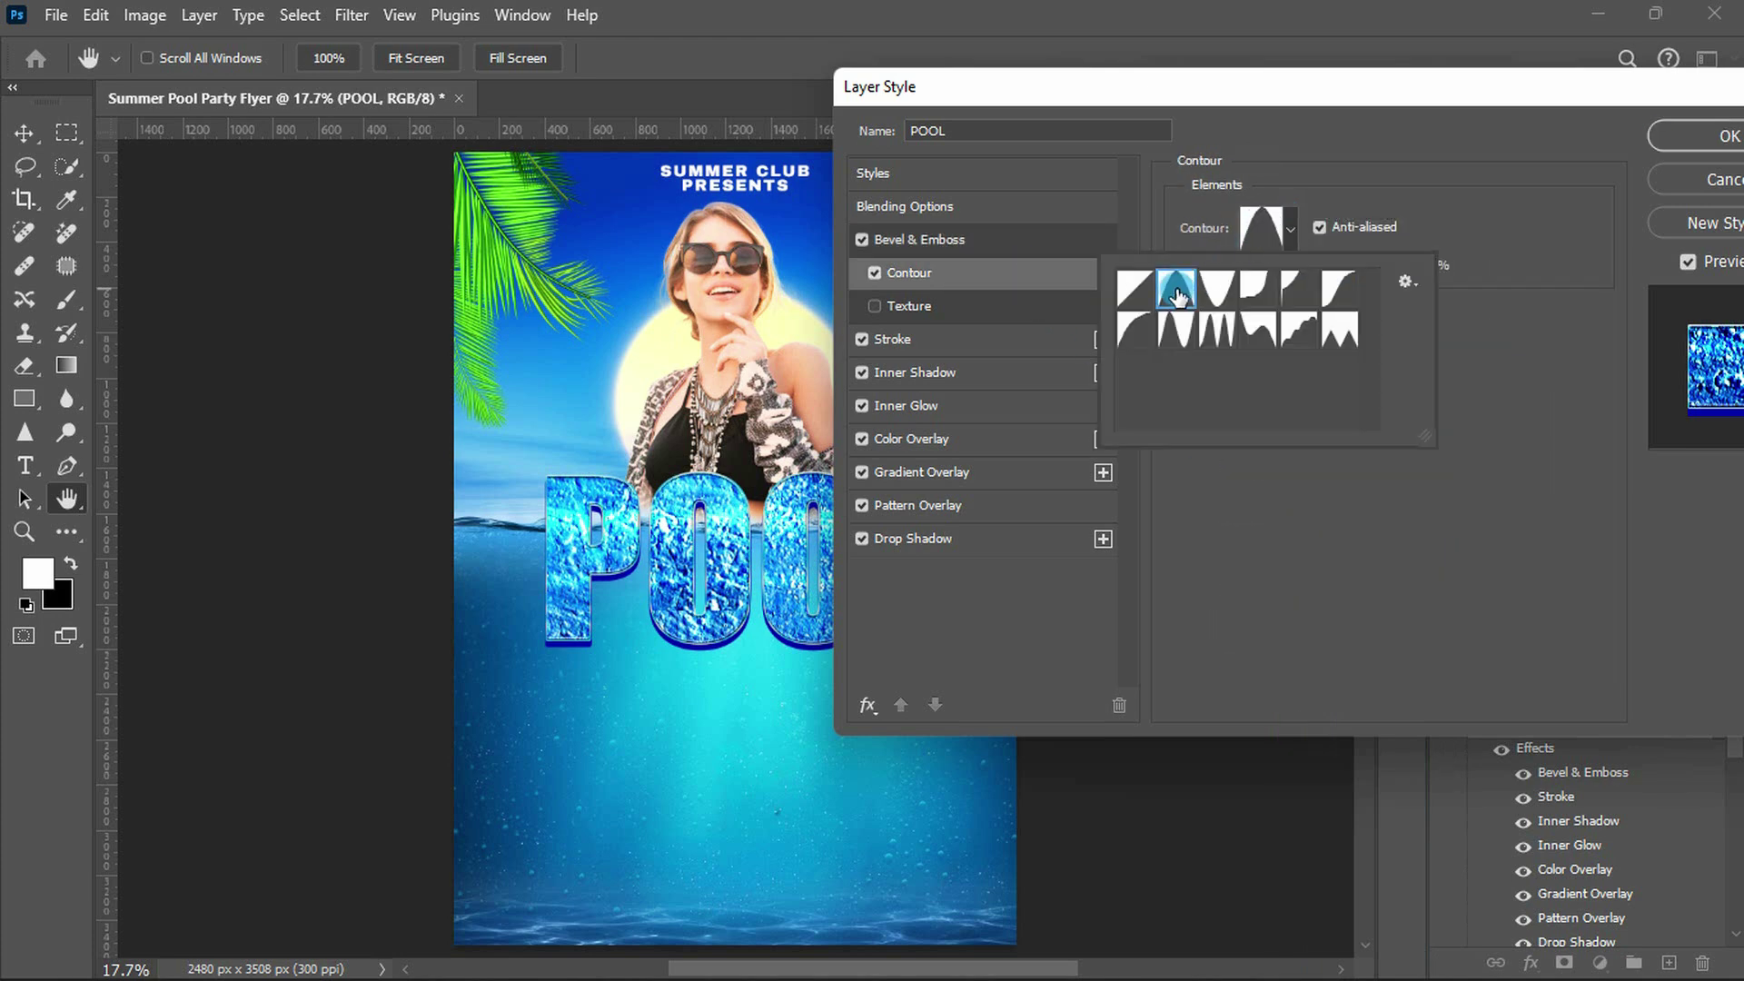
left_click(1319, 227)
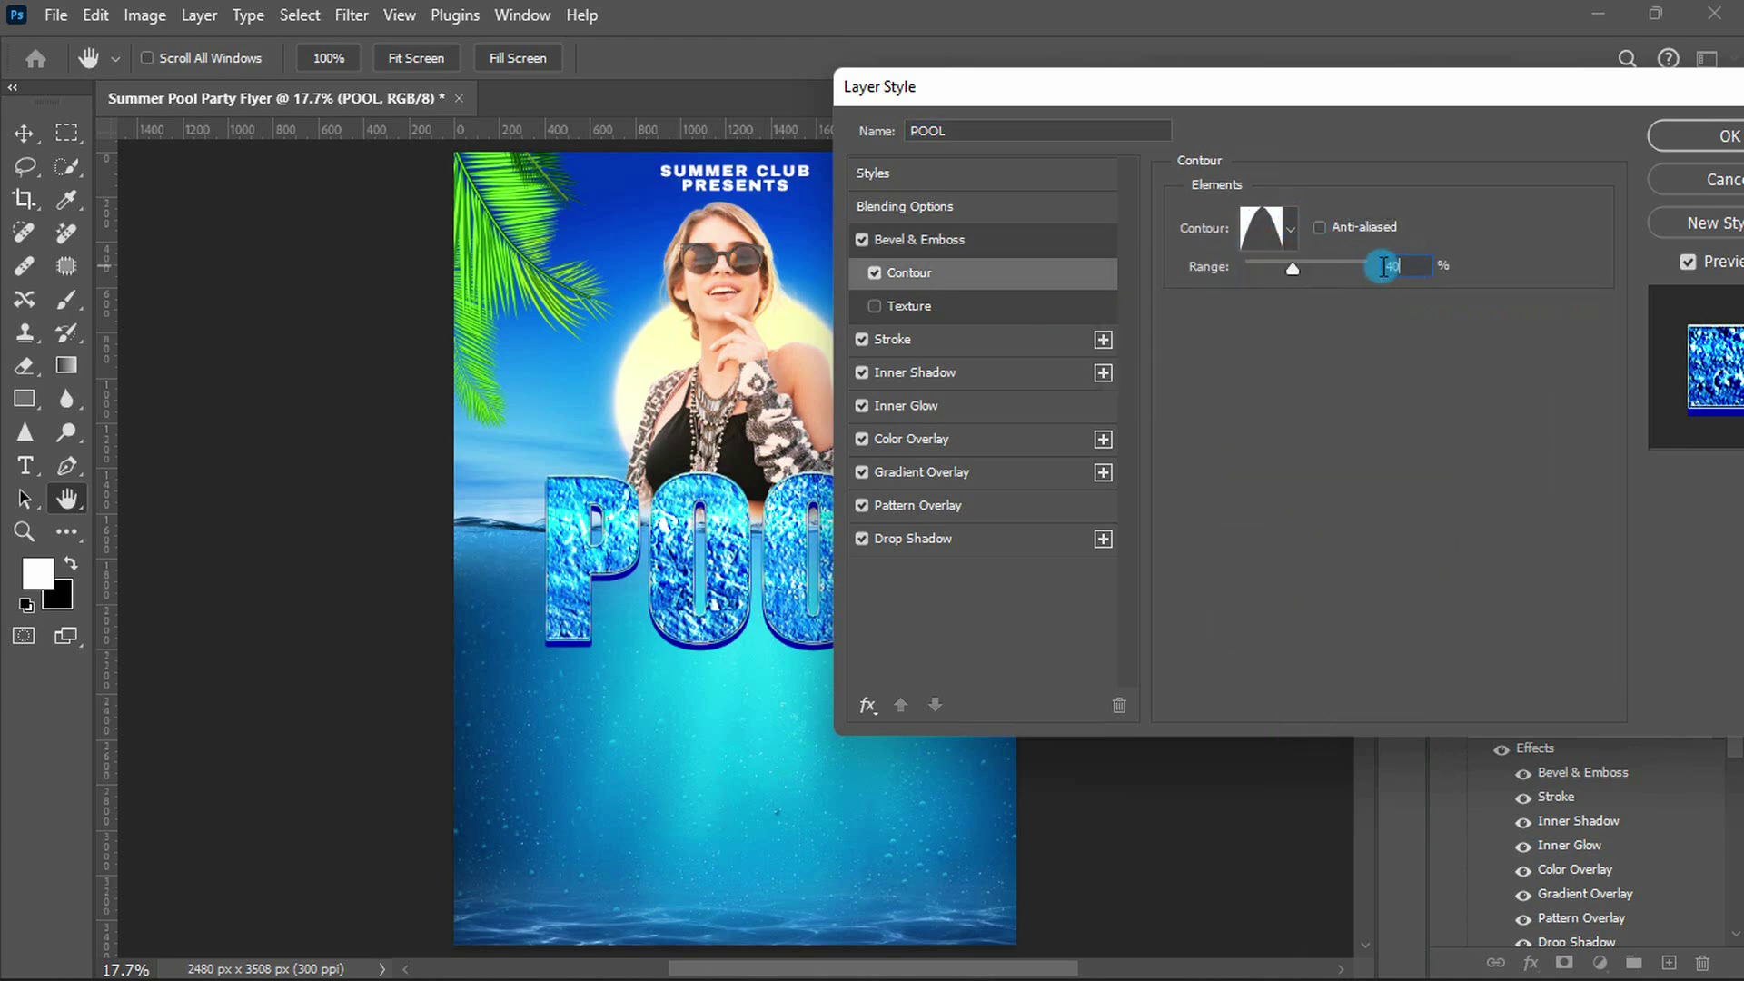
key("Return")
- Centre POOL horizontally on the whole canvas with Align Horizontal Centers
key("v")
key("ctrl+a")
left_click(389, 59)
key("ctrl+d")
key("ctrl+t")
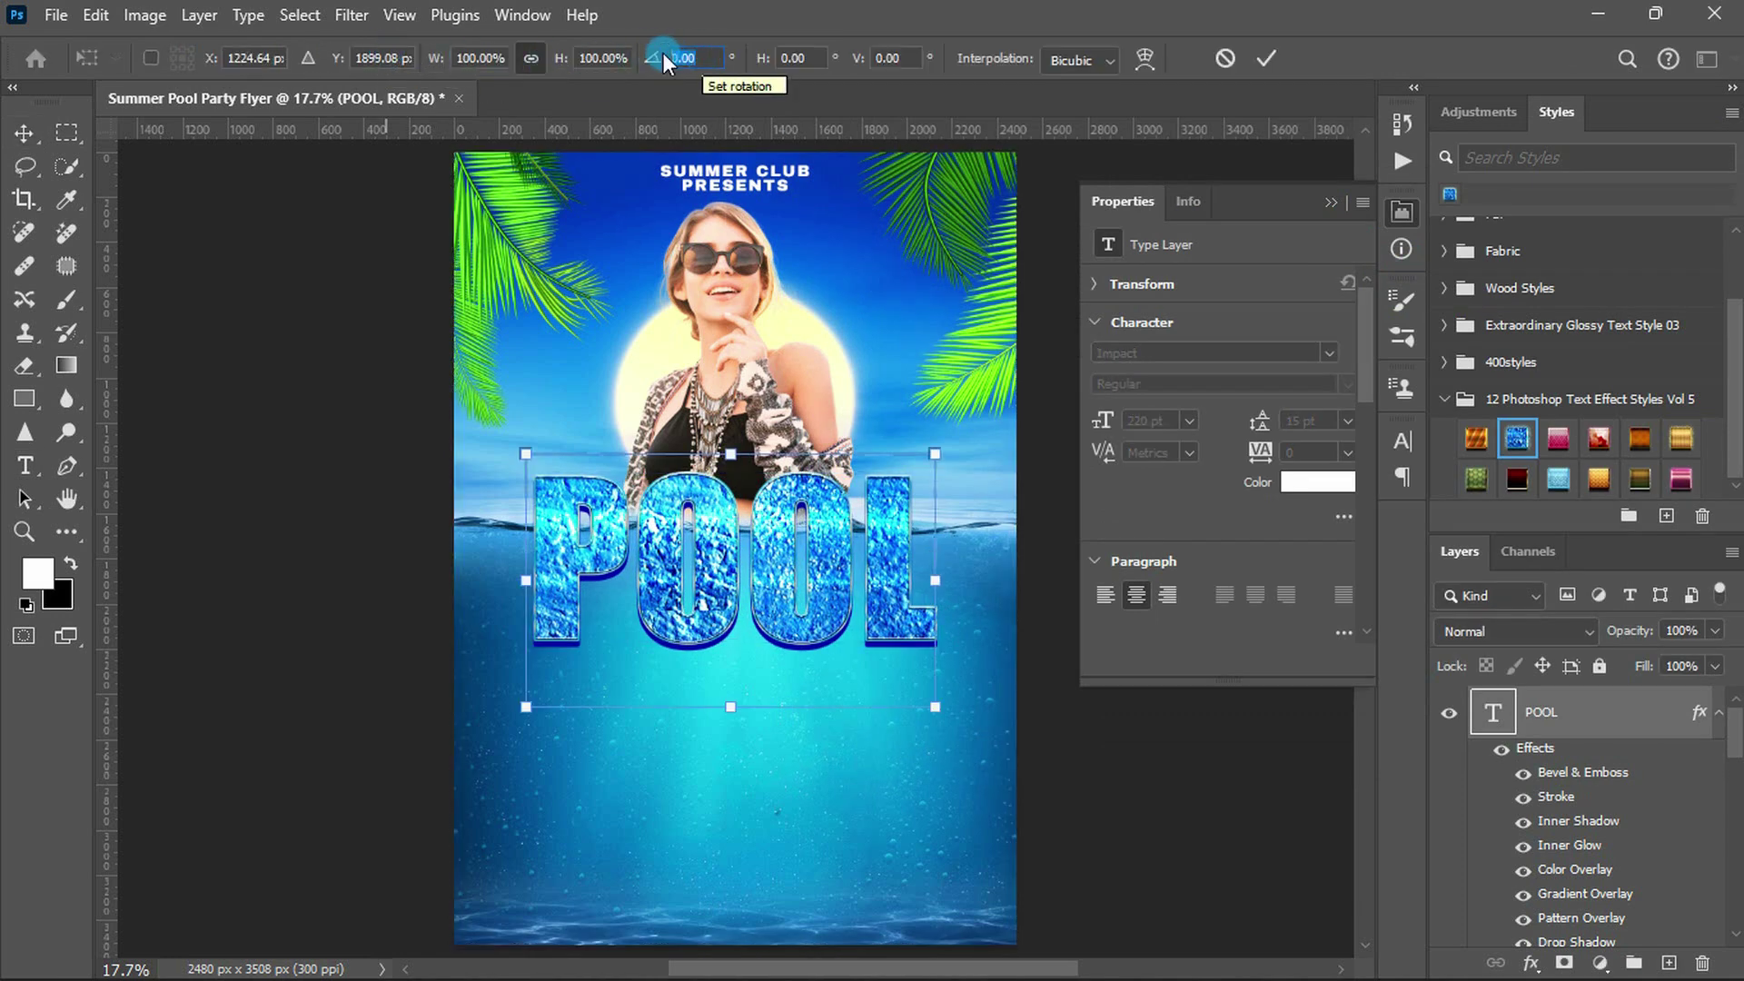
- Adjust POOL's Gradient Overlay angle, re-centre it horizontally and nudge it slightly higher
key("Return")
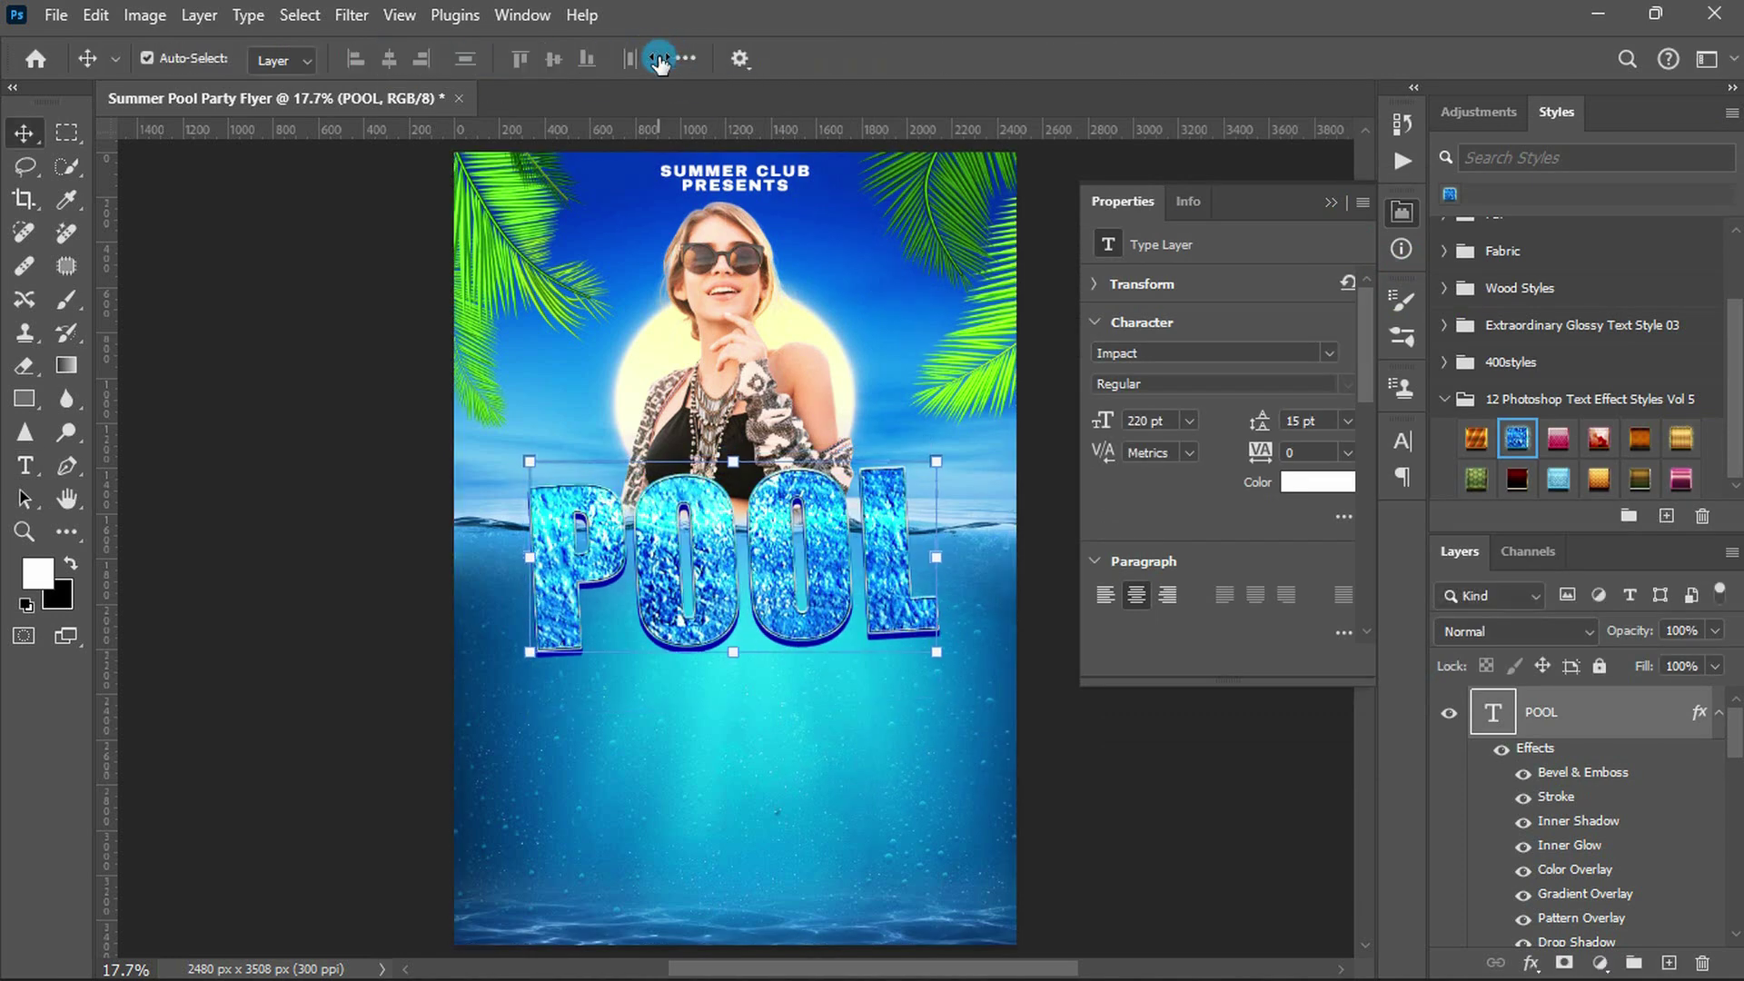
double_click(1571, 895)
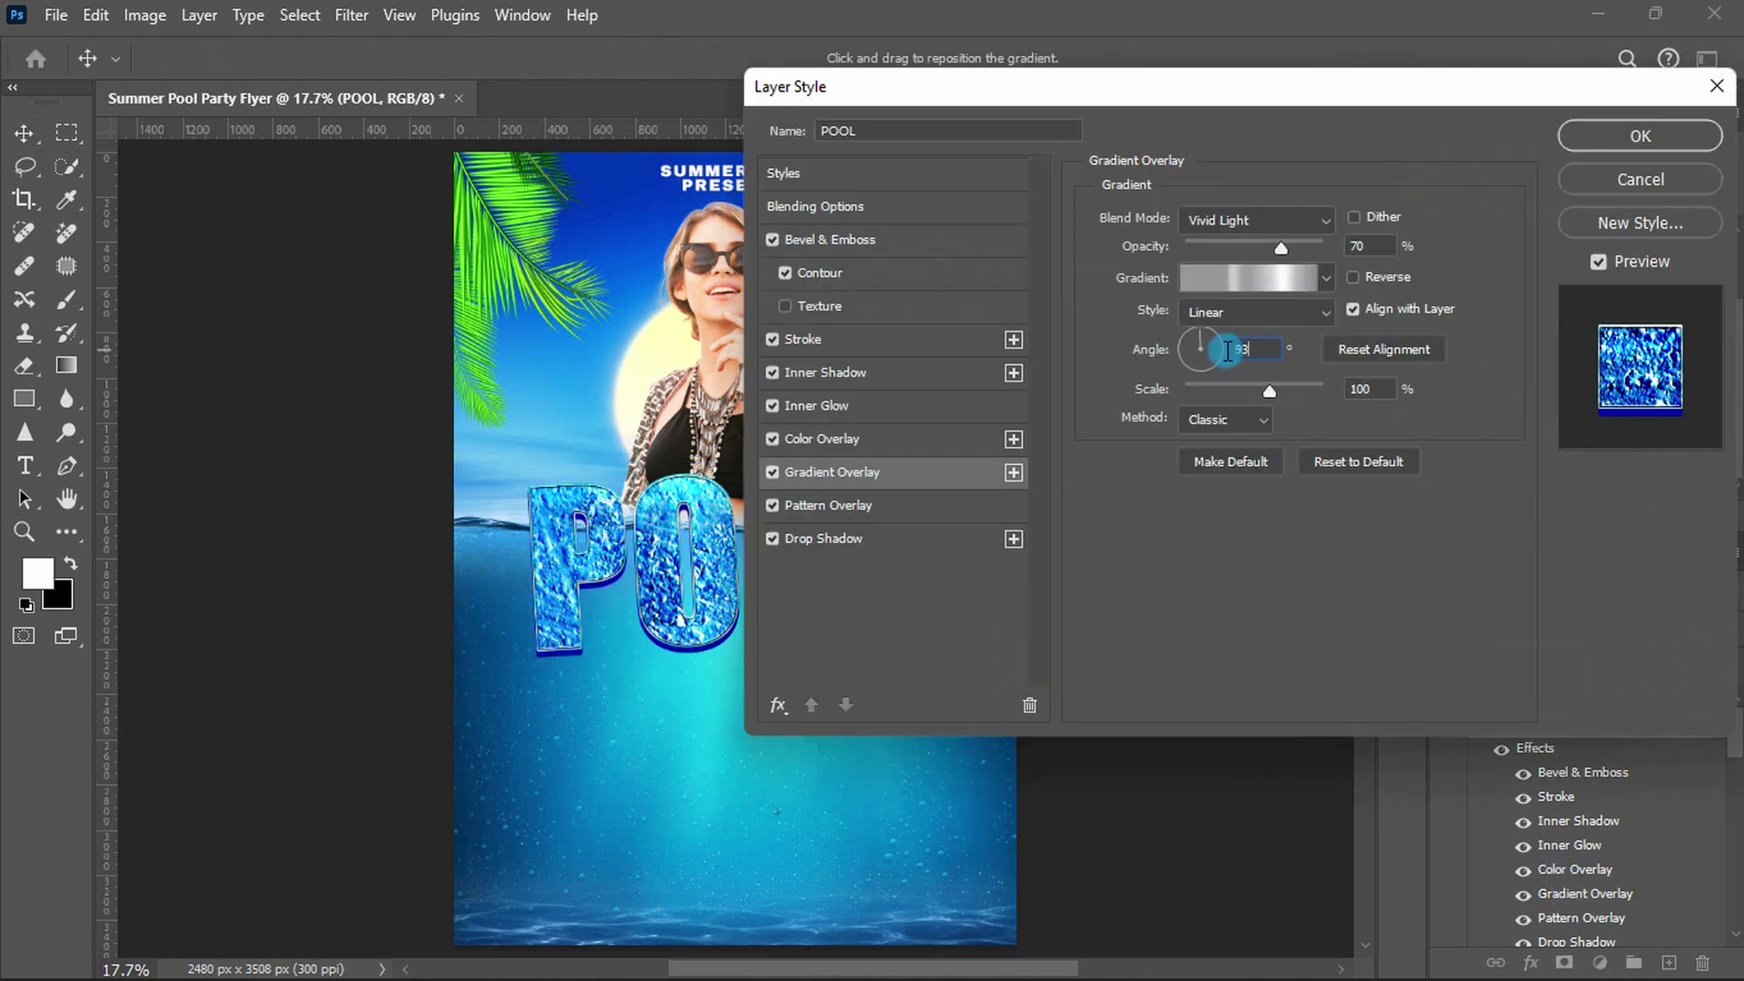
key("Return")
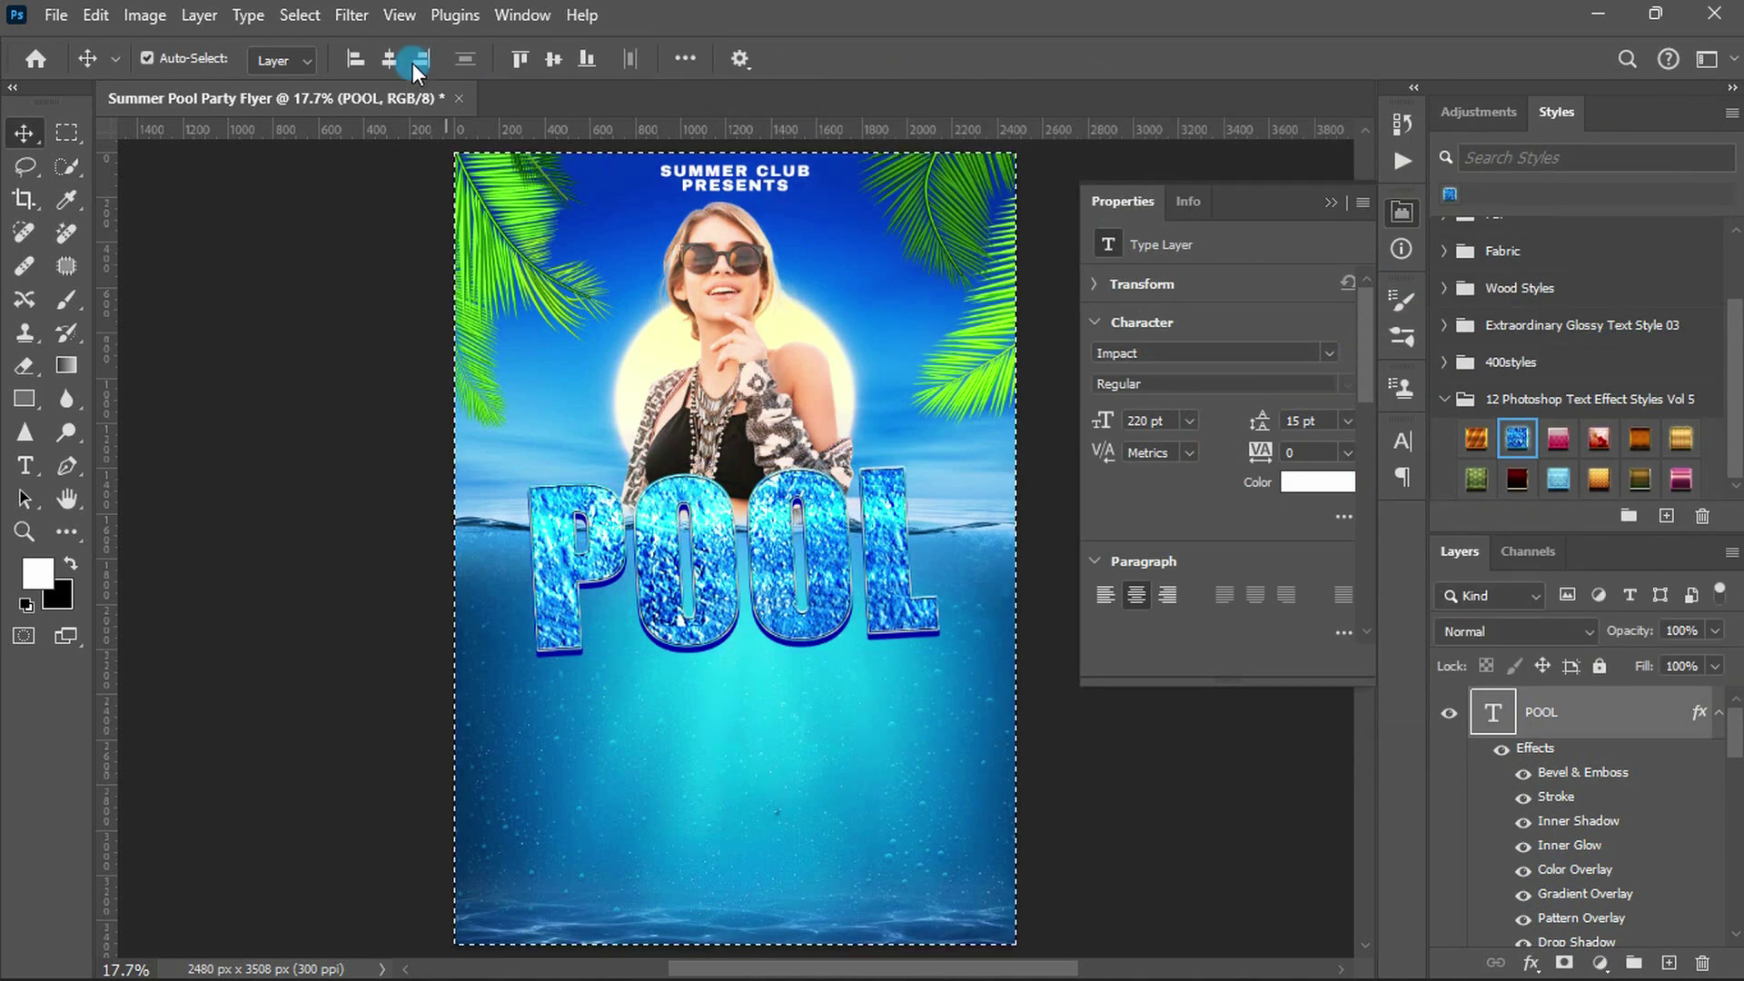
left_click(394, 59)
left_click_drag(744, 563, 743, 543)
left_click(1717, 718)
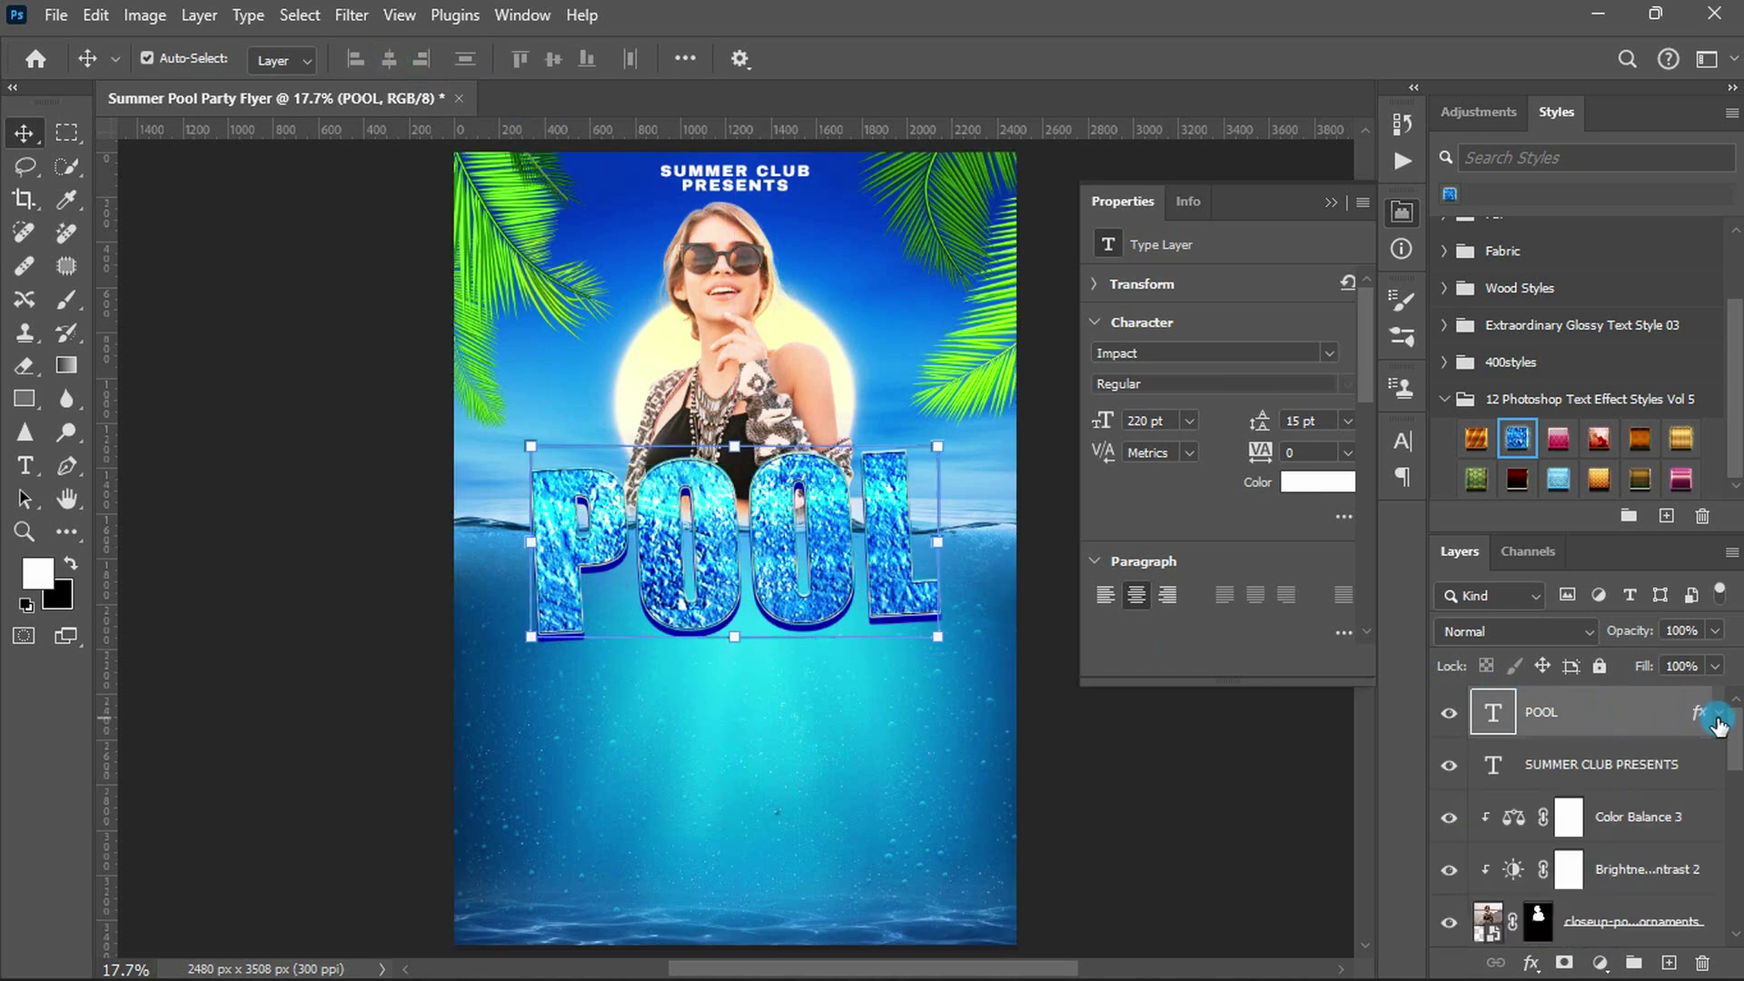
- Convert POOL to a smart object and fade its new layer mask downward with a gradient
right_click(1652, 716)
left_click(1622, 531)
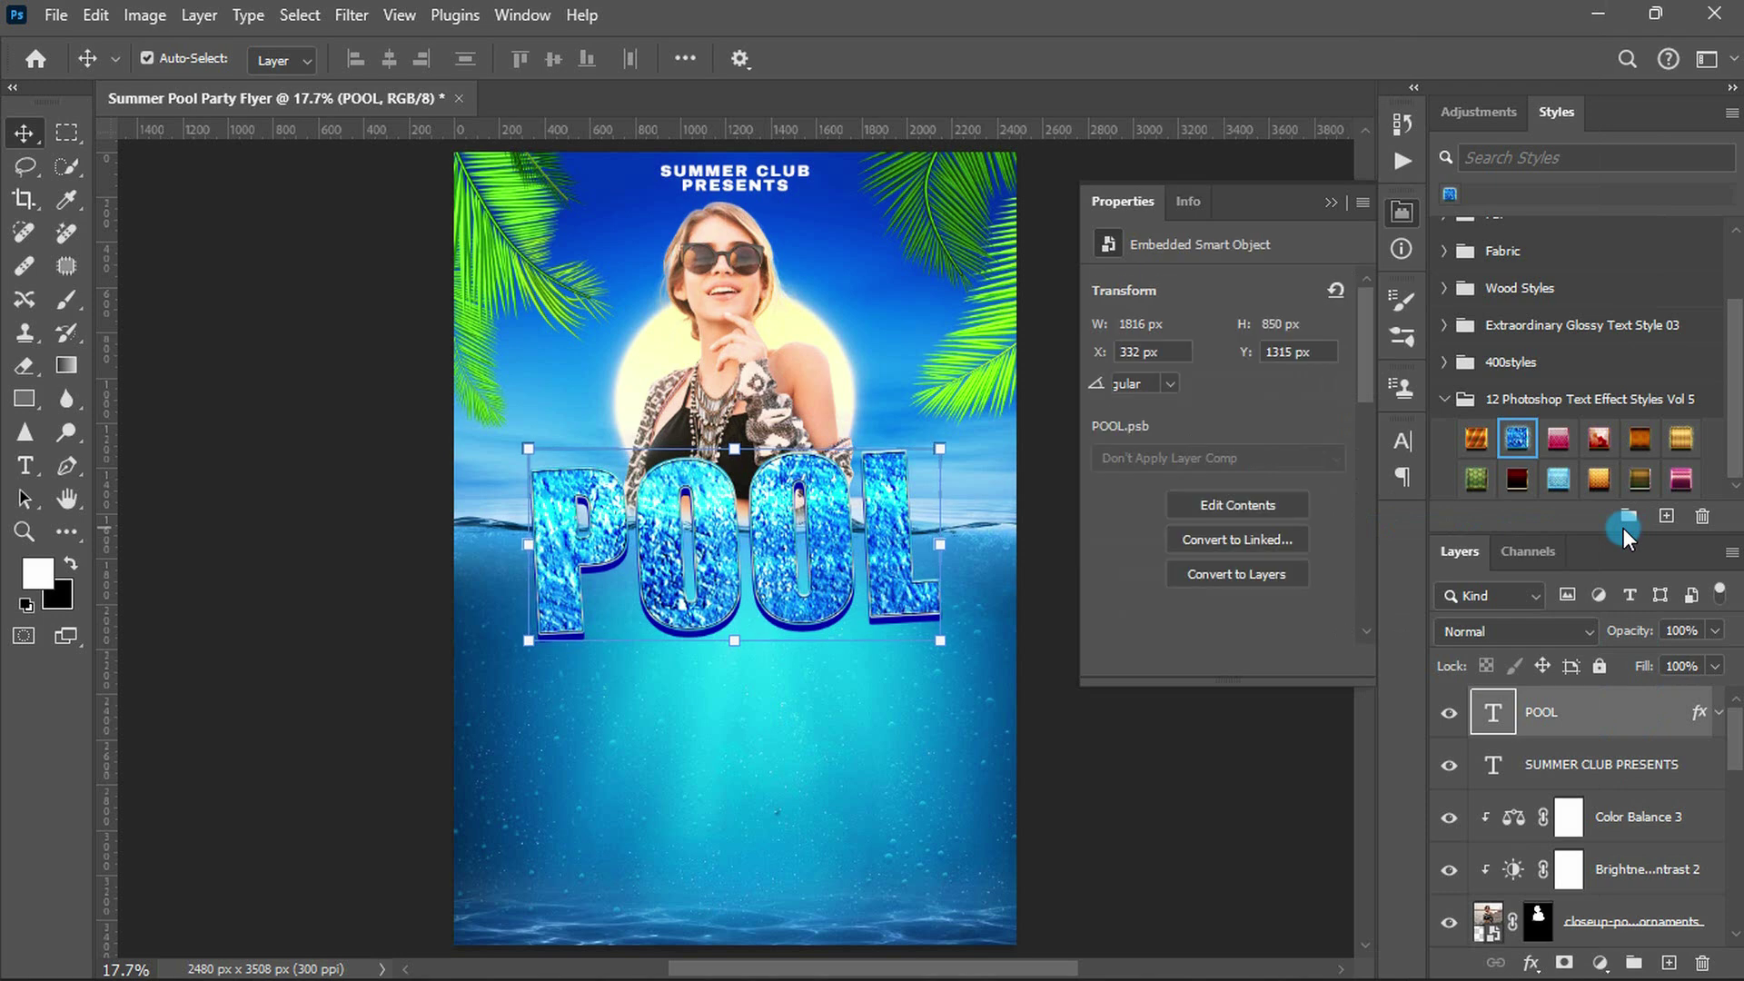
left_click(1564, 962)
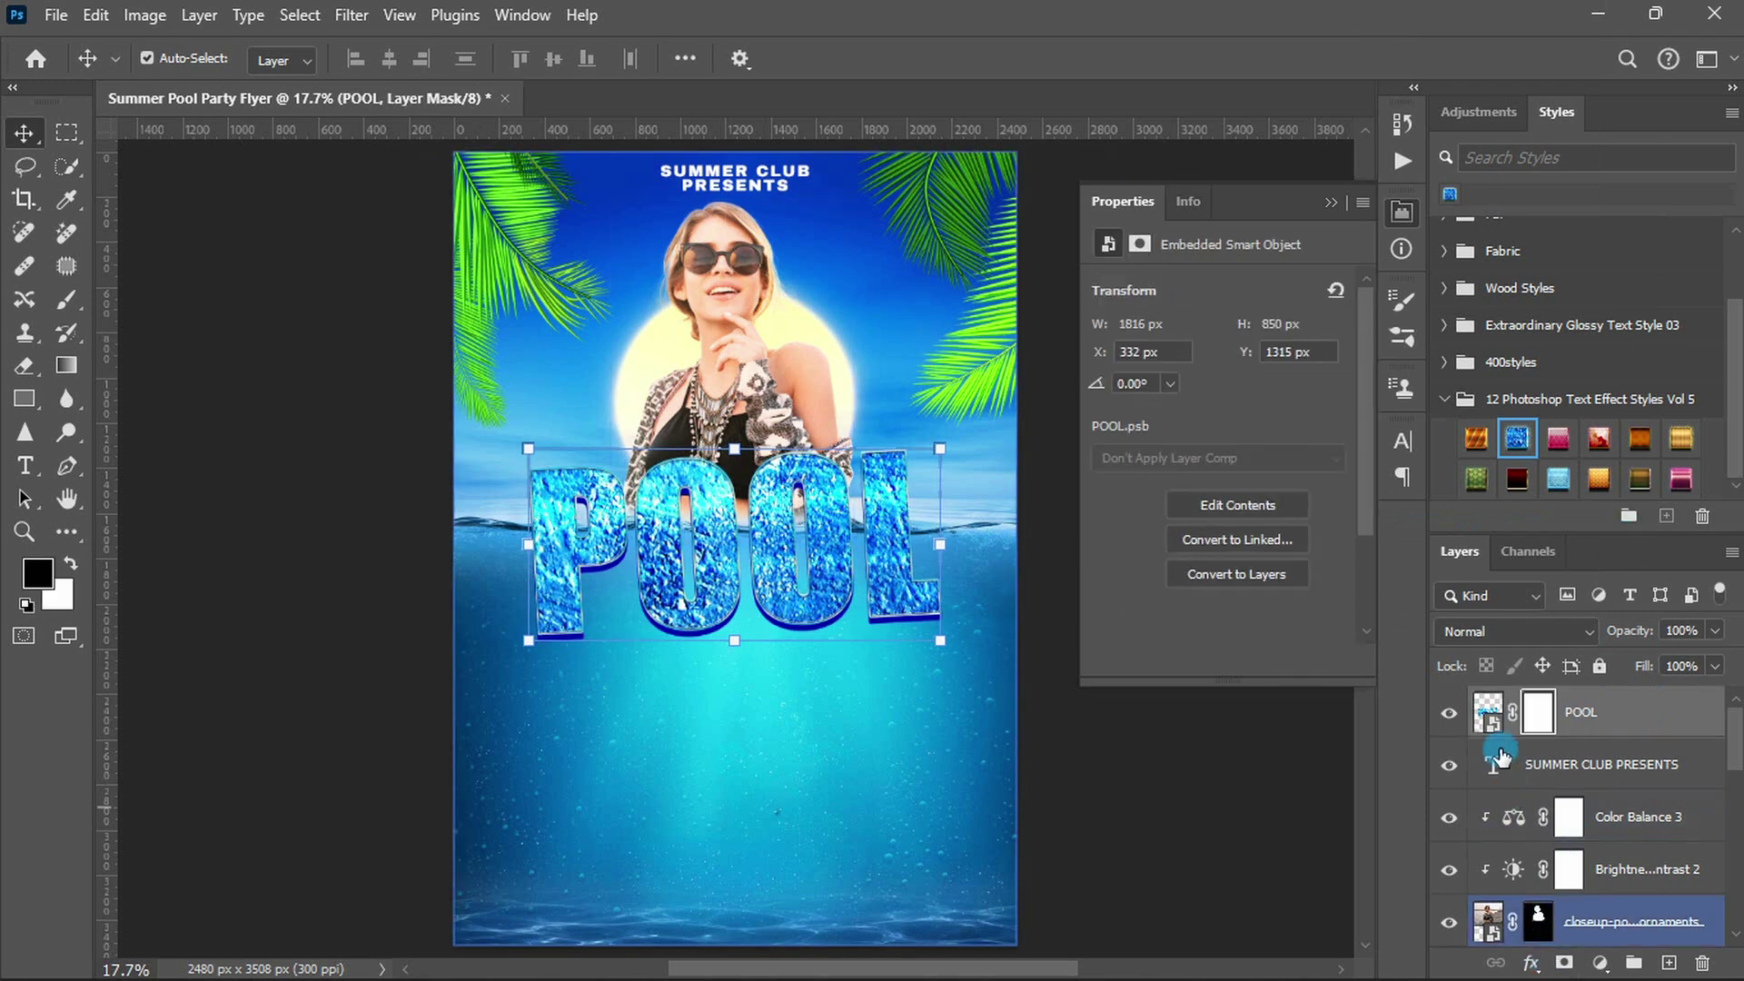
left_click(1487, 718, "ctrl")
key("g")
left_click_drag(762, 520, 763, 722)
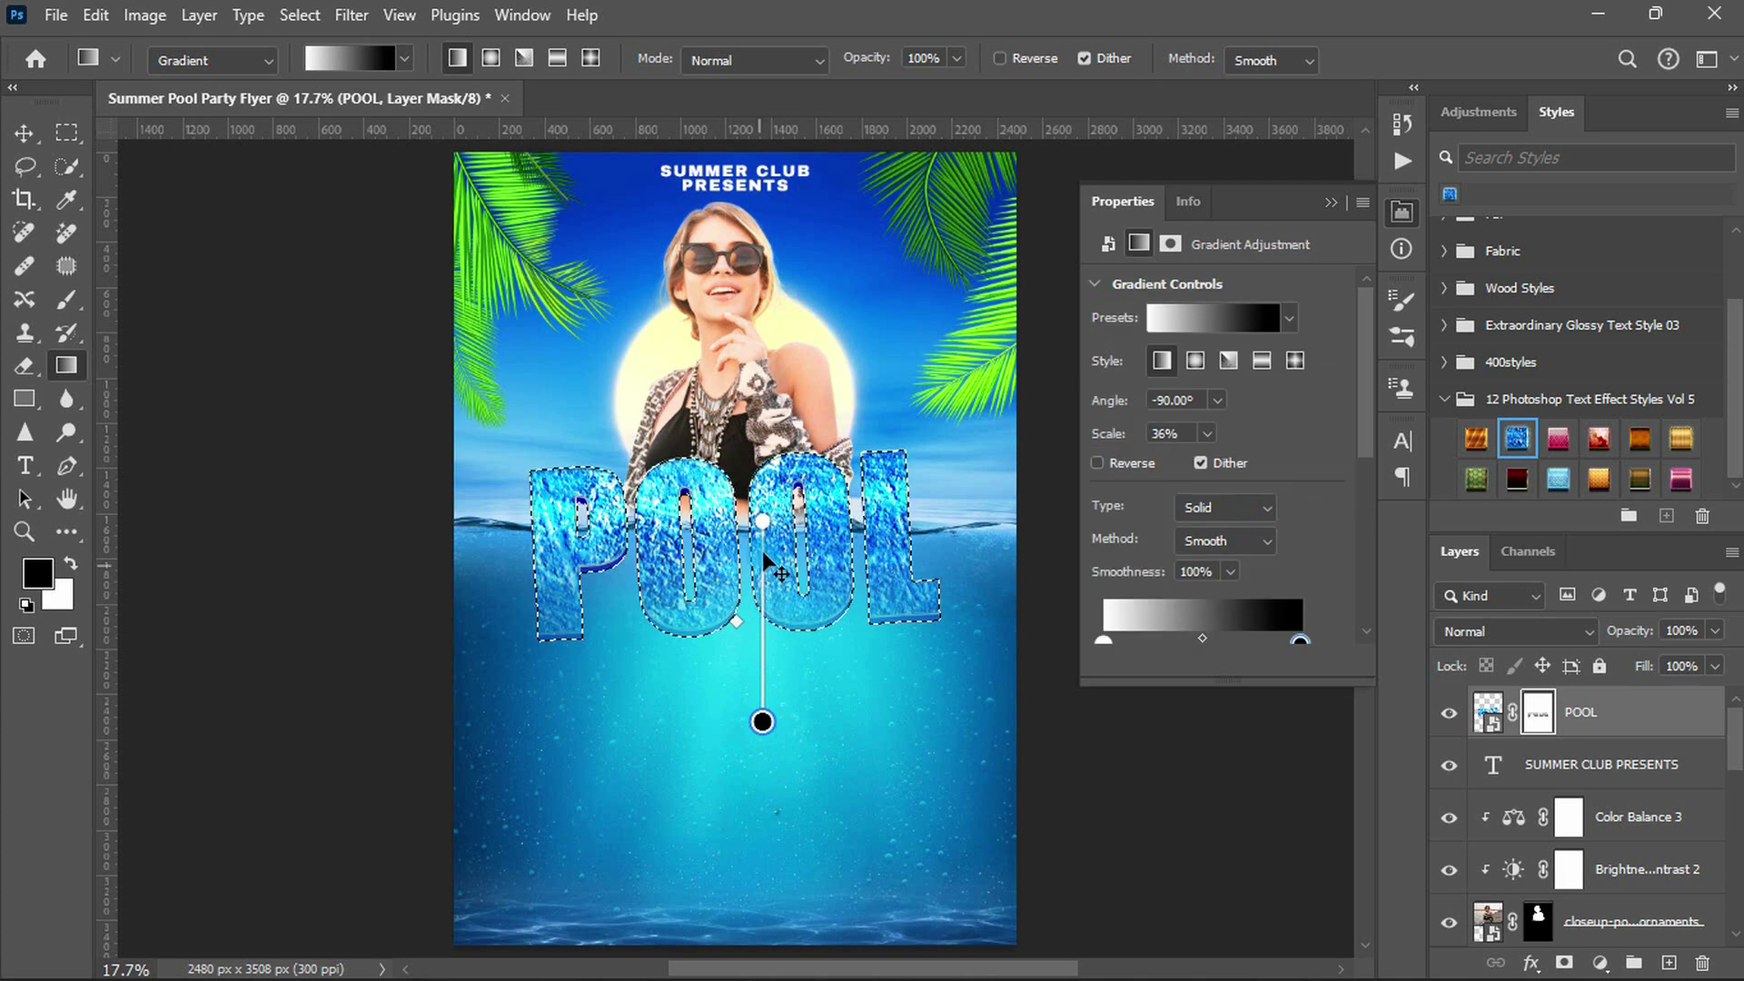
left_click_drag(763, 579, 744, 611)
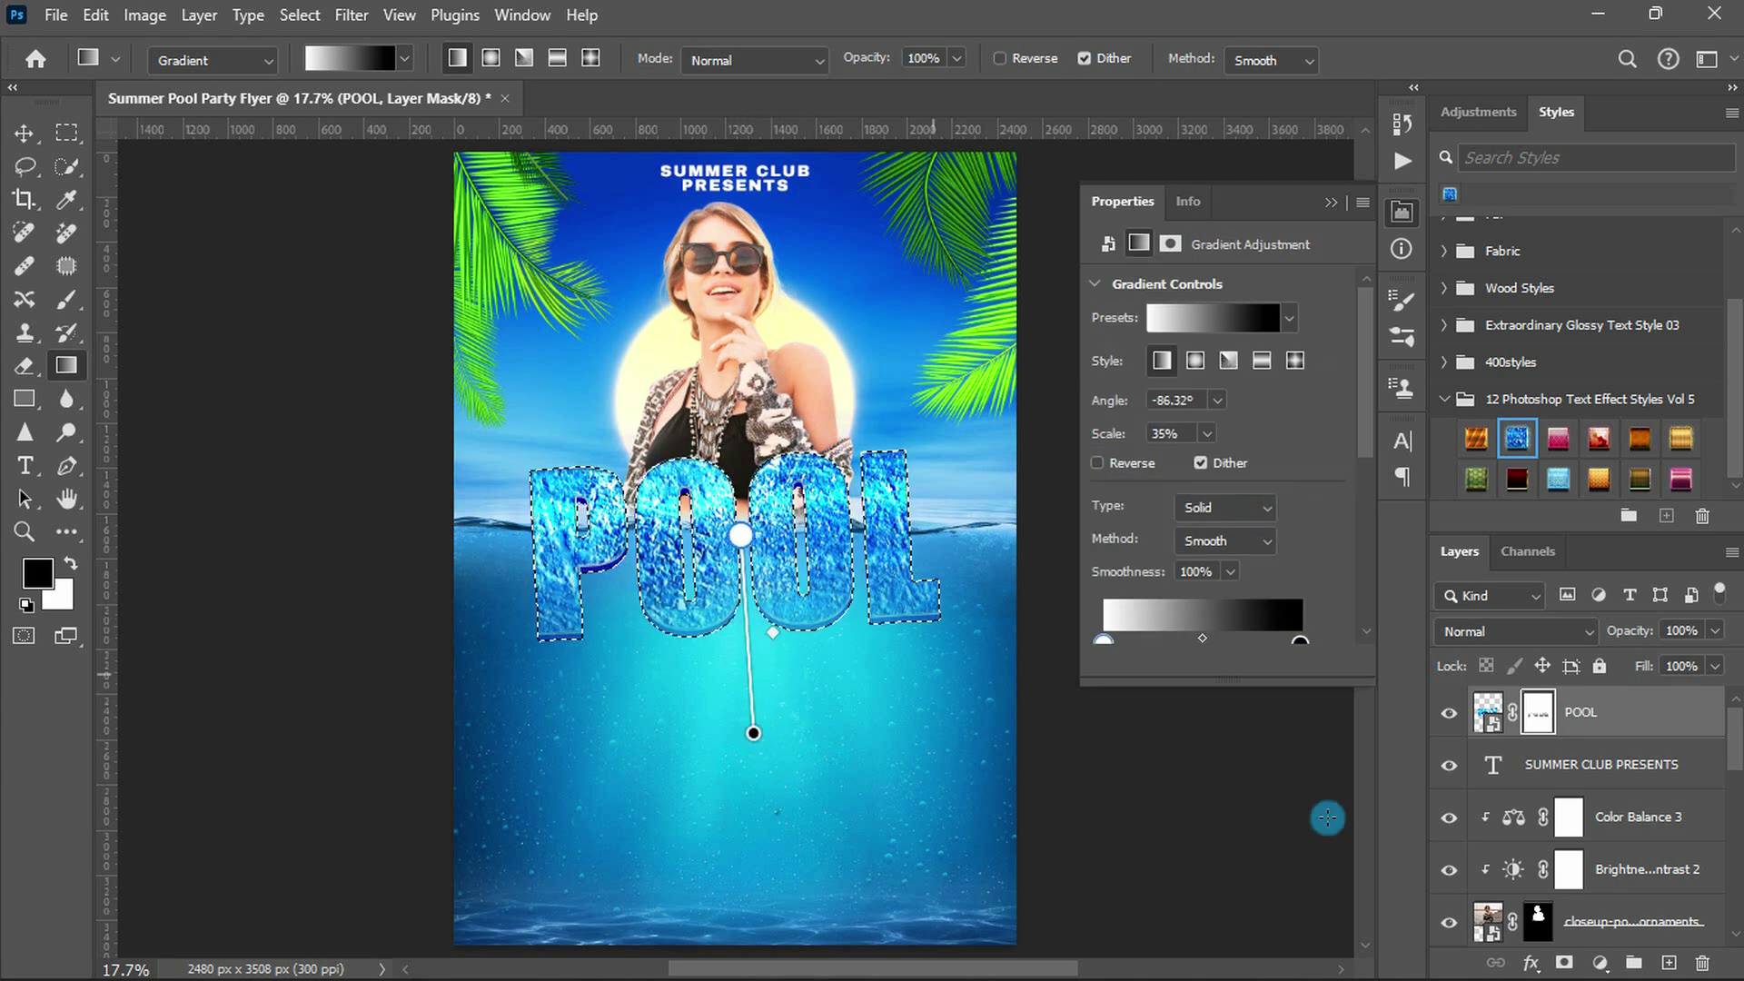
- Hide POOL's letters below the waterline using the underwater layer's mask selection
scroll(1562, 872, "down", 3)
scroll(1562, 872, "down", 3)
scroll(1563, 872, "down", 3)
left_click(1537, 874, "ctrl")
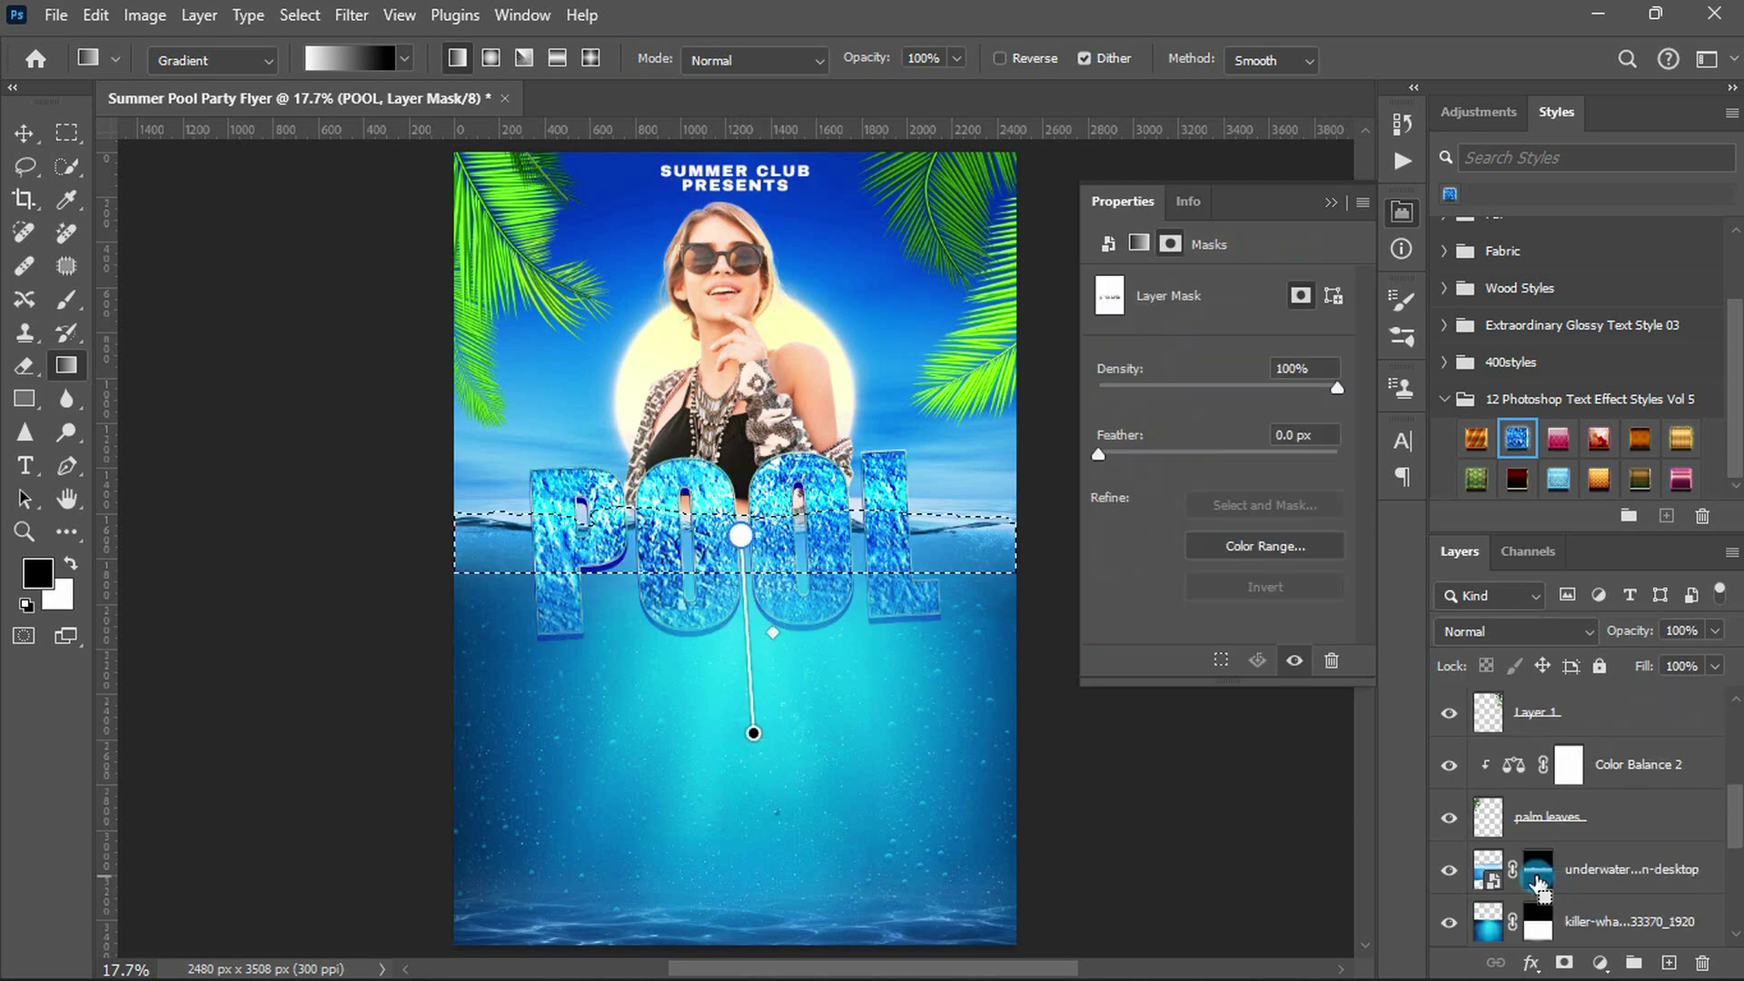
key("v")
scroll(1538, 881, "up", 5)
left_click(1541, 717)
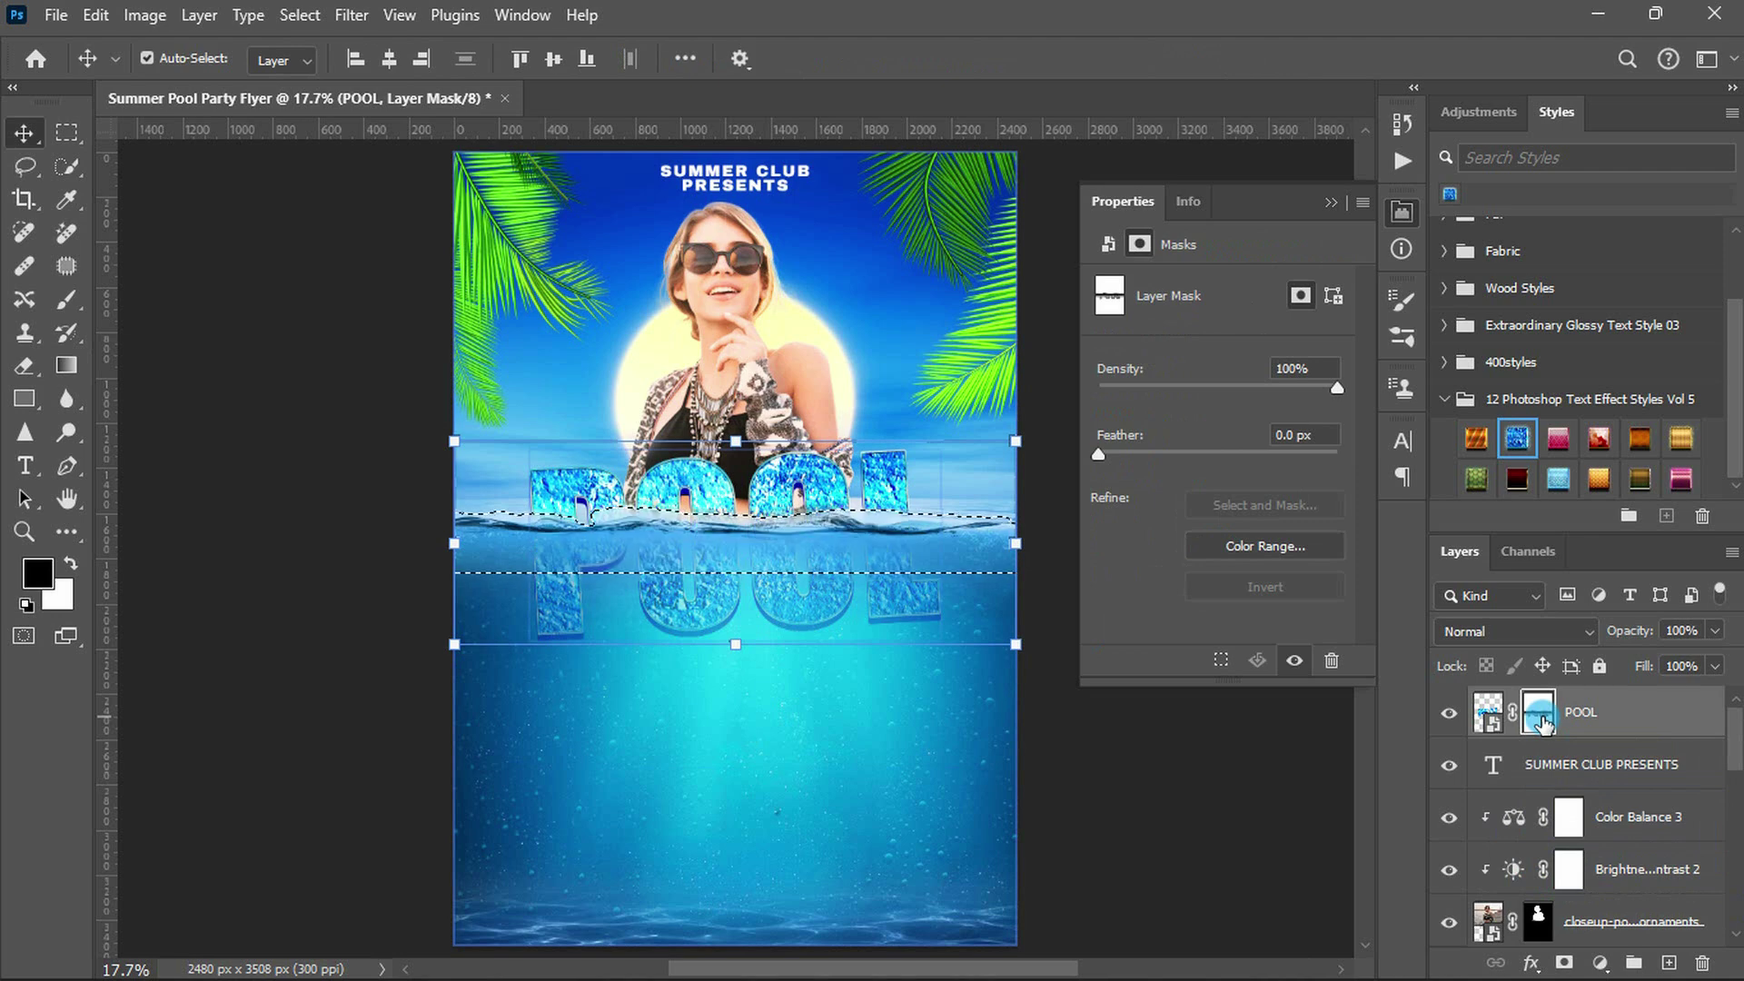
key("ctrl+d")
key("b")
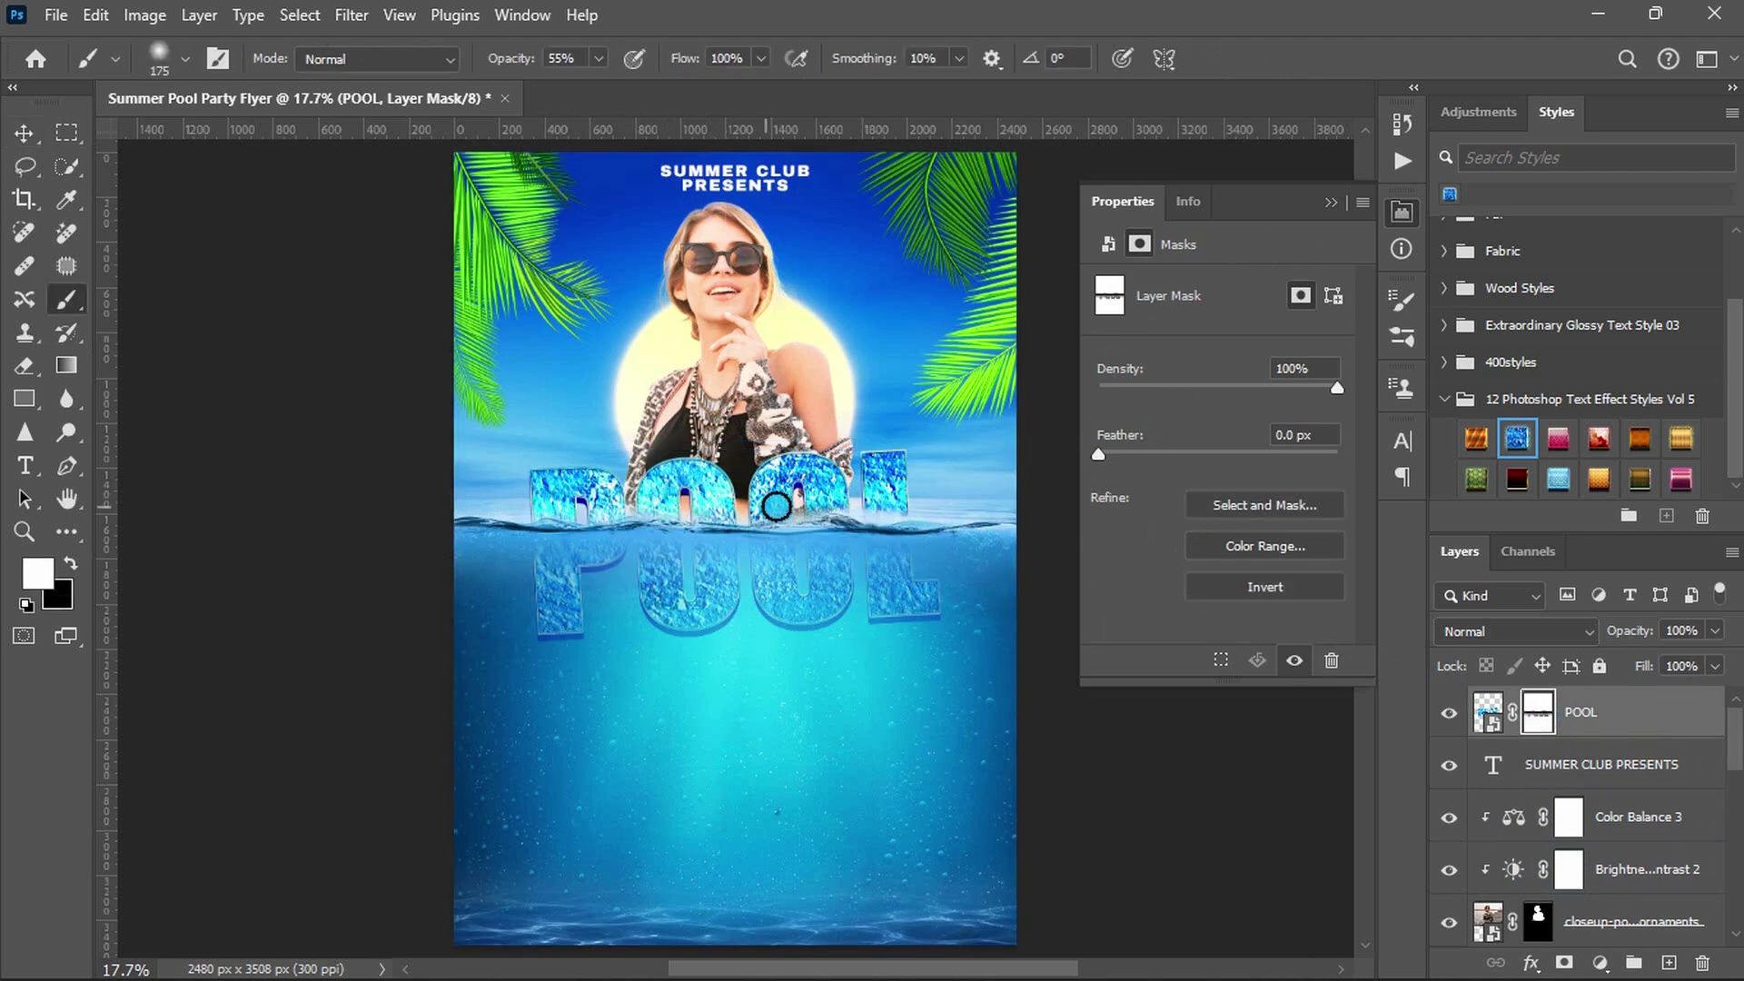
- Ready a smaller brush with swapped colours for touching up POOL's mask
key("x")
key("bracketleft")
key("bracketleft")
key("bracketleft")
scroll(643, 521, "up", 1)
scroll(641, 521, "up", 1)
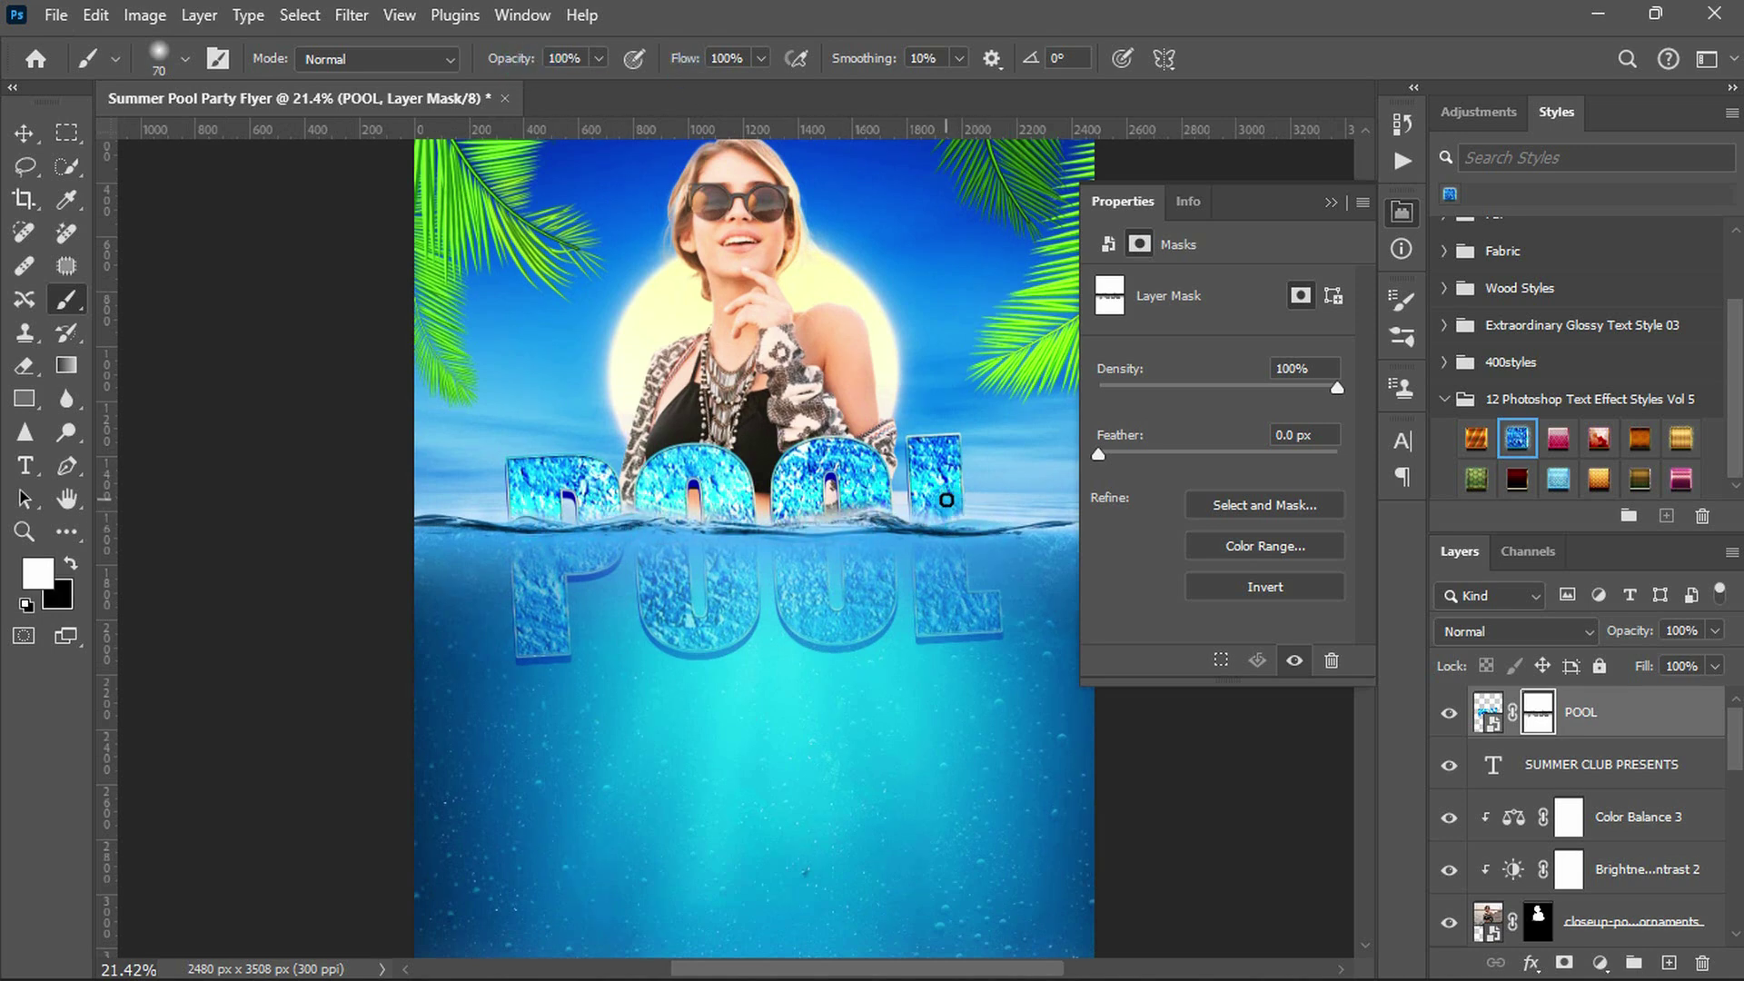
scroll(778, 550, "down", 1)
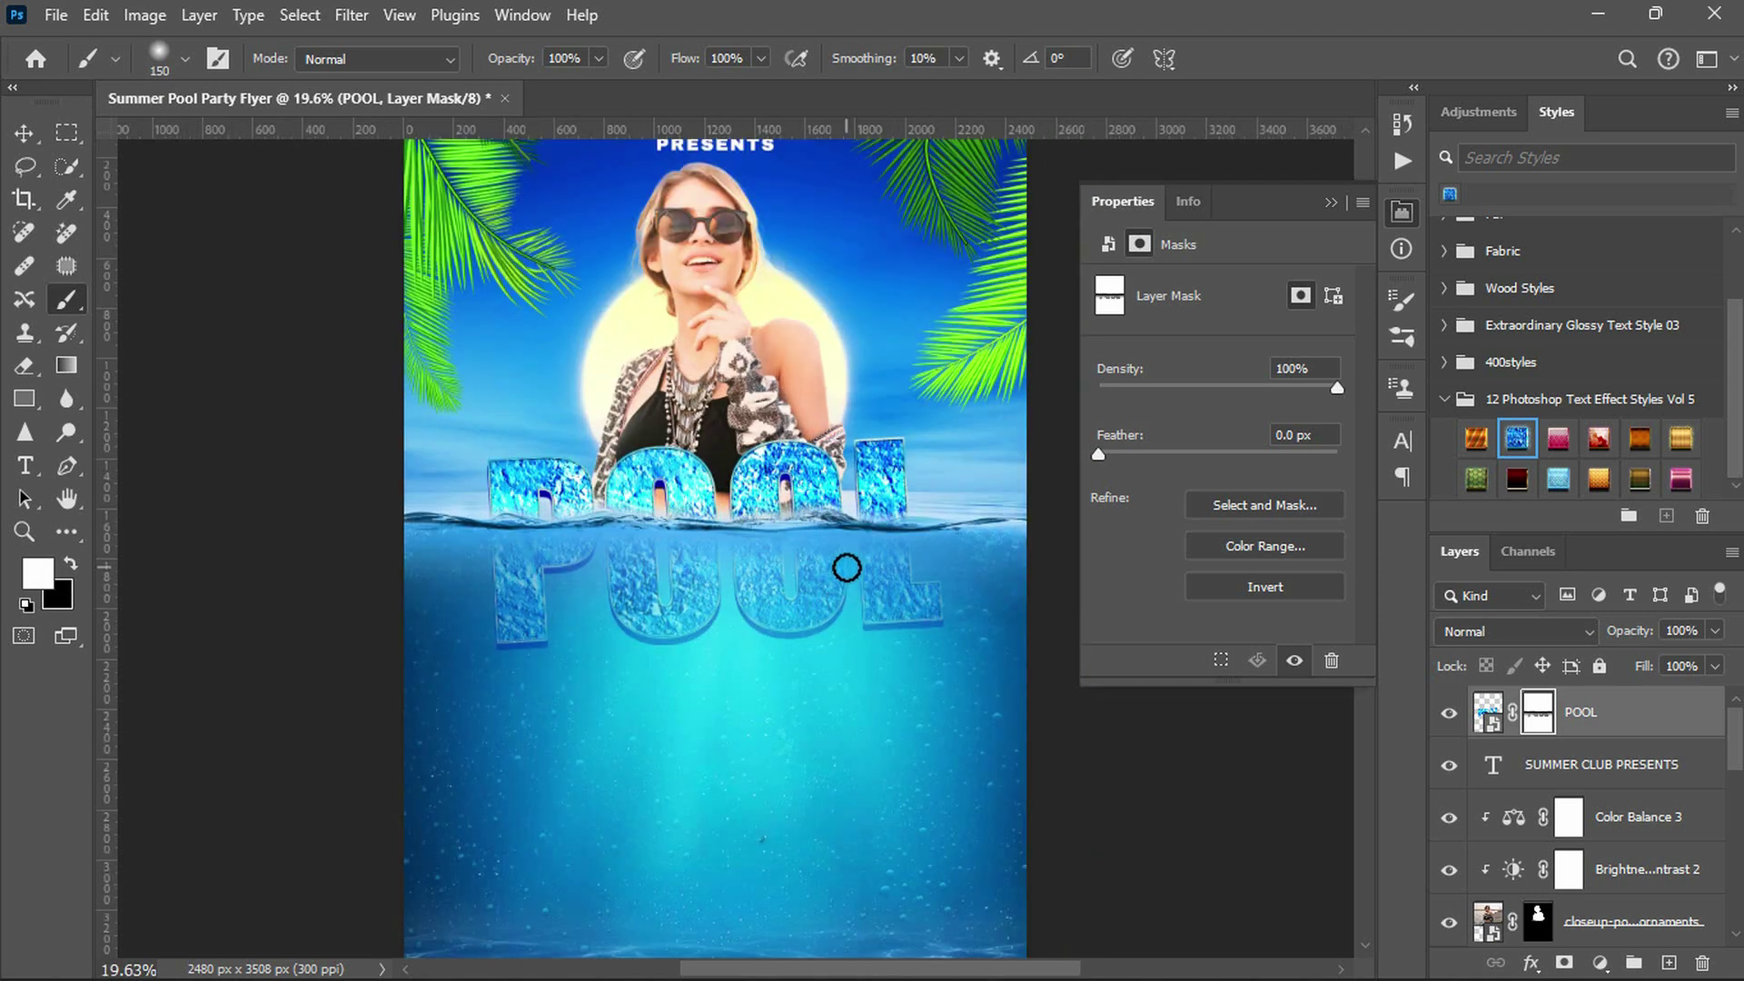
scroll(846, 567, "down", 1)
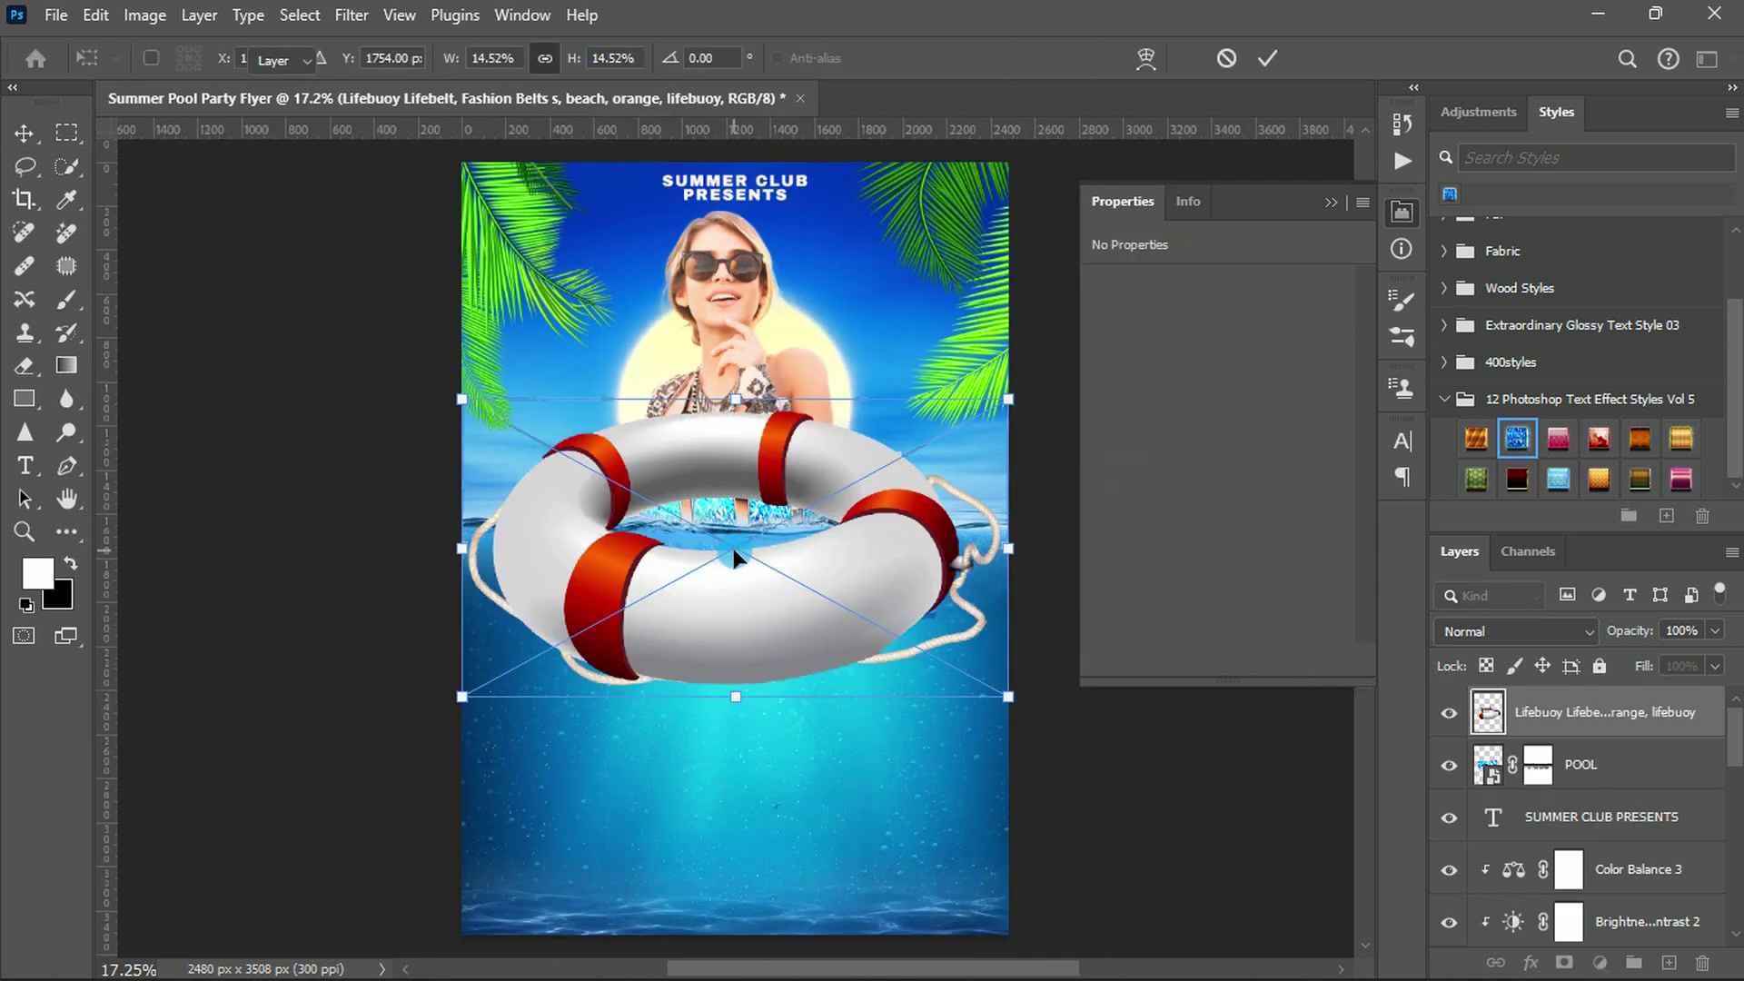
- Place the lifebuoy behind POOL, shrunk and tilted beside the P
key("Return")
left_click_drag(1612, 722, 1598, 788)
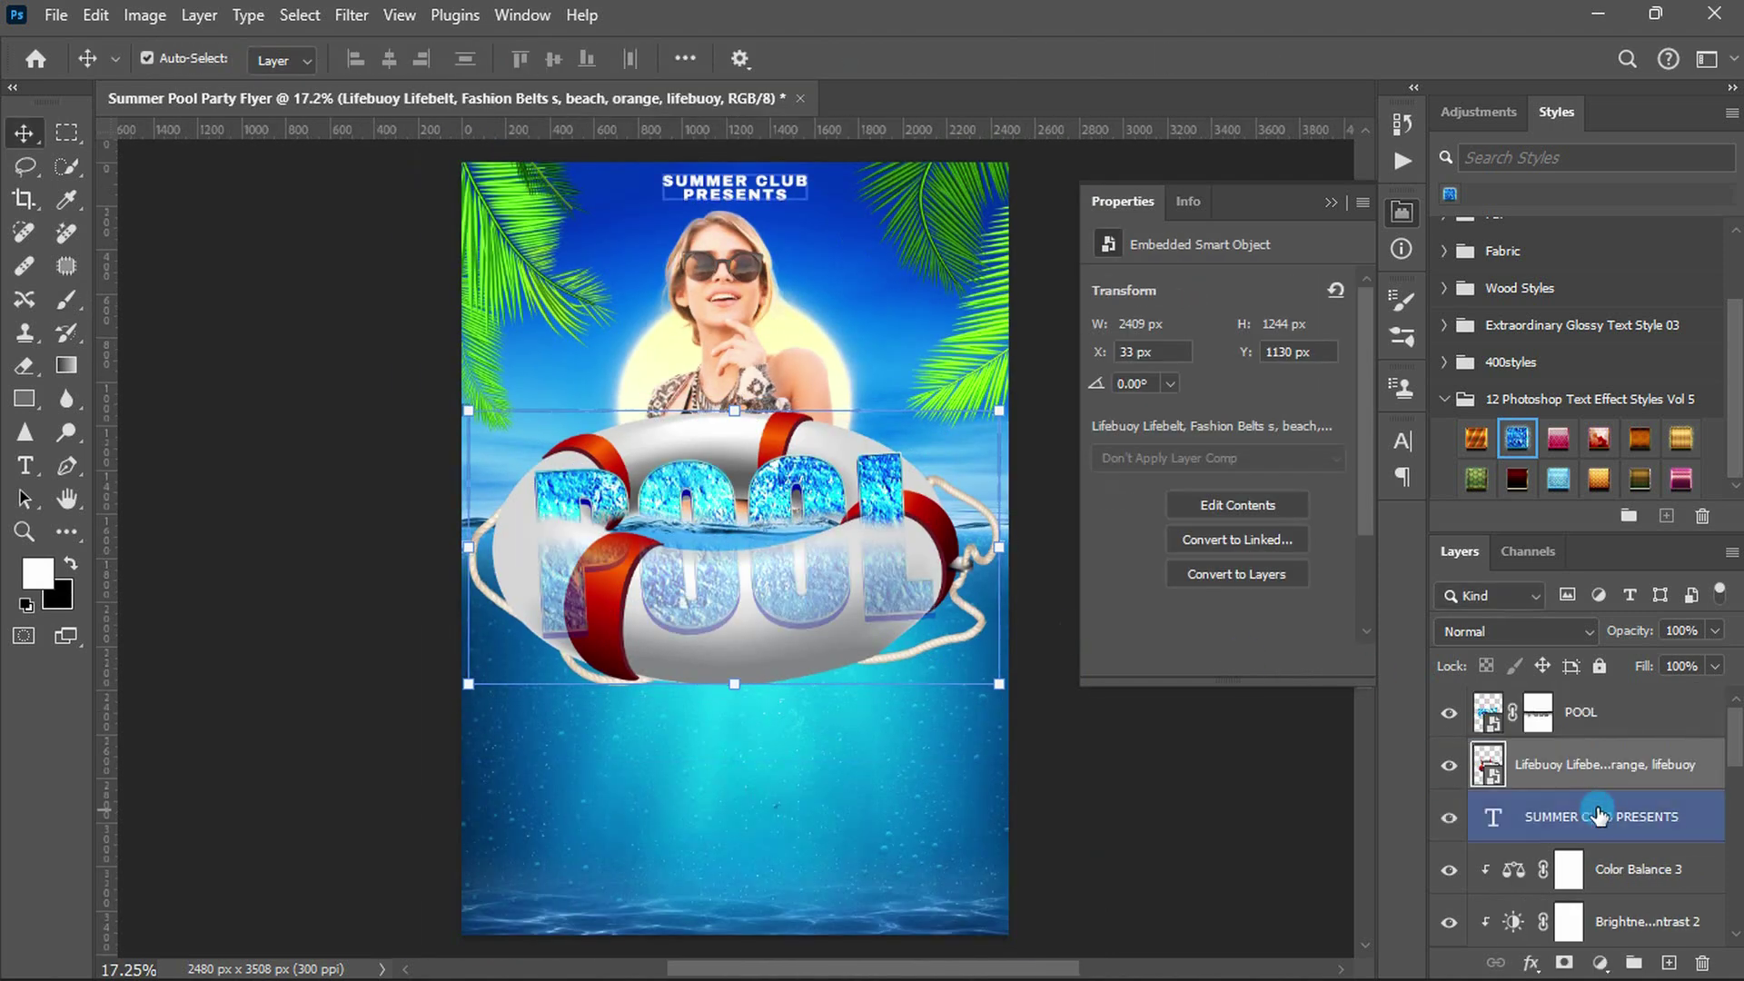
key("ctrl+t")
mouse_move(999, 683)
left_mouse_down()
mouse_move(705, 543)
mouse_move(745, 515)
mouse_move(741, 531)
left_mouse_up()
key("Return")
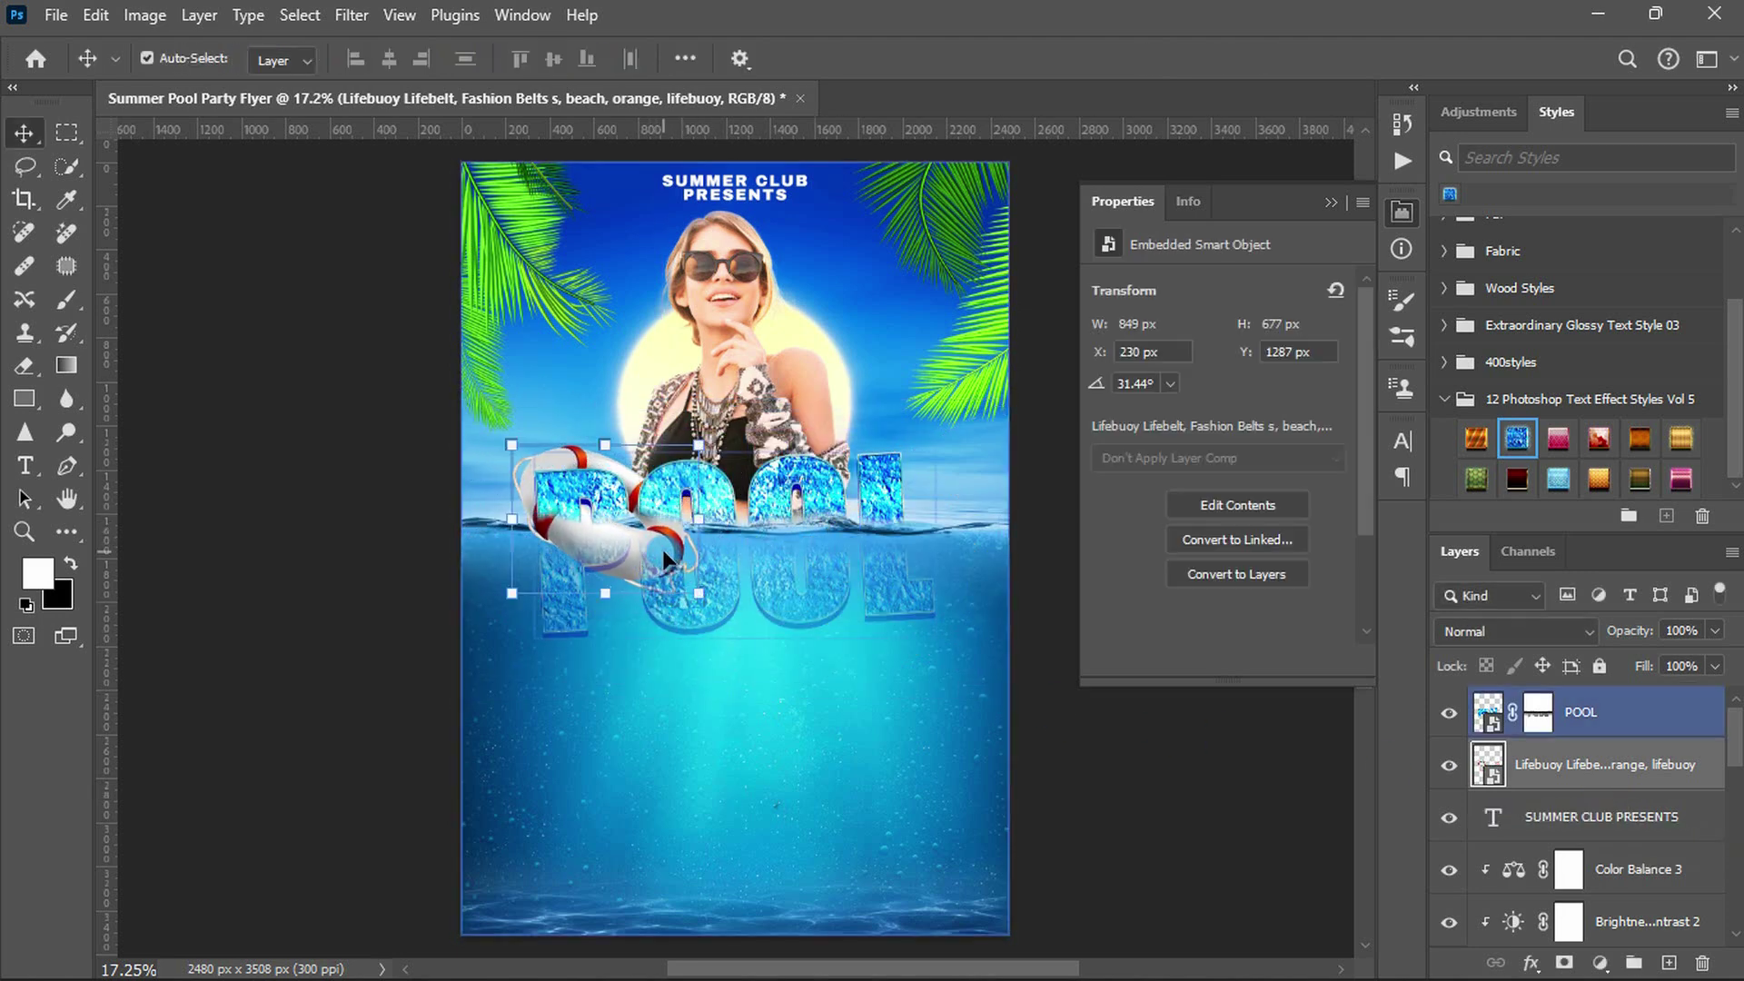
- Mask the lifebuoy so its lower part fades out below the waterline
left_click(1565, 961)
key("g")
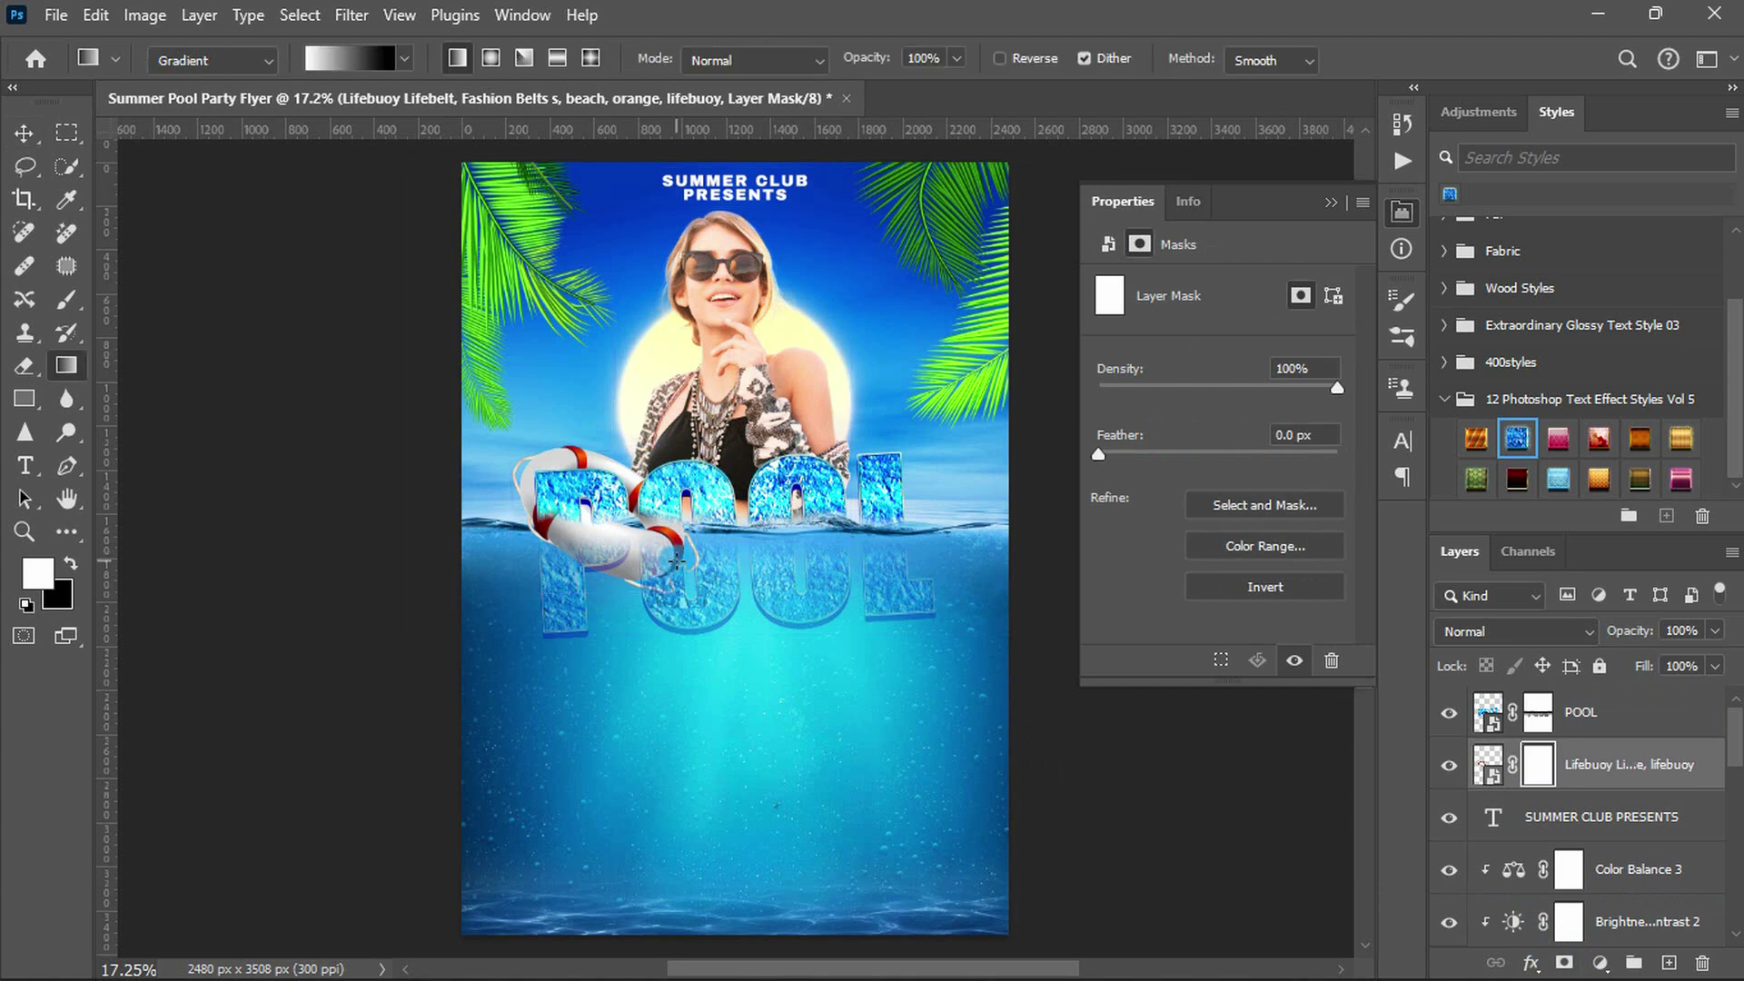
mouse_move(610, 511)
left_mouse_down()
mouse_move(638, 638)
mouse_move(614, 652)
left_mouse_up()
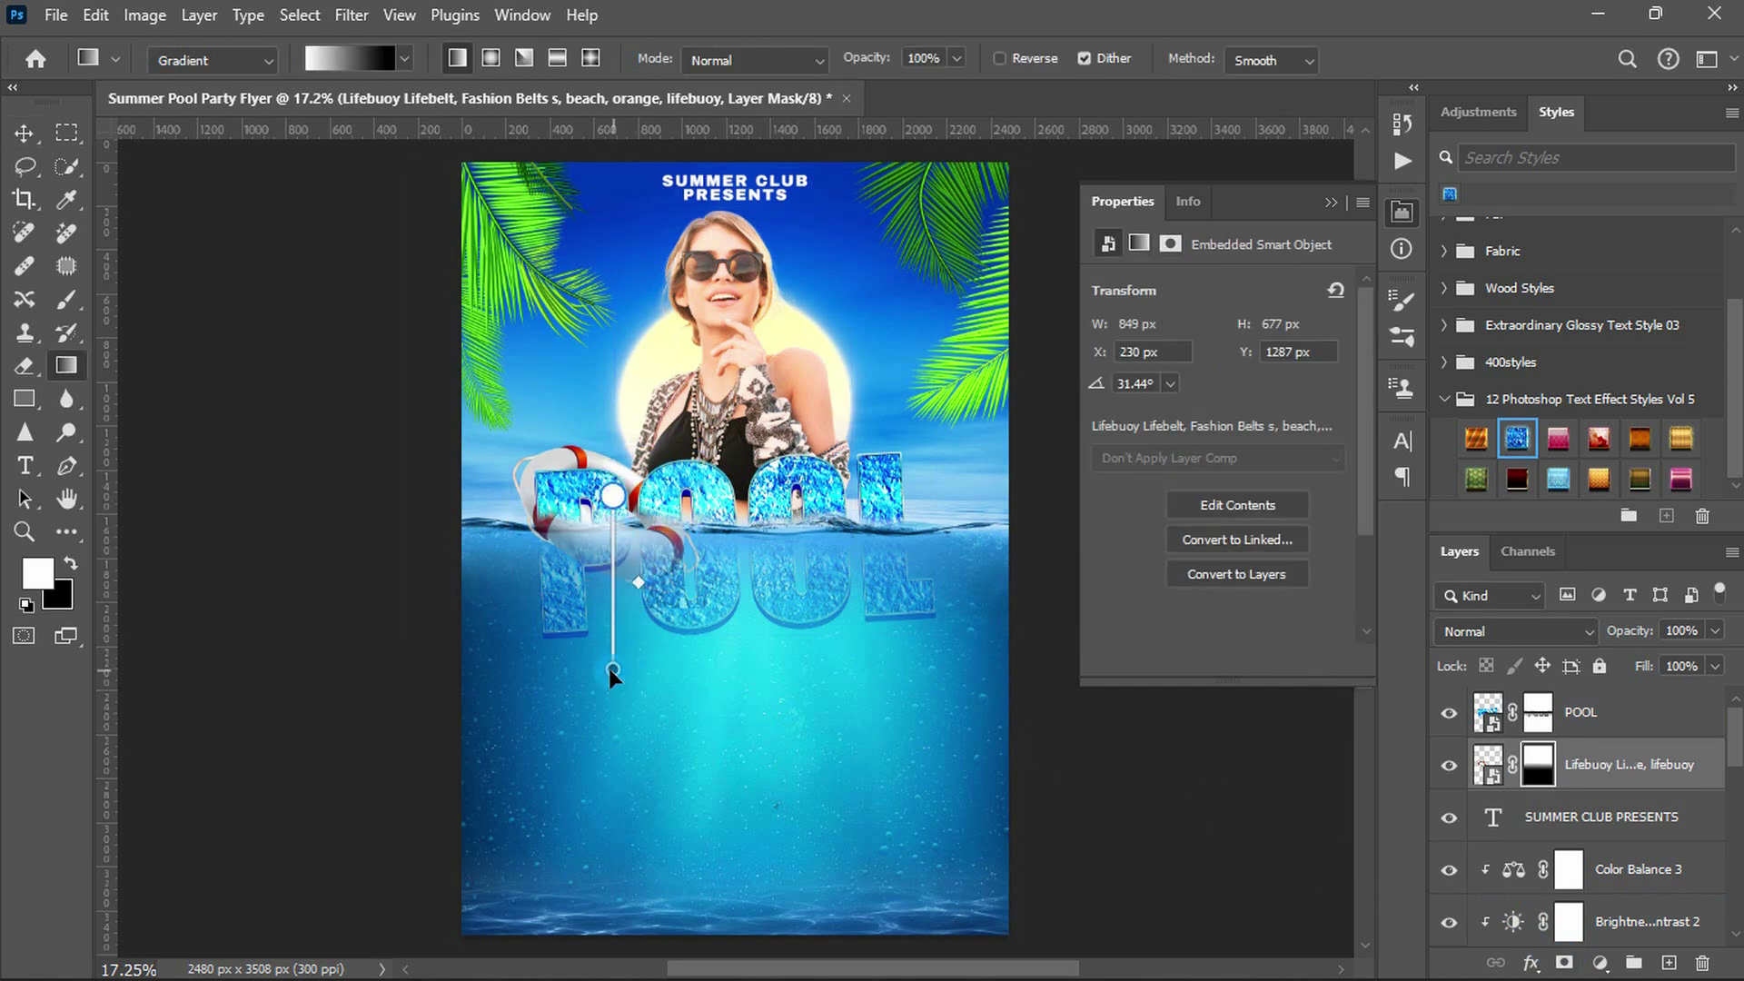
left_click(1488, 712, "ctrl")
key("ctrl+BackSpace")
key("ctrl+d")
key("b")
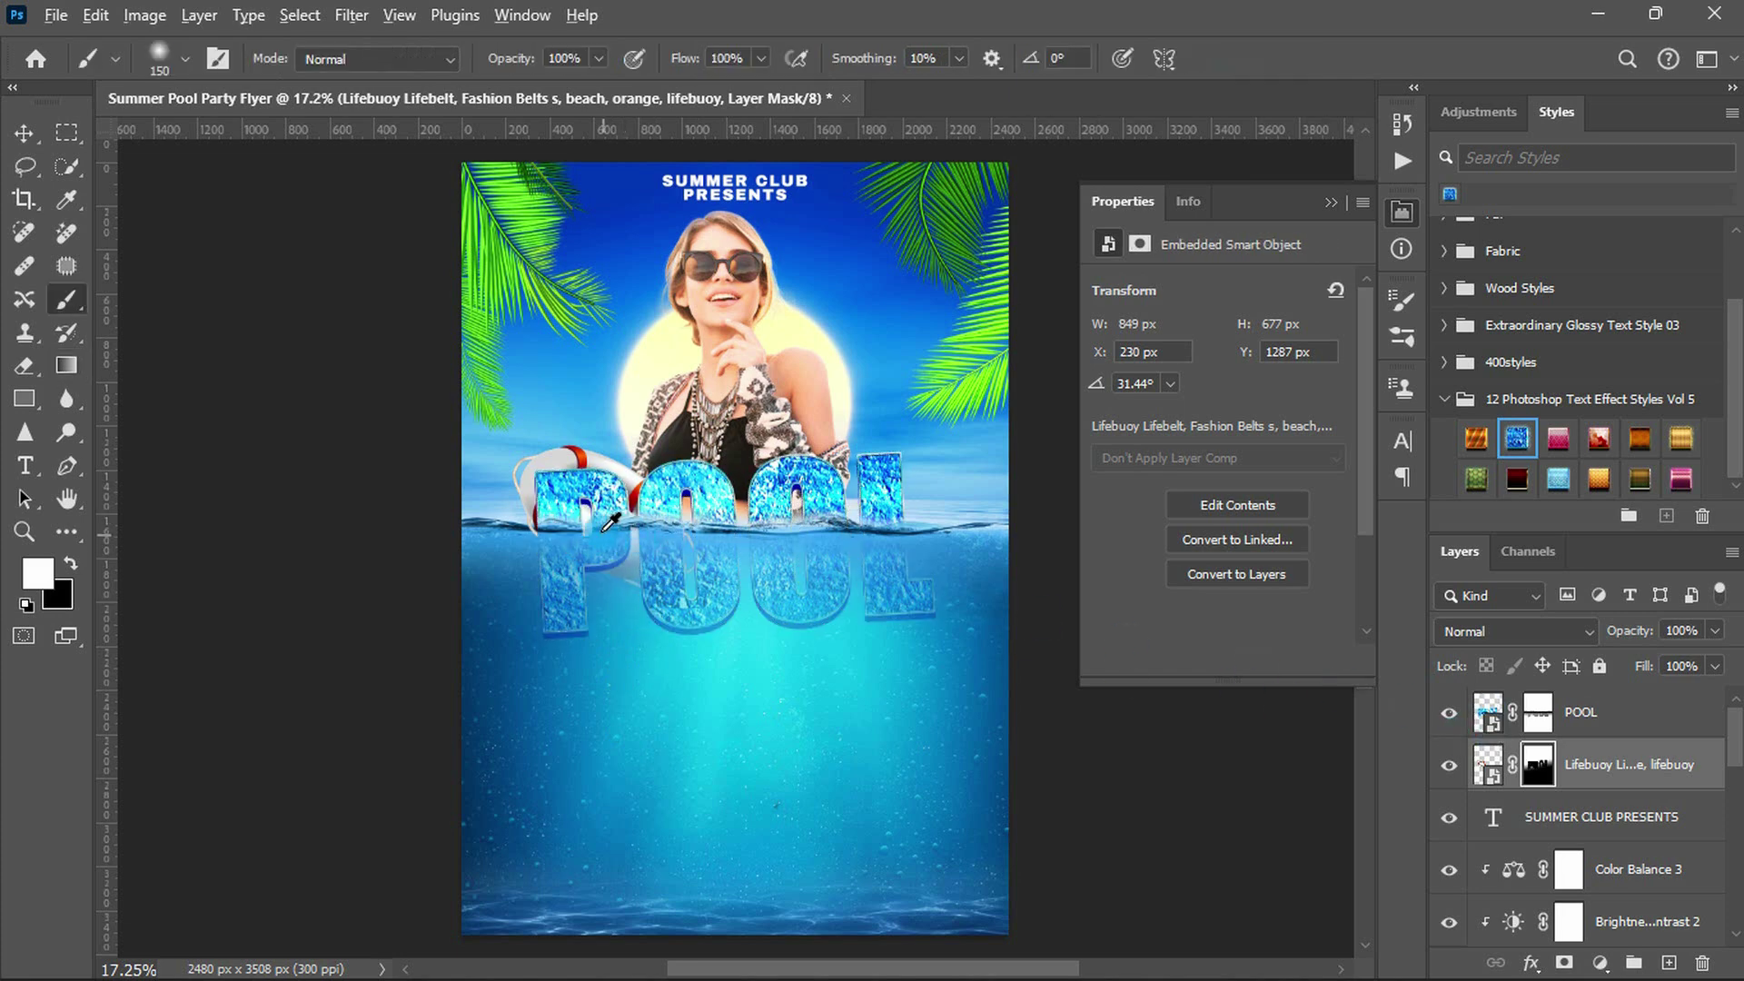
scroll(610, 521, "up", 2)
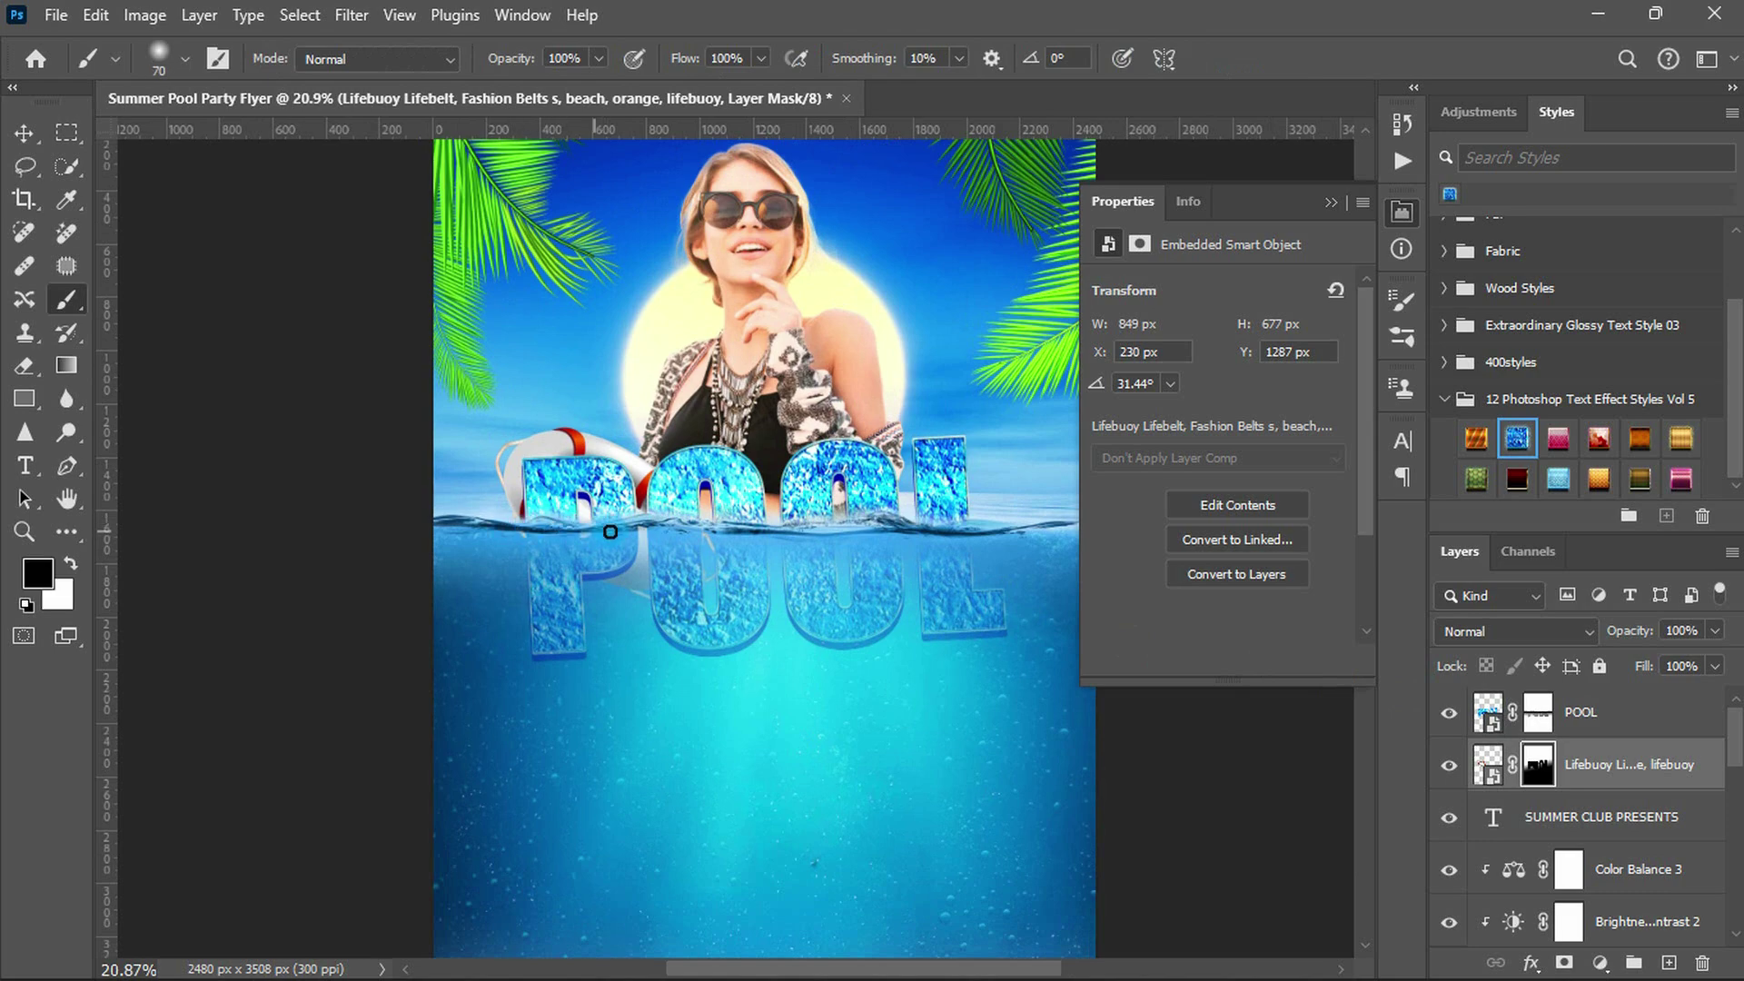
scroll(610, 531, "up", 1)
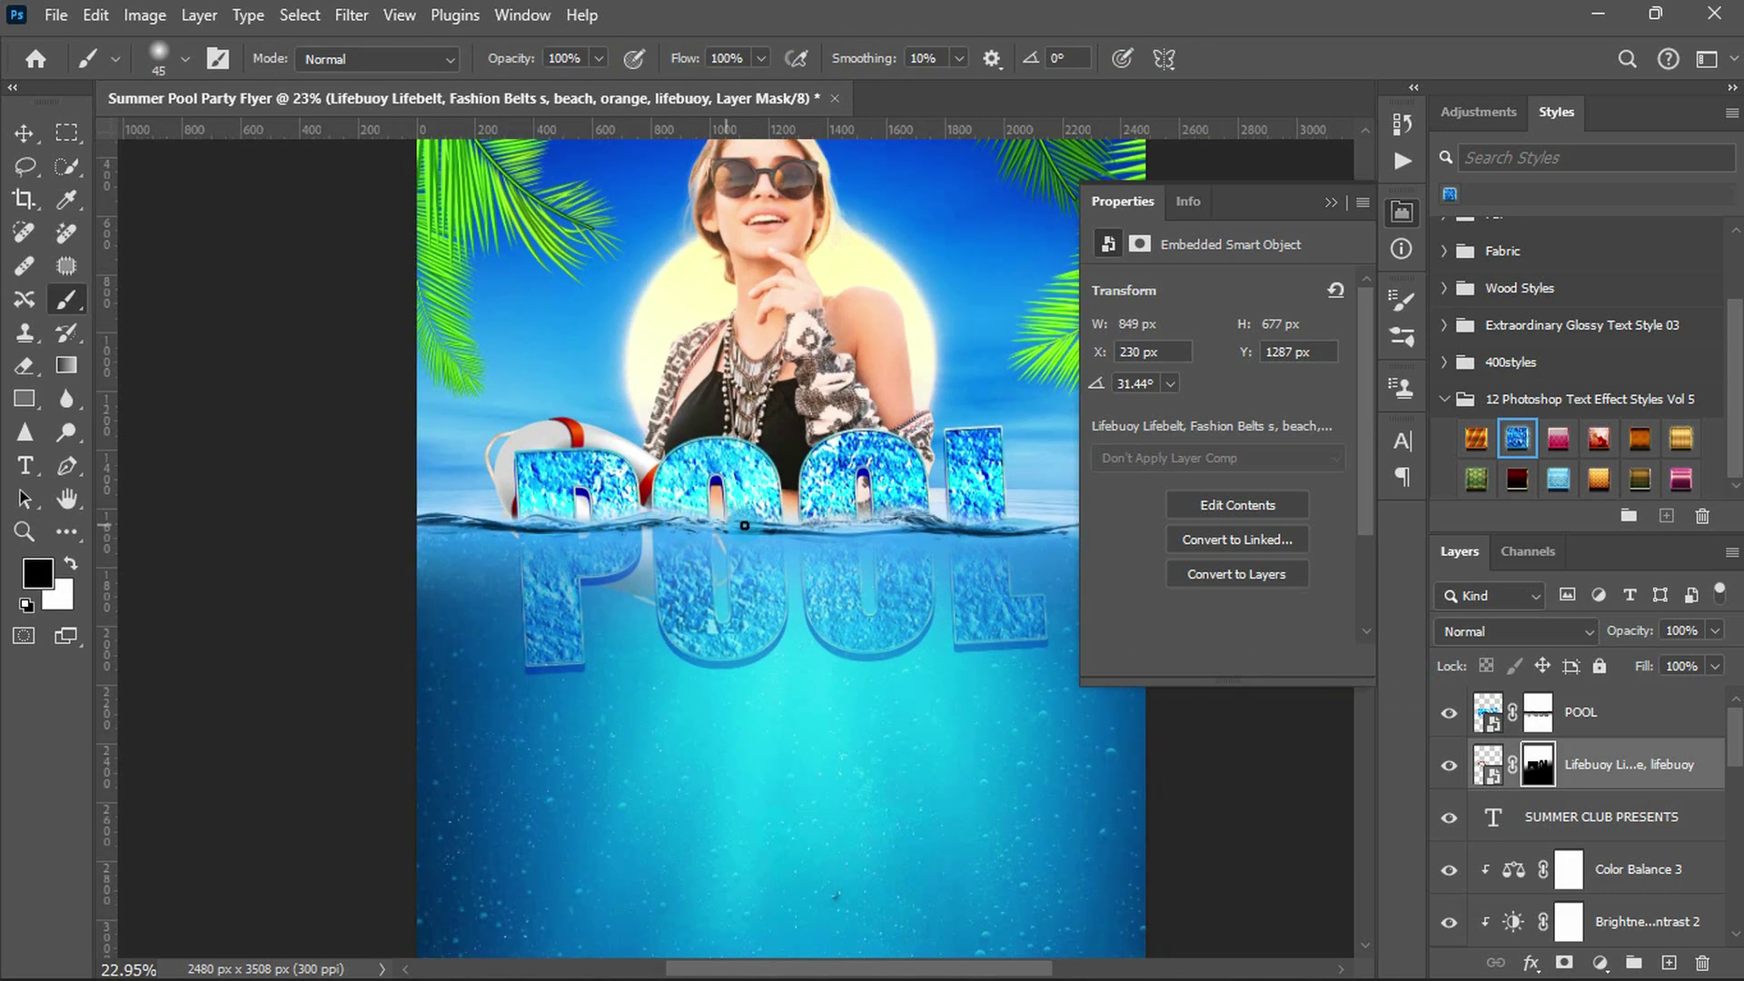
key("v")
key("ctrl+0")
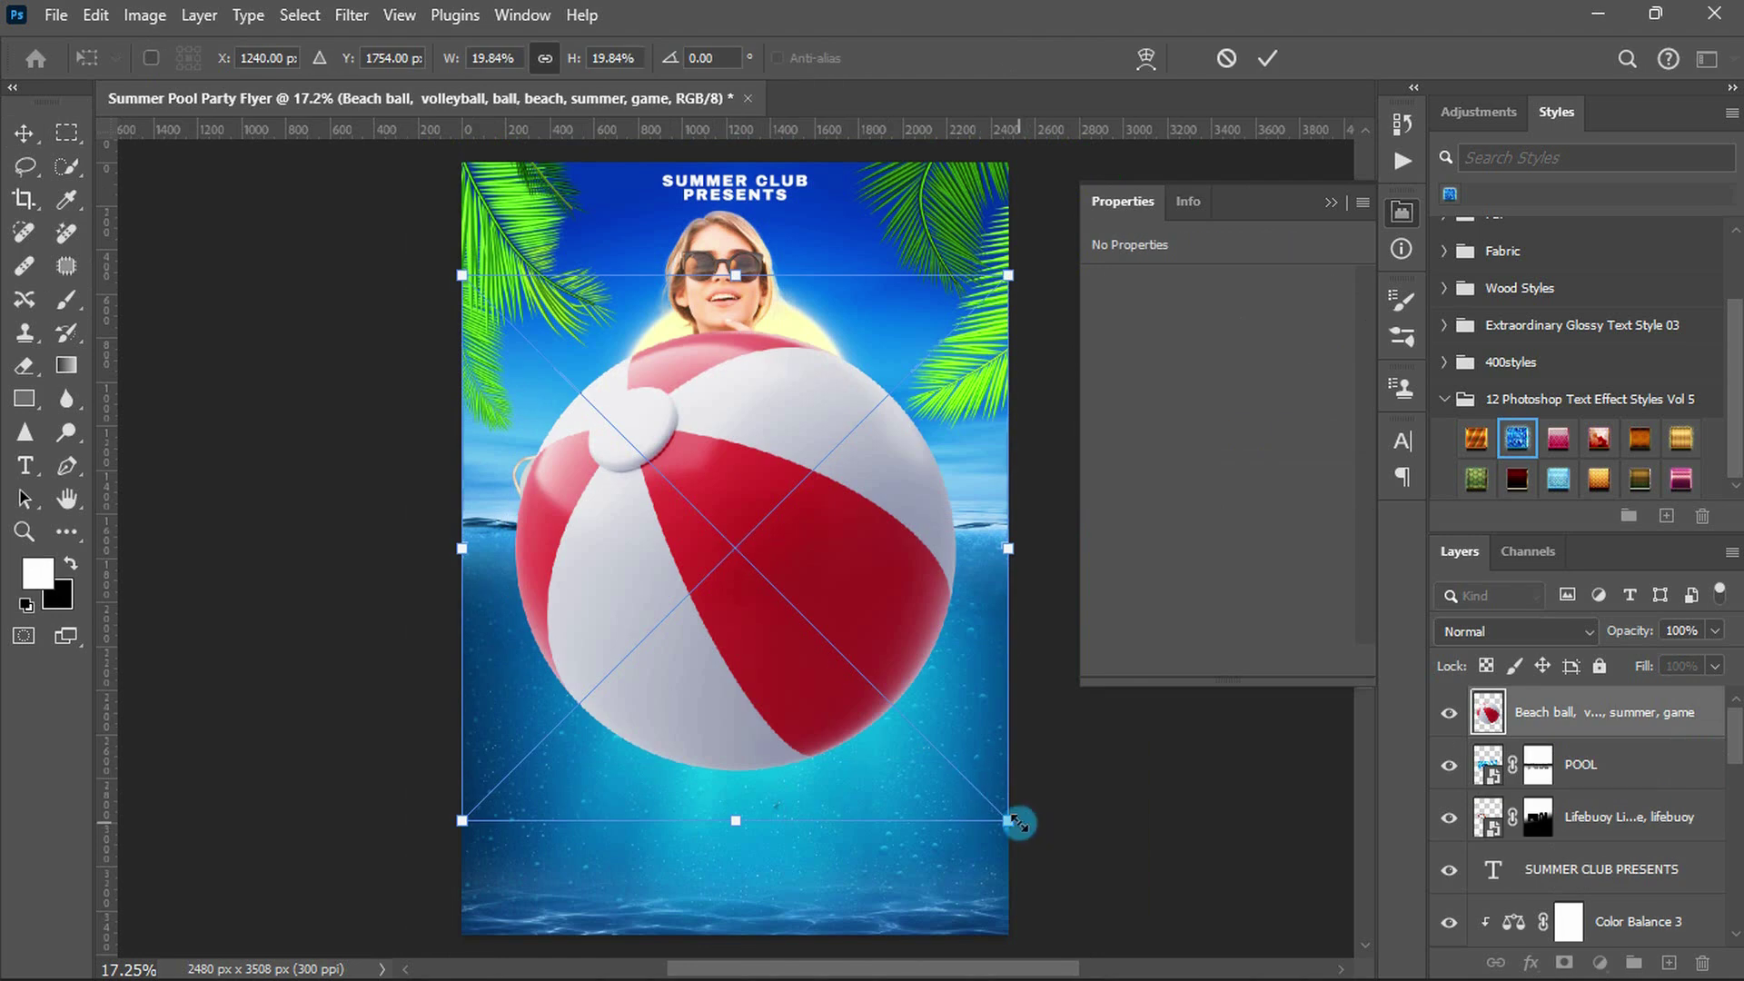
- Shrink the beach ball and position it behind the L of POOL
left_click_drag(1019, 823, 847, 661)
left_click_drag(710, 522, 857, 503)
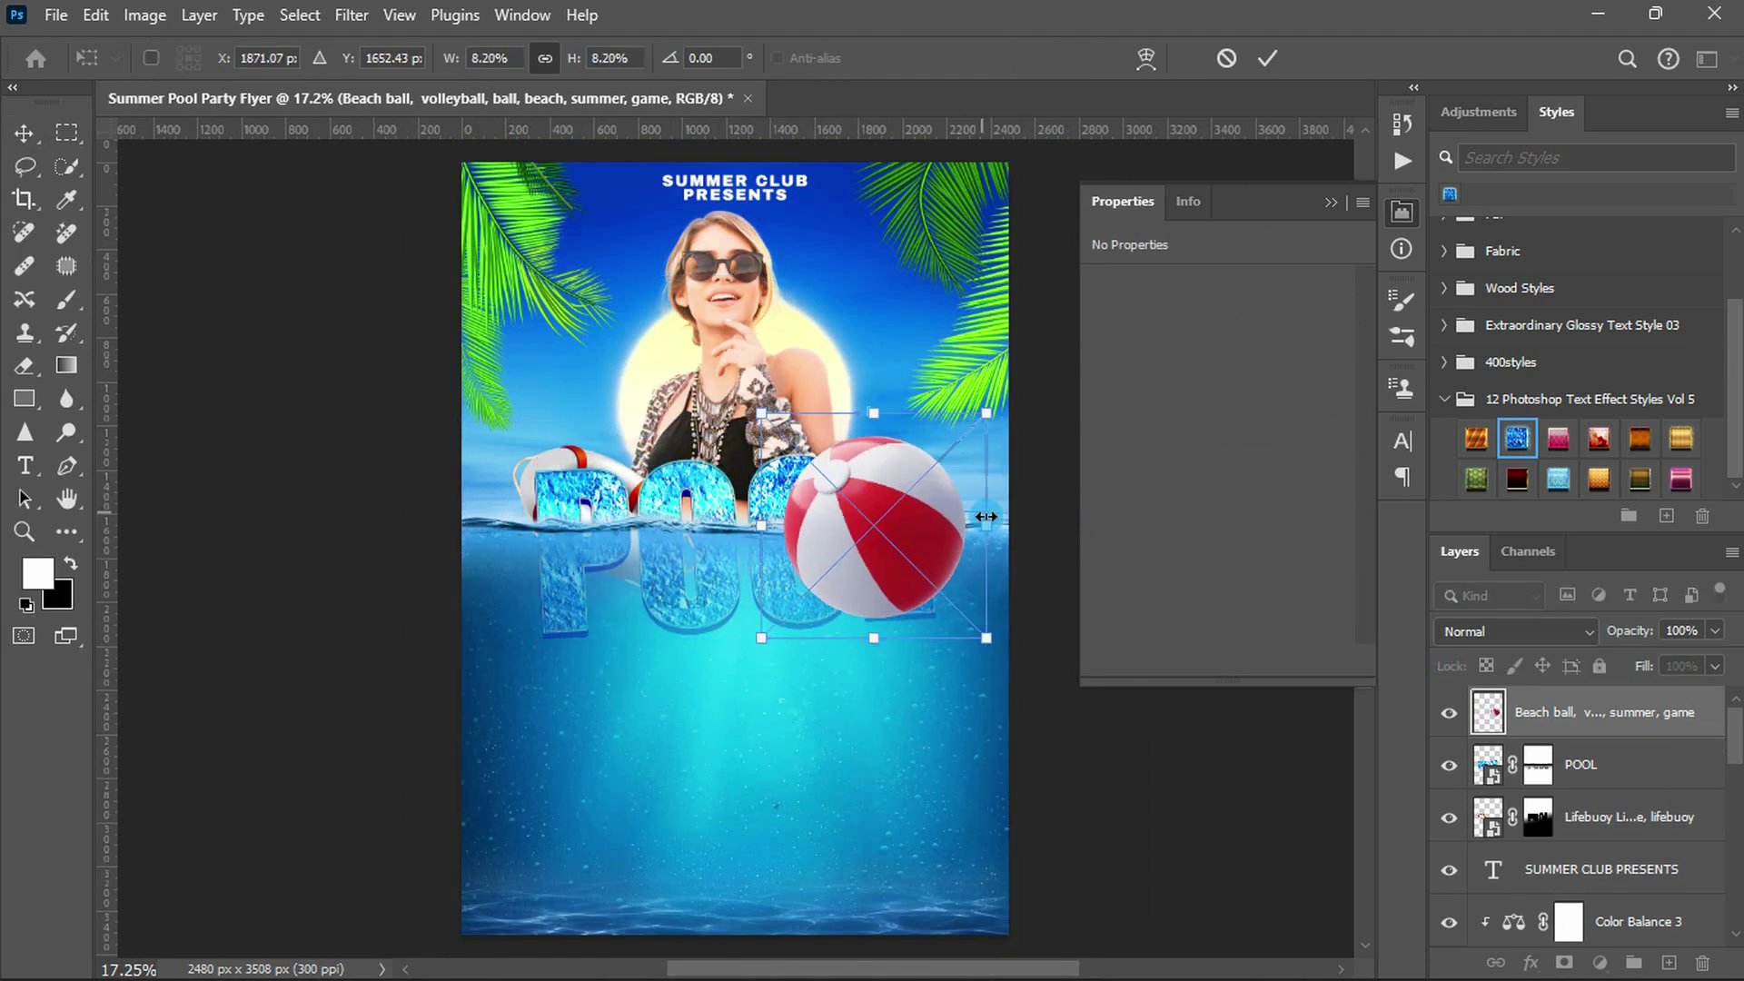
left_click_drag(985, 516, 917, 526)
key("Return")
left_click_drag(1603, 712, 1605, 763)
key("ctrl+t")
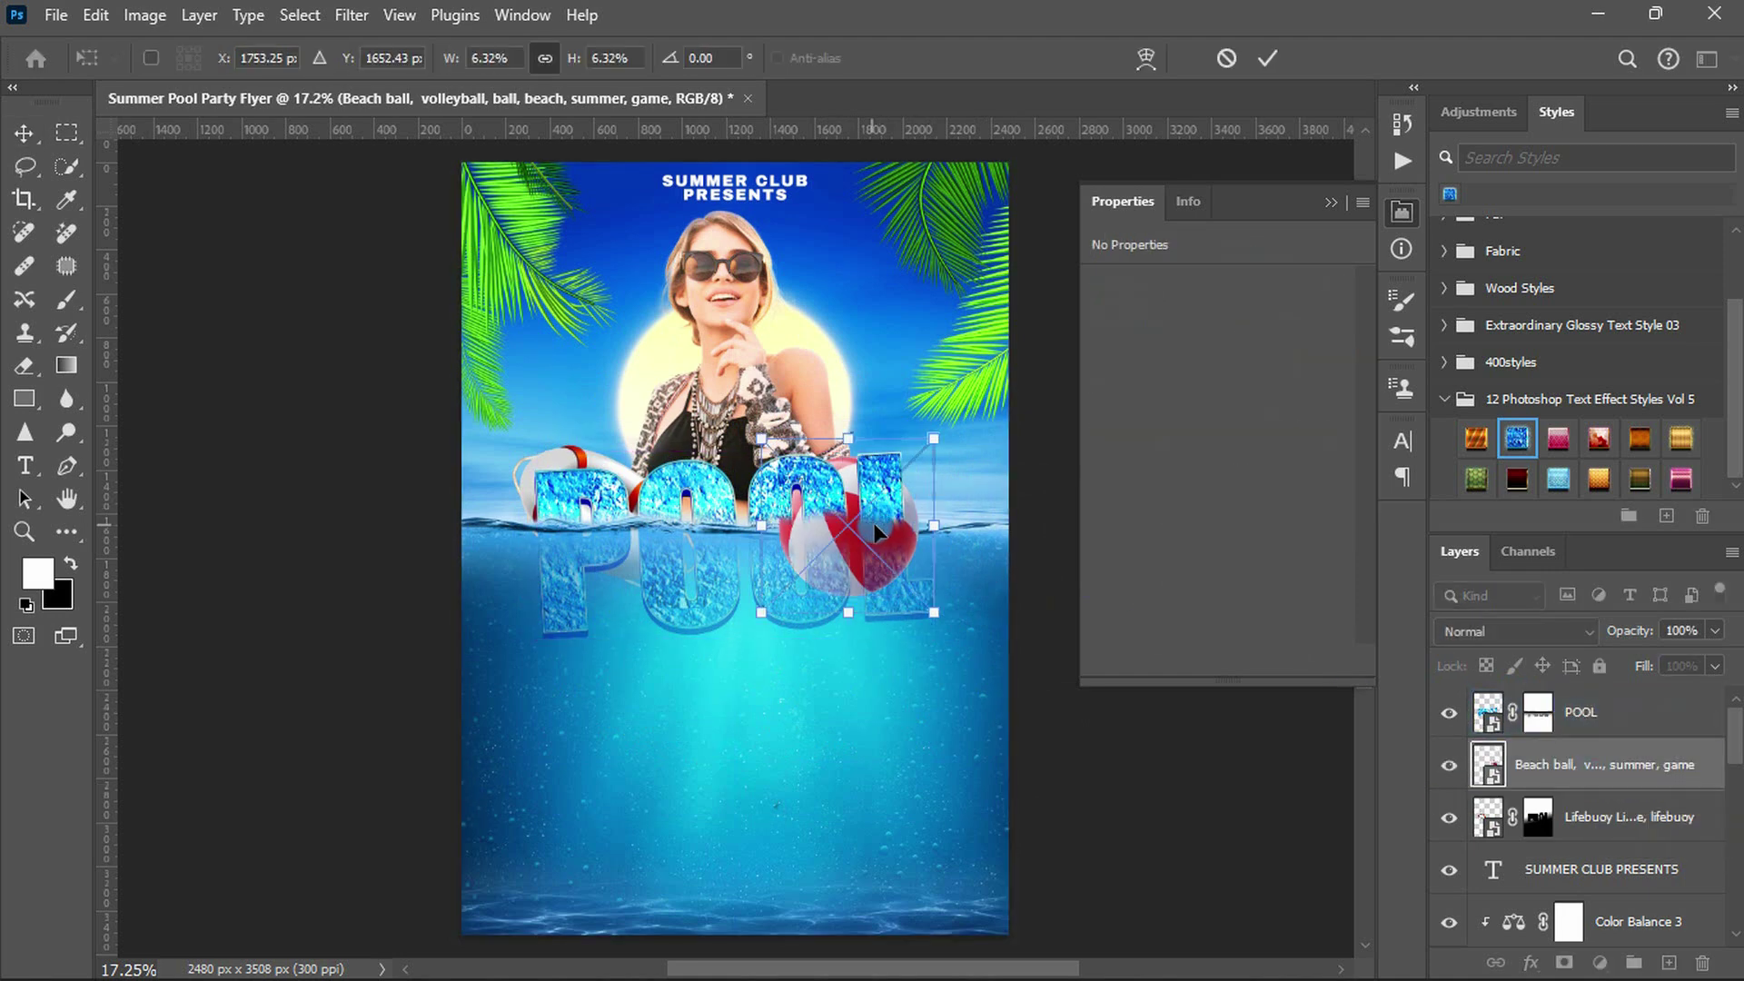
mouse_move(933, 525)
left_mouse_down()
mouse_move(945, 515)
mouse_move(885, 503)
left_mouse_up()
key("Return")
- Add a gradient mask fading out the beach ball's bottom
left_click(1564, 962)
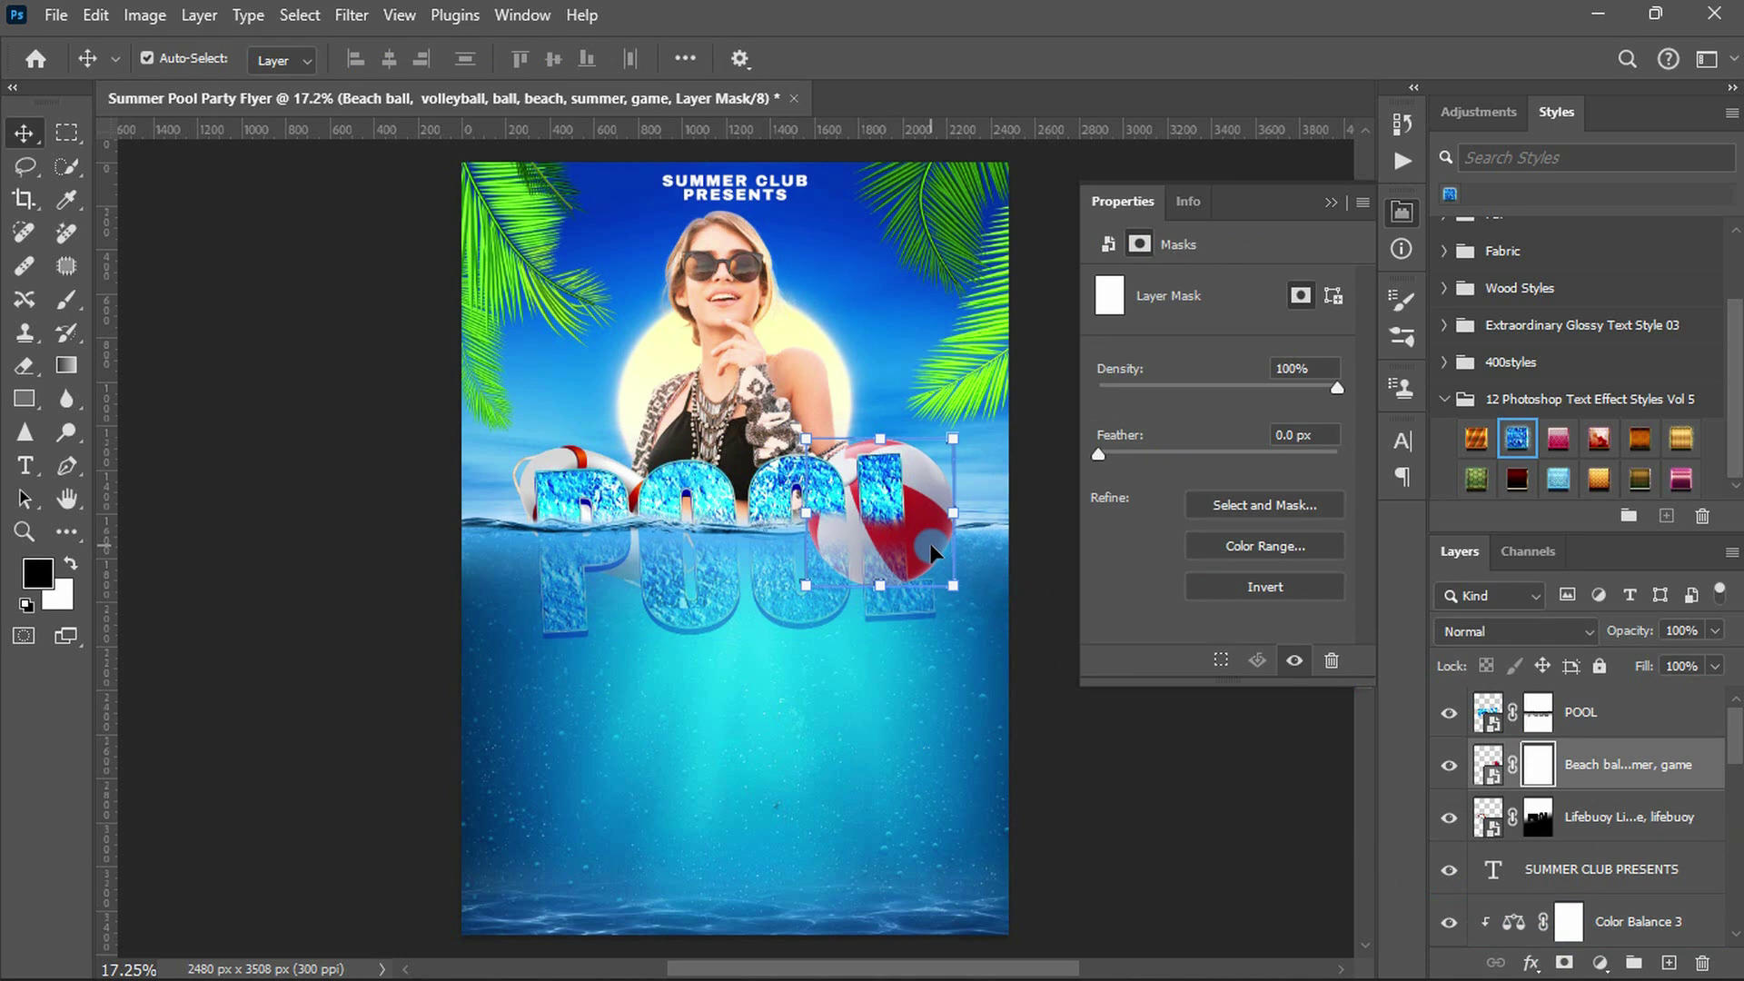
key("g")
left_click_drag(871, 500, 871, 633)
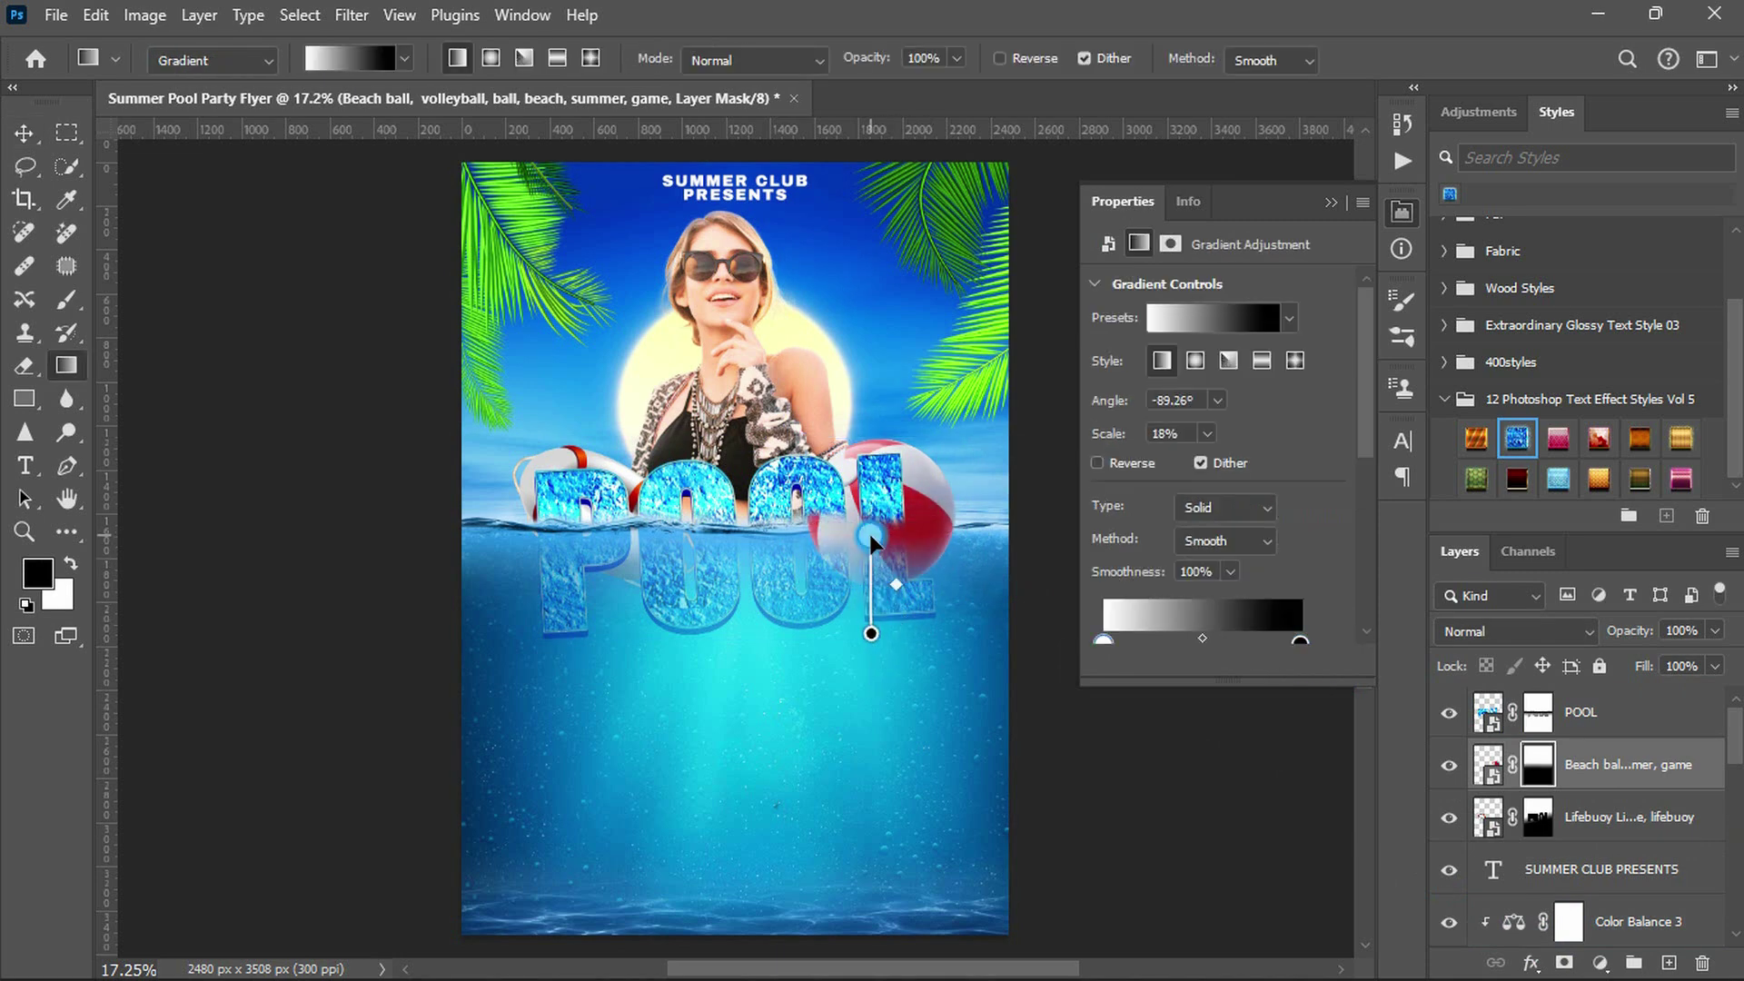
left_click_drag(878, 518, 877, 678)
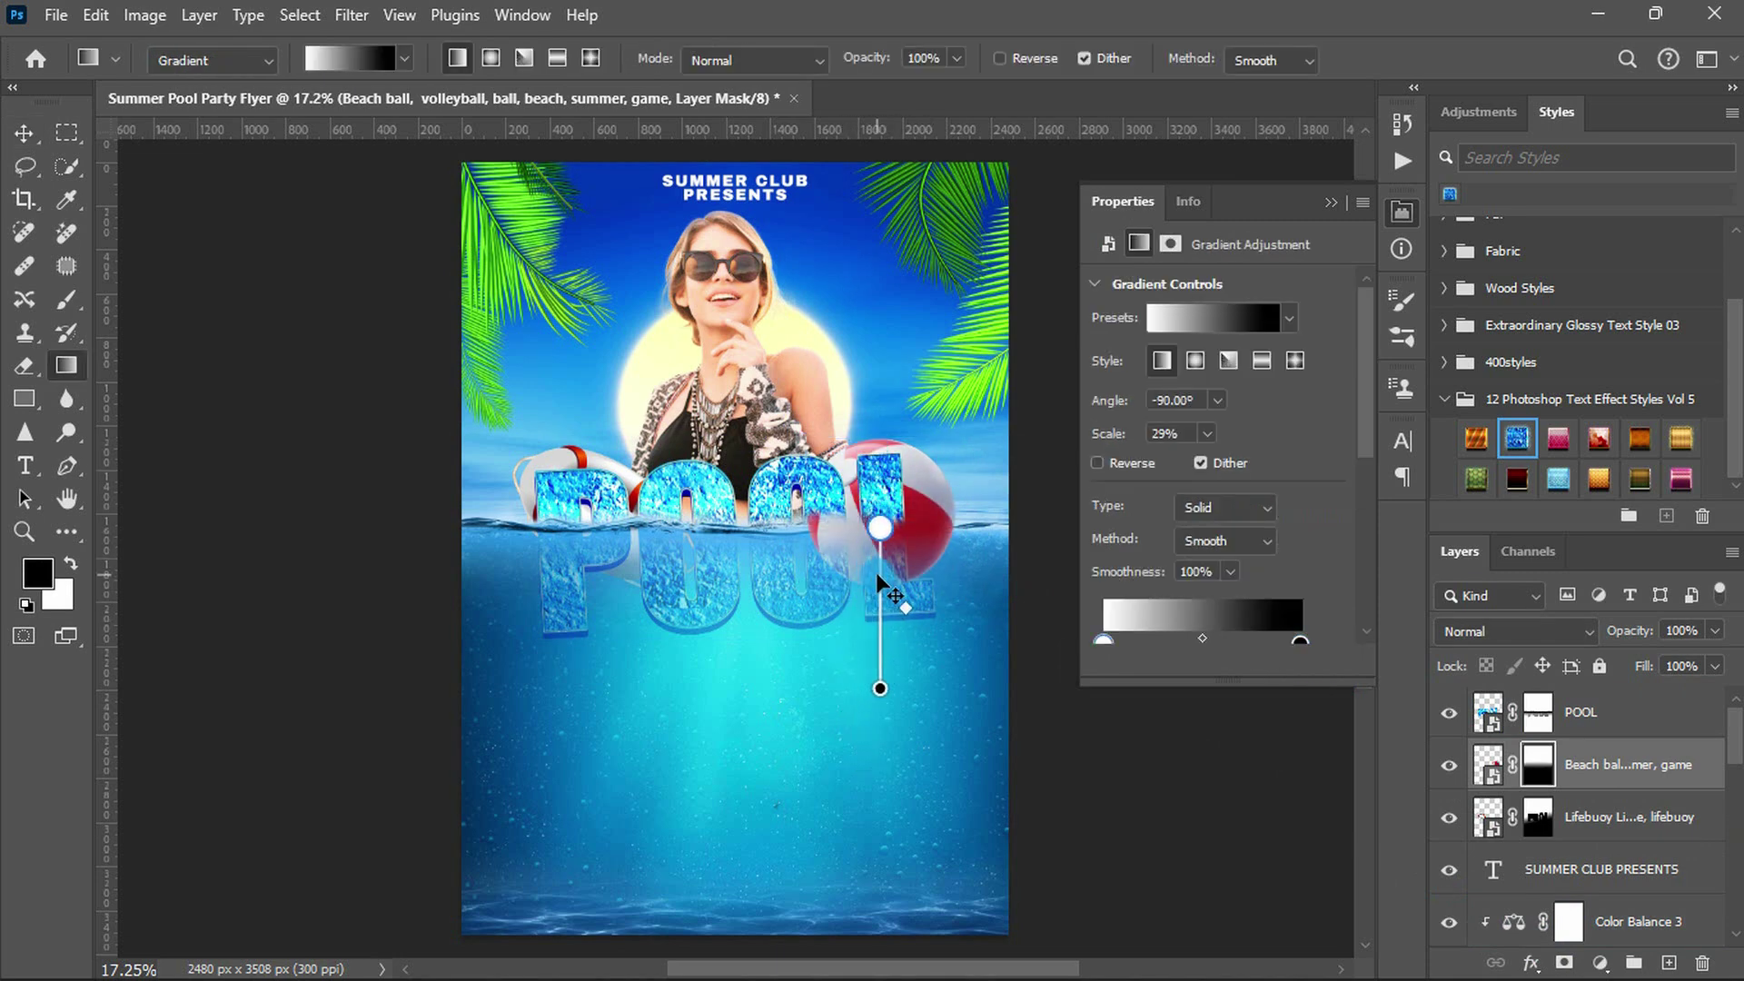
- Load the POOL letter outline as a selection and select the SUMMER CLUB PRESENTS layer
left_click(1485, 712, "ctrl")
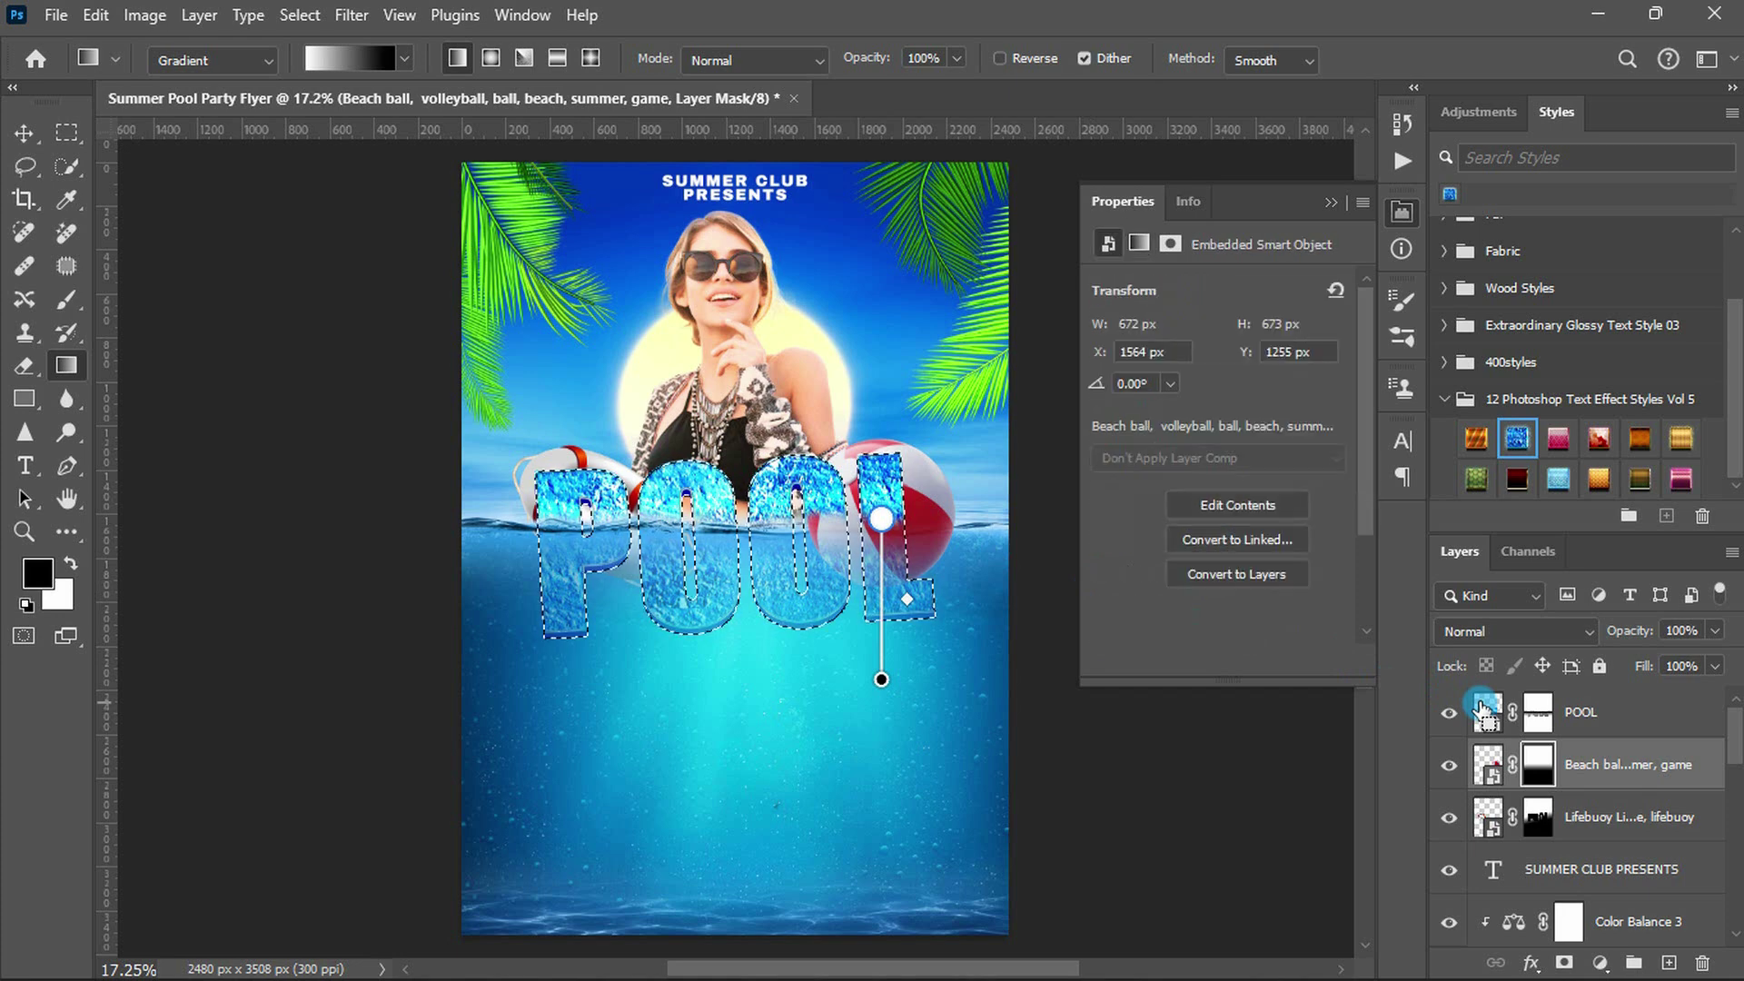
key("b")
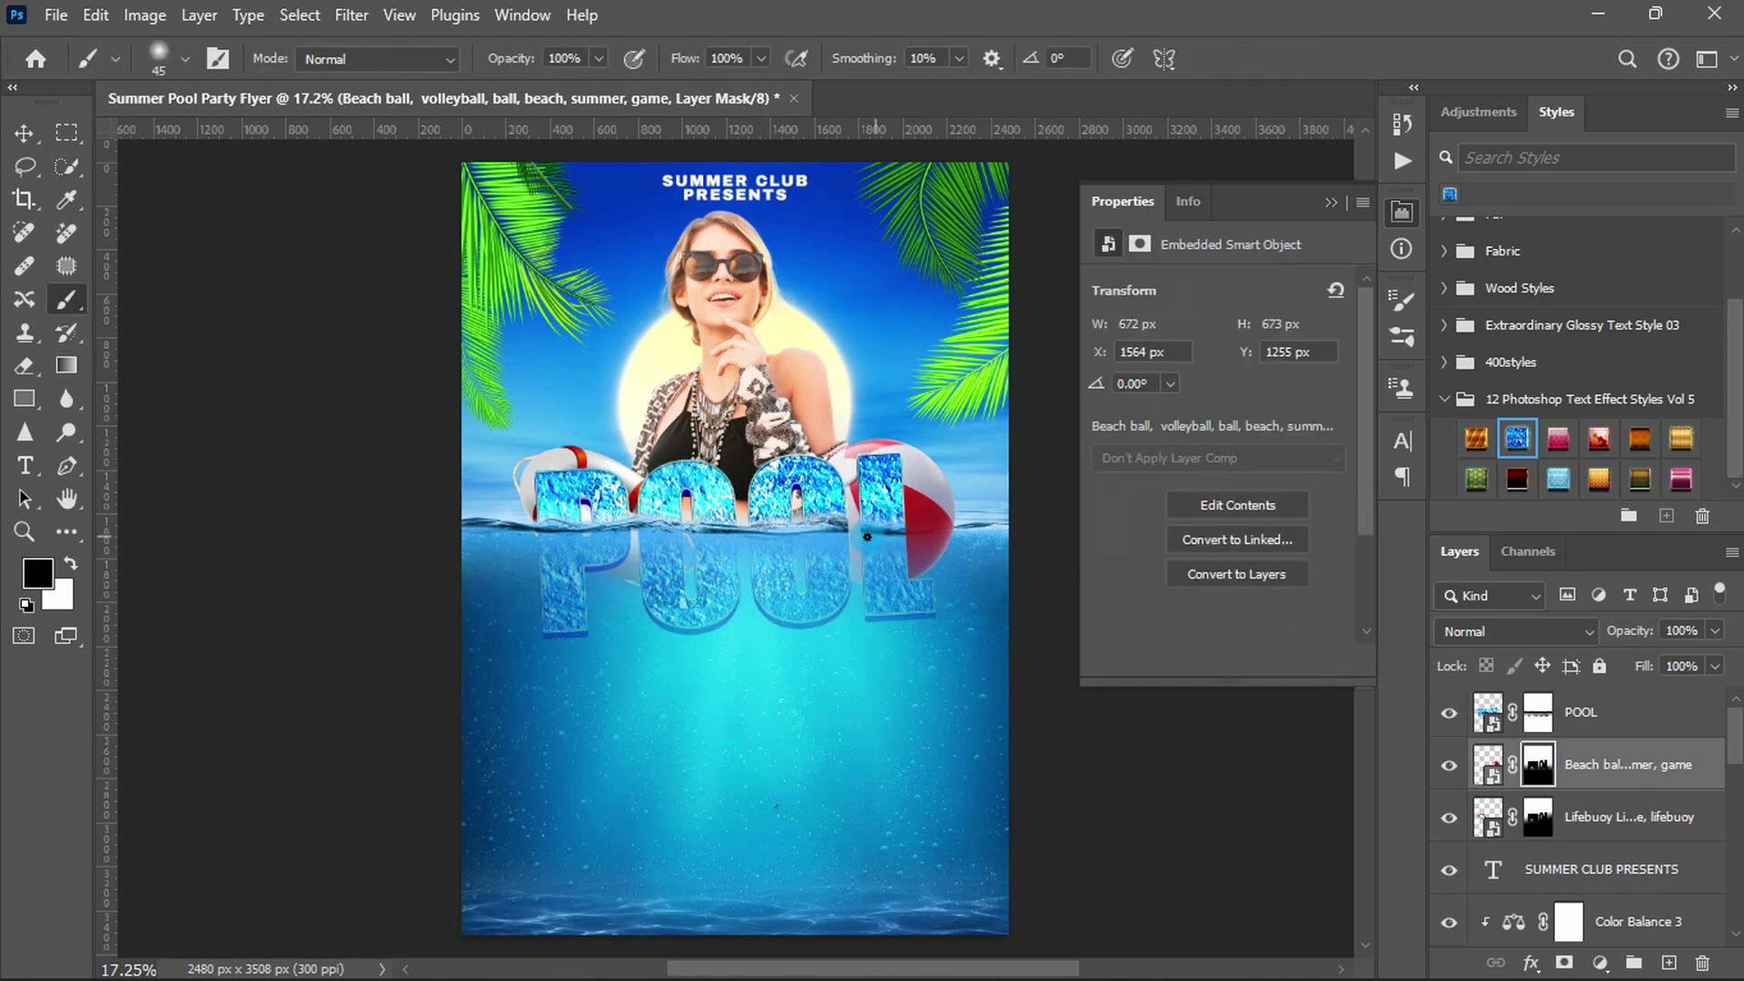
scroll(969, 534, "up", 1)
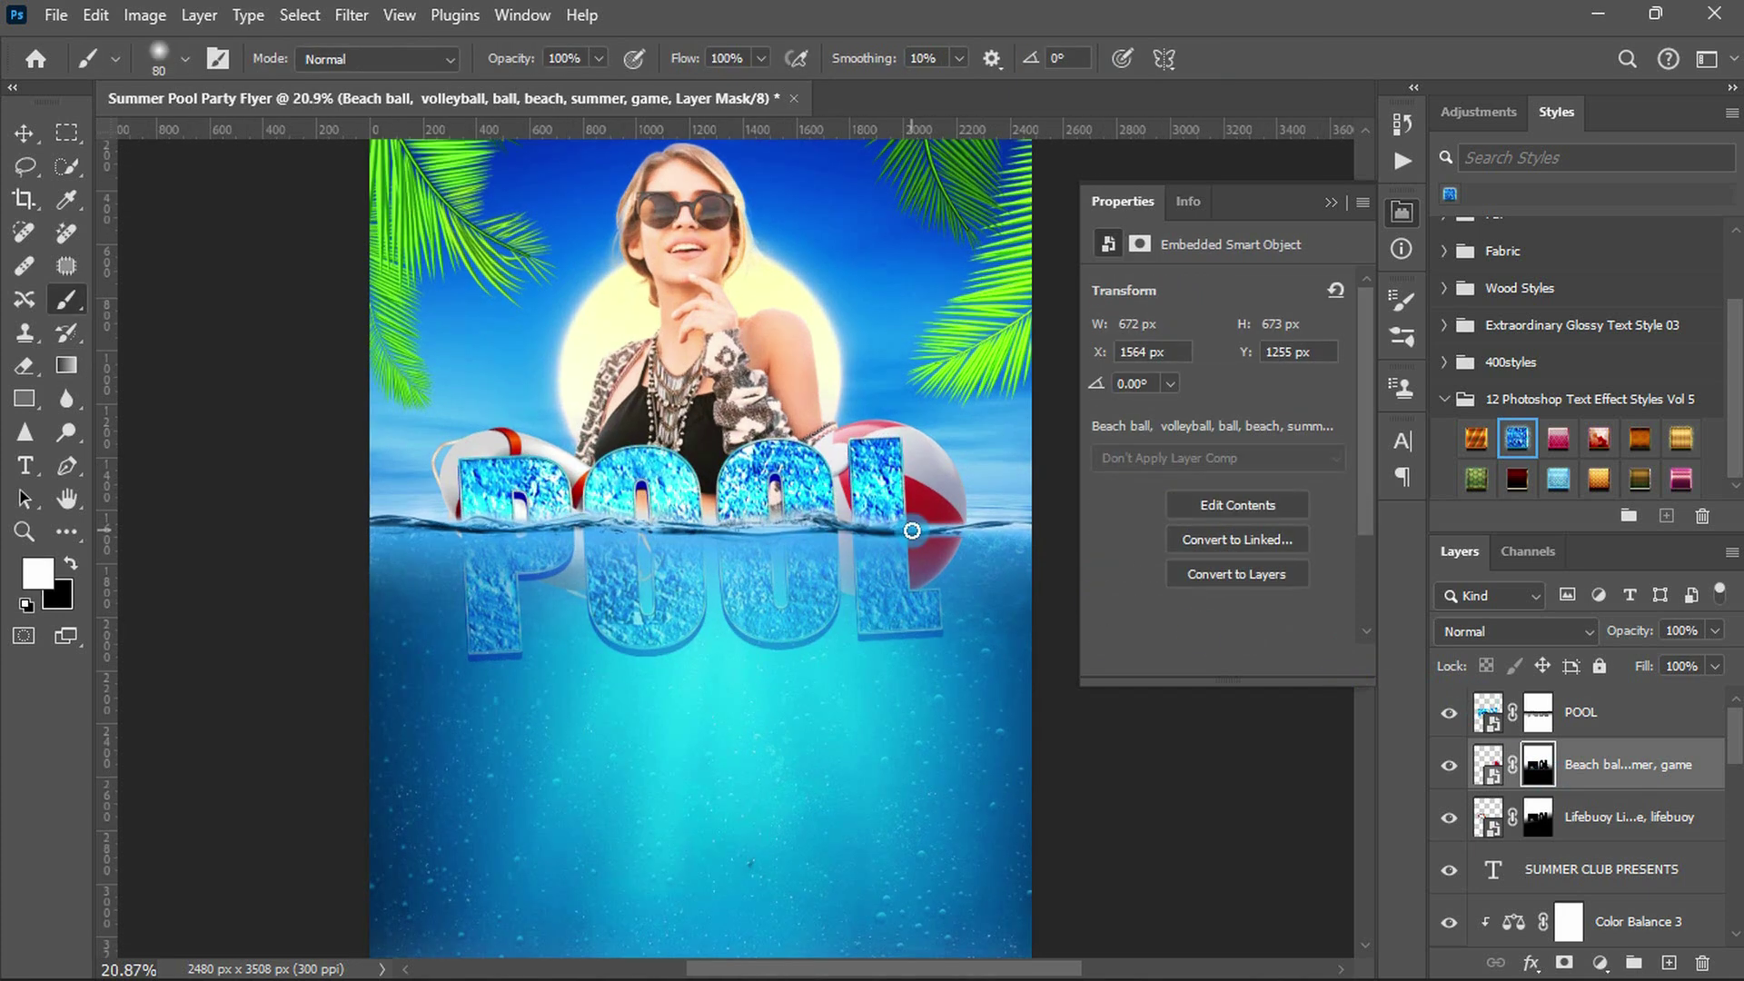
key("v")
scroll(912, 531, "down", 1)
left_click(1599, 870)
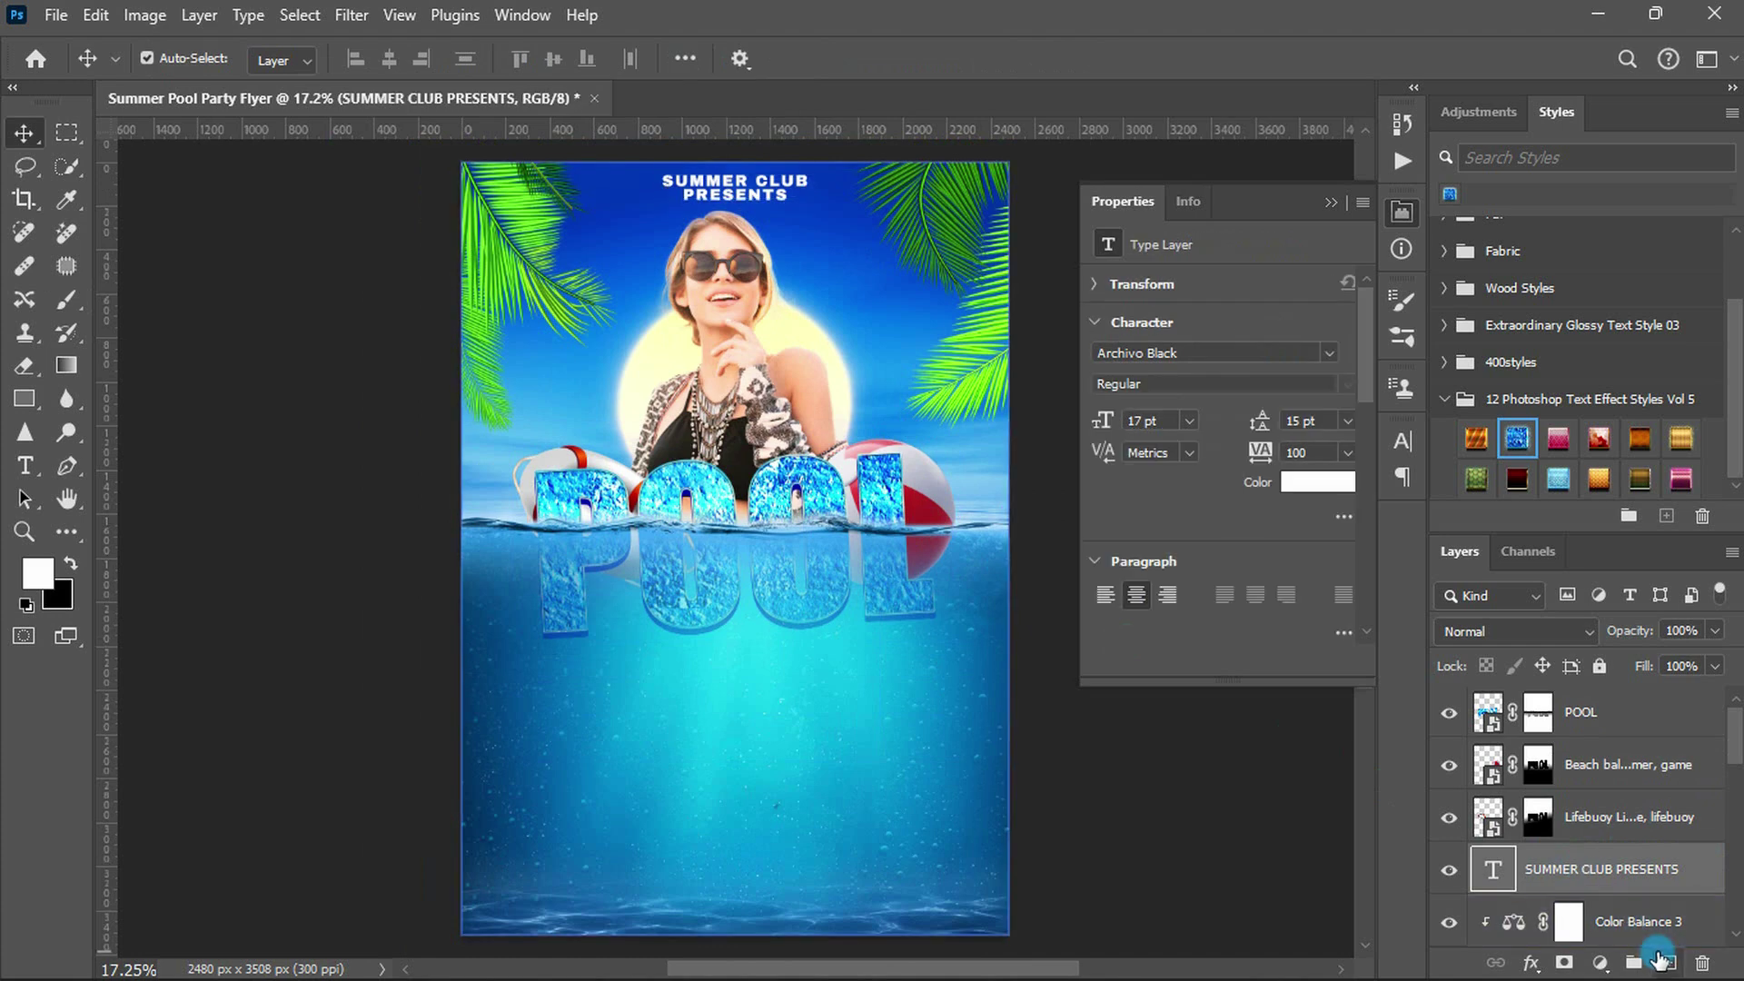
- Add a new layer and set up the 884 brush tip at size 1200
left_click(1665, 962)
key("b")
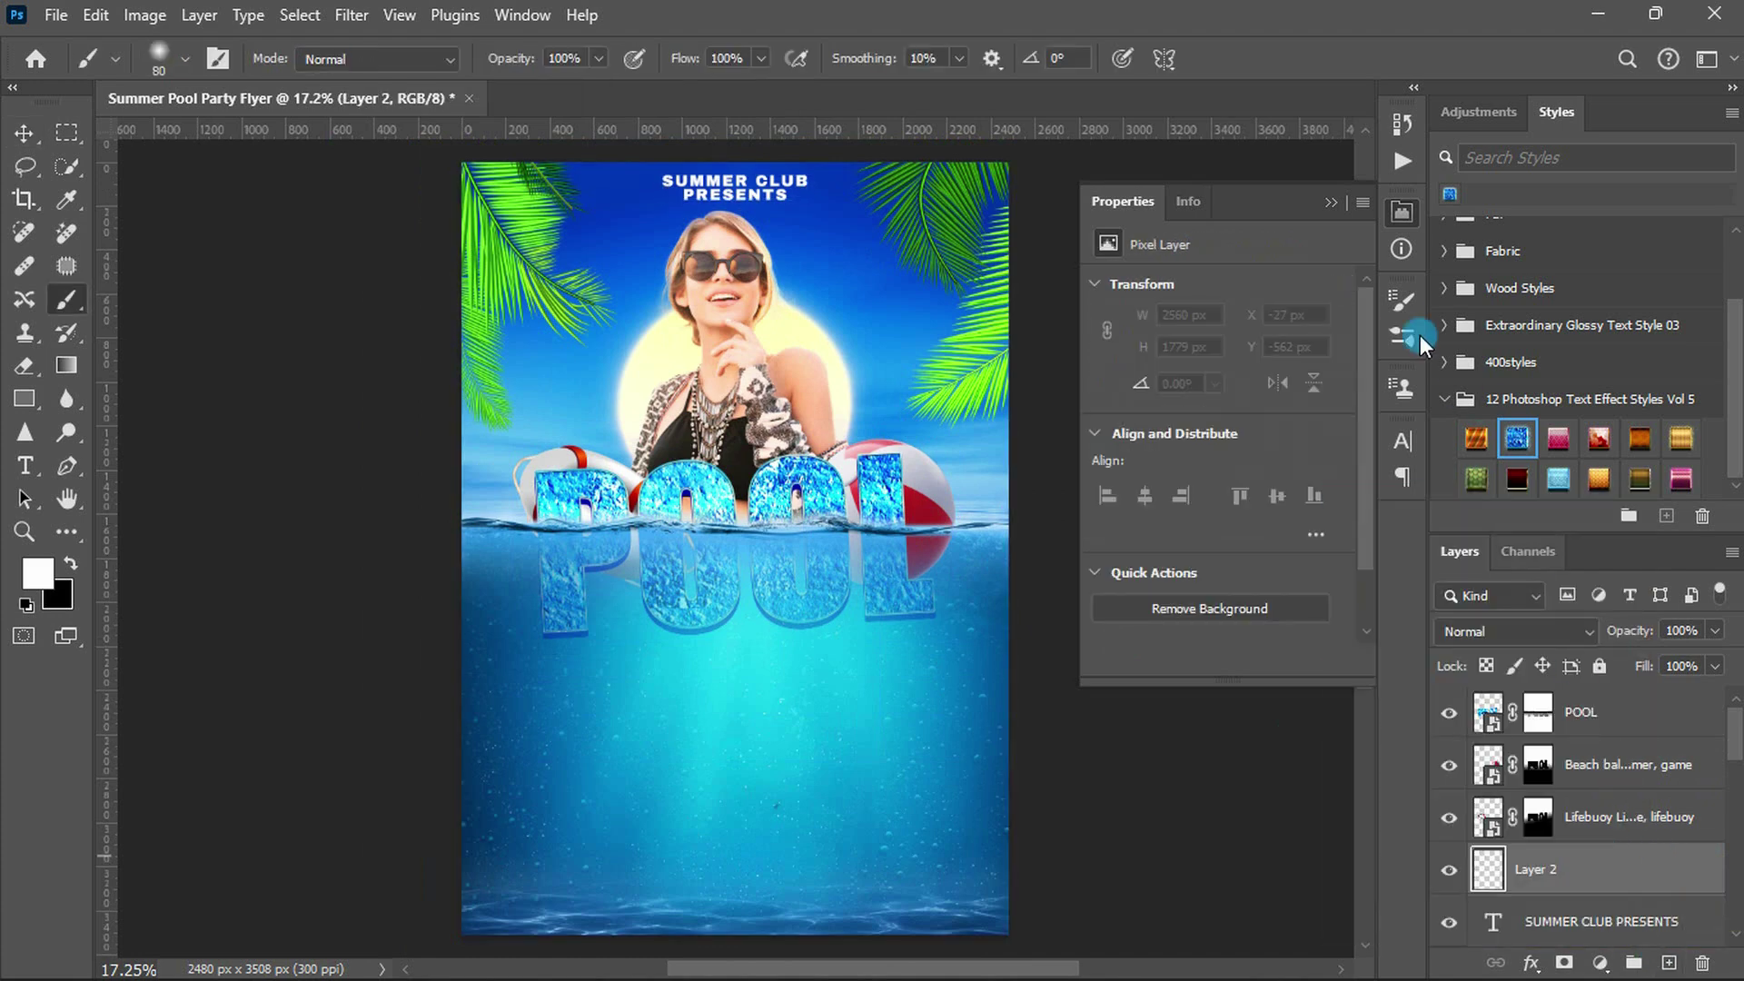
left_click(1403, 307)
left_click(1350, 341)
scroll(1350, 342, "down", 3)
scroll(1350, 342, "down", 2)
left_click(1147, 407)
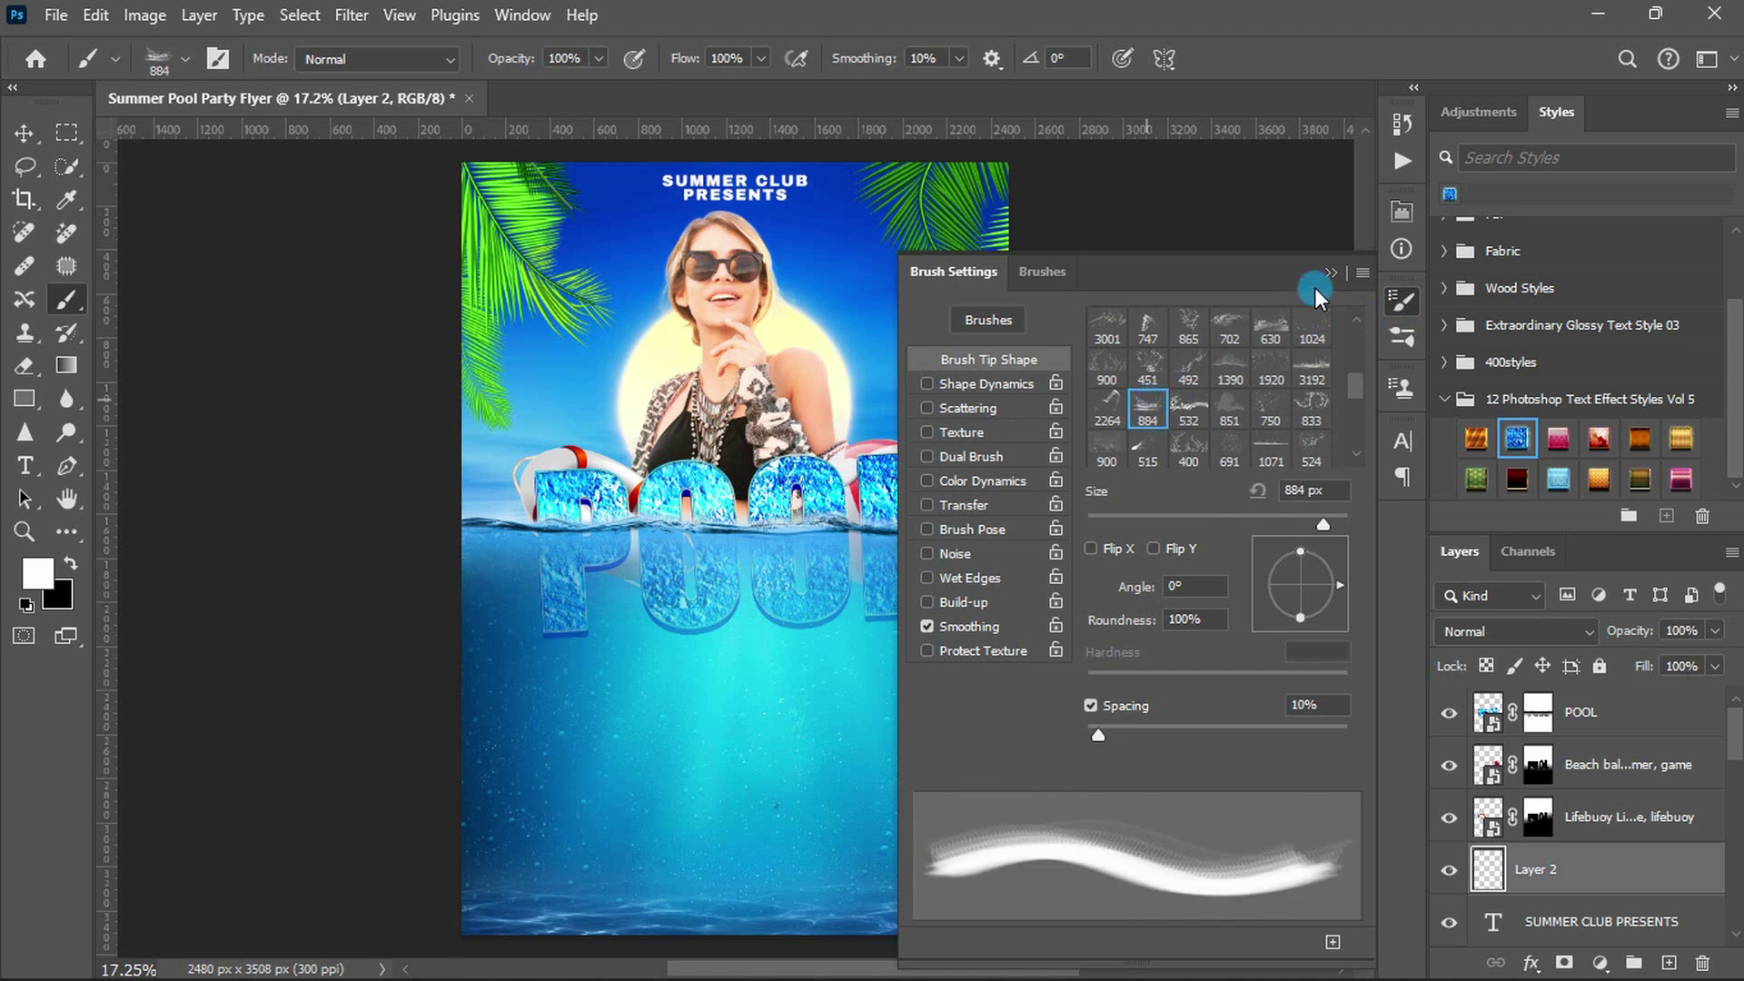
left_click(1331, 273)
key("bracketright")
key("bracketright")
key("bracketright")
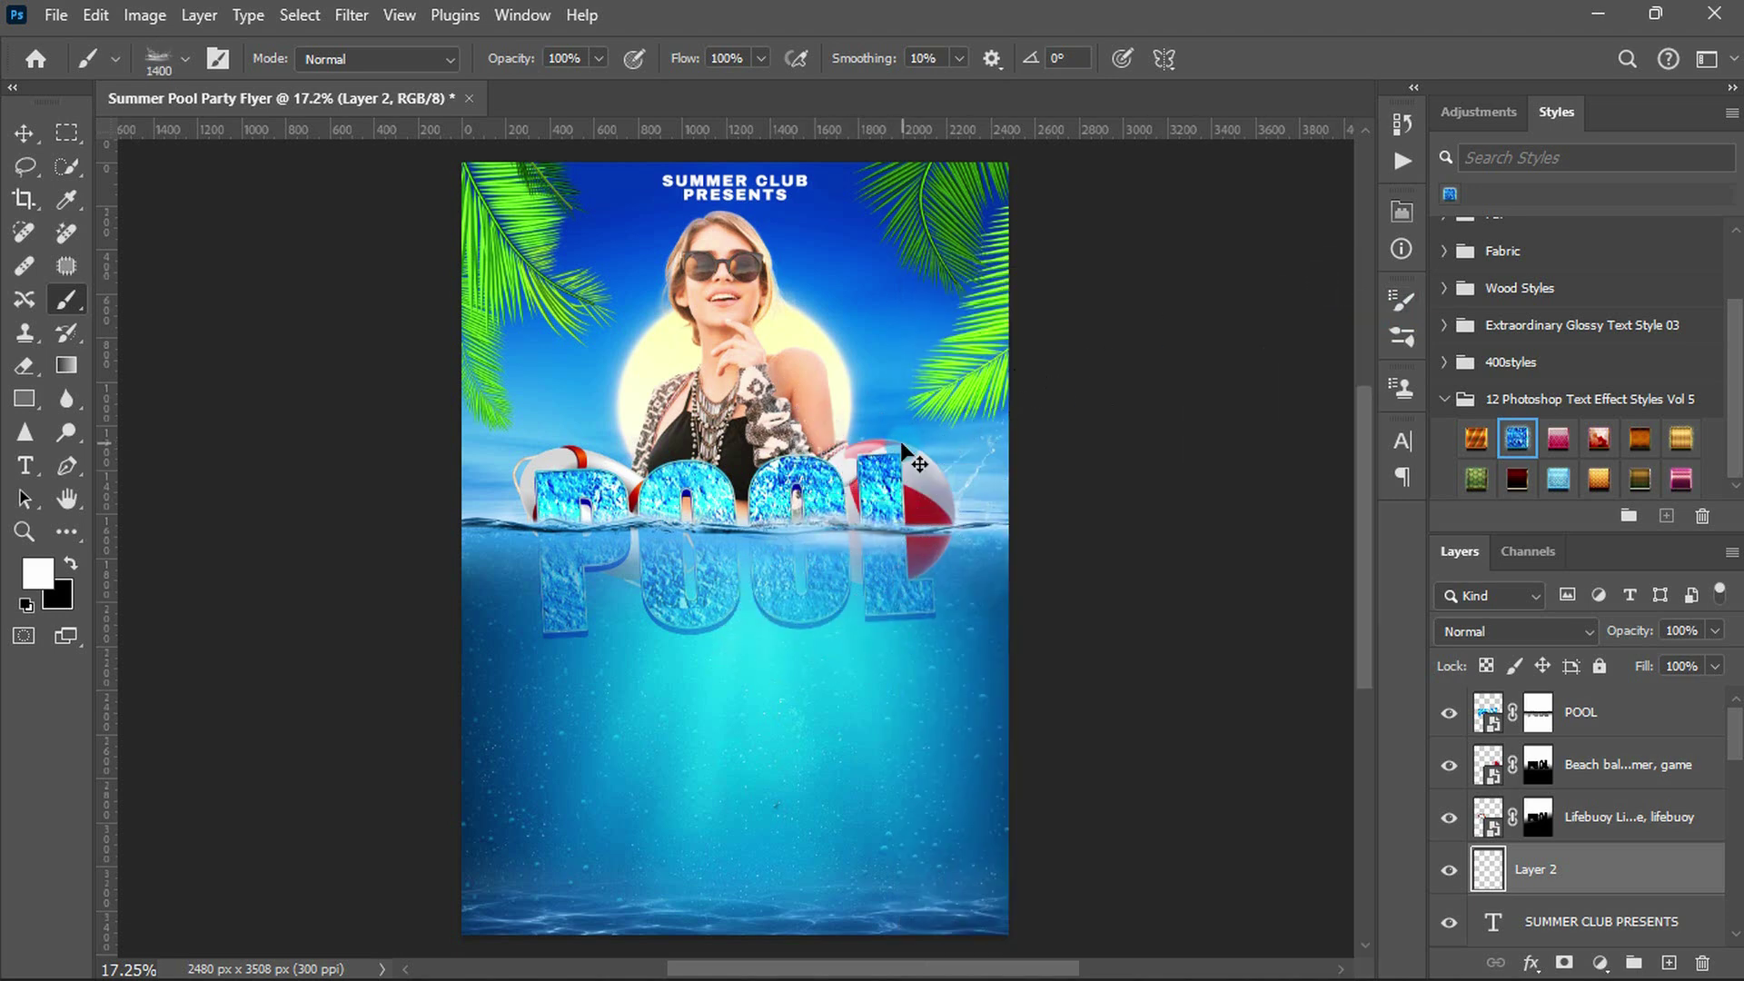
key("bracketleft")
key("bracketleft")
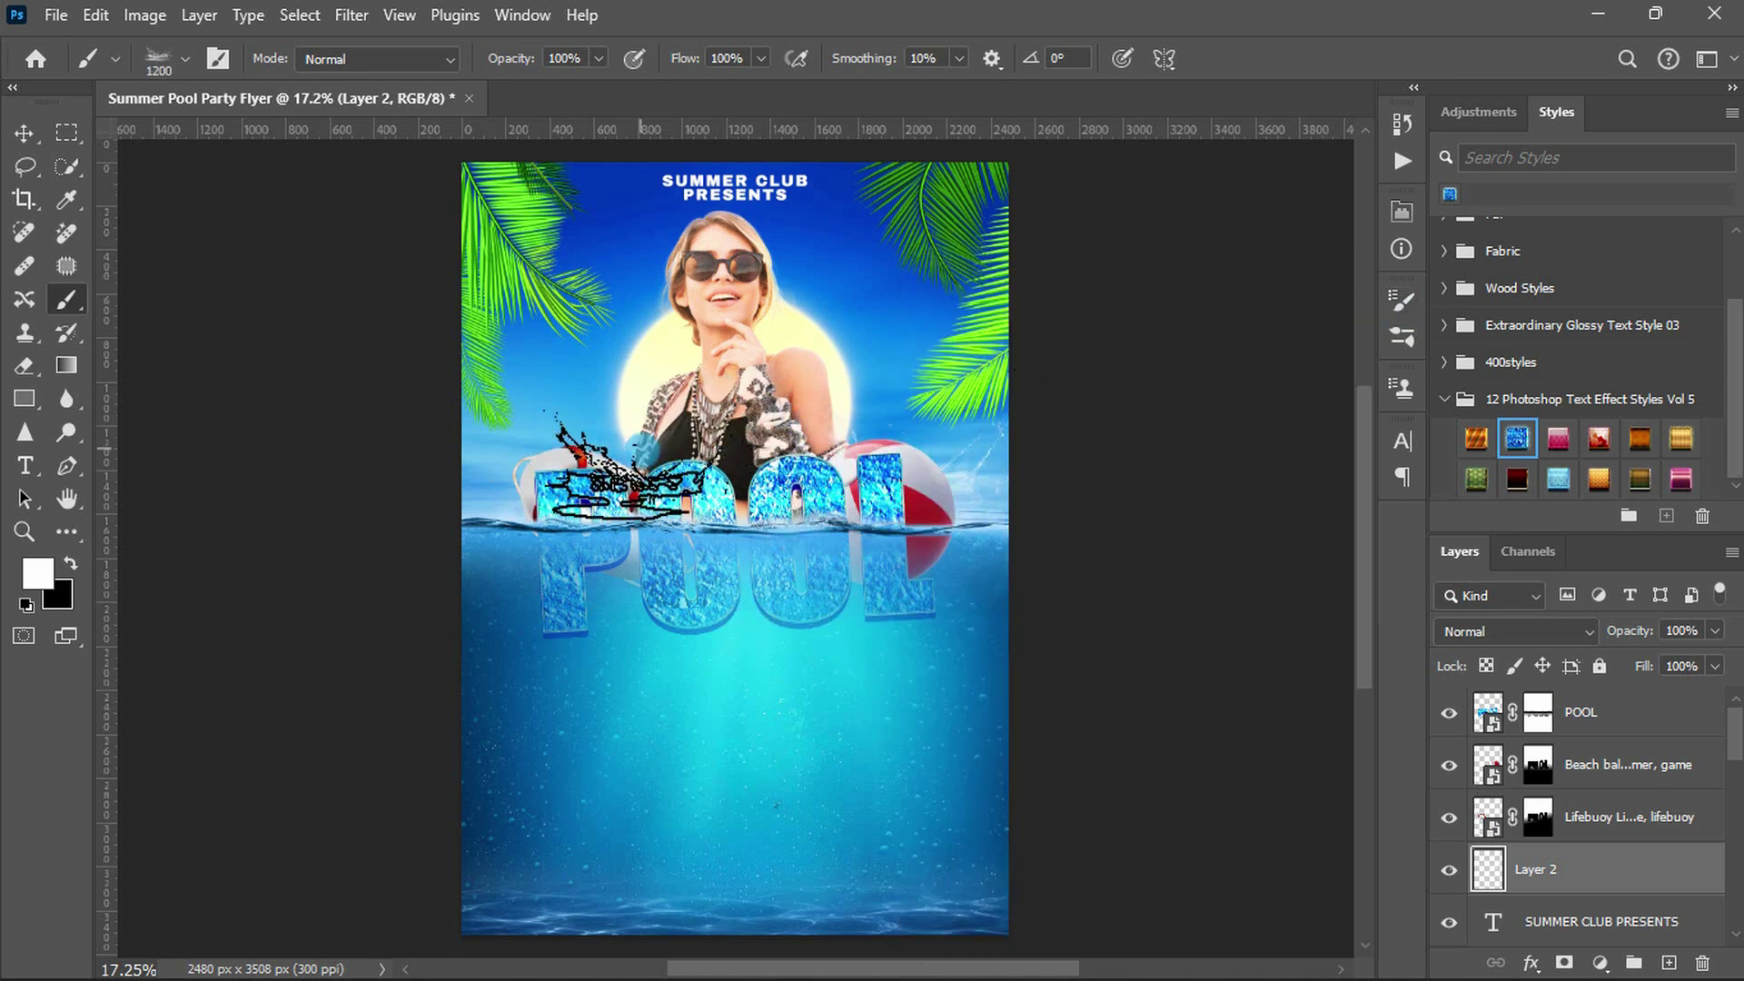
- Switch to a large water-splash brush tip and enlarge the eraser
left_click(1402, 300)
left_click(1313, 371)
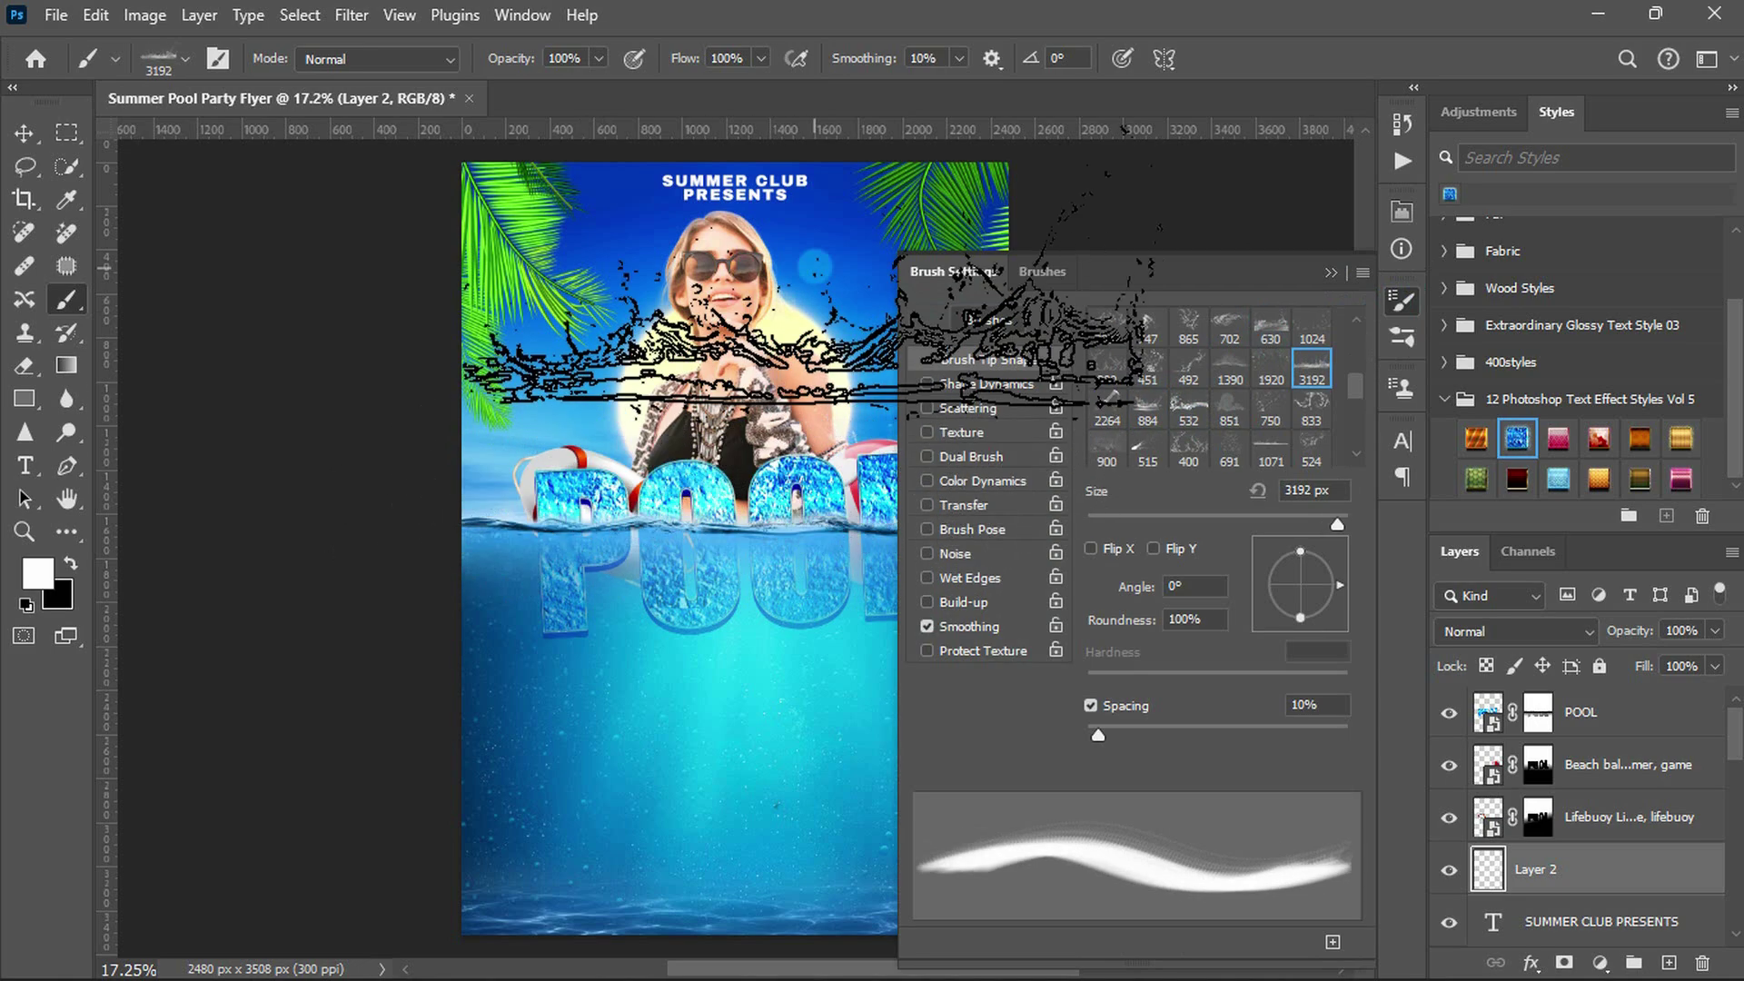
left_click(1402, 299)
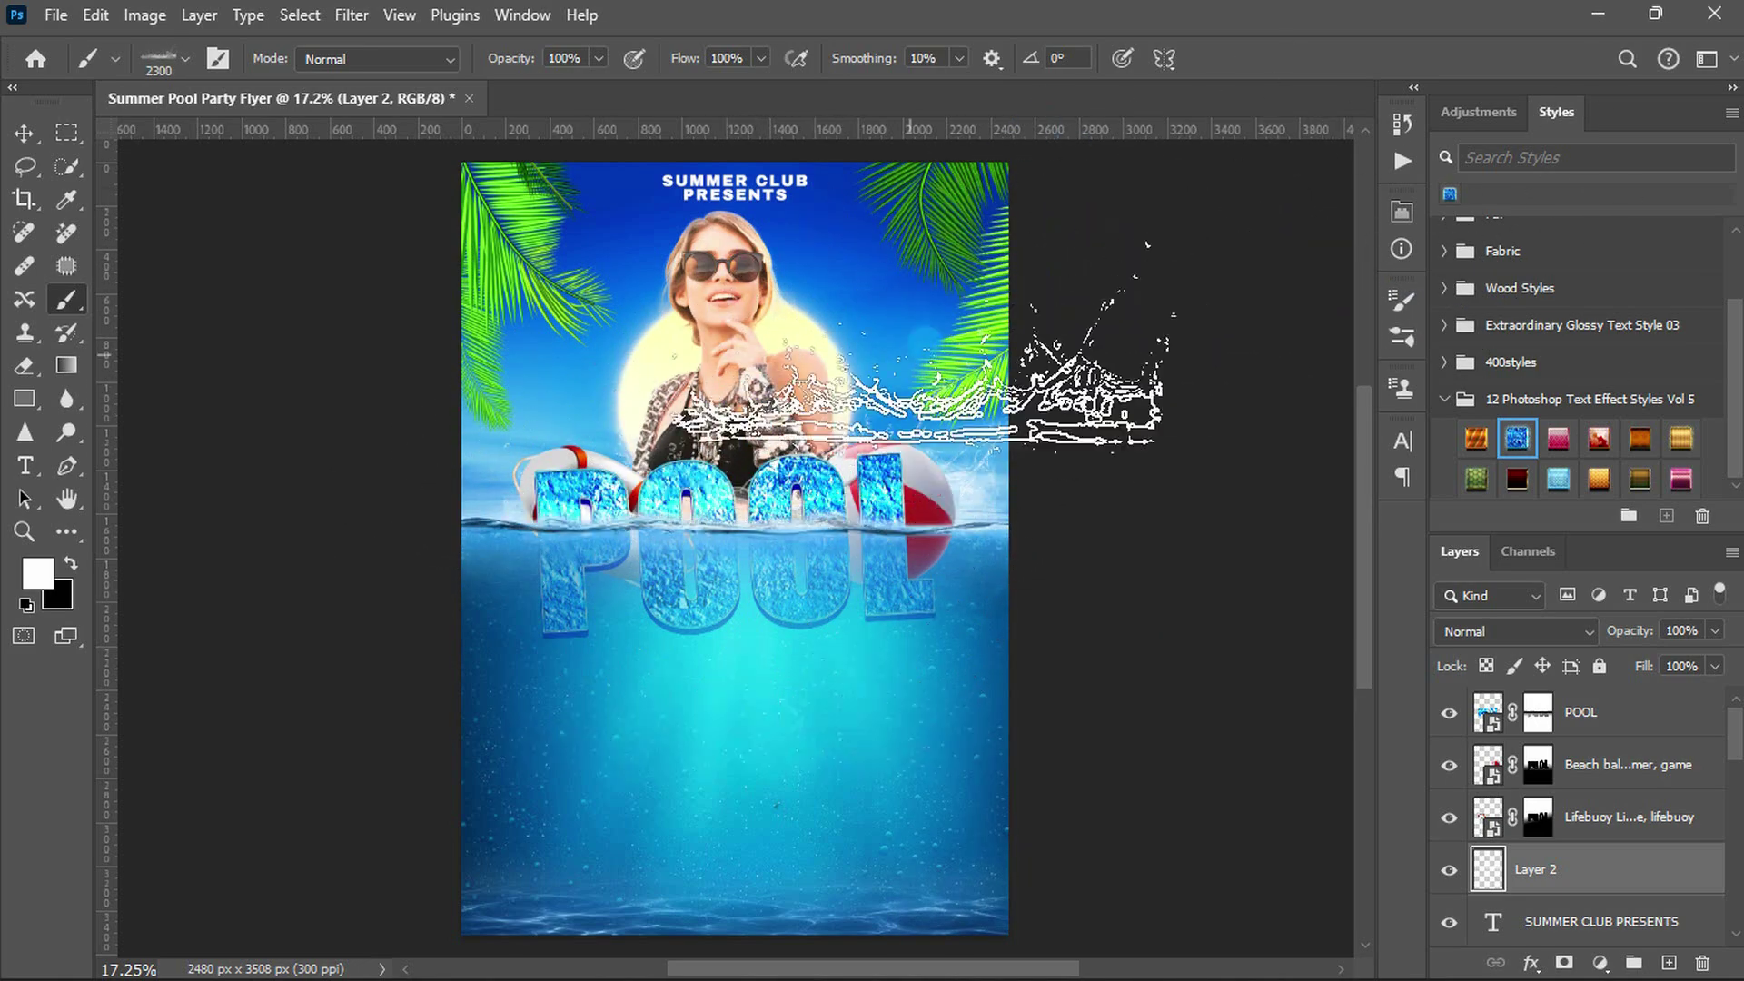
key("e")
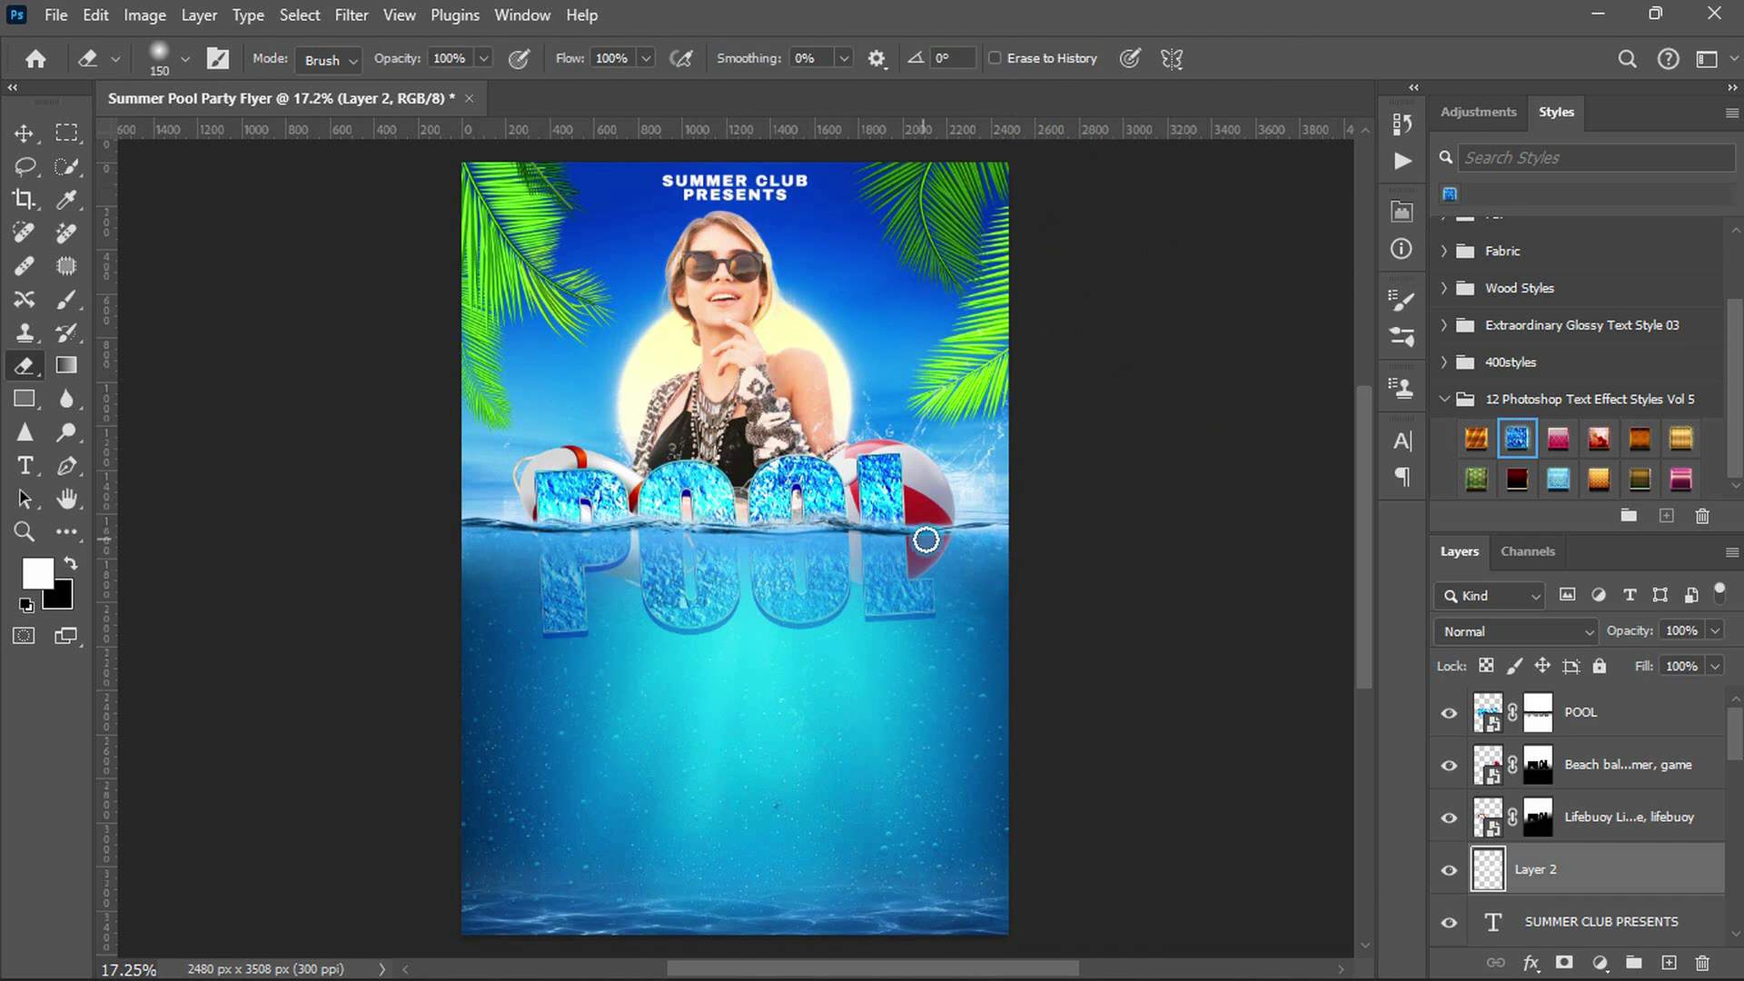
key("bracketright")
key("bracketright")
key("bracketright")
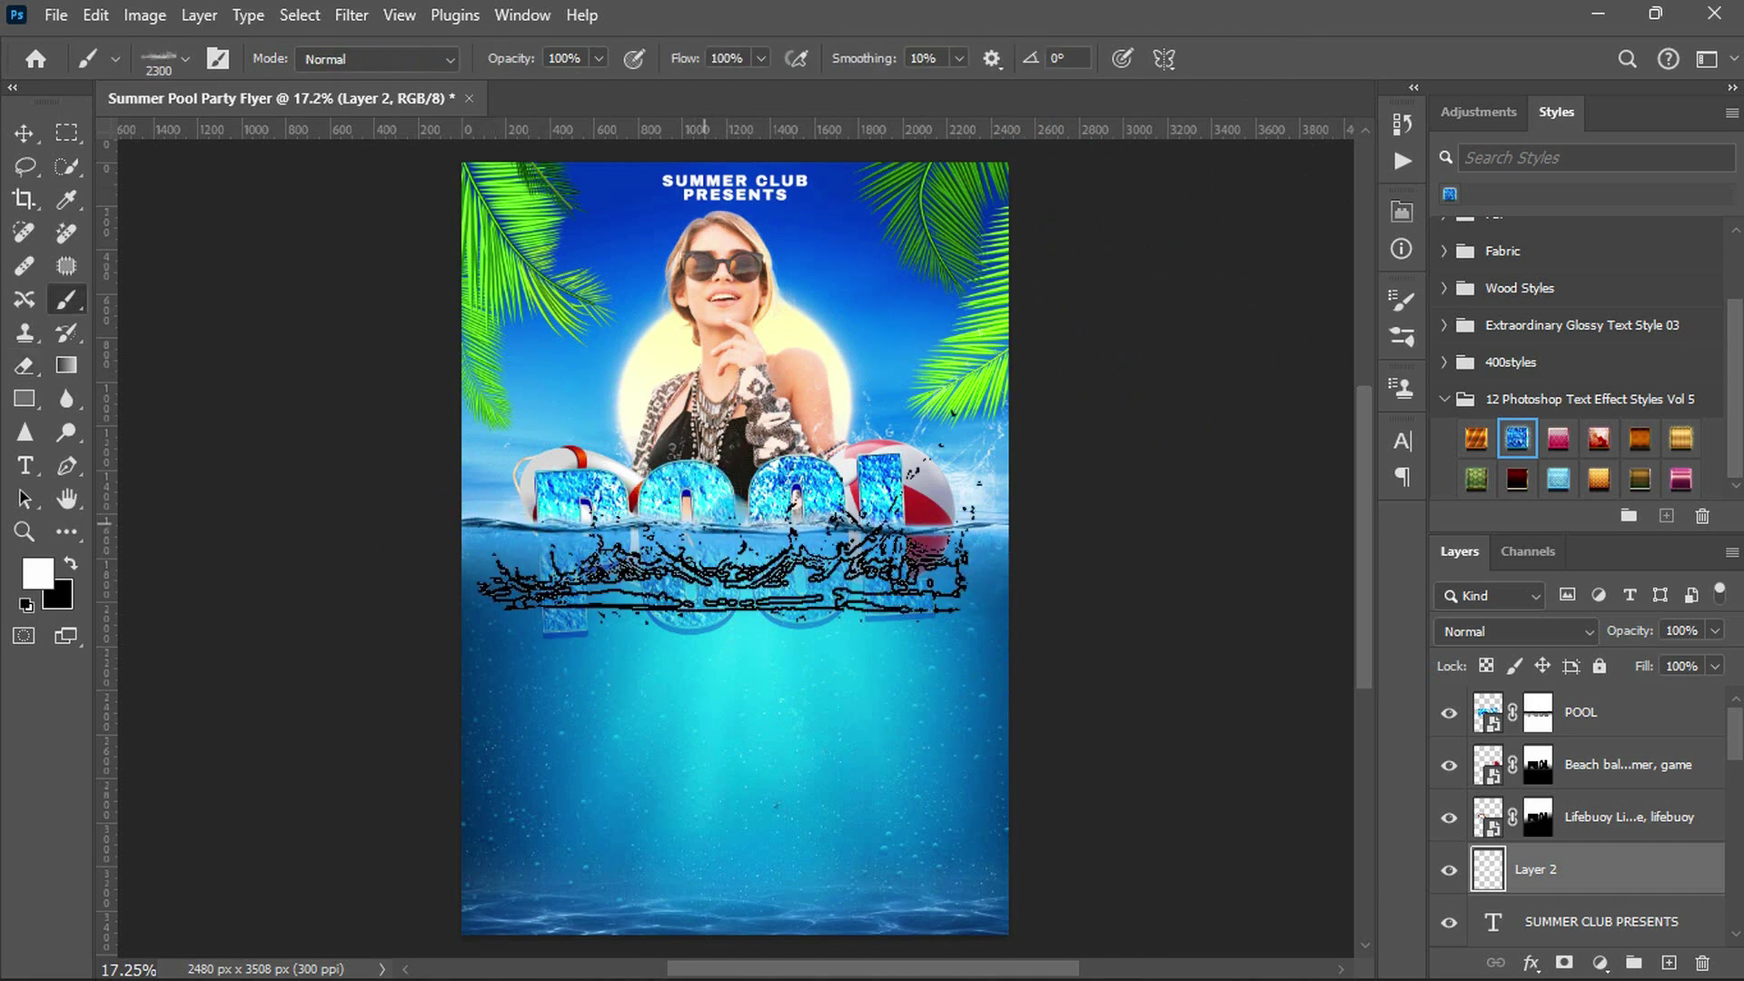
key("b")
- Choose the 512 splash brush tip, enlarged and rotated
left_click(1402, 300)
scroll(1311, 375, "down", 1)
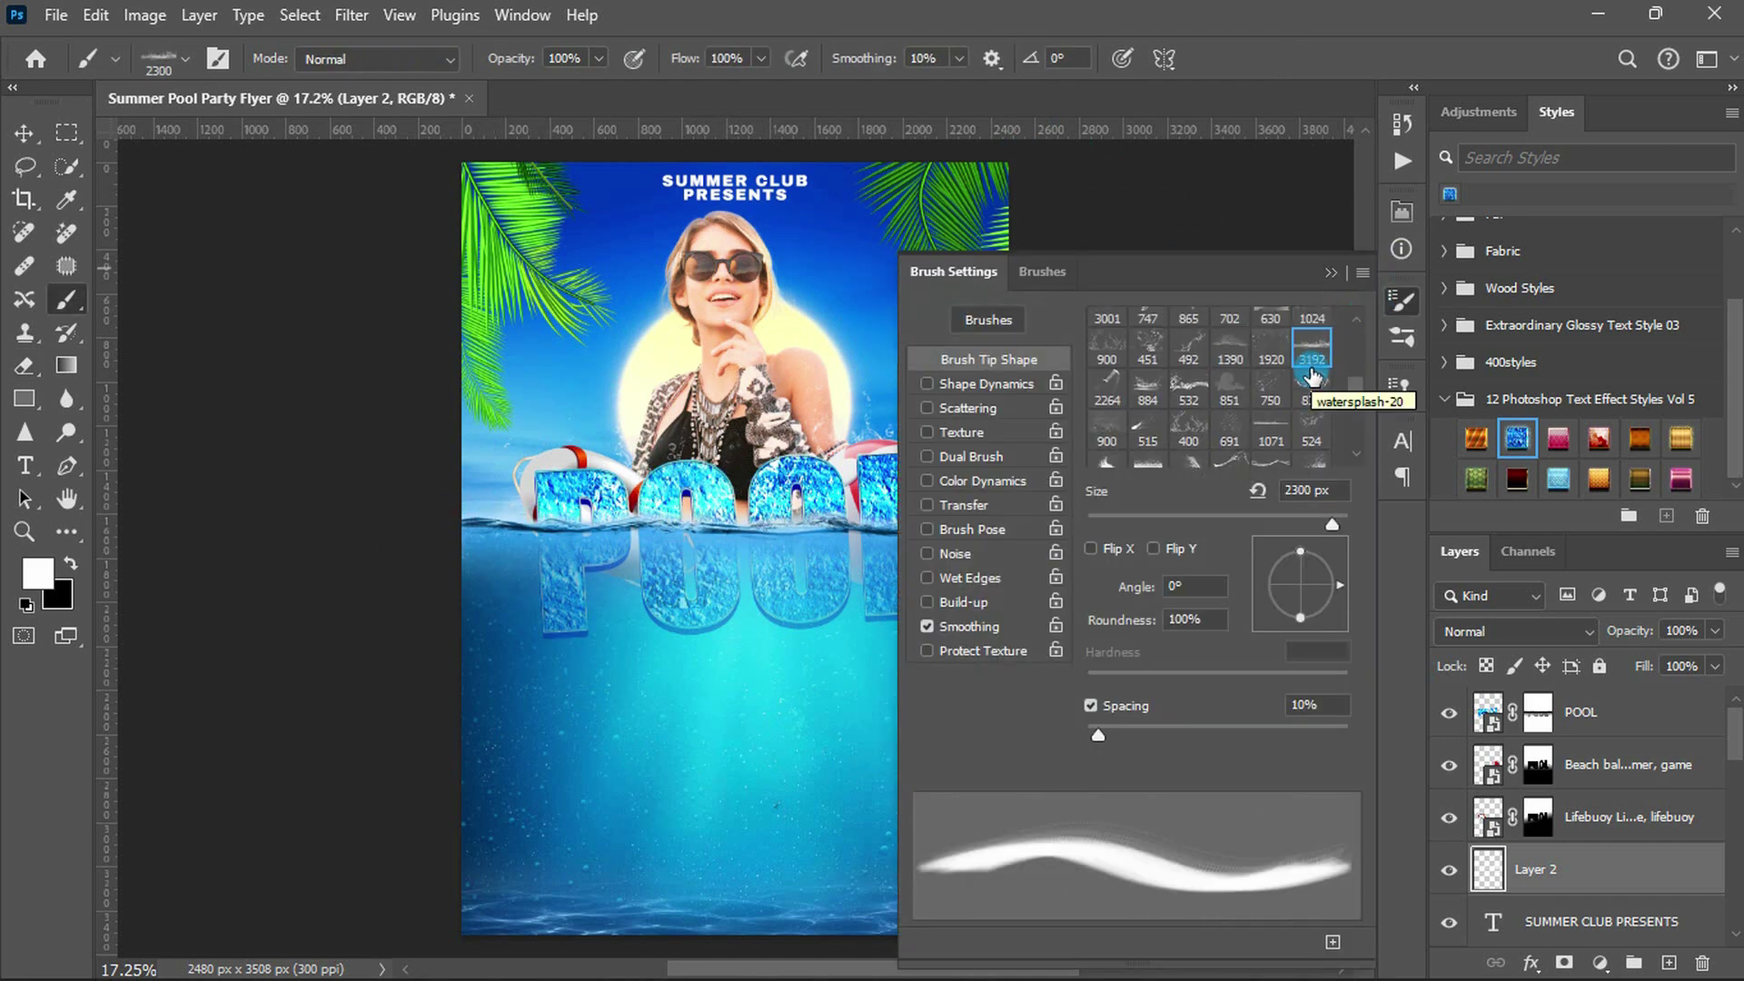
scroll(1312, 375, "down", 1)
left_click(1312, 428)
left_click(1329, 273)
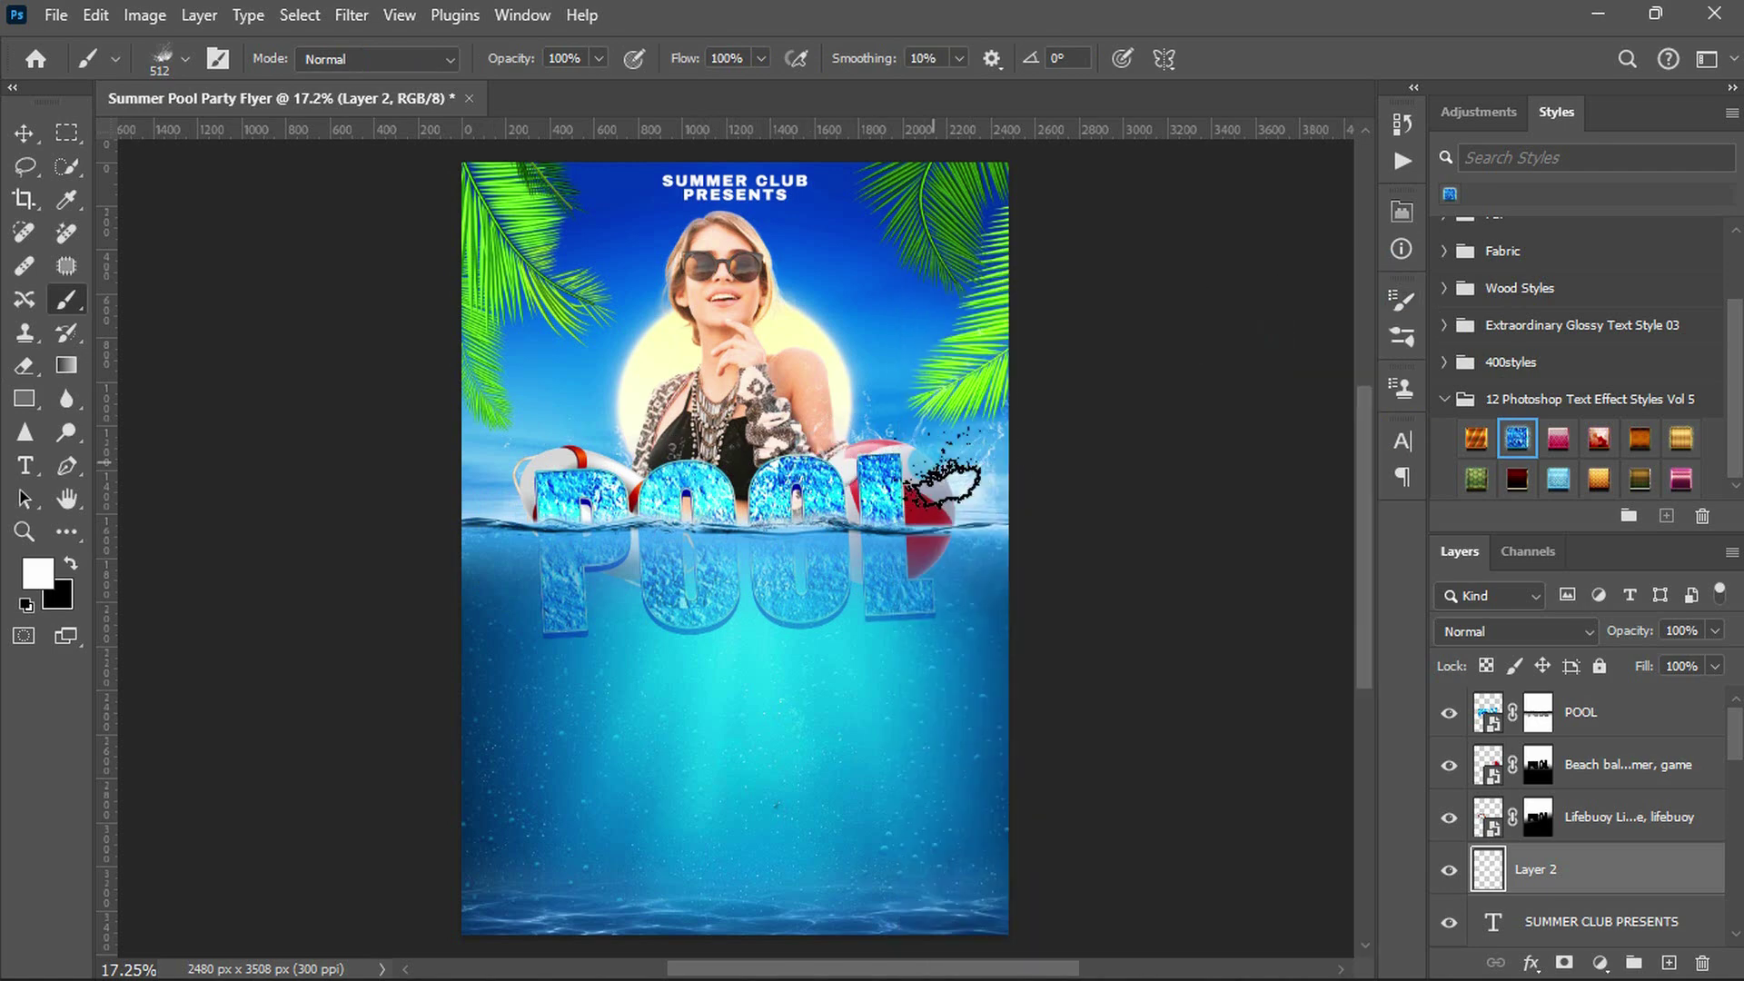
key("bracketright")
key("bracketright")
key("bracketright")
key("shift+Right")
key("shift+Right")
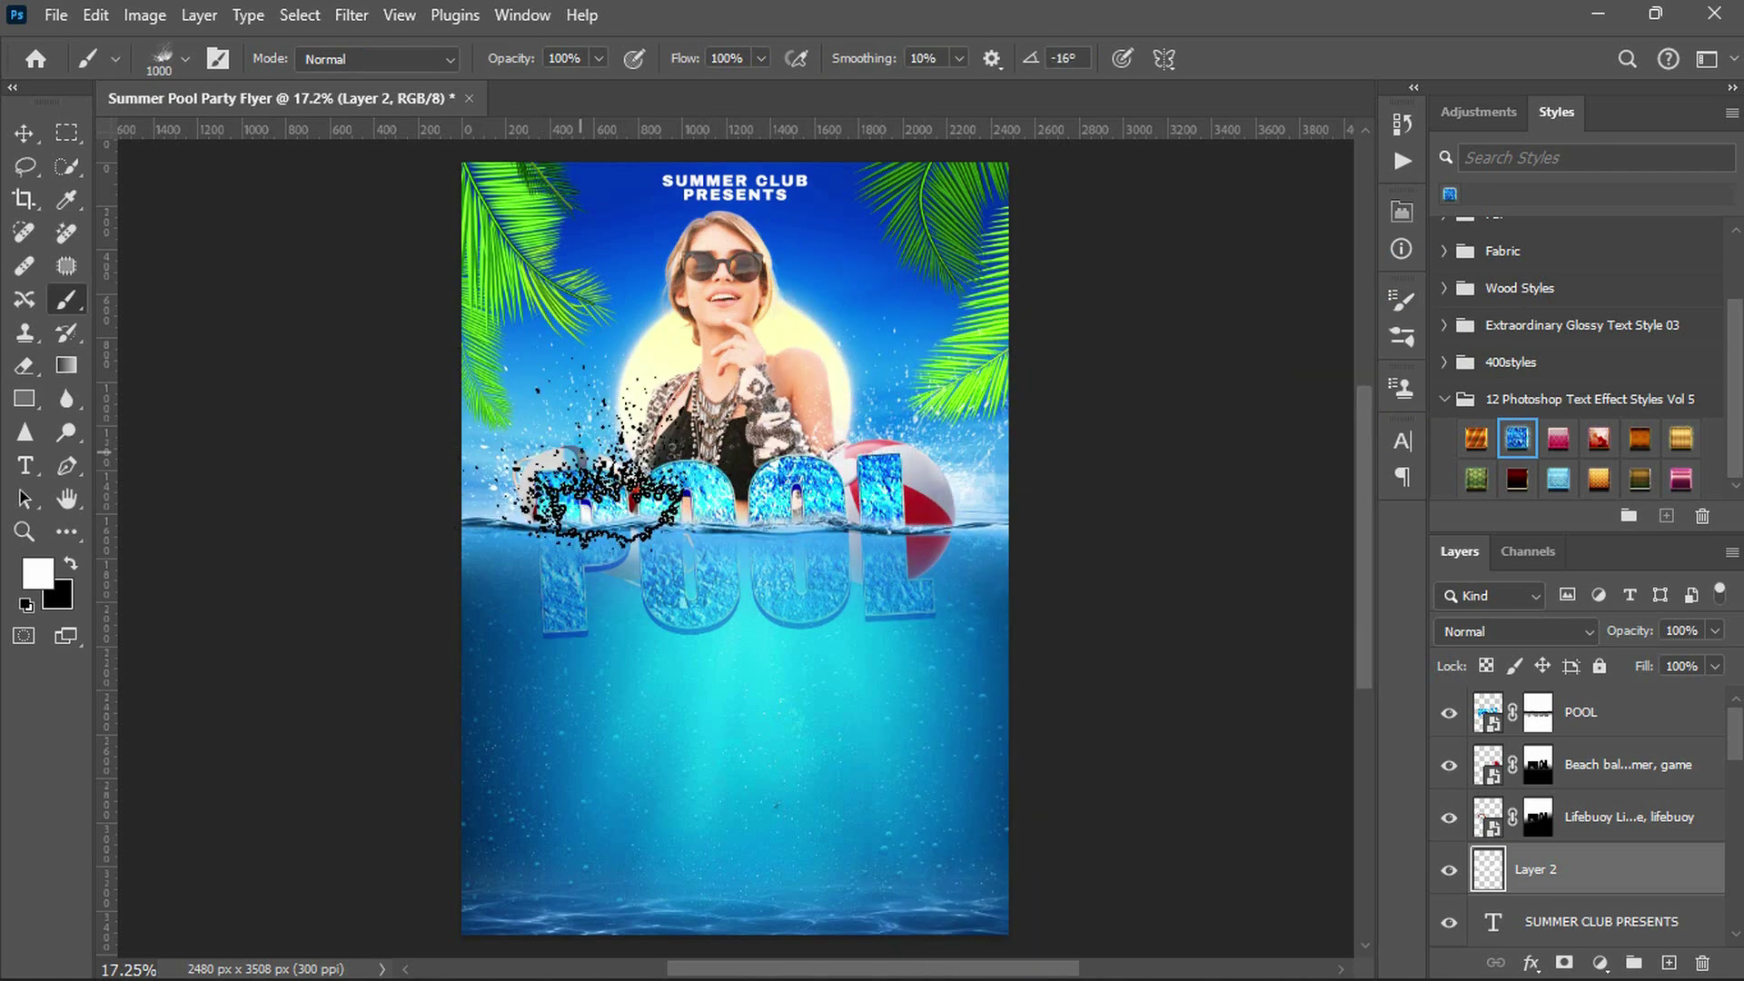
- Set Layer 2's blend mode to Overlay and select the POOL layer
key("v")
left_click(1486, 631)
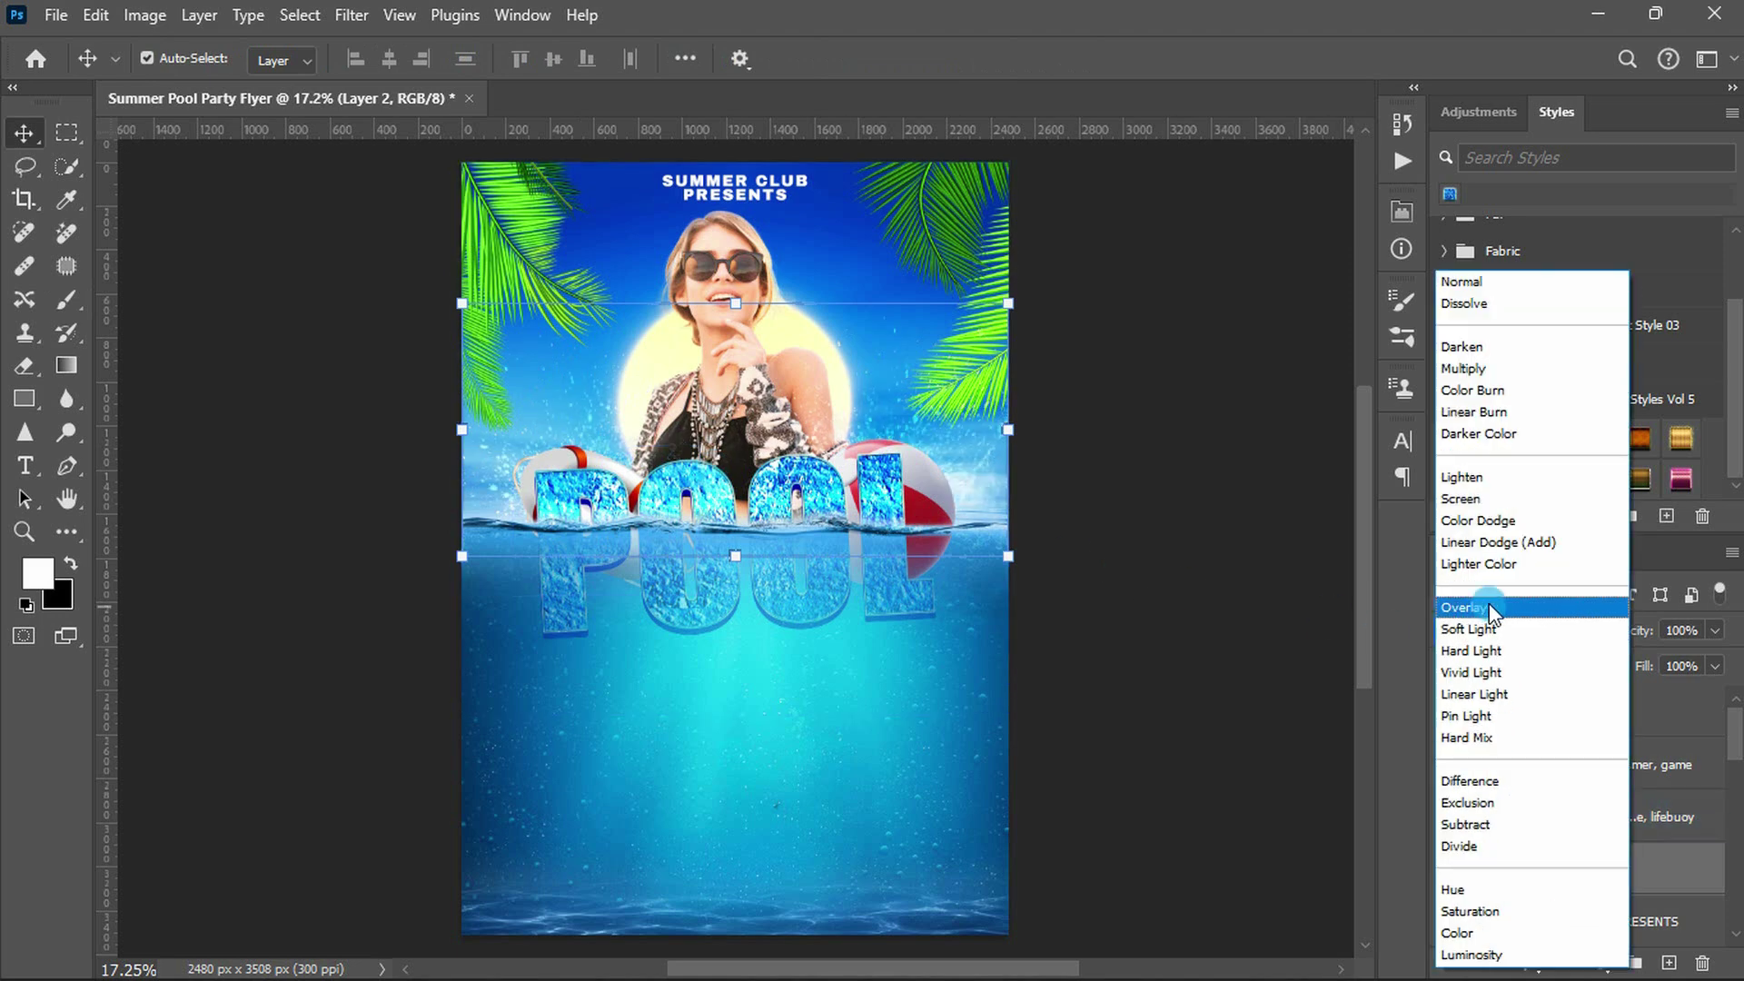
left_click(1493, 607)
left_click(1572, 708)
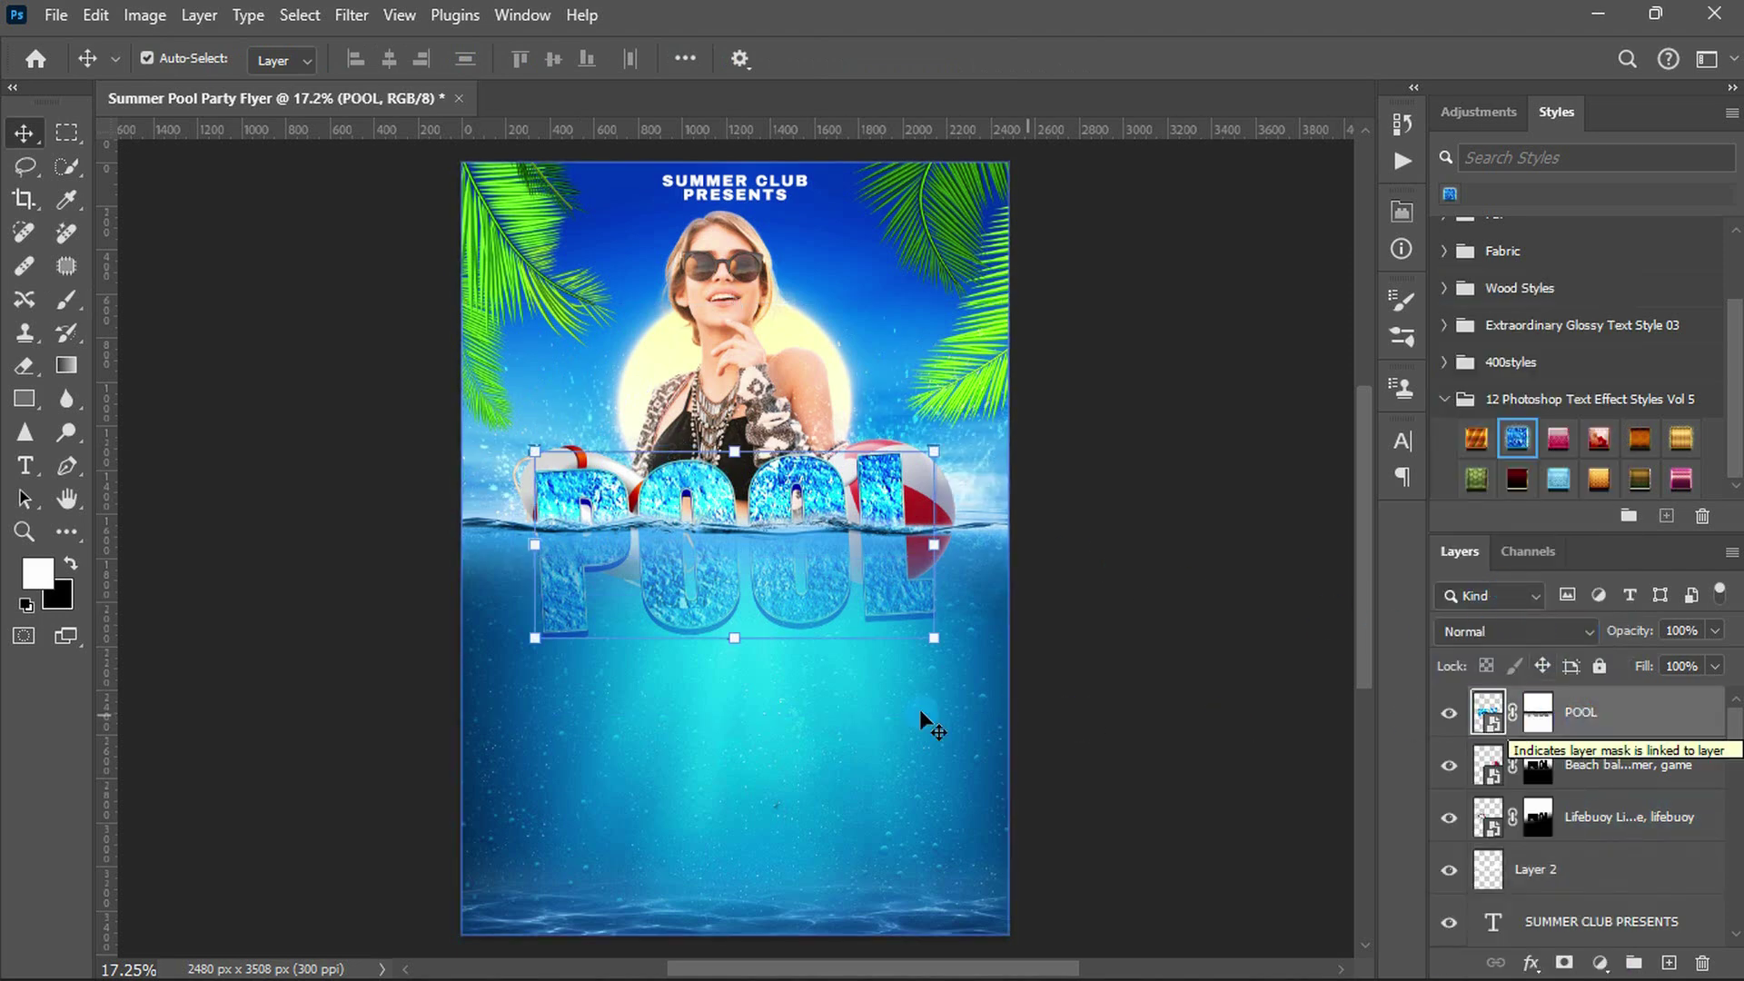
- Place a 125 pt P text layer below the POOL title
key("t")
left_click(690, 699)
left_click(1398, 442)
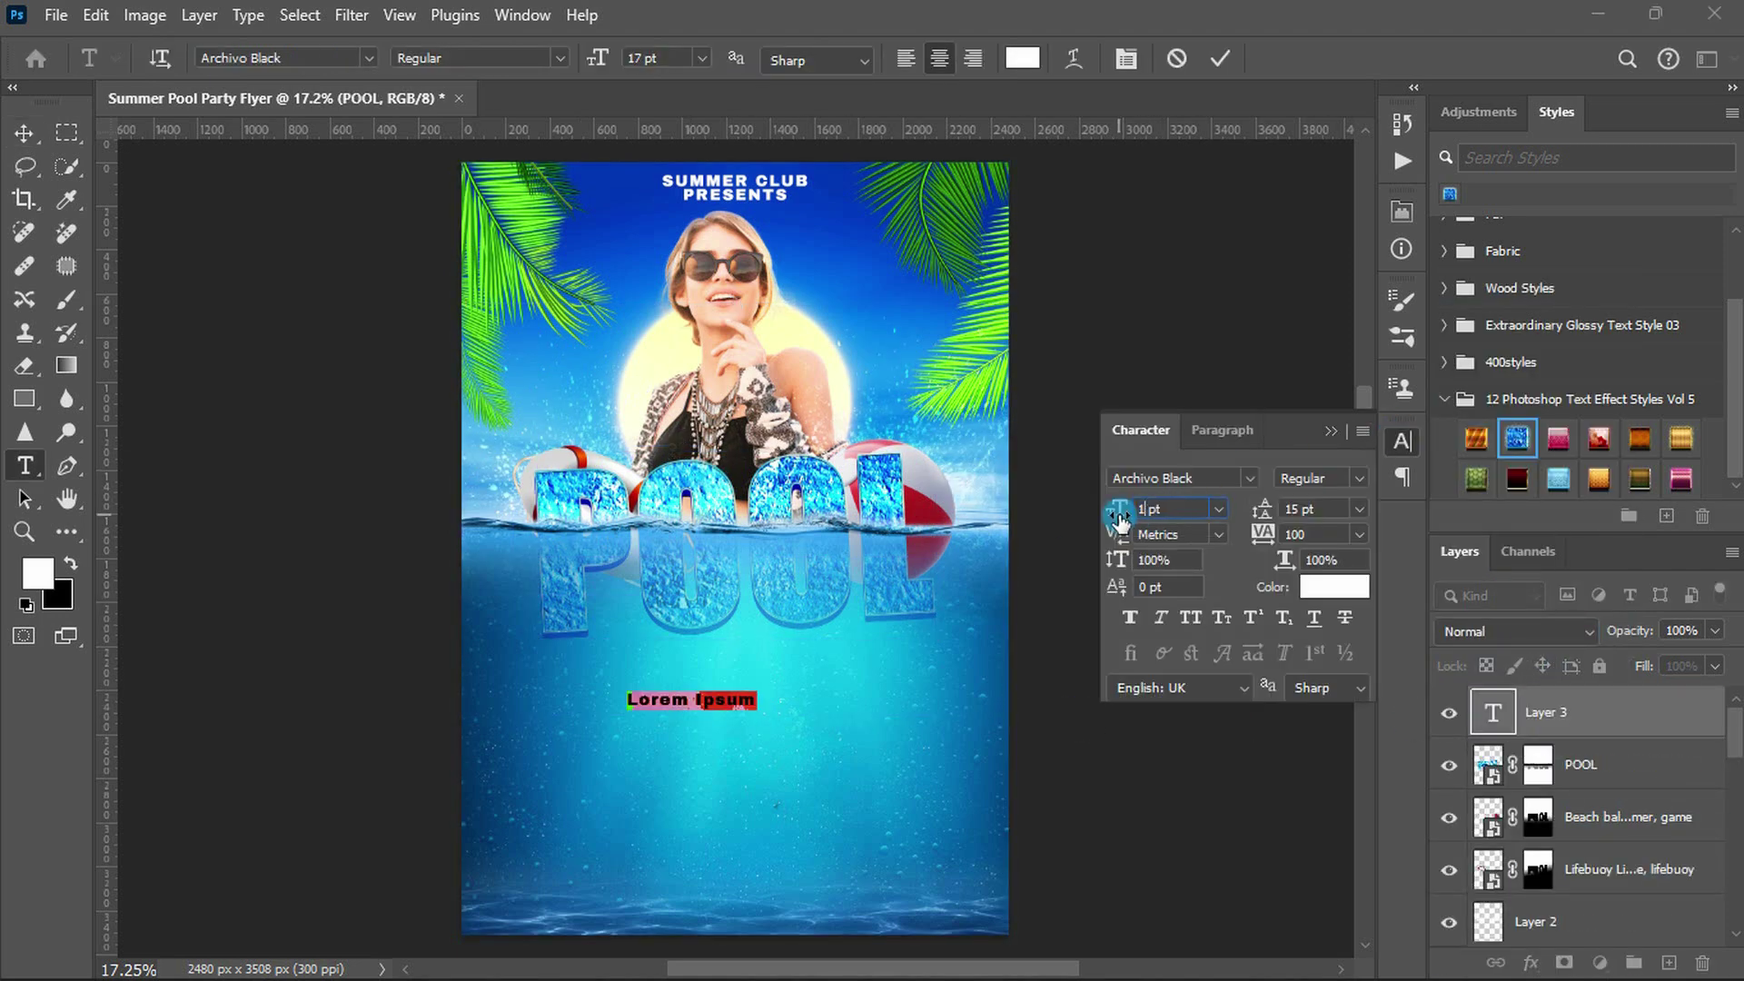
left_click_drag(1117, 513, 1119, 520)
type("P")
key("ctrl+Return")
key("v")
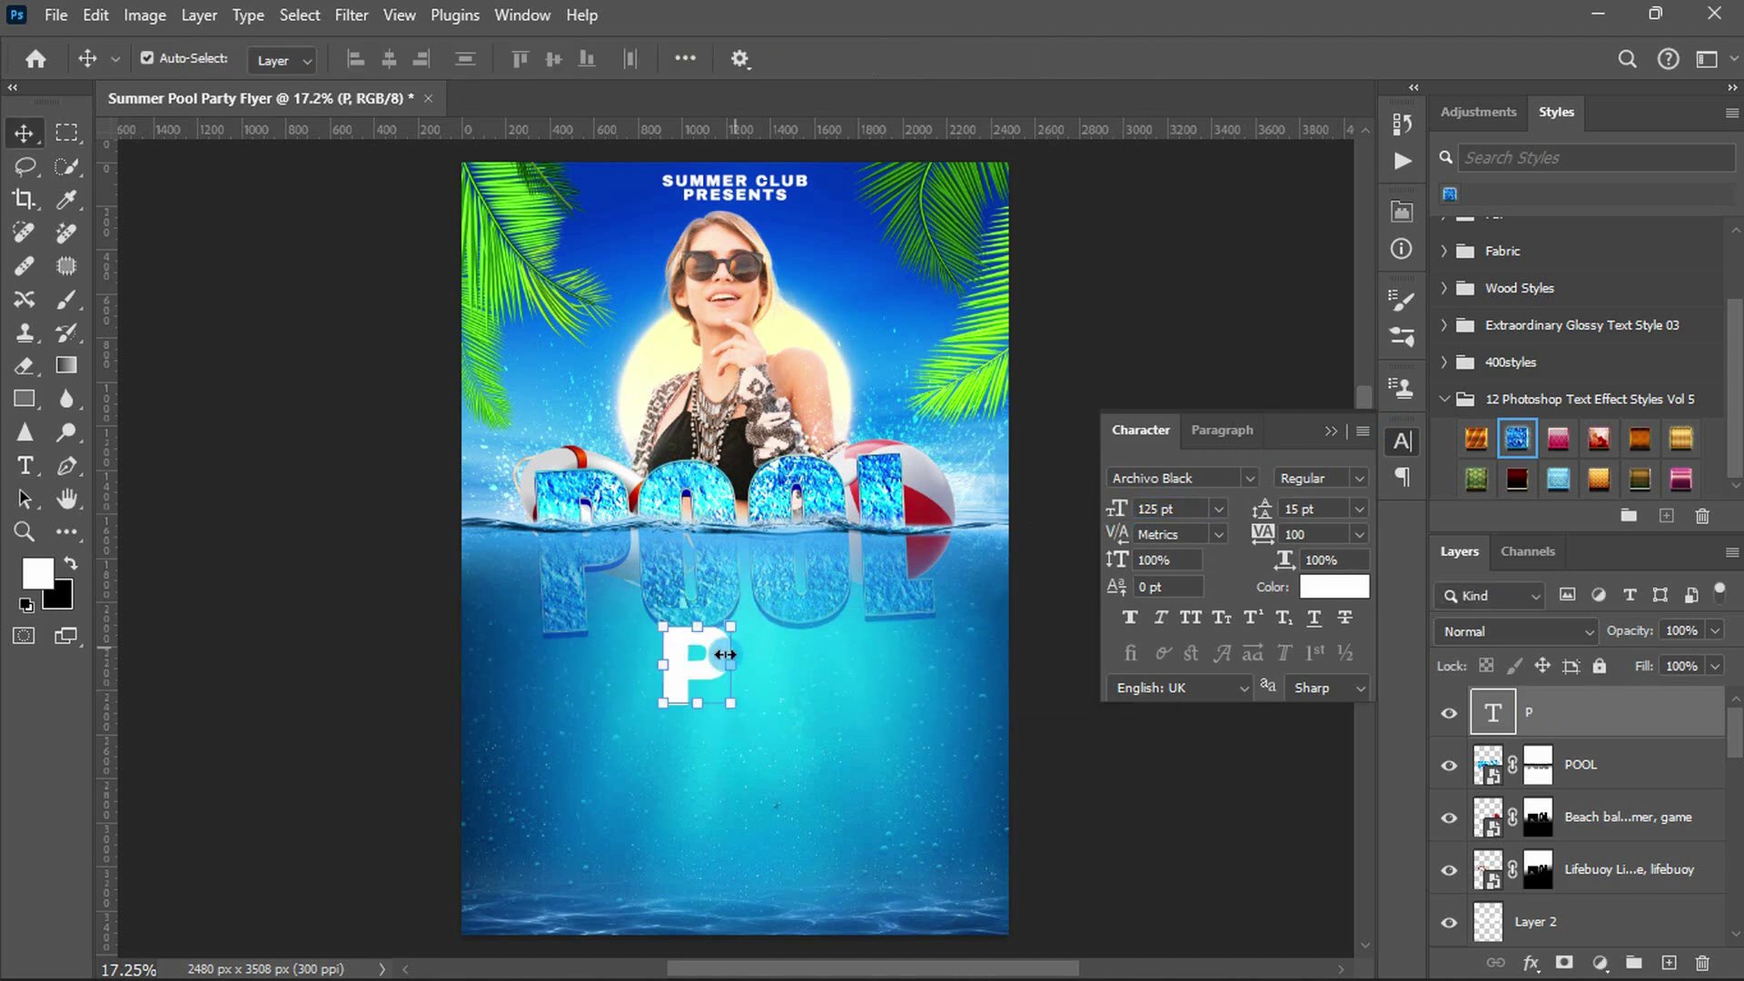
- Duplicate the P four times and distribute the five copies evenly
key("ctrl+j")
key("ctrl+j")
key("ctrl+j")
key("ctrl+j")
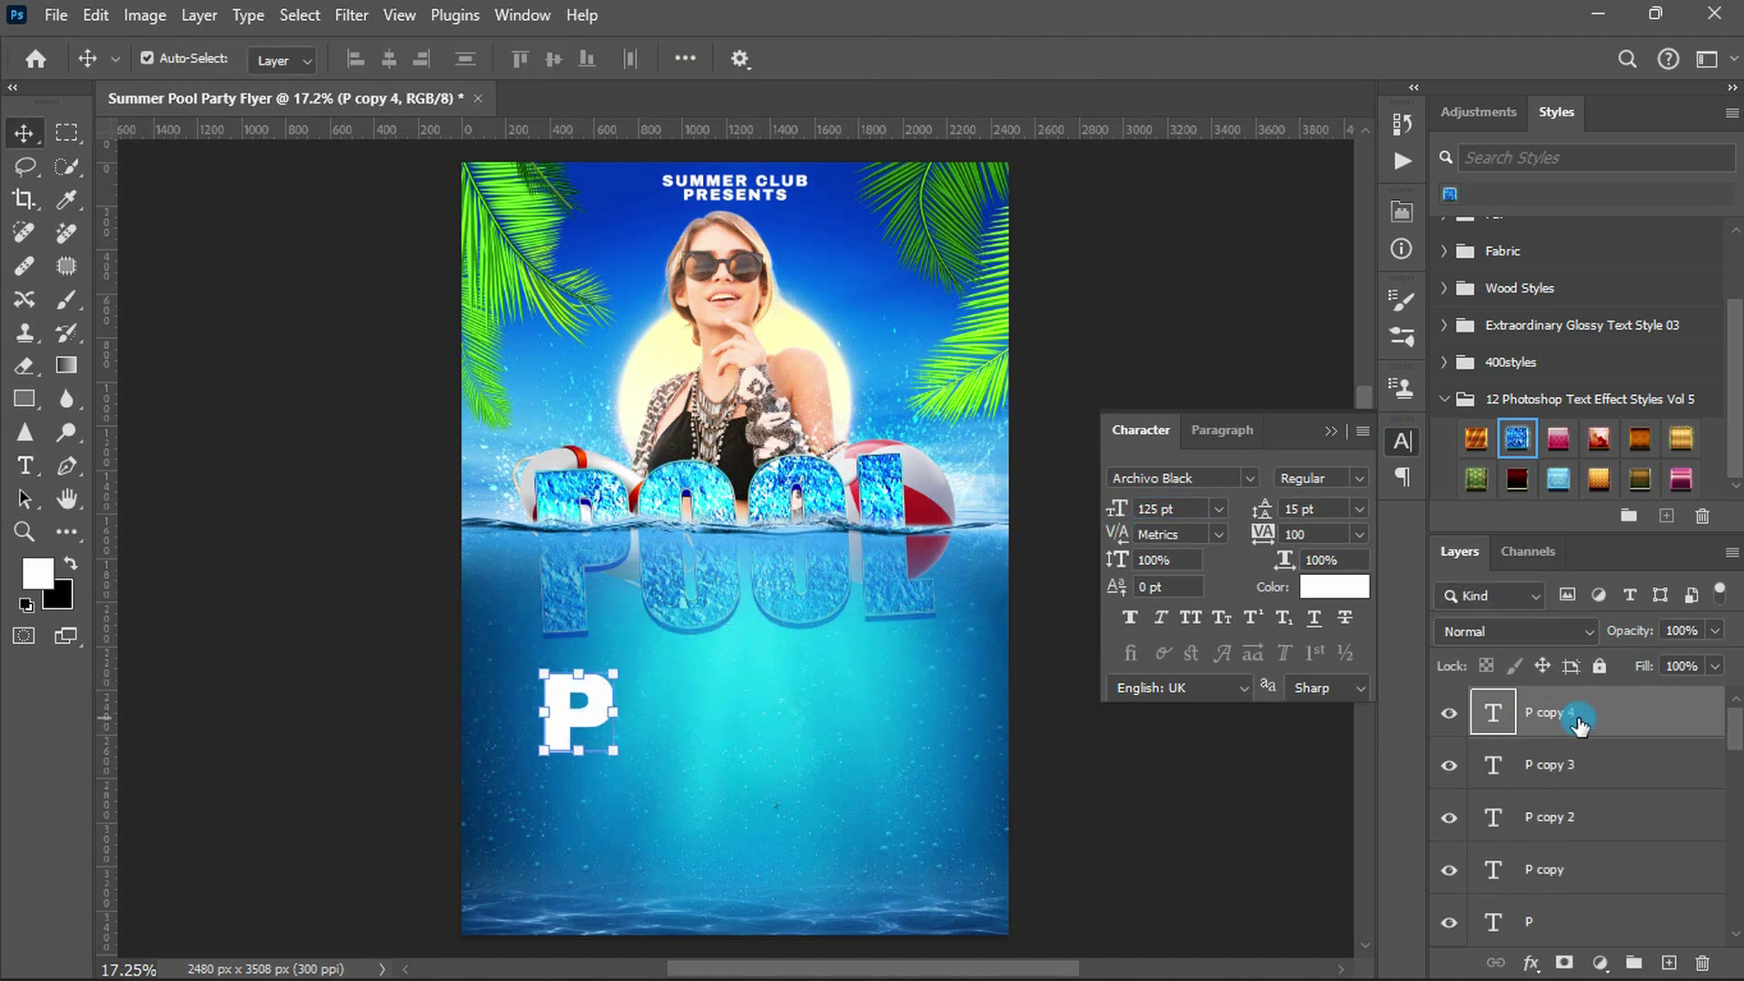
left_click_drag(830, 727, 948, 727)
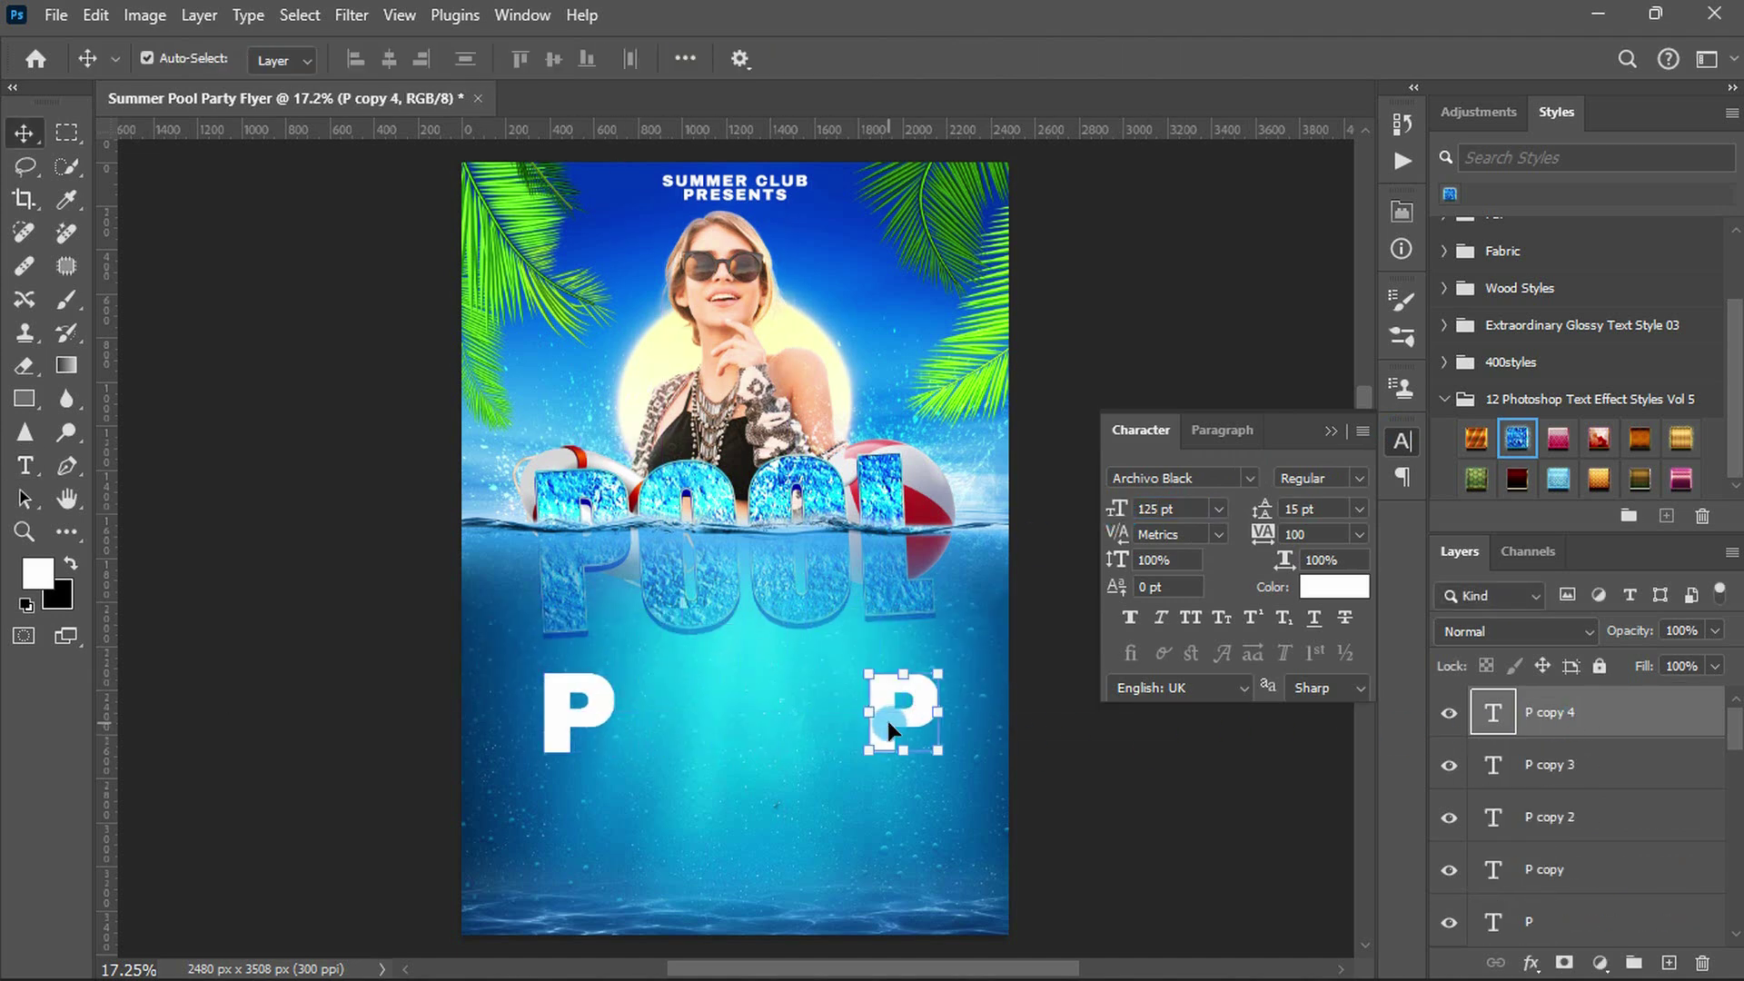
left_click(1580, 915, "shift")
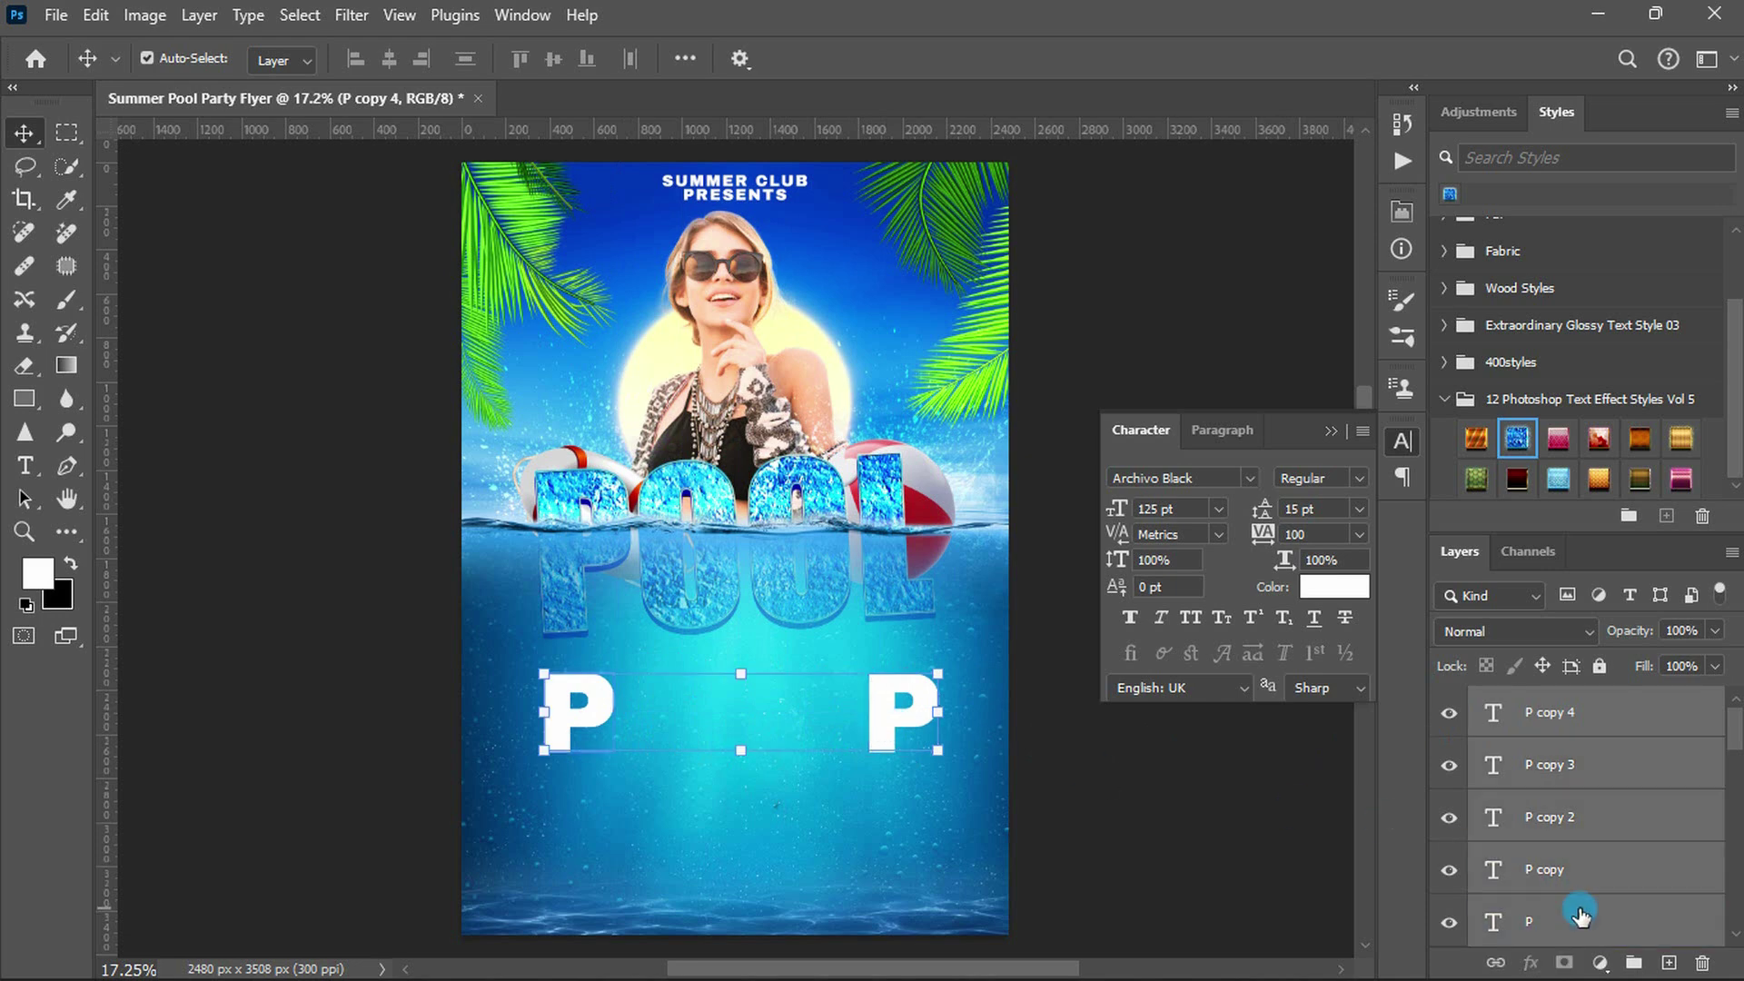
left_click(629, 62)
- Retype the copied Ps as A, R, T and Y to spell PARTY
left_click(1557, 861)
type("A")
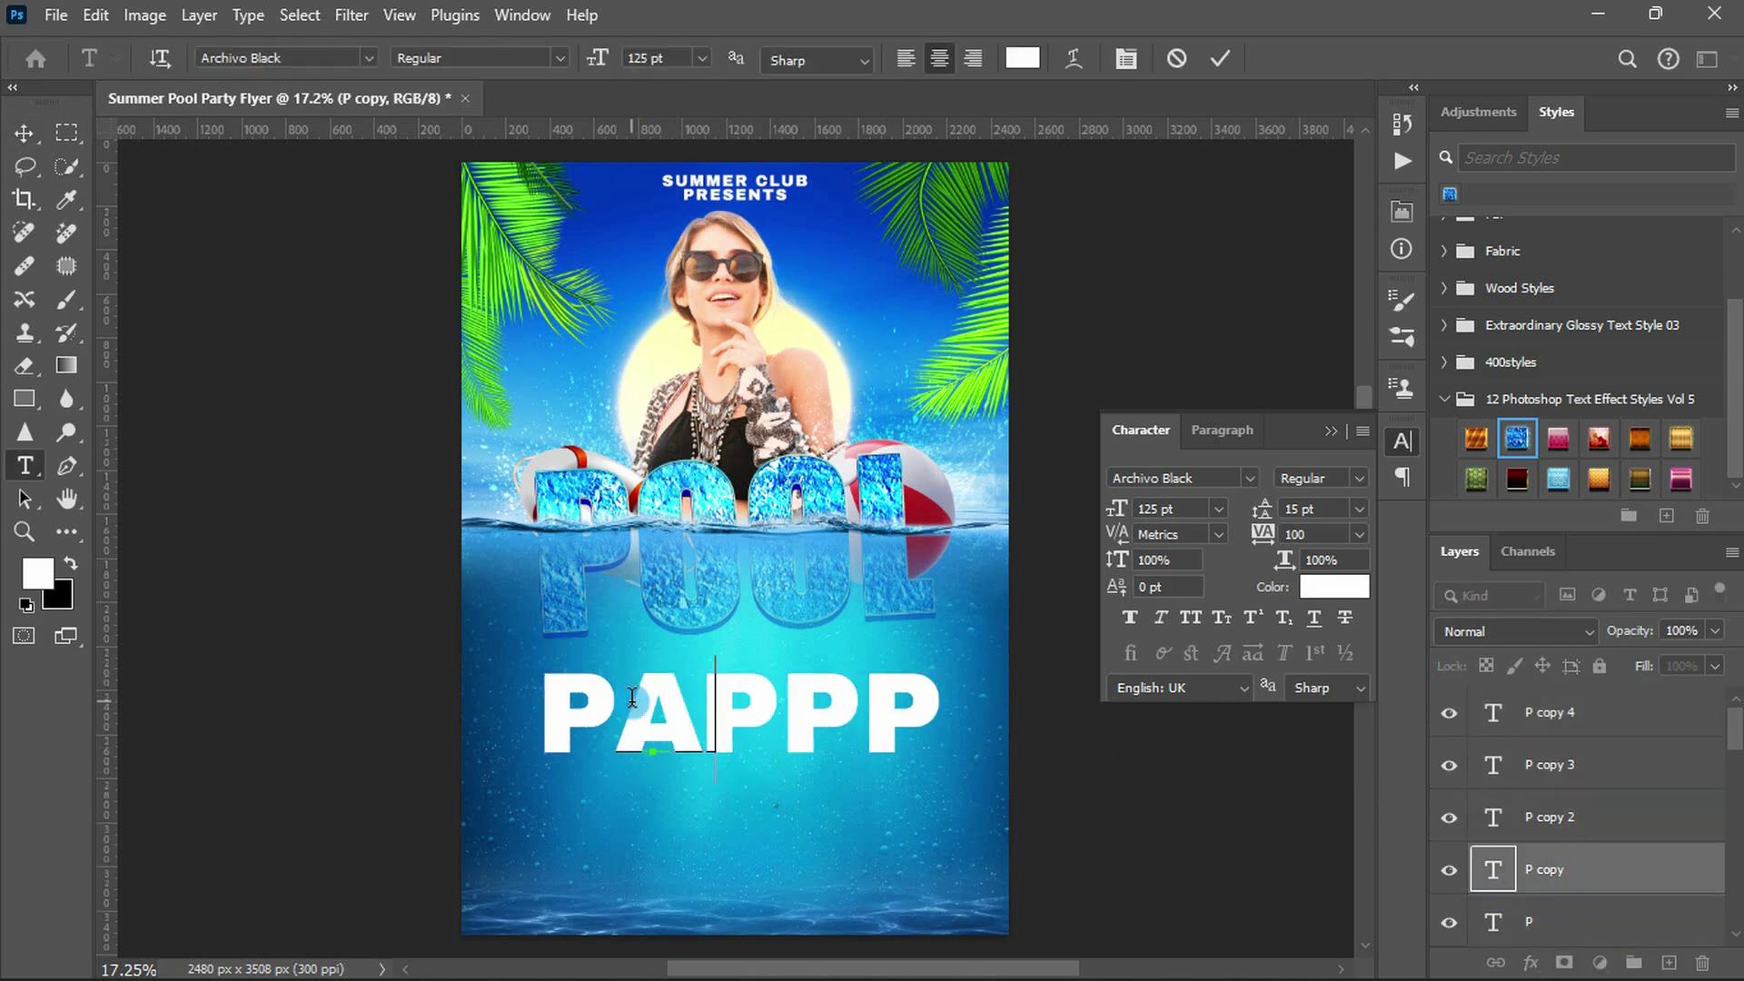
type("R")
double_click(822, 713)
type("T")
double_click(900, 713)
type("Y")
key("ctrl+Return")
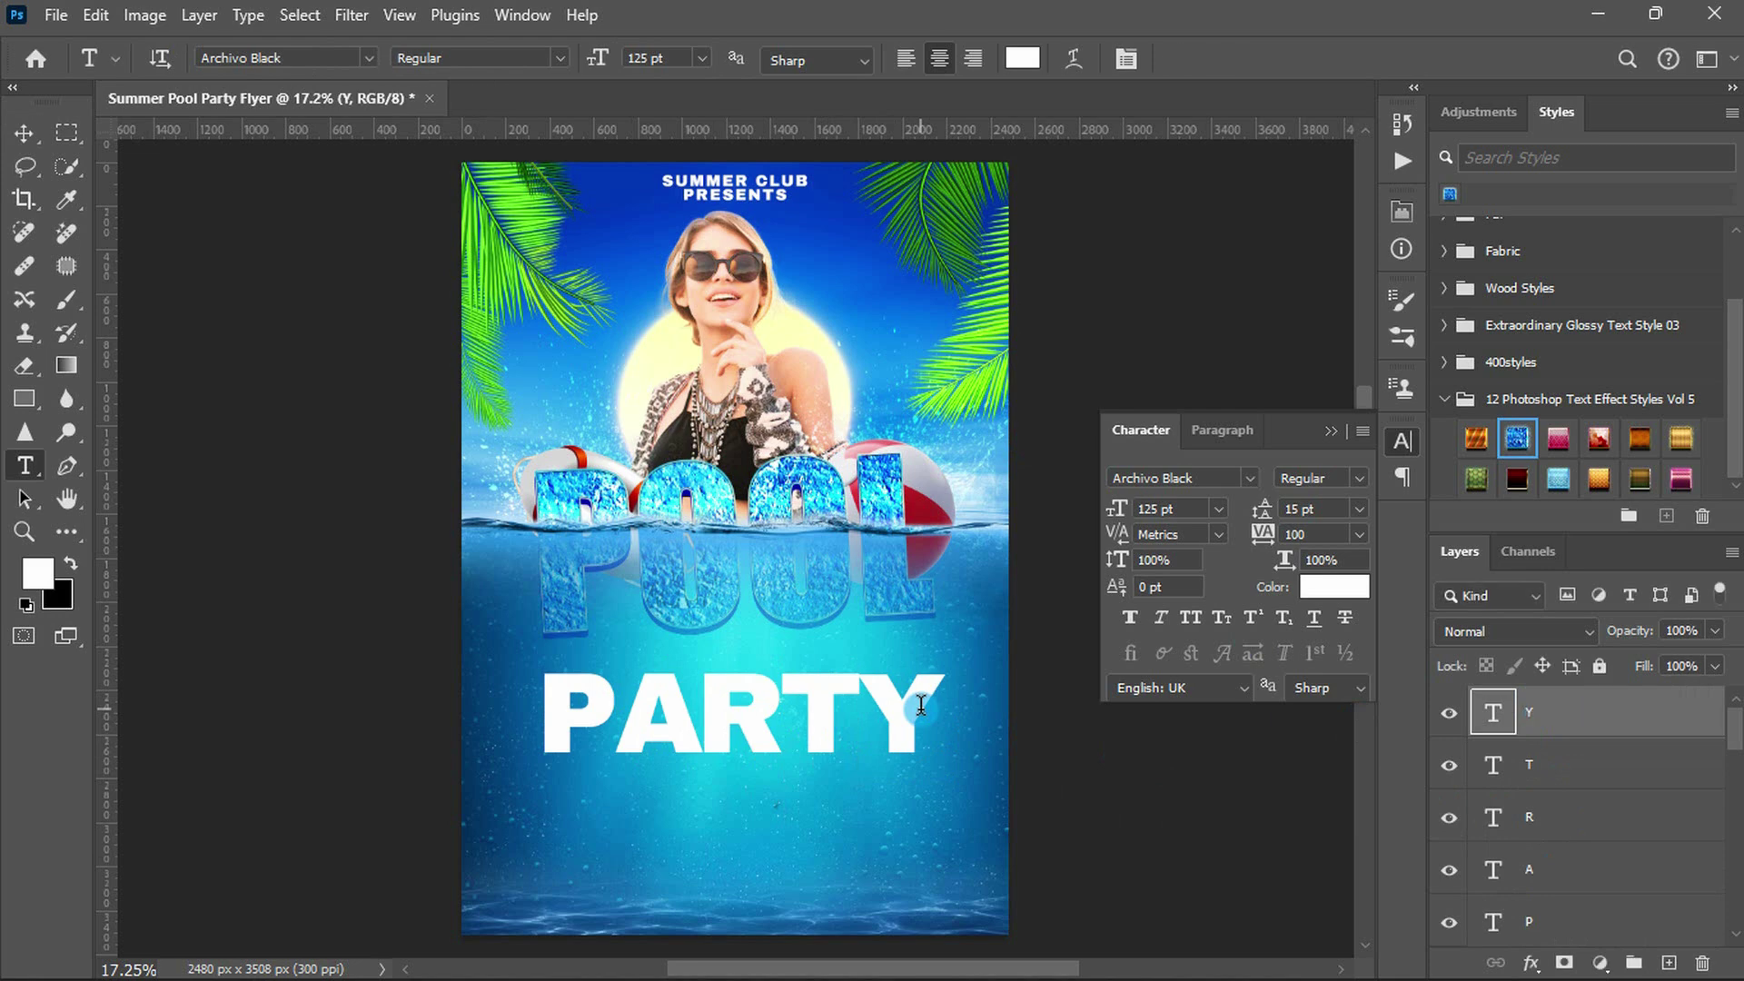
key("v")
- Shift the P up-left and tilt the P, A and T (T about -3.55°)
mouse_move(584, 732)
left_mouse_down()
mouse_move(580, 712)
mouse_move(636, 726)
mouse_move(641, 710)
mouse_move(808, 697)
left_mouse_up()
key("ctrl+t")
key("Return")
left_click(649, 717)
key("ctrl+t")
key("Return")
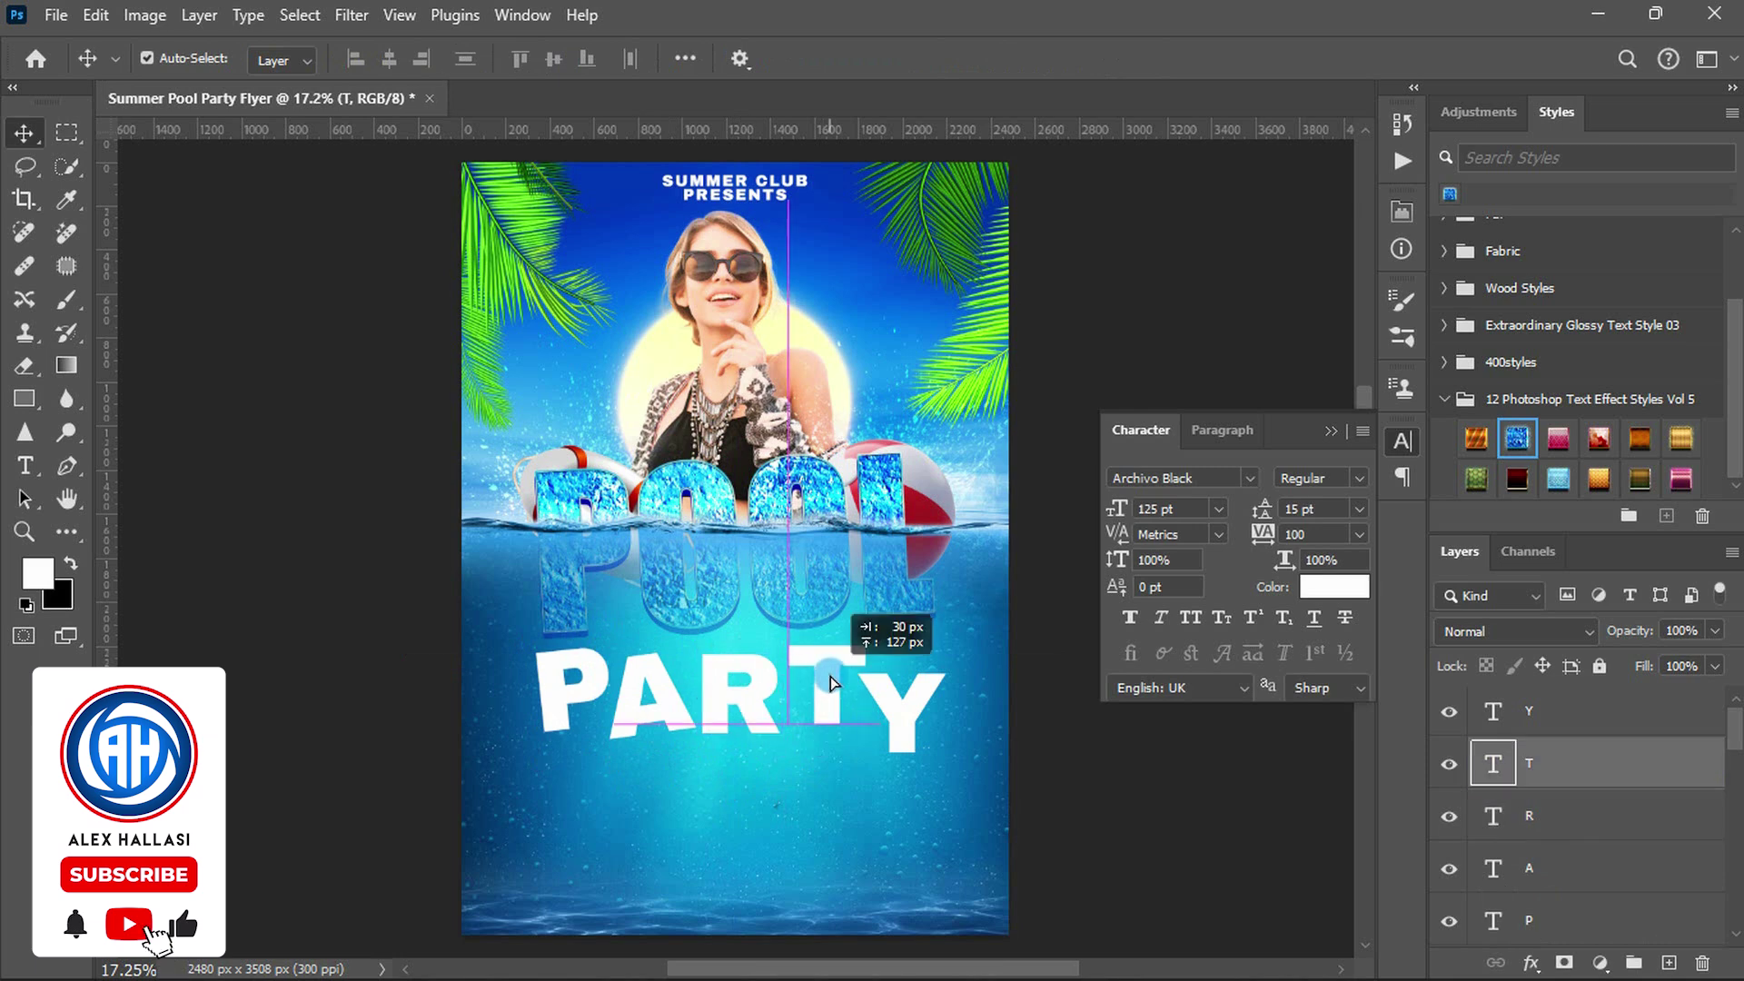
key("ctrl+t")
mouse_move(926, 727)
left_mouse_down()
mouse_move(895, 652)
mouse_move(904, 690)
left_mouse_up()
key("Return")
- Tilt the Y, nudge P and A left and move the T about 24 px left
key("ctrl+t")
left_click_drag(998, 618, 1004, 638)
key("Return")
left_click_drag(573, 690, 640, 697)
left_click(732, 695)
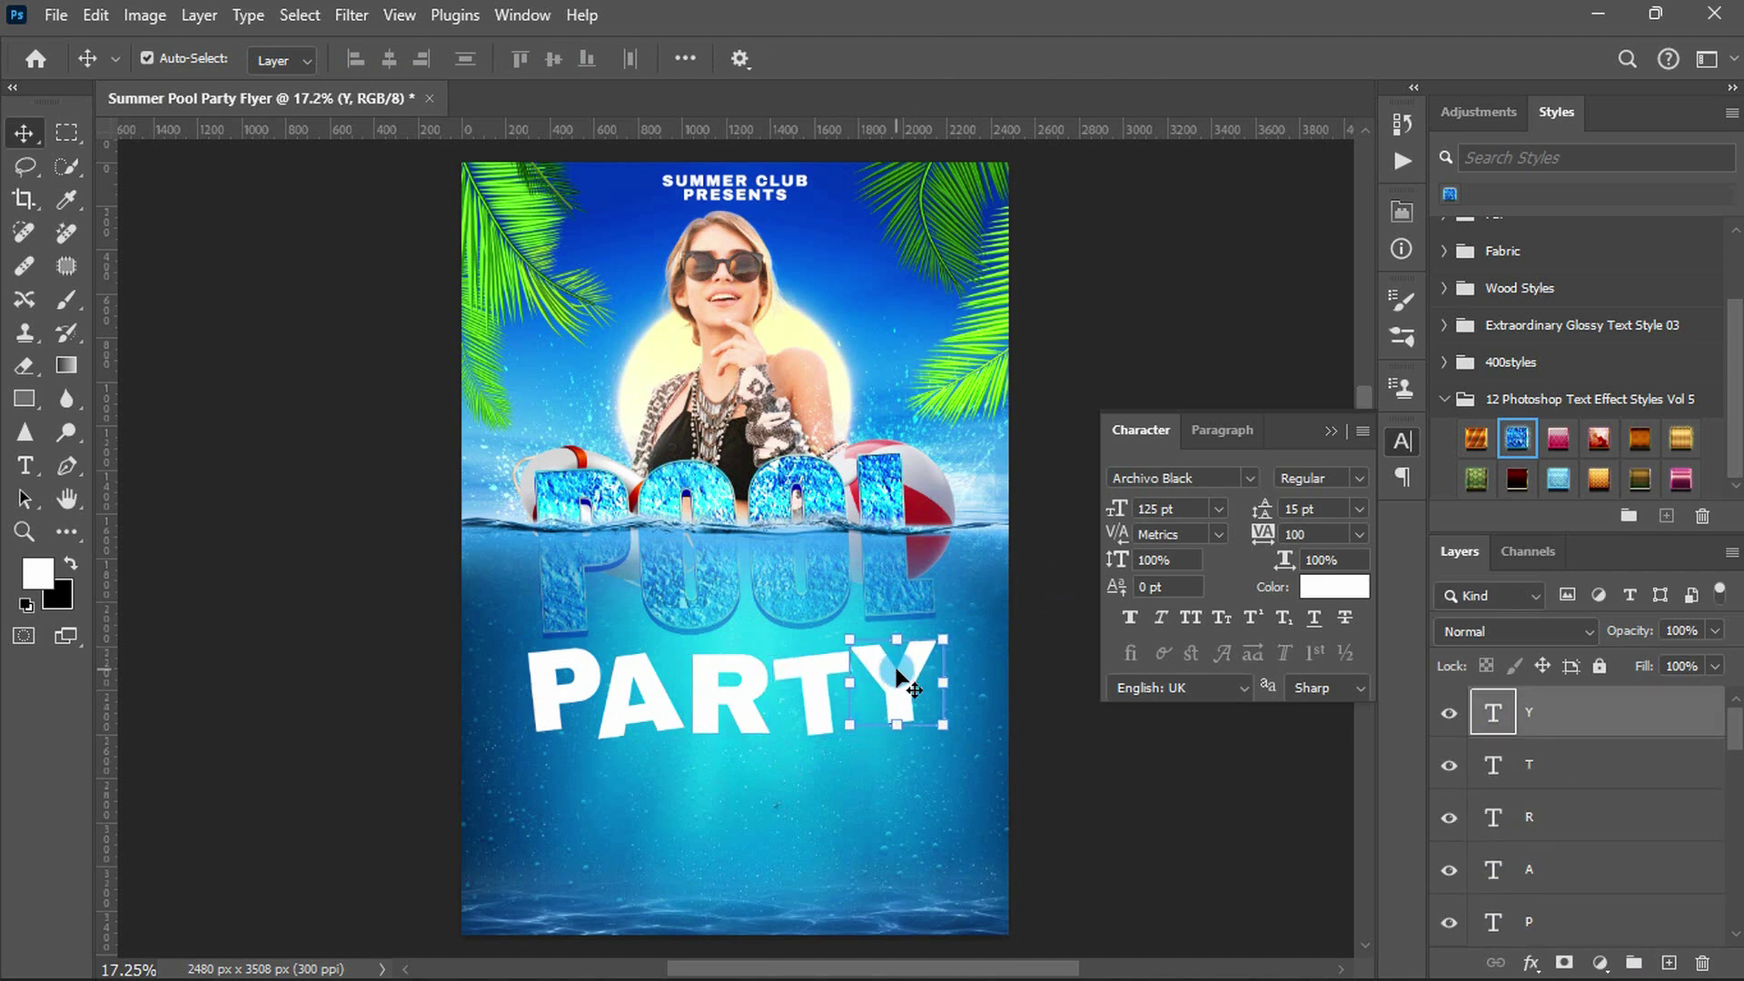
left_click_drag(813, 690, 791, 688)
left_click(591, 699)
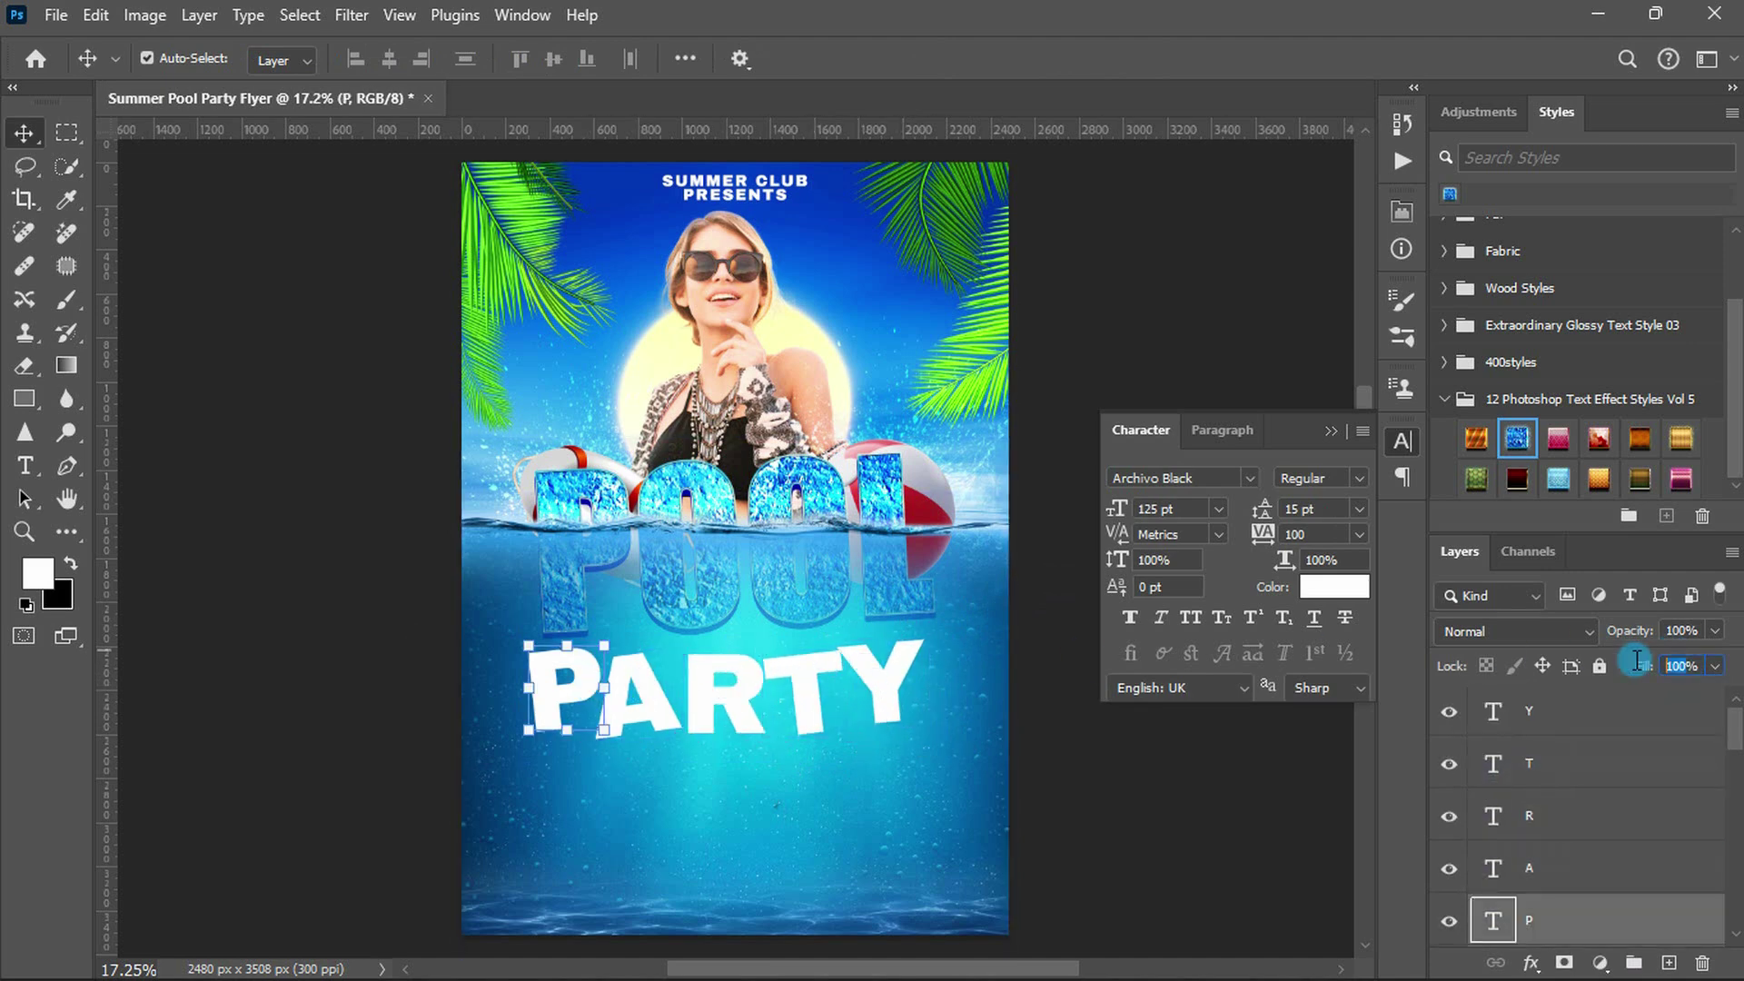
- Set the P's fill to 0% and add a Normal Gradient Overlay at 100% opacity
type("0")
key("Return")
left_click(1532, 962)
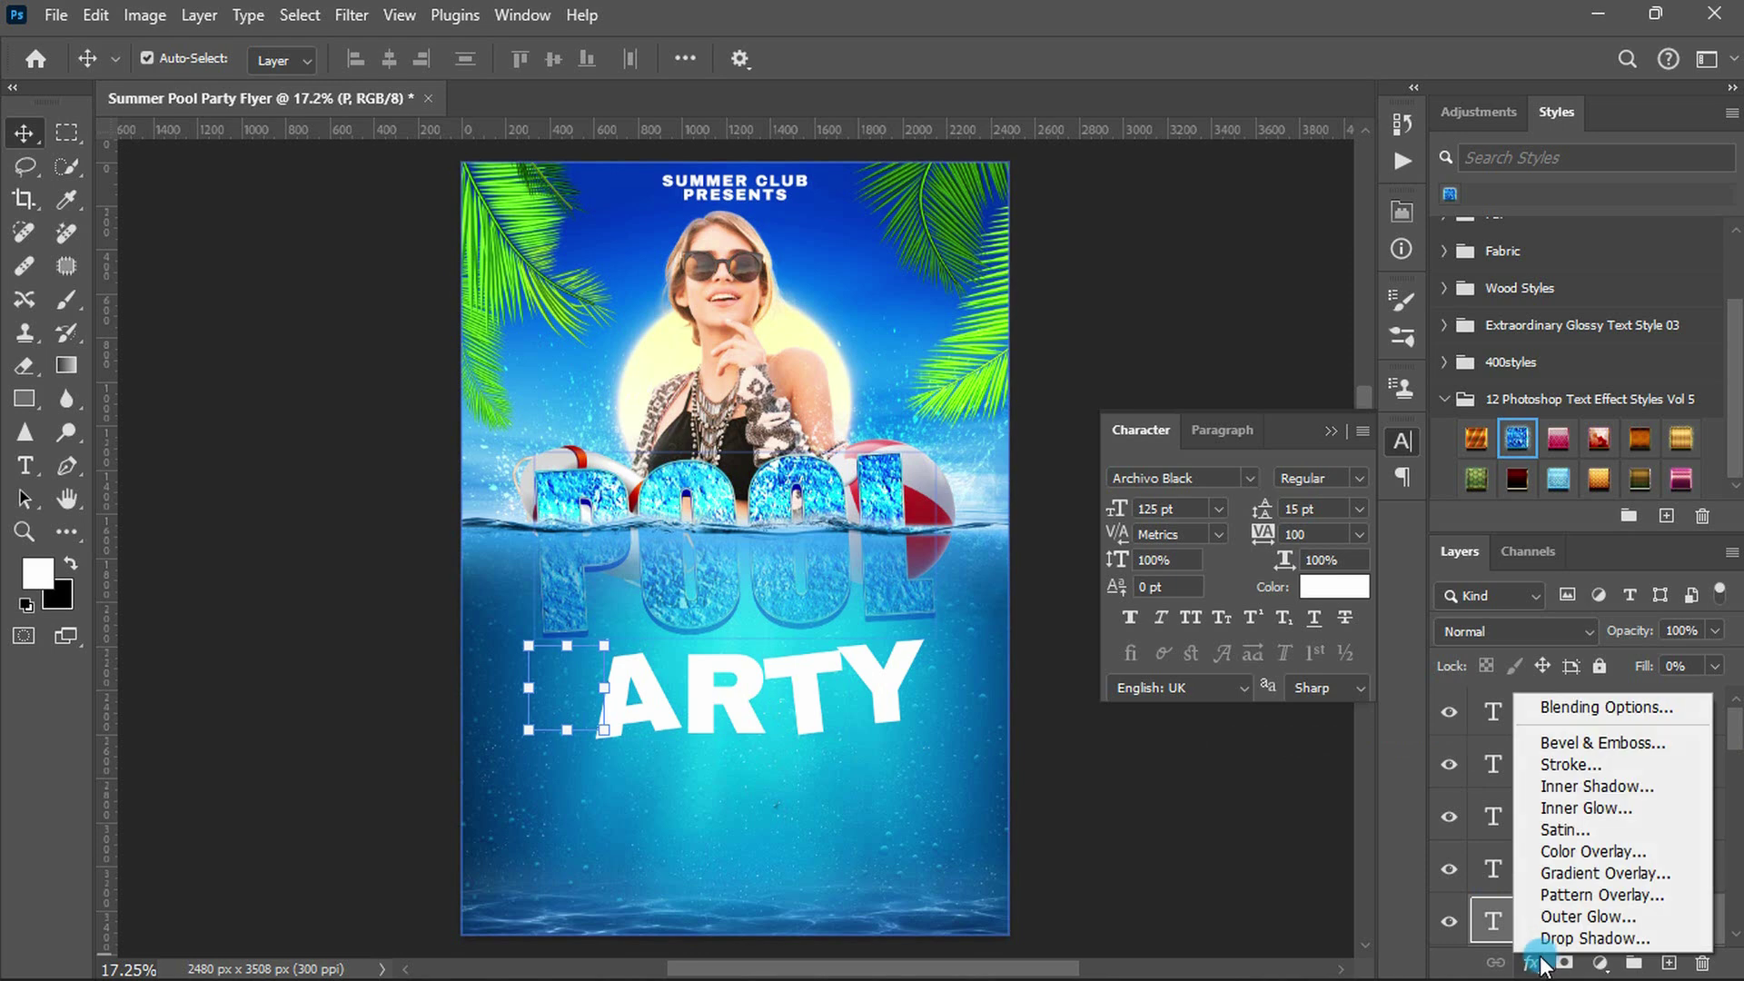
left_click(1537, 868)
left_click(1301, 223)
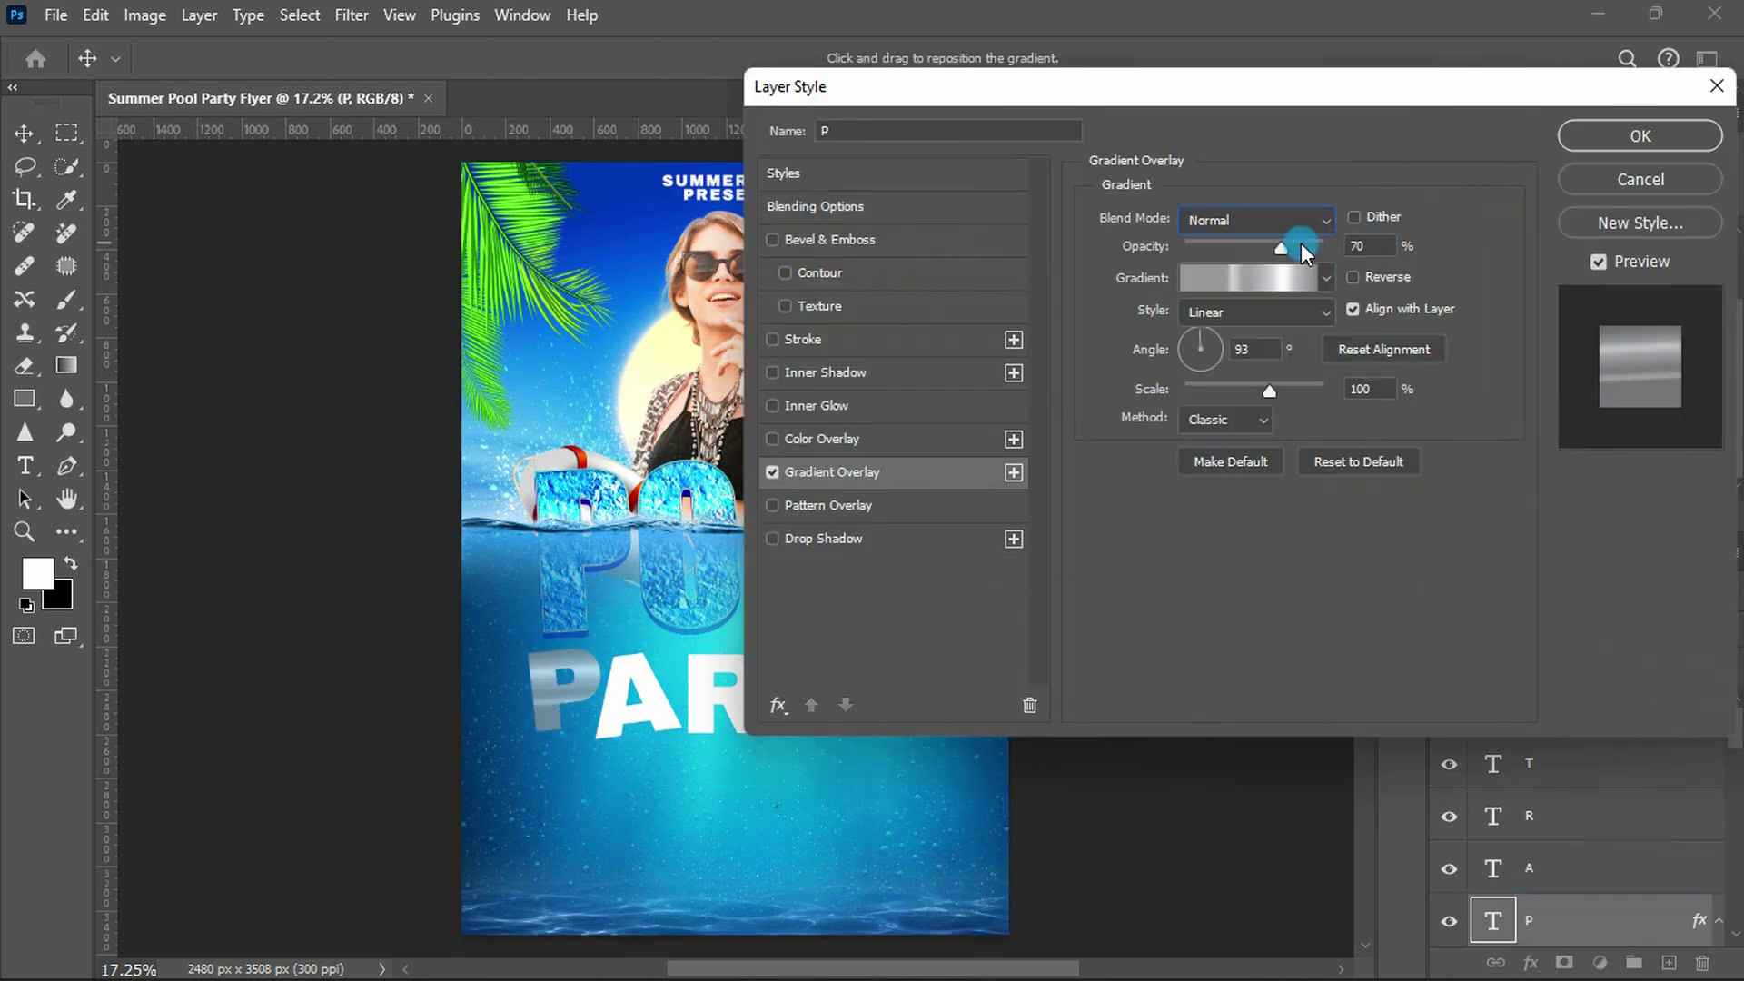
double_click(1362, 243)
type("100")
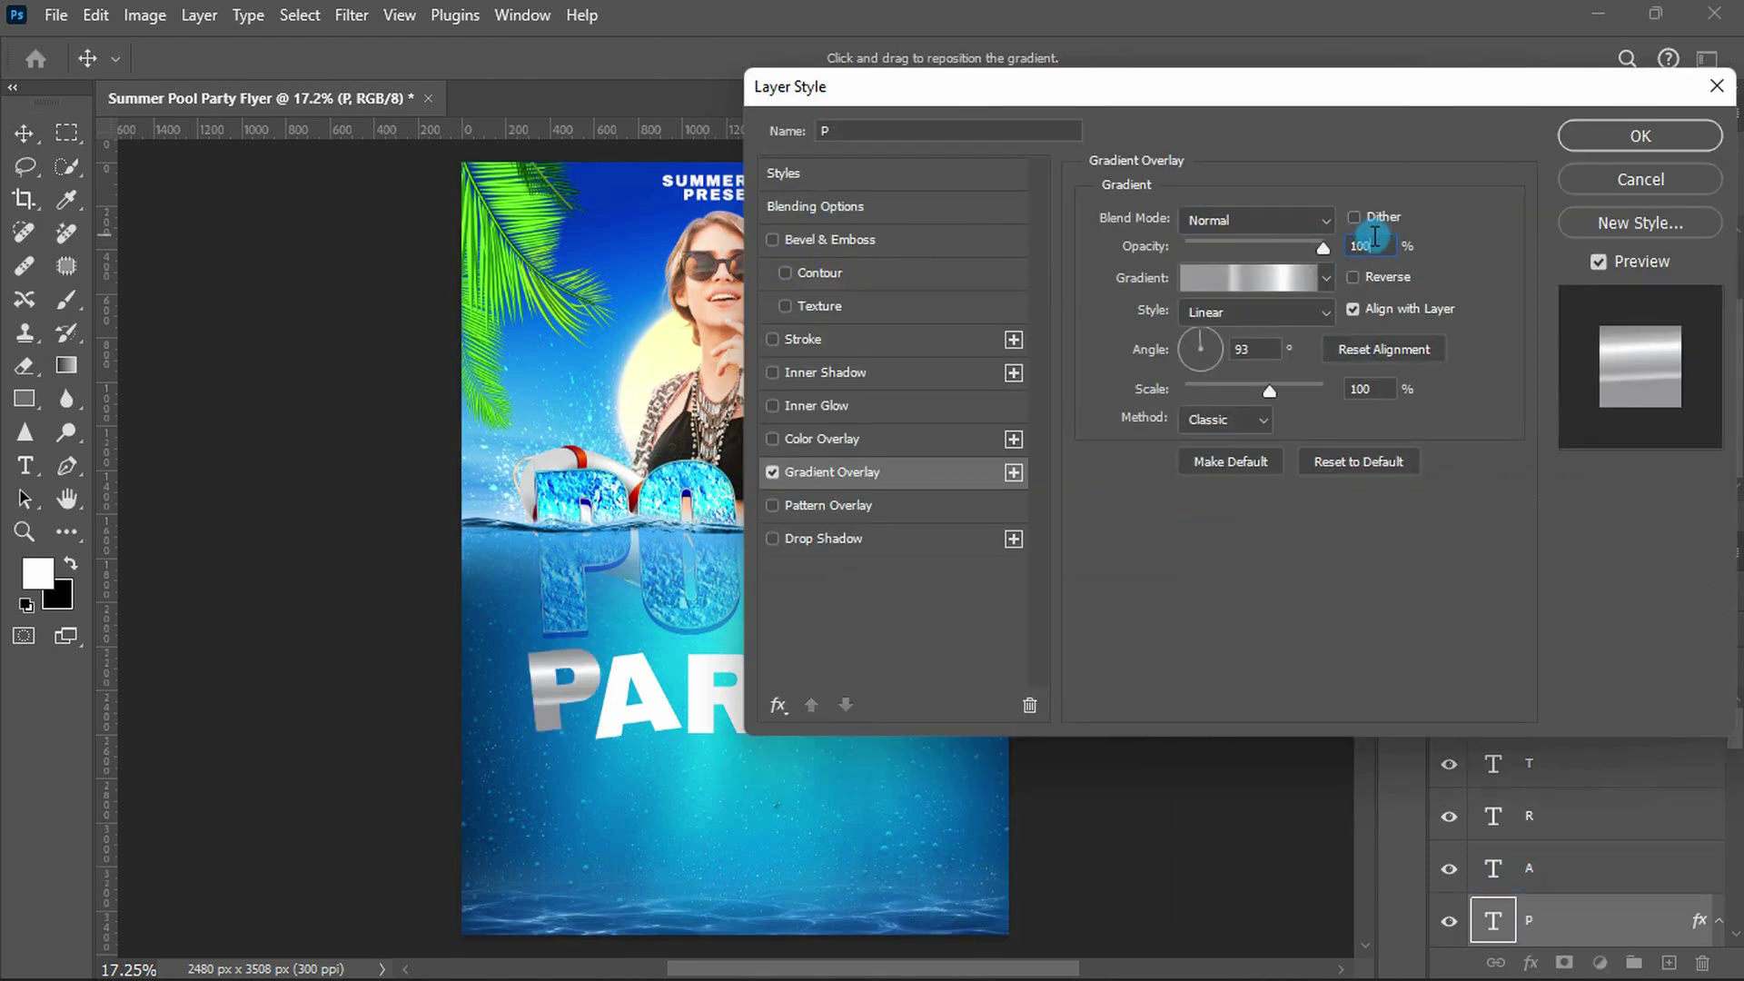
- Make the overlay a two-stop #fae822 to #00bfff gradient aligned with the layer
left_click(1288, 274)
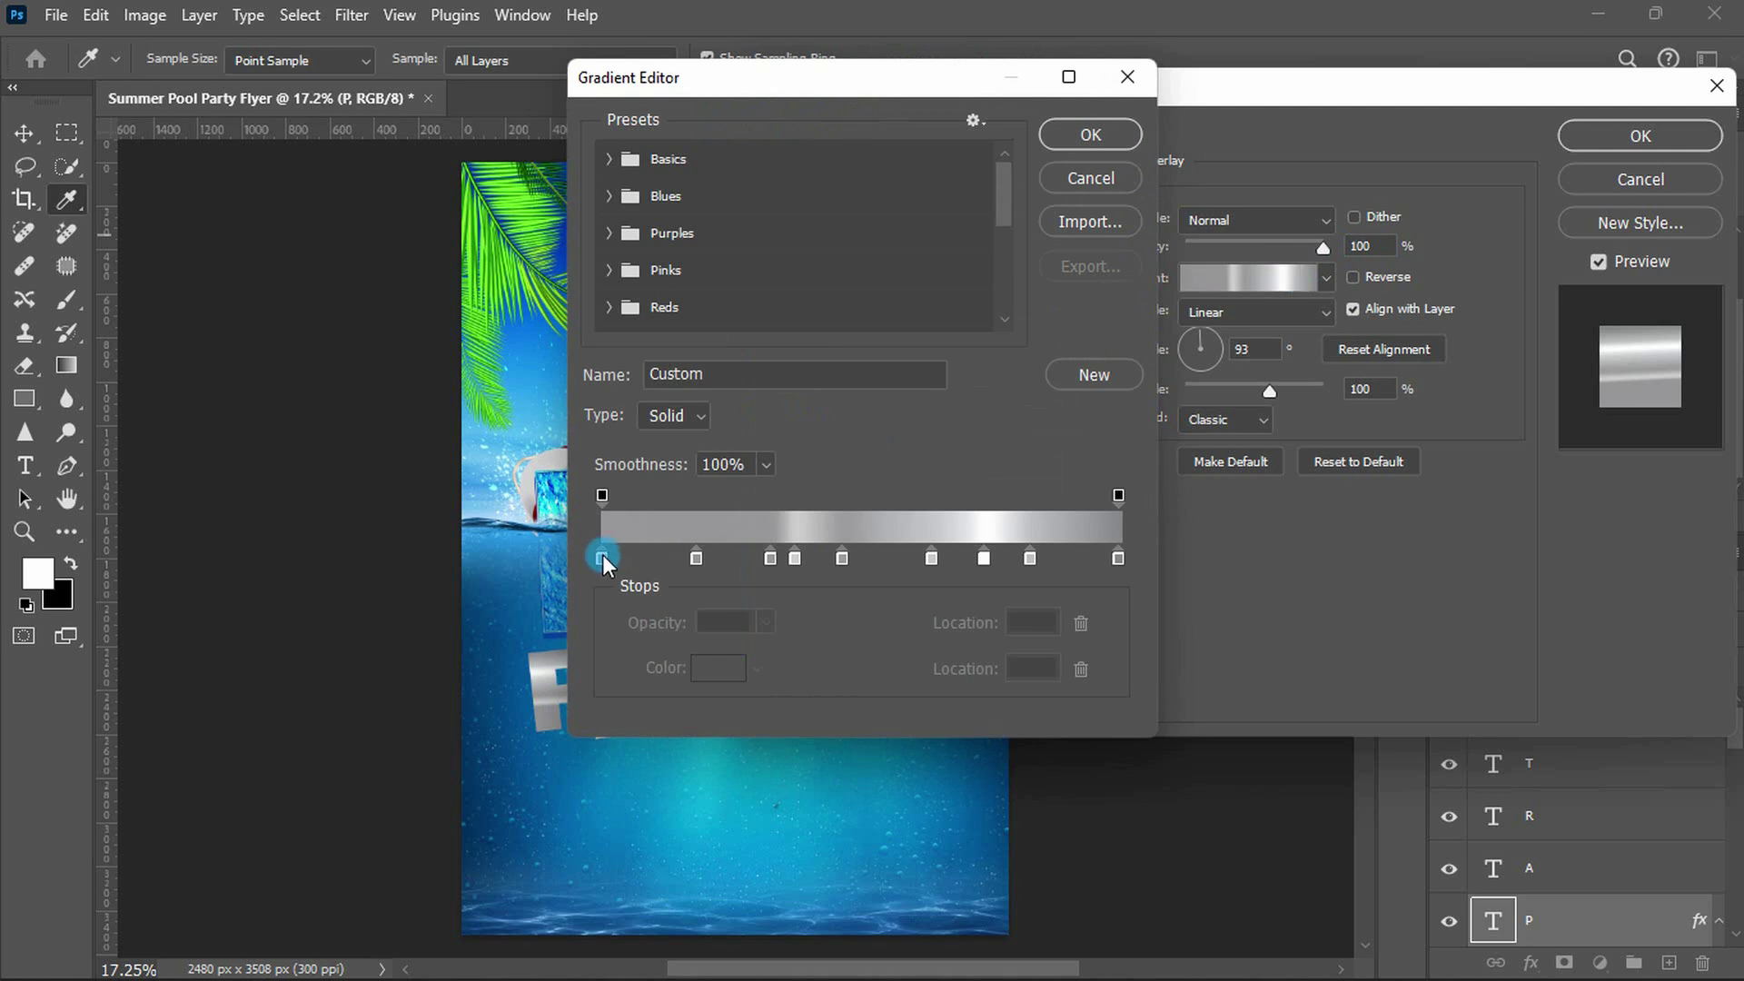
double_click(602, 556)
type("fae822")
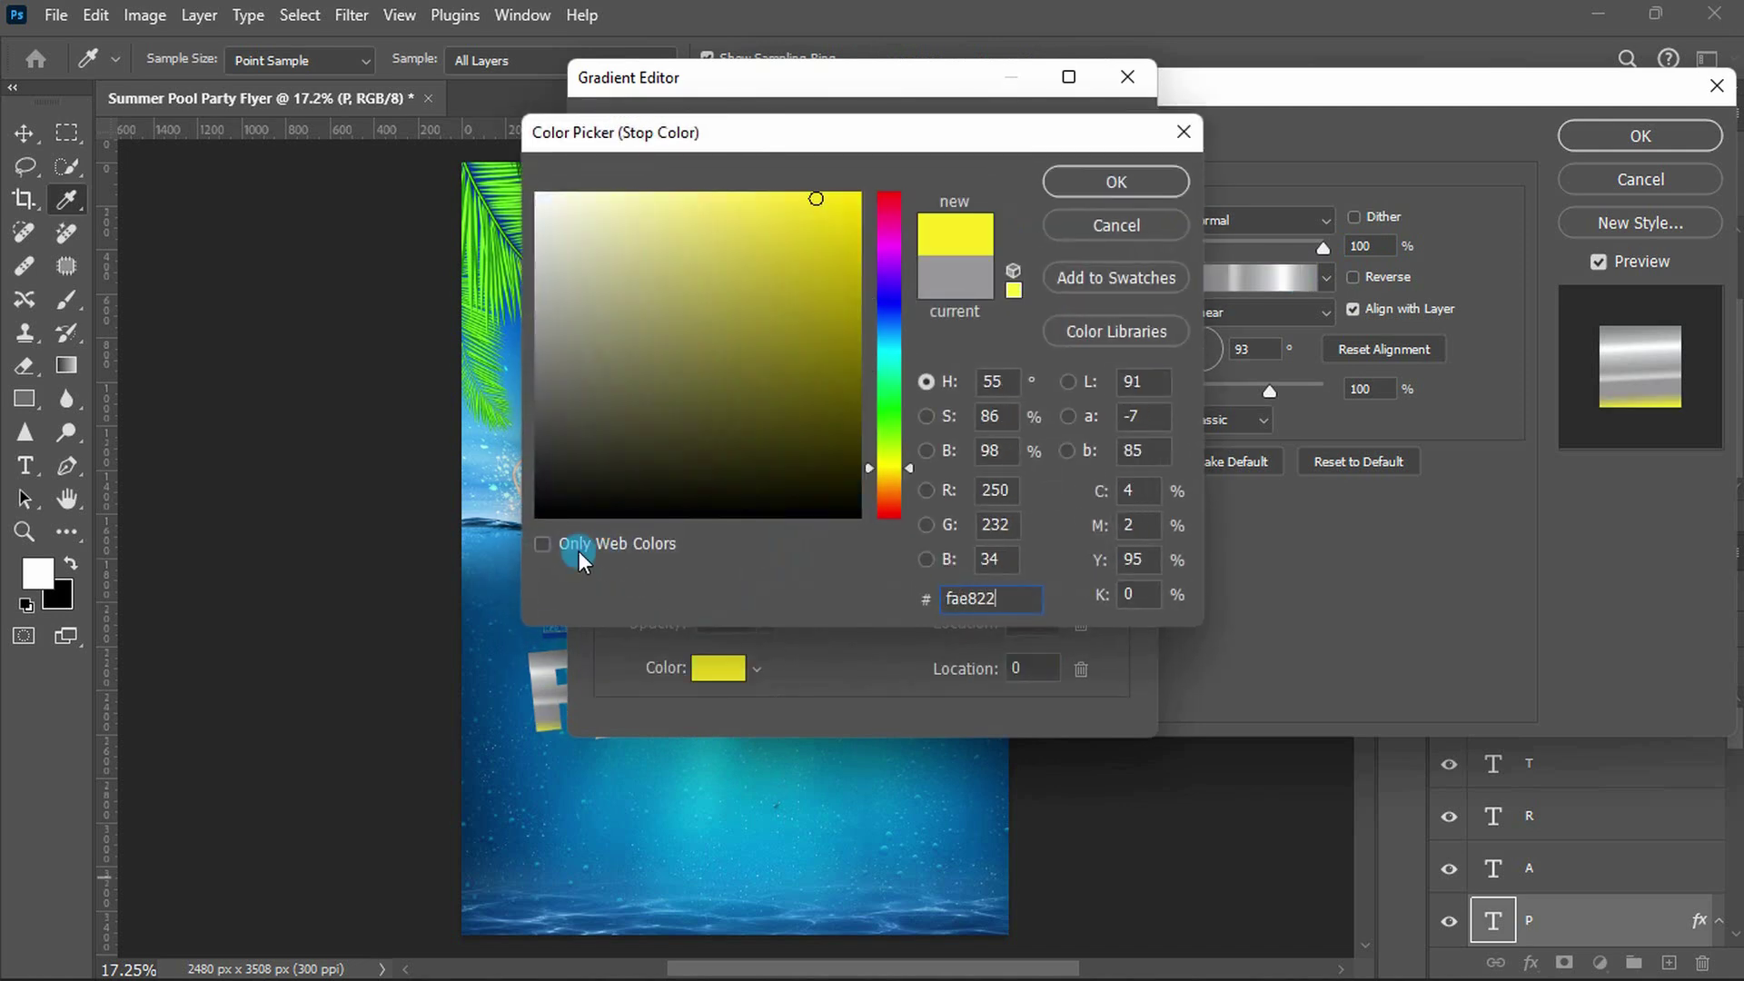
left_click(1115, 185)
mouse_move(696, 558)
left_mouse_down()
mouse_move(699, 581)
mouse_move(770, 581)
left_mouse_up()
left_click_drag(795, 558, 795, 581)
left_click_drag(842, 558, 842, 582)
left_click_drag(931, 558, 931, 581)
left_click_drag(1029, 557, 1028, 579)
double_click(1119, 556)
type("00bfff")
key("Return")
key("Return")
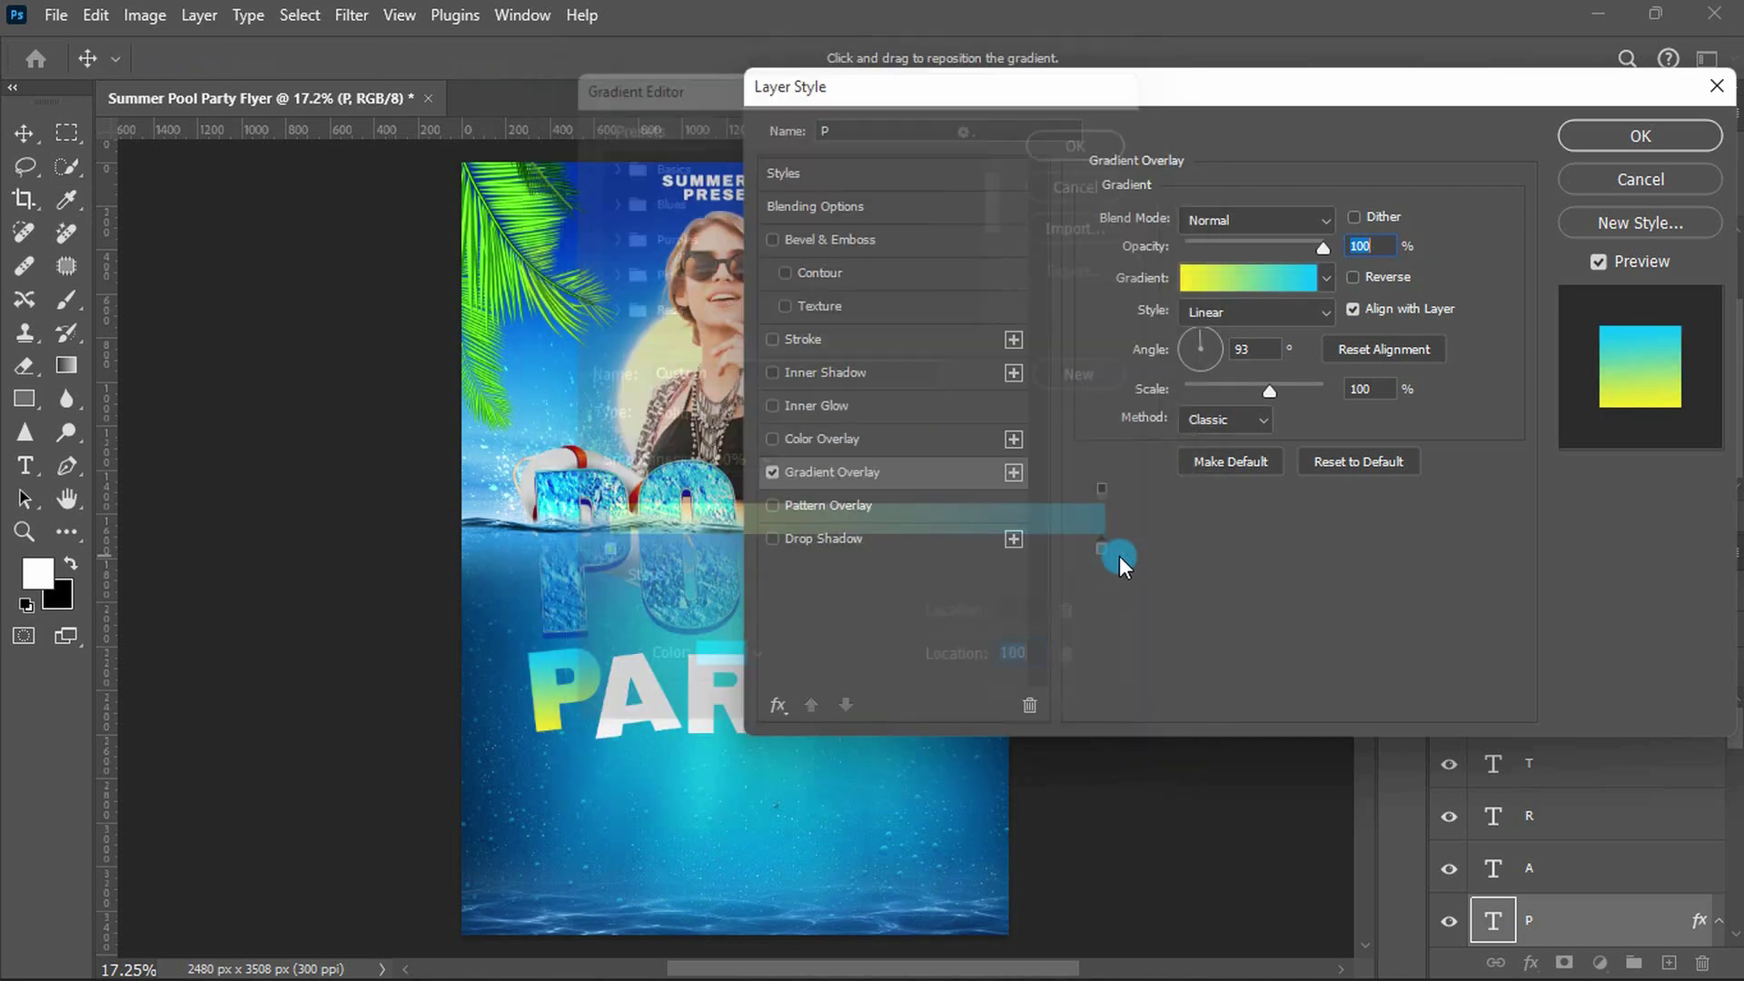
left_click(1352, 309)
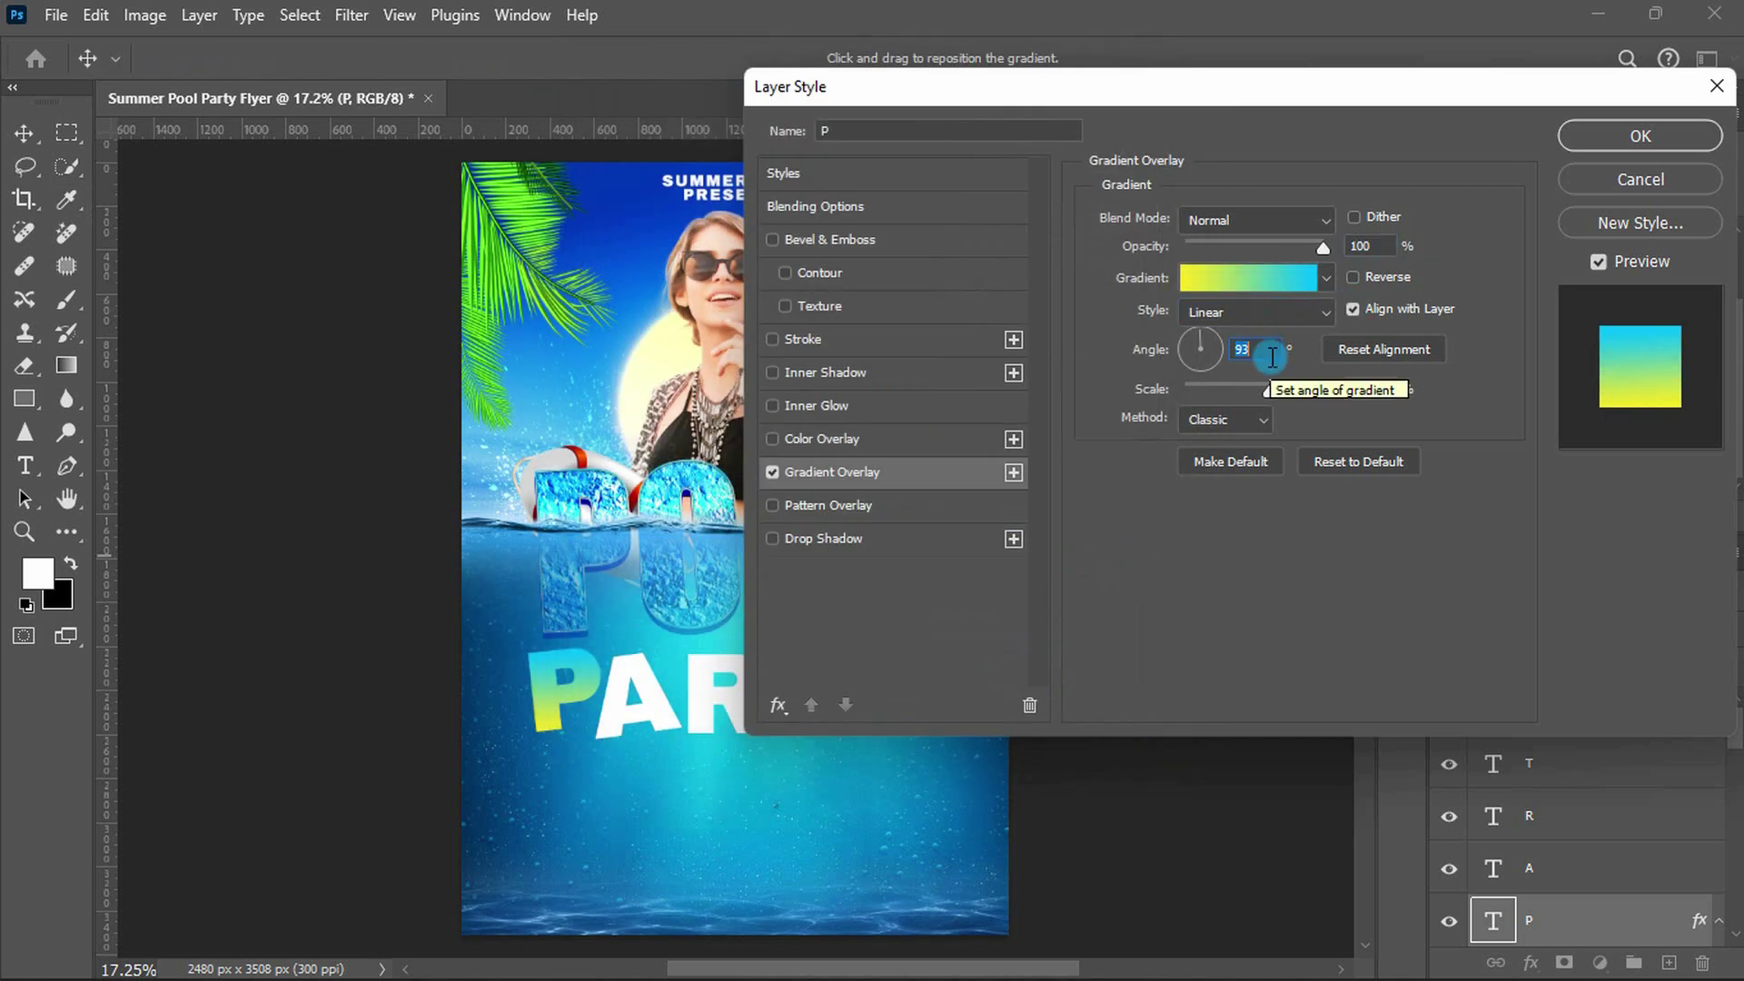
left_click(1255, 349)
type("90")
- Add a Soft Light inner shadow at 85% with a linear contour and apply the style
left_click(942, 377)
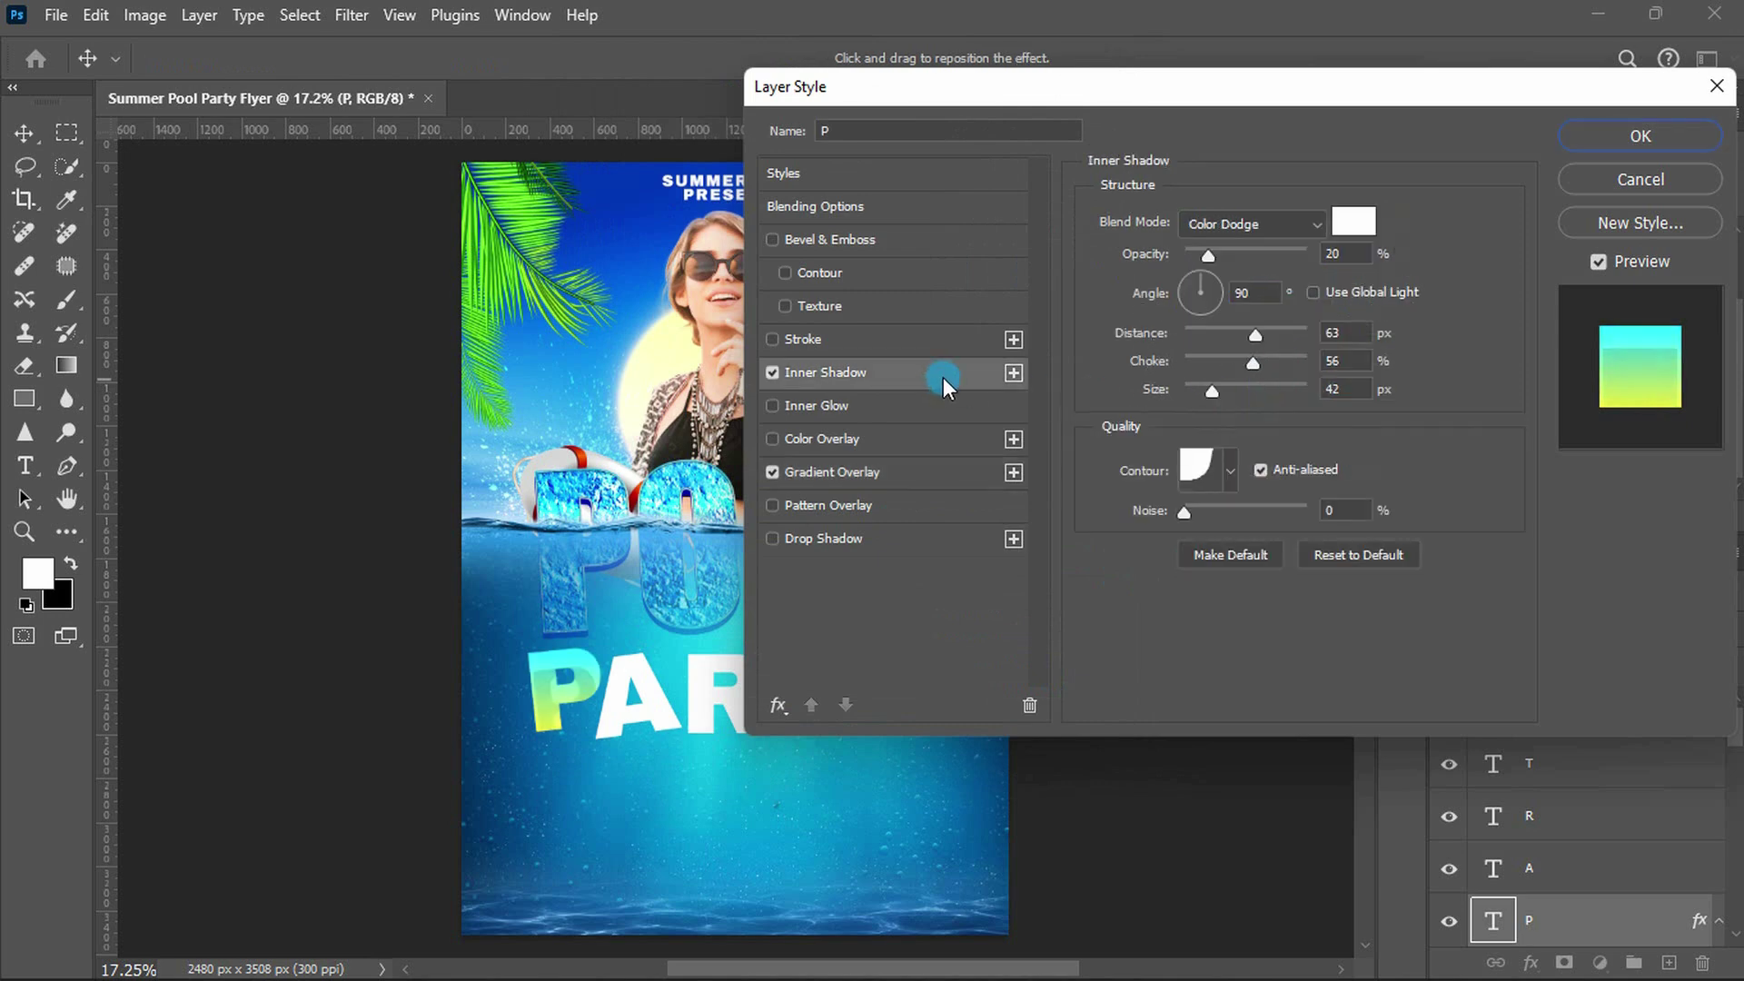
left_click(1278, 229)
left_click(1272, 596)
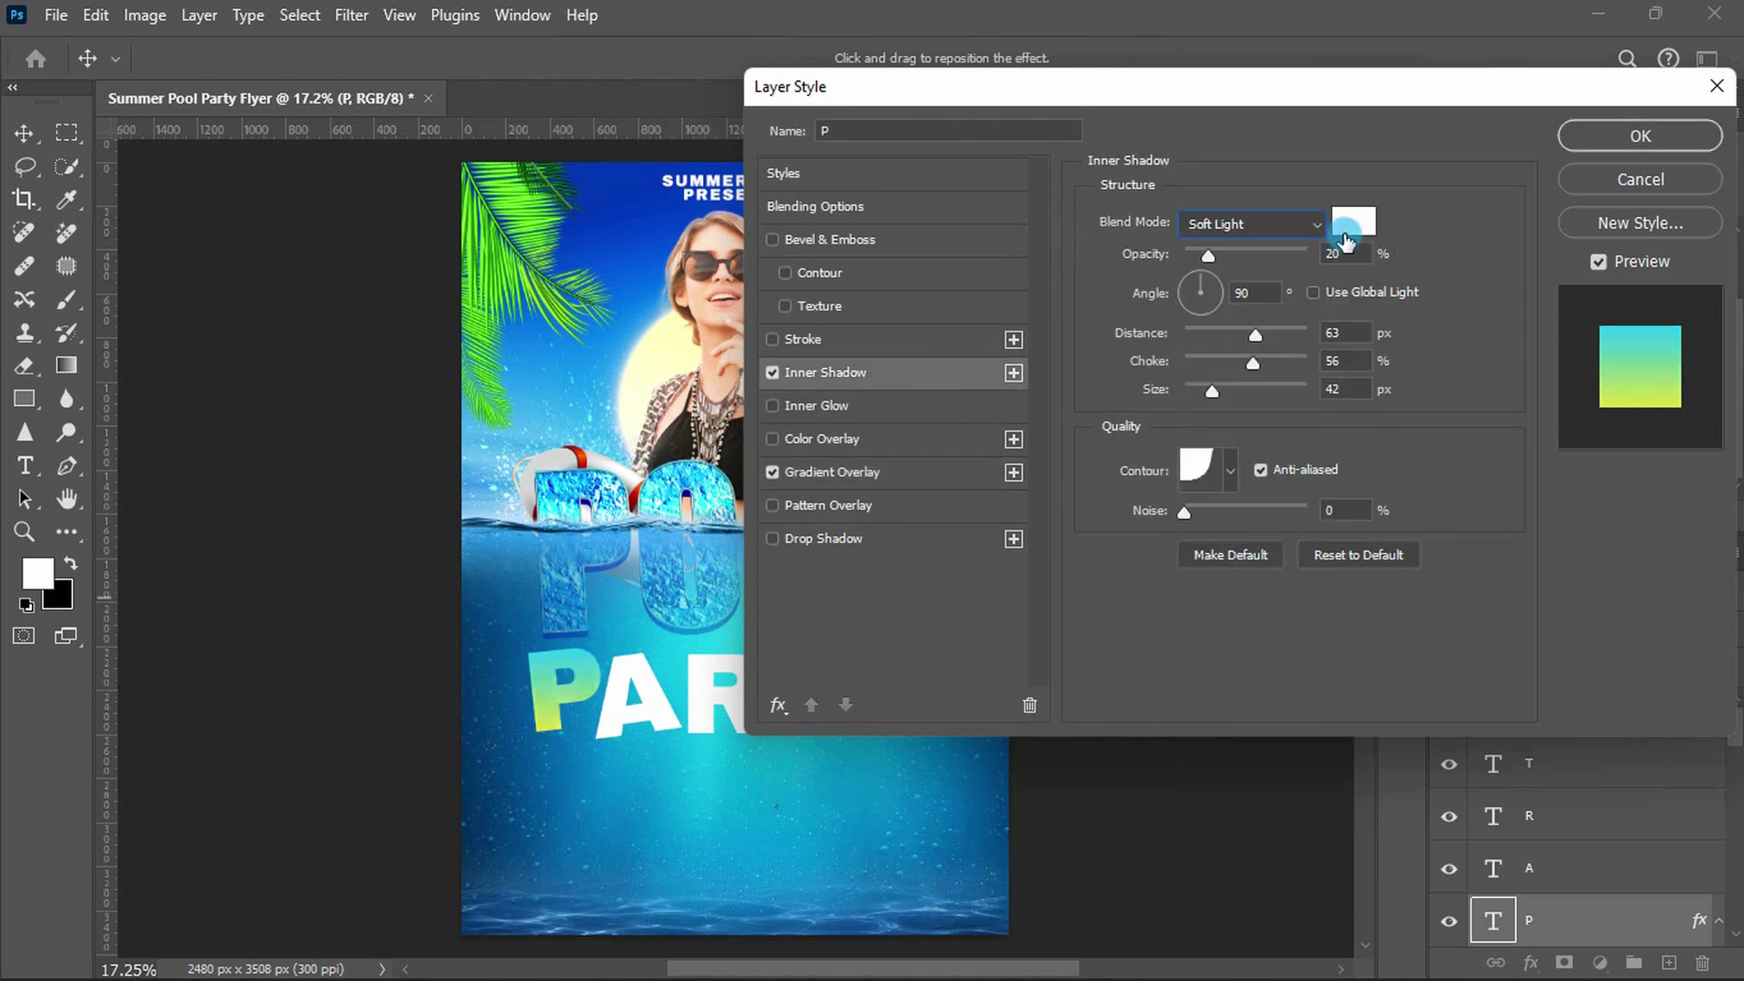
left_click(1348, 227)
left_click(1232, 293)
type("180")
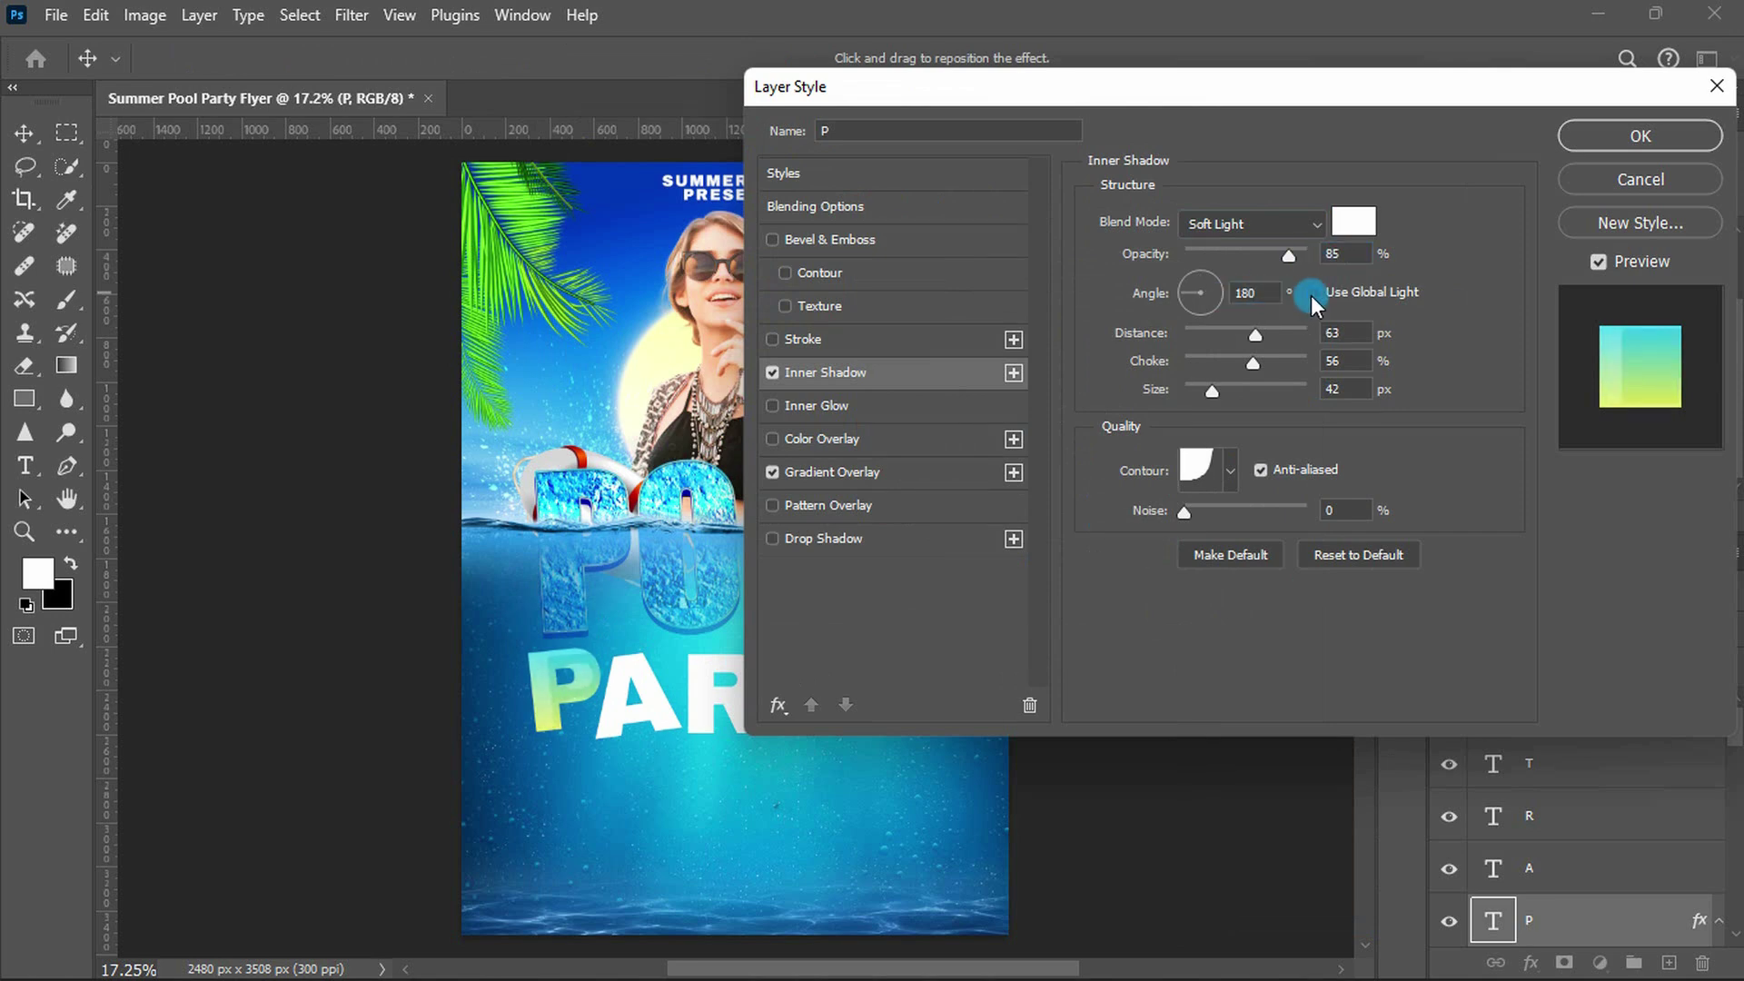
left_click(1356, 383)
left_click(1233, 472)
left_click(1070, 530)
left_click(1232, 469)
key("Return")
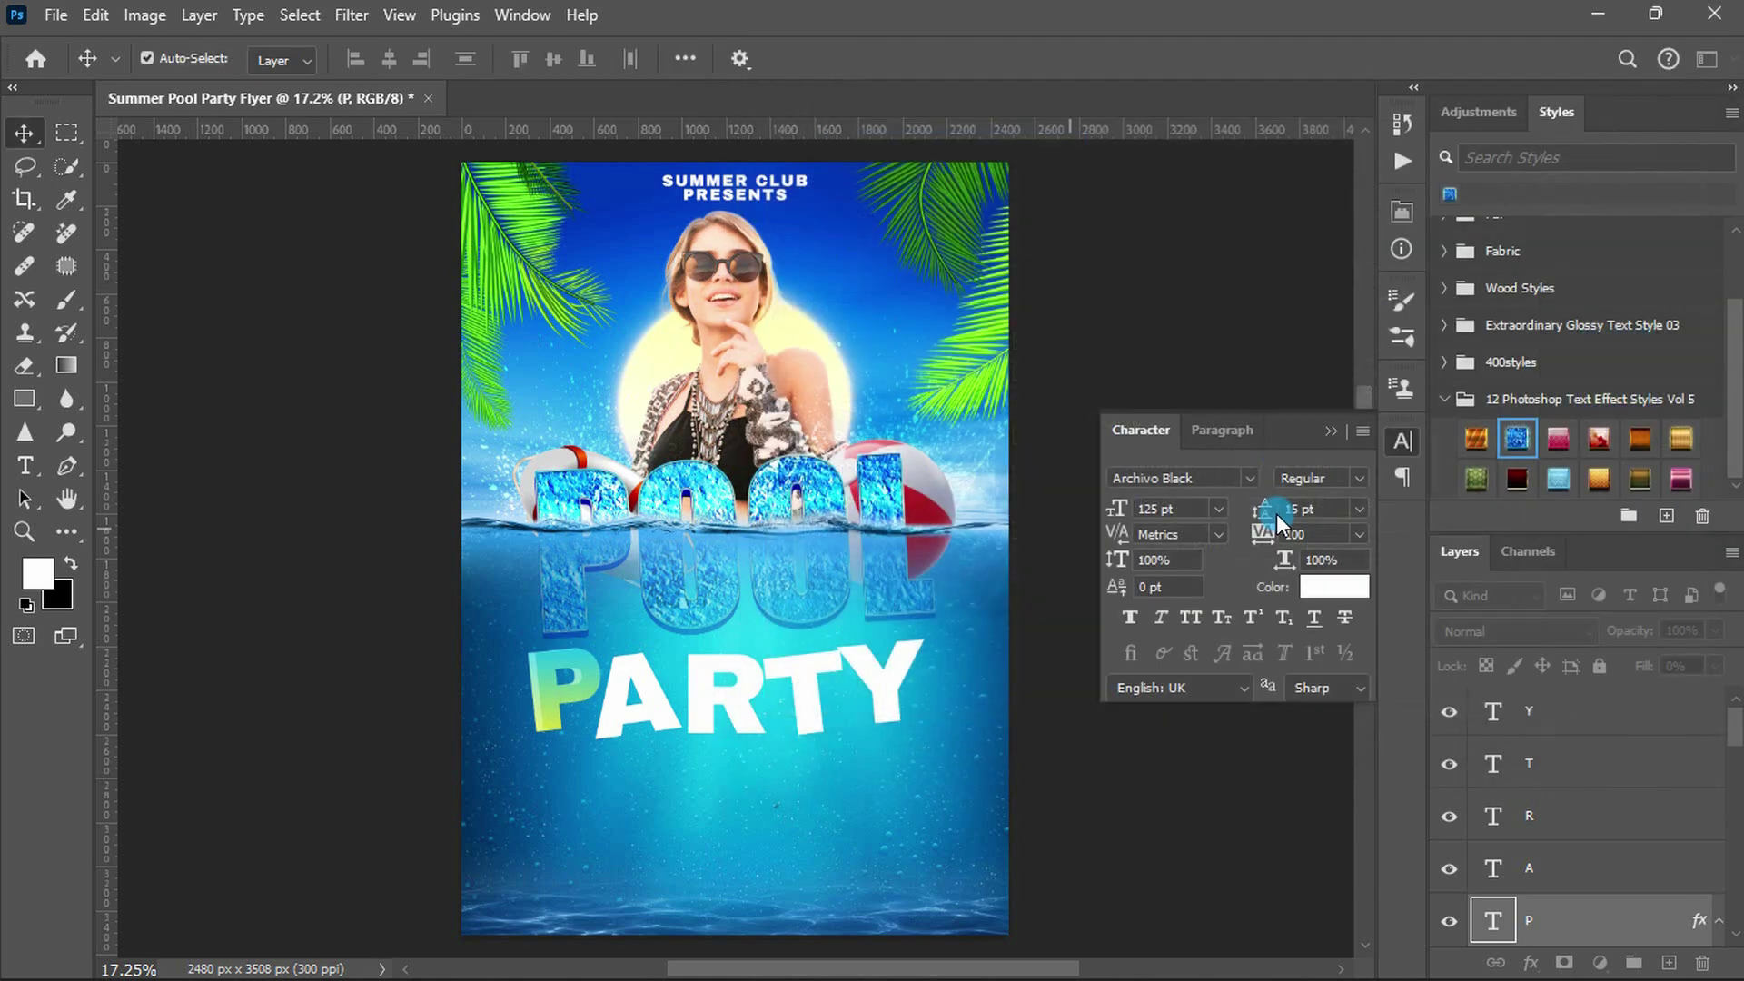
- Copy the P's layer style and paste it onto the A, R, T and Y layers
right_click(1636, 921)
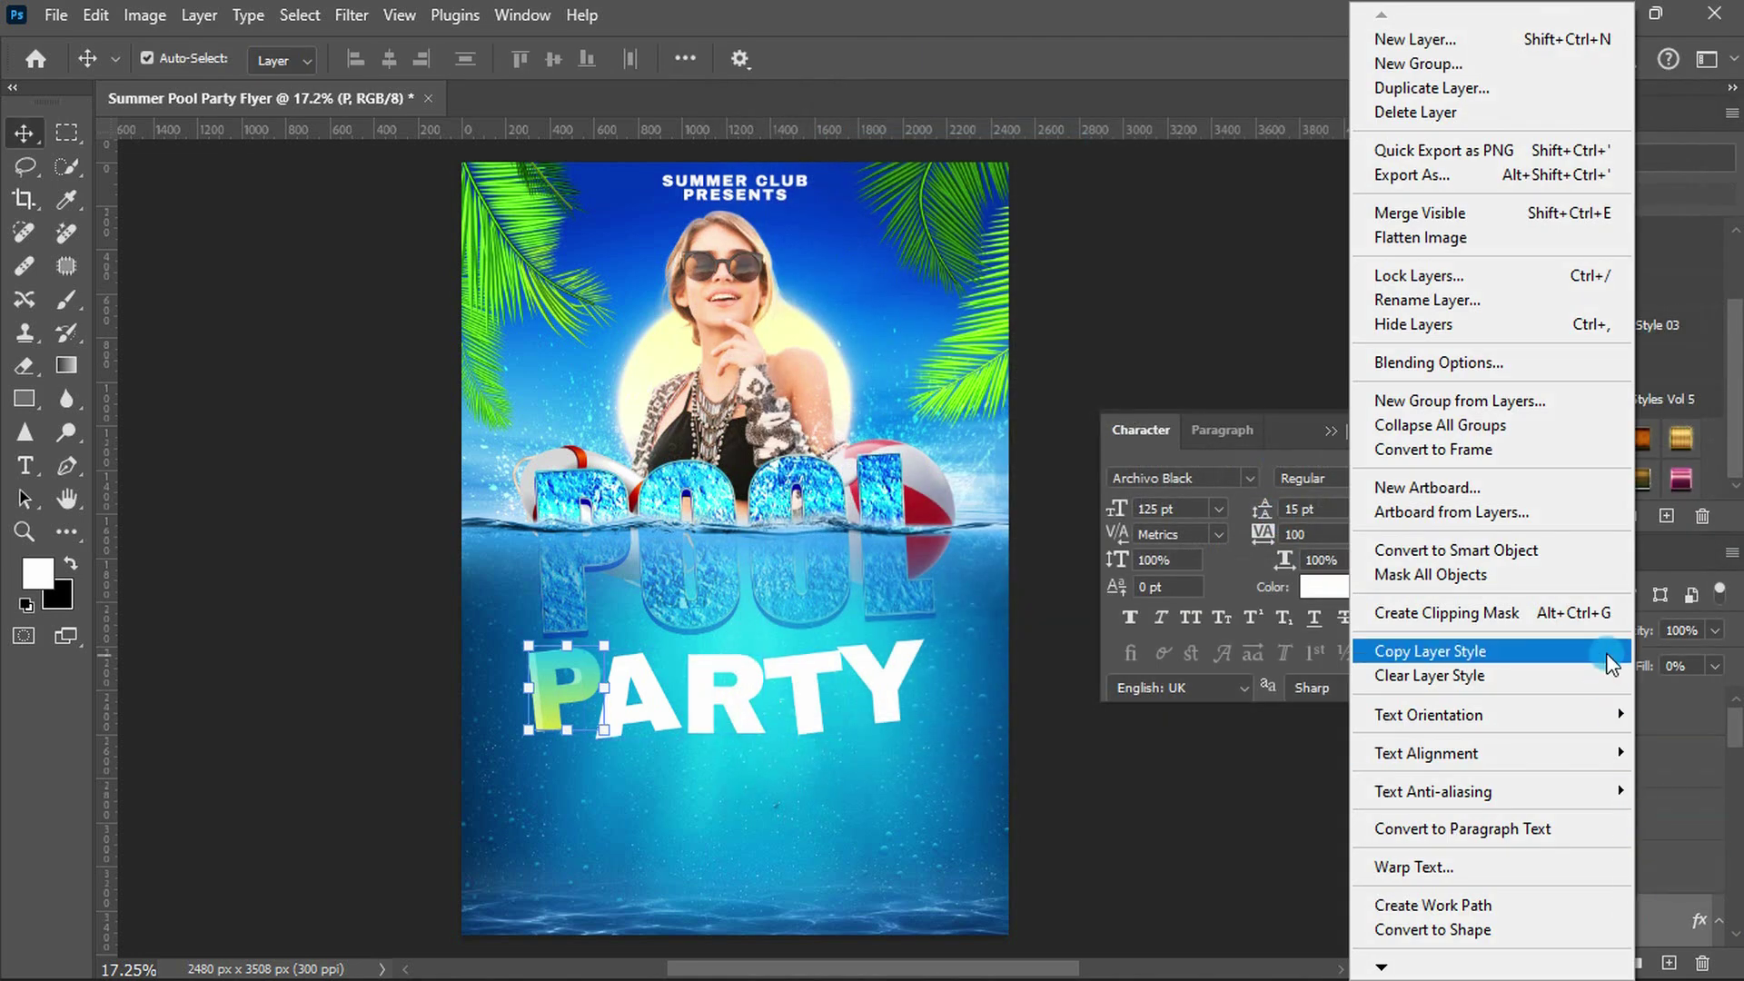
left_click(1429, 651)
left_click(1617, 876)
left_click(1614, 709, "shift")
right_click(1614, 704)
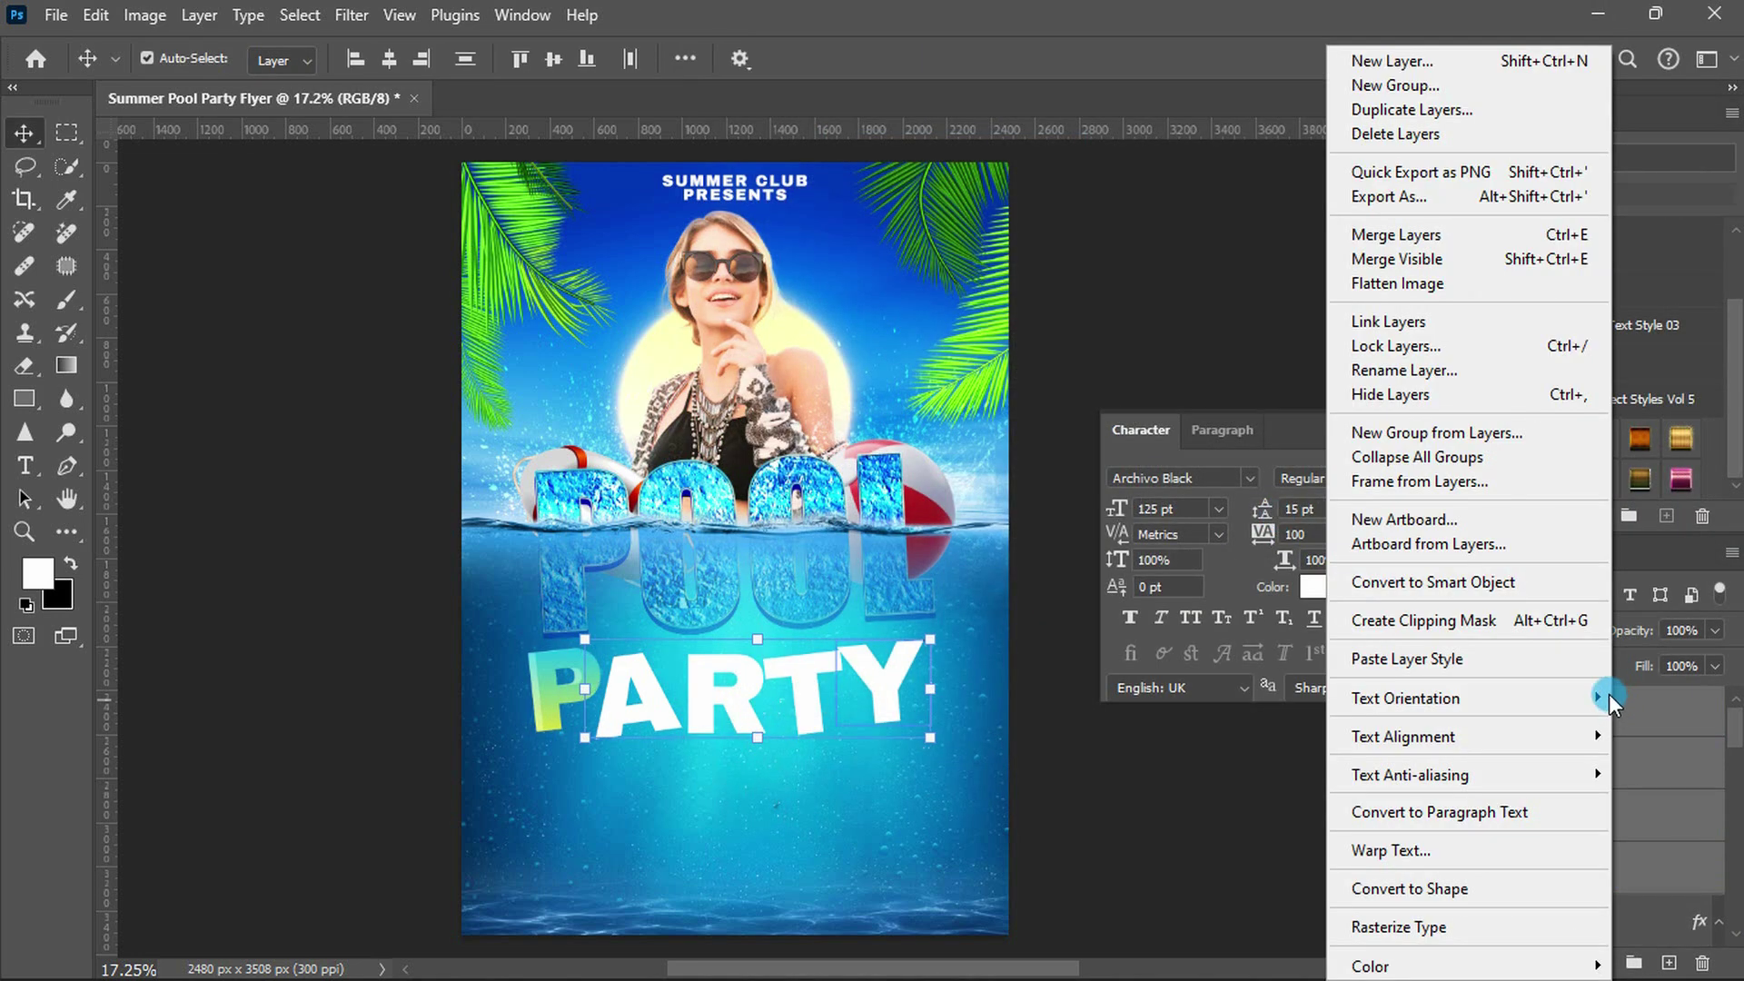
left_click(1600, 660)
- Confirm the A's gradient overlay and enter 45 in the R's gradient overlay settings
scroll(1595, 790, "down", 3)
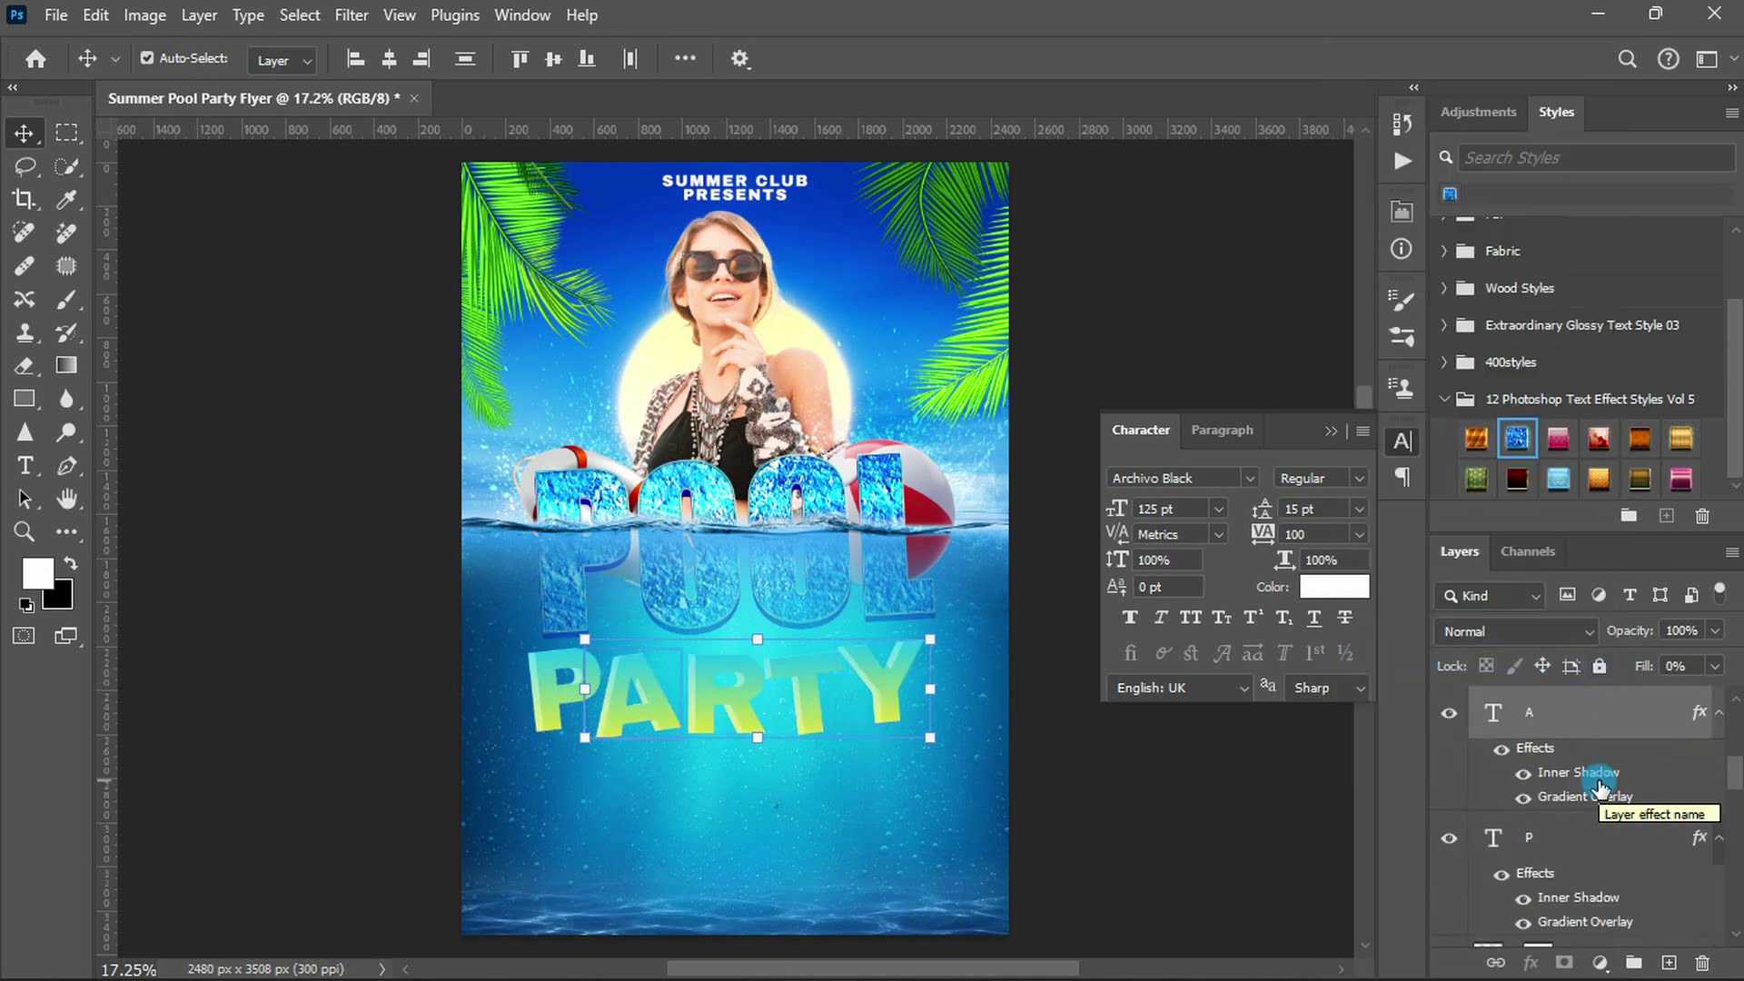
double_click(1595, 799)
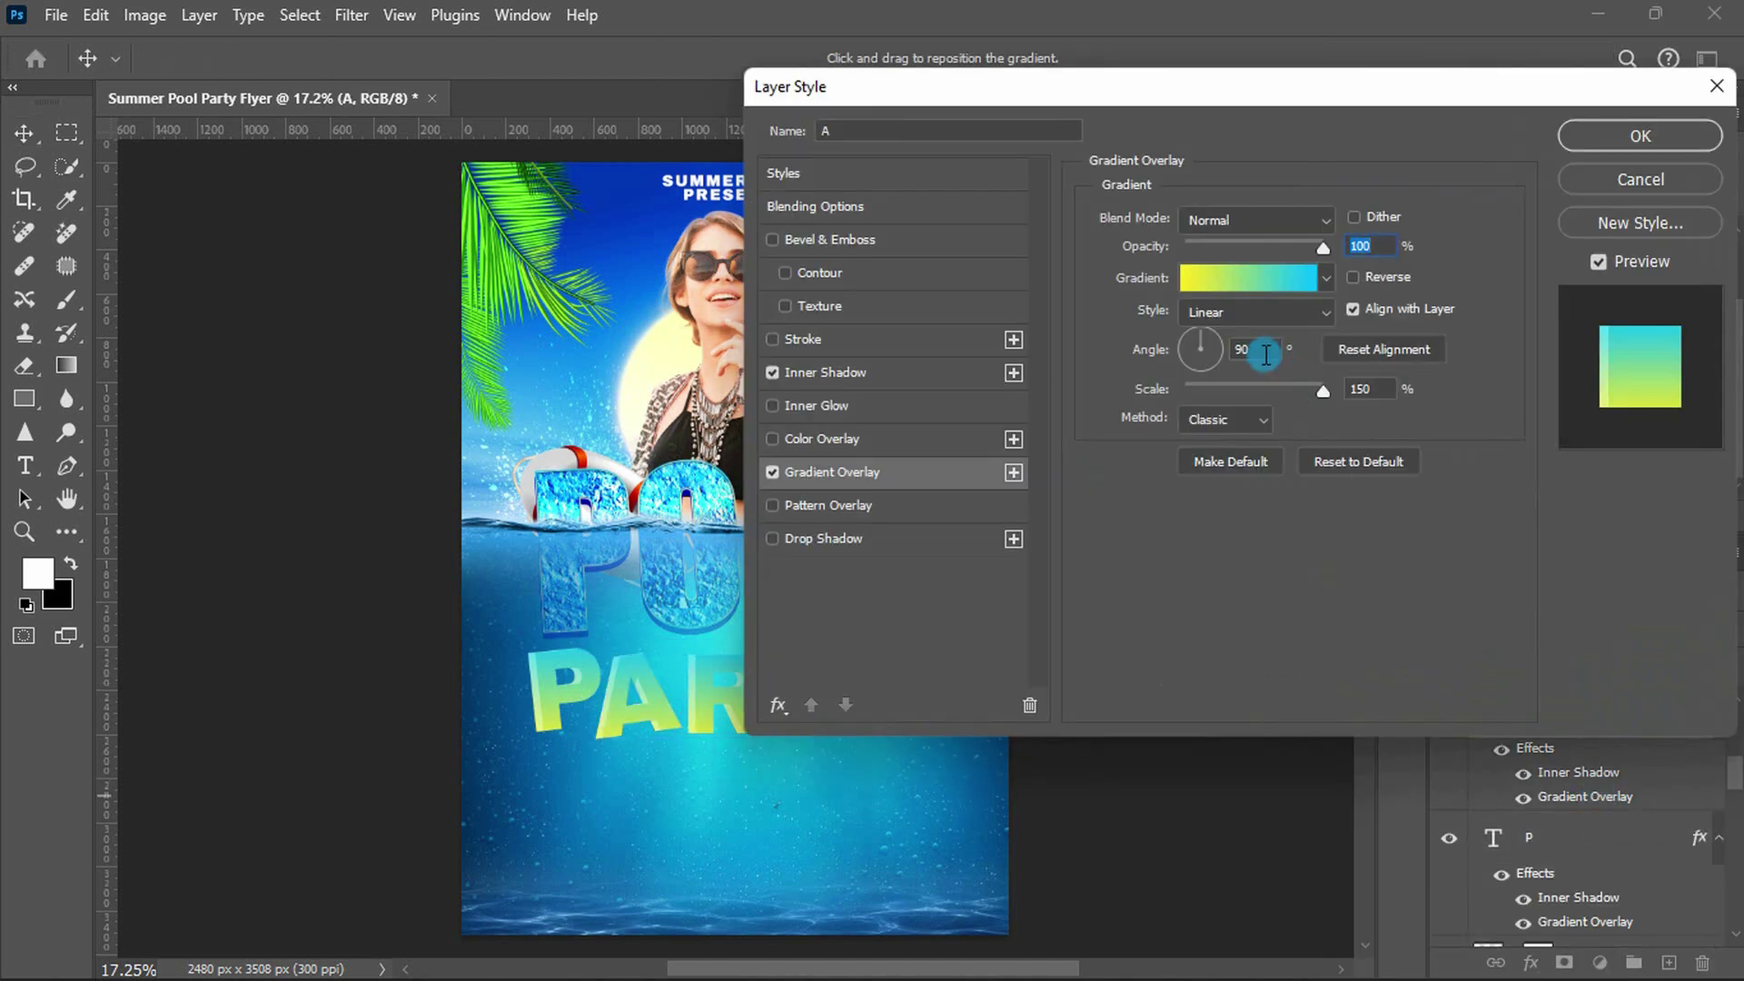
key("Return")
left_click(1582, 805)
double_click(1581, 799)
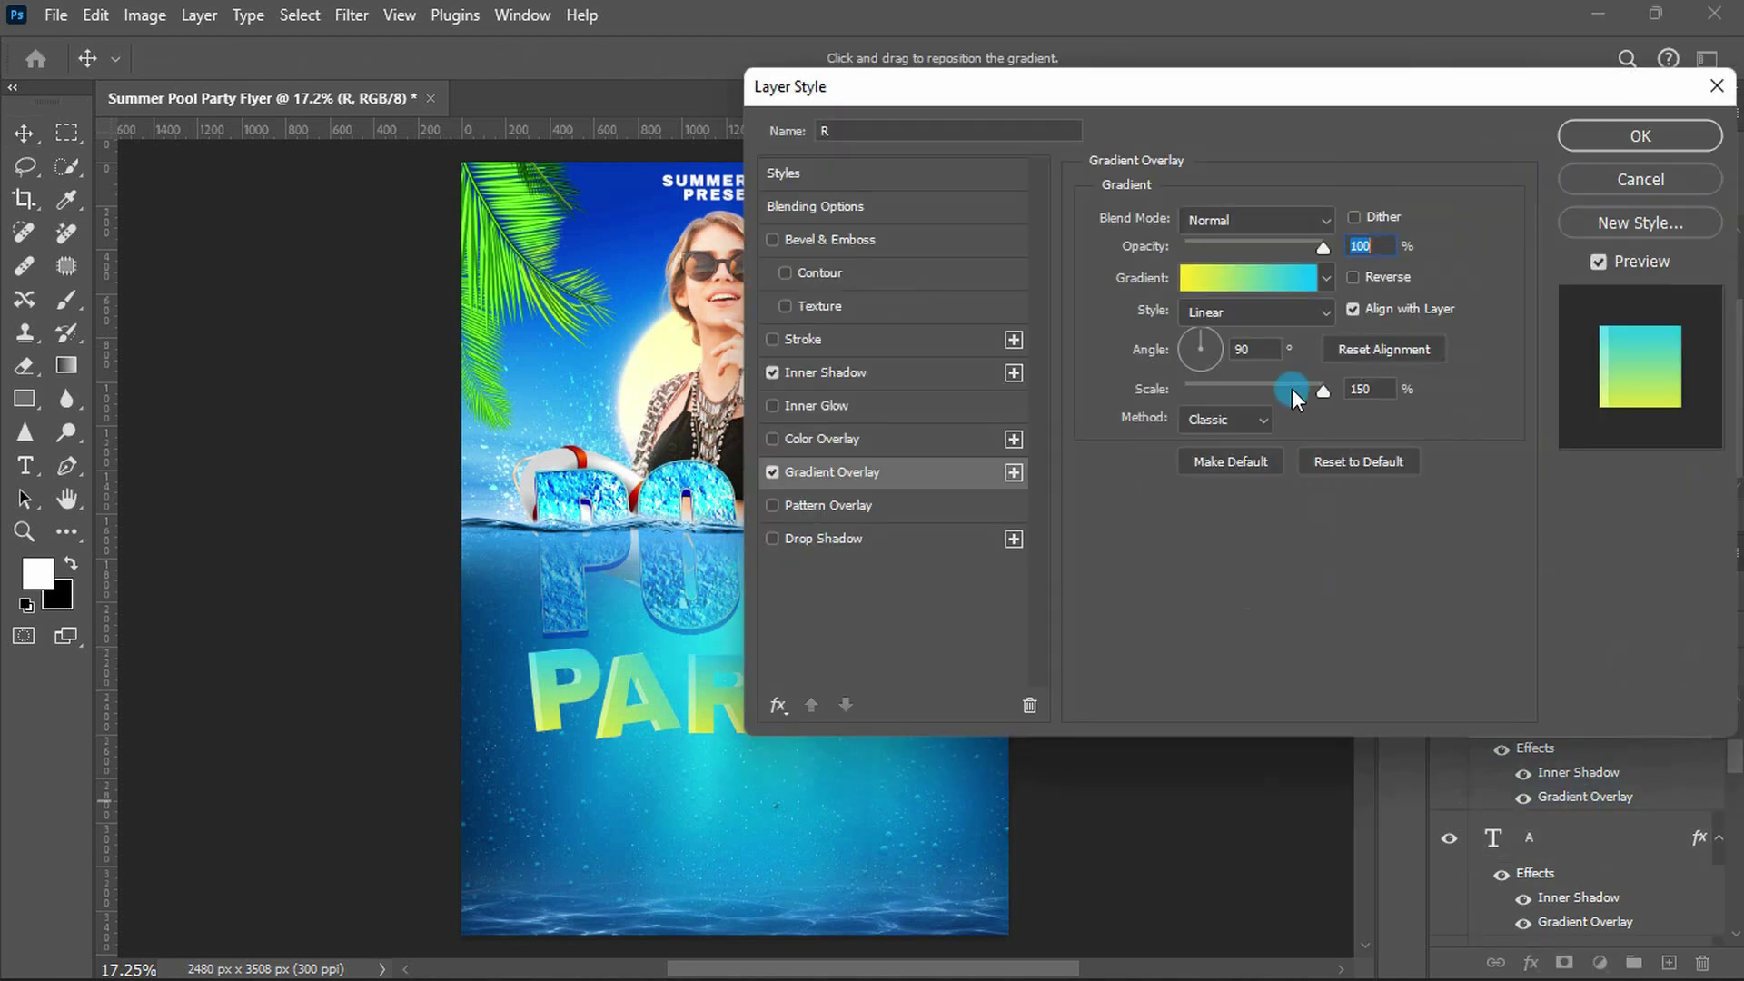
type("45")
key("Return")
- Reopen and reapply the gradient overlay settings on the T and Y letters
scroll(1596, 800, "up", 2)
left_click(1596, 799)
double_click(1596, 799)
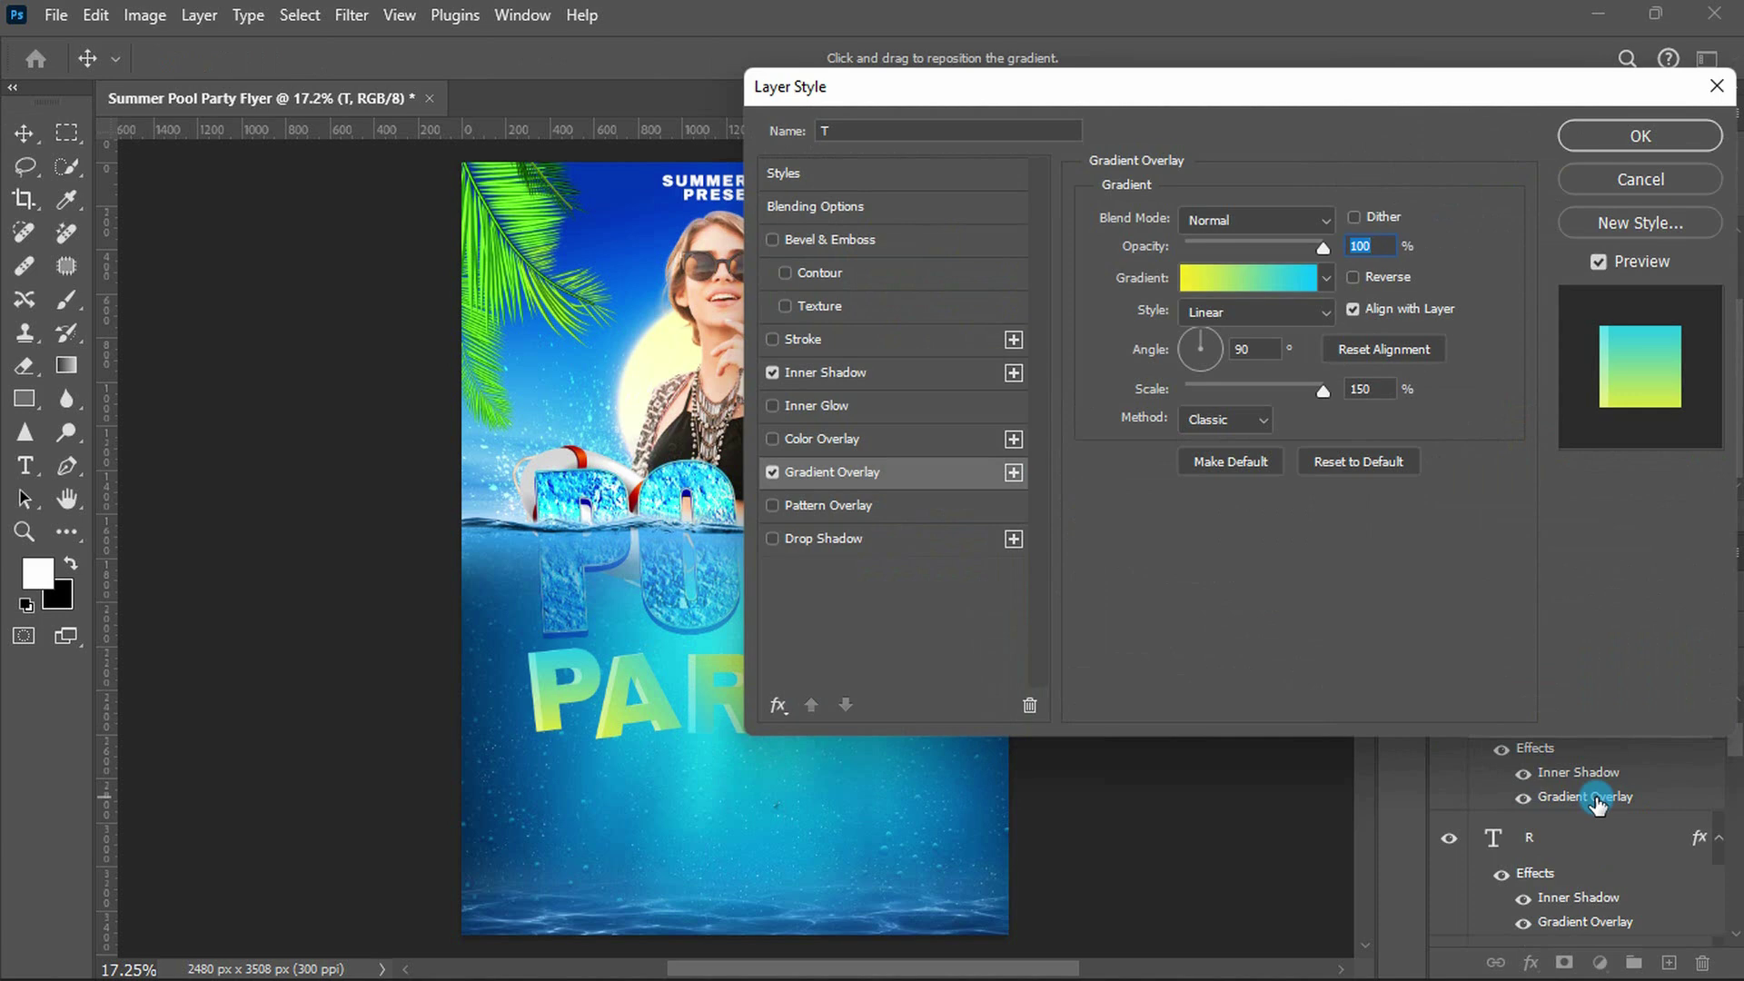
key("Return")
scroll(1593, 797, "up", 2)
left_click(1591, 796)
double_click(1591, 798)
key("Return")
scroll(1596, 772, "down", 5)
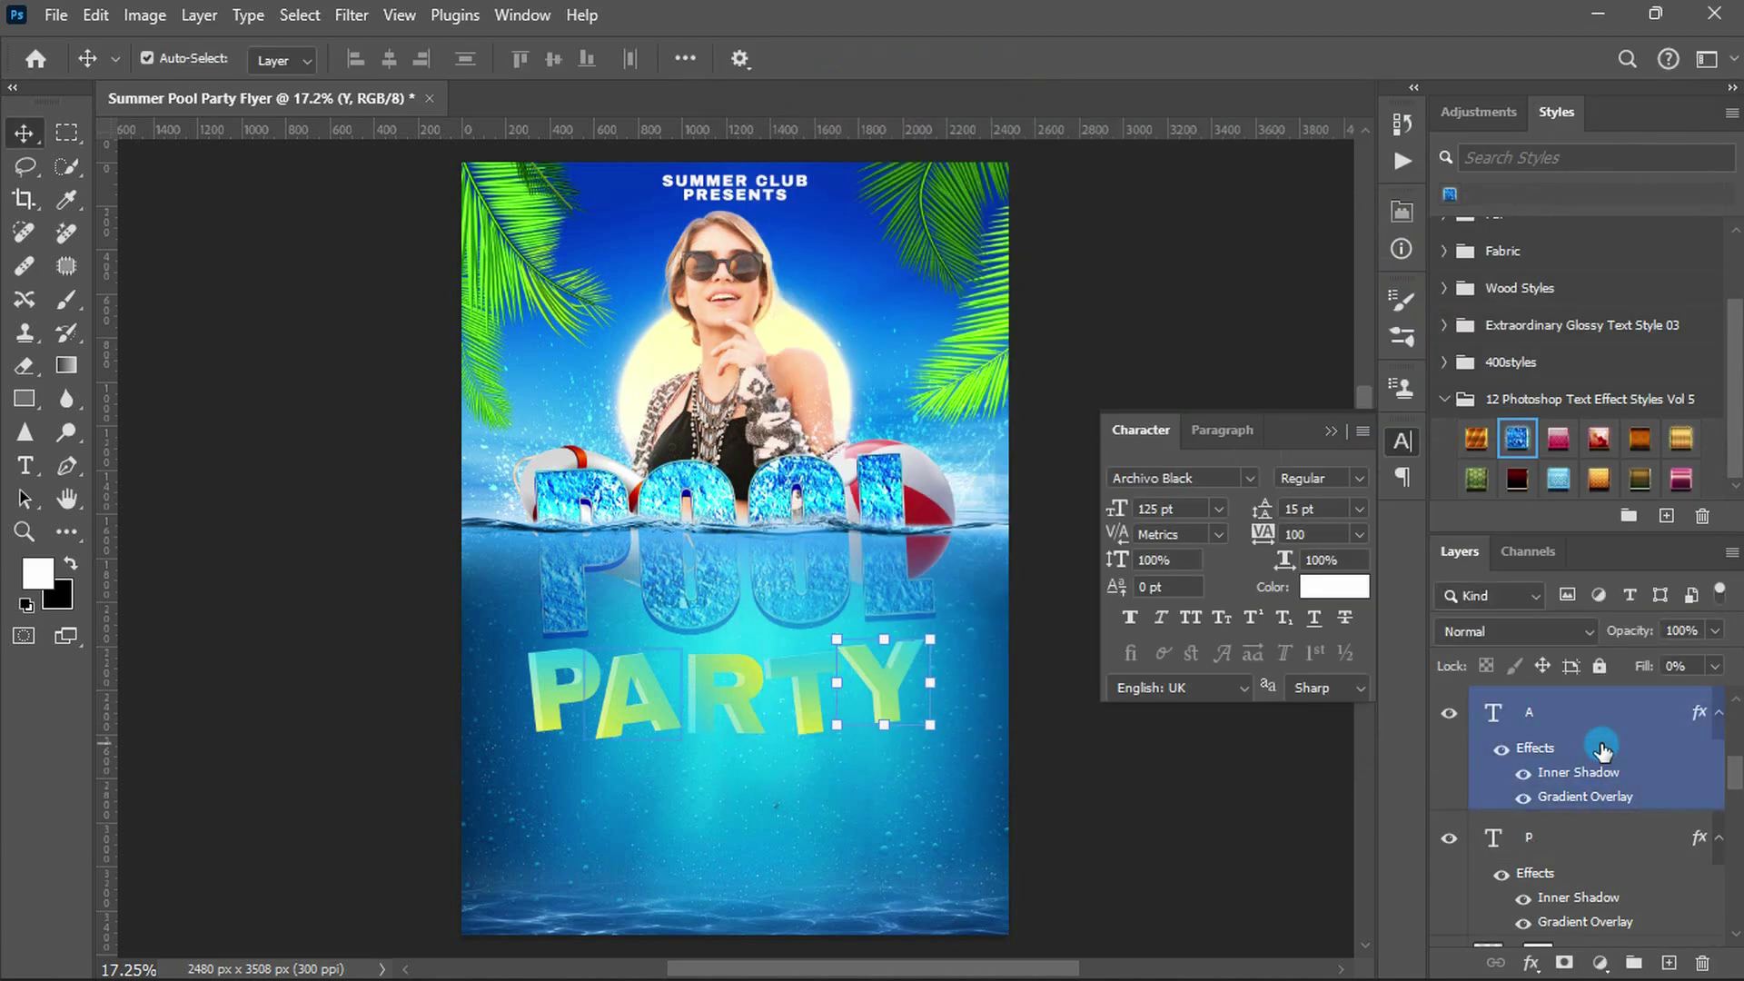
- Group the five PARTY letter layers and set the group to 90% opacity
left_click(1712, 840, "shift")
left_click(1633, 961)
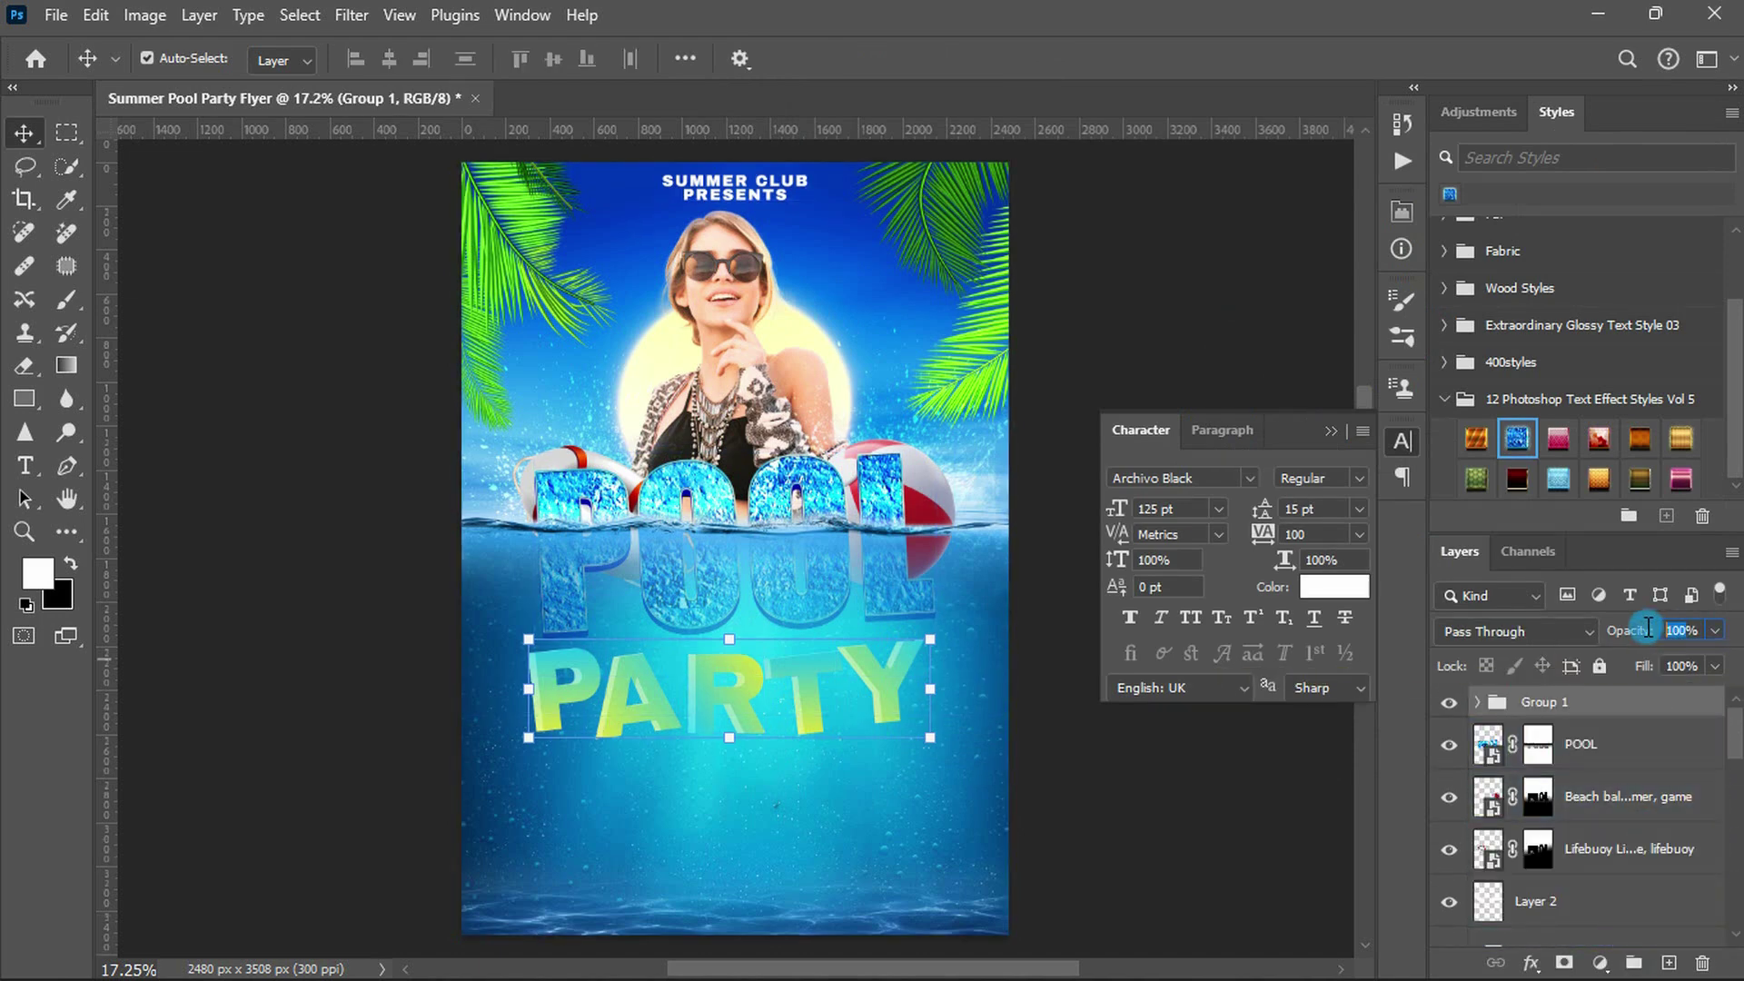
type("90")
key("Return")
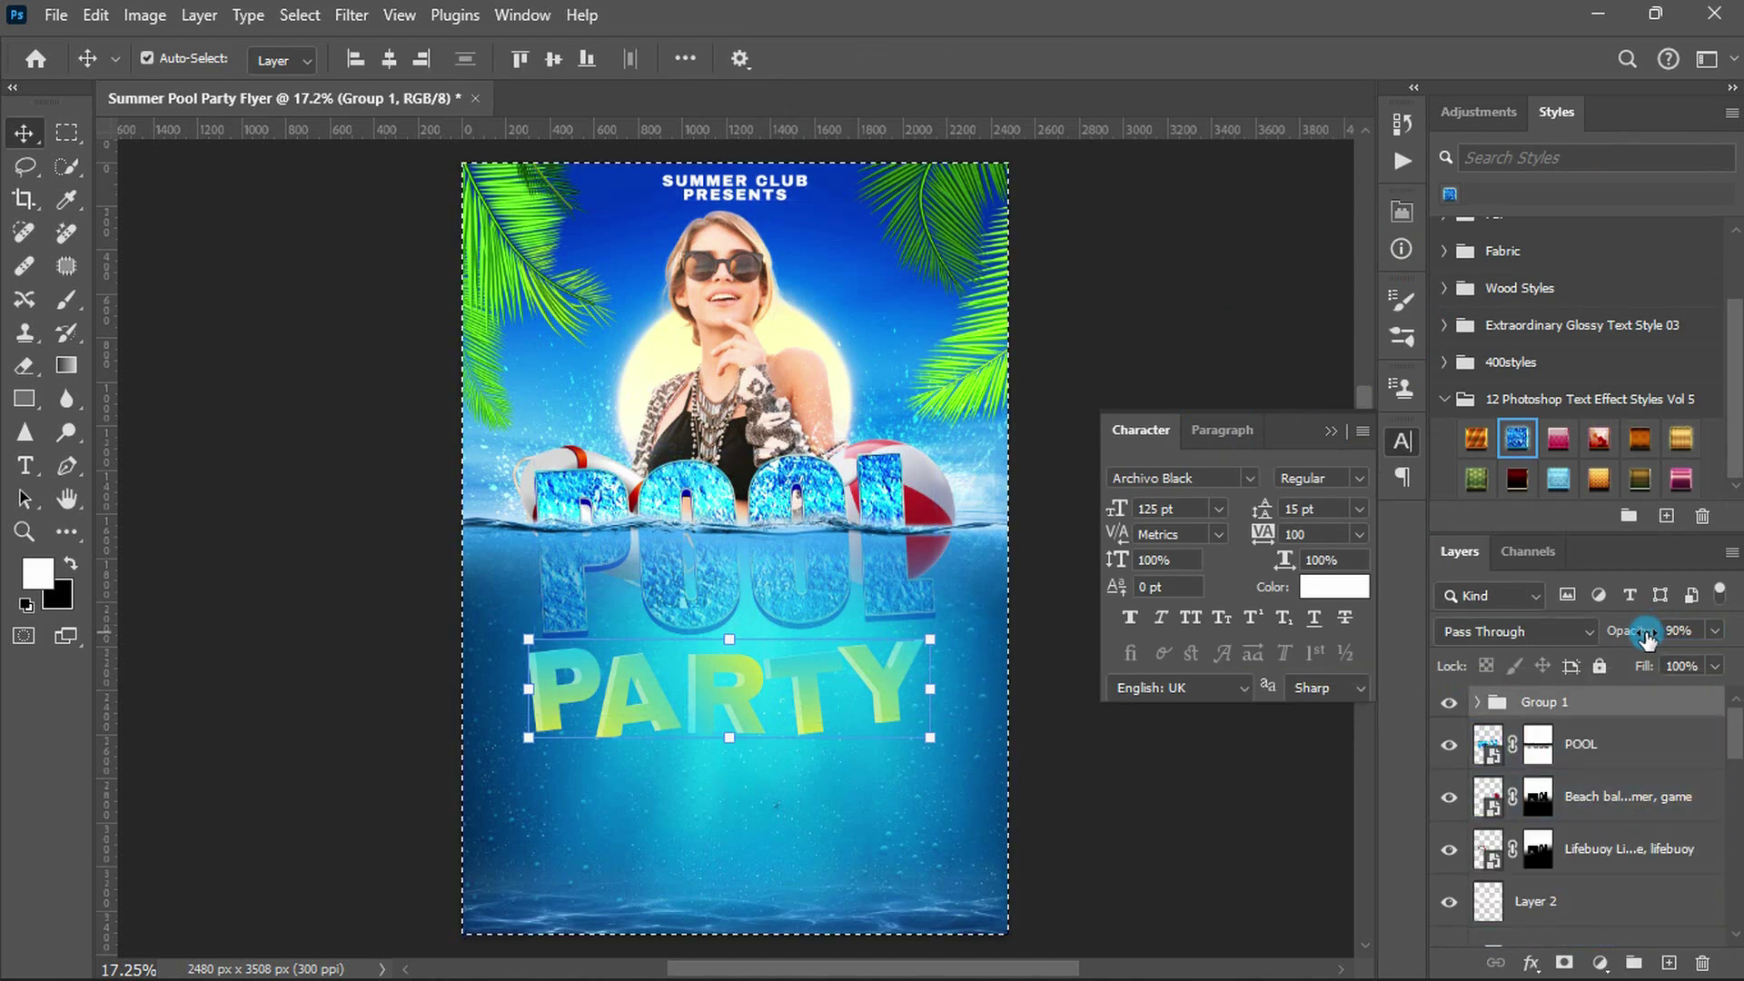
left_click(18, 469)
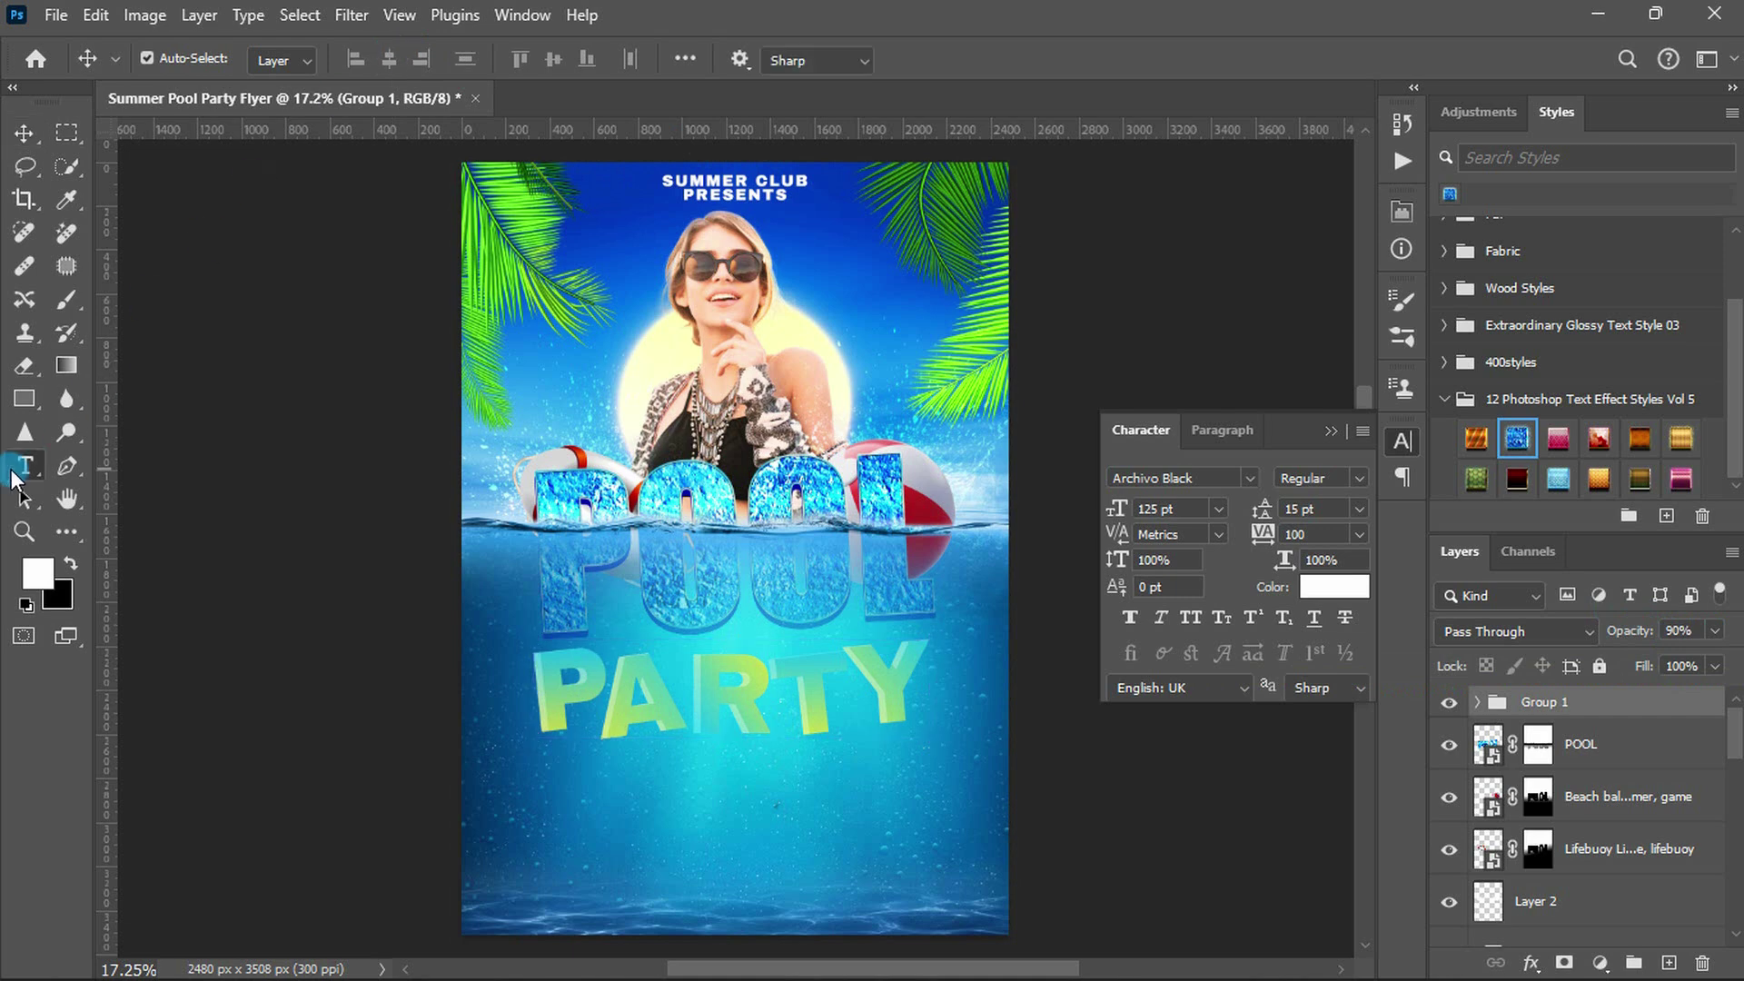
- Type 'Summer' in the Charlotte script font with tracking 0
left_click(672, 779)
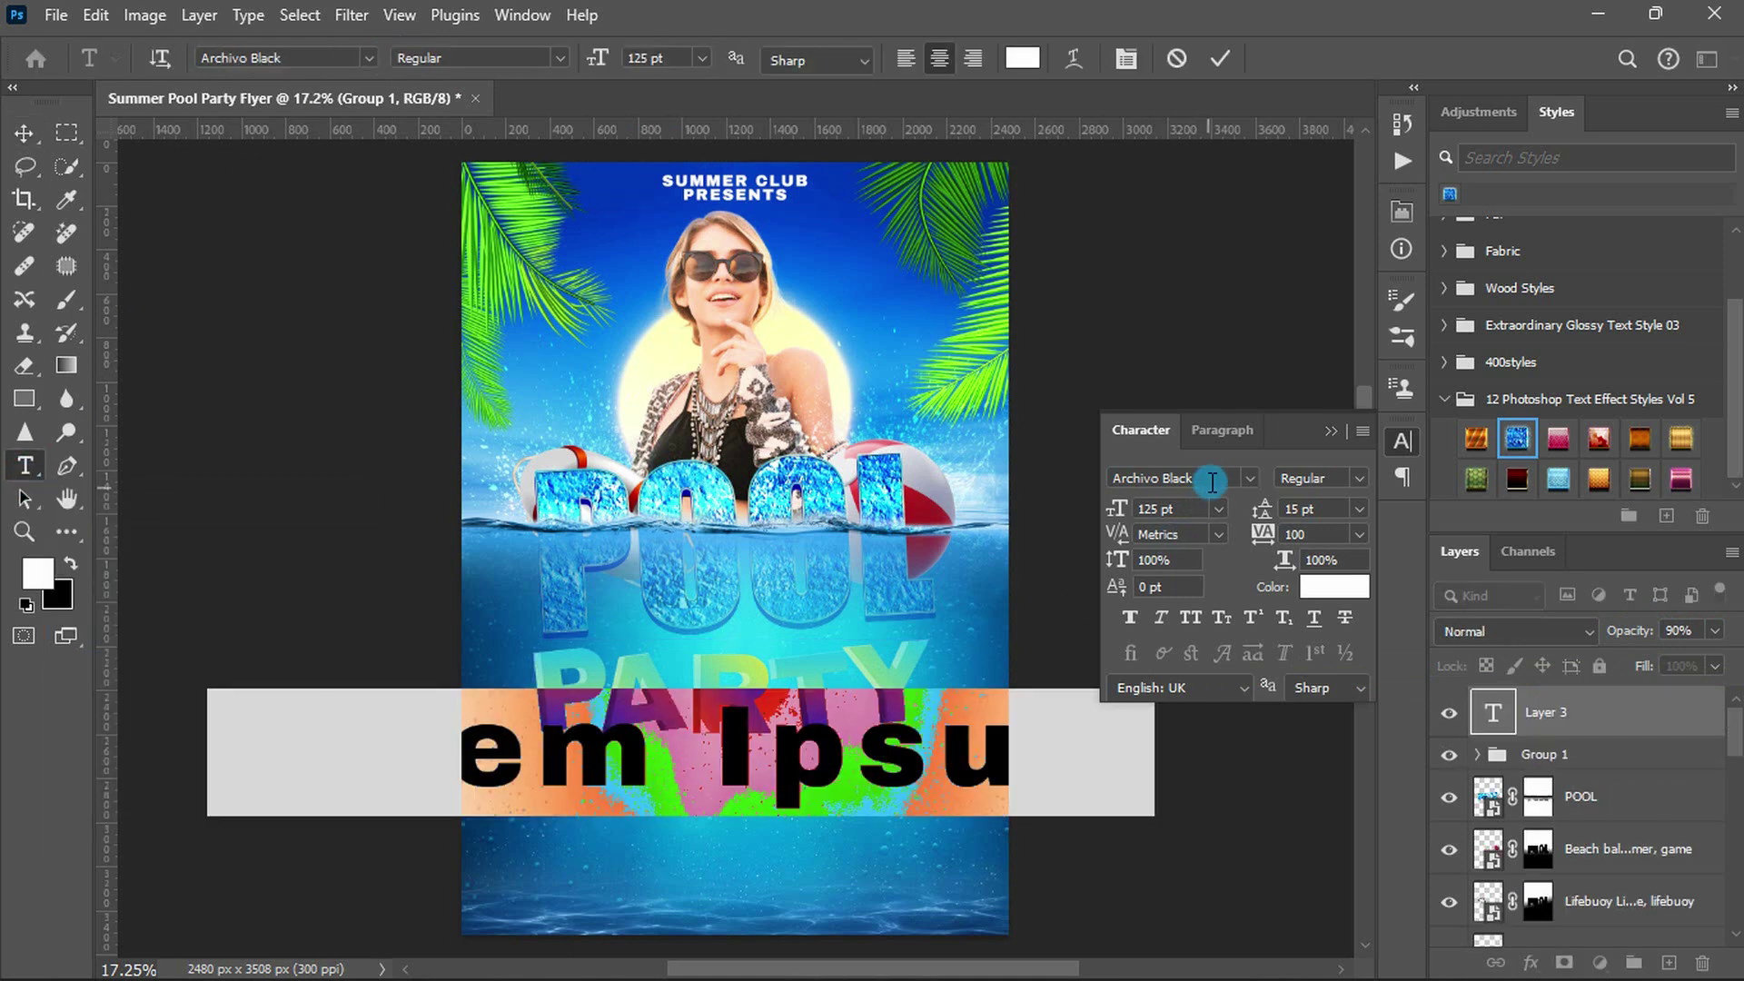
left_click(1209, 480)
type("Charlotte")
key("Return")
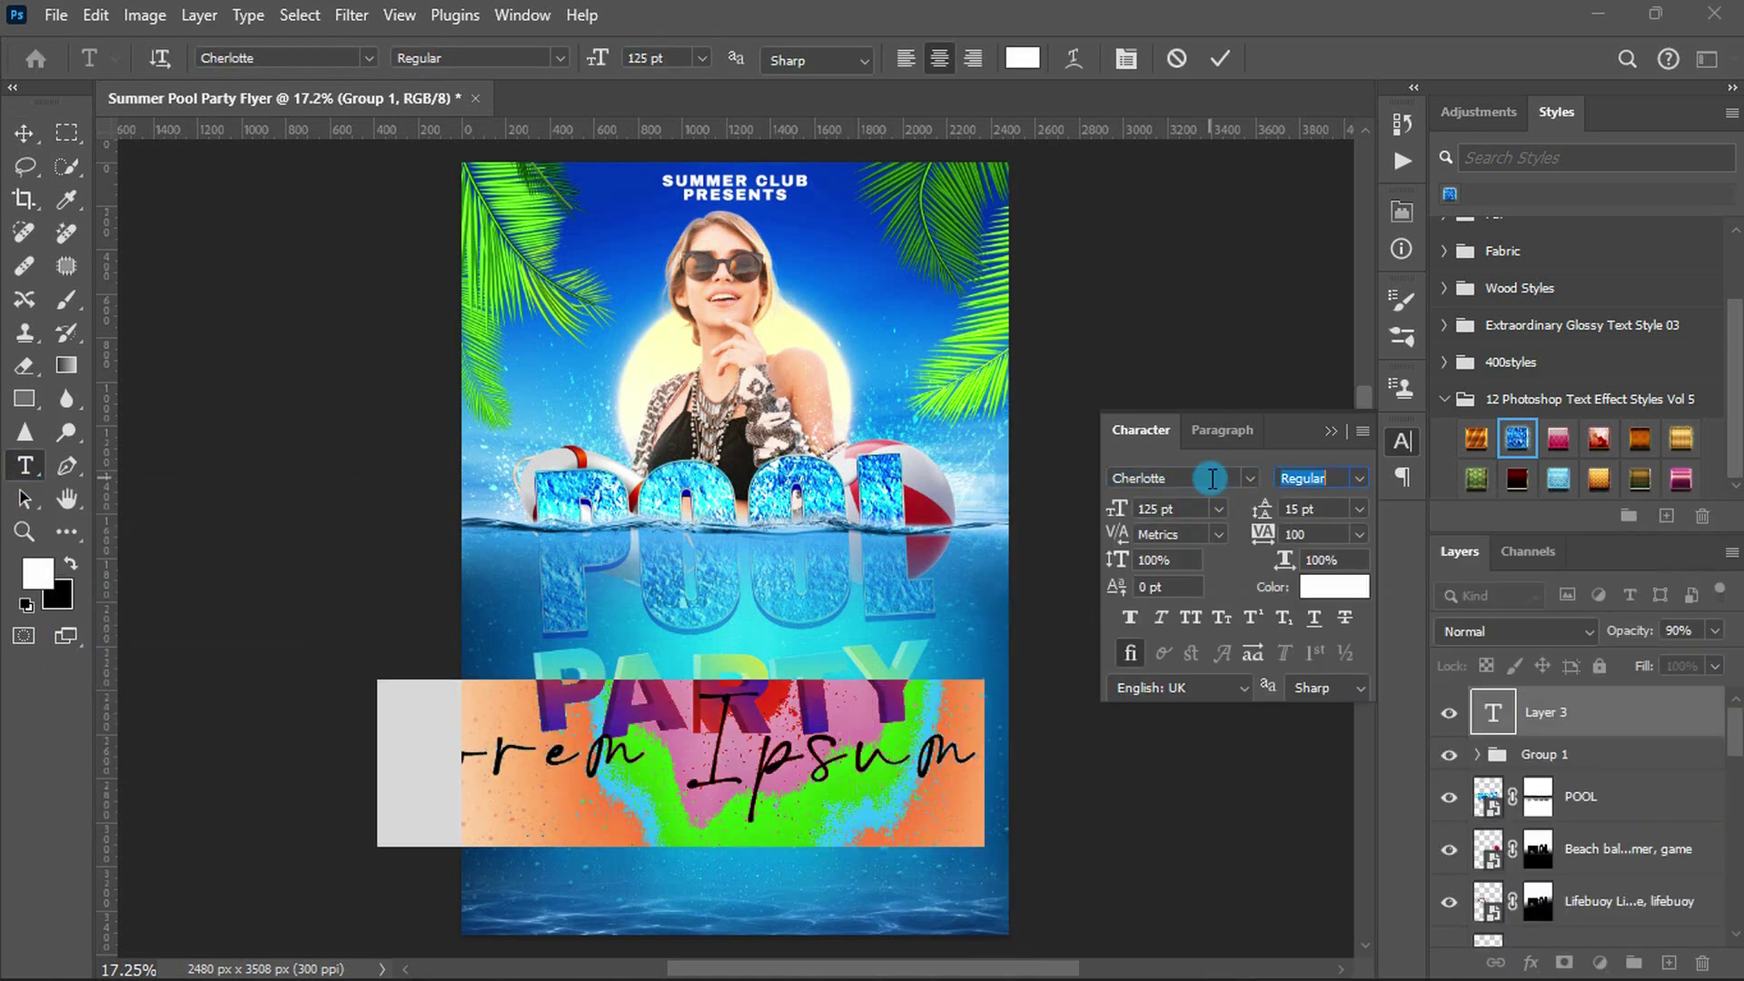
type("130")
key("Tab")
key("Tab")
key("Tab")
type("0")
key("Return")
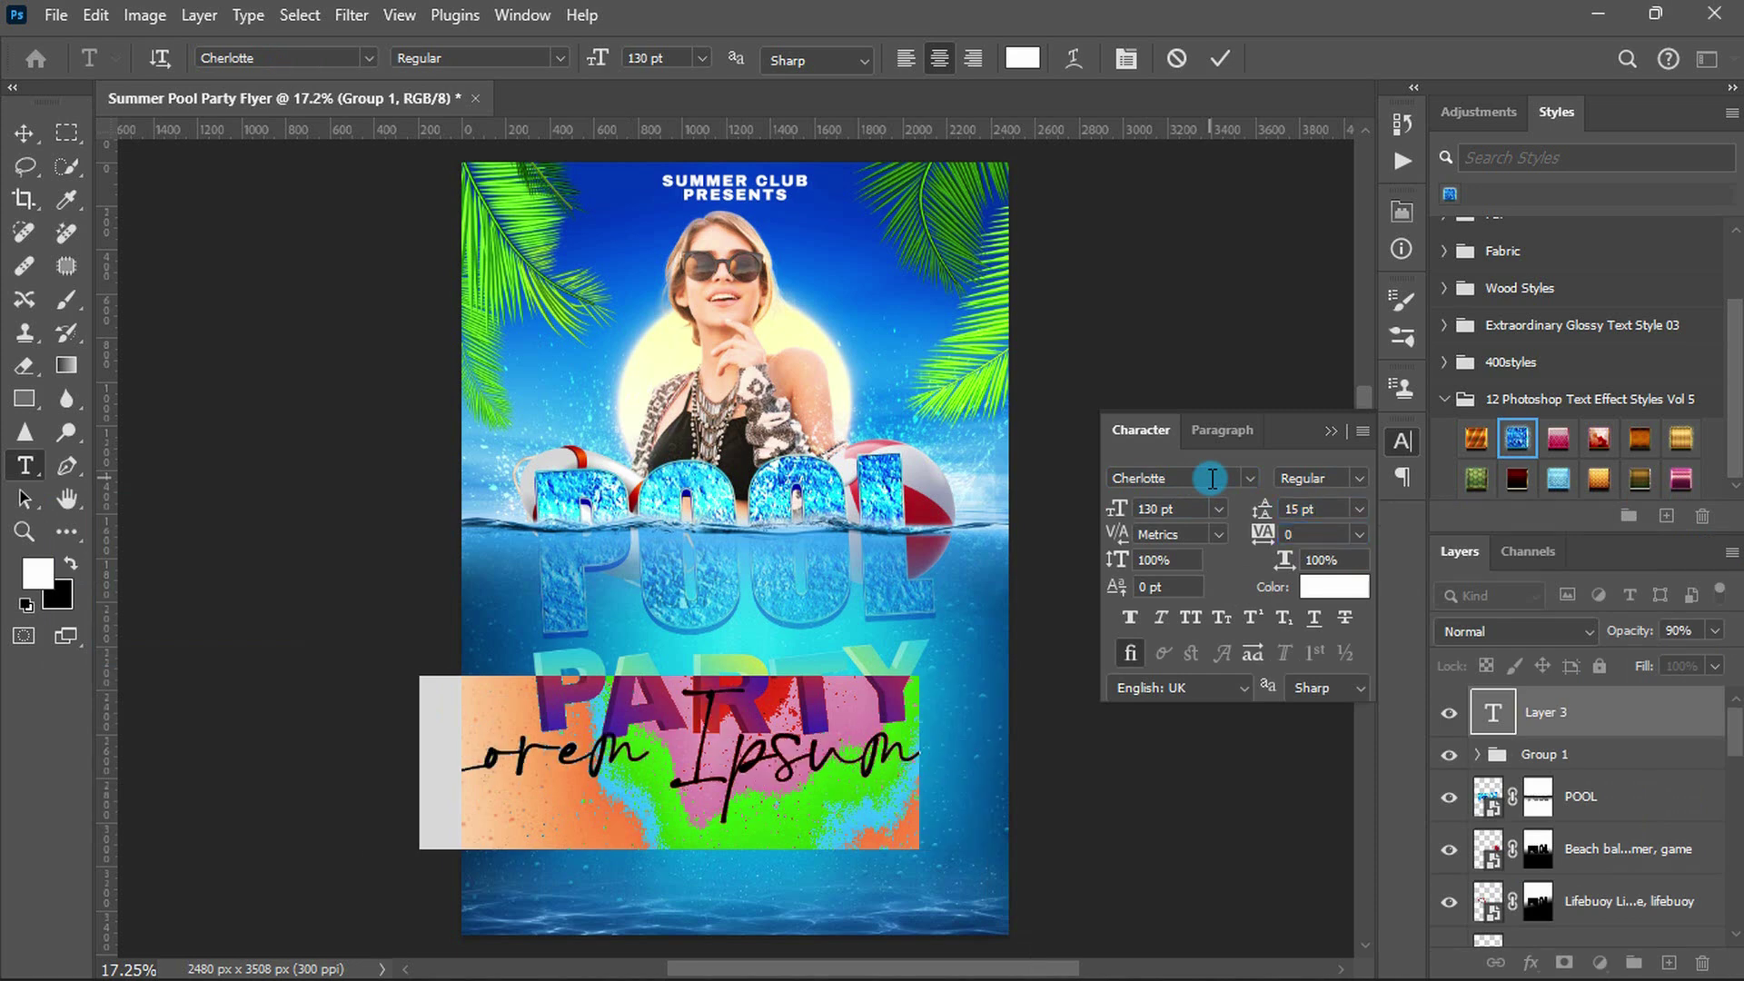
type("Summer")
key("ctrl+Return")
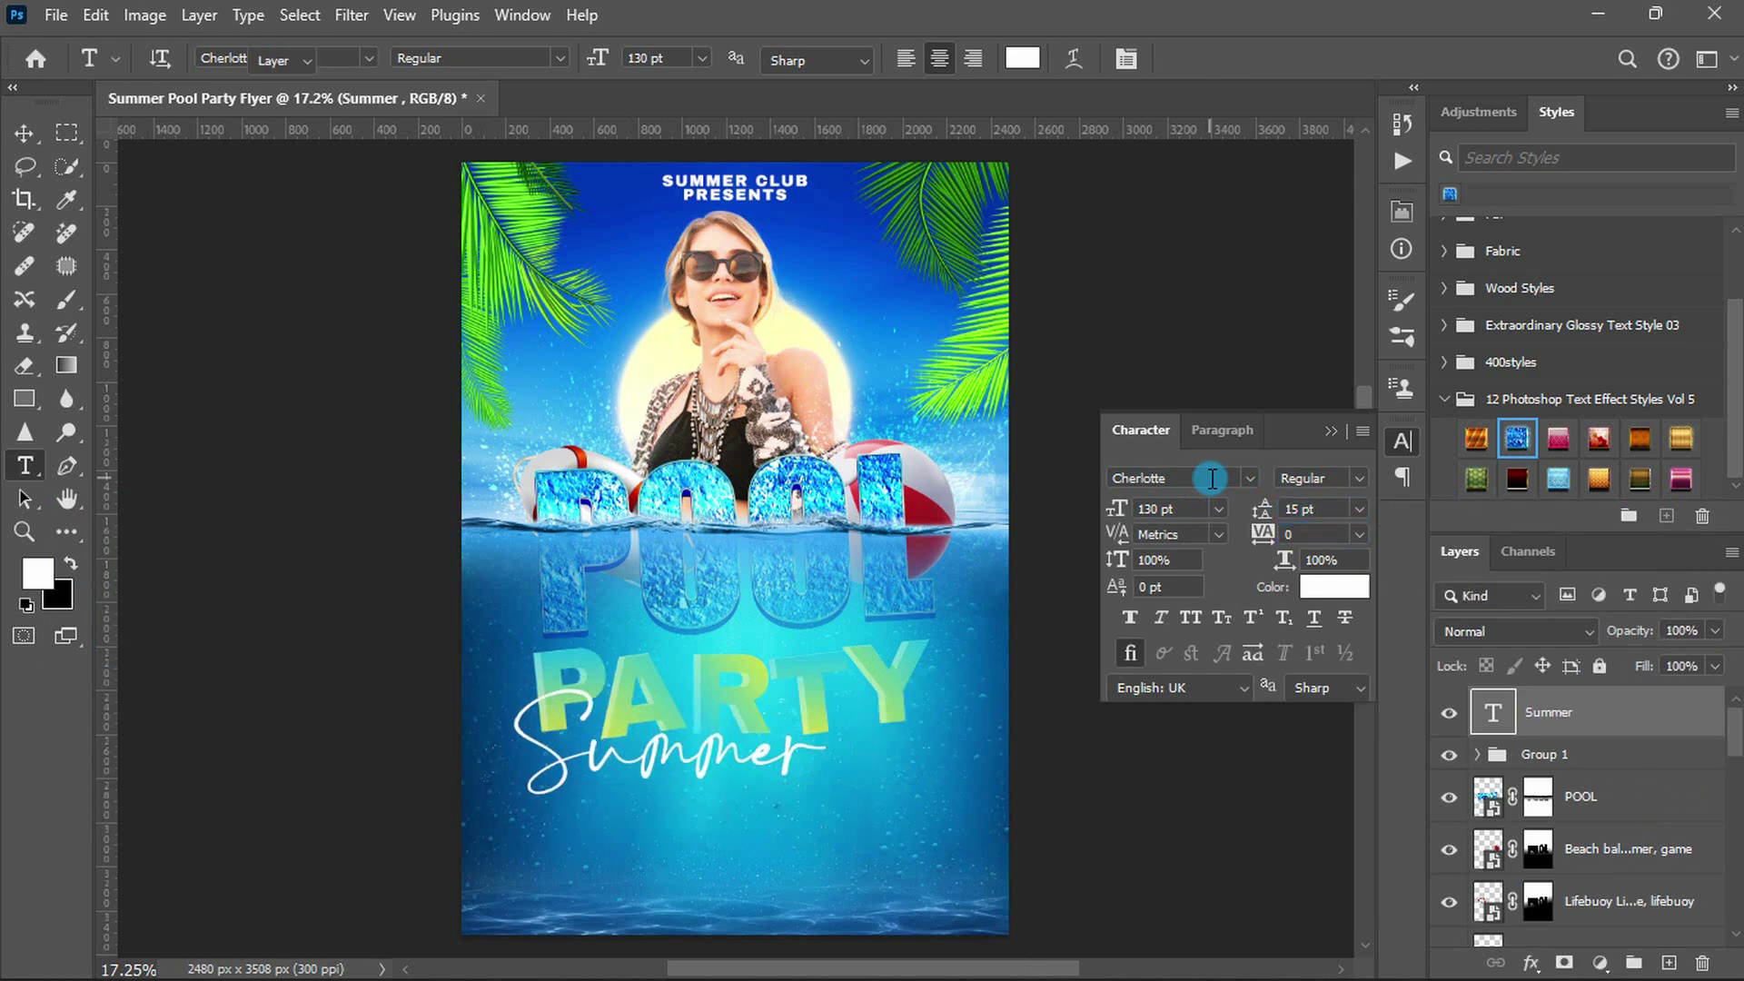
- Centre Summer horizontally on the page and move it up above PARTY
key("v")
key("ctrl+a")
left_click(389, 61)
left_click_drag(763, 761, 763, 645)
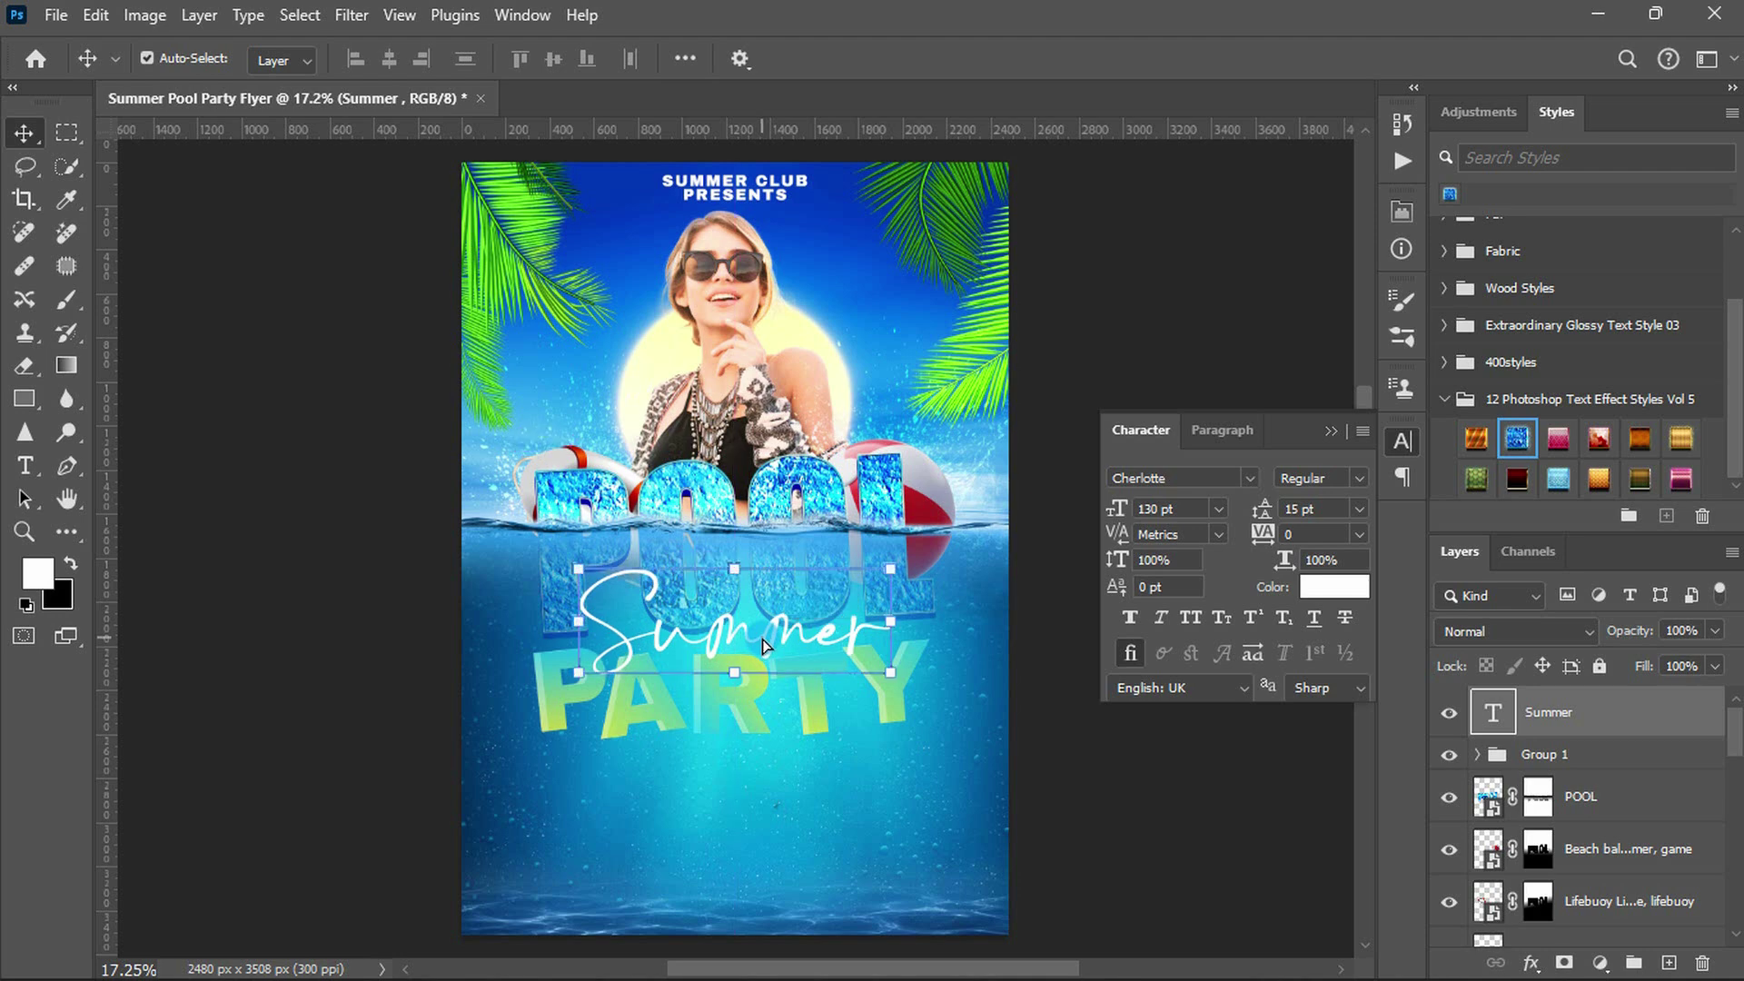
- Add a black drop shadow to Summer: distance 30, spread 0, size 20
left_click(1531, 963)
left_click(1529, 933)
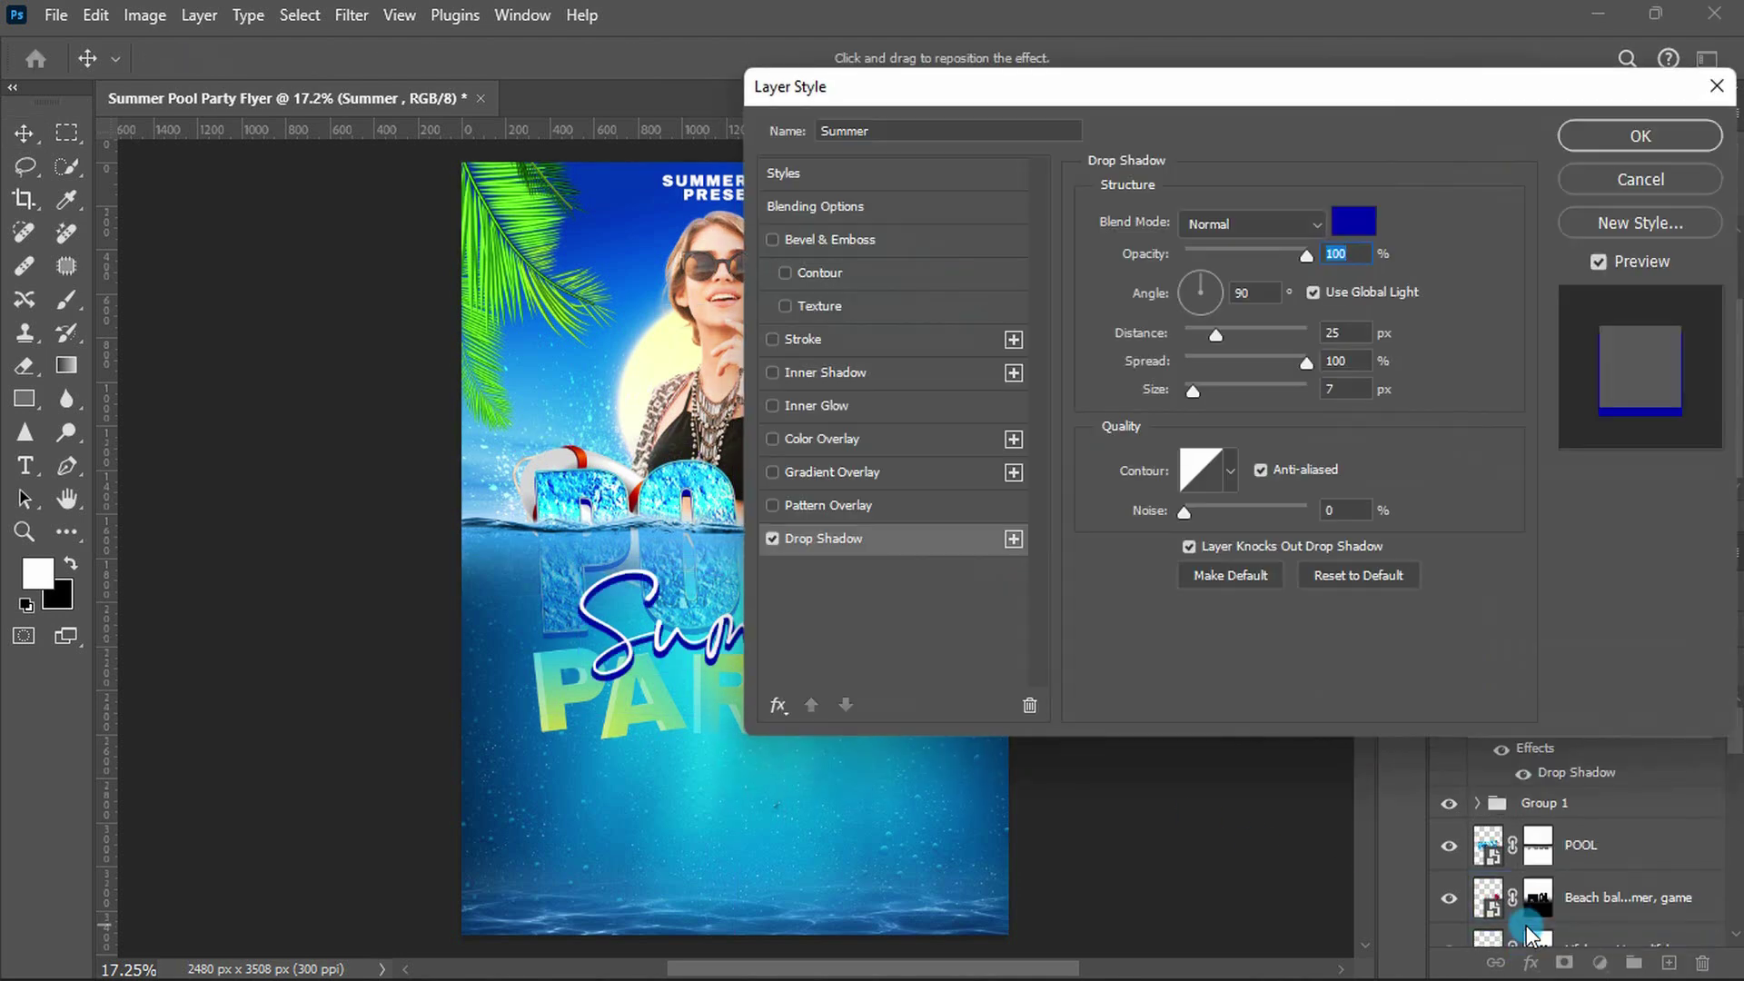
left_click(1353, 221)
type("000000")
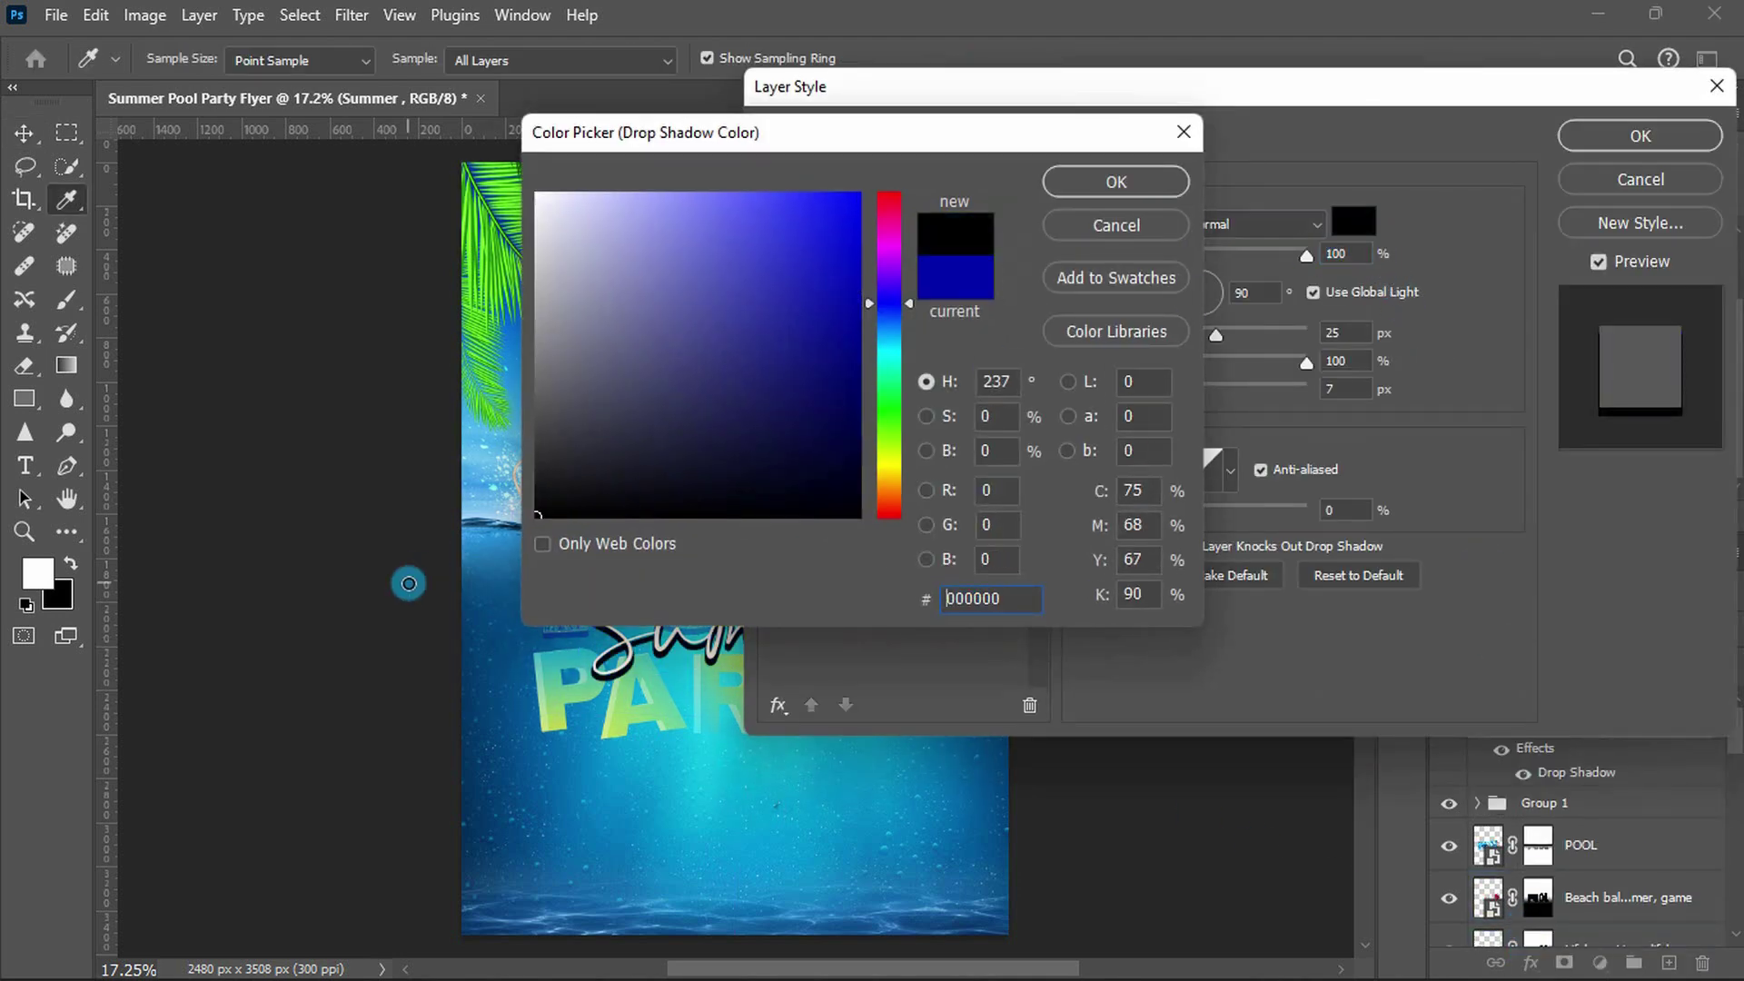
key("Return")
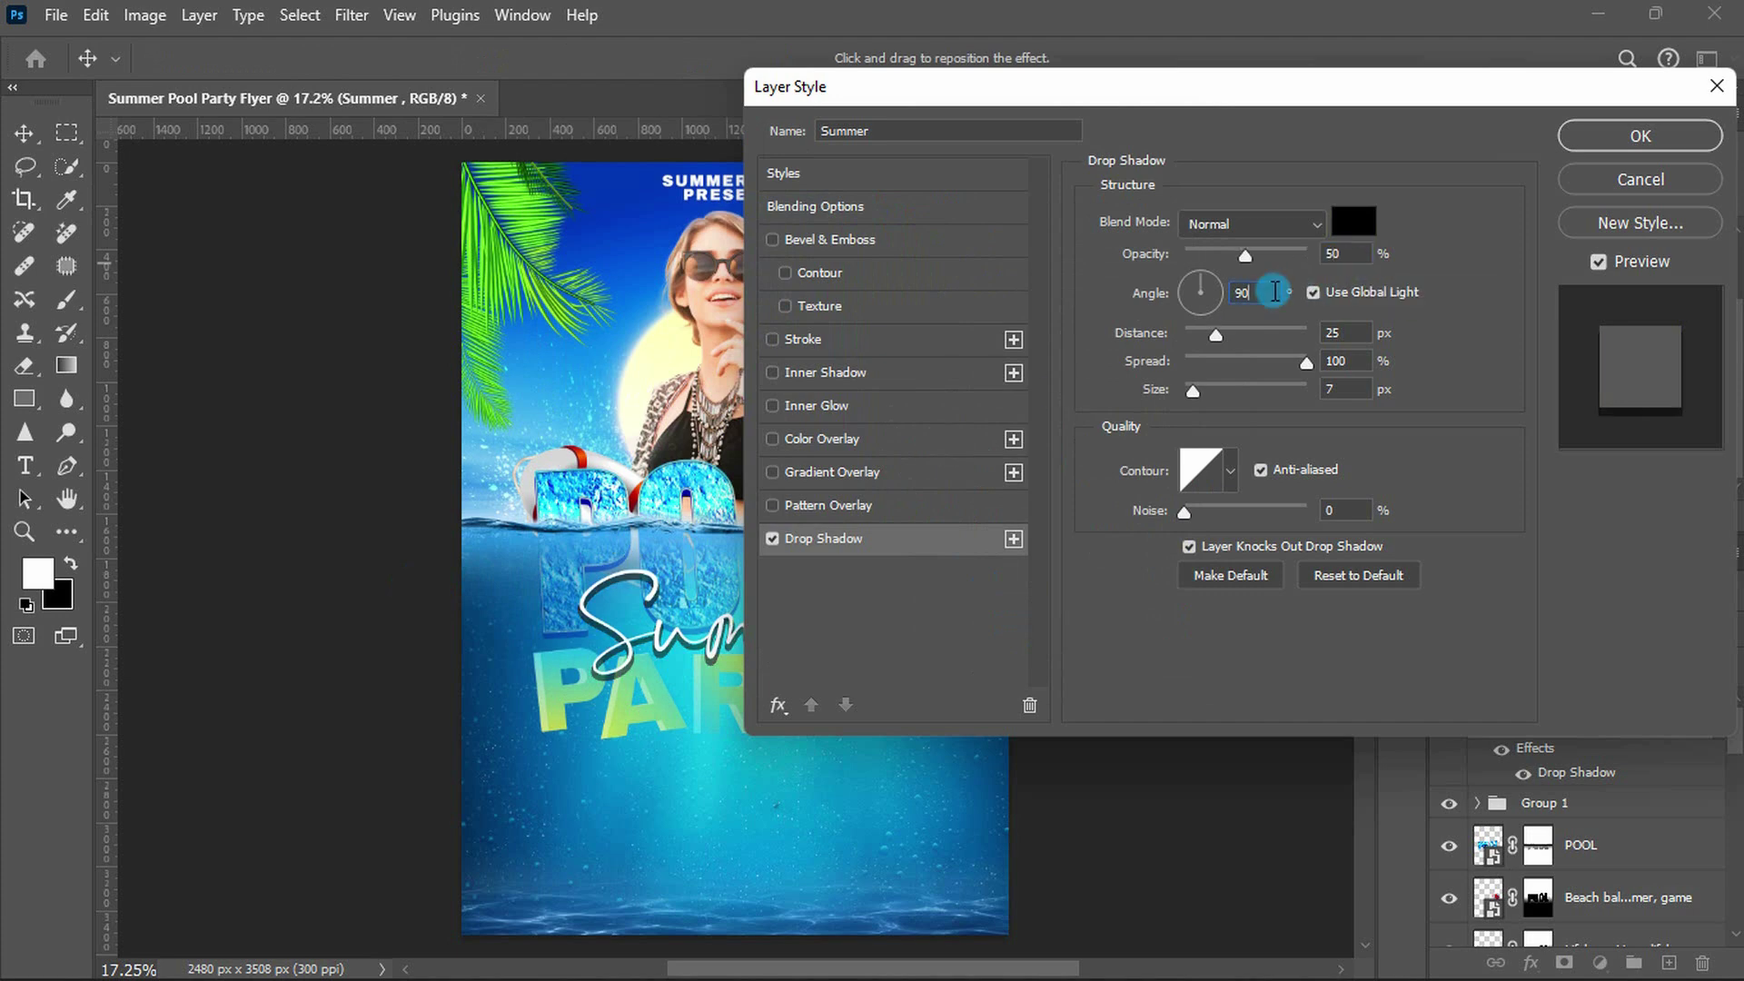
type("30")
key("Tab")
type("0")
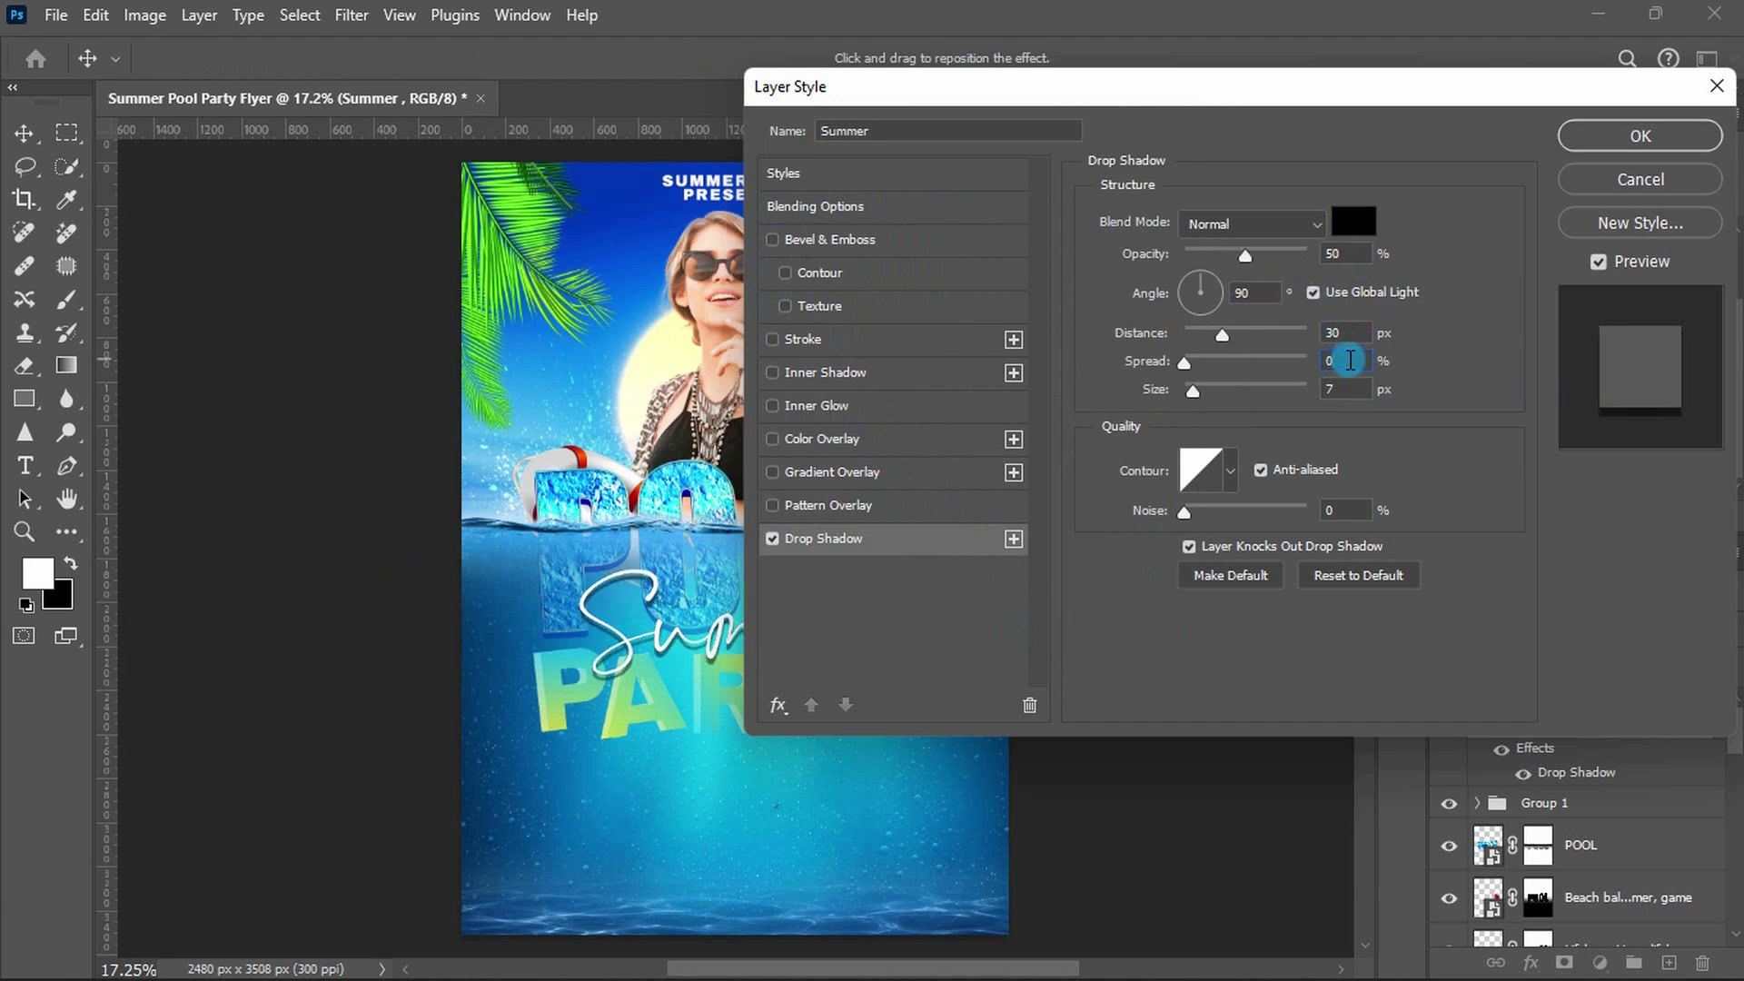
type("20")
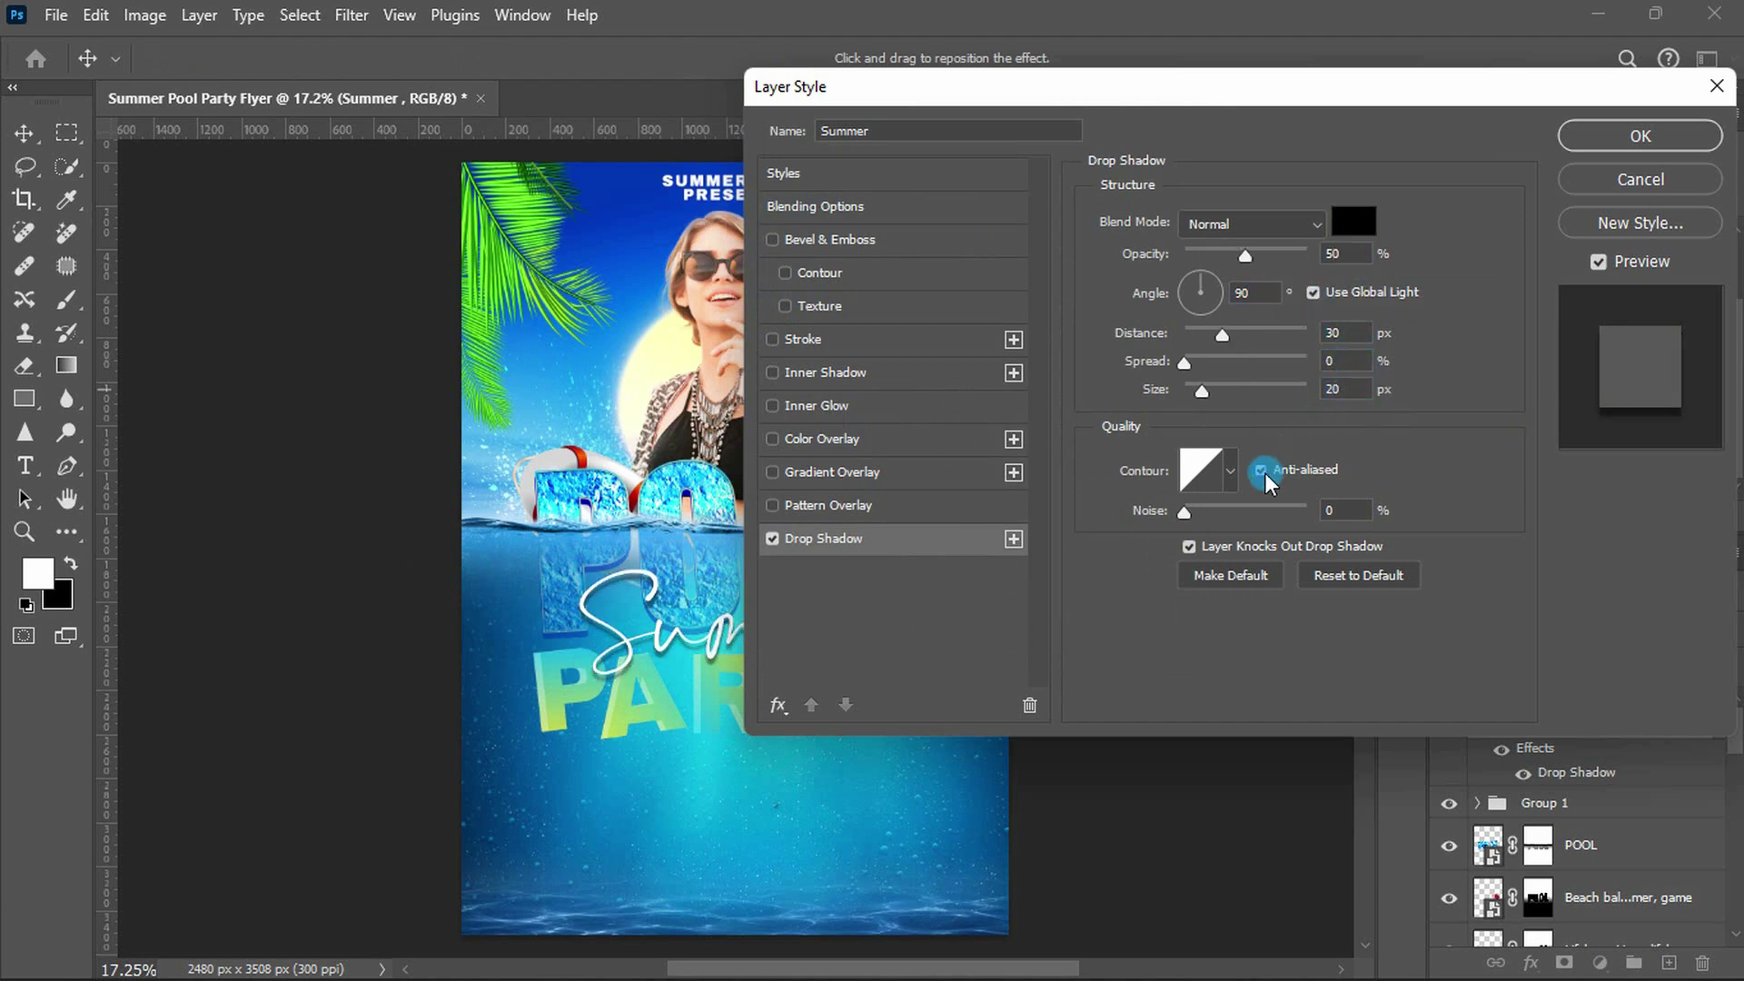
key("Return")
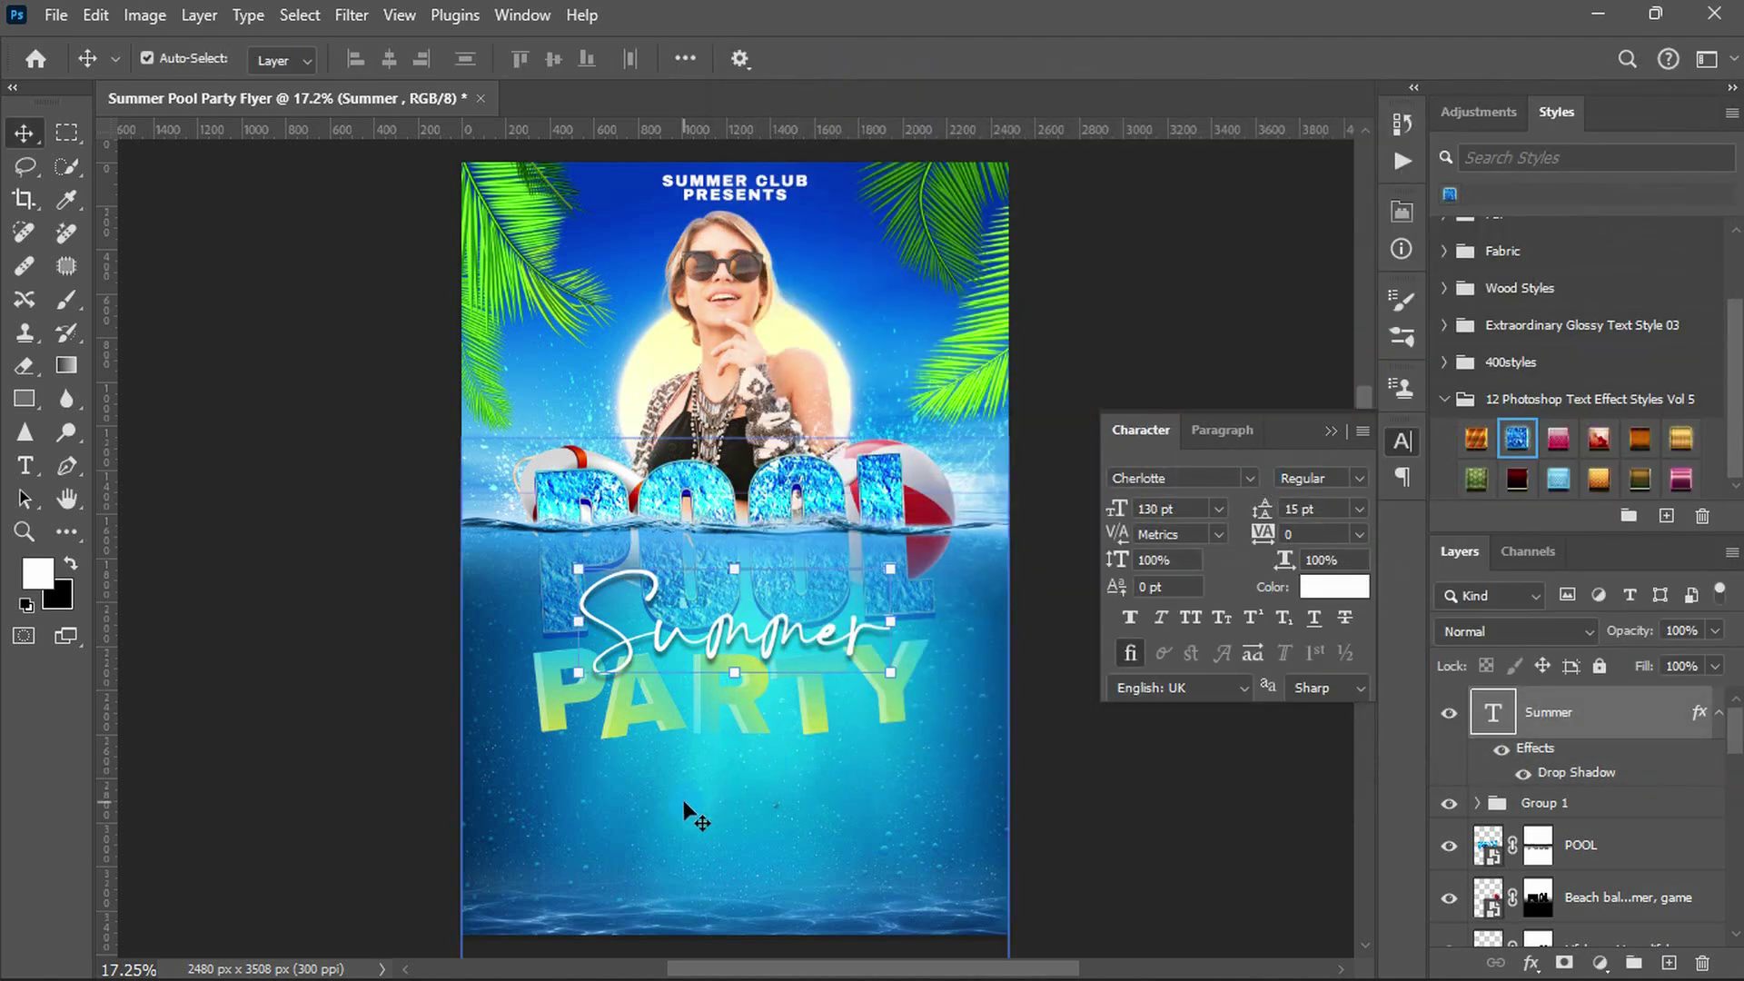
key("u")
left_click(684, 802)
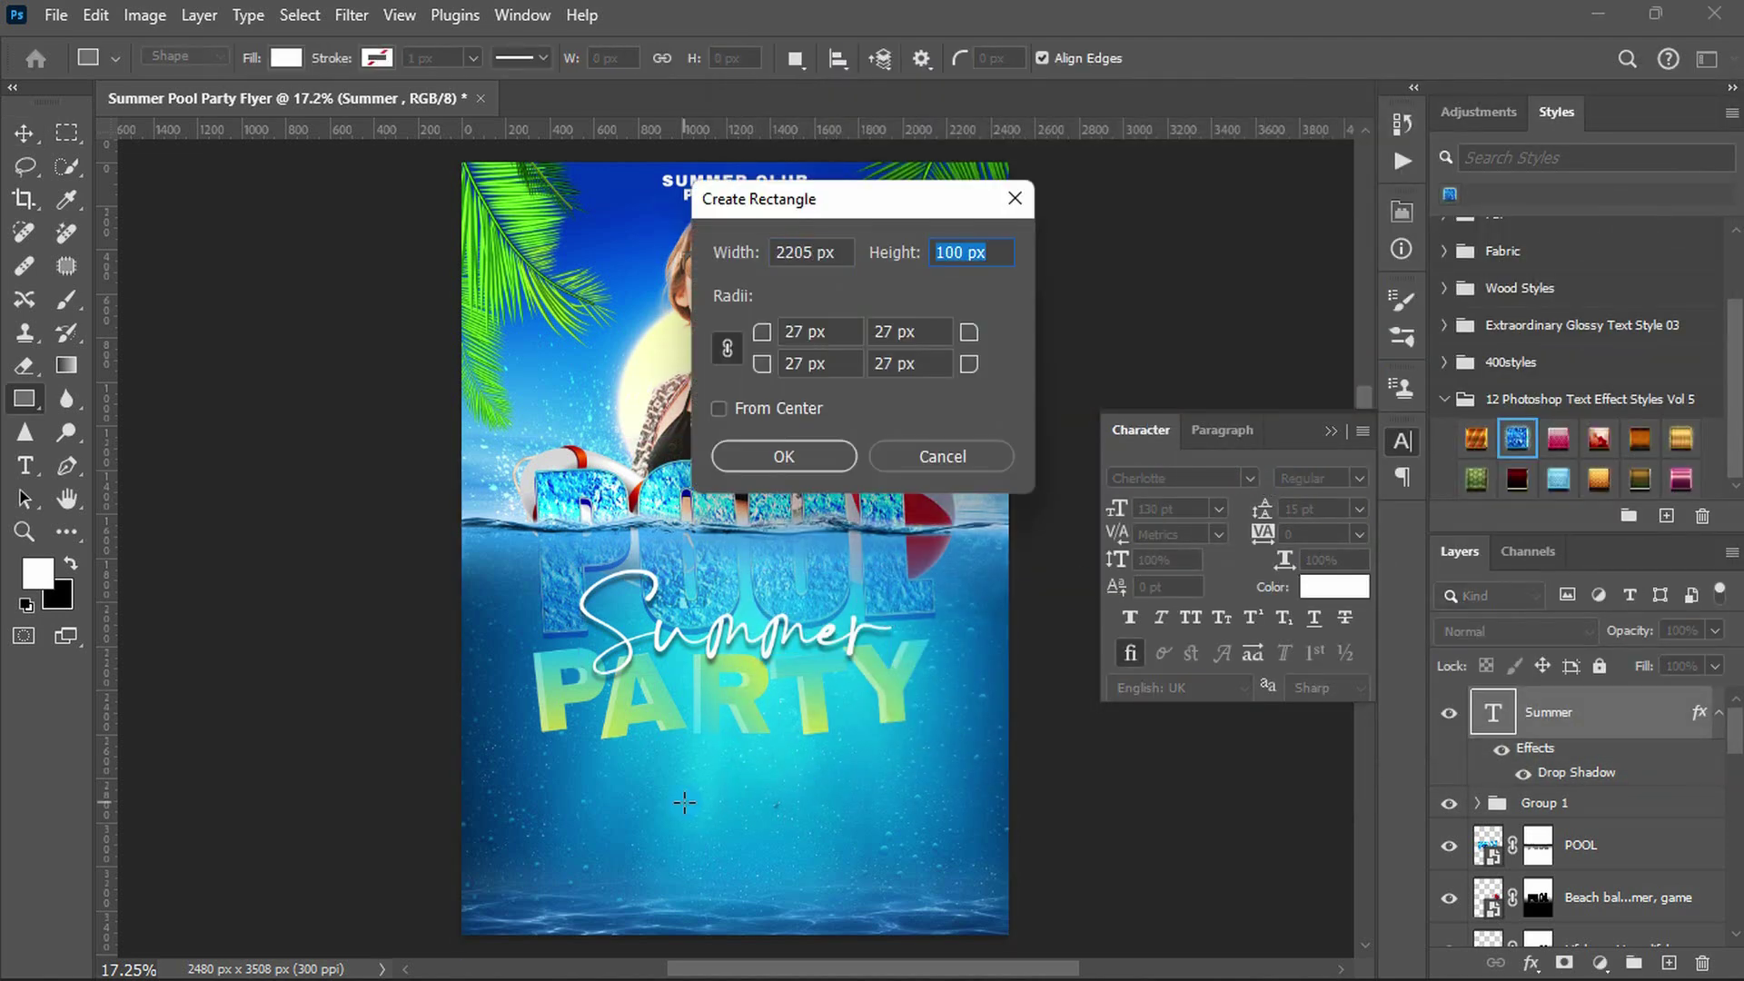
- Create the 2205 px wide bar, centre it horizontally, and move it just below PARTY
key("Return")
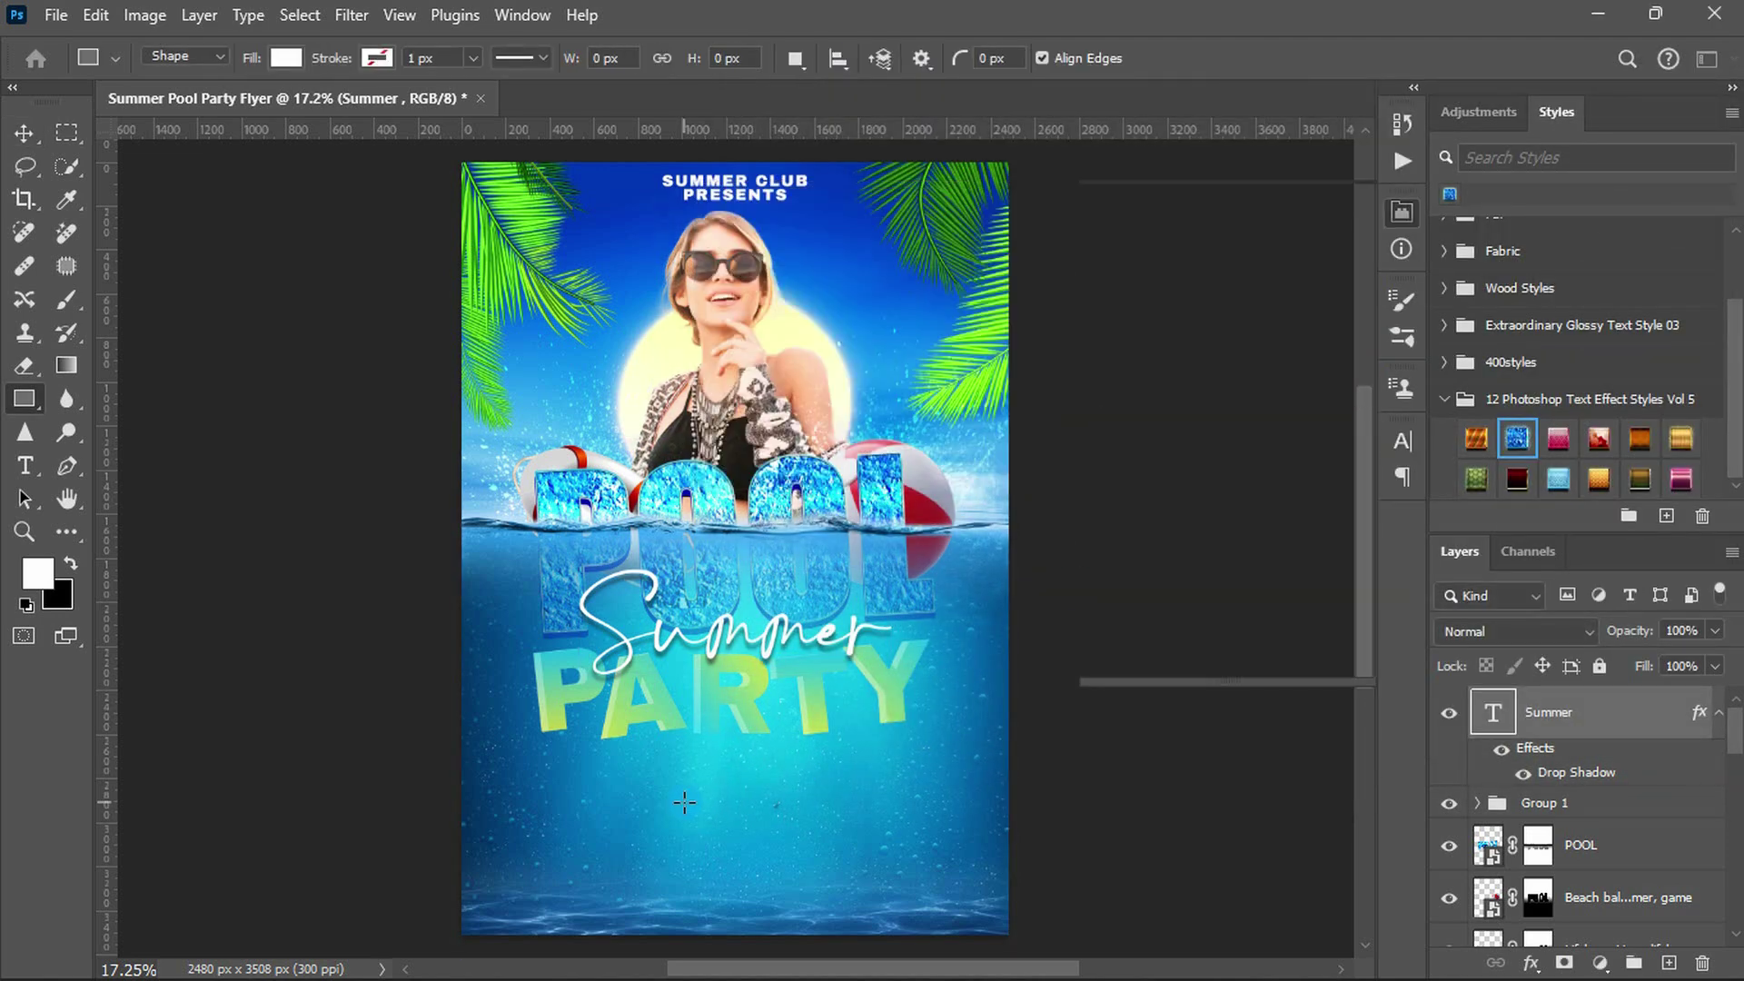
key("v")
key("ctrl+a")
left_click(388, 59)
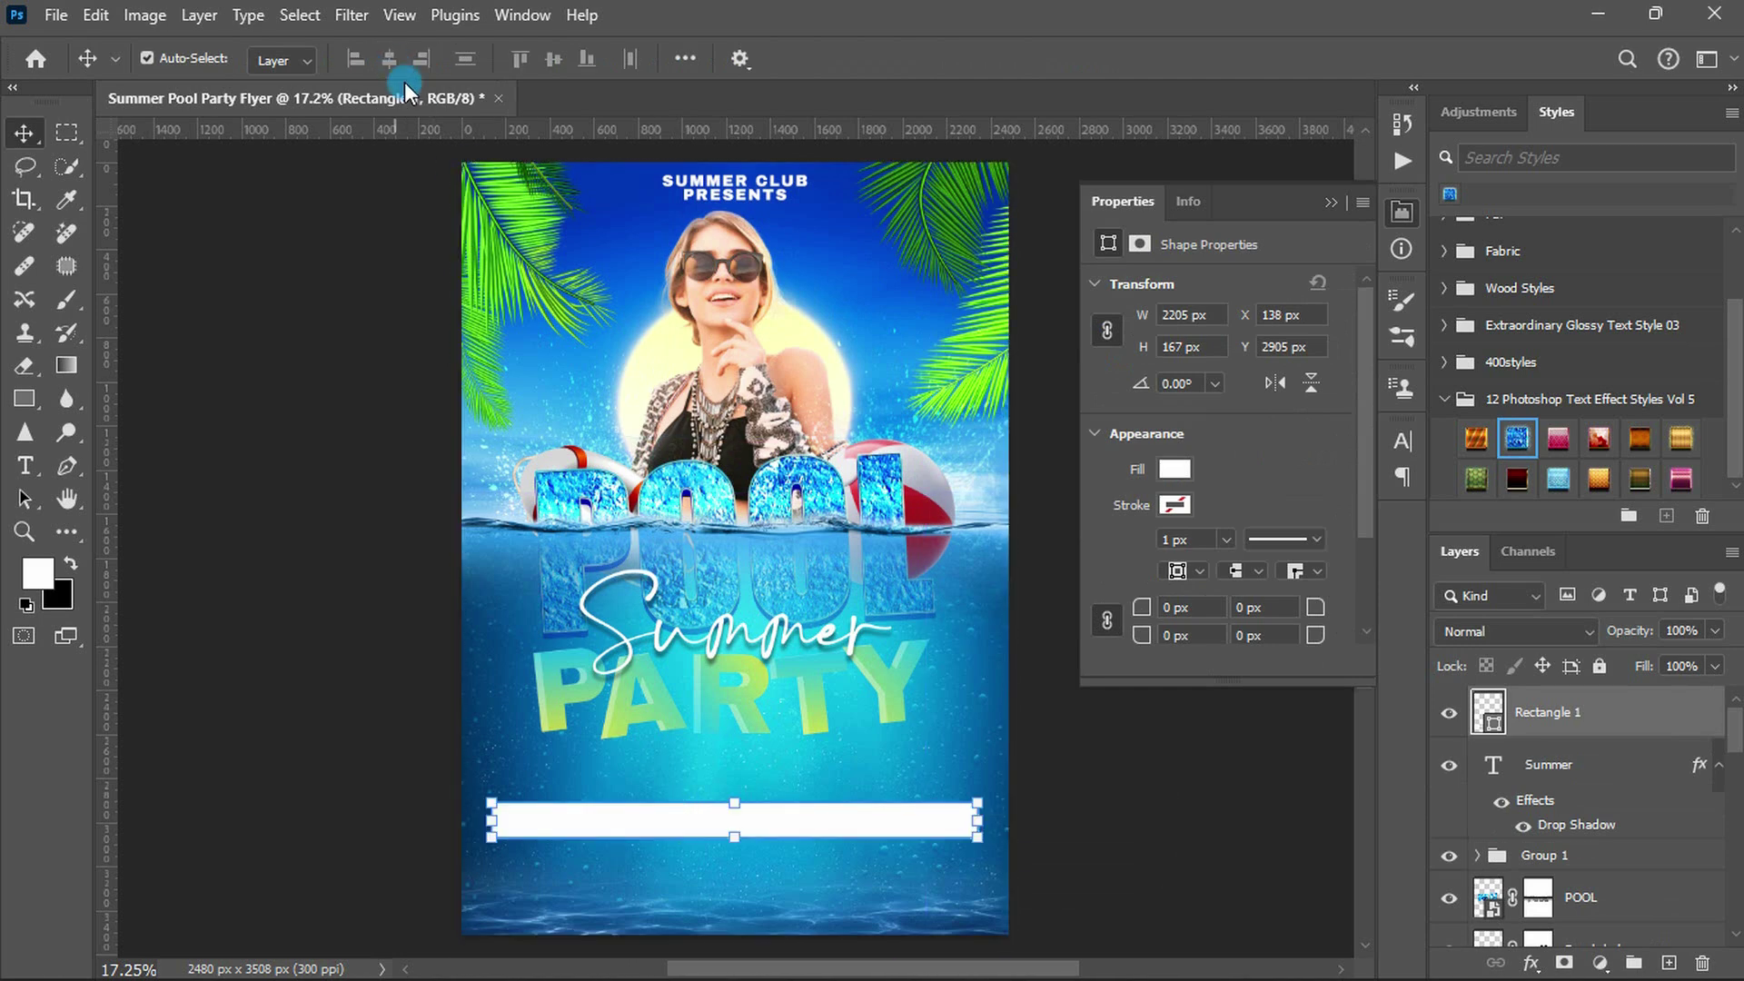
key("ctrl+d")
left_click_drag(708, 822, 708, 792)
- Fill the bar with dark teal #01354d
left_click(1173, 470)
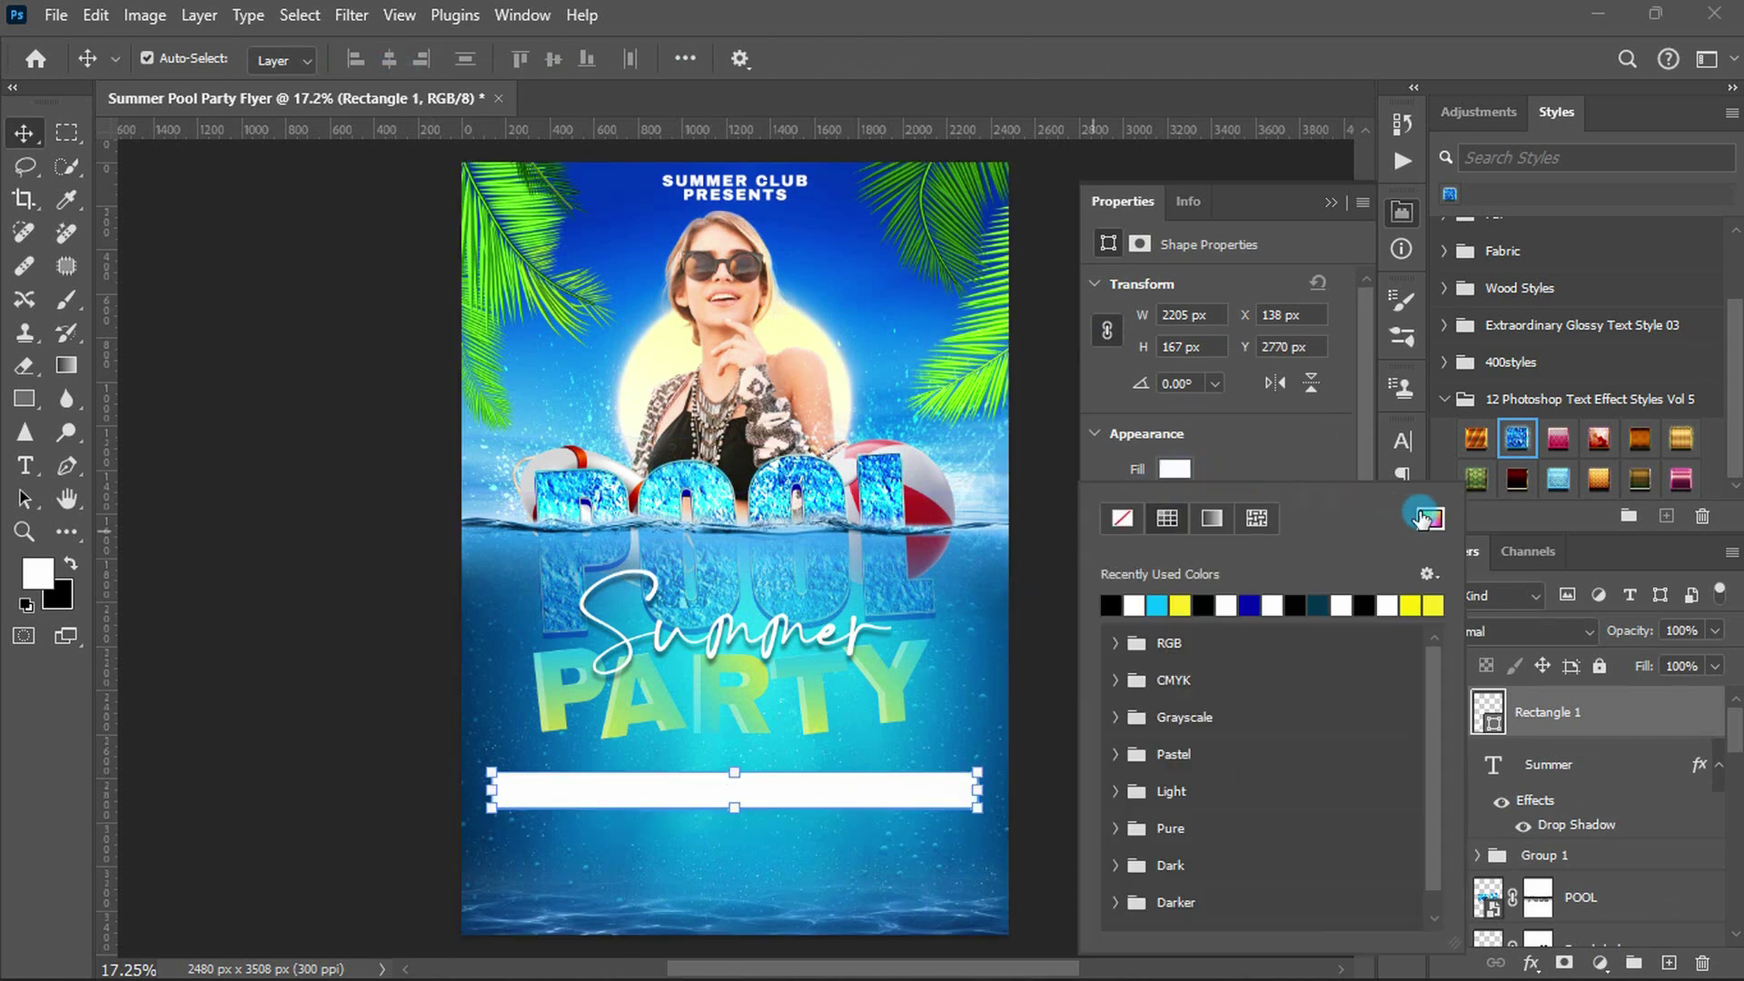
left_click(1430, 517)
type("01354d")
key("Return")
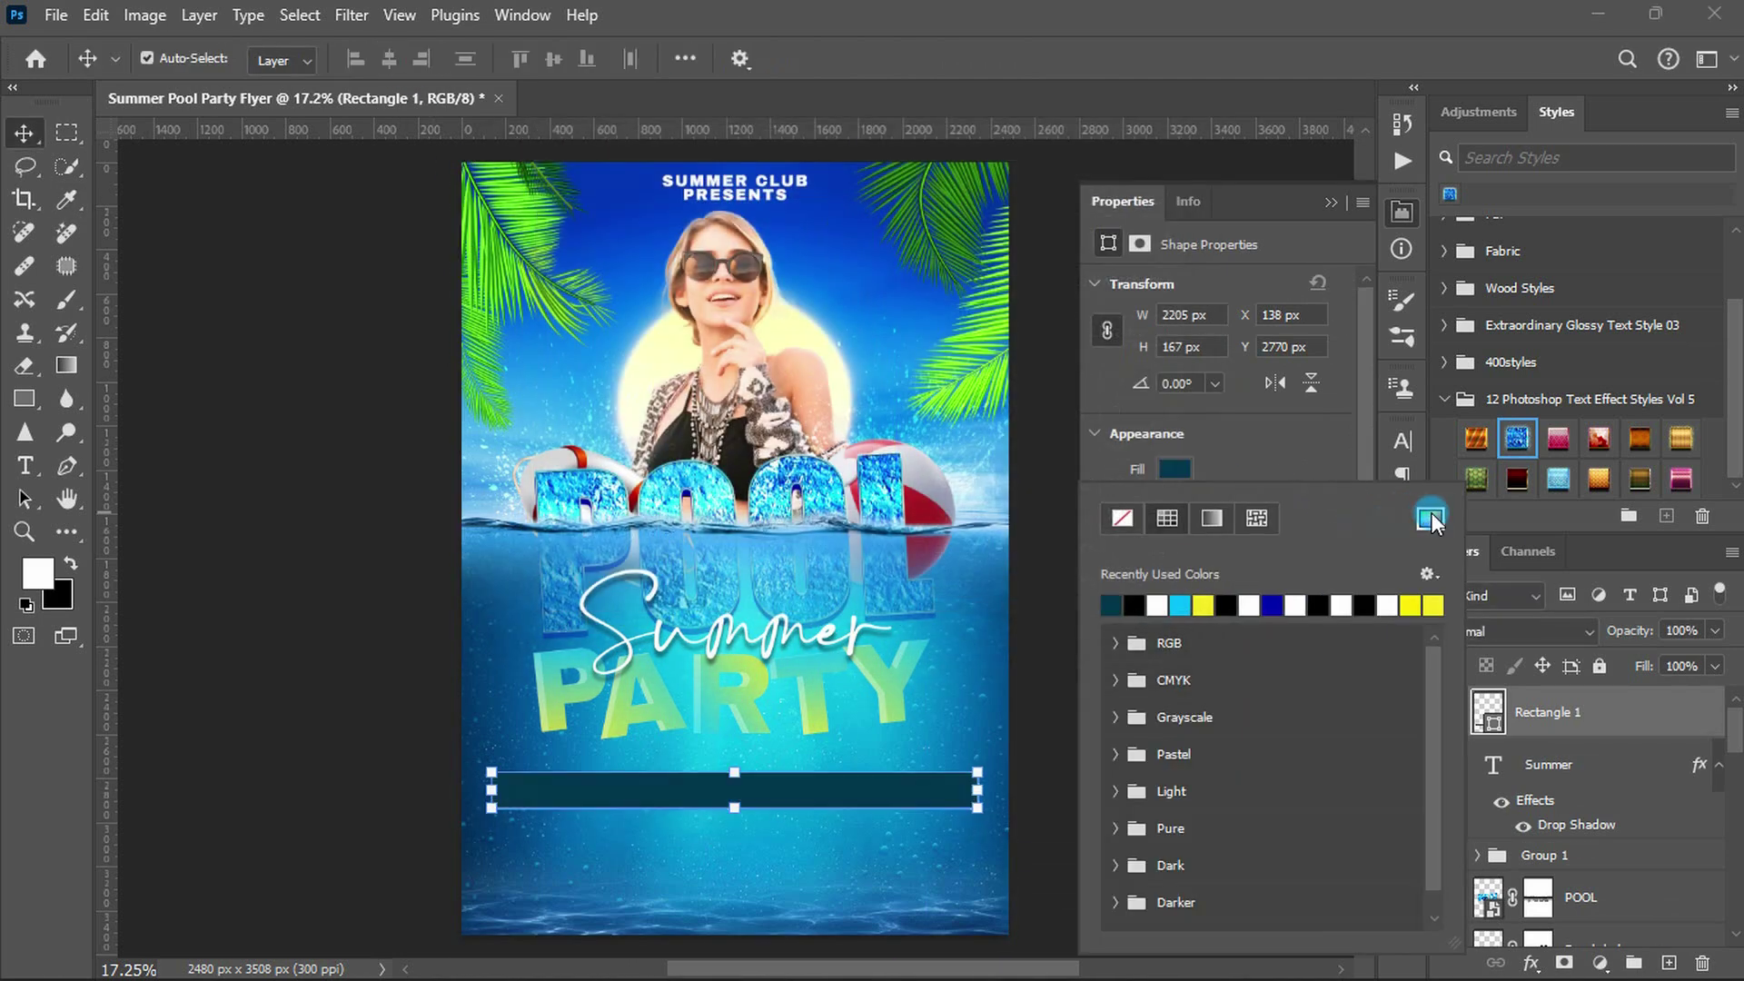
- Add the date text '24TH AUGUST 2024' in Archivo Black with tracking 50
key("t")
left_click(627, 845)
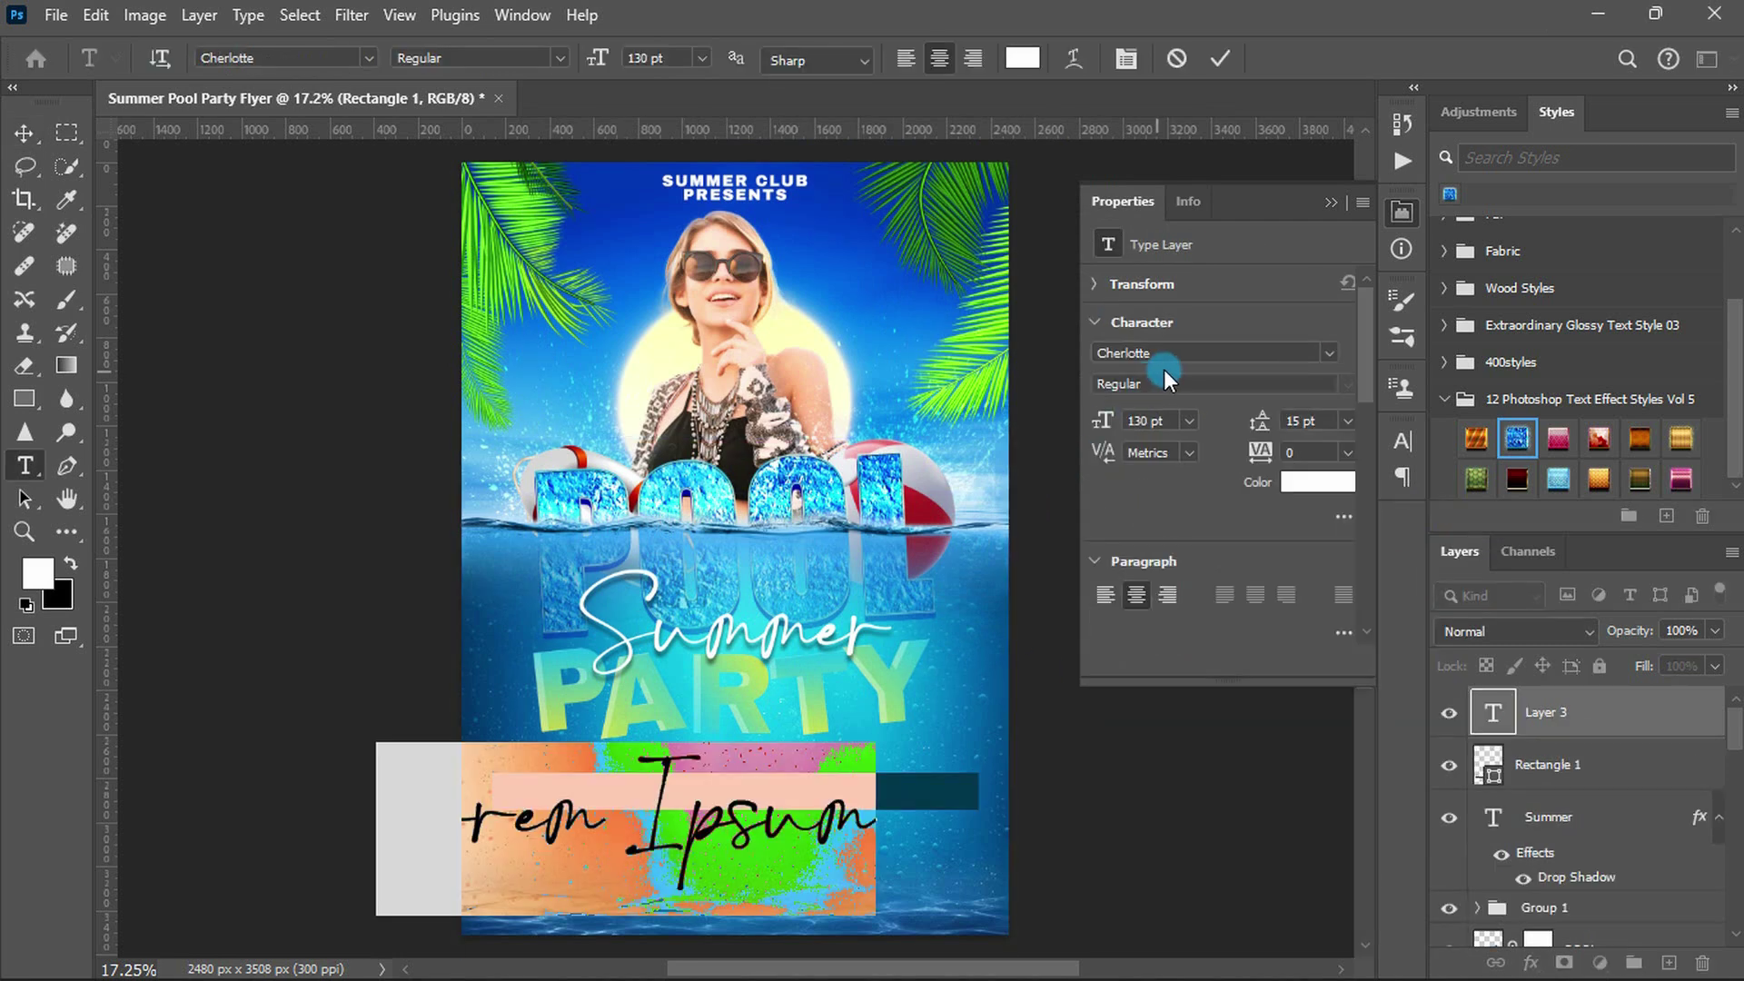
type("Archivo Black")
key("Return")
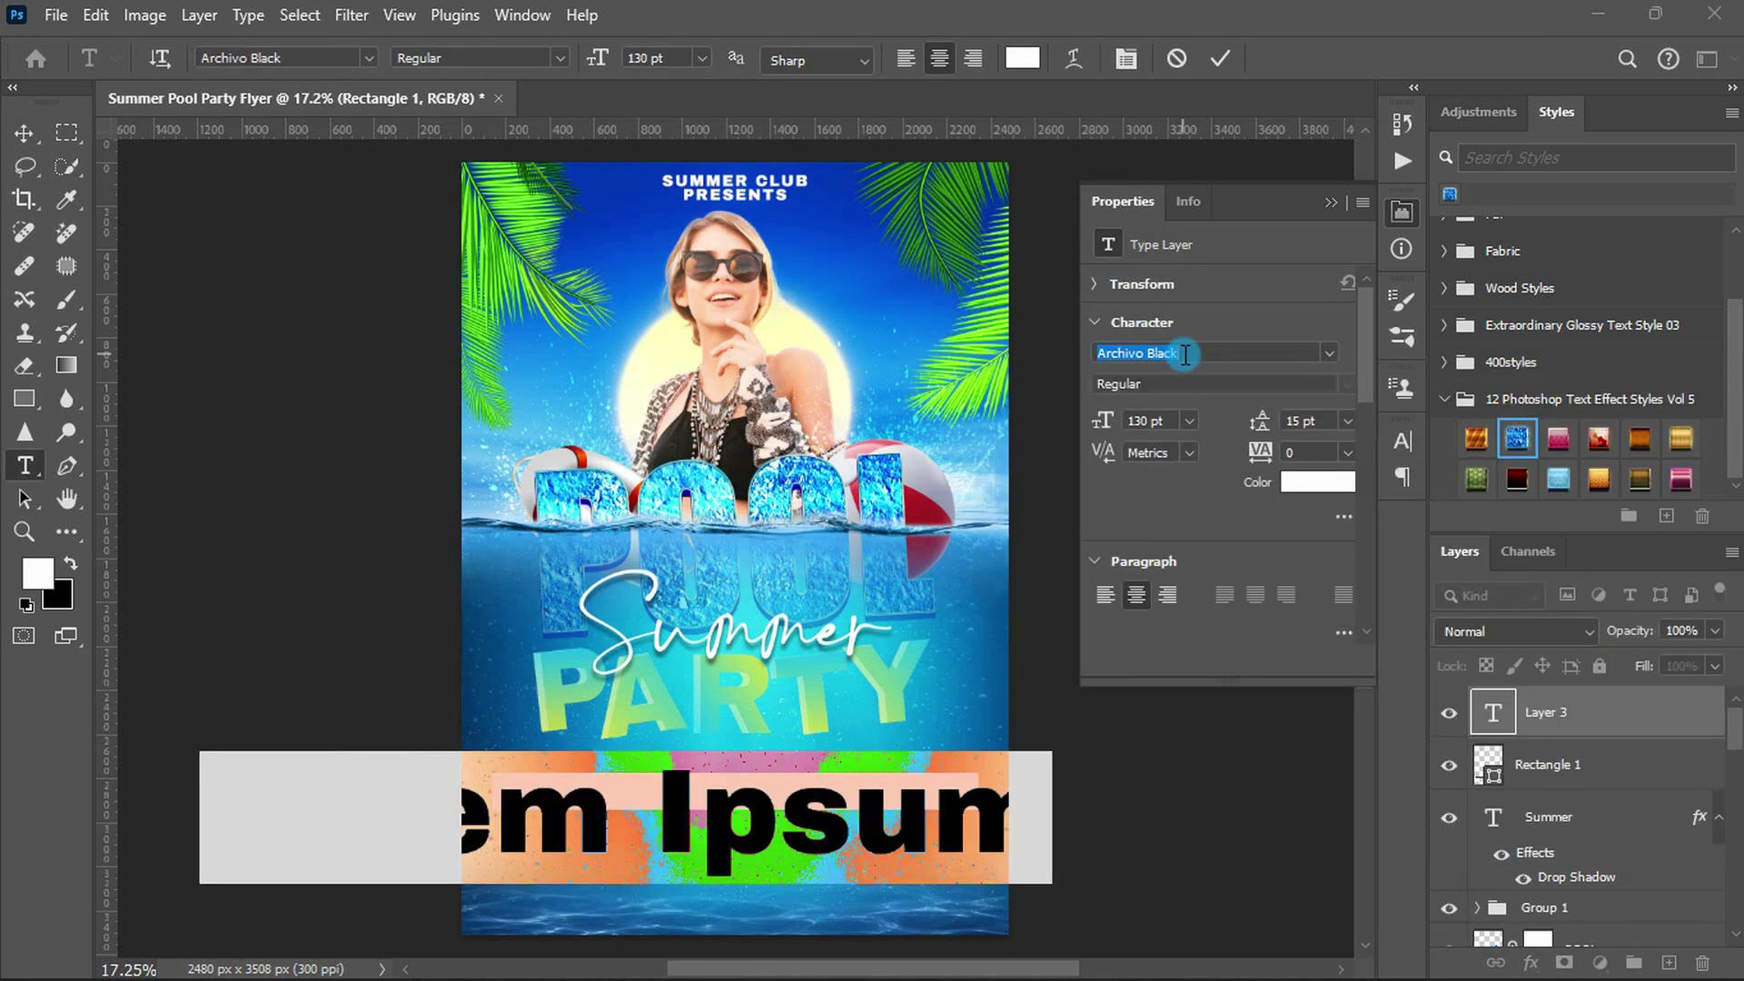
type("25")
key("Tab")
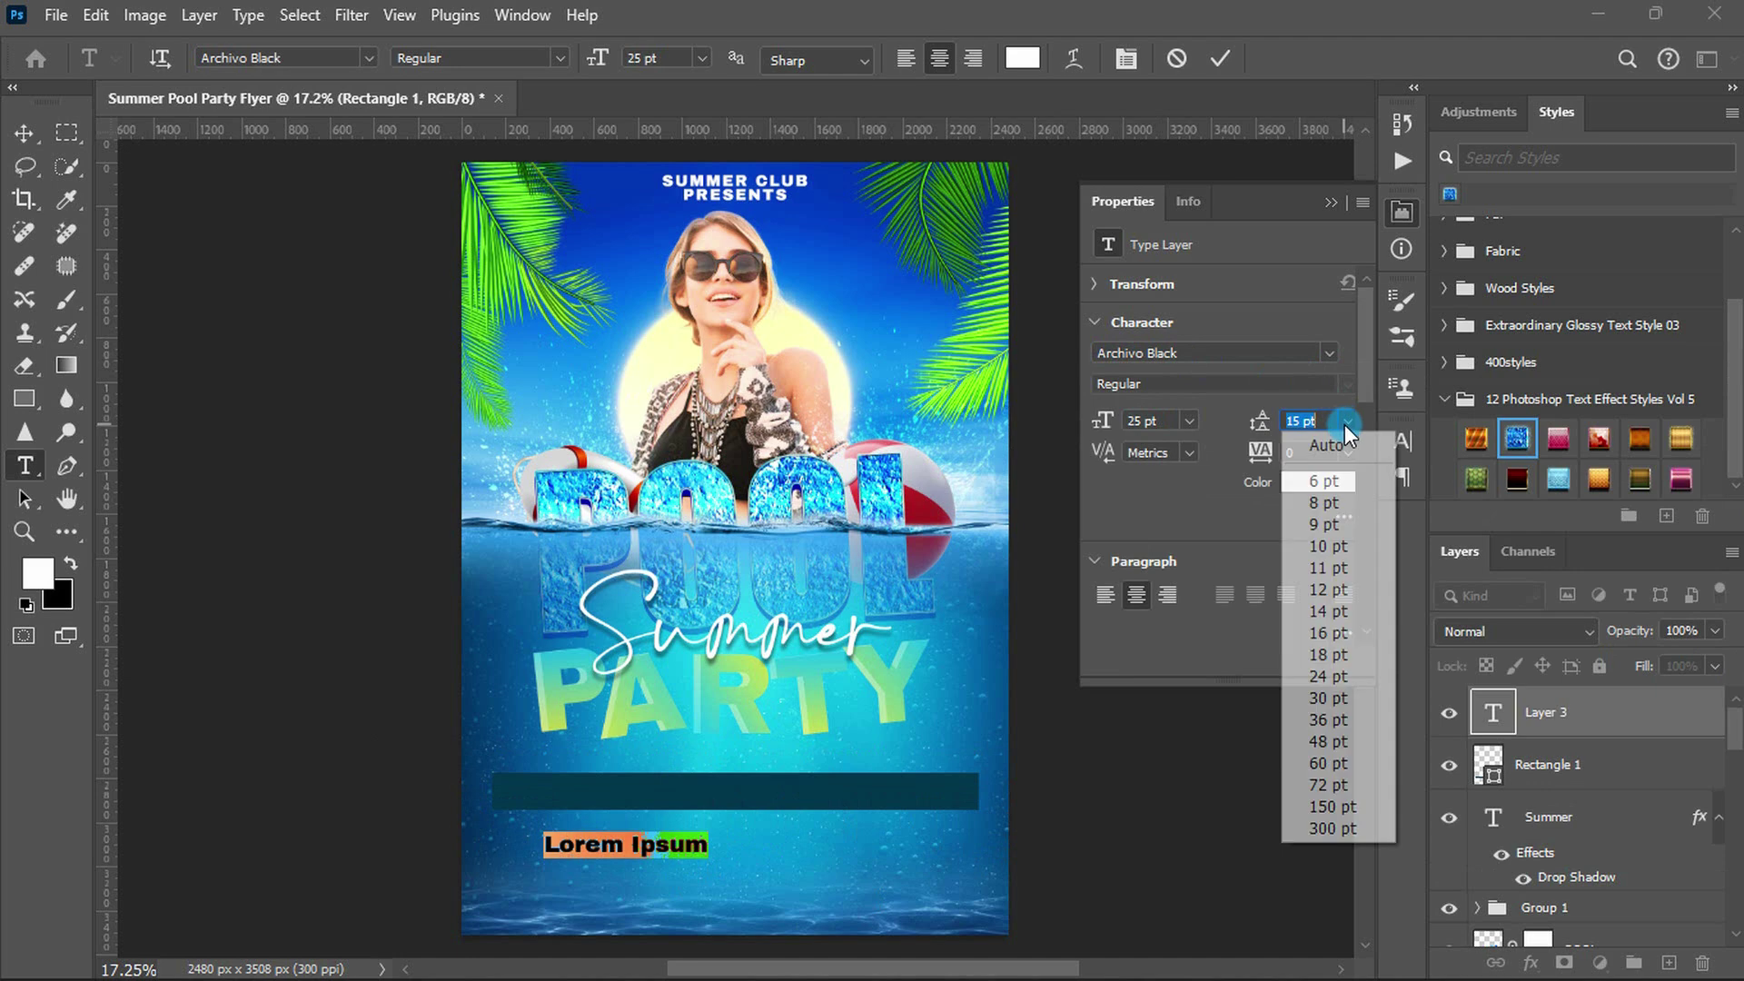
type("50")
key("Return")
type("24TH AUGUST 2024")
- Make the TH of the date superscript
key("Home")
key("Right")
key("Right")
key("shift+Right")
key("shift+Right")
left_click(1405, 445)
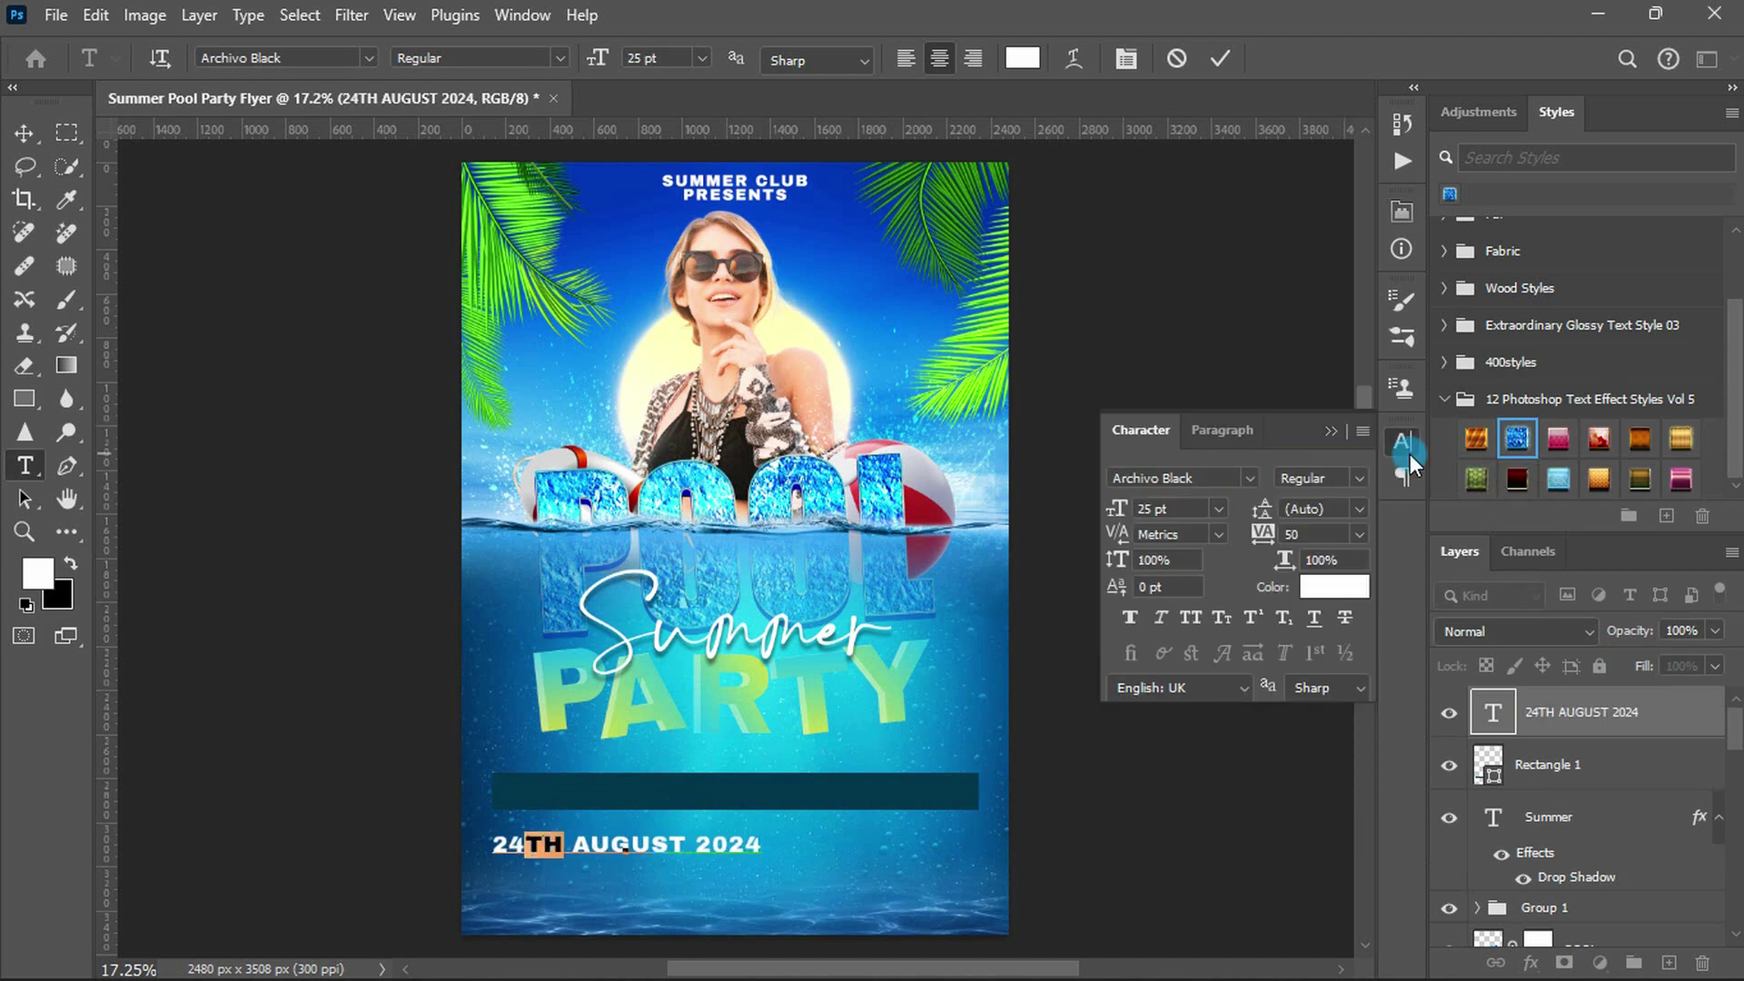
left_click(1264, 618)
- Centre the date horizontally and vertically on the teal bar
left_click(1487, 764, "ctrl")
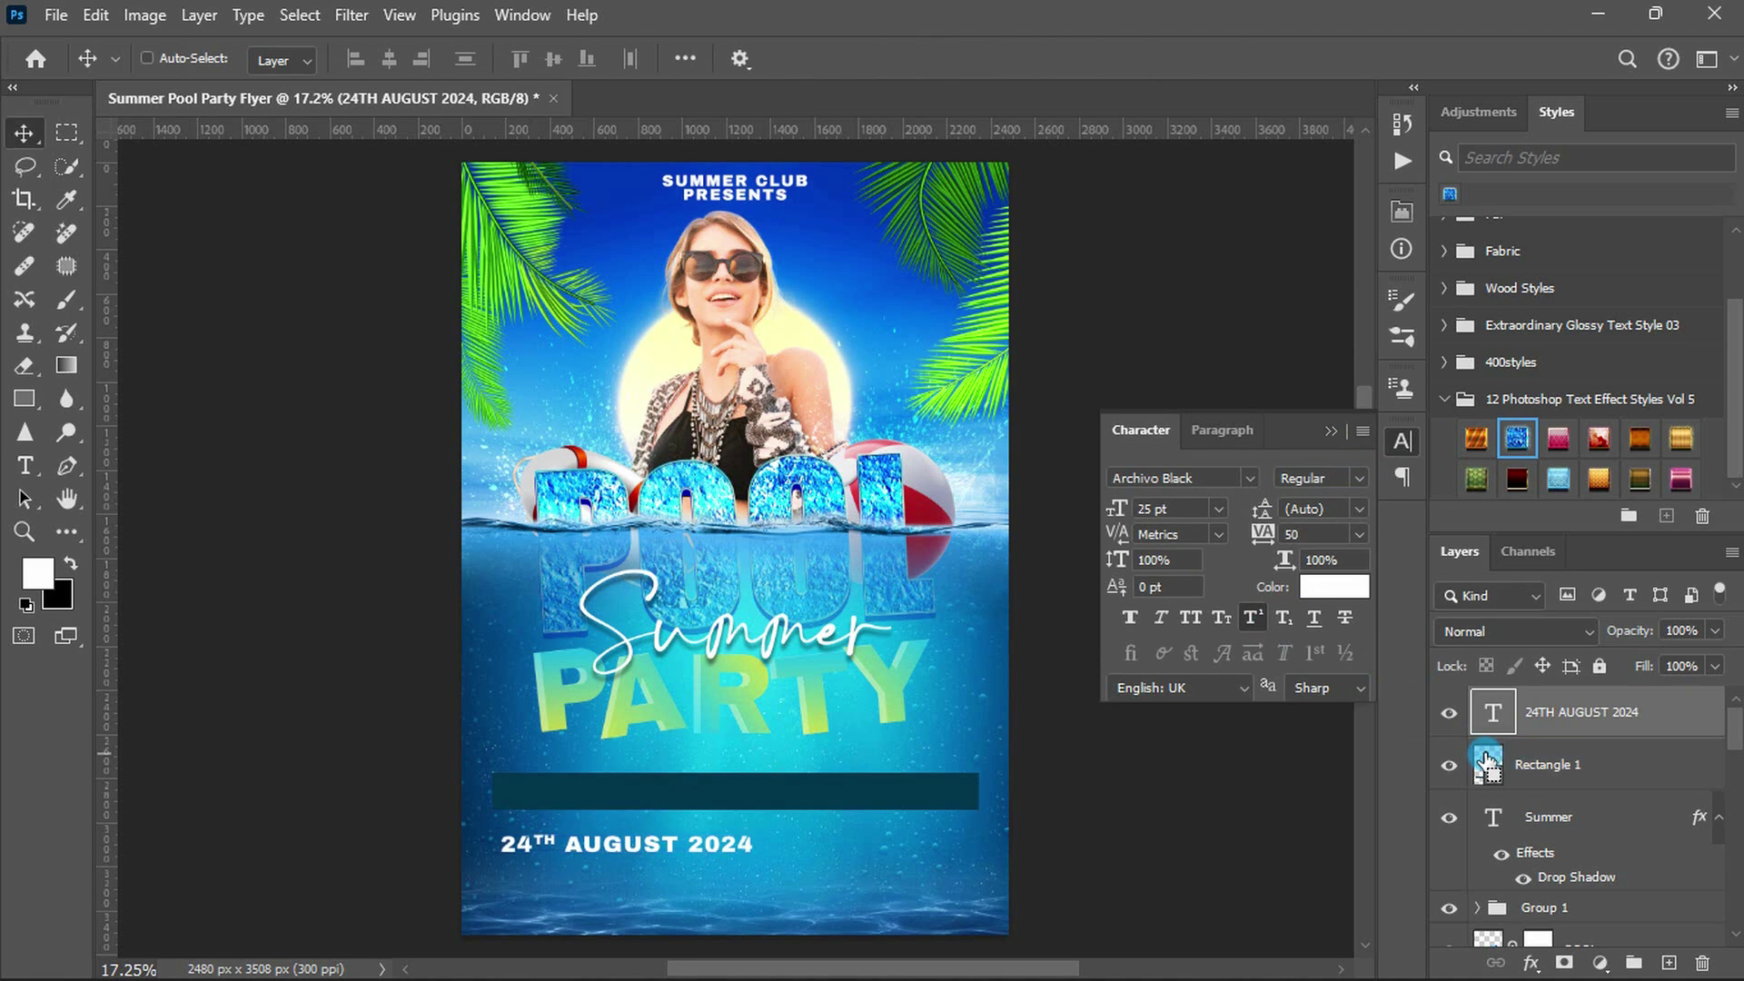
left_click(564, 60)
left_click(389, 58)
key("ctrl+d")
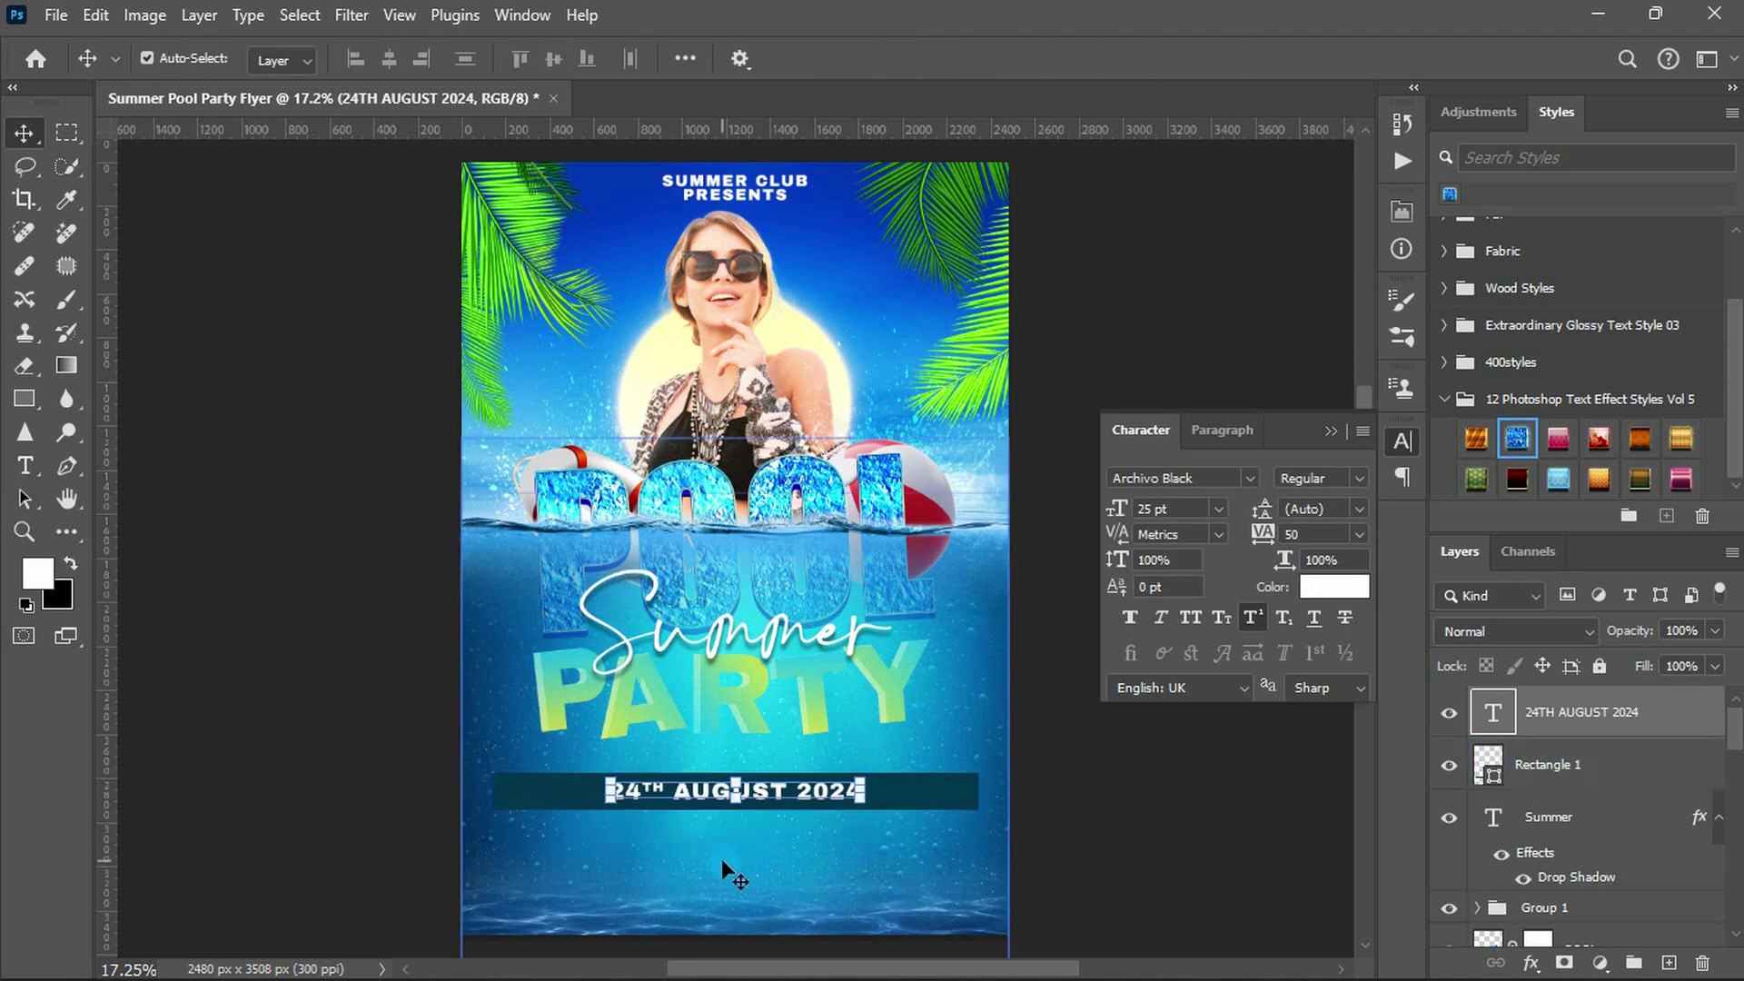
key("t")
left_click(723, 856)
type("Akrobat")
key("Return")
type("ENTRY $20 | FREE DRINK | FREE PARKING")
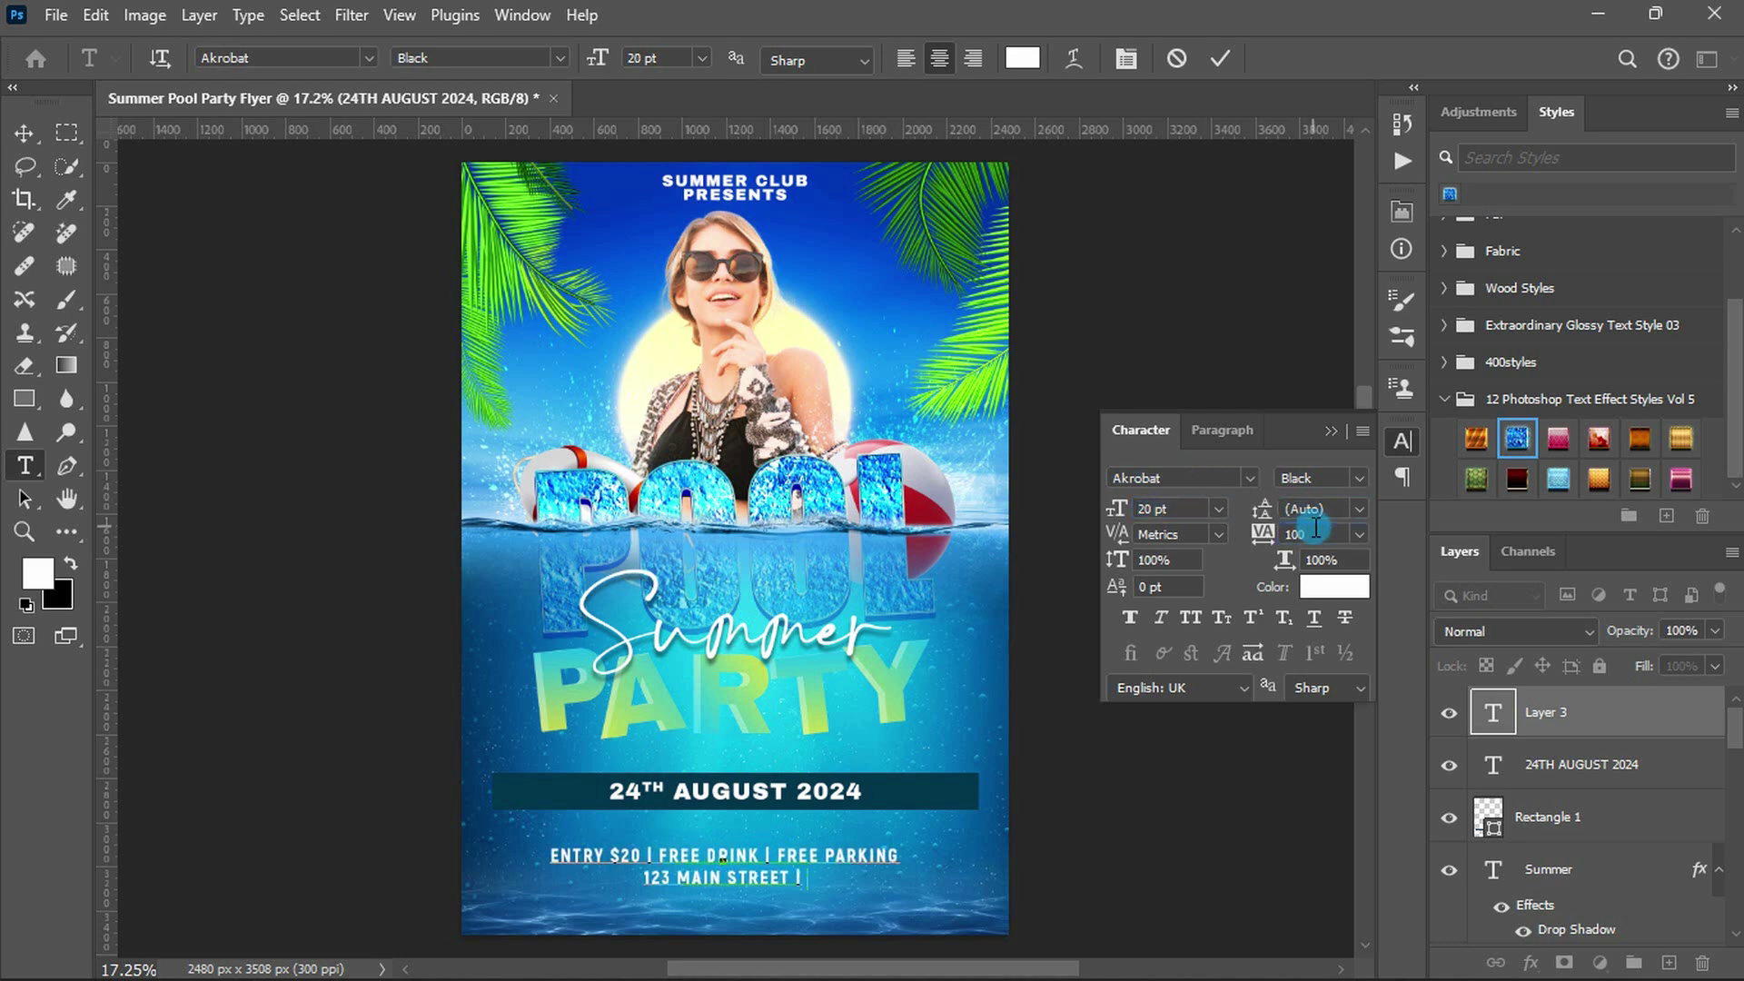
type("NEW CITY 12345")
key("Return")
type("WWW.WEBSITE.COM")
key("ctrl+Return")
- Centre the event details text horizontally on the page
key("v")
key("ctrl+a")
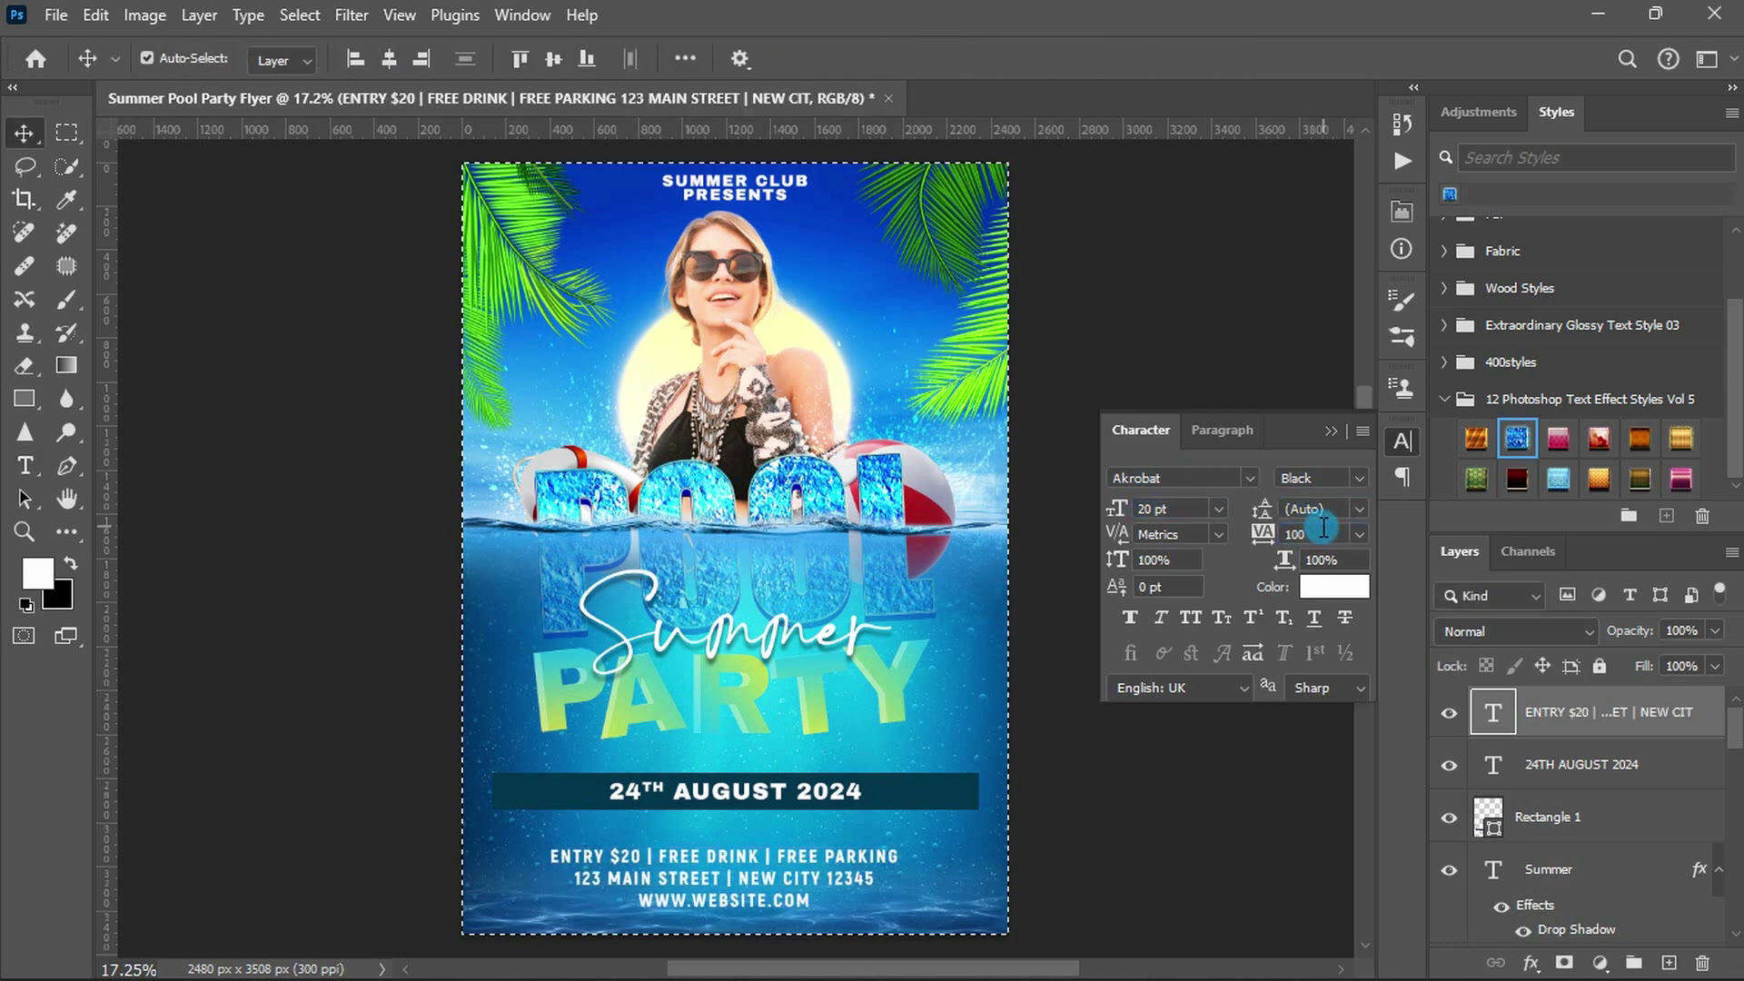
left_click(396, 60)
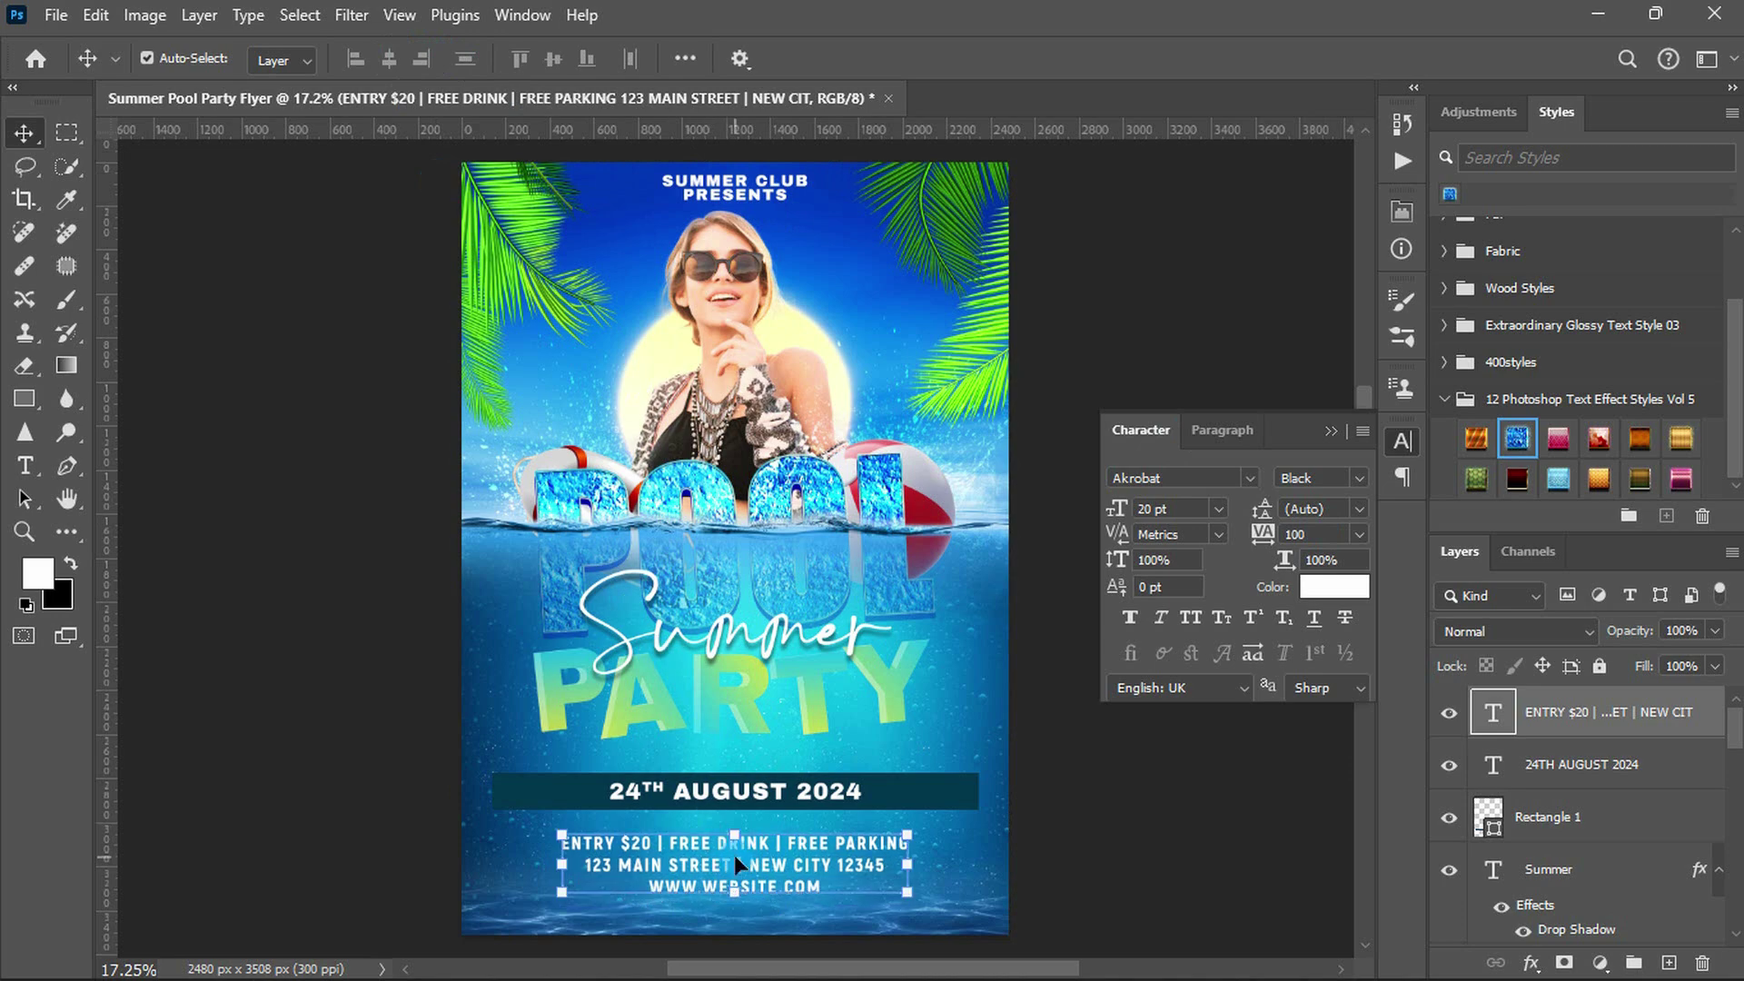